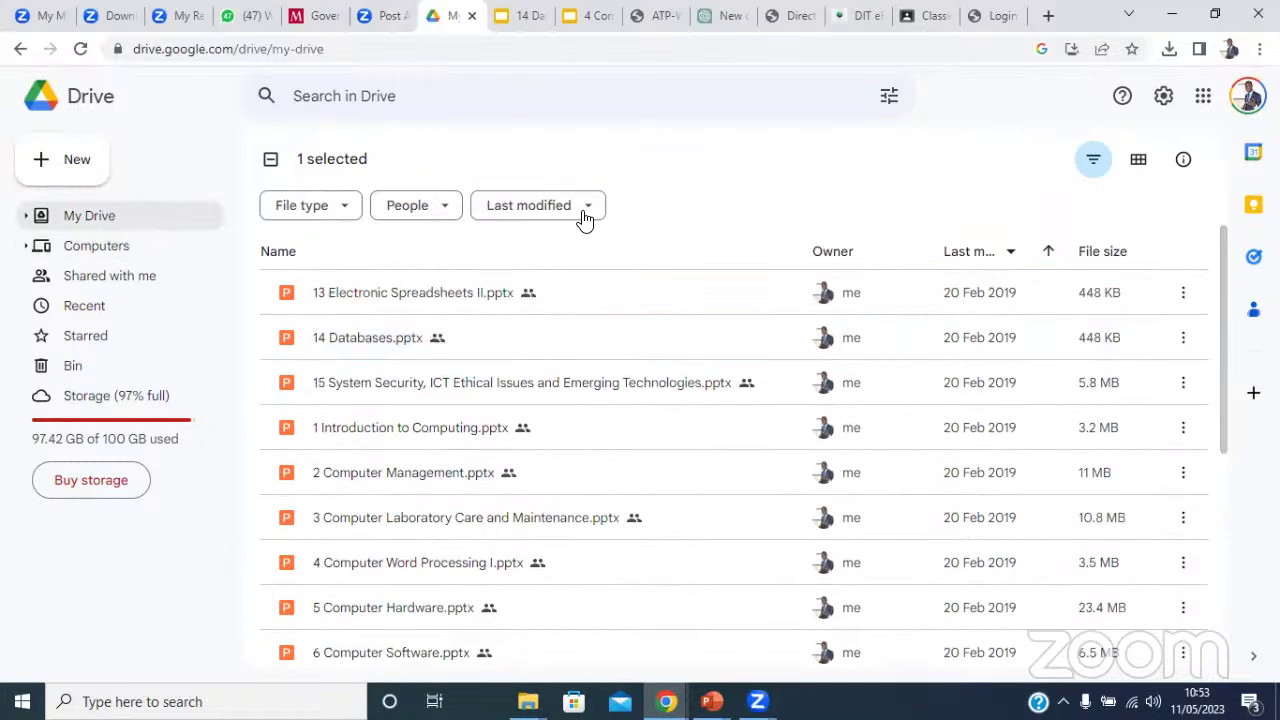
In WhatsApp Web, search 'enro' and open the Enrolled UVQF Cohort 1 chat.
{"action": "left_click", "coordinate": [237, 15]}
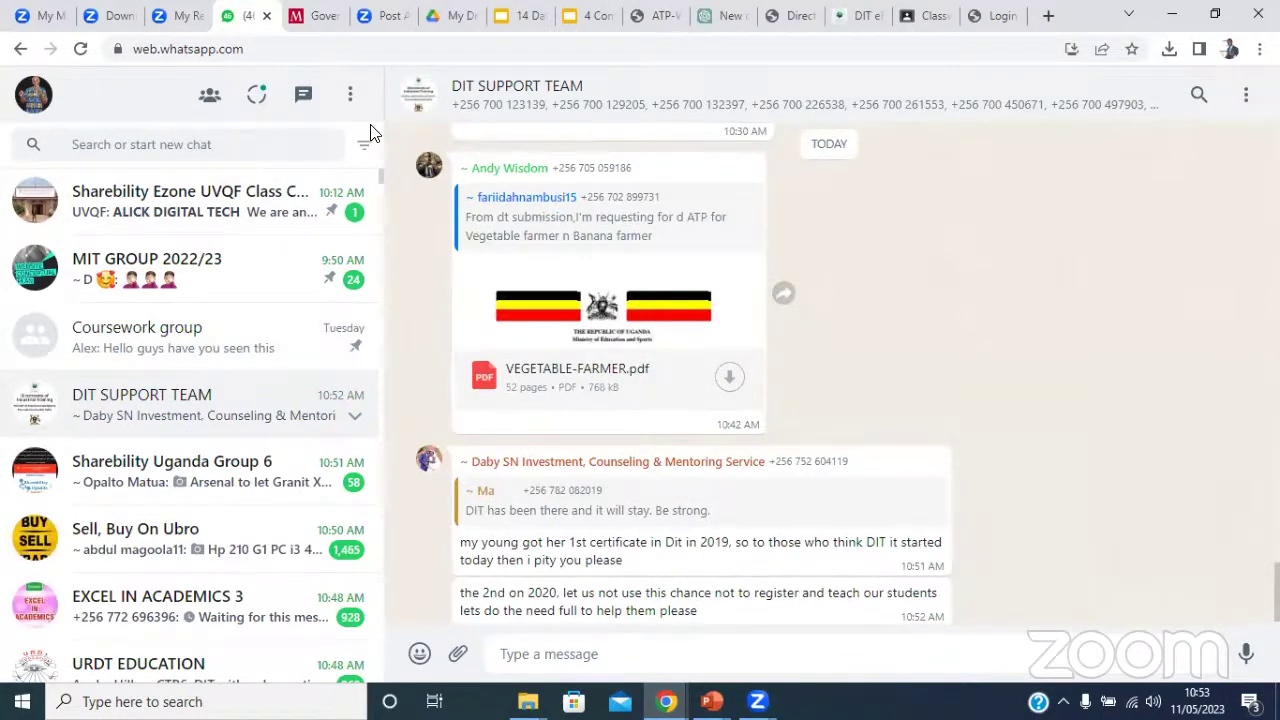
{"action": "left_click", "coordinate": [273, 147]}
{"action": "type", "text": "enro"}
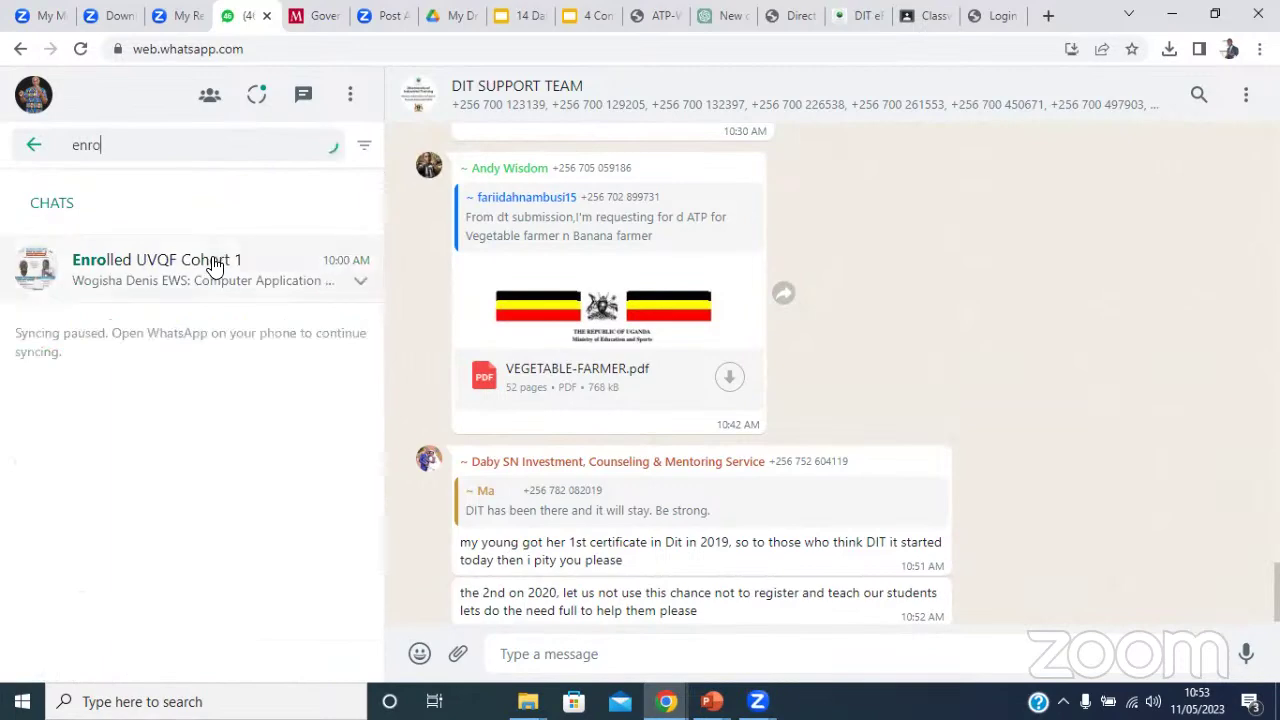
{"action": "left_click", "coordinate": [213, 265]}
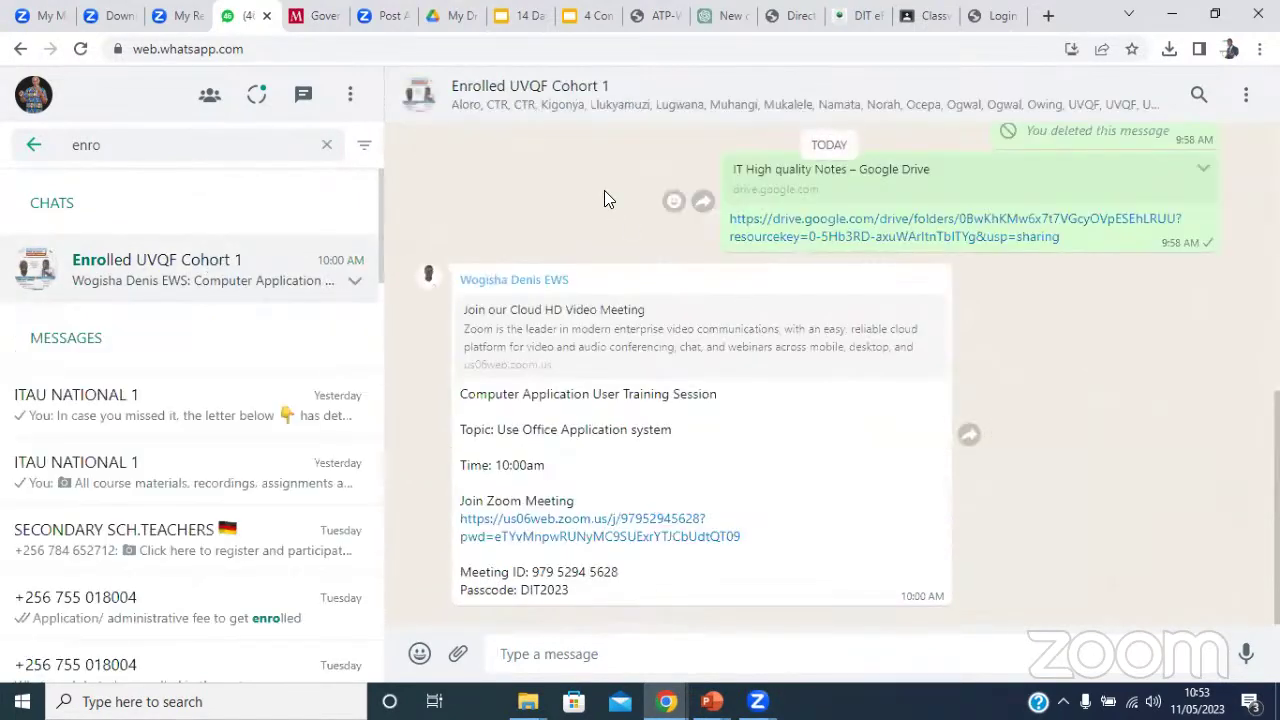
Find the lab activities ebook PDF in the chat and start its download.
{"action": "scroll", "coordinate": [626, 218], "scroll_direction": "up", "scroll_amount": 4}
{"action": "scroll", "coordinate": [812, 214], "scroll_direction": "down", "scroll_amount": 4}
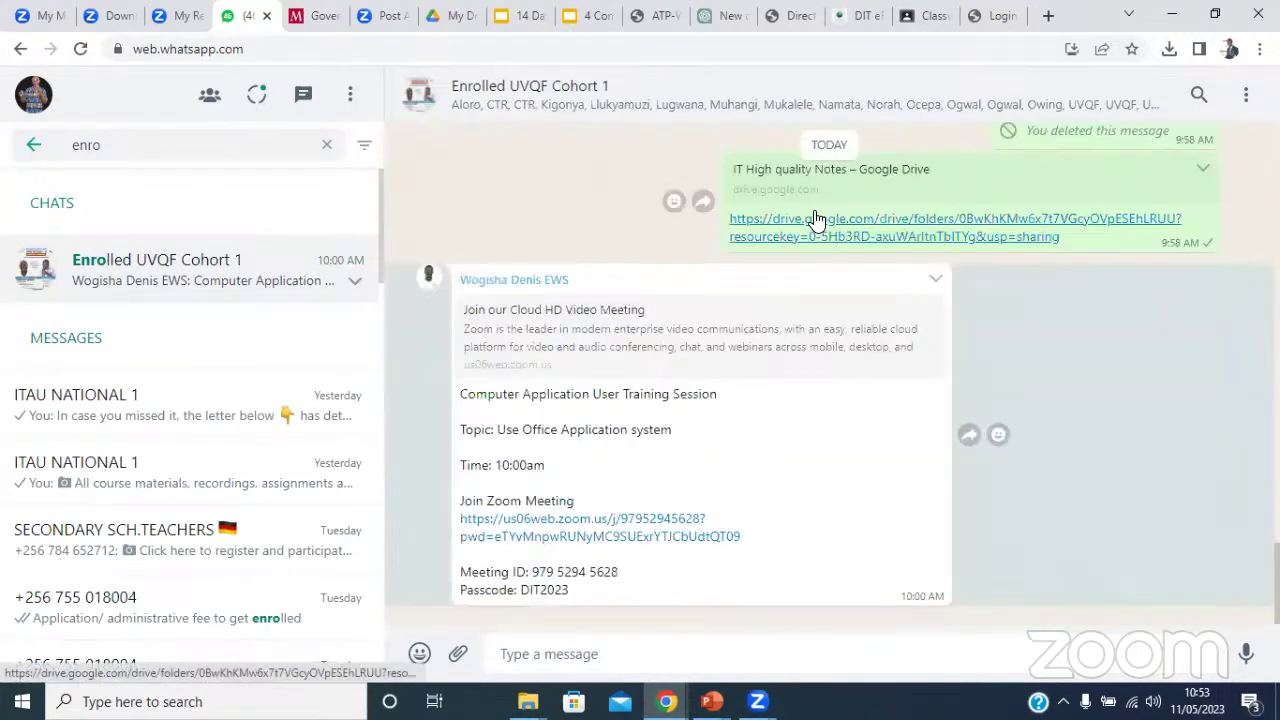
{"action": "scroll", "coordinate": [812, 214], "scroll_direction": "up", "scroll_amount": 4}
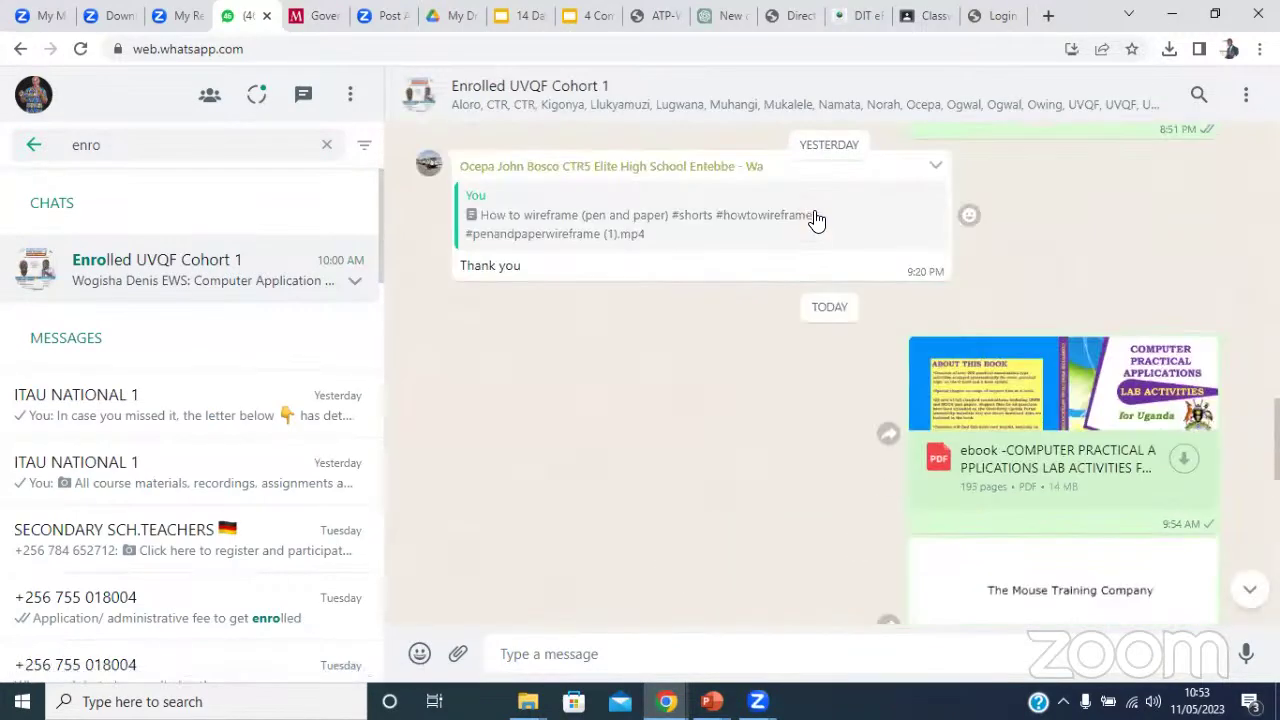
{"action": "left_click", "coordinate": [1070, 405]}
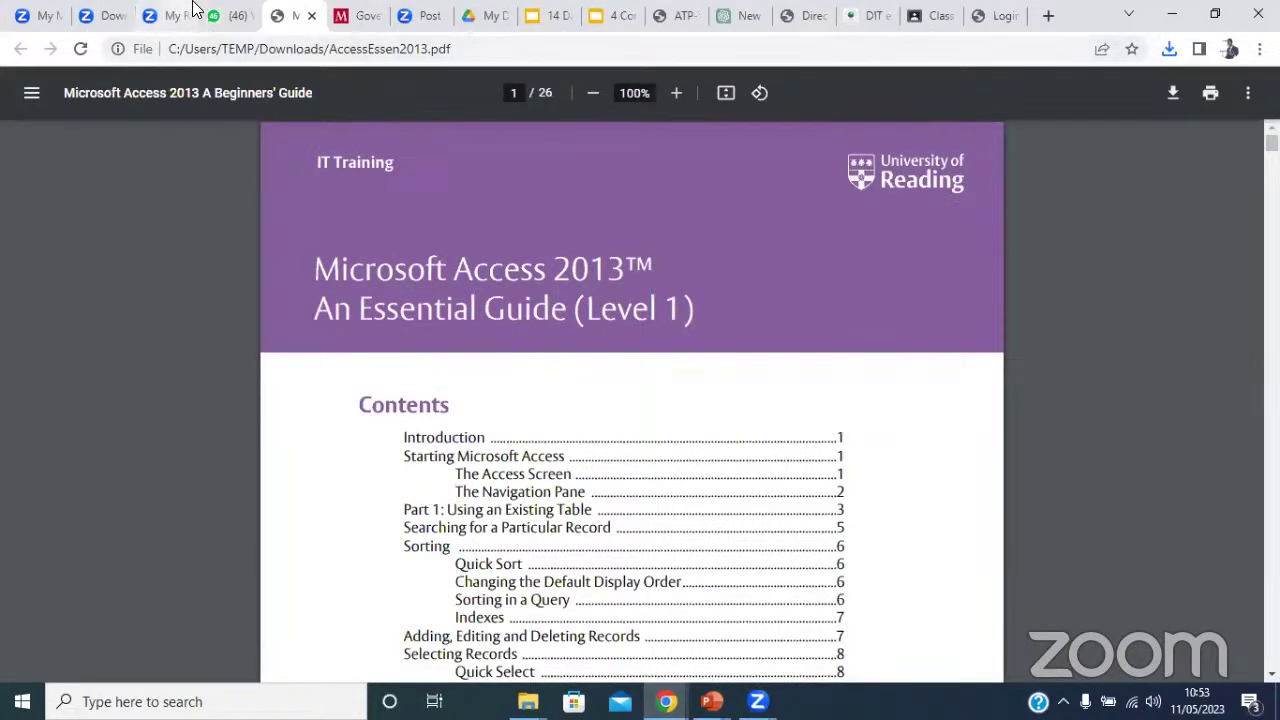
Open the downloaded Computer Practical Applications Lab Activities ebook from Chrome's recent downloads.
{"action": "left_click", "coordinate": [232, 15]}
{"action": "left_click", "coordinate": [1070, 412]}
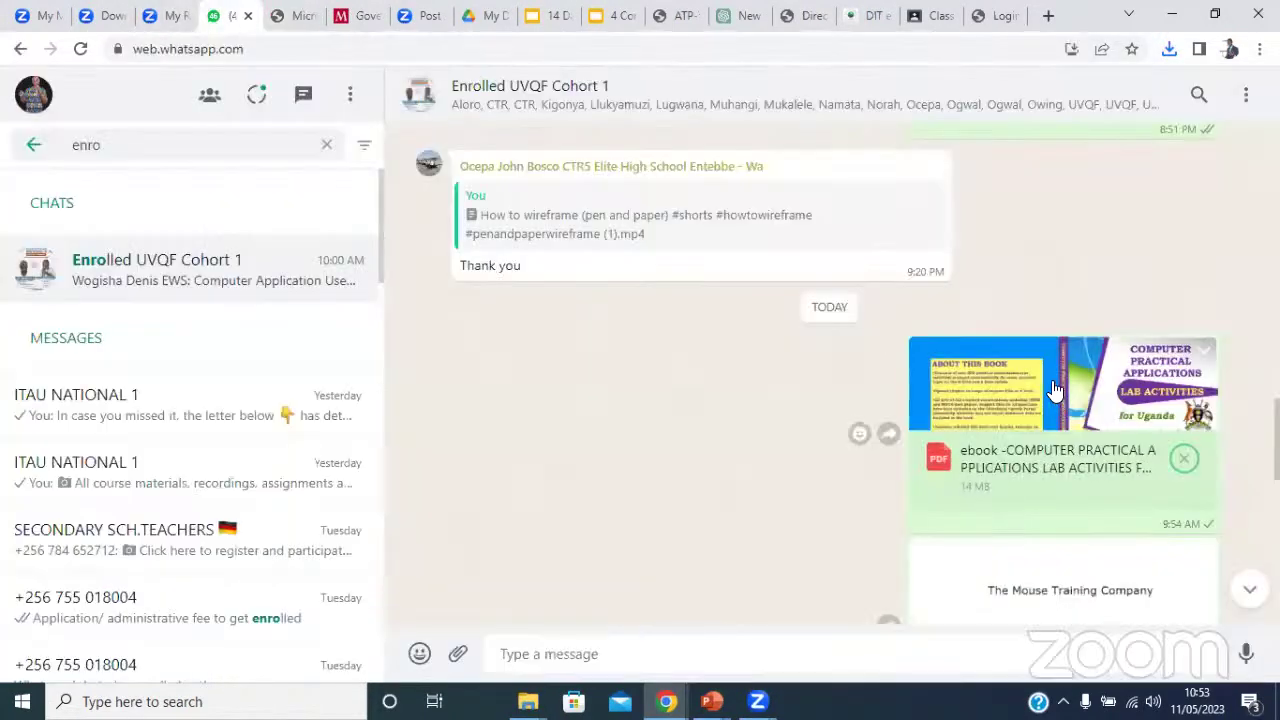
{"action": "left_click", "coordinate": [1169, 48]}
{"action": "left_click", "coordinate": [1014, 124]}
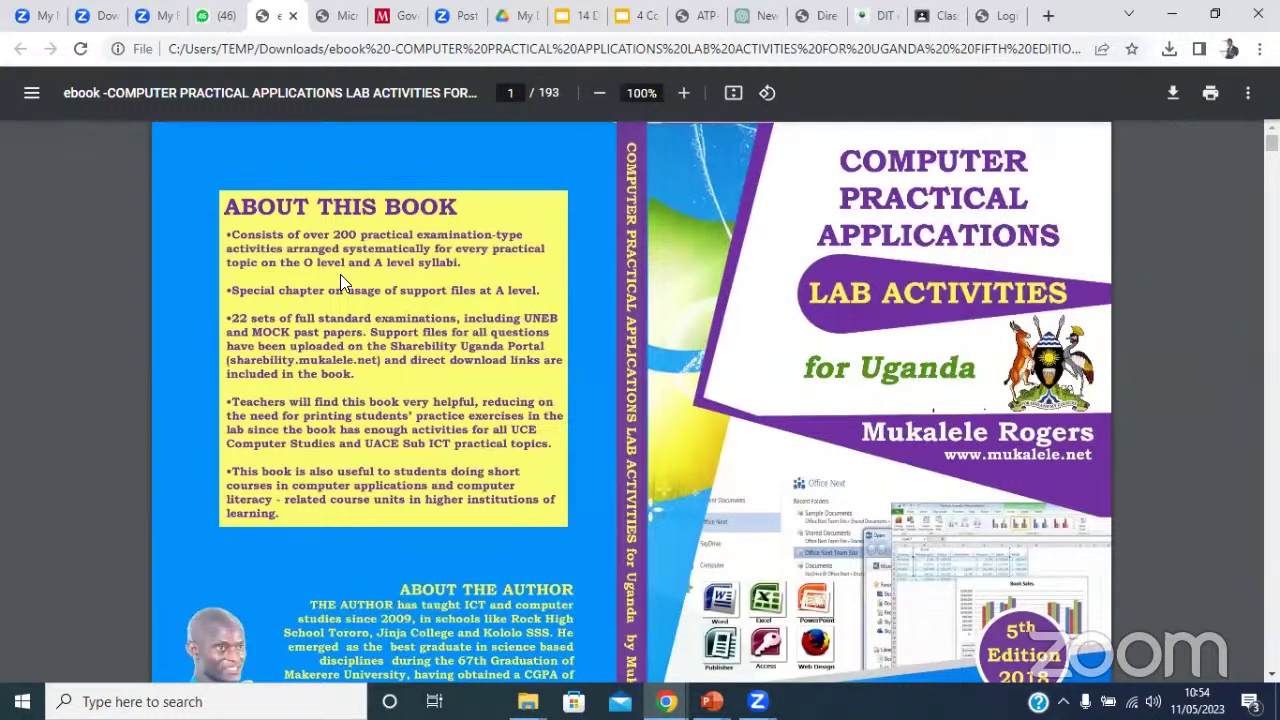
{"action": "scroll", "coordinate": [340, 280], "scroll_direction": "down", "scroll_amount": 10}
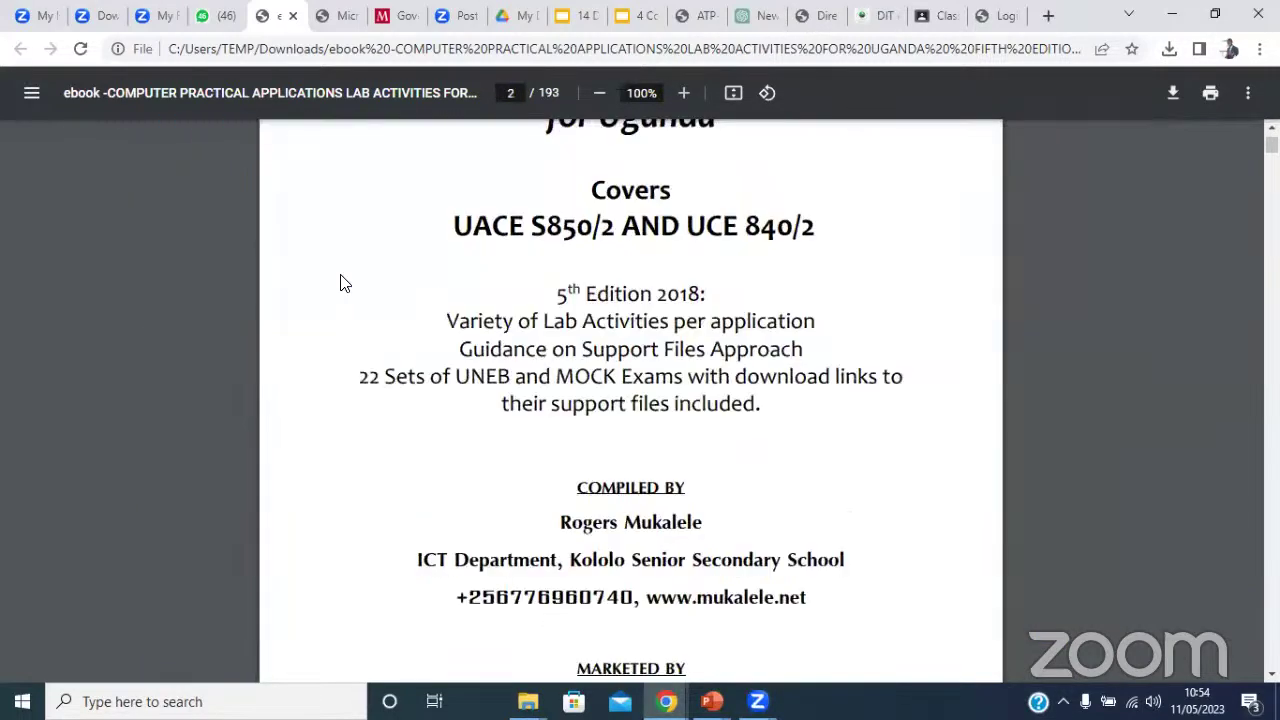
Scroll the ebook from the ECTABLE exercise on page 44 to Activity 18 on page 55.
{"action": "scroll", "coordinate": [340, 283], "scroll_direction": "down", "scroll_amount": 15}
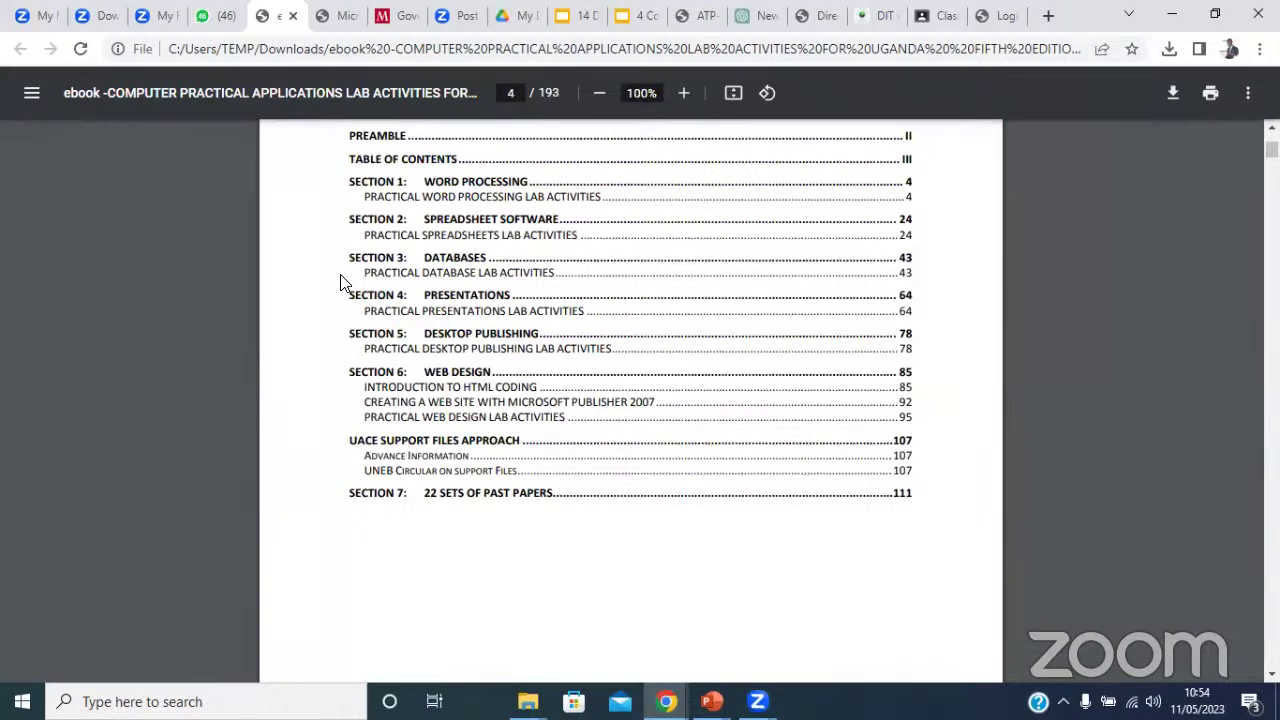
{"action": "scroll", "coordinate": [340, 283], "scroll_direction": "down", "scroll_amount": 12}
{"action": "scroll", "coordinate": [340, 283], "scroll_direction": "up", "scroll_amount": 5}
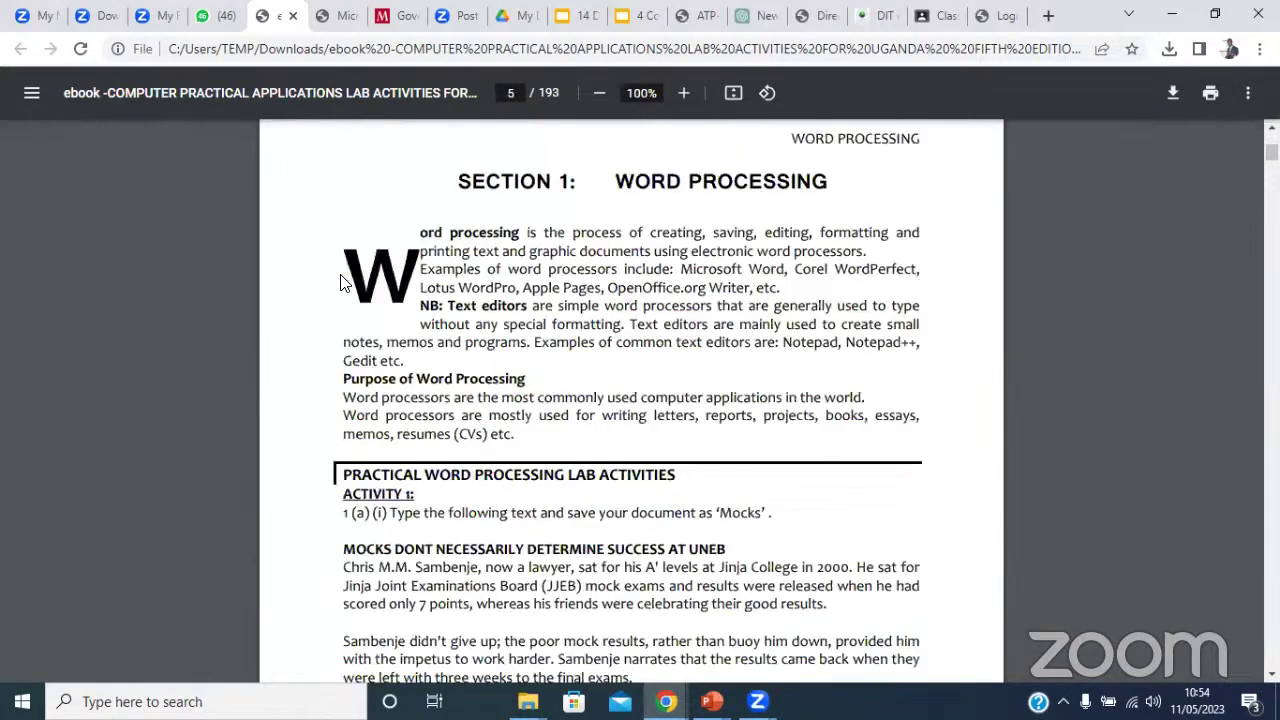
{"action": "scroll", "coordinate": [340, 283], "scroll_direction": "down", "scroll_amount": 5}
{"action": "scroll", "coordinate": [340, 283], "scroll_direction": "down", "scroll_amount": 5}
{"action": "scroll", "coordinate": [340, 283], "scroll_direction": "up", "scroll_amount": 5}
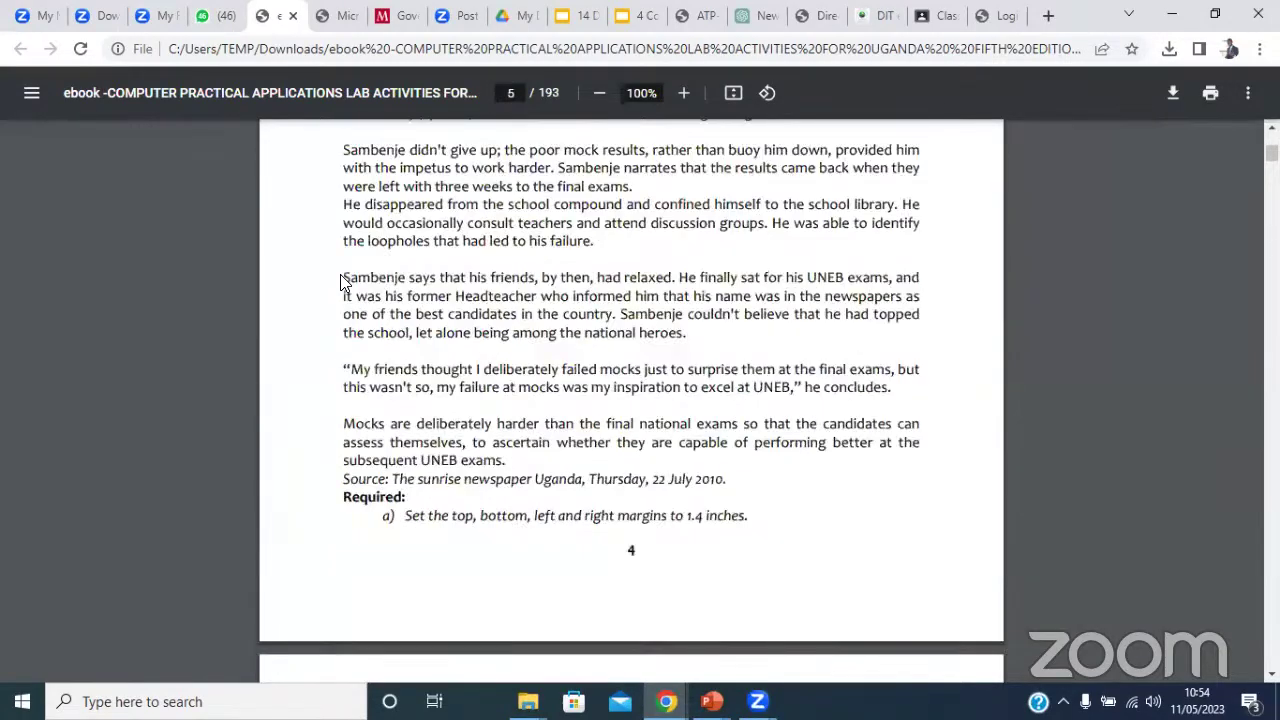
{"action": "scroll", "coordinate": [340, 283], "scroll_direction": "down", "scroll_amount": 9}
{"action": "scroll", "coordinate": [340, 283], "scroll_direction": "down", "scroll_amount": 20}
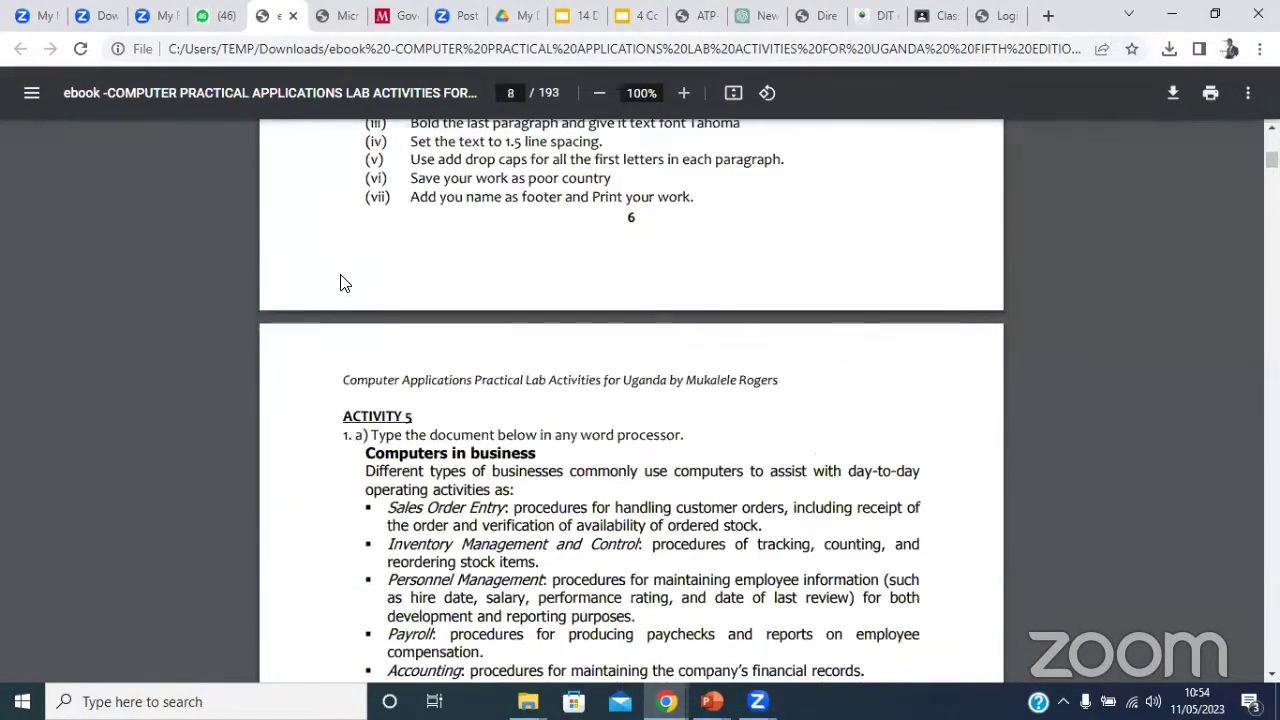
{"action": "scroll", "coordinate": [340, 283], "scroll_direction": "down", "scroll_amount": 20}
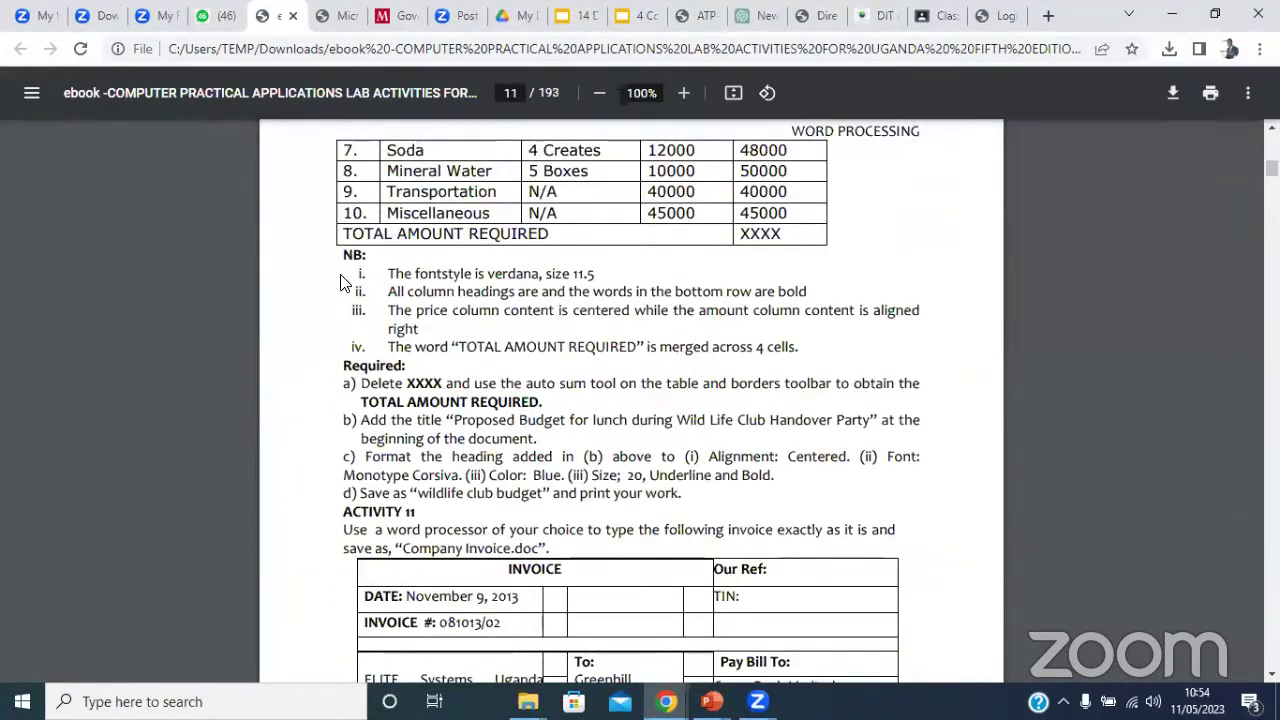
{"action": "scroll", "coordinate": [340, 283], "scroll_direction": "down", "scroll_amount": 5}
{"action": "scroll", "coordinate": [340, 283], "scroll_direction": "up", "scroll_amount": 5}
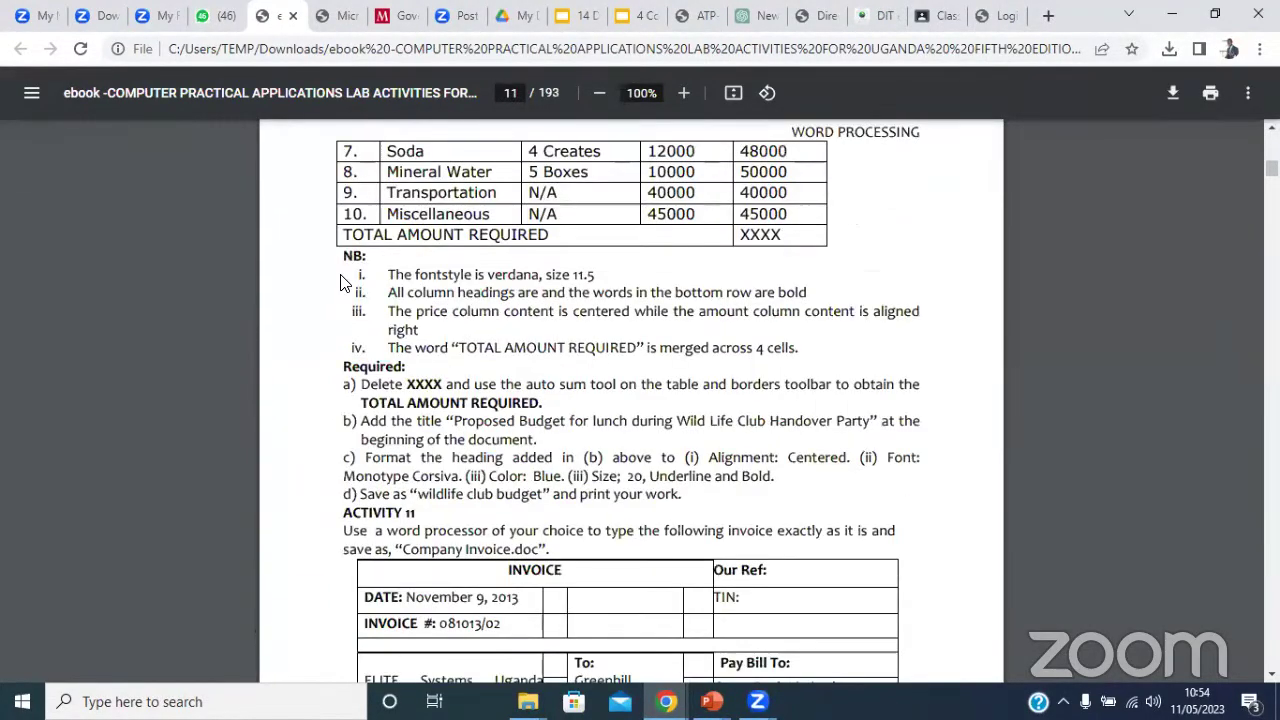
{"action": "scroll", "coordinate": [340, 283], "scroll_direction": "down", "scroll_amount": 3}
{"action": "scroll", "coordinate": [340, 283], "scroll_direction": "down", "scroll_amount": 1}
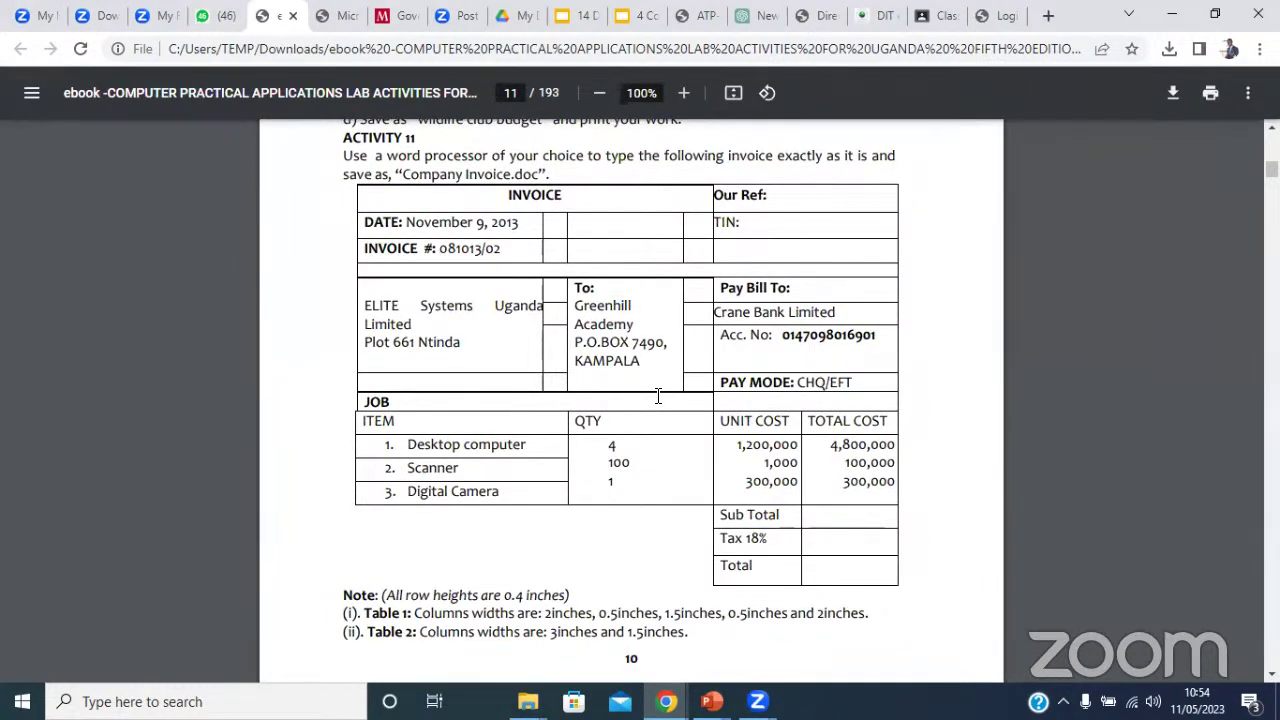
{"action": "scroll", "coordinate": [658, 396], "scroll_direction": "down", "scroll_amount": 6}
{"action": "scroll", "coordinate": [657, 394], "scroll_direction": "down", "scroll_amount": 5}
{"action": "scroll", "coordinate": [657, 394], "scroll_direction": "up", "scroll_amount": 5}
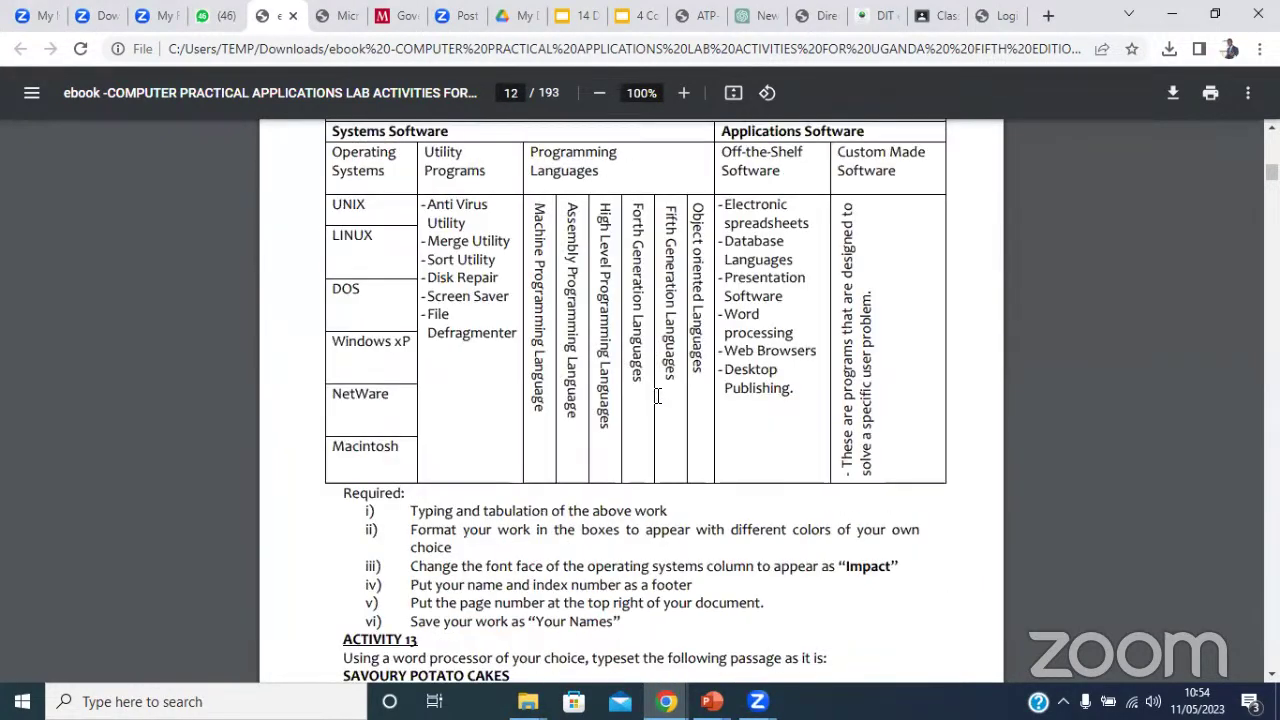
{"action": "scroll", "coordinate": [750, 284], "scroll_direction": "down", "scroll_amount": 20}
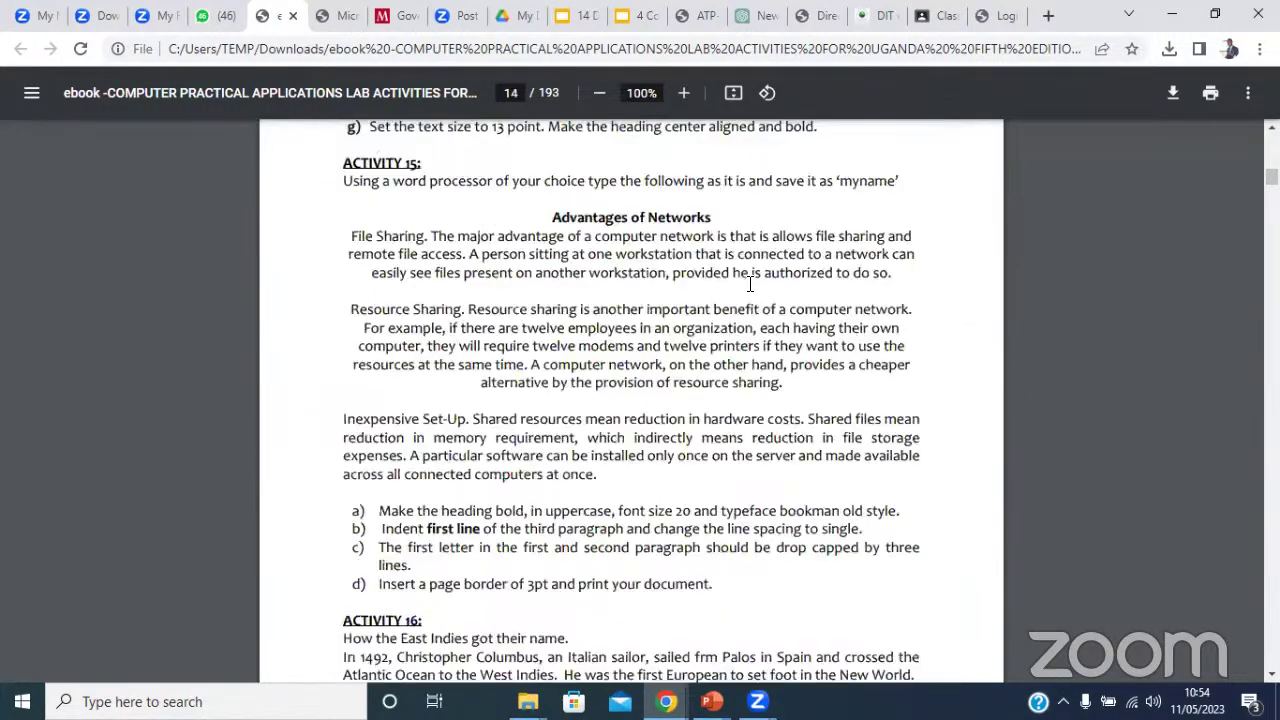
{"action": "scroll", "coordinate": [750, 284], "scroll_direction": "up", "scroll_amount": 5}
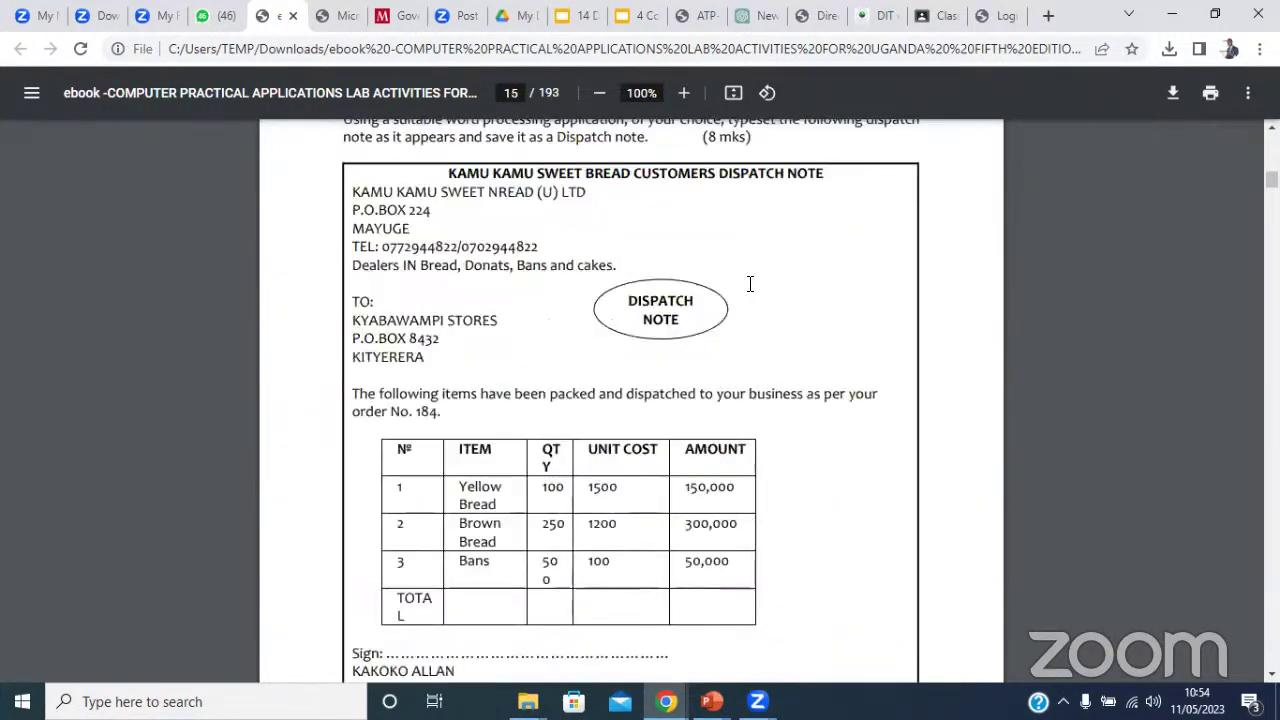
{"action": "scroll", "coordinate": [750, 284], "scroll_direction": "down", "scroll_amount": 15}
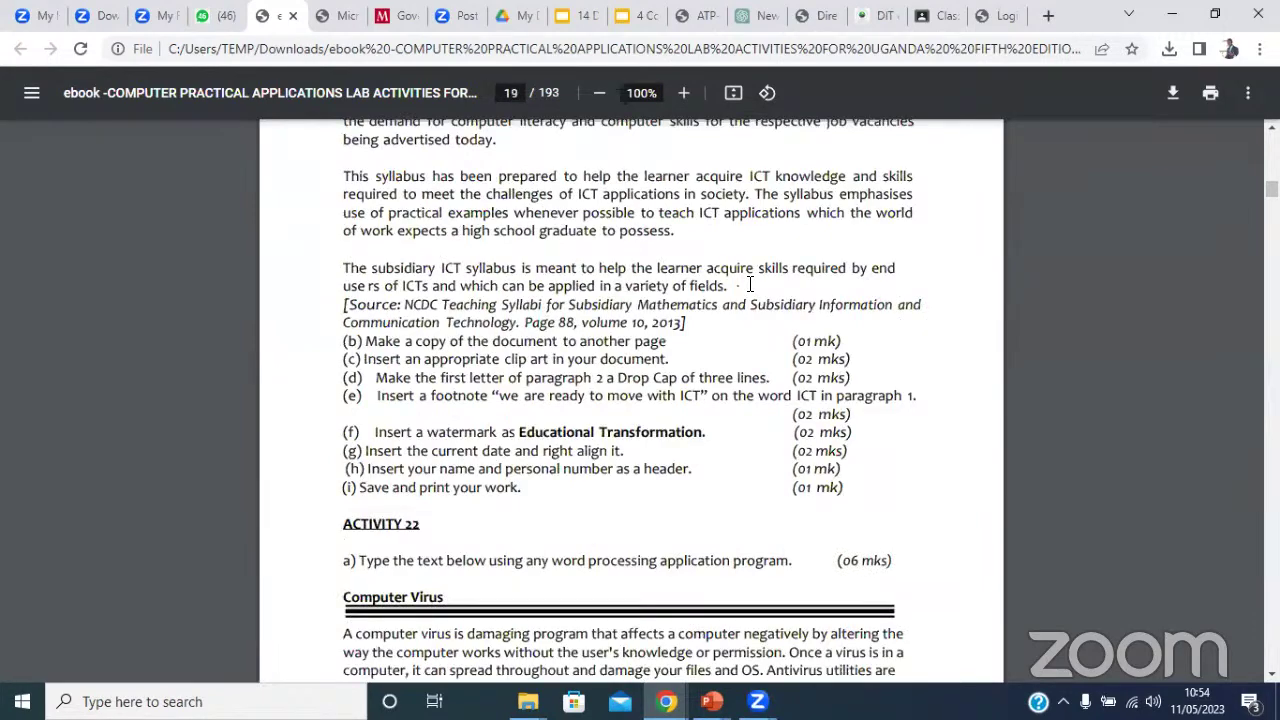
{"action": "scroll", "coordinate": [750, 284], "scroll_direction": "down", "scroll_amount": 20}
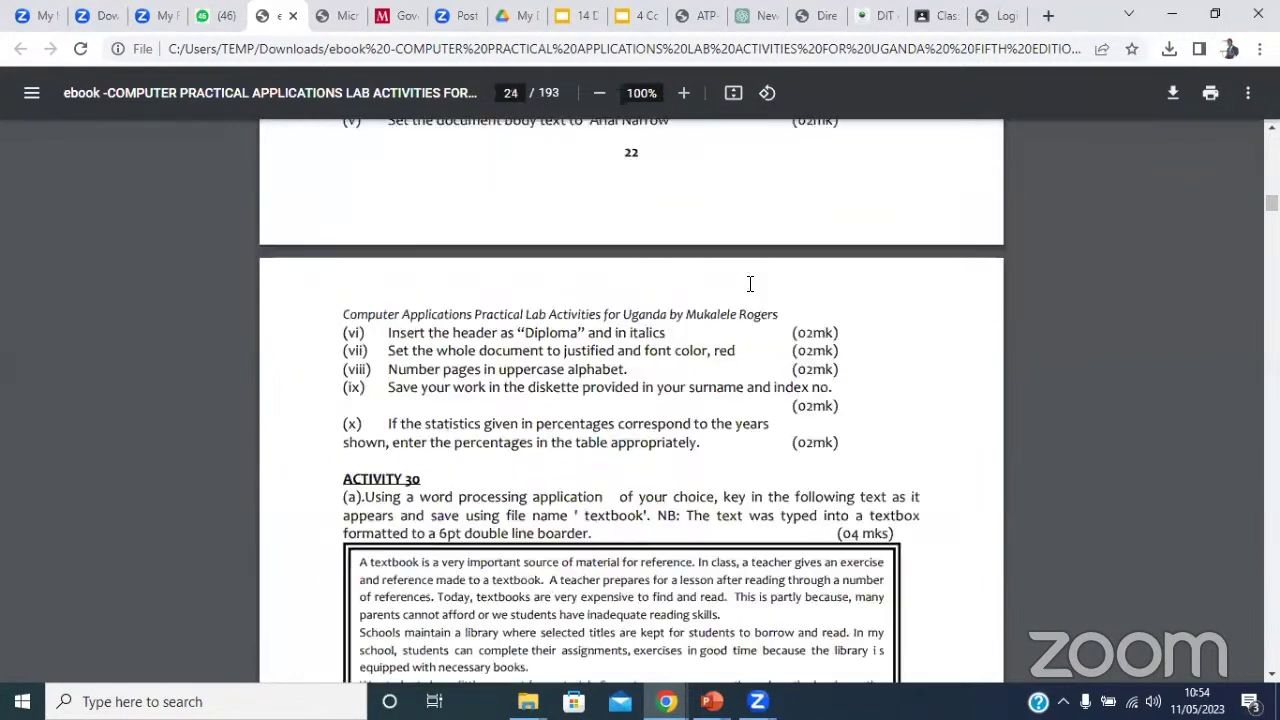
{"action": "scroll", "coordinate": [750, 284], "scroll_direction": "down", "scroll_amount": 10}
{"action": "scroll", "coordinate": [750, 284], "scroll_direction": "down", "scroll_amount": 5}
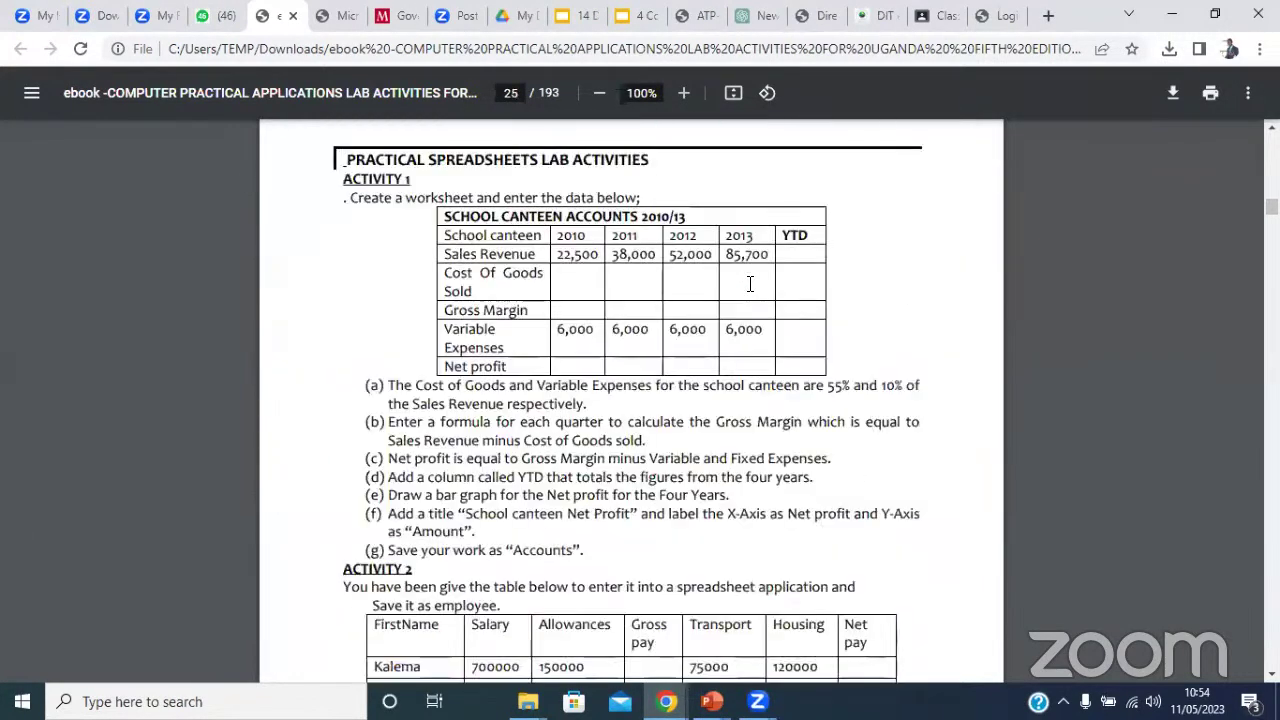
{"action": "scroll", "coordinate": [750, 284], "scroll_direction": "down", "scroll_amount": 20}
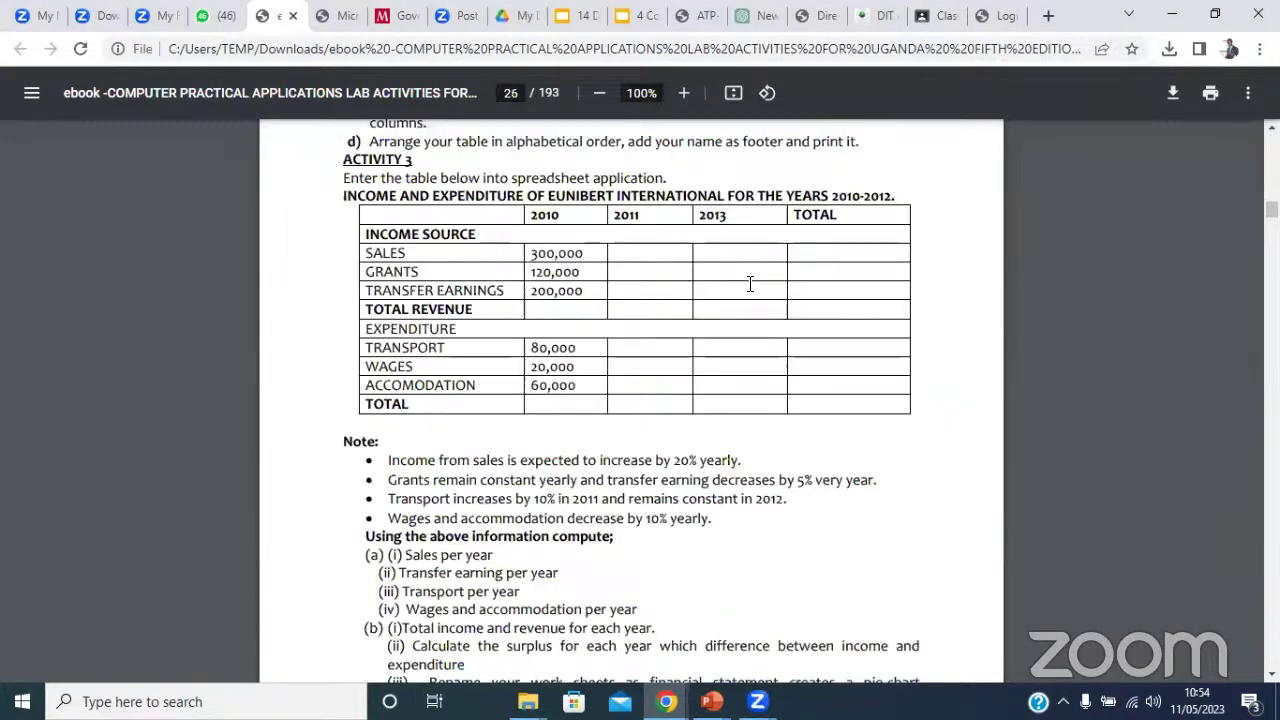
{"action": "scroll", "coordinate": [750, 284], "scroll_direction": "down", "scroll_amount": 20}
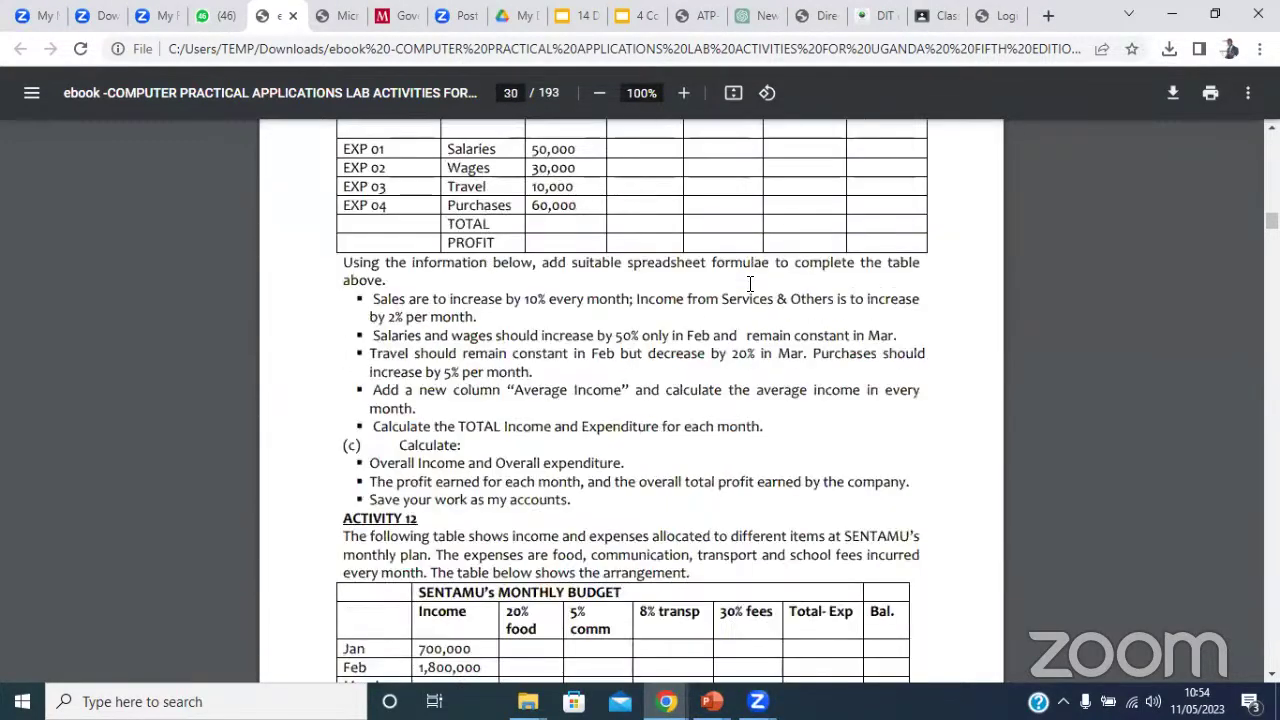
{"action": "scroll", "coordinate": [750, 284], "scroll_direction": "down", "scroll_amount": 20}
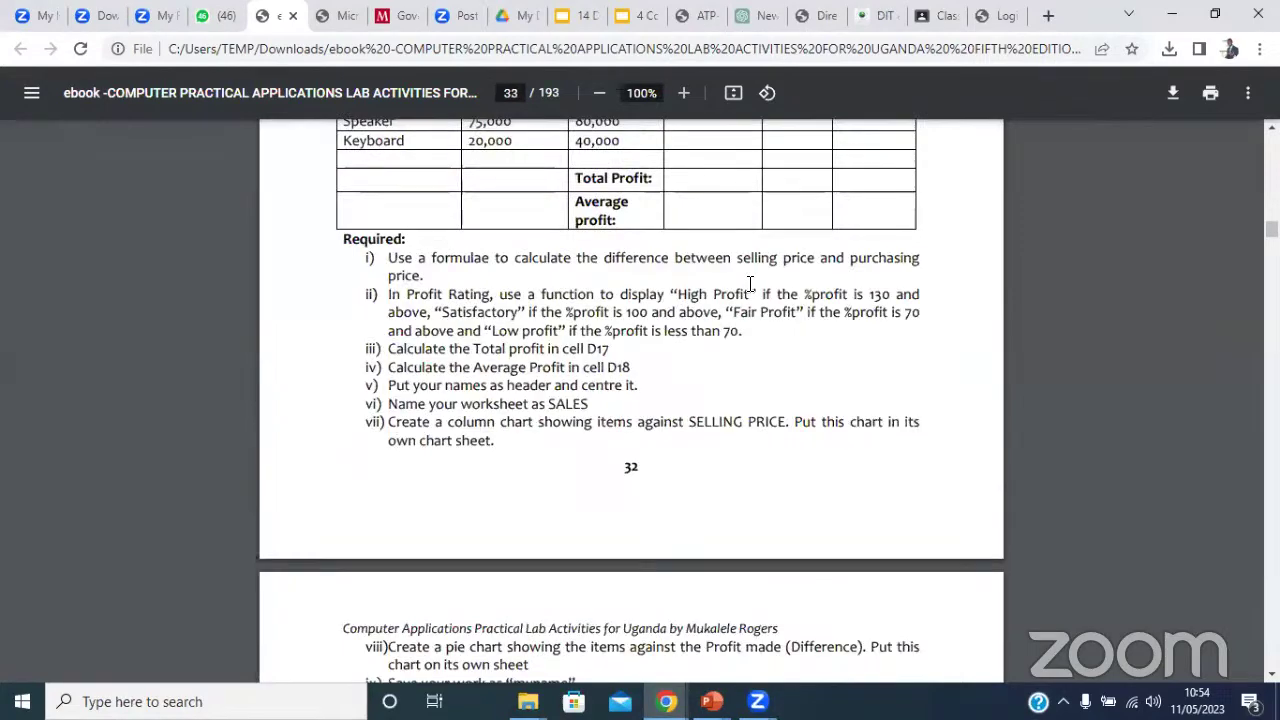
{"action": "scroll", "coordinate": [750, 284], "scroll_direction": "down", "scroll_amount": 10}
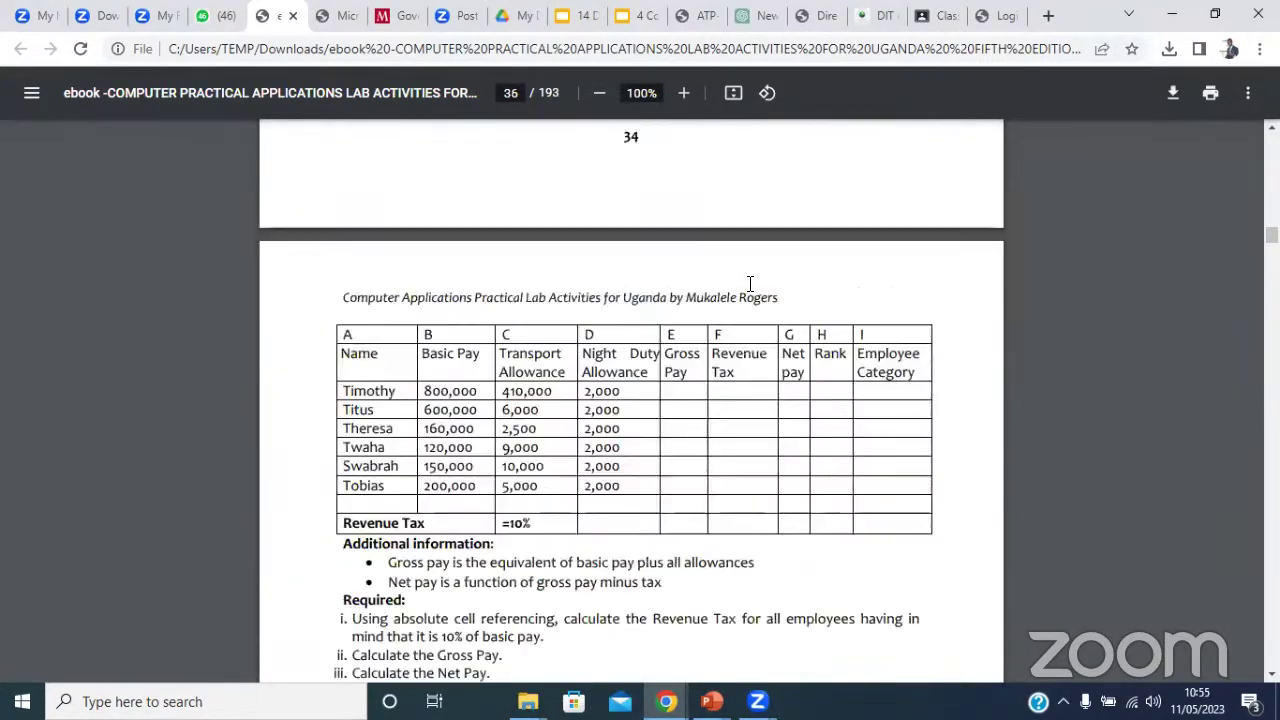
{"action": "scroll", "coordinate": [750, 284], "scroll_direction": "down", "scroll_amount": 20}
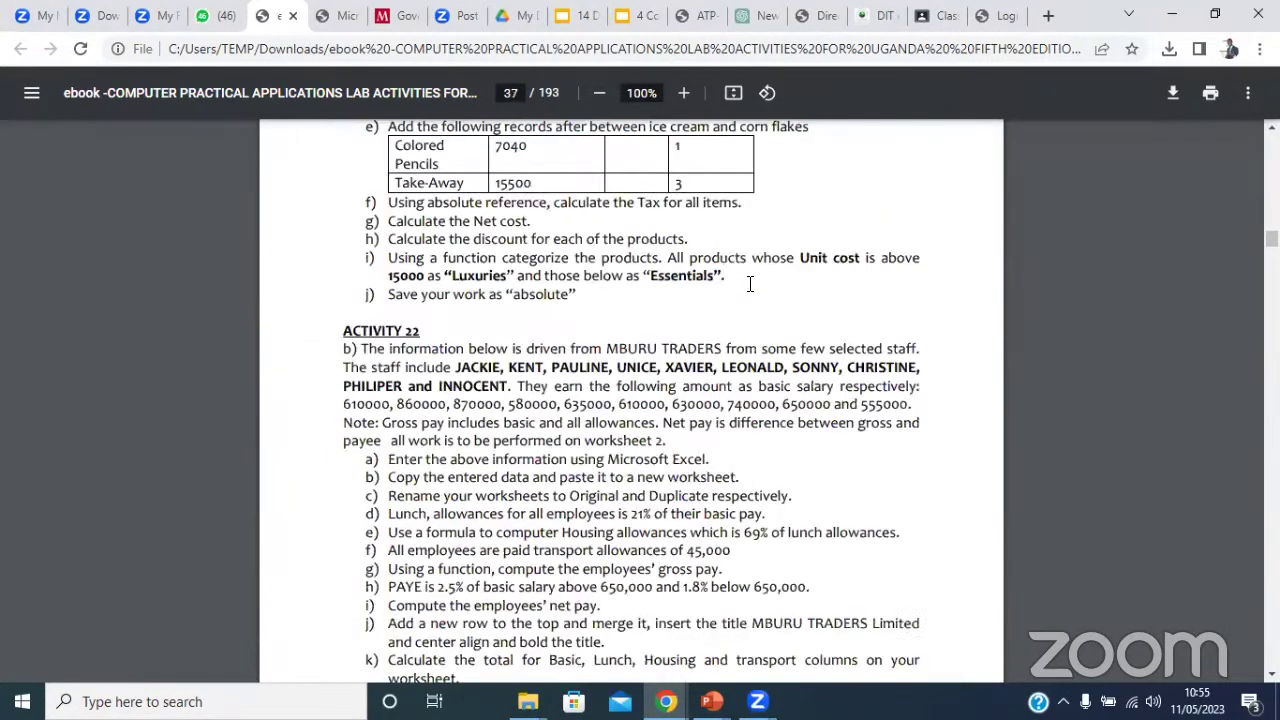
{"action": "scroll", "coordinate": [750, 284], "scroll_direction": "down", "scroll_amount": 10}
{"action": "scroll", "coordinate": [750, 284], "scroll_direction": "down", "scroll_amount": 20}
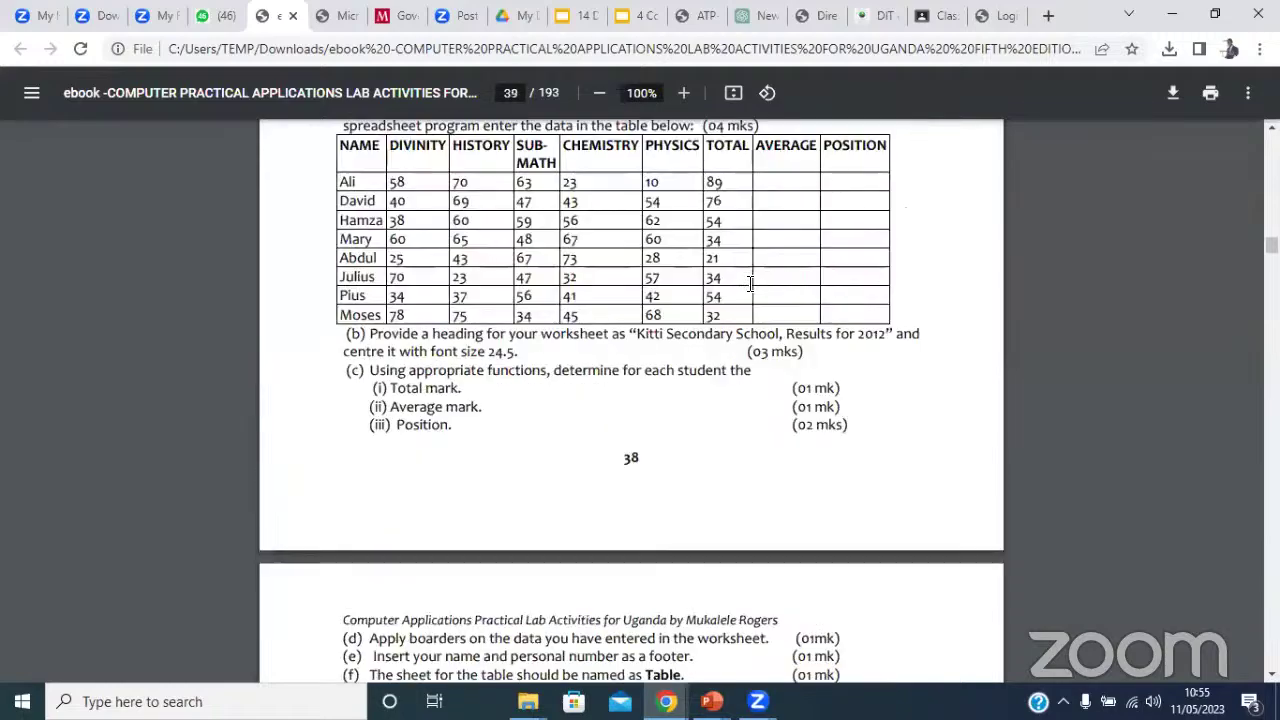
{"action": "scroll", "coordinate": [750, 284], "scroll_direction": "down", "scroll_amount": 20}
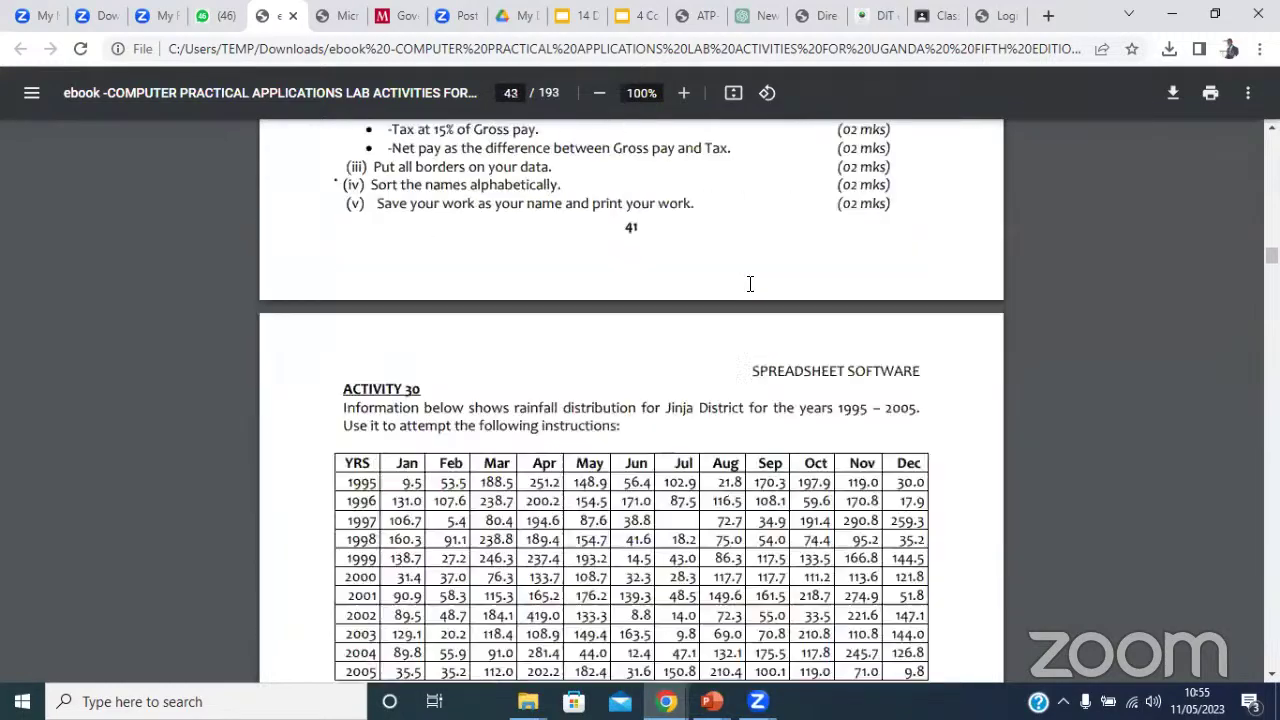
{"action": "scroll", "coordinate": [750, 284], "scroll_direction": "up", "scroll_amount": 20}
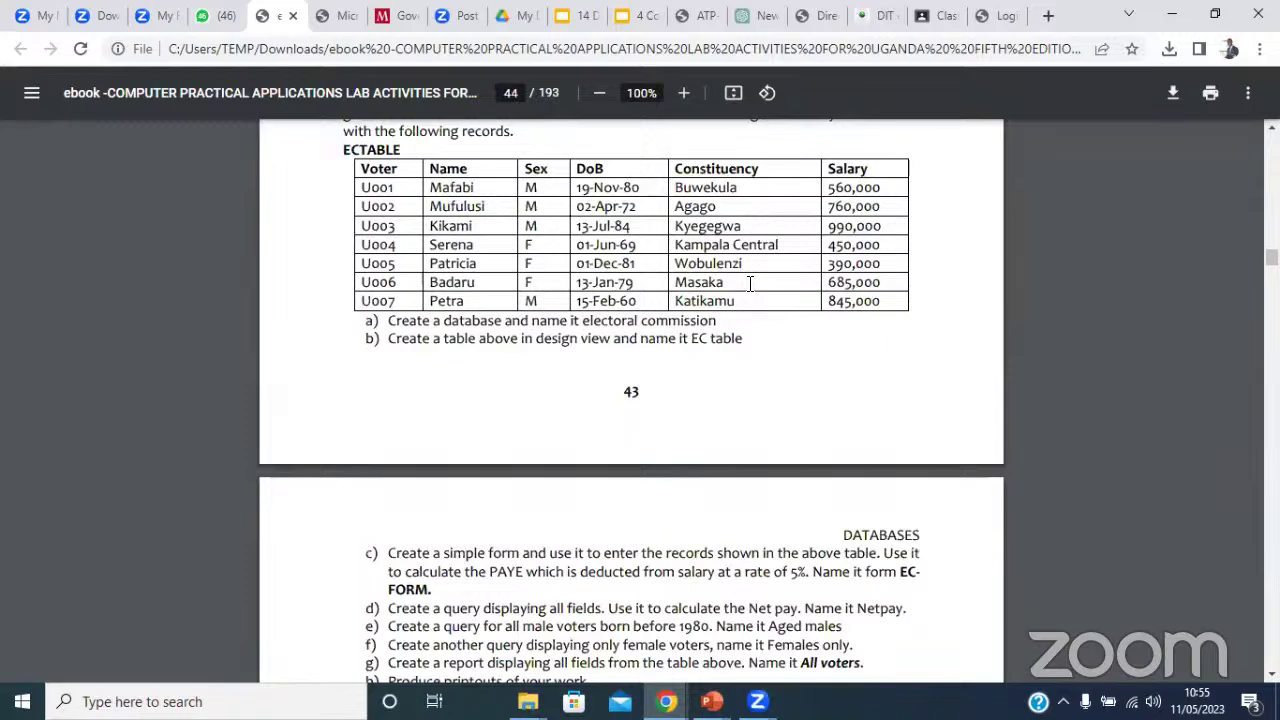
{"action": "scroll", "coordinate": [750, 284], "scroll_direction": "down", "scroll_amount": 5}
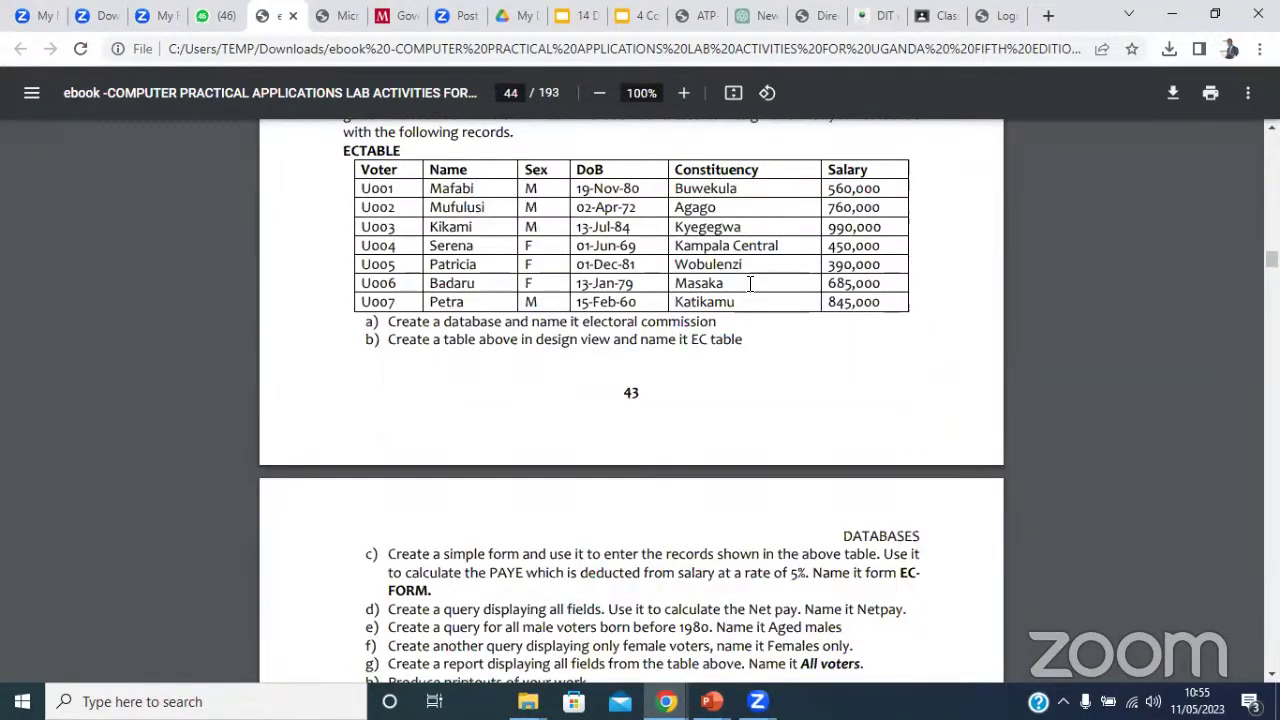
{"action": "scroll", "coordinate": [750, 284], "scroll_direction": "down", "scroll_amount": 20}
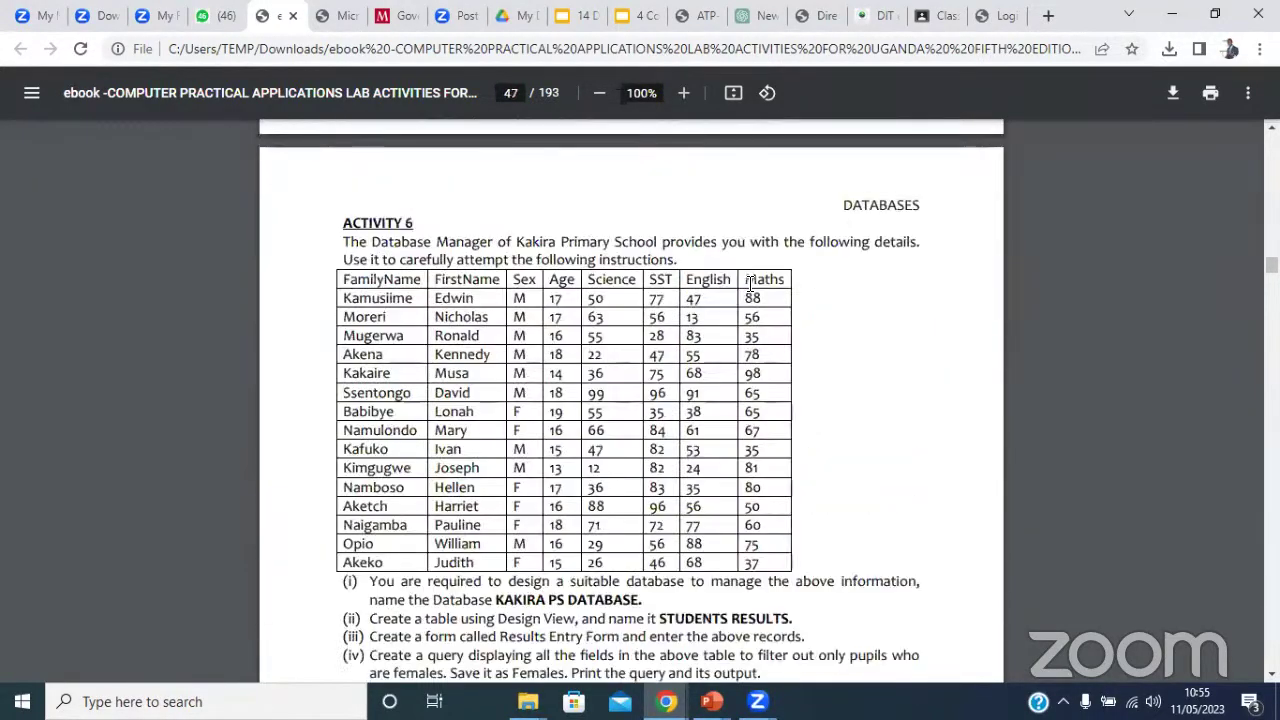
{"action": "scroll", "coordinate": [750, 284], "scroll_direction": "down", "scroll_amount": 5}
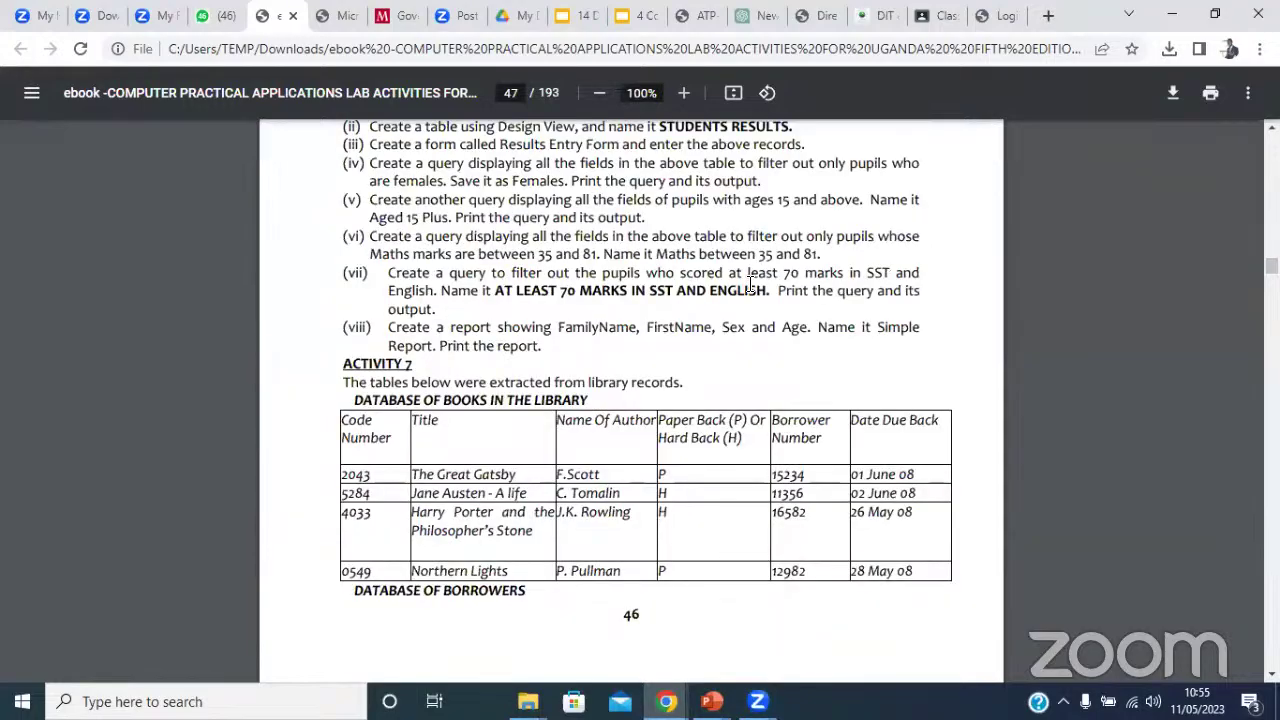
{"action": "scroll", "coordinate": [750, 284], "scroll_direction": "up", "scroll_amount": 5}
{"action": "scroll", "coordinate": [750, 284], "scroll_direction": "down", "scroll_amount": 20}
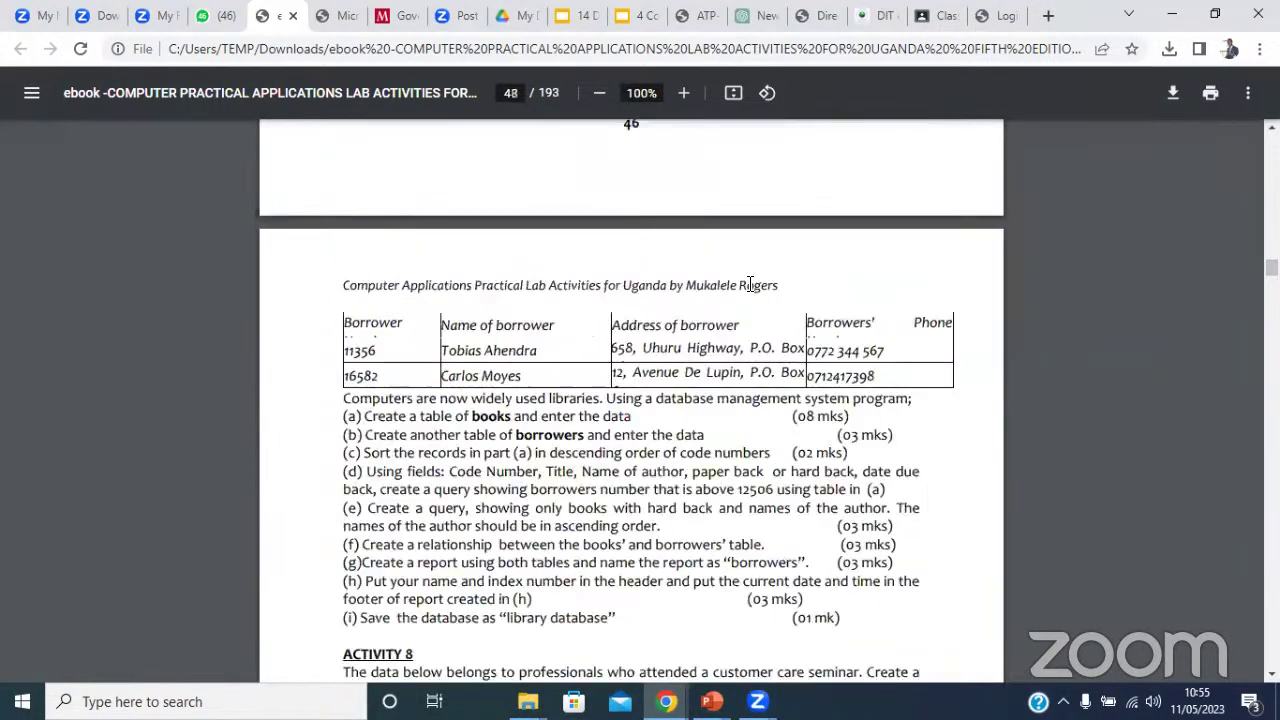
{"action": "scroll", "coordinate": [750, 284], "scroll_direction": "down", "scroll_amount": 15}
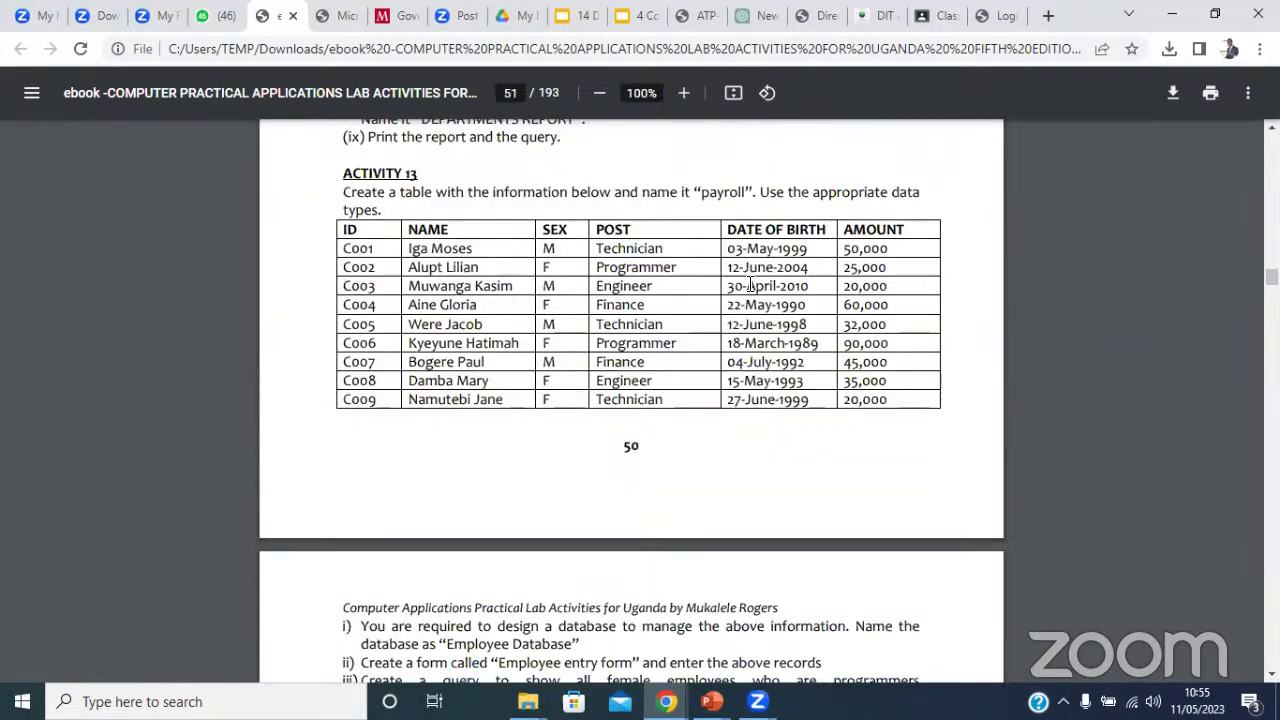
{"action": "scroll", "coordinate": [750, 284], "scroll_direction": "down", "scroll_amount": 20}
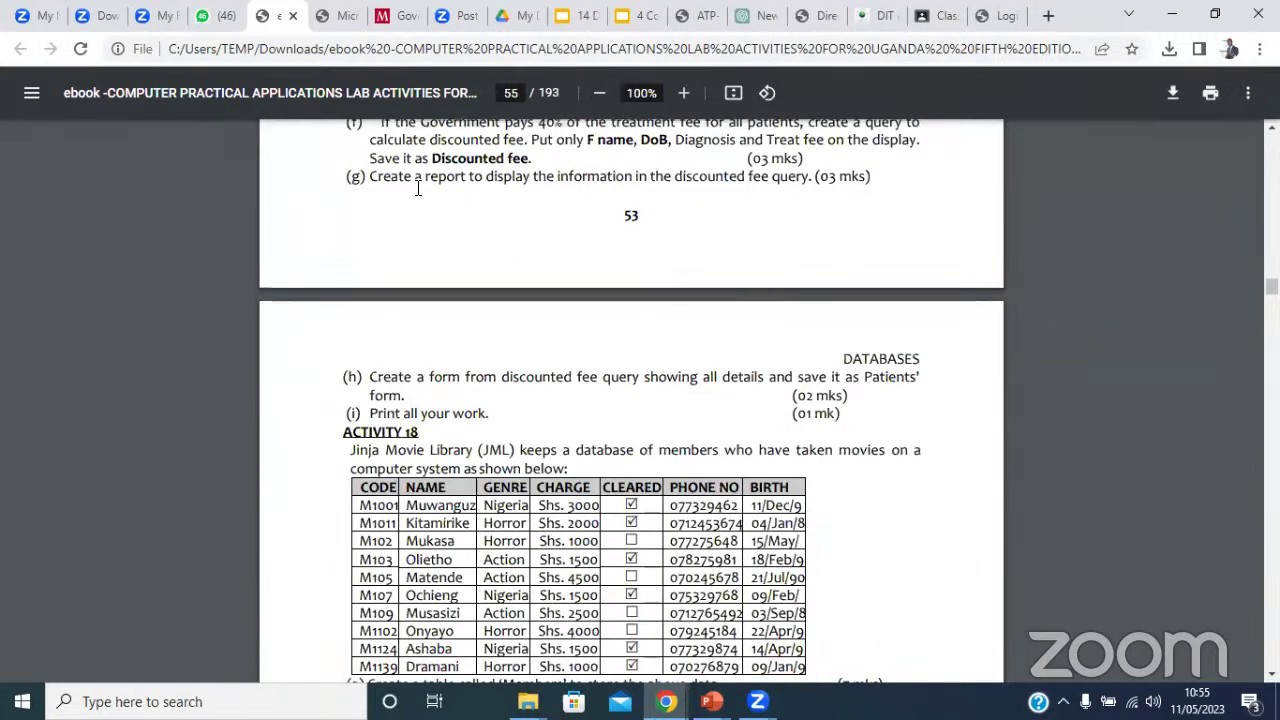
{"action": "left_click", "coordinate": [217, 18]}
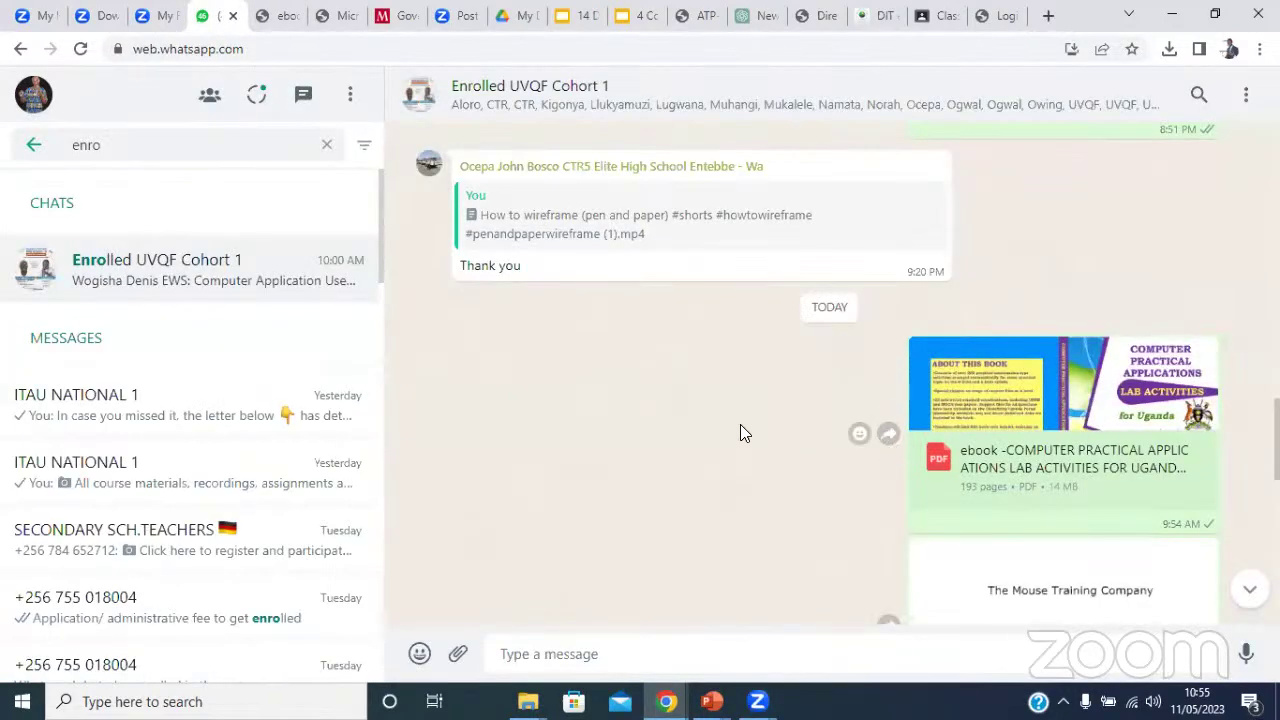
Download word2010Intro.pdf from the cohort chat and show the recent downloads list.
{"action": "scroll", "coordinate": [740, 432], "scroll_direction": "down", "scroll_amount": 5}
{"action": "scroll", "coordinate": [744, 432], "scroll_direction": "up", "scroll_amount": 5}
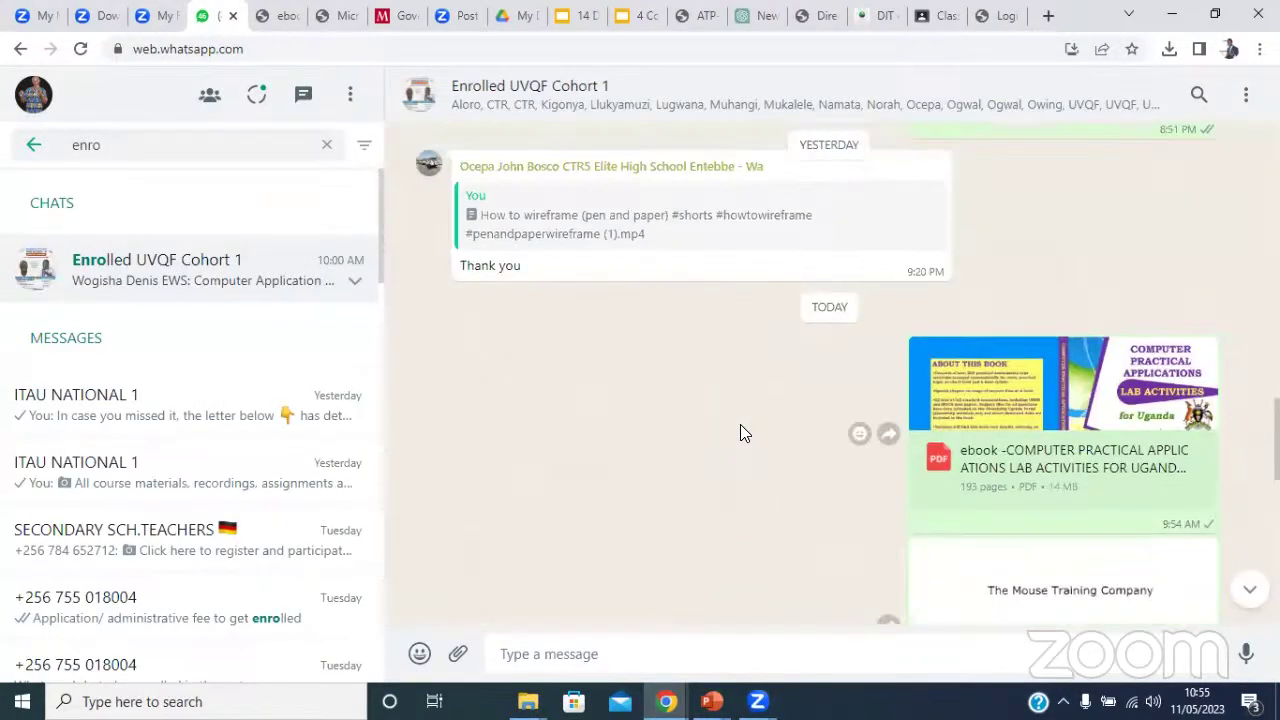
{"action": "scroll", "coordinate": [744, 432], "scroll_direction": "down", "scroll_amount": 2}
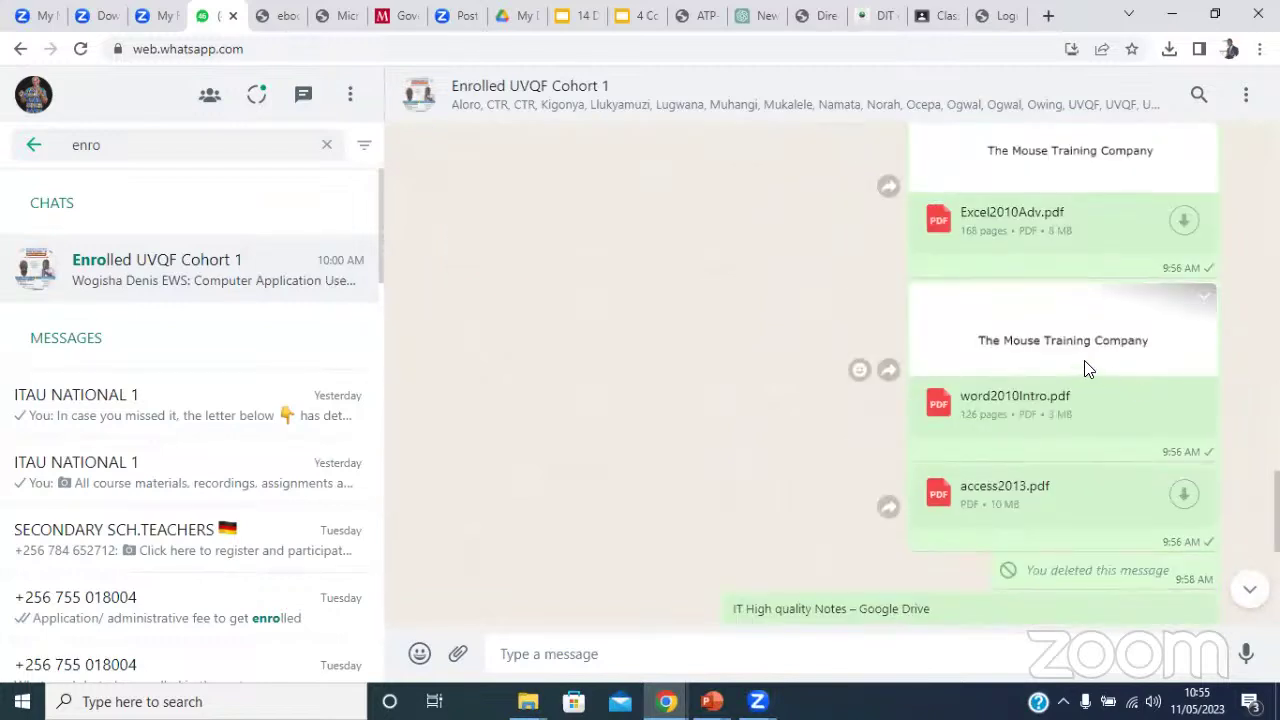
{"action": "left_click", "coordinate": [1040, 347]}
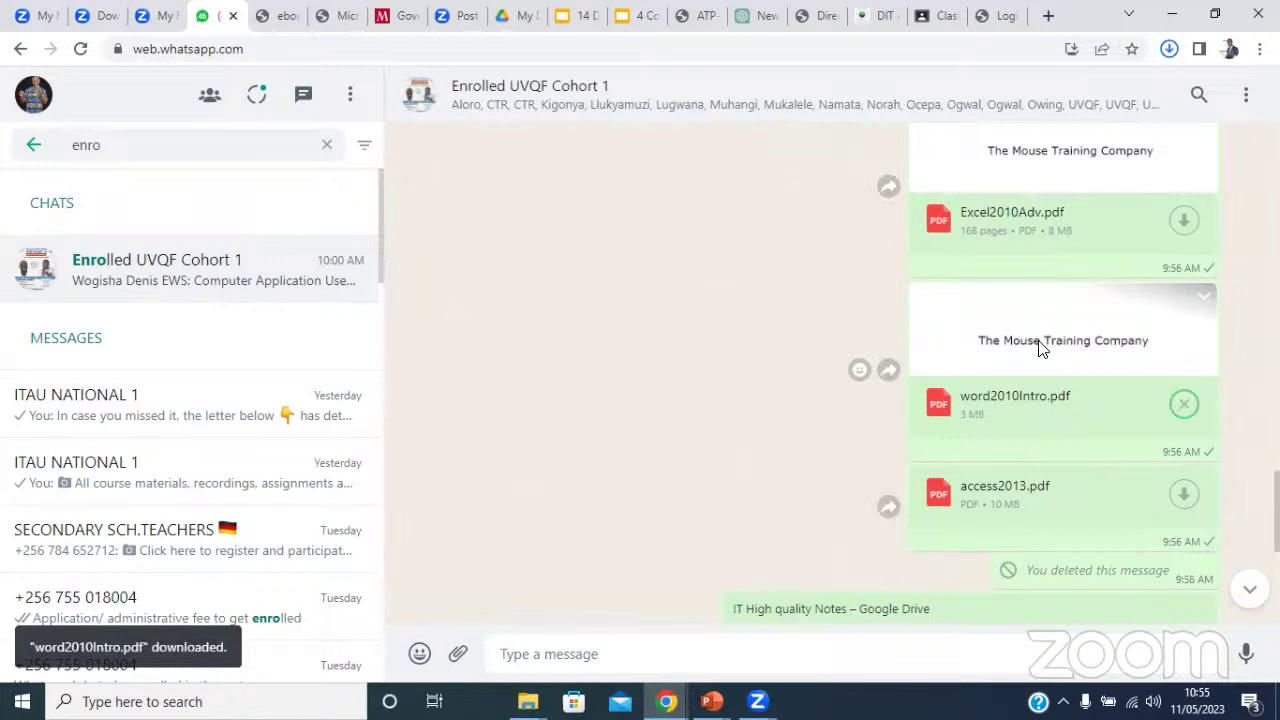
{"action": "left_click", "coordinate": [1040, 364]}
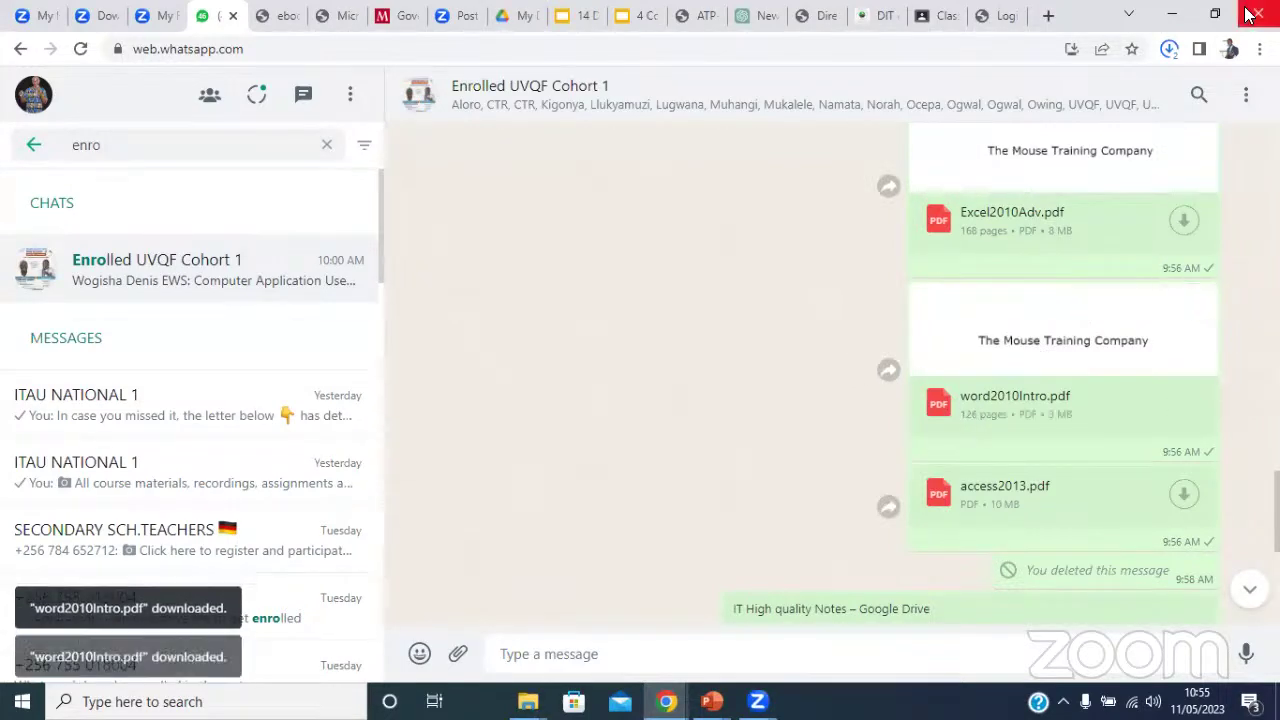
{"action": "left_click", "coordinate": [1169, 48]}
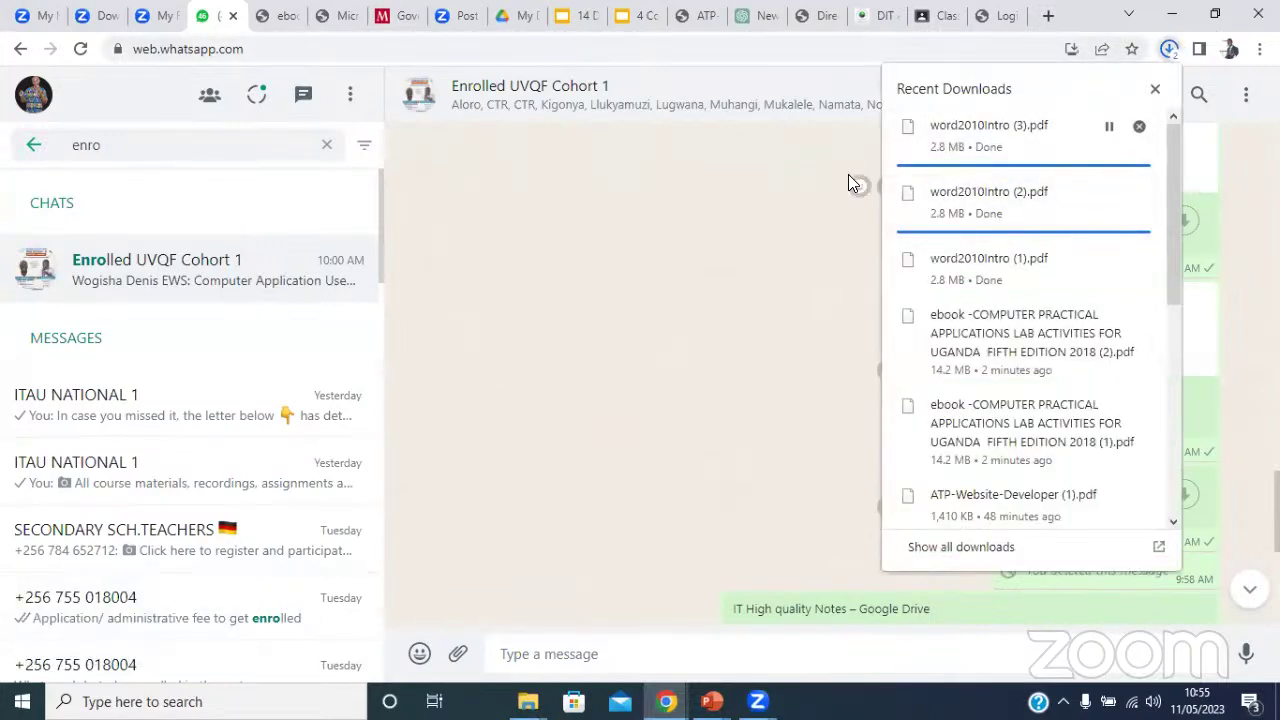
Open word2010Intro (1).pdf and read through it to the document-saving instructions on page 29.
{"action": "left_click", "coordinate": [980, 252]}
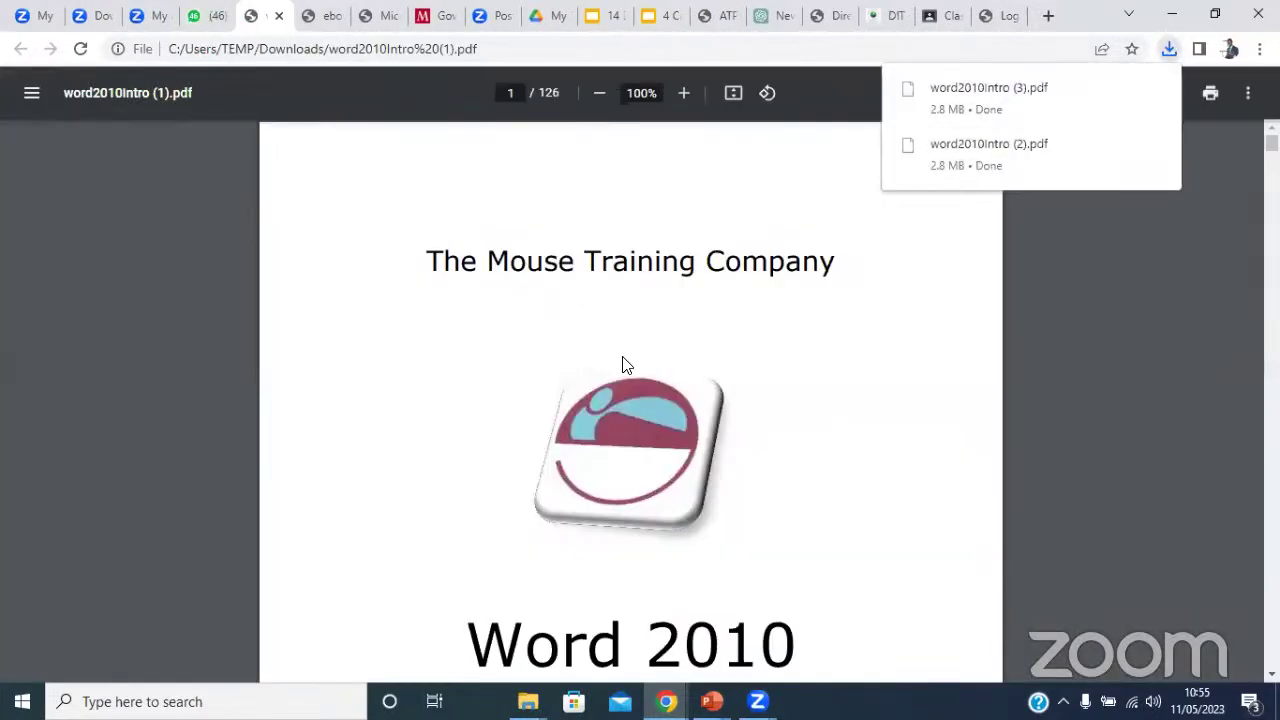
{"action": "scroll", "coordinate": [517, 402], "scroll_direction": "down", "scroll_amount": 20}
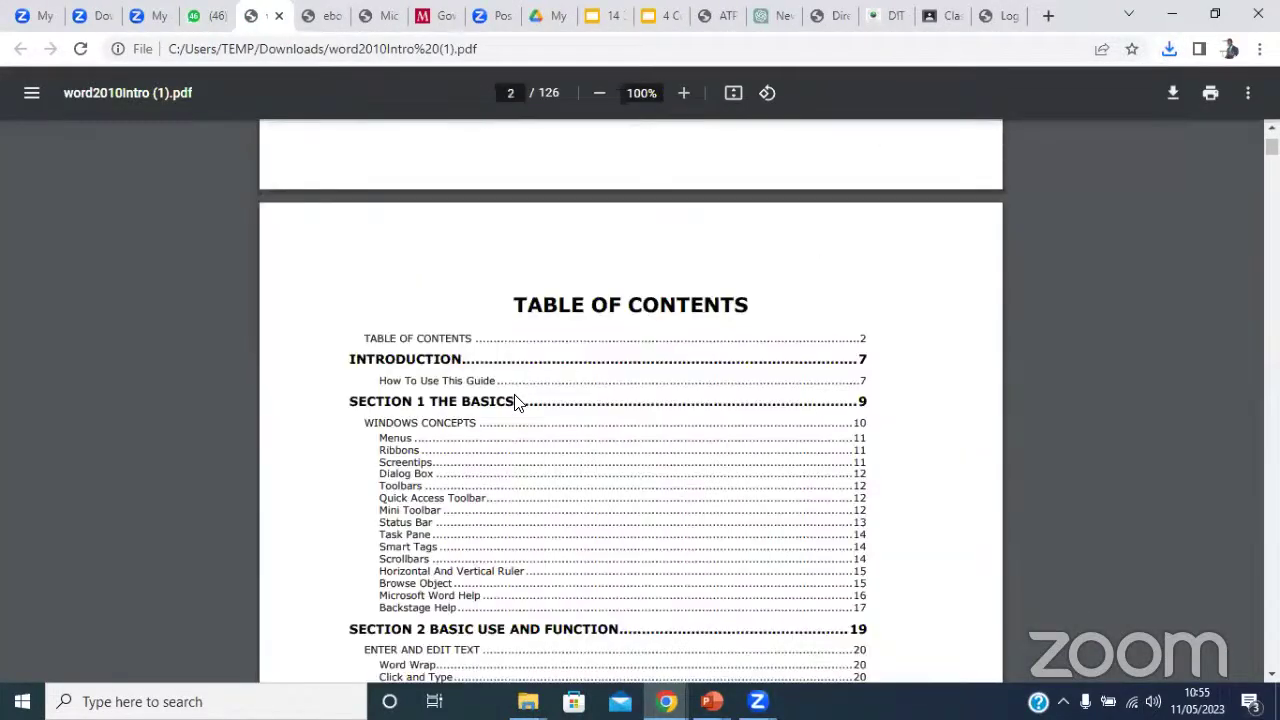
{"action": "scroll", "coordinate": [517, 402], "scroll_direction": "down", "scroll_amount": 20}
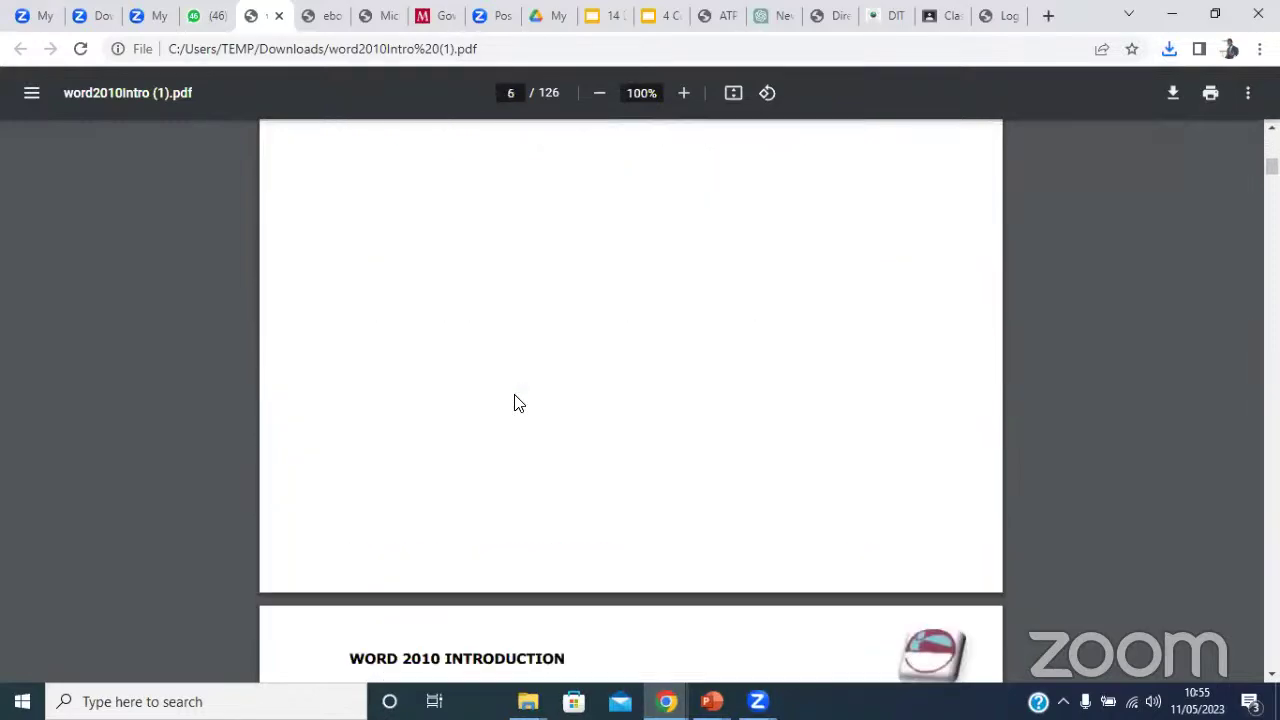
{"action": "scroll", "coordinate": [517, 402], "scroll_direction": "down", "scroll_amount": 20}
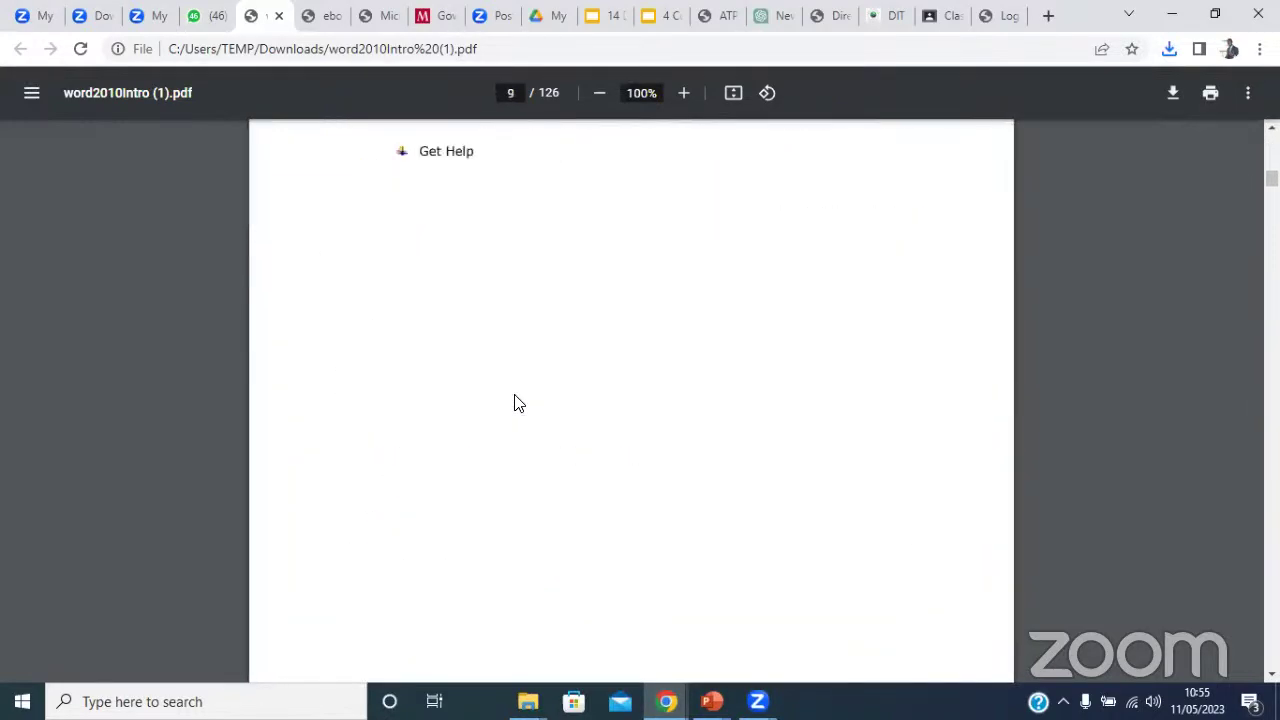
{"action": "scroll", "coordinate": [517, 402], "scroll_direction": "down", "scroll_amount": 20}
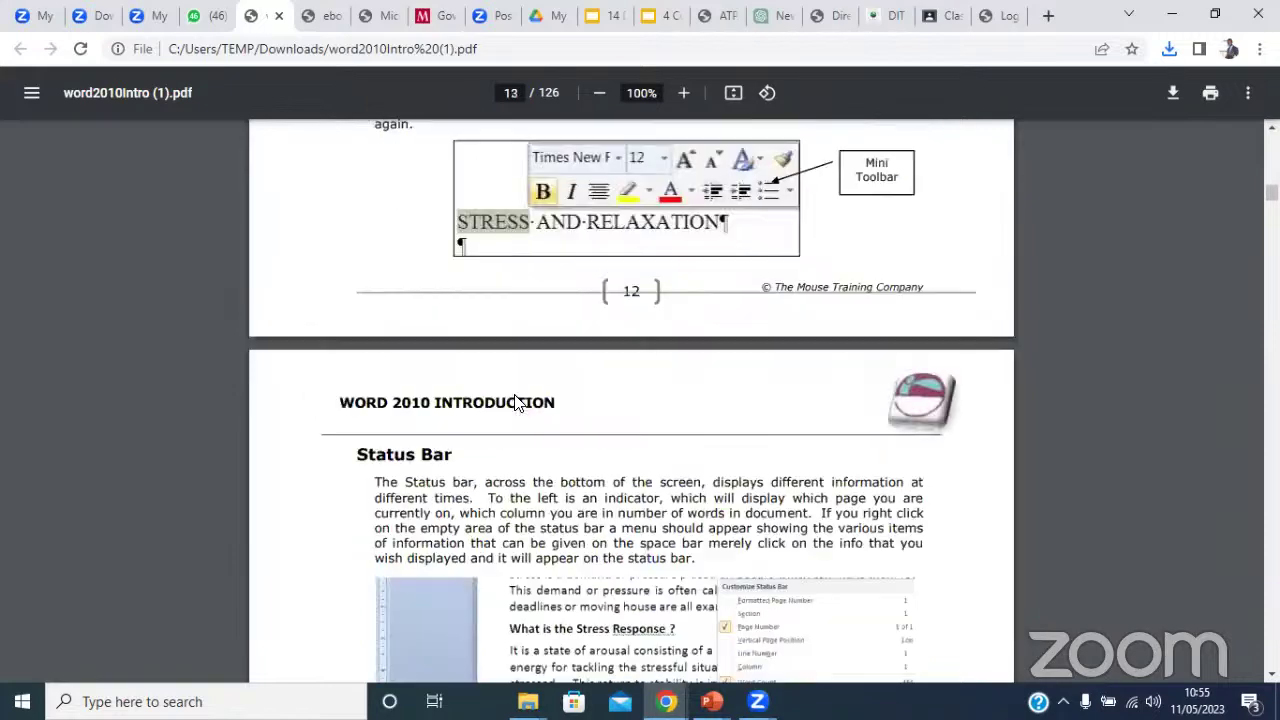
{"action": "scroll", "coordinate": [517, 402], "scroll_direction": "up", "scroll_amount": 5}
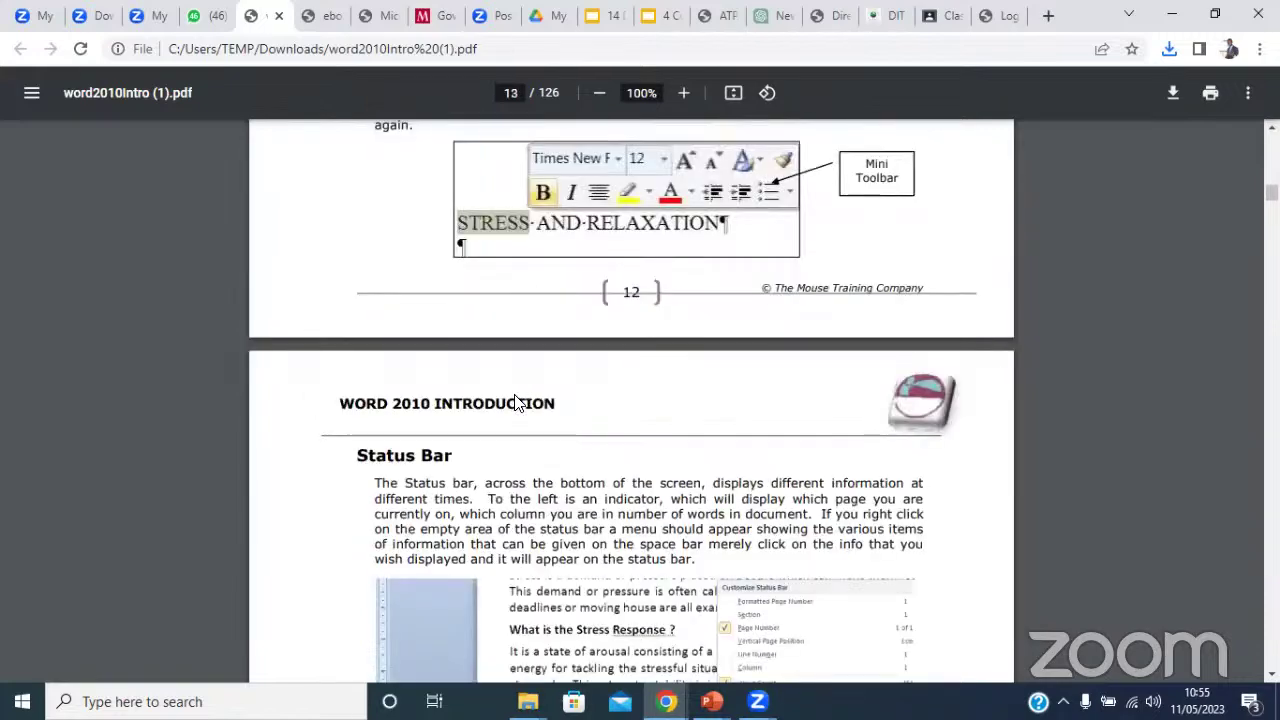
{"action": "scroll", "coordinate": [517, 402], "scroll_direction": "down", "scroll_amount": 10}
{"action": "scroll", "coordinate": [517, 402], "scroll_direction": "down", "scroll_amount": 20}
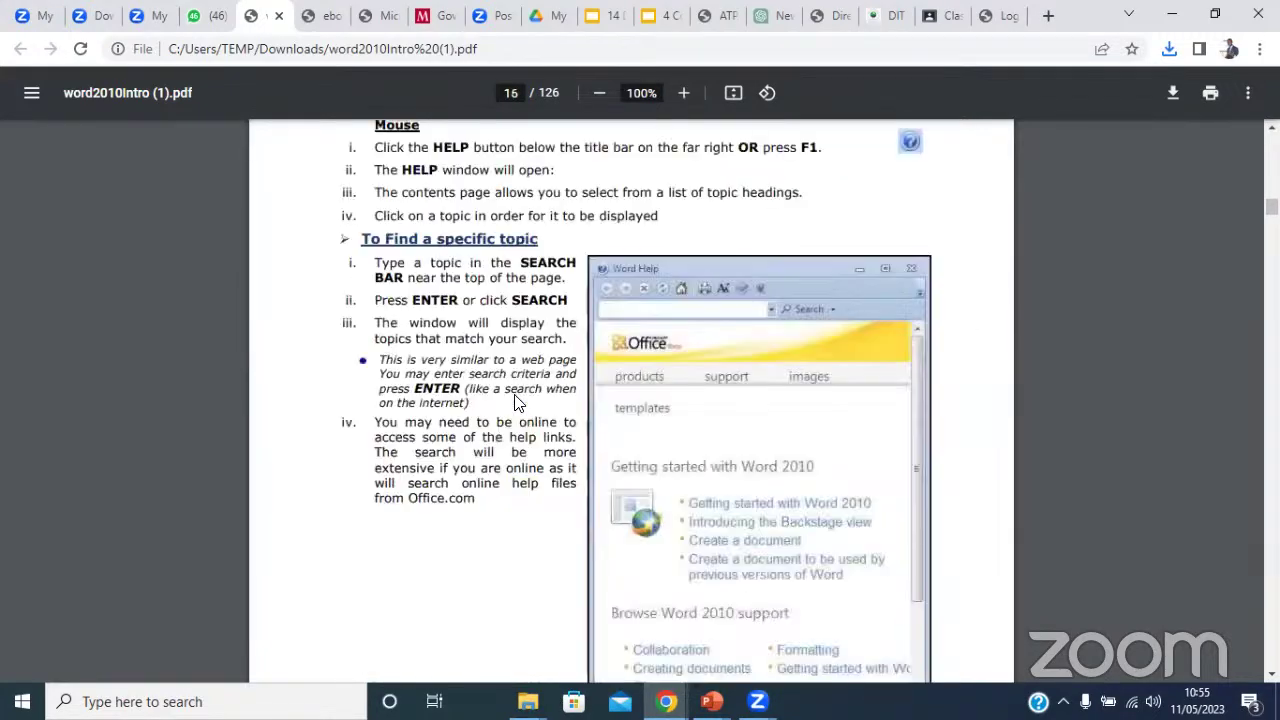
{"action": "scroll", "coordinate": [517, 402], "scroll_direction": "down", "scroll_amount": 20}
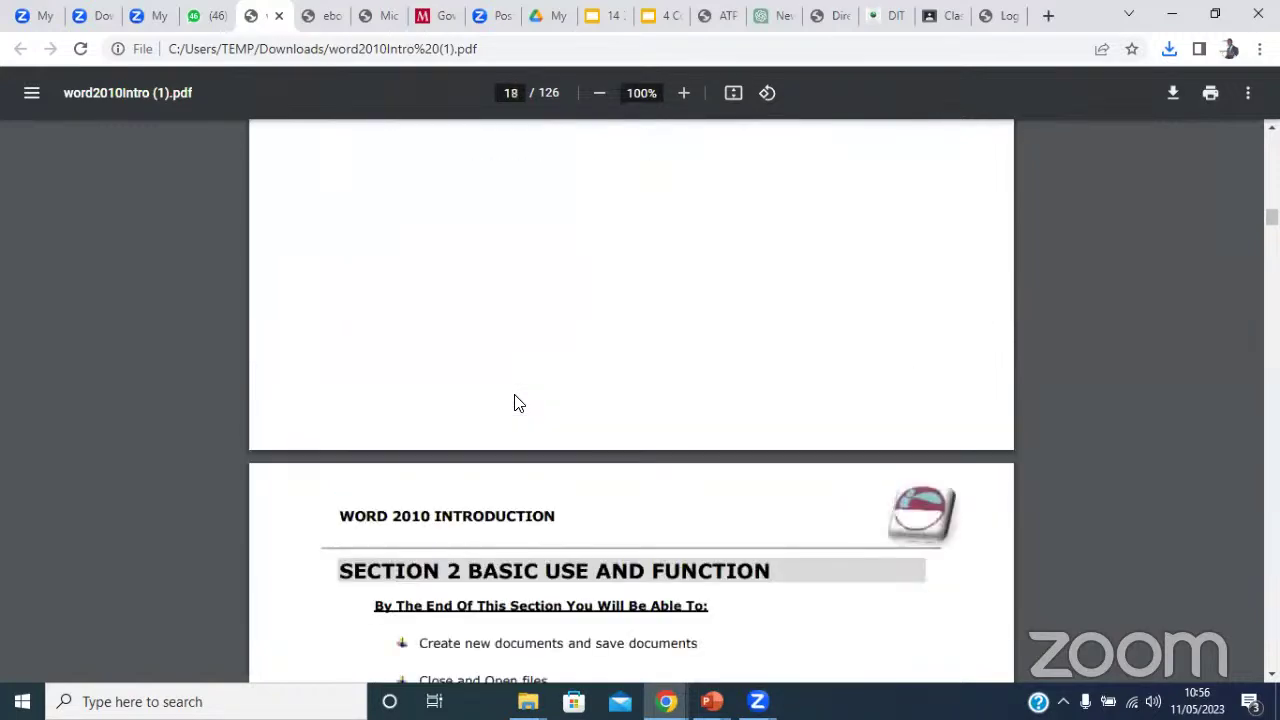
{"action": "scroll", "coordinate": [517, 402], "scroll_direction": "down", "scroll_amount": 20}
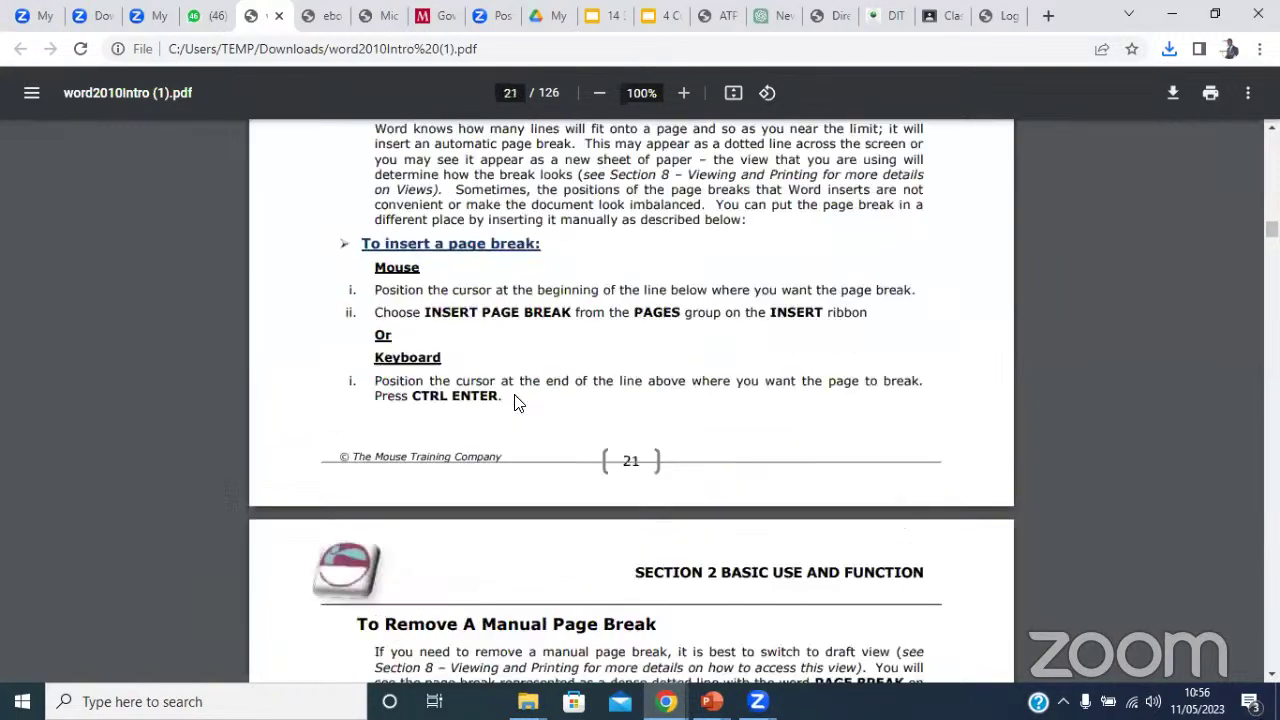
{"action": "scroll", "coordinate": [517, 402], "scroll_direction": "up", "scroll_amount": 5}
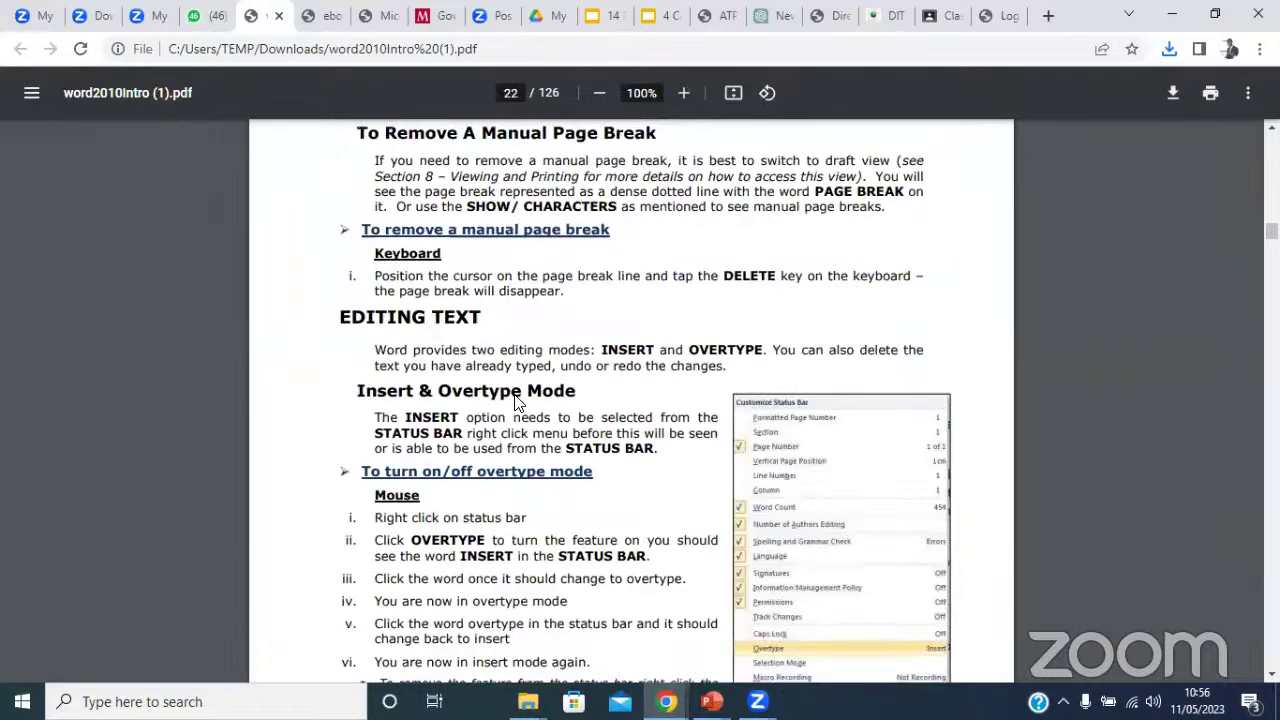
{"action": "scroll", "coordinate": [517, 402], "scroll_direction": "down", "scroll_amount": 20}
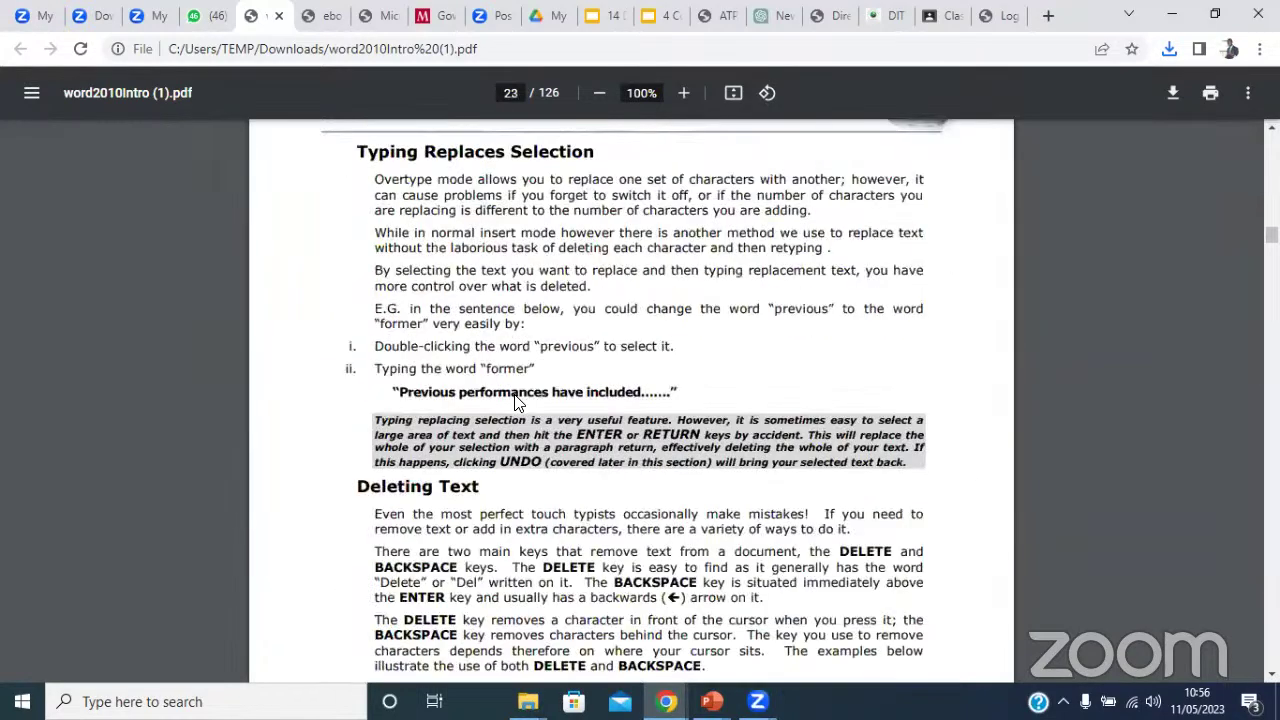
{"action": "scroll", "coordinate": [517, 402], "scroll_direction": "down", "scroll_amount": 5}
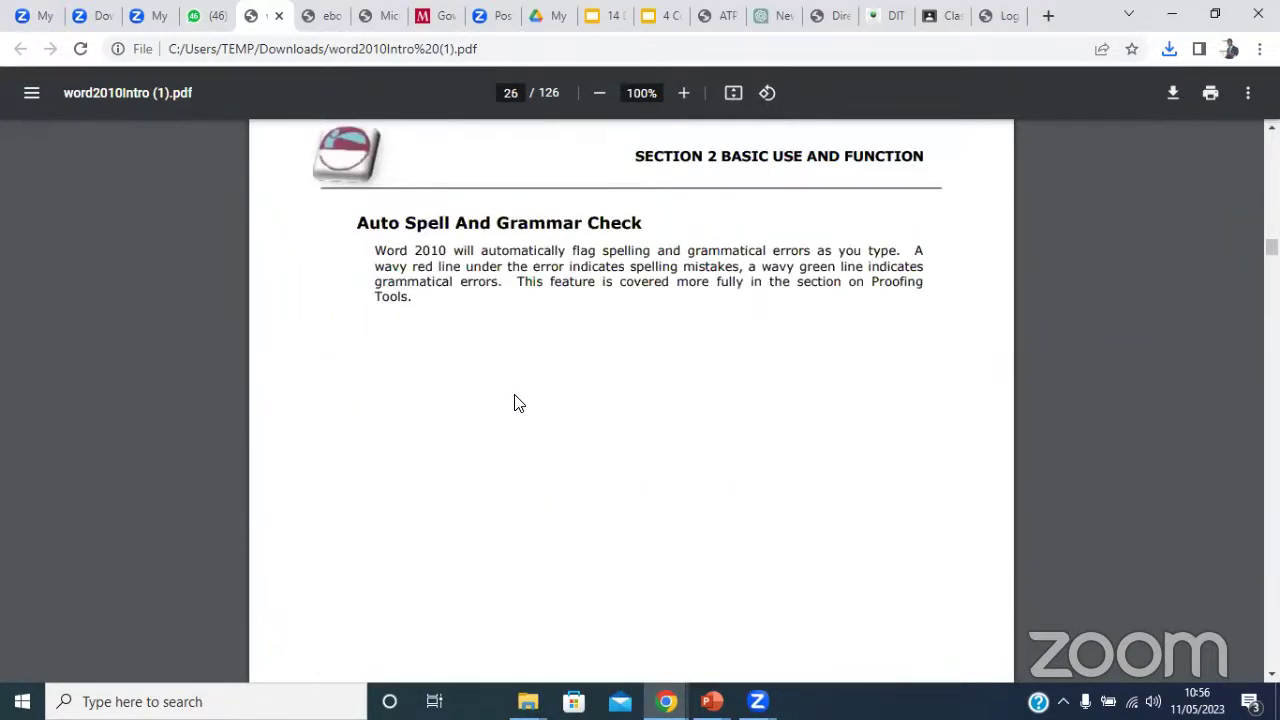
{"action": "scroll", "coordinate": [463, 378], "scroll_direction": "down", "scroll_amount": 20}
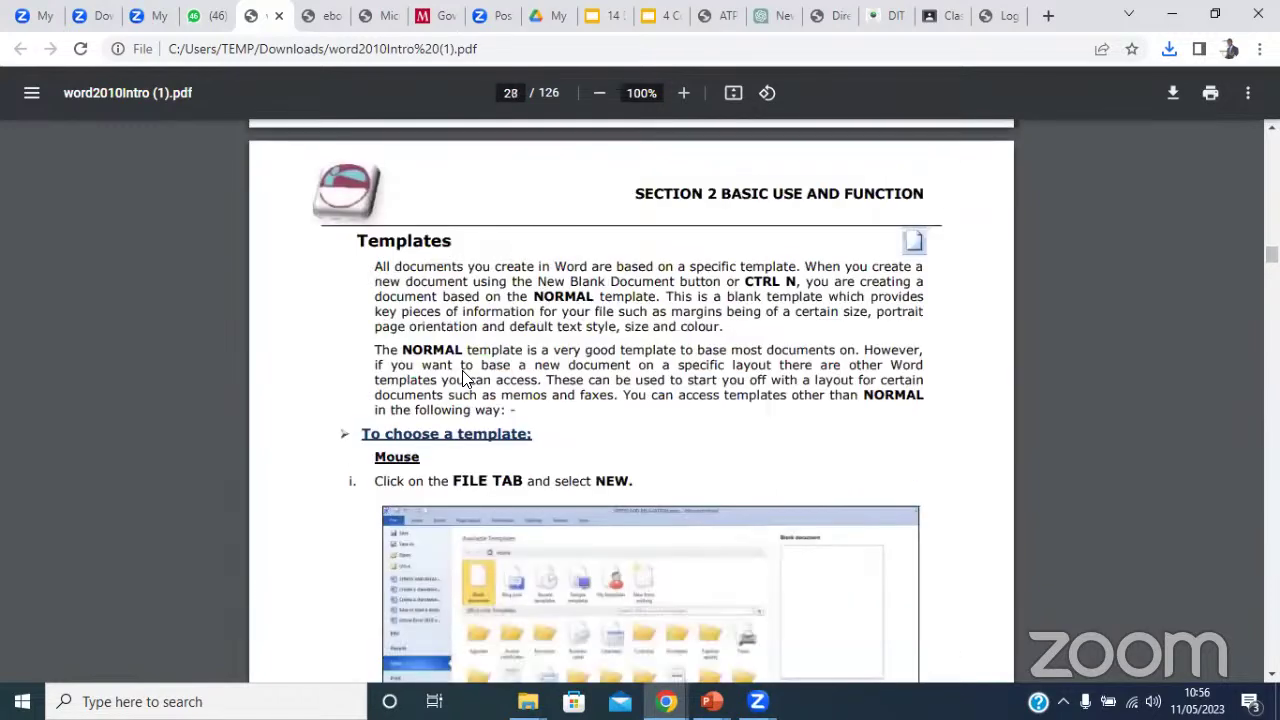
{"action": "scroll", "coordinate": [463, 378], "scroll_direction": "down", "scroll_amount": 11}
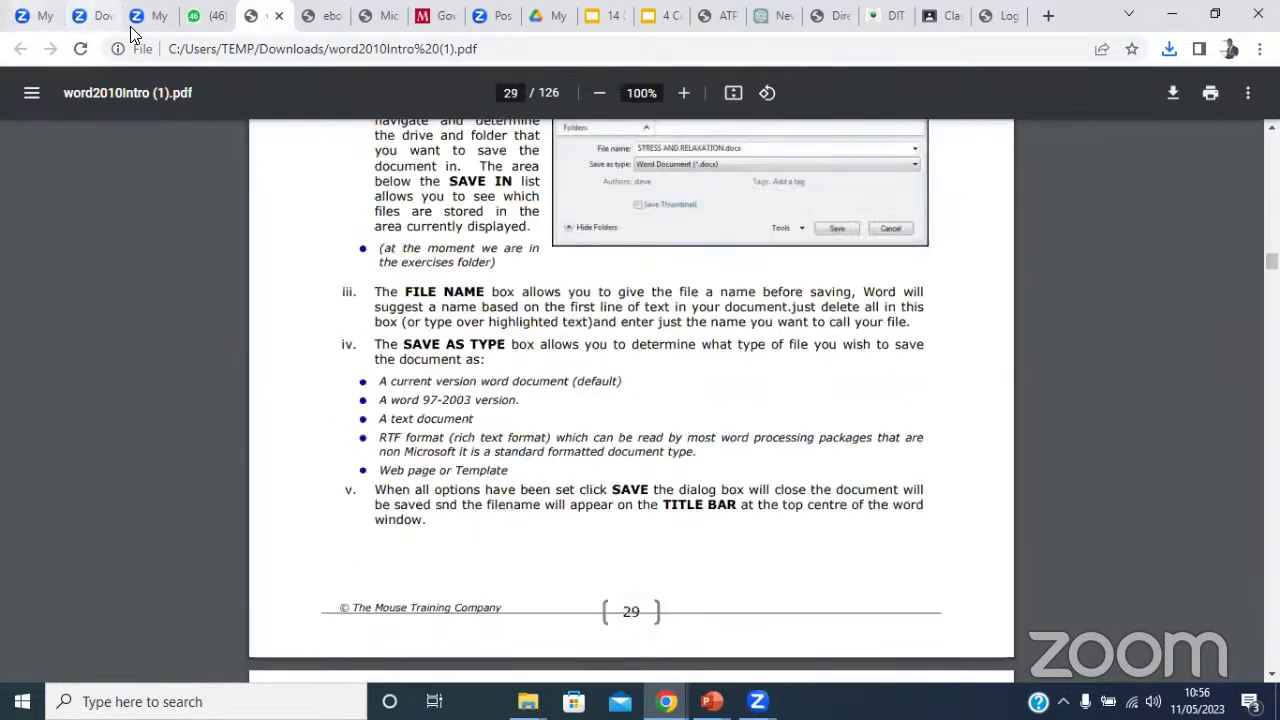
{"action": "left_click", "coordinate": [193, 15]}
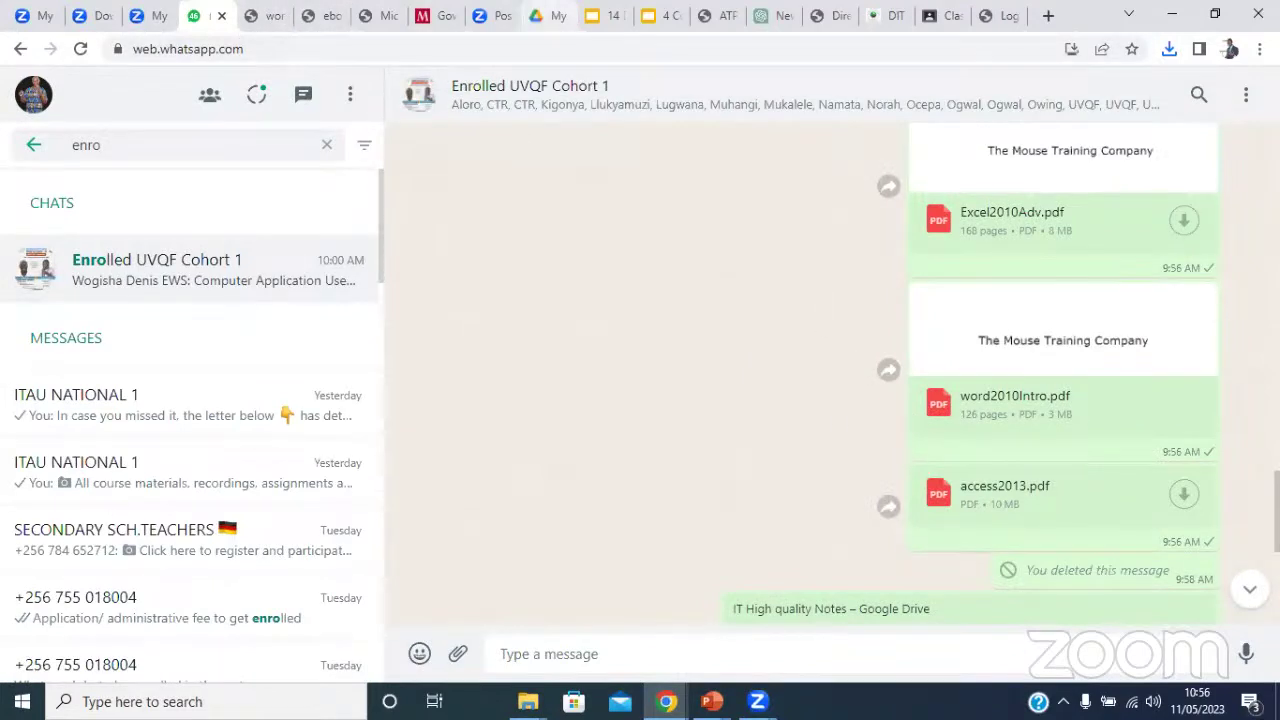
Open the IT High quality Notes Google Drive folder link at the bottom of the cohort chat.
{"action": "left_click", "coordinate": [548, 15]}
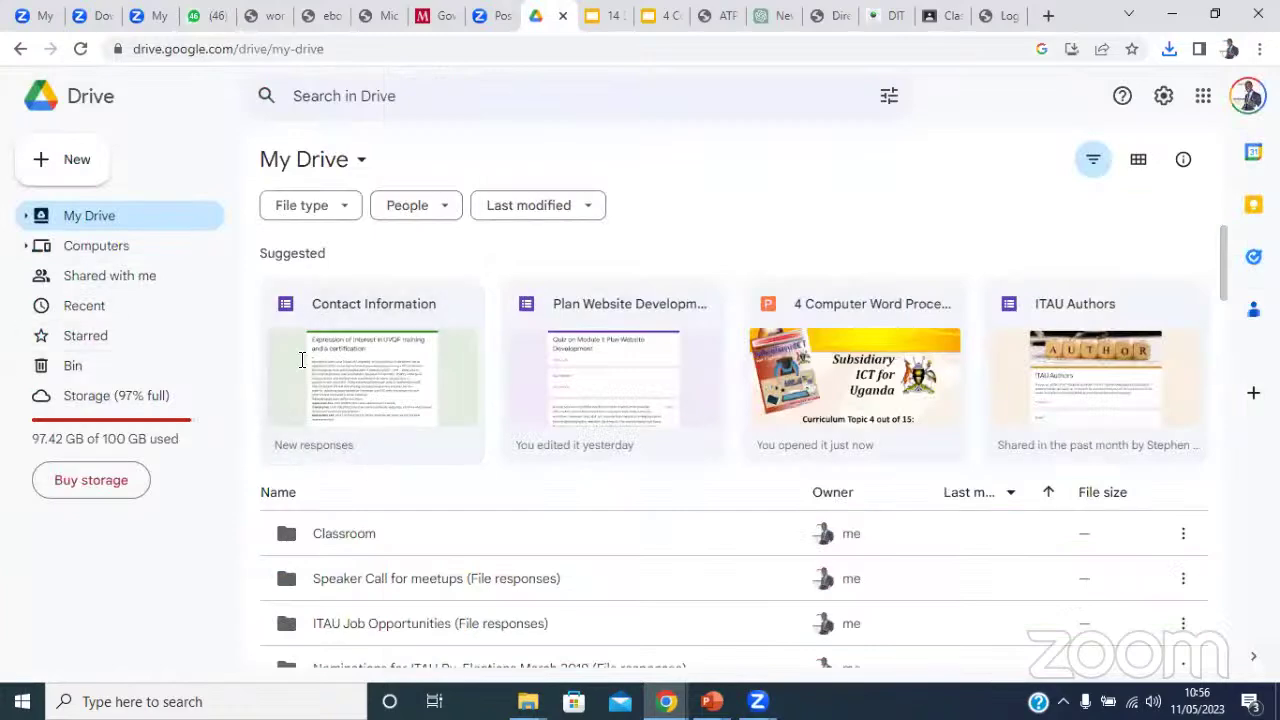
{"action": "left_click", "coordinate": [197, 17]}
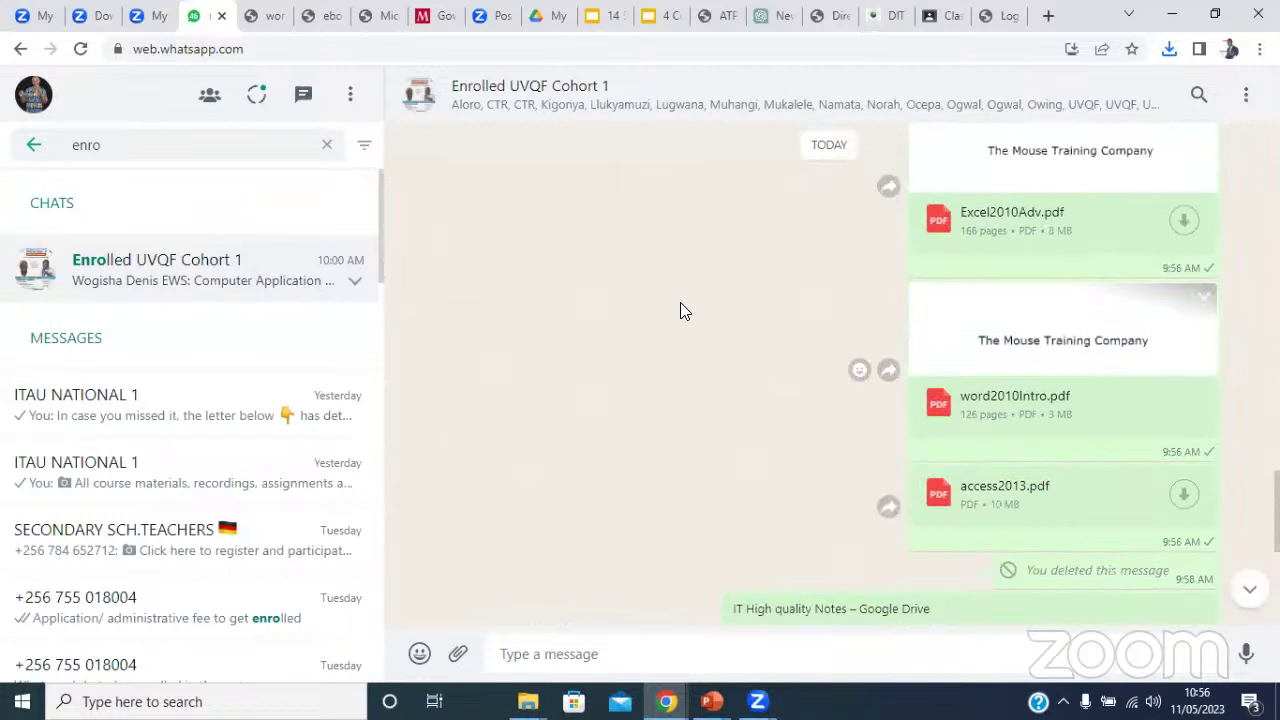
{"action": "scroll", "coordinate": [684, 311], "scroll_direction": "down", "scroll_amount": 5}
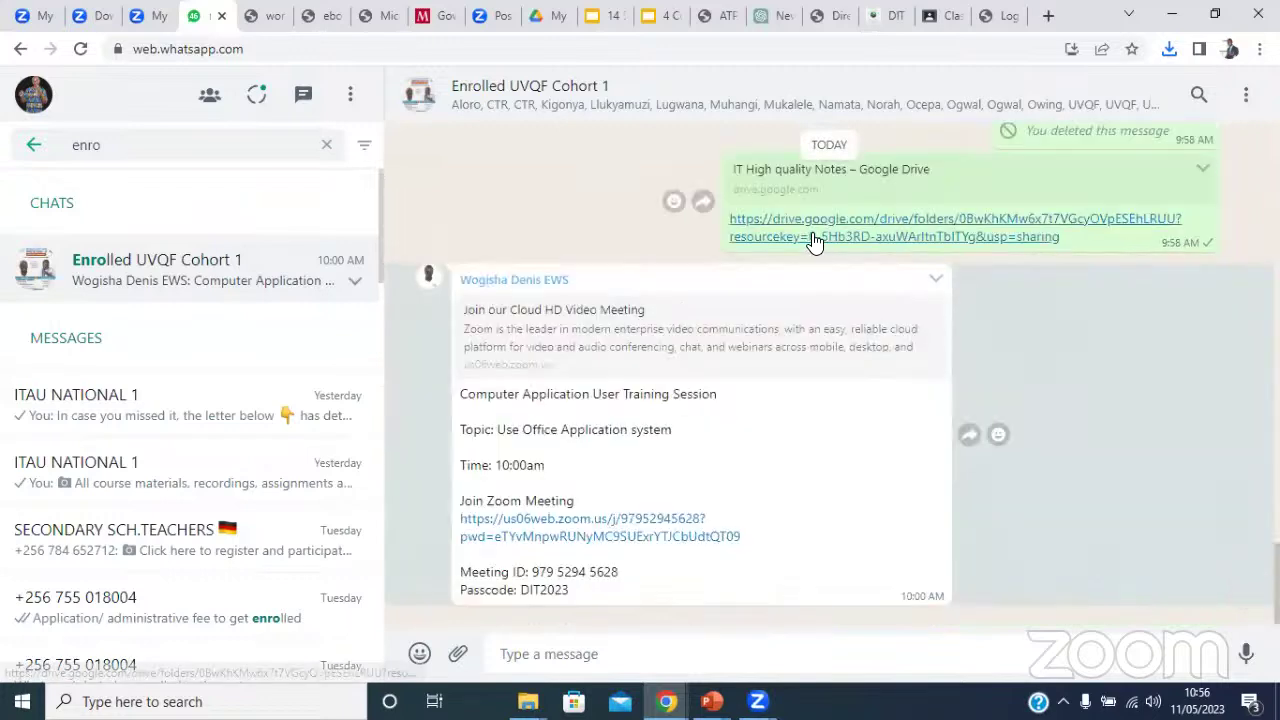
{"action": "left_click", "coordinate": [813, 238]}
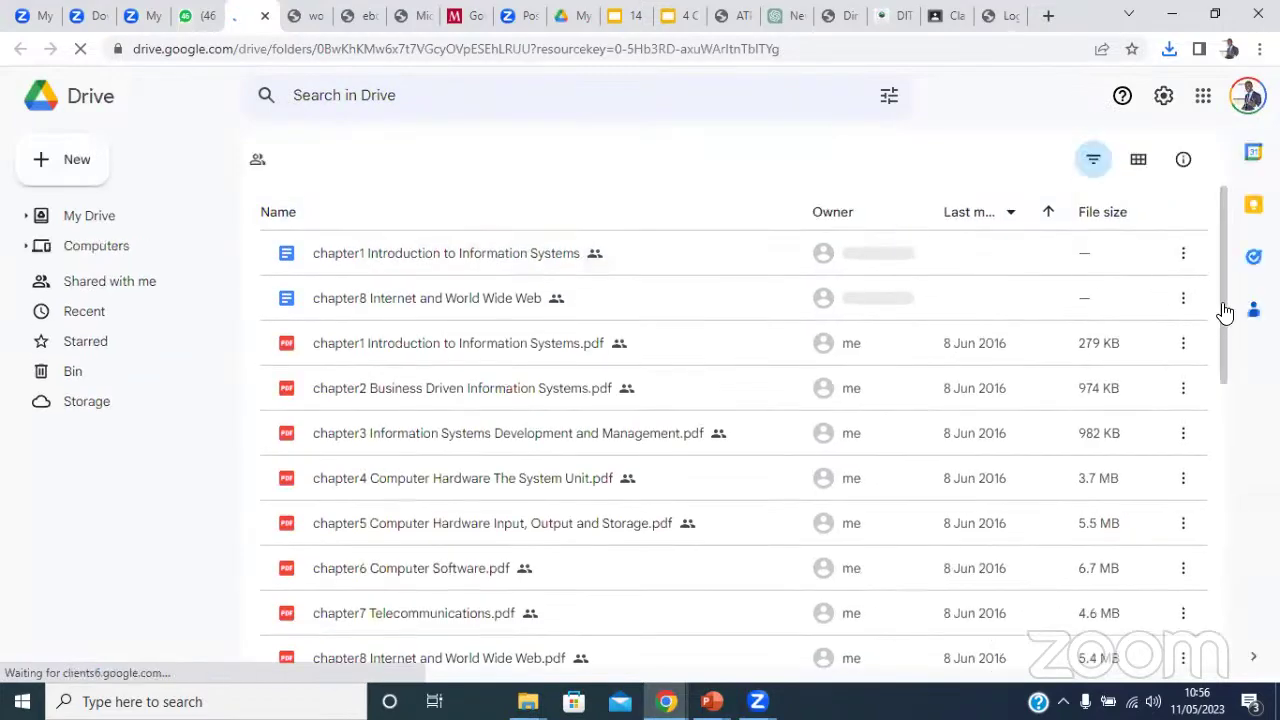
{"action": "left_click_drag", "start_coordinate": [1229, 329], "coordinate": [1229, 414]}
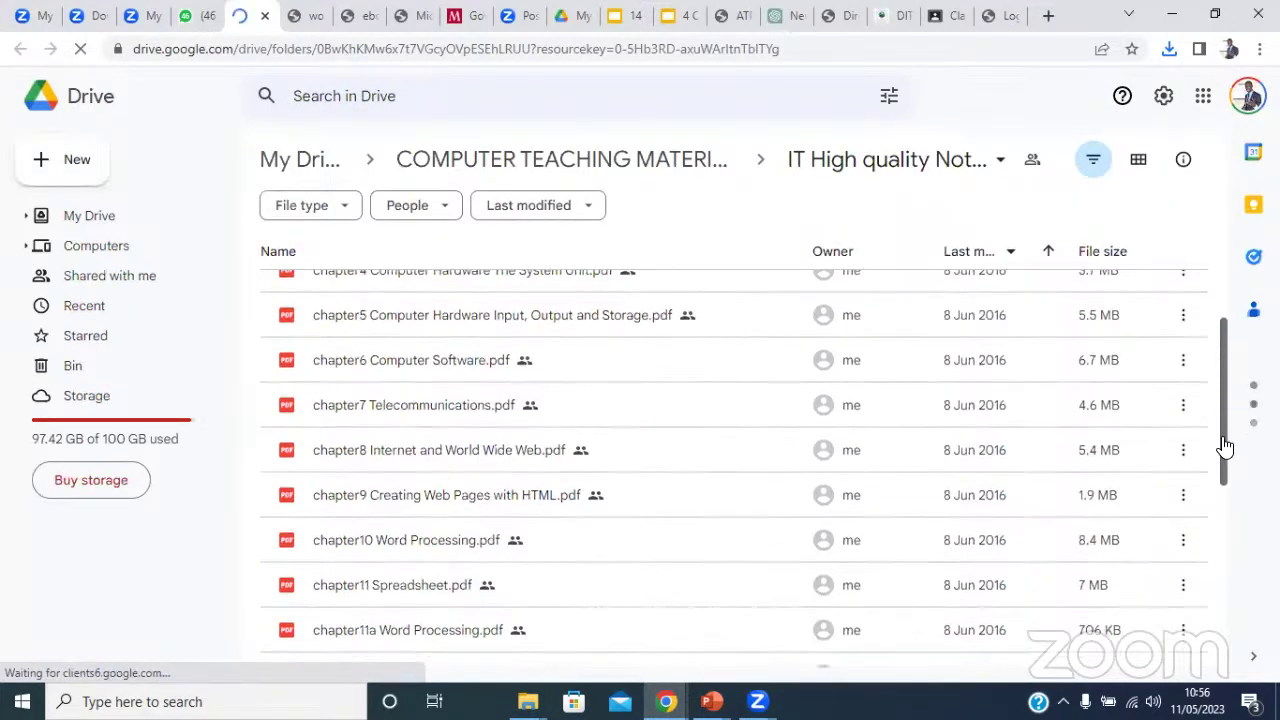
{"action": "scroll", "coordinate": [1226, 447], "scroll_direction": "down", "scroll_amount": 1}
{"action": "left_click", "coordinate": [432, 492]}
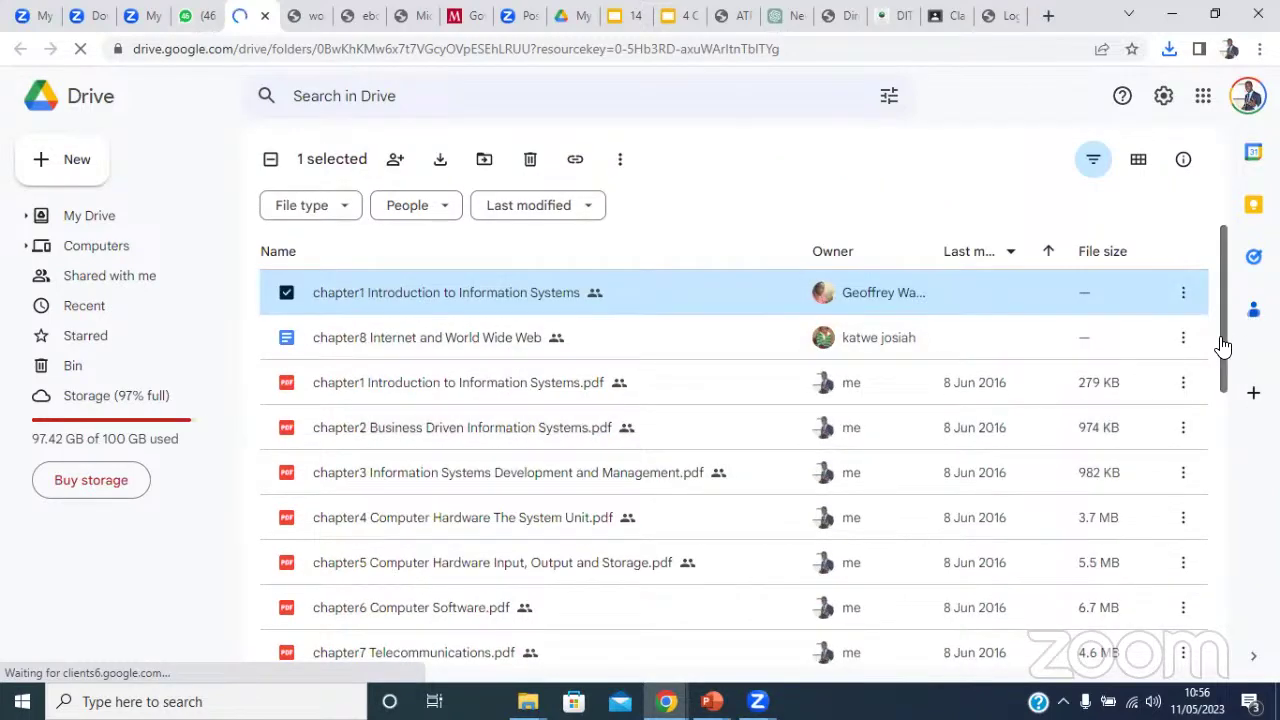
{"action": "left_click_drag", "start_coordinate": [1222, 346], "coordinate": [1222, 475]}
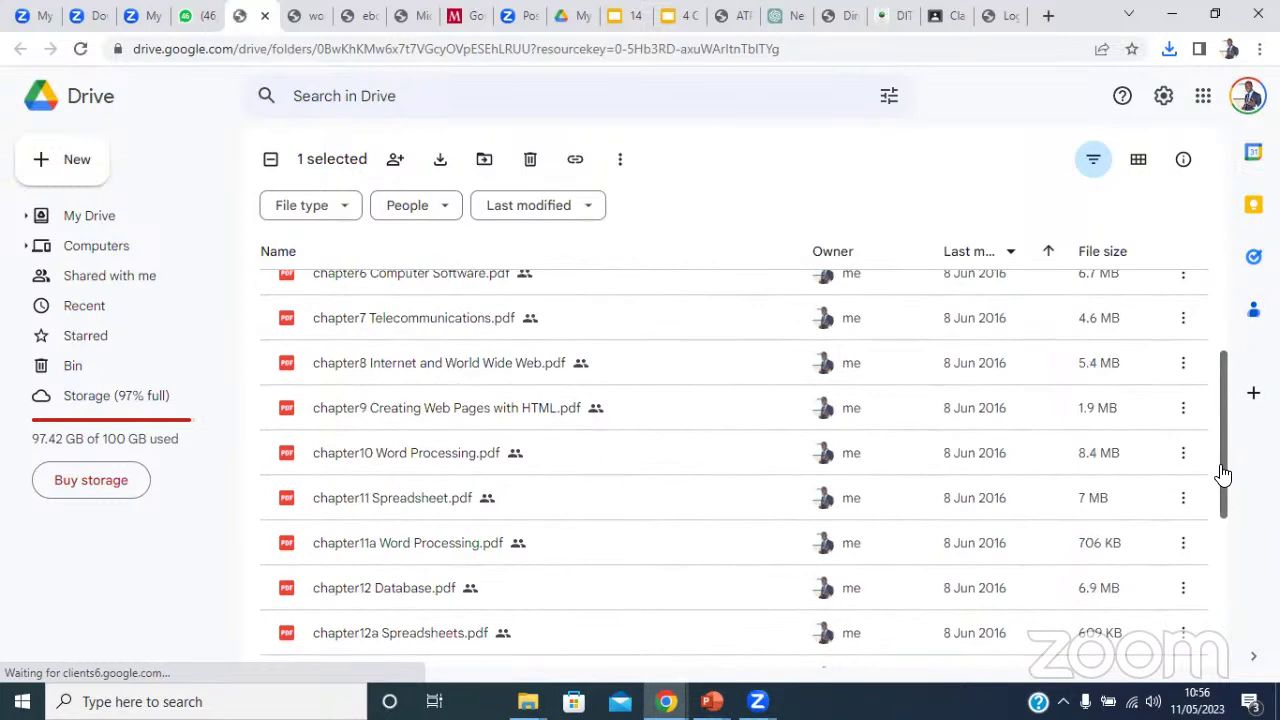
{"action": "scroll", "coordinate": [1222, 403], "scroll_direction": "up", "scroll_amount": 2}
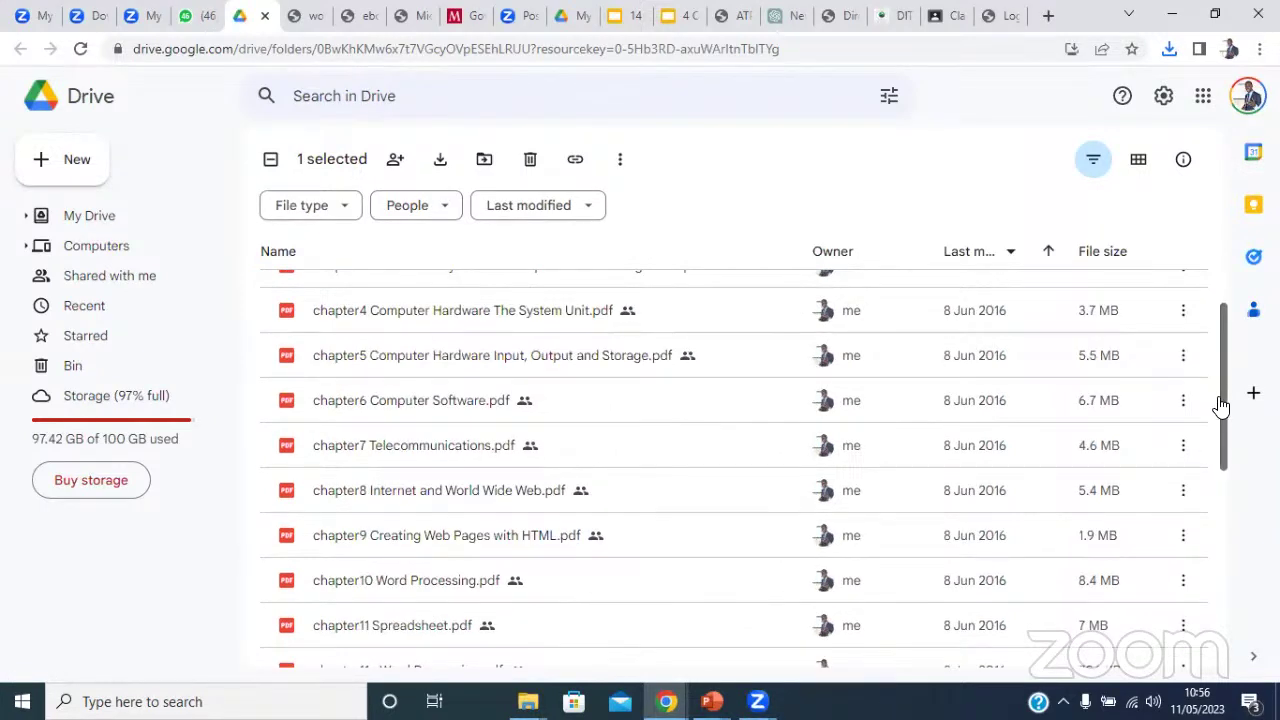
{"action": "scroll", "coordinate": [494, 596], "scroll_direction": "down", "scroll_amount": 3}
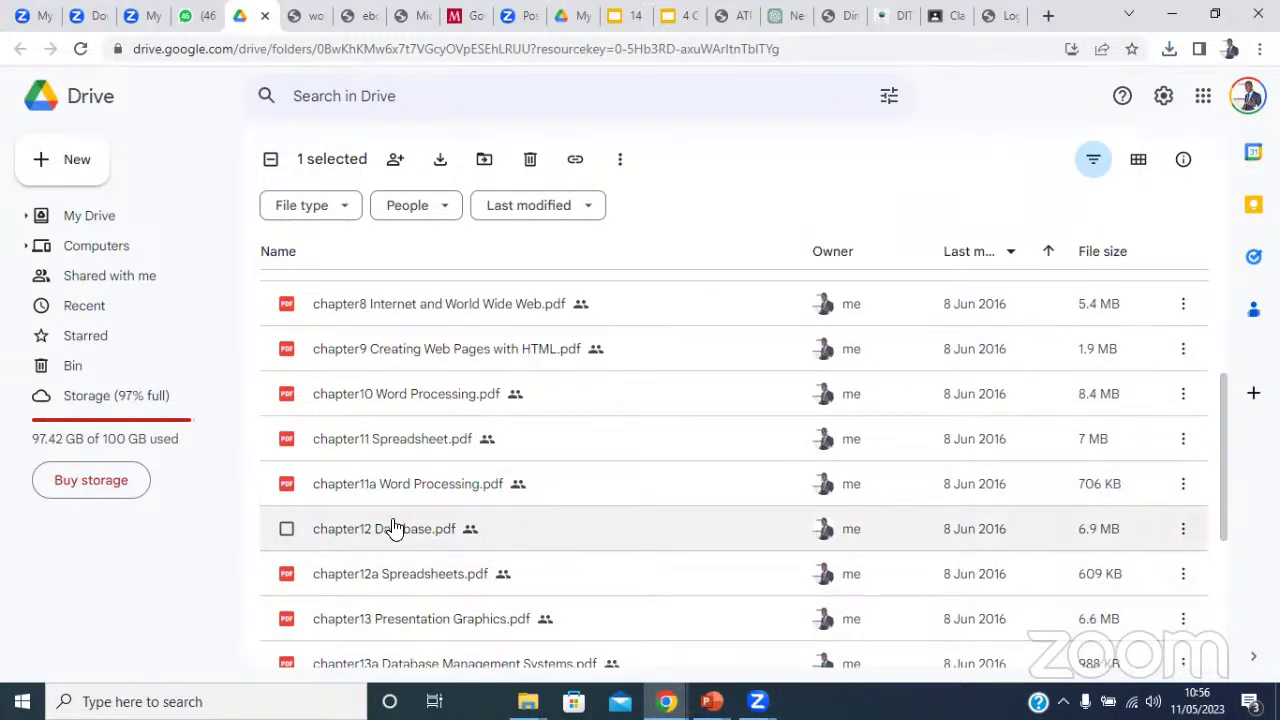
{"action": "double_click", "coordinate": [376, 446]}
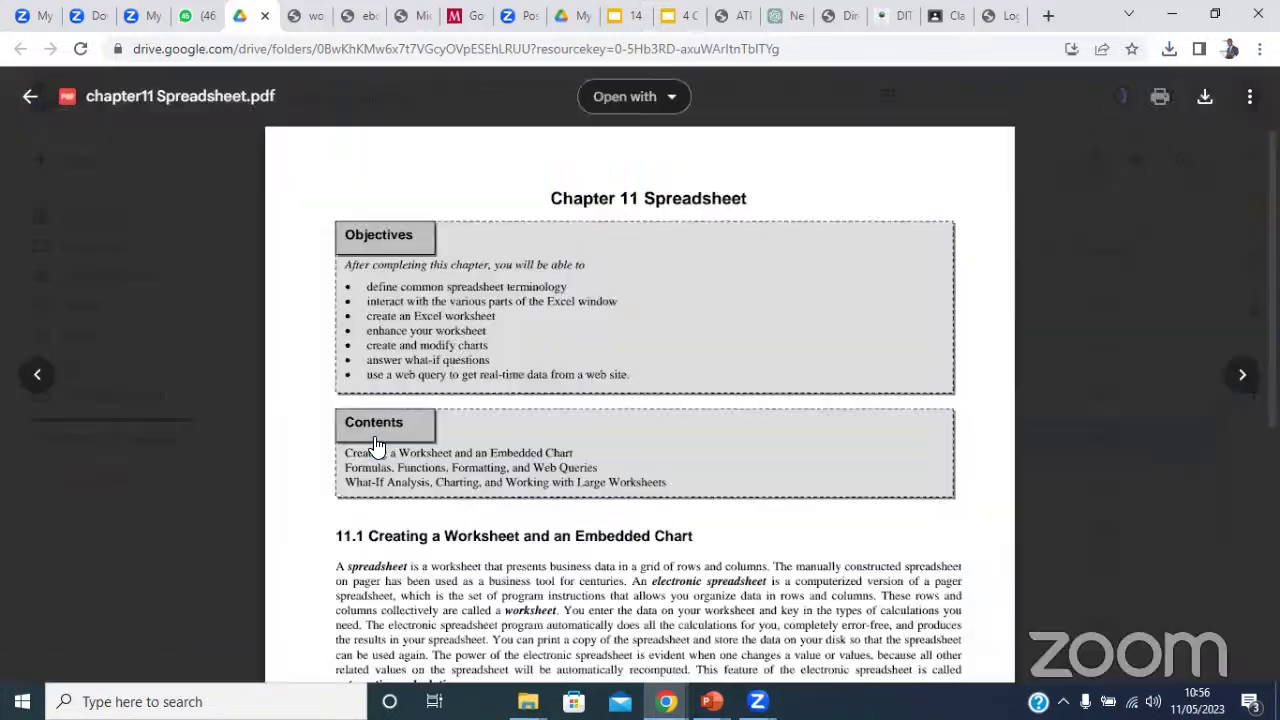
{"action": "scroll", "coordinate": [544, 380], "scroll_direction": "down", "scroll_amount": 10}
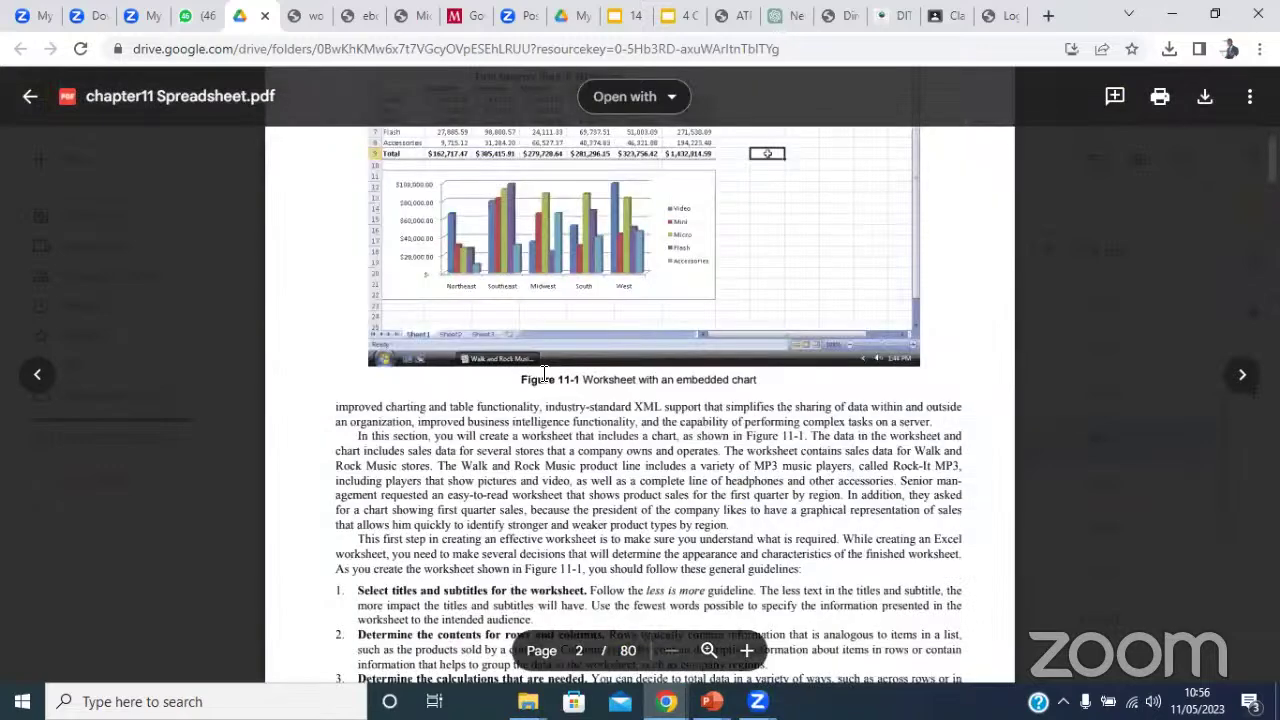
{"action": "scroll", "coordinate": [544, 374], "scroll_direction": "up", "scroll_amount": 5}
{"action": "scroll", "coordinate": [544, 374], "scroll_direction": "down", "scroll_amount": 10}
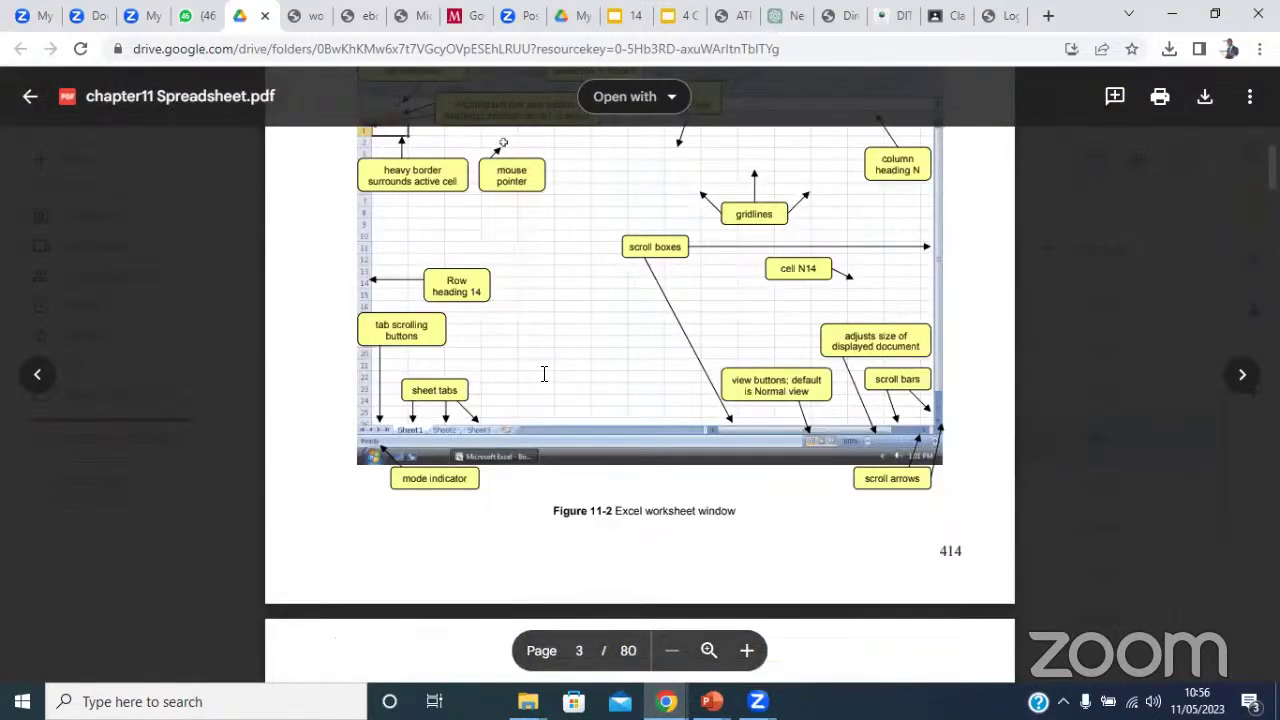
{"action": "scroll", "coordinate": [544, 374], "scroll_direction": "up", "scroll_amount": 3}
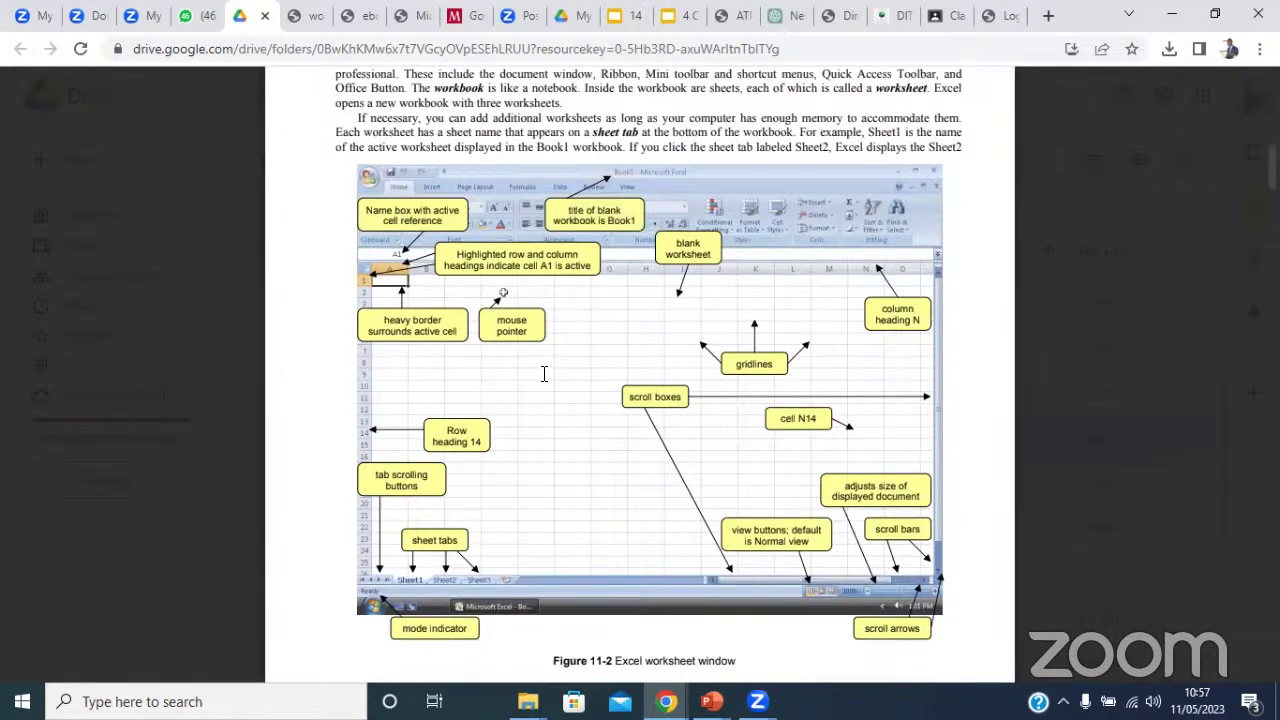
{"action": "scroll", "coordinate": [544, 374], "scroll_direction": "down", "scroll_amount": 15}
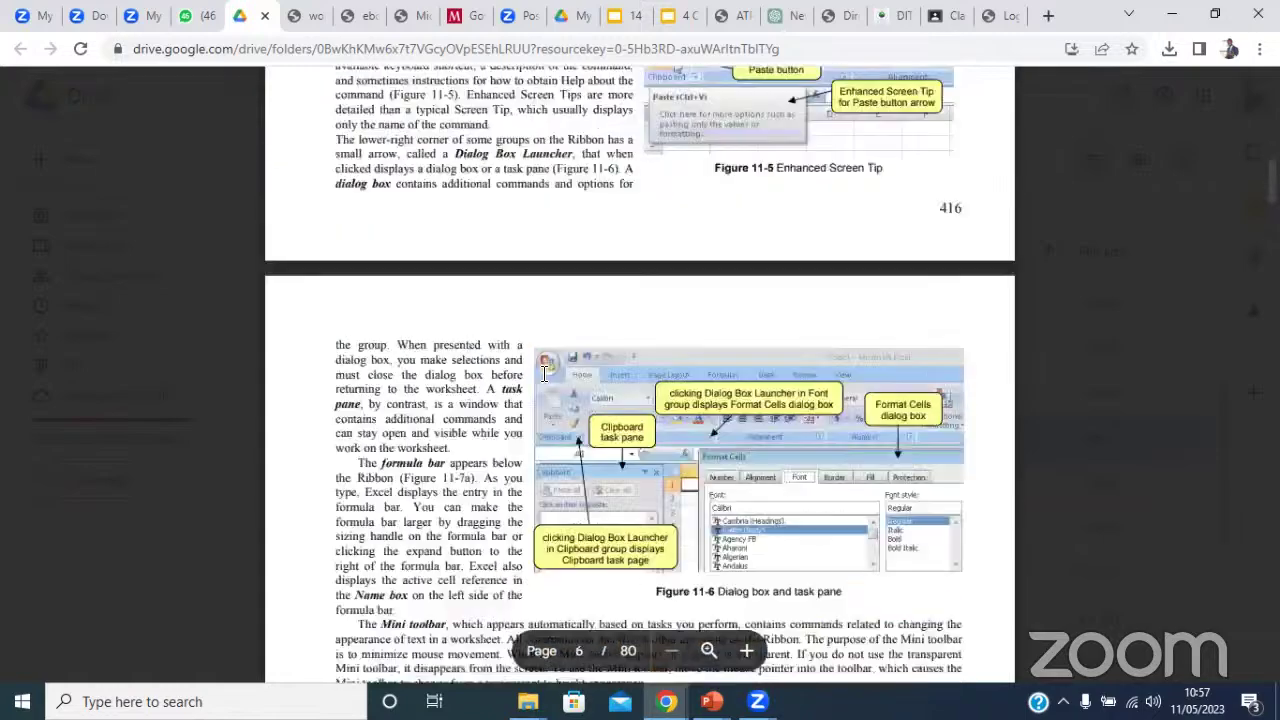
{"action": "scroll", "coordinate": [544, 374], "scroll_direction": "down", "scroll_amount": 5}
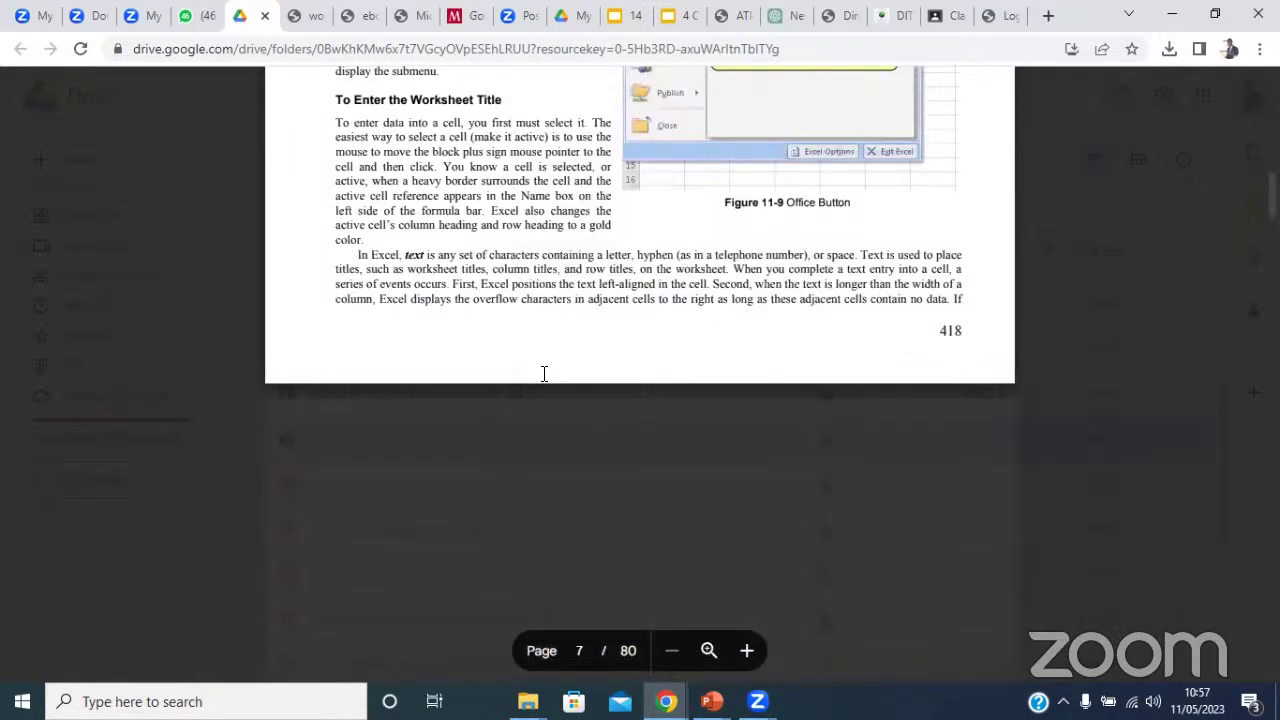
{"action": "scroll", "coordinate": [544, 374], "scroll_direction": "down", "scroll_amount": 15}
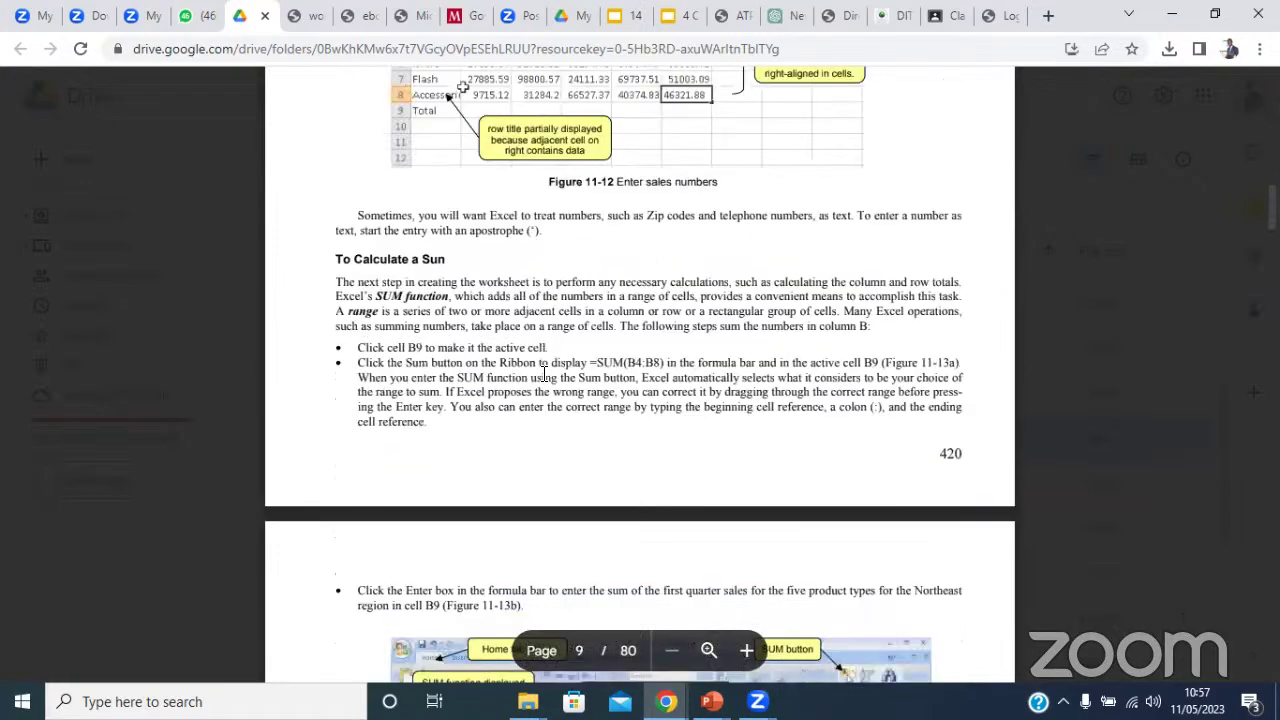
{"action": "scroll", "coordinate": [544, 374], "scroll_direction": "down", "scroll_amount": 5}
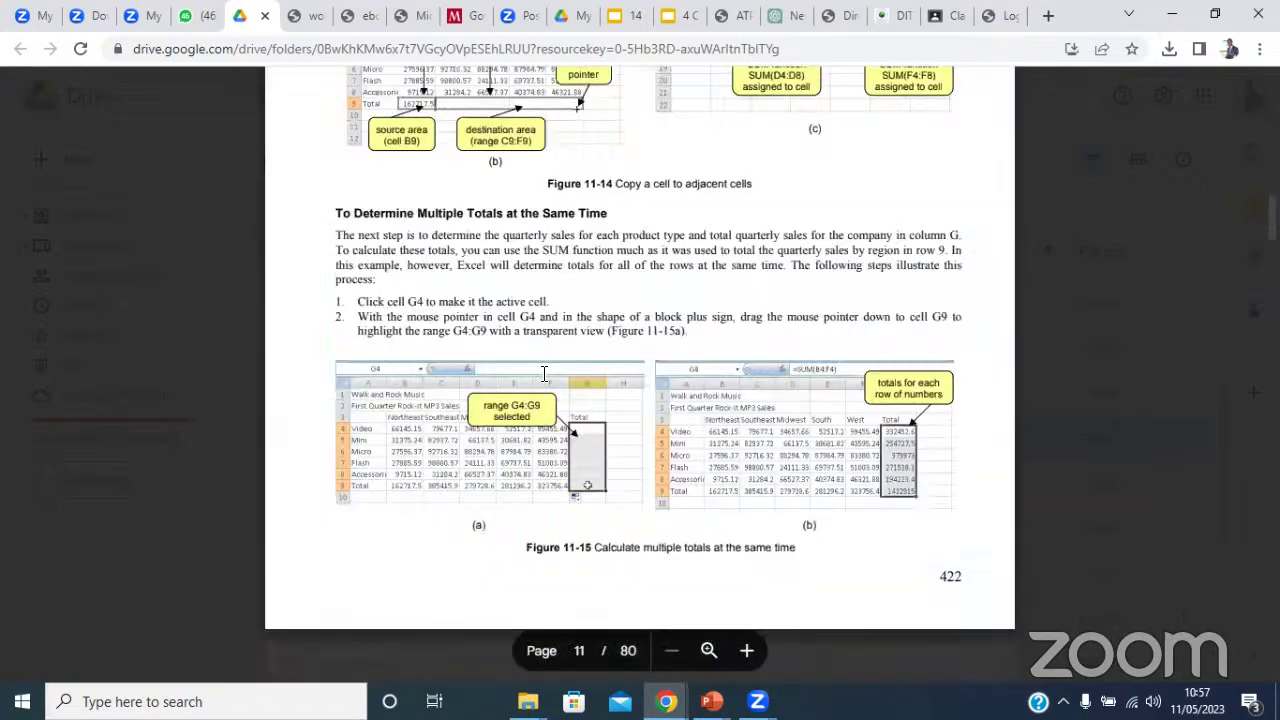
{"action": "scroll", "coordinate": [544, 374], "scroll_direction": "down", "scroll_amount": 5}
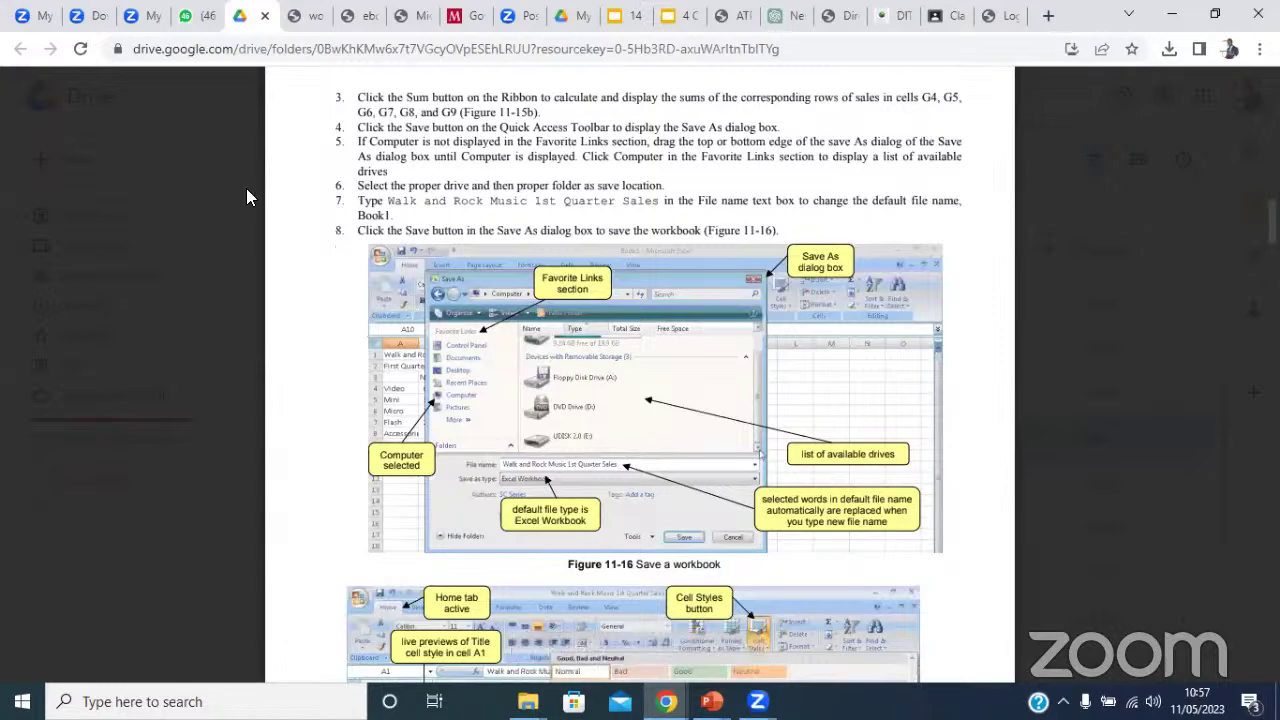
{"action": "left_click", "coordinate": [146, 140]}
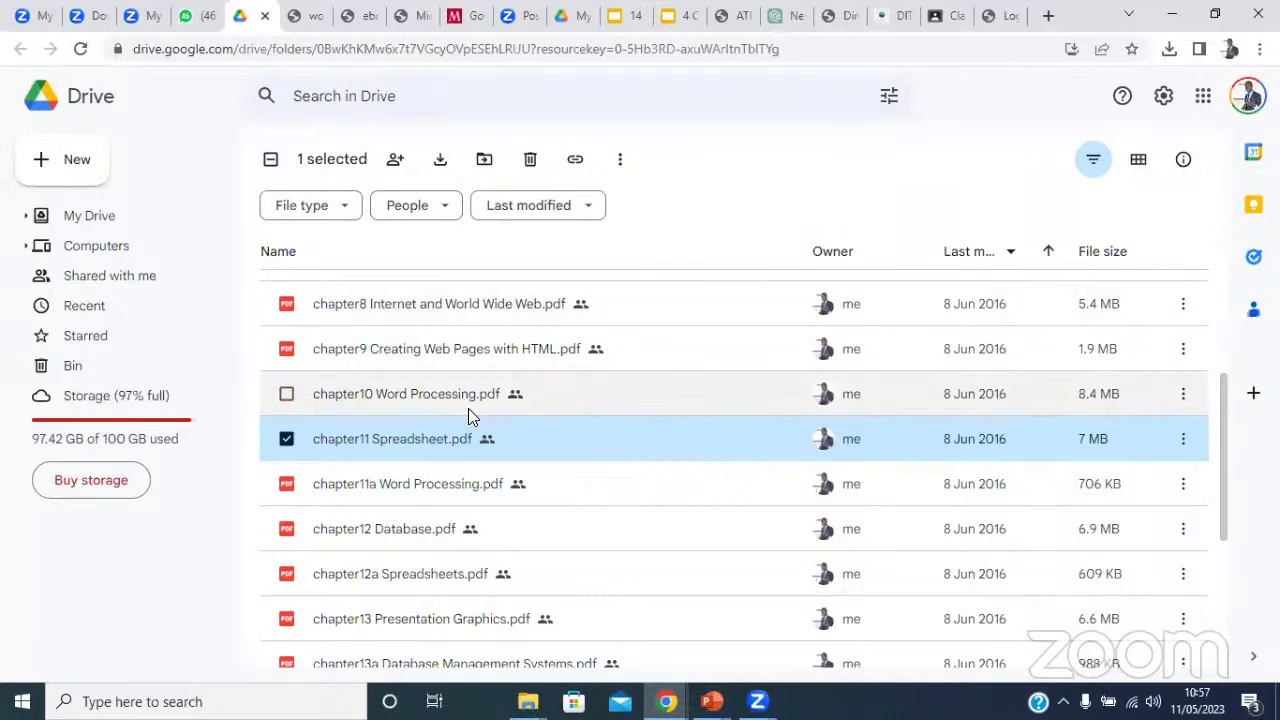
Launch Access from Start, dismiss the sign-in prompt, and choose Blank database.
{"action": "left_click", "coordinate": [27, 685]}
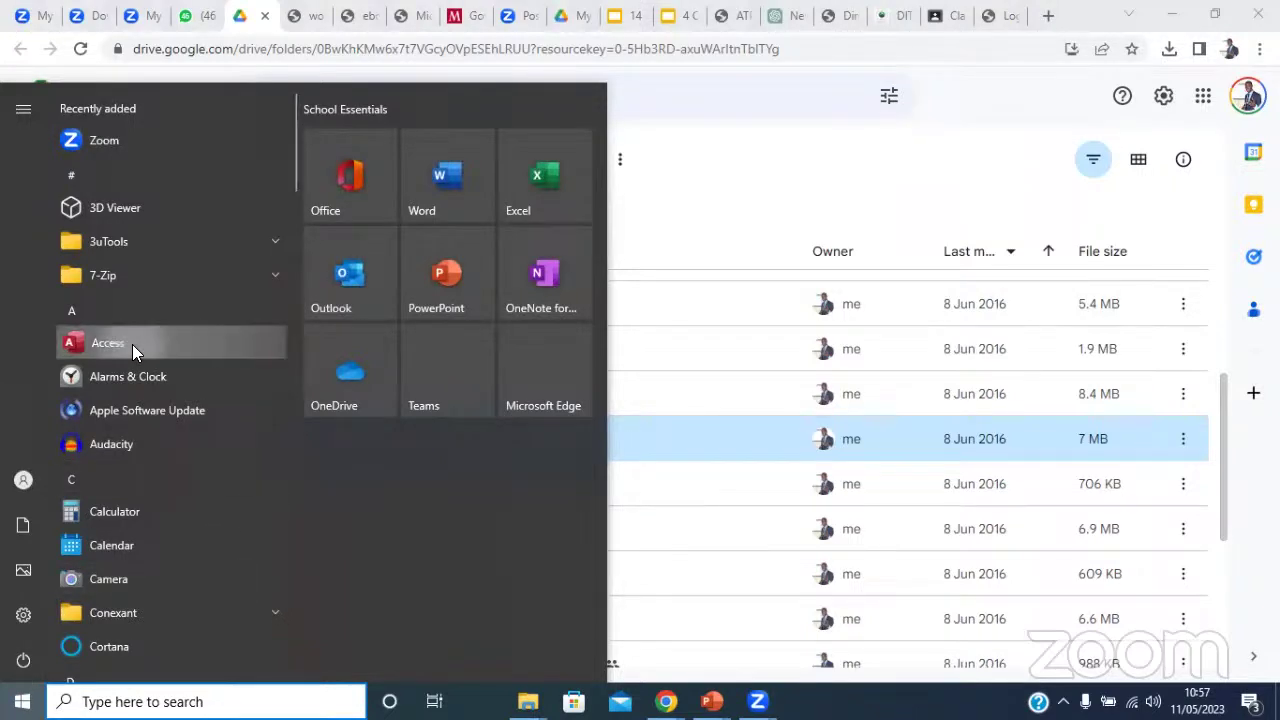
{"action": "left_click", "coordinate": [132, 344]}
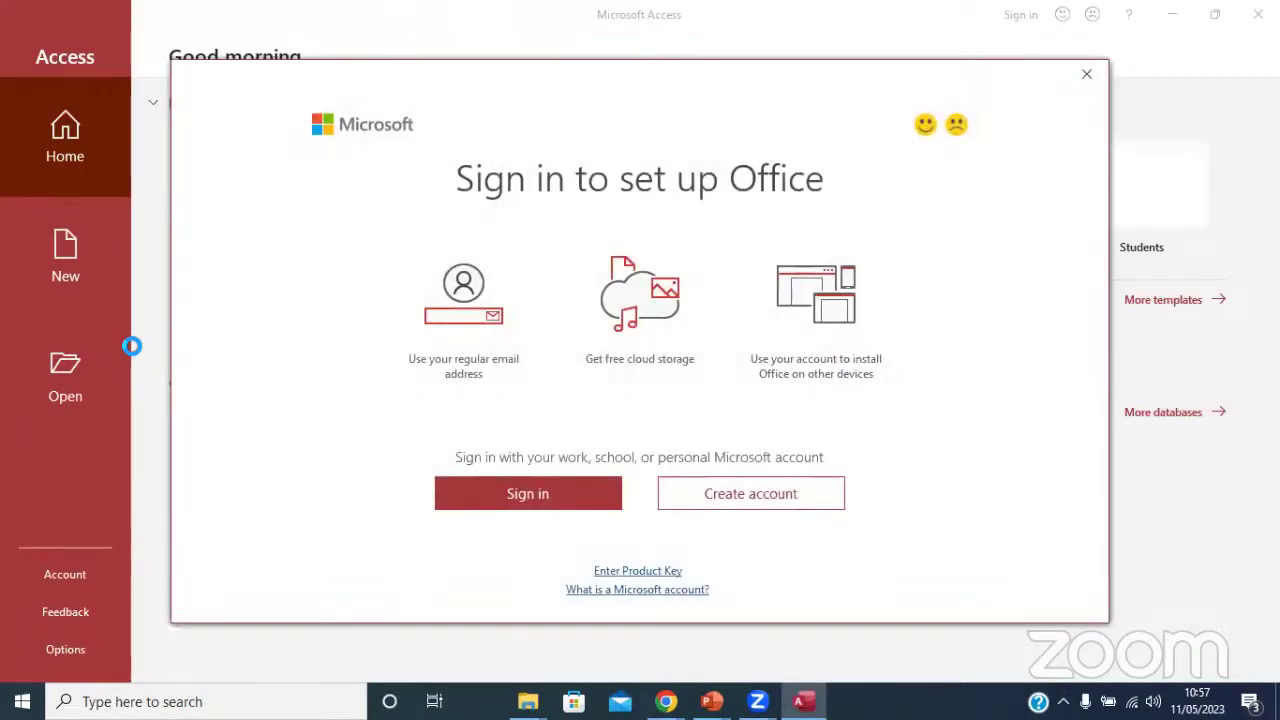
{"action": "left_click", "coordinate": [1097, 68]}
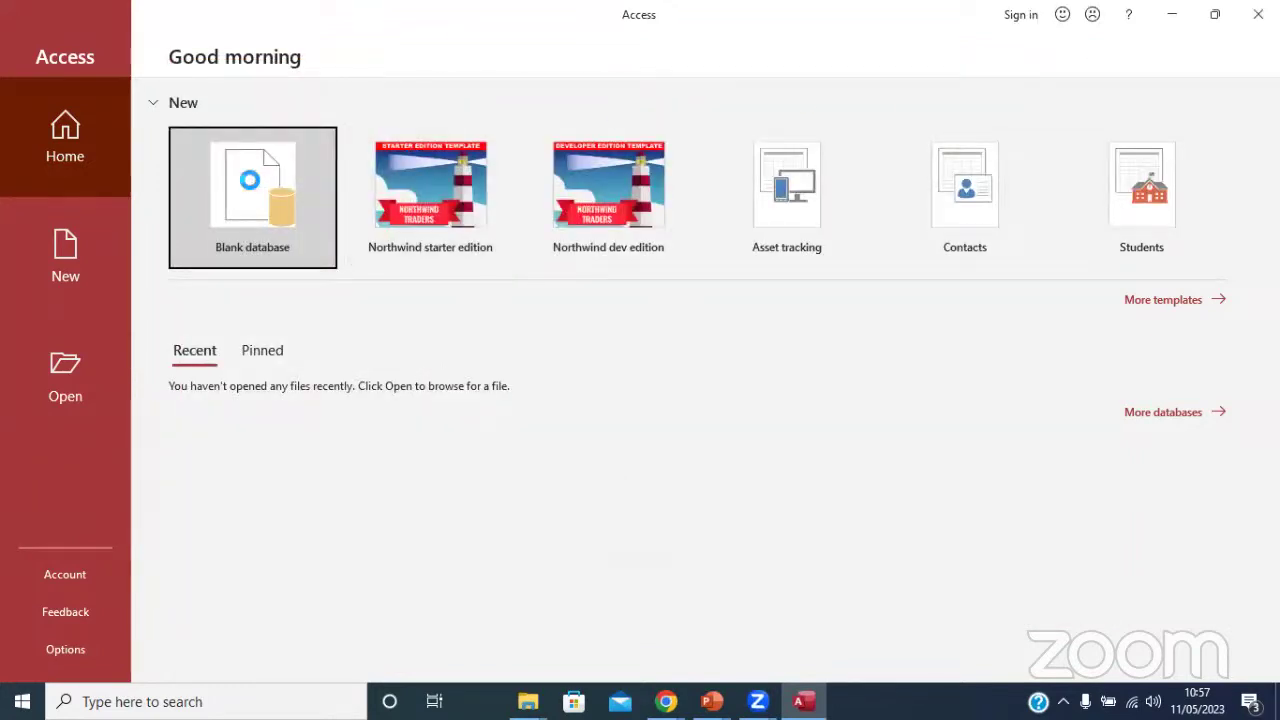
{"action": "left_click", "coordinate": [250, 180]}
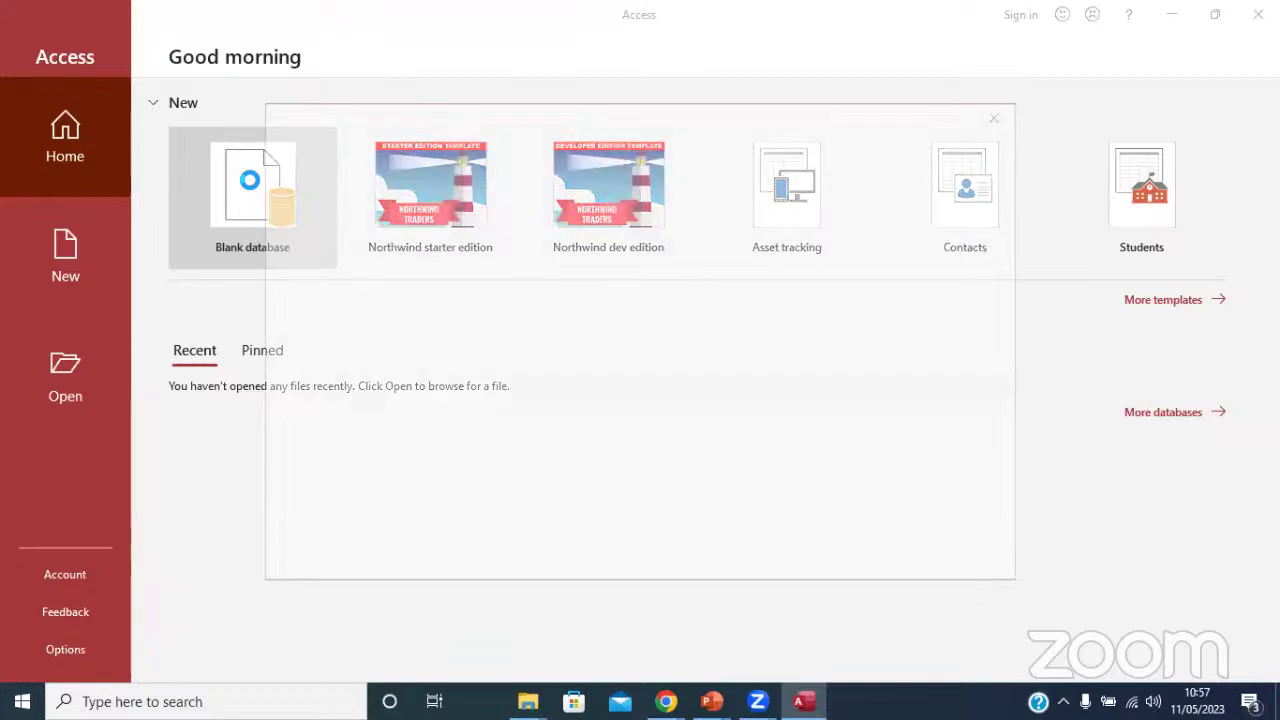
Create the blank database Database1 and switch its Table1 to Design View.
{"action": "left_click", "coordinate": [757, 342]}
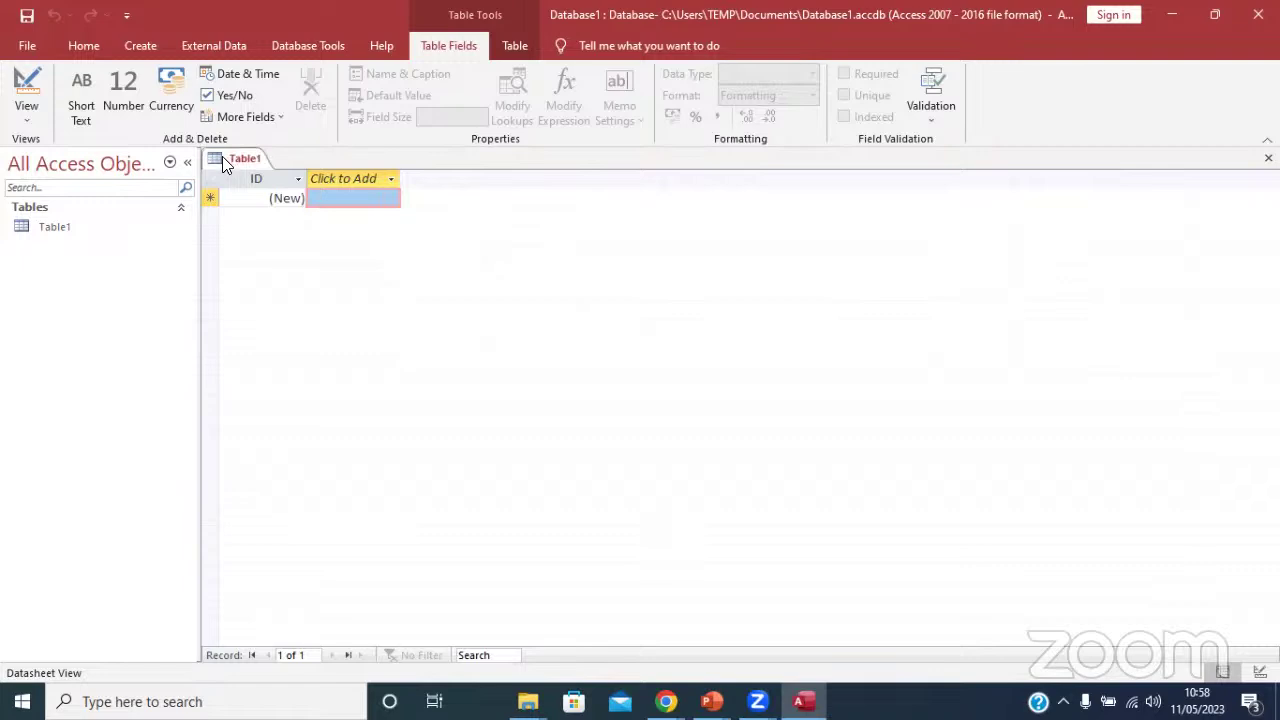
{"action": "left_click", "coordinate": [20, 80]}
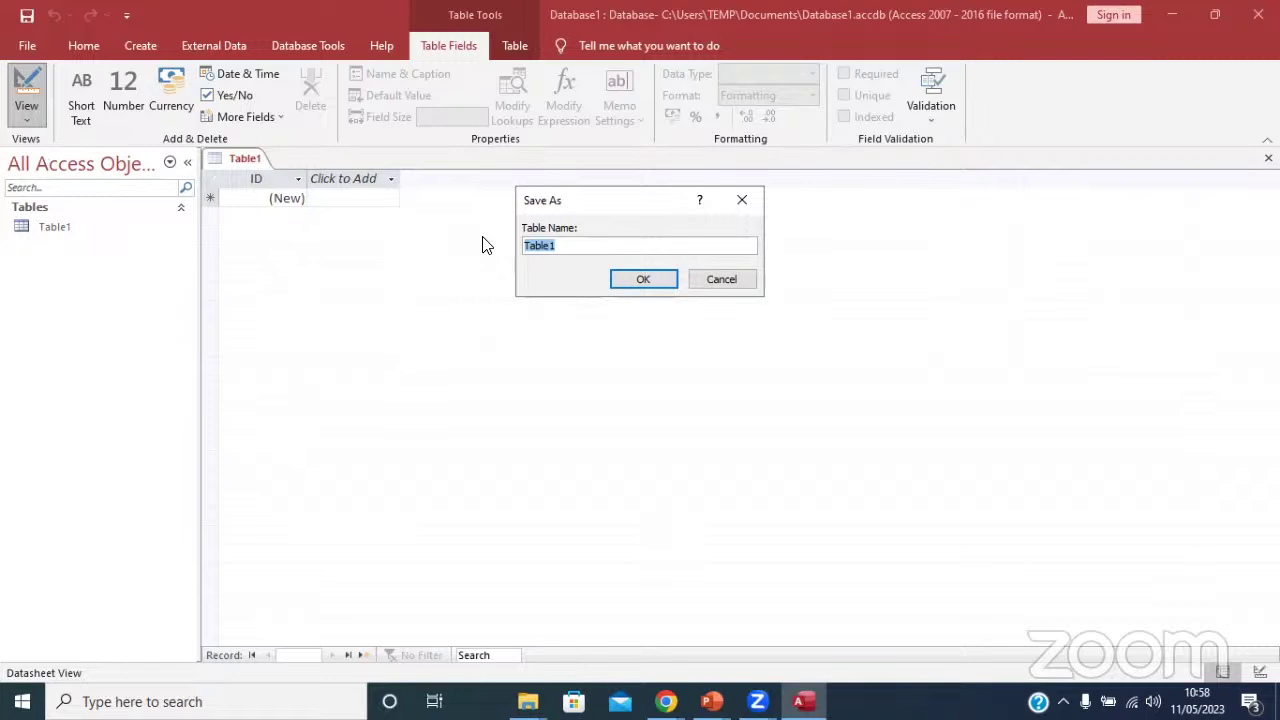
Save Table1 as Student and rename its ID field to SID.
{"action": "type", "text": "Student"}
{"action": "left_click", "coordinate": [643, 281]}
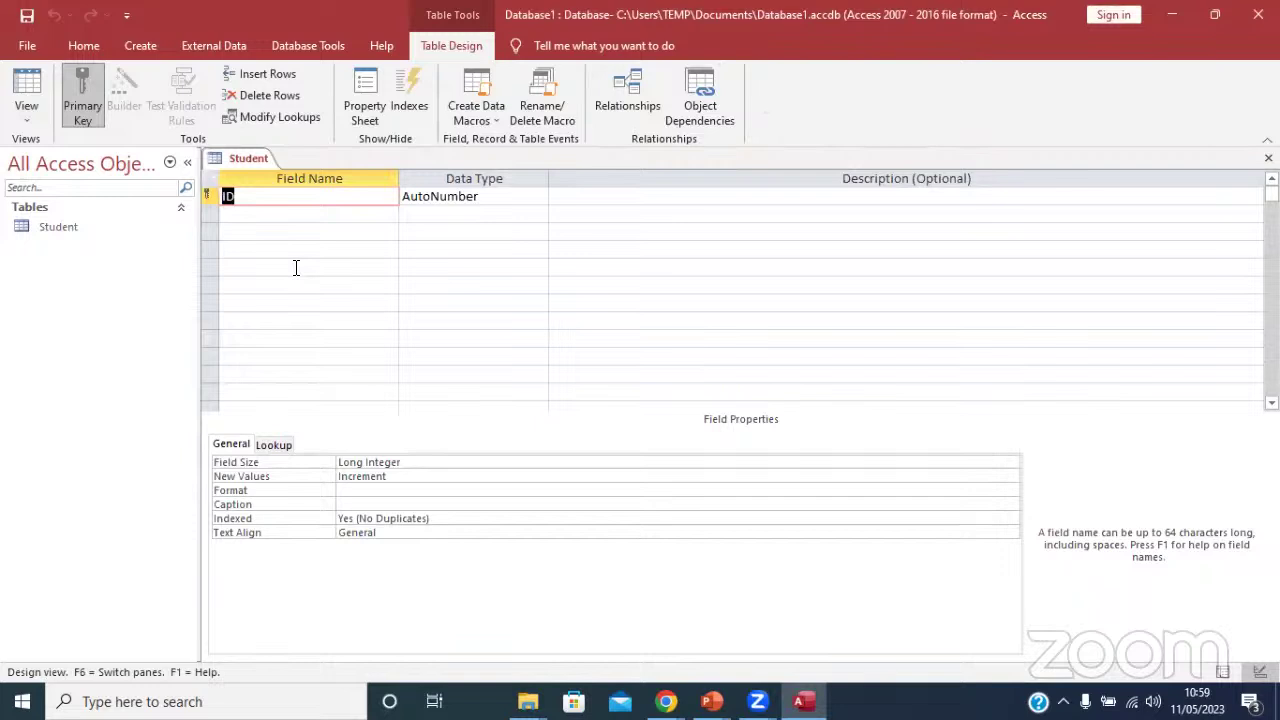
{"action": "type", "text": "SID"}
Set the SID field's data type to Short Text.
{"action": "left_click", "coordinate": [286, 218]}
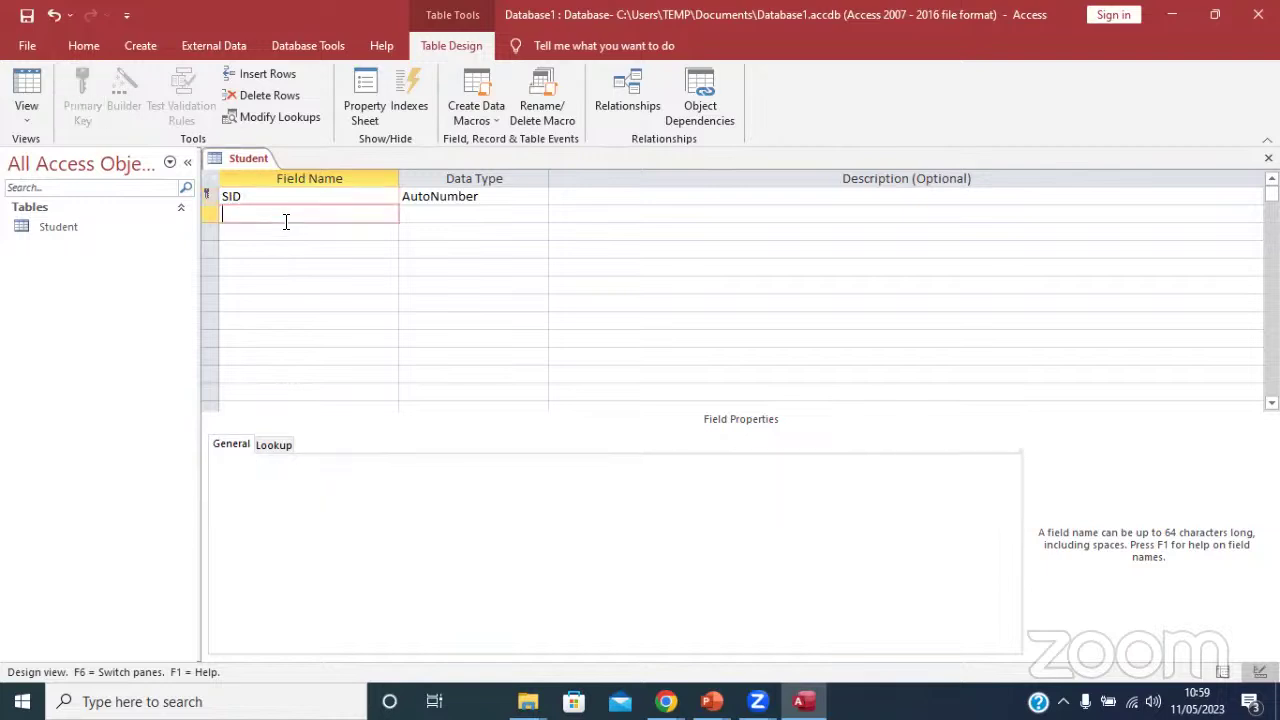
{"action": "left_click", "coordinate": [437, 212]}
{"action": "left_click", "coordinate": [460, 198]}
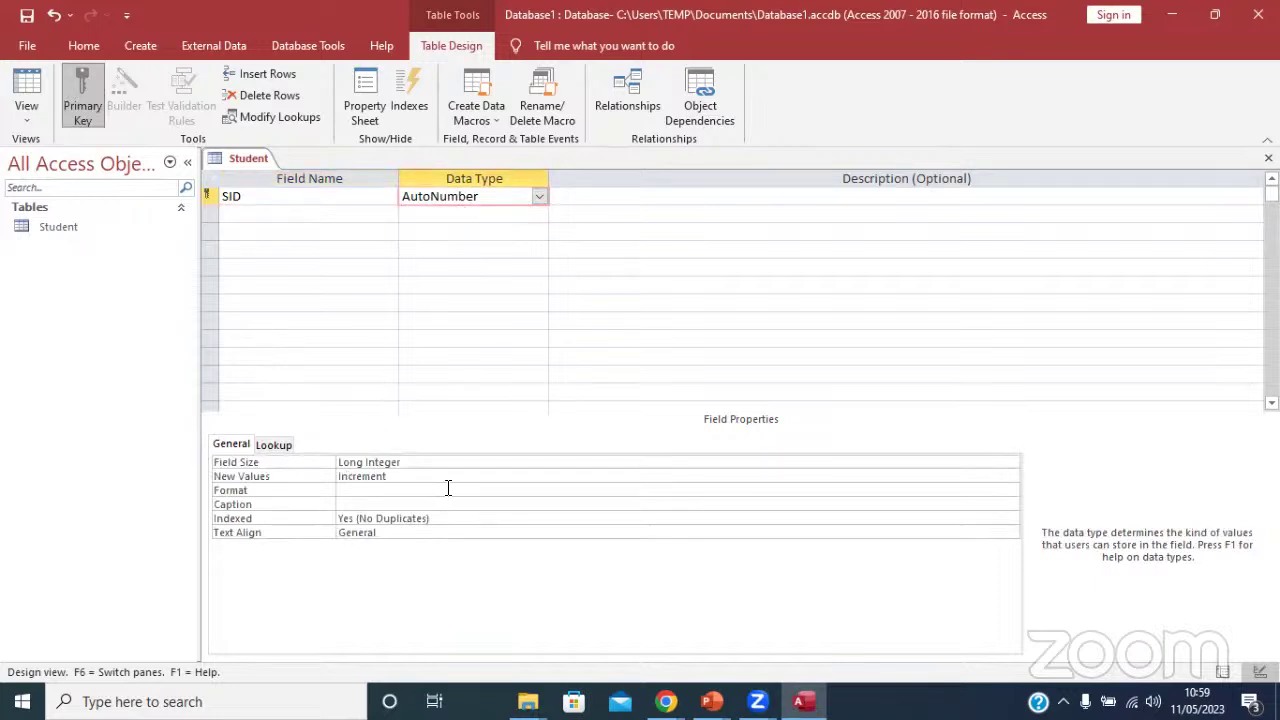
{"action": "left_click", "coordinate": [540, 197]}
{"action": "left_click", "coordinate": [470, 249]}
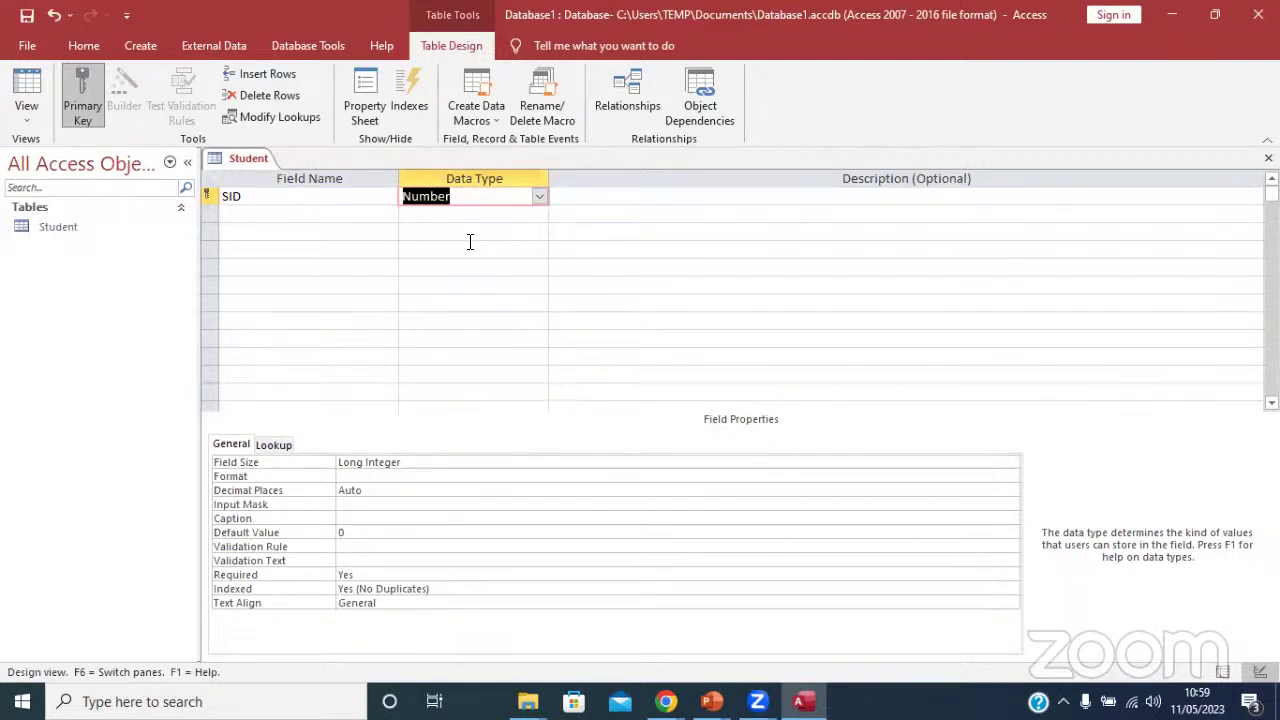
{"action": "left_click", "coordinate": [540, 197]}
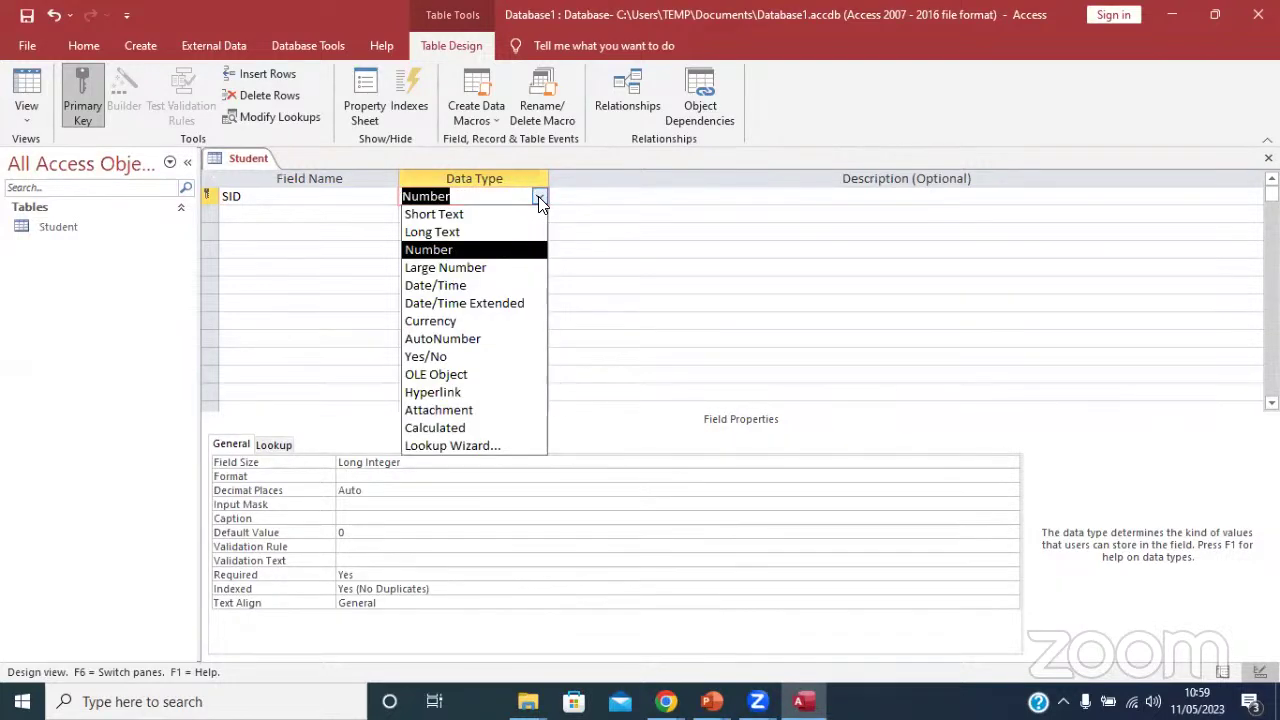
{"action": "left_click", "coordinate": [491, 249]}
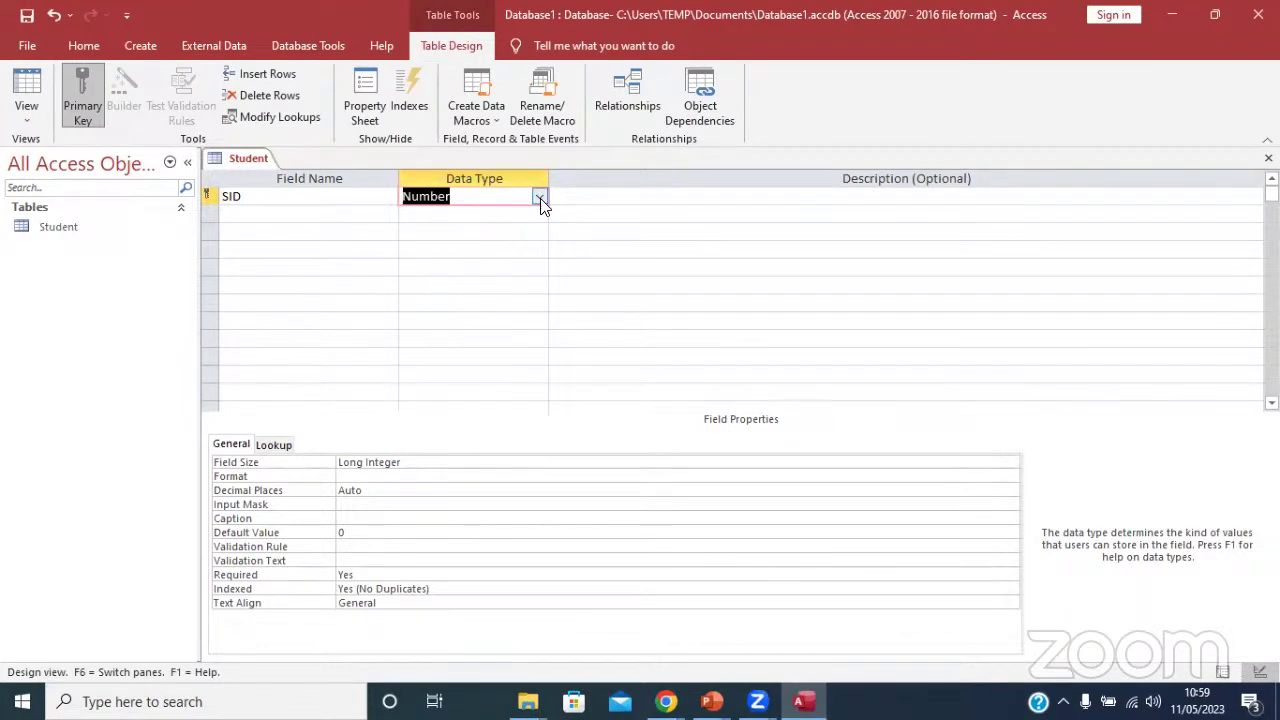
{"action": "left_click", "coordinate": [538, 197]}
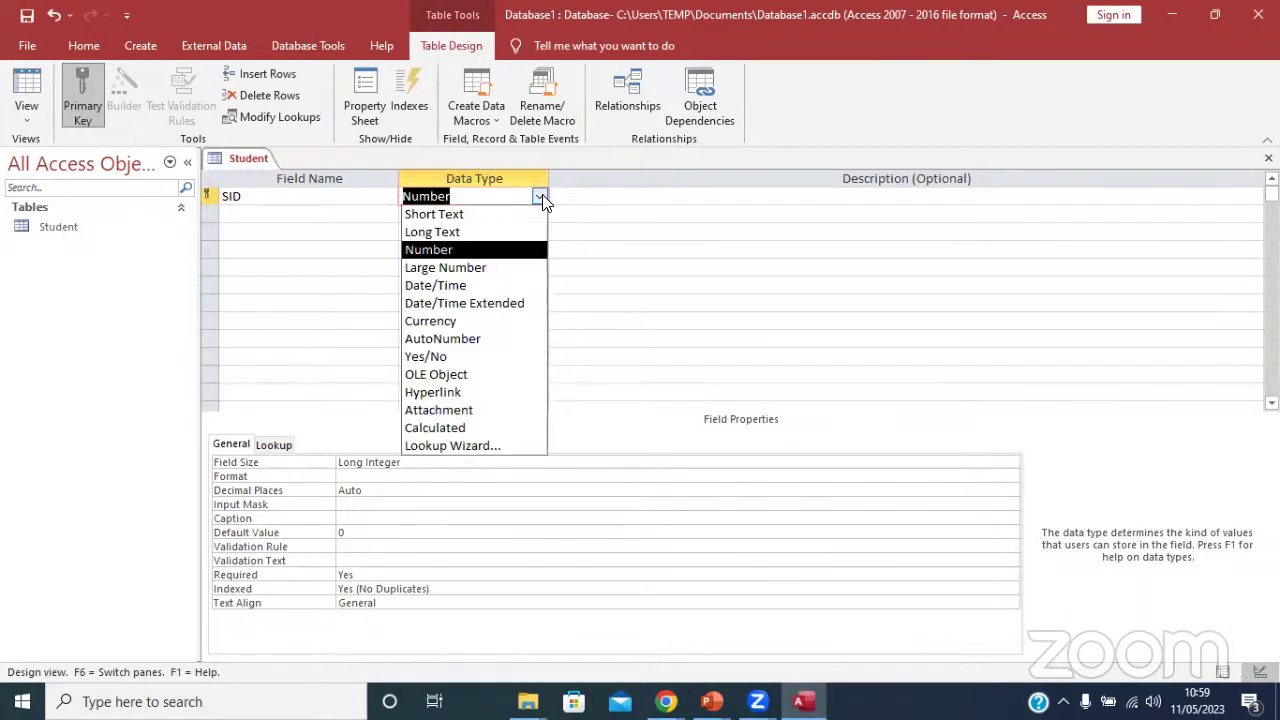
{"action": "left_click", "coordinate": [448, 211]}
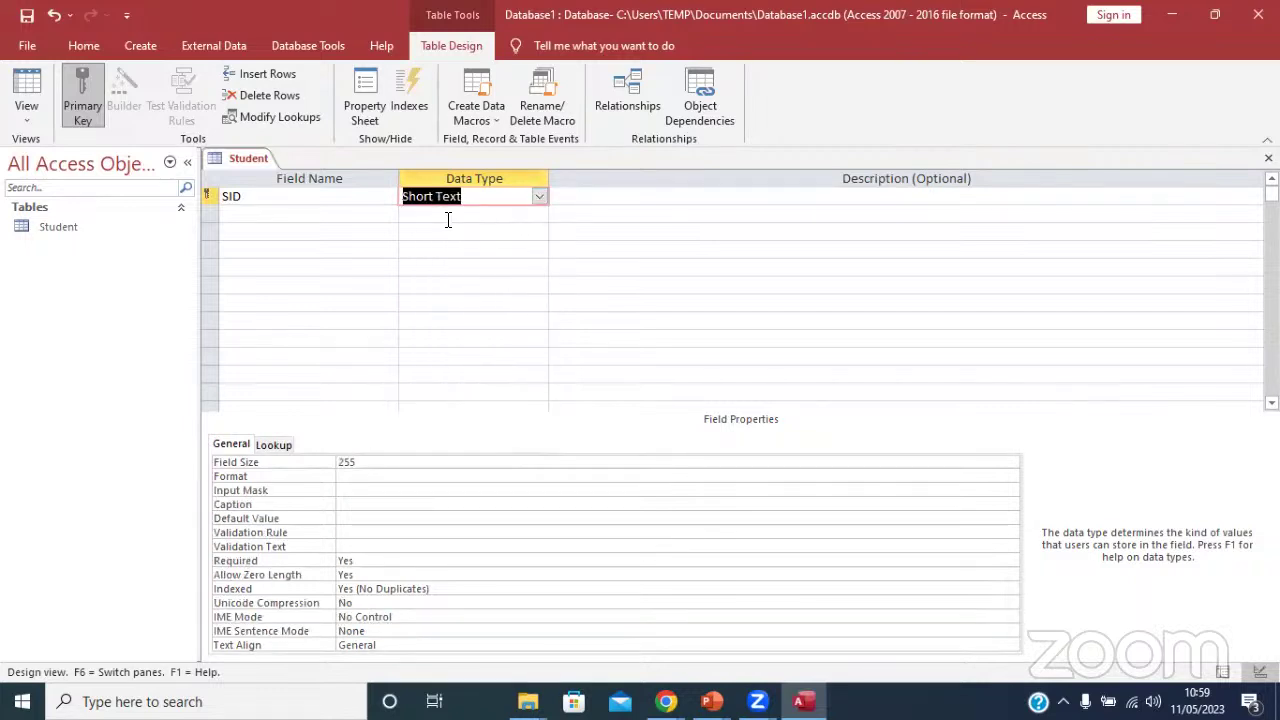
Add a second field called Name, triggering the reserved-word warning.
{"action": "left_click", "coordinate": [289, 212]}
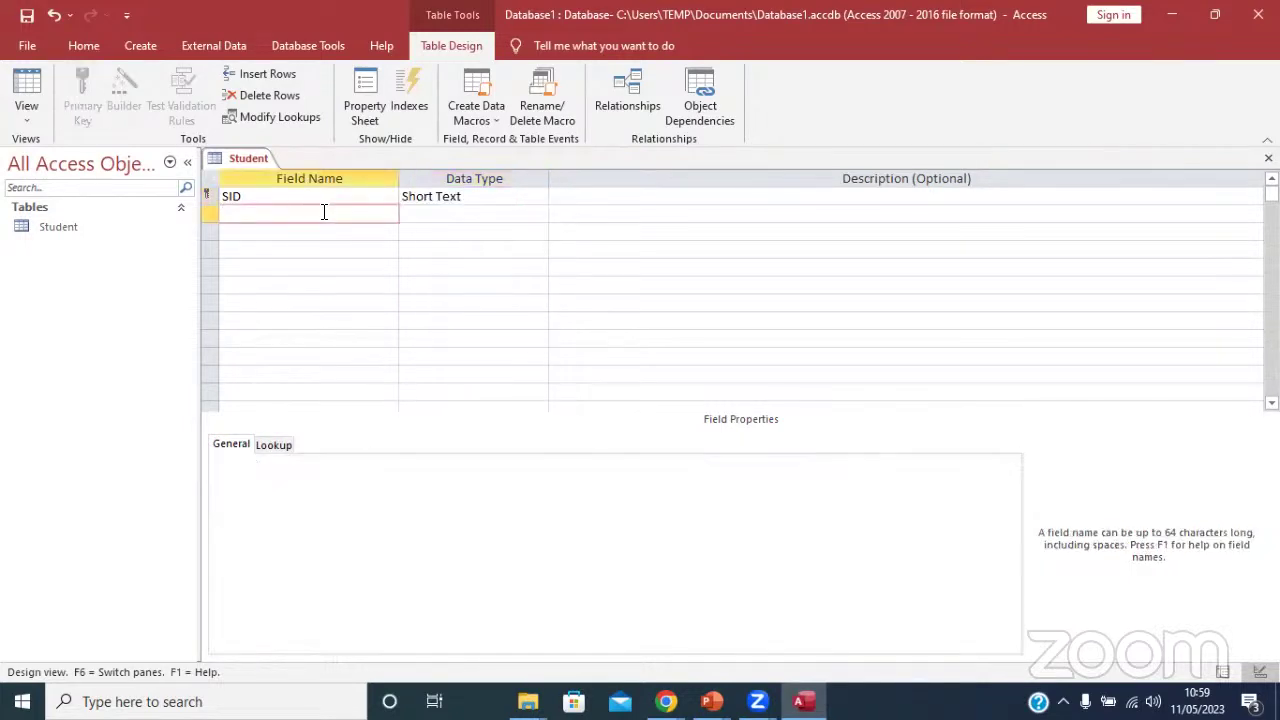
{"action": "type", "text": "Name"}
{"action": "key", "text": "Tab"}
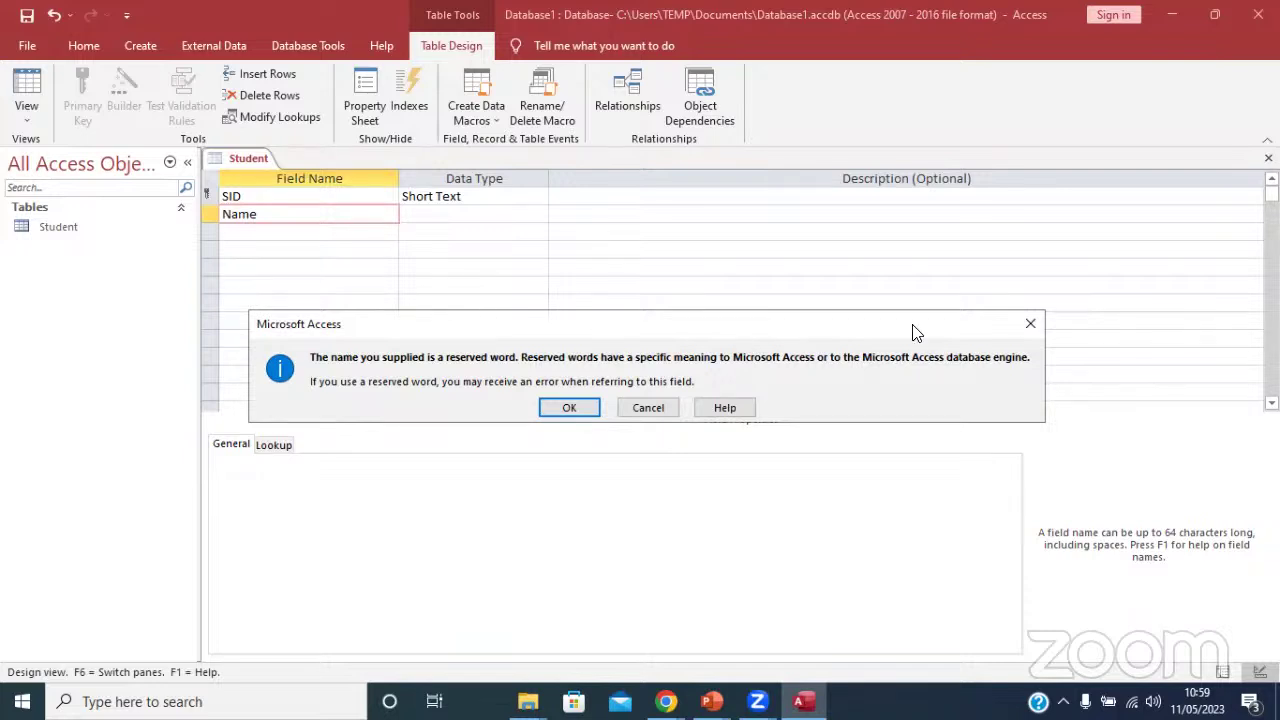
Dismiss the reserved-word warning and rename the Name field to fName.
{"action": "left_click", "coordinate": [1027, 321]}
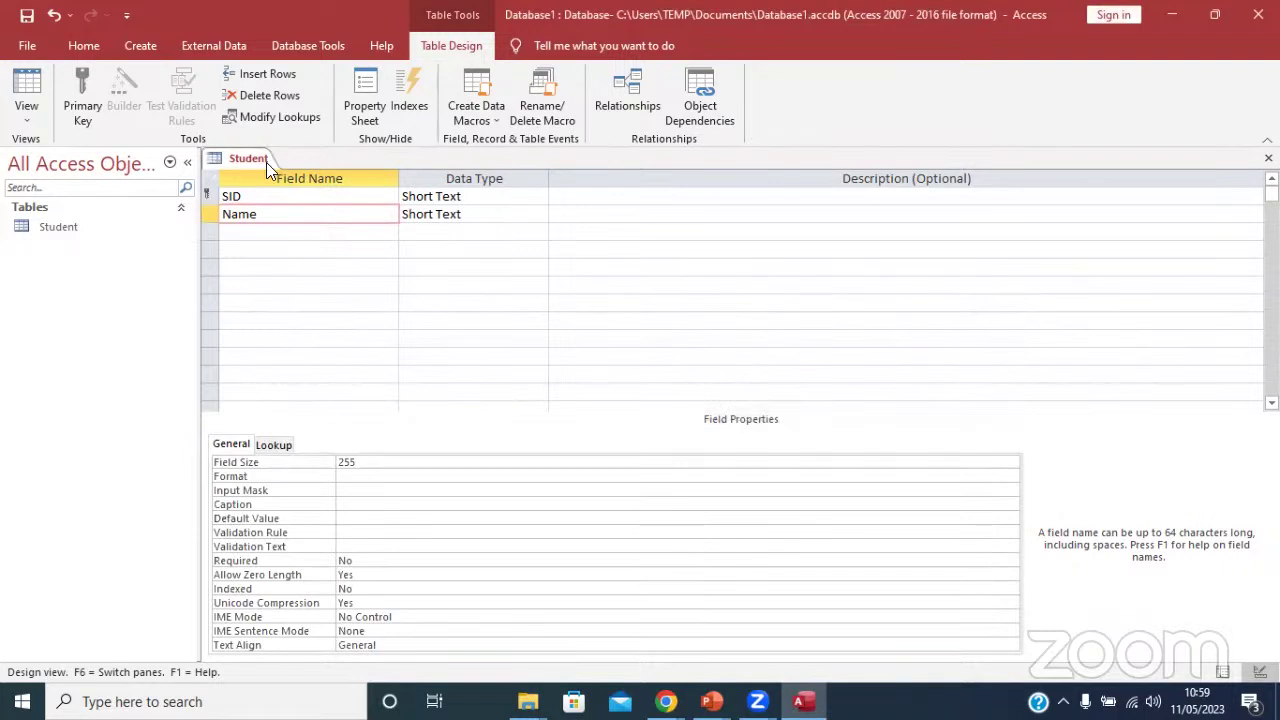
{"action": "left_click", "coordinate": [222, 215]}
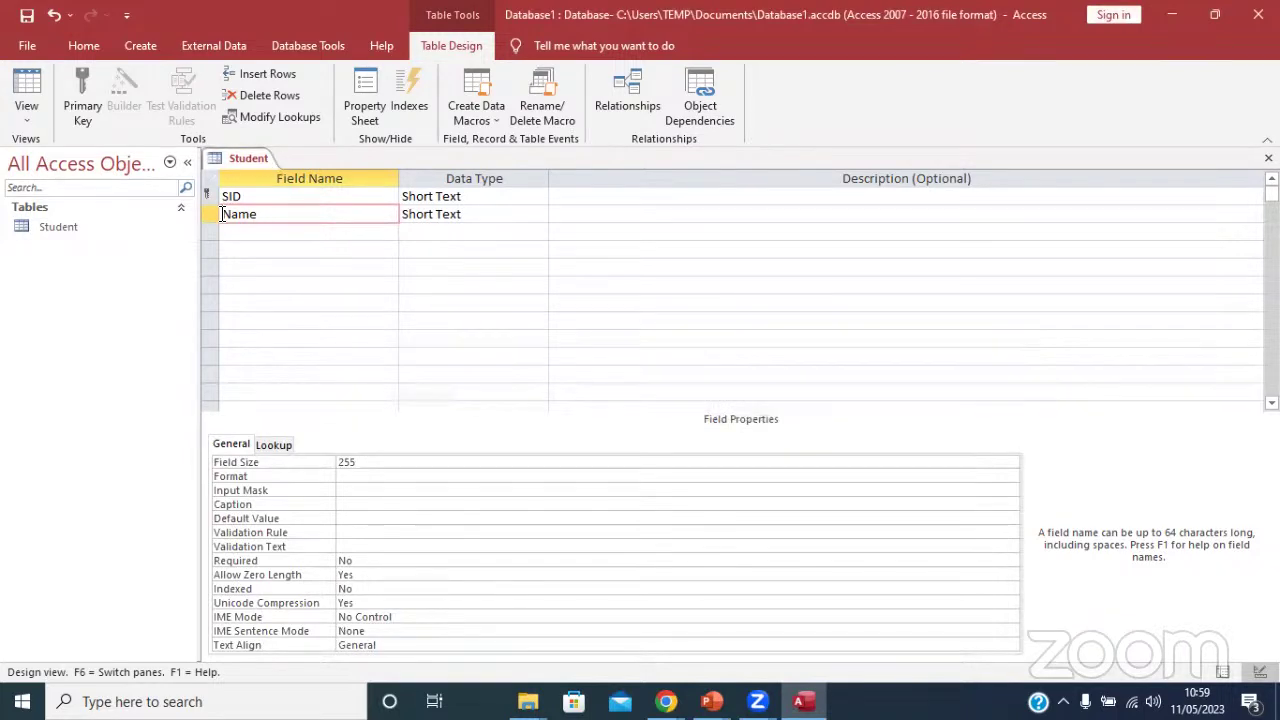
{"action": "type", "text": "s"}
{"action": "left_click", "coordinate": [315, 242]}
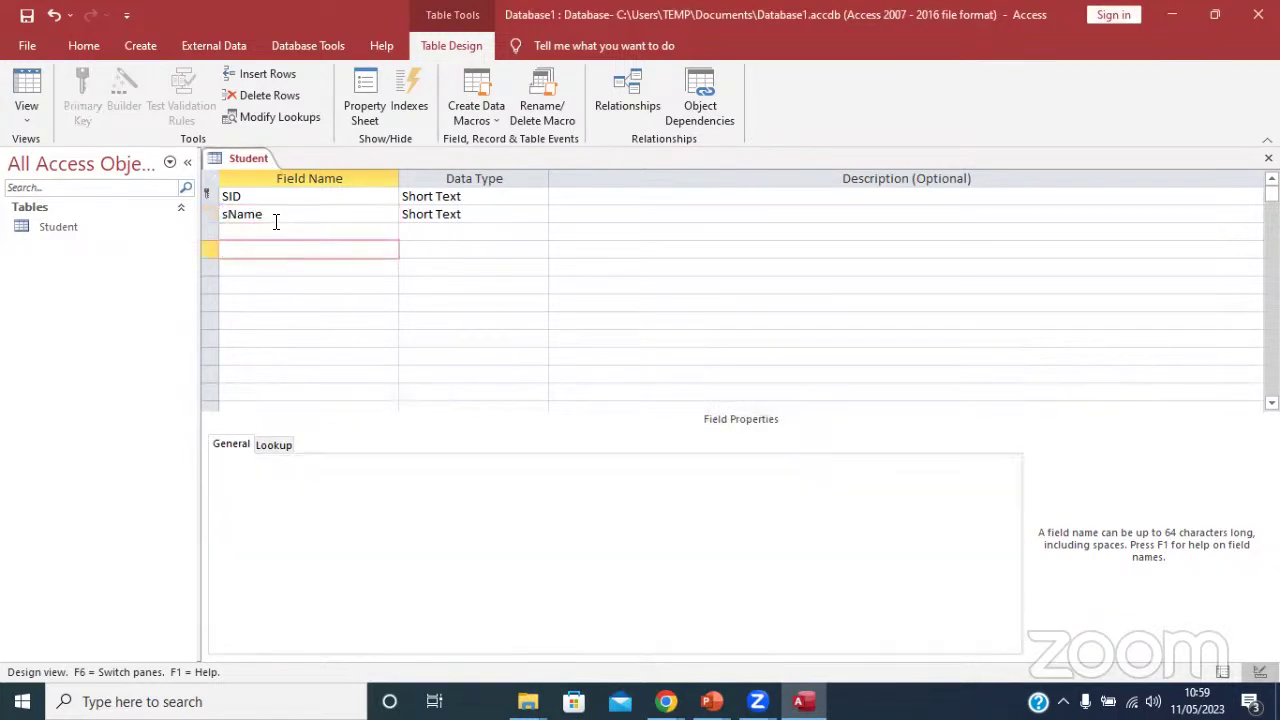
{"action": "left_click", "coordinate": [275, 221]}
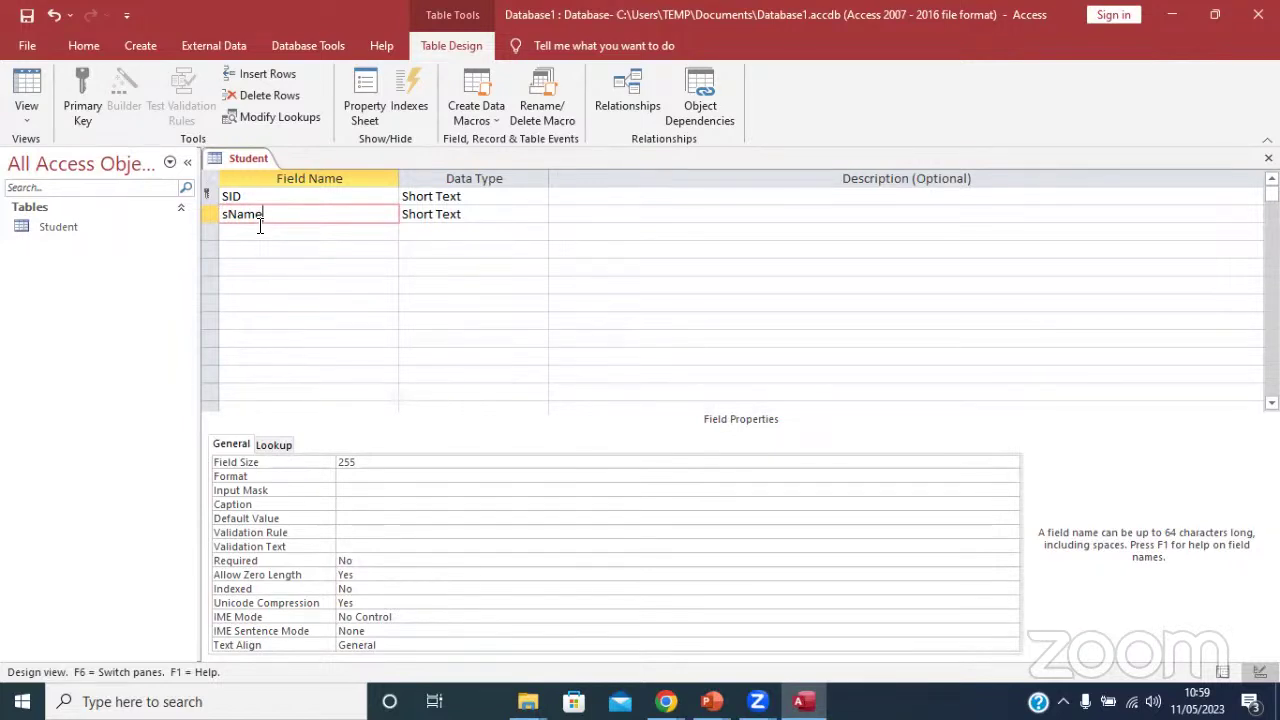
{"action": "key", "text": "Home"}
{"action": "key", "text": "Delete"}
{"action": "type", "text": "f"}
Add sName and Sex as new Short Text fields below fName.
{"action": "left_click", "coordinate": [257, 226]}
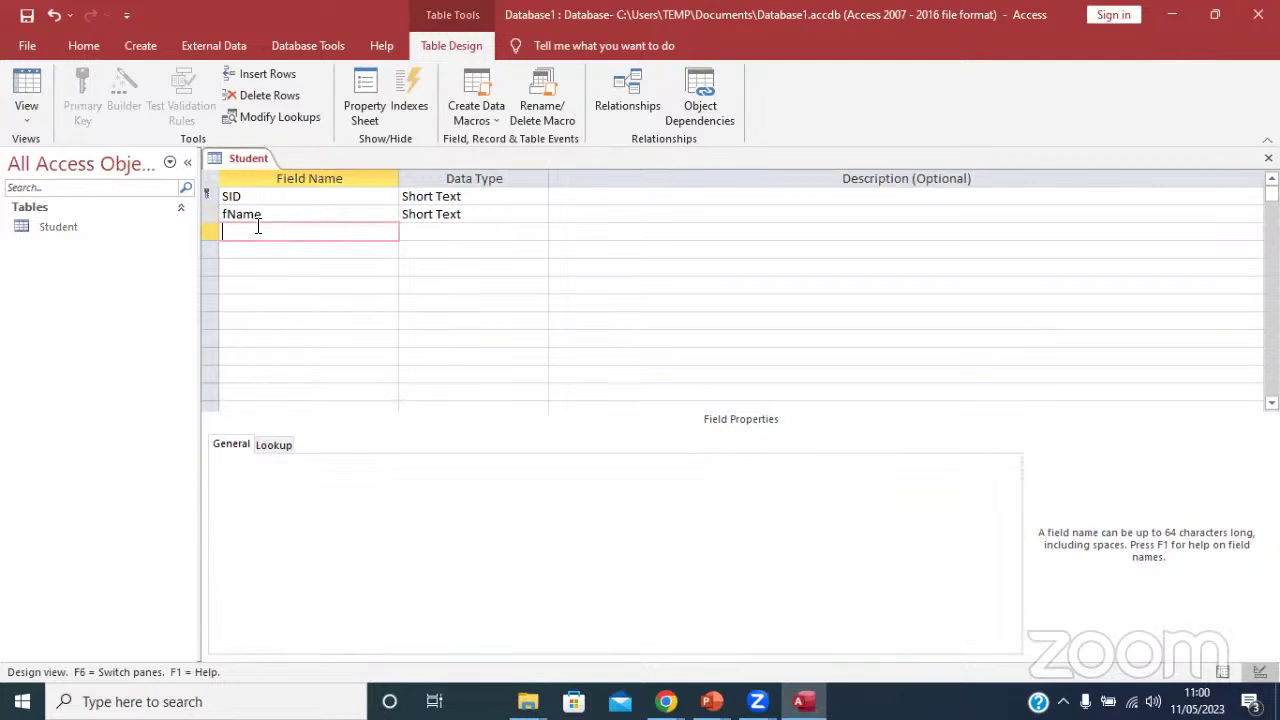
{"action": "type", "text": "sName"}
{"action": "left_click", "coordinate": [256, 249]}
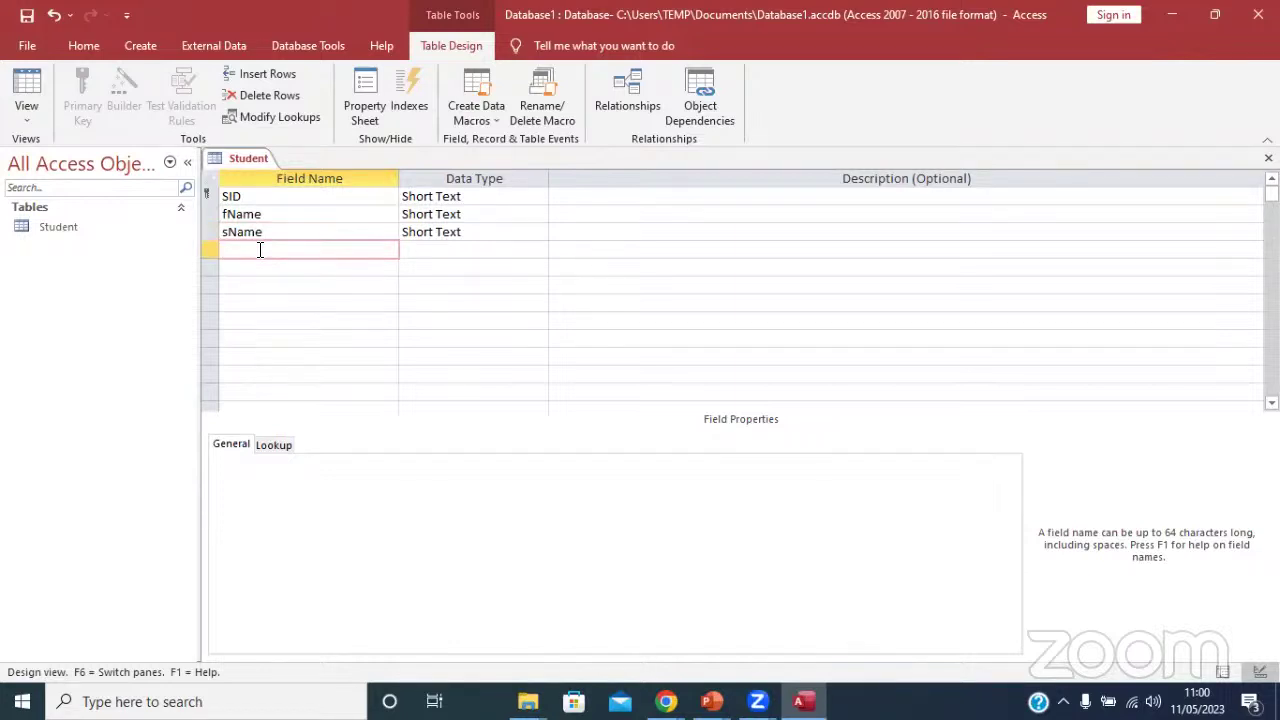
{"action": "type", "text": "Sex"}
{"action": "left_click", "coordinate": [443, 249]}
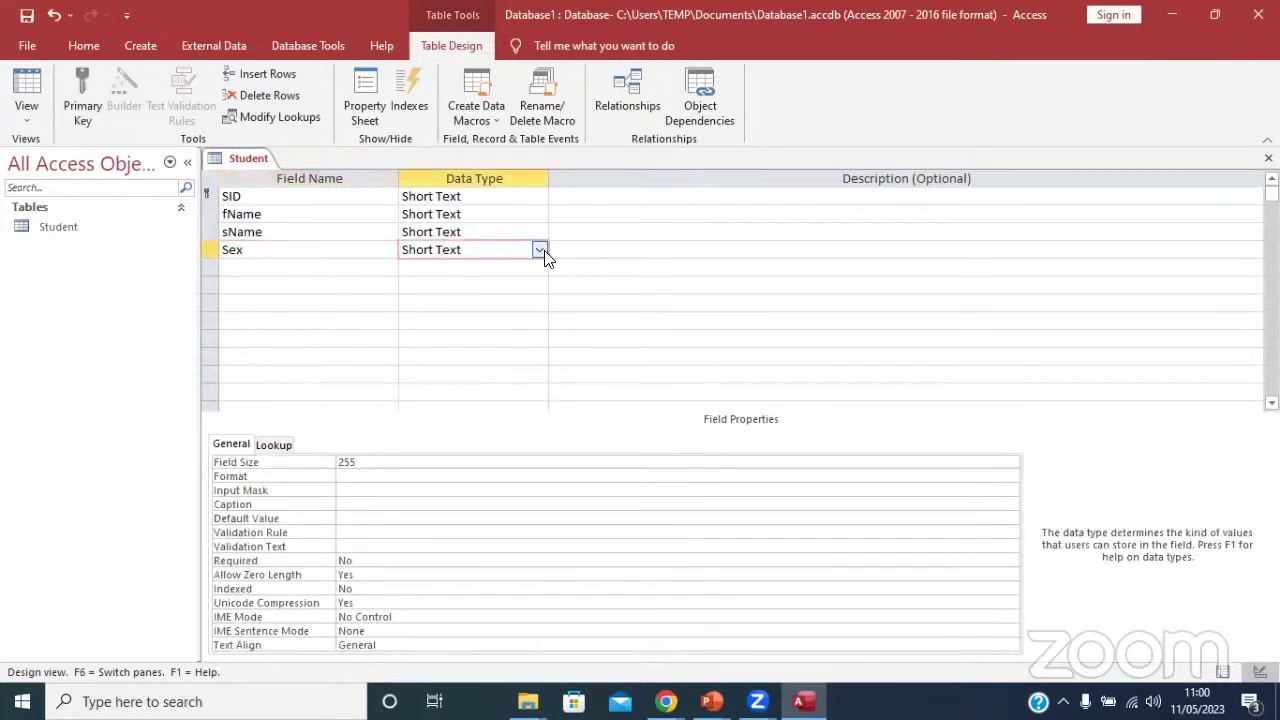
{"action": "left_click", "coordinate": [539, 250]}
Run the Lookup Wizard on Sex with typed values F and M, reaching the label page.
{"action": "left_click", "coordinate": [455, 499]}
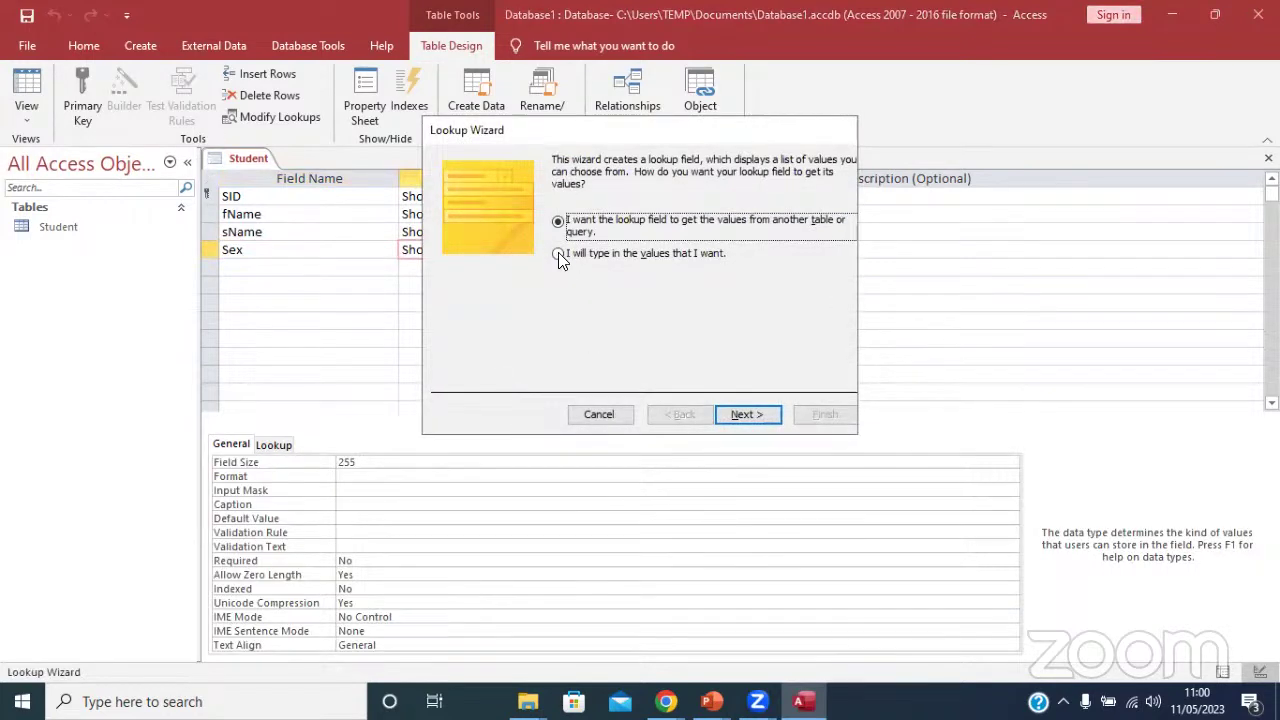
{"action": "left_click", "coordinate": [560, 253]}
{"action": "left_click", "coordinate": [741, 414]}
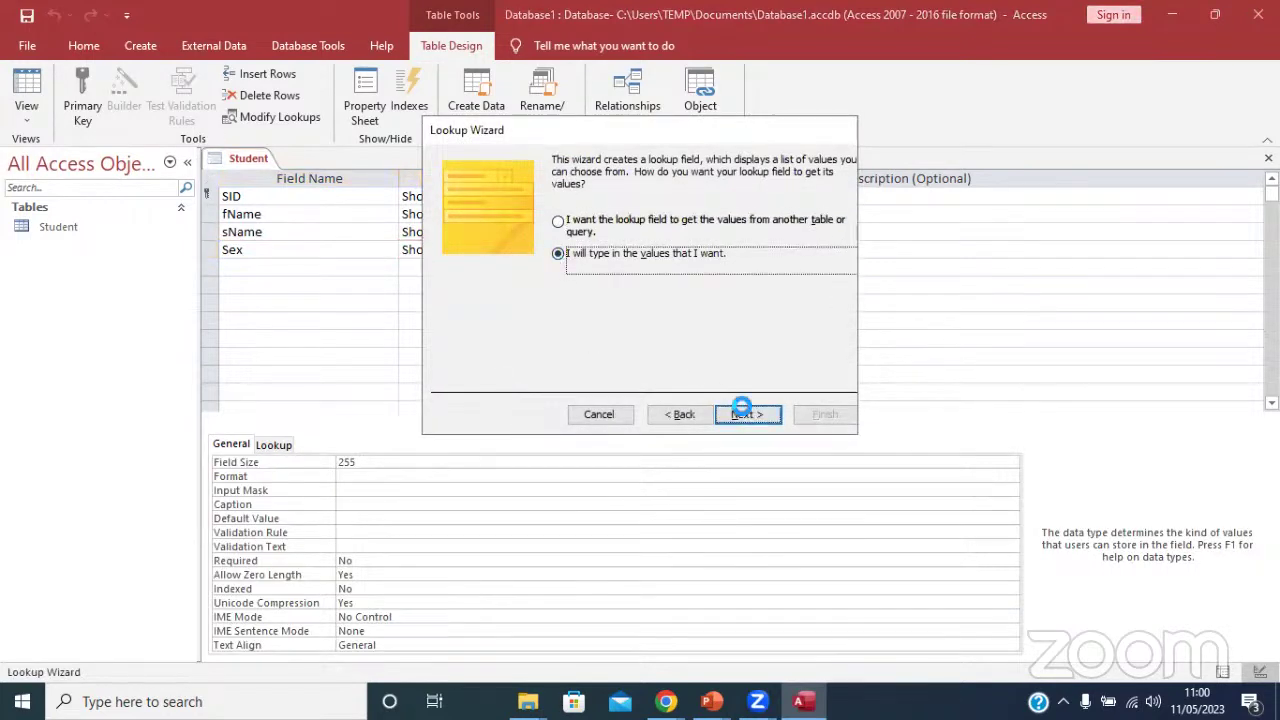
{"action": "left_click", "coordinate": [497, 272]}
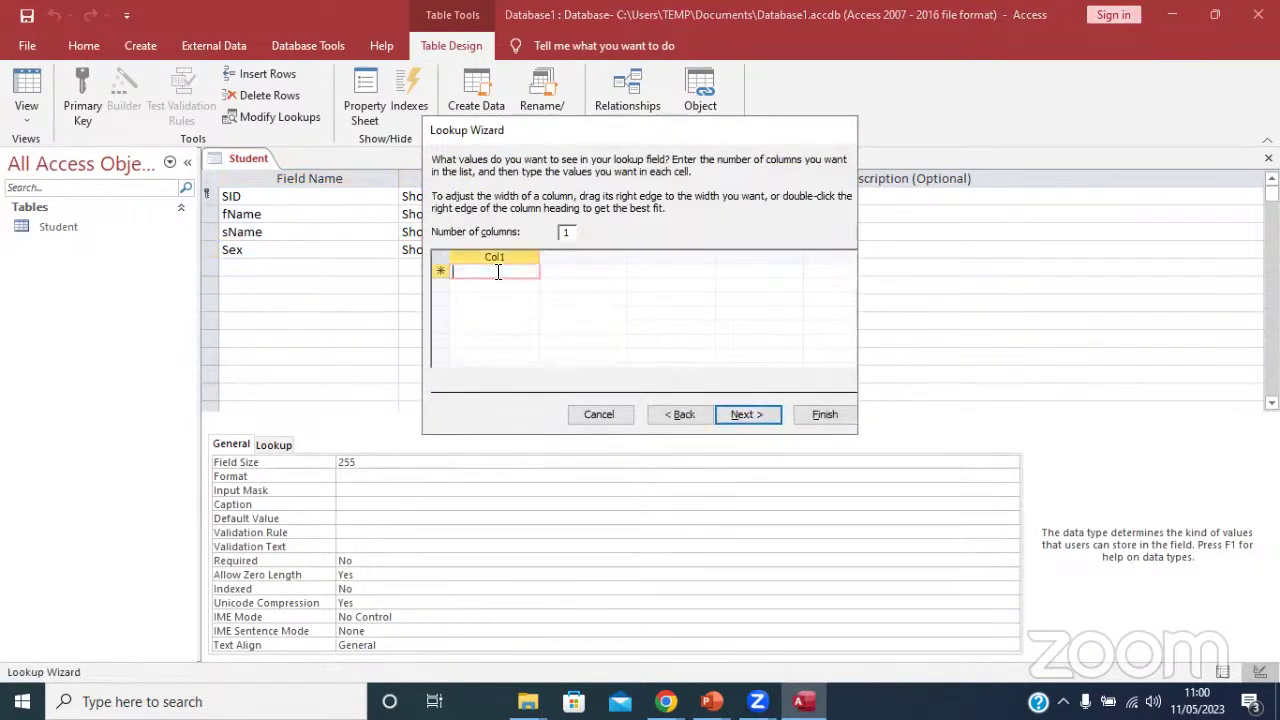
{"action": "type", "text": "F"}
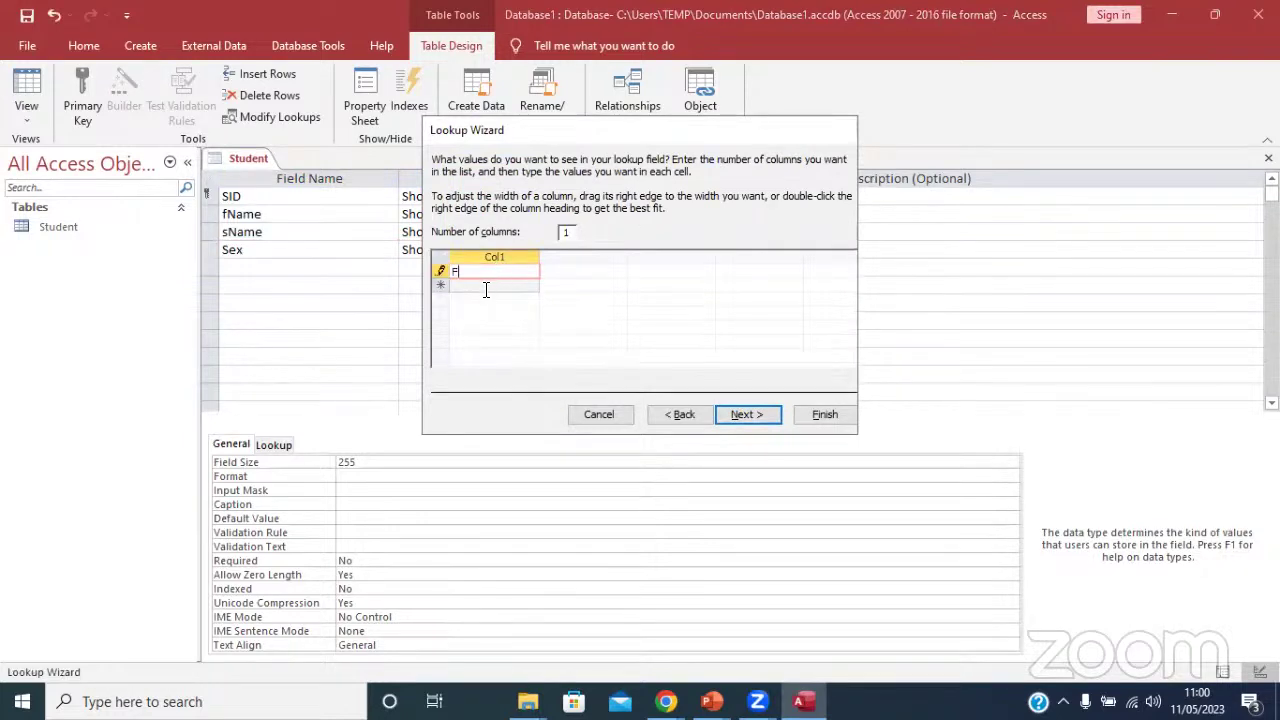
{"action": "left_click", "coordinate": [485, 288]}
{"action": "type", "text": "M"}
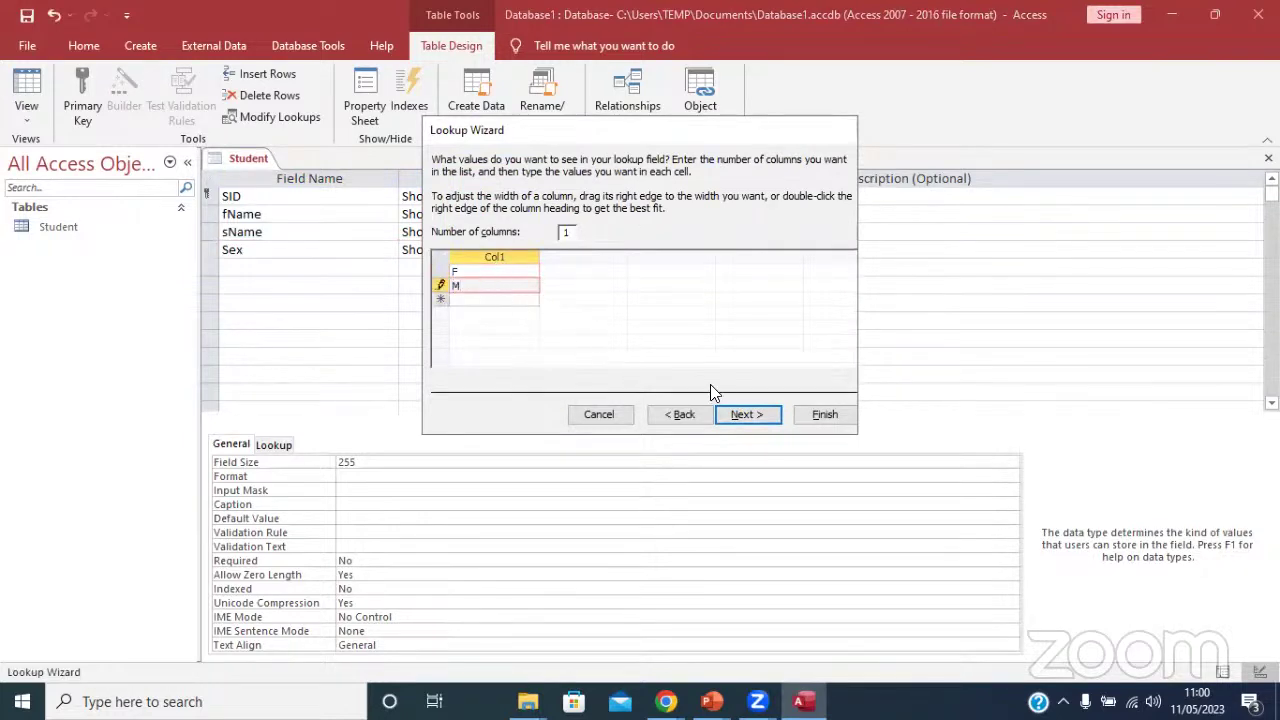
{"action": "left_click", "coordinate": [746, 414]}
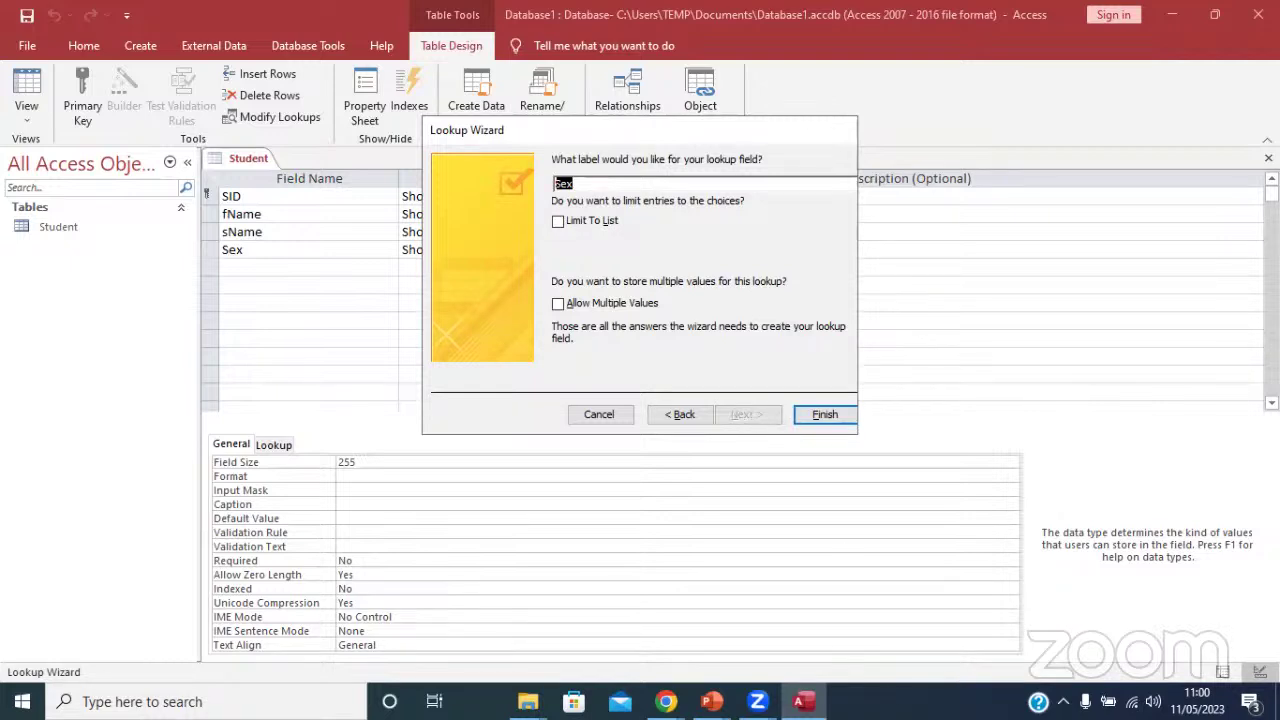
{"action": "mouse_move", "coordinate": [665, 701]}
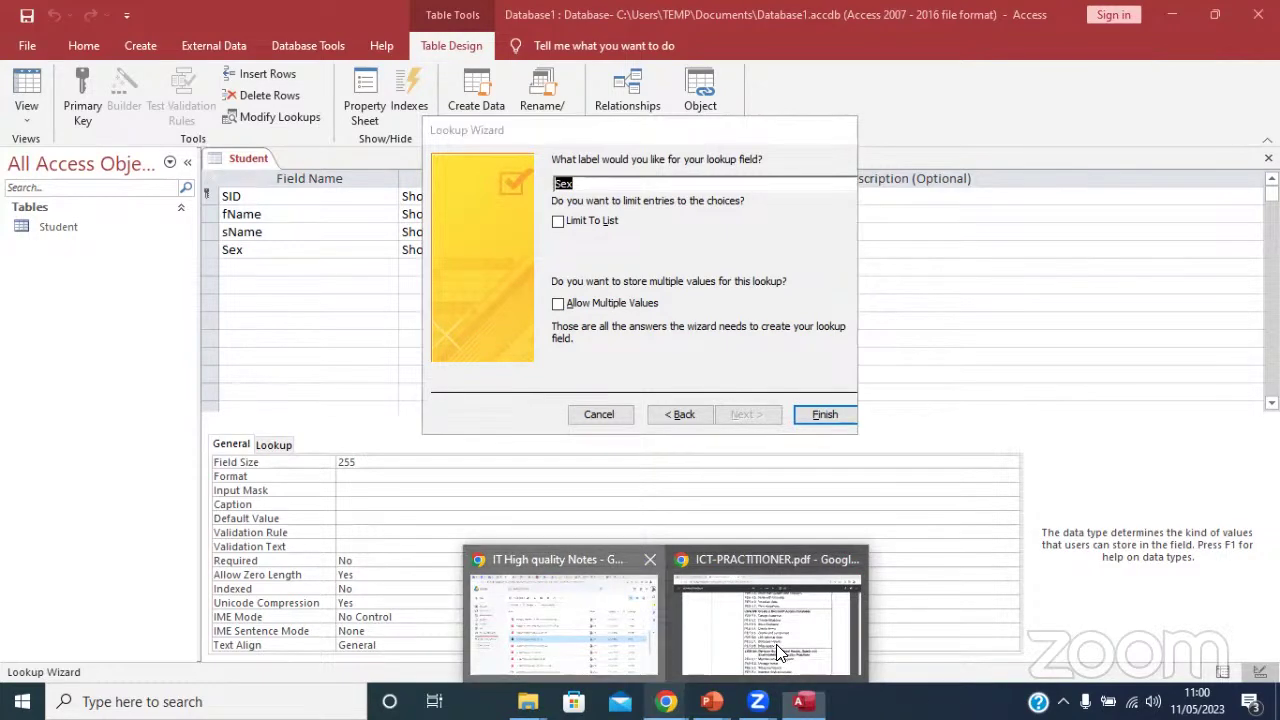
{"action": "left_click", "coordinate": [590, 628]}
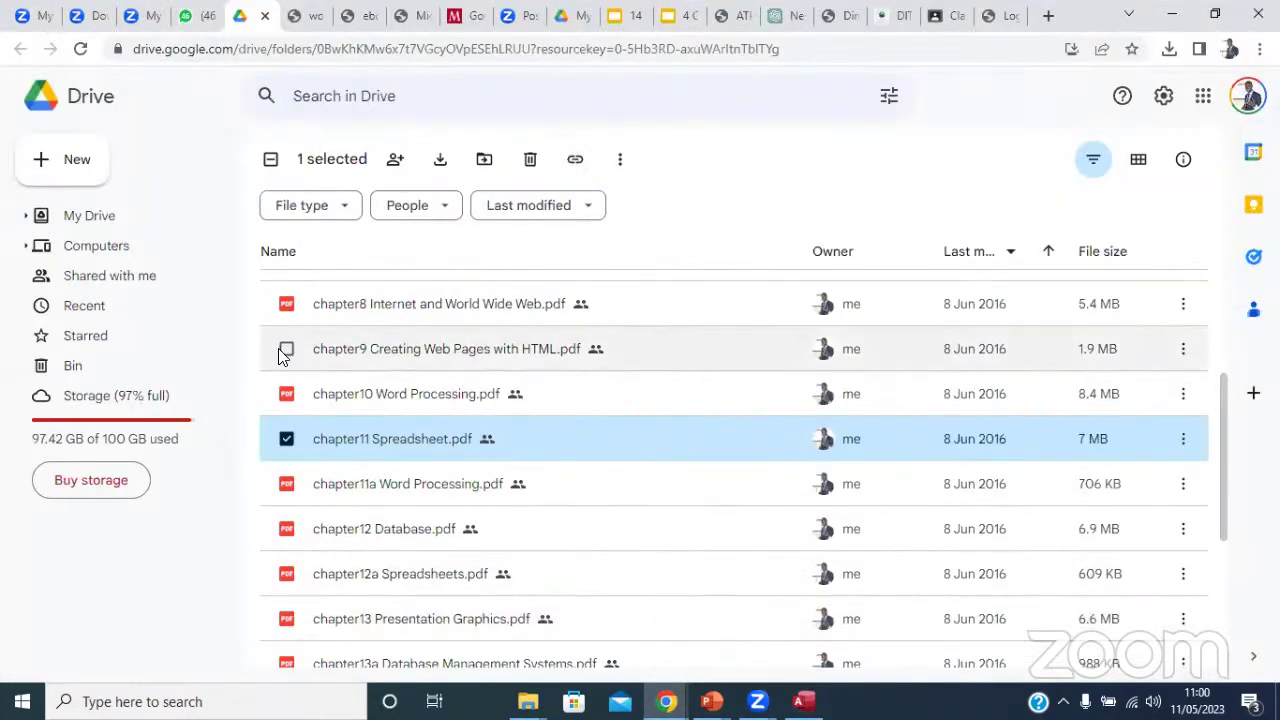
Open the shared ICT course folder in a new tab and launch 14 Databases.pptx.
{"action": "left_click", "coordinate": [713, 478]}
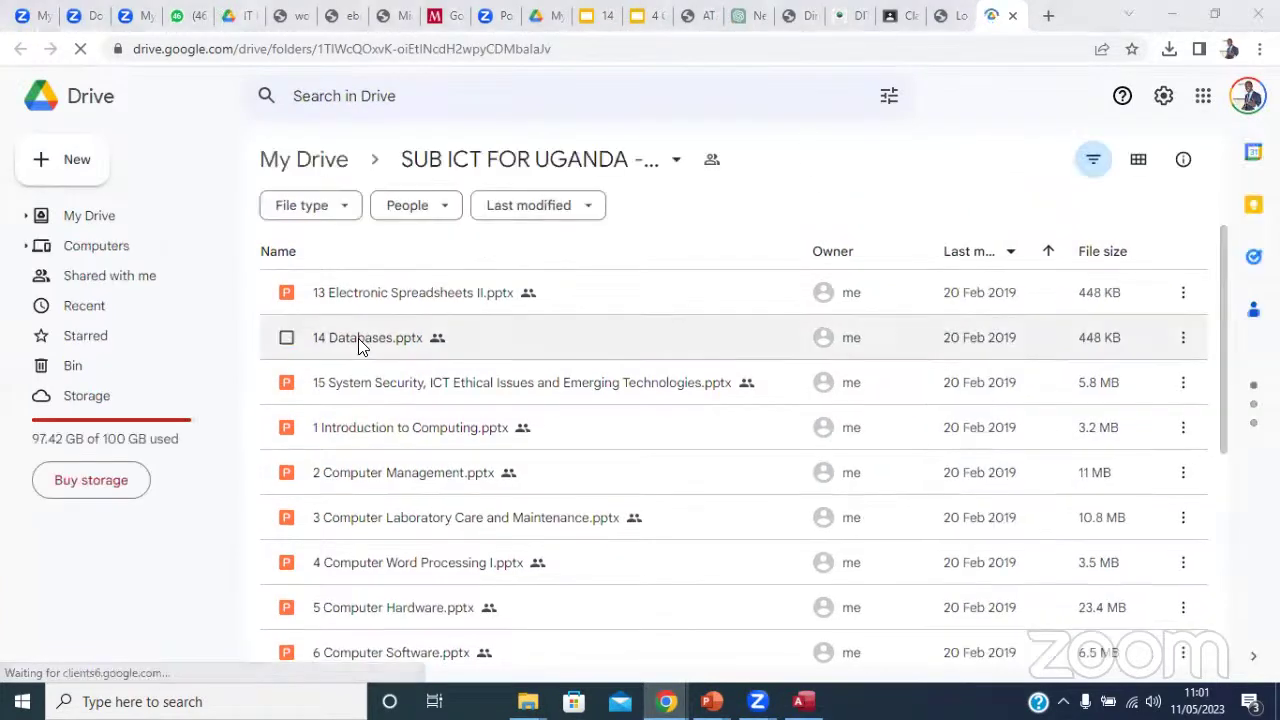
{"action": "double_click", "coordinate": [358, 340]}
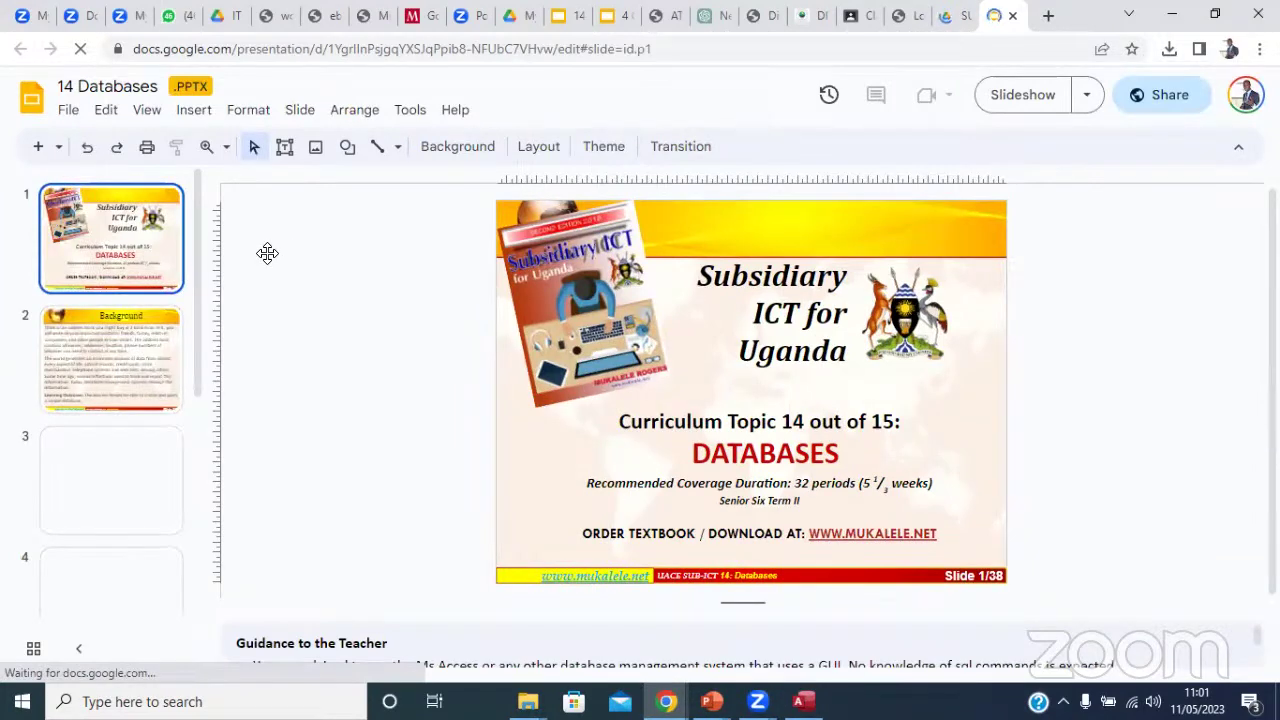
Show slide 6's Practical Database Project, highlight 'results', then finish the Sex lookup in Access.
{"action": "left_click", "coordinate": [122, 340]}
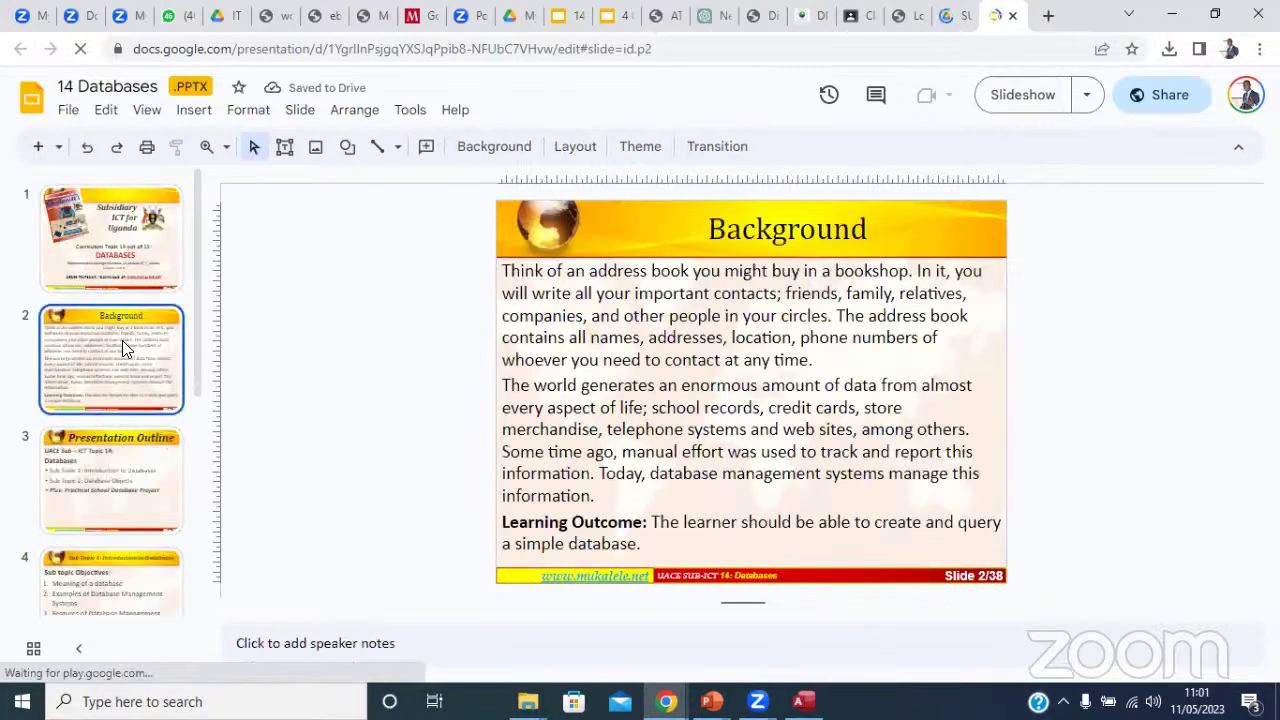
{"action": "key", "text": "Down"}
{"action": "key", "text": "Down"}
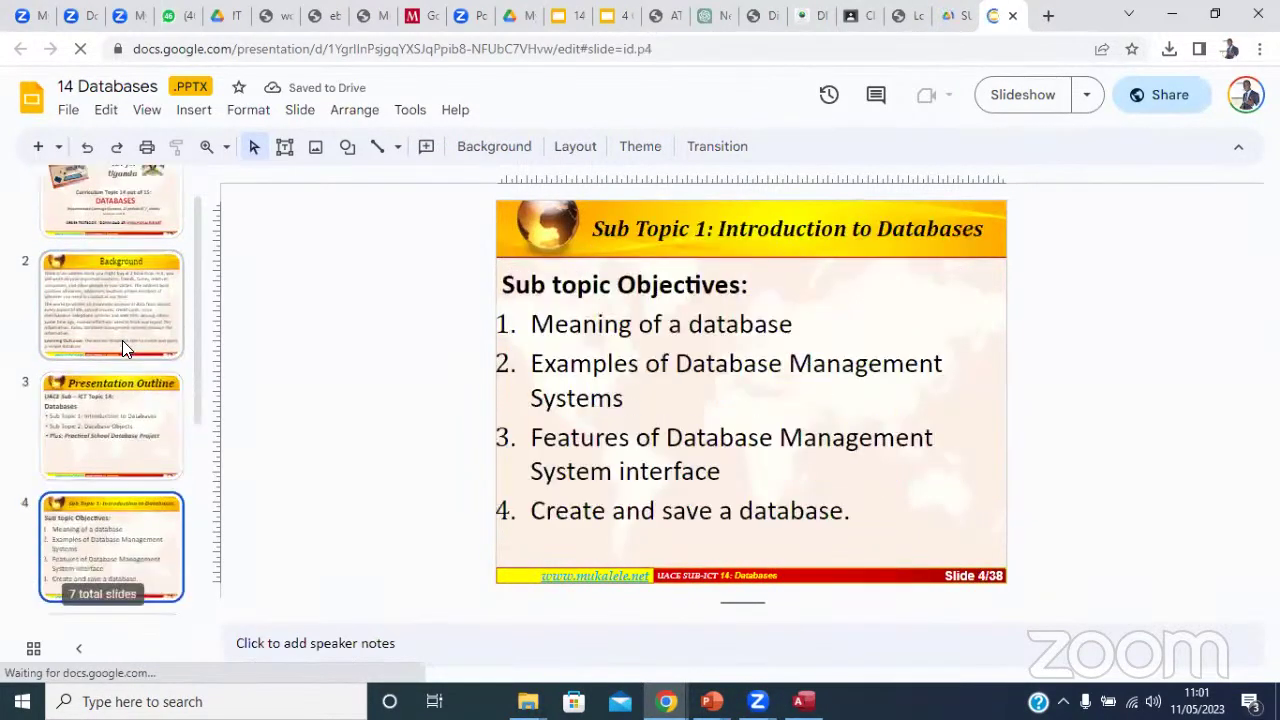
{"action": "key", "text": "Down"}
{"action": "key", "text": "Down"}
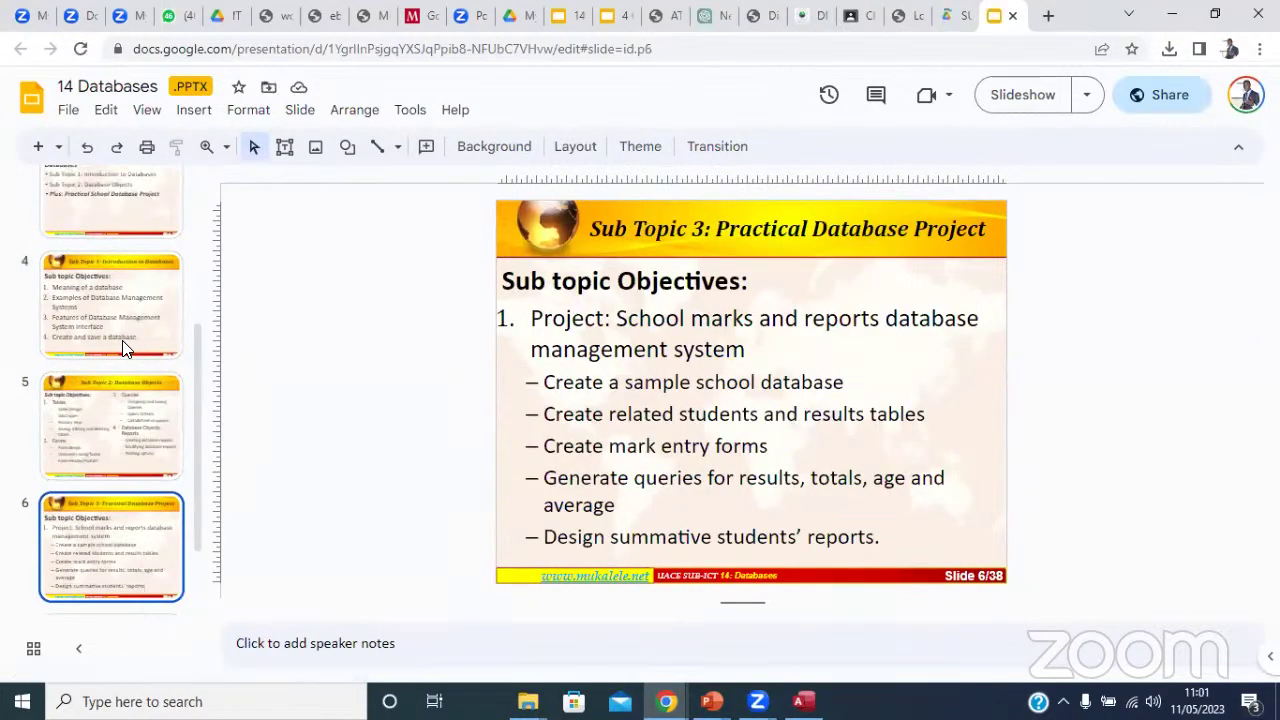
{"action": "left_click", "coordinate": [656, 354]}
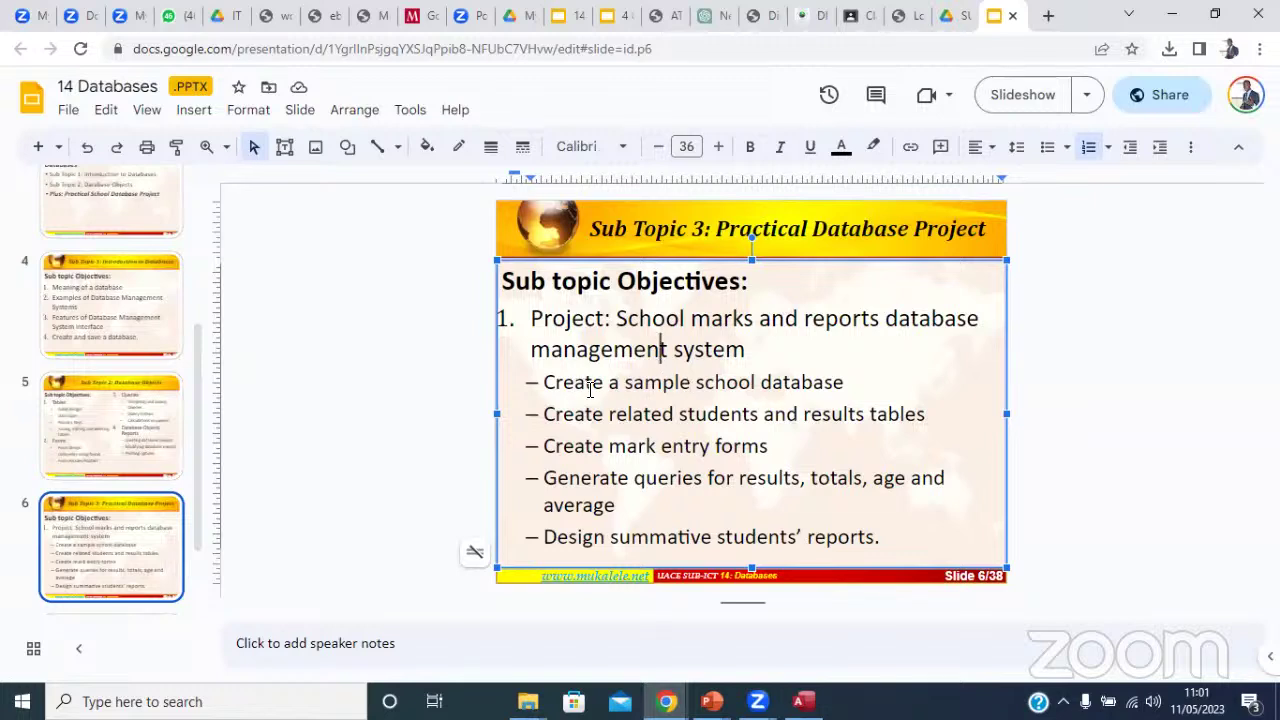
{"action": "left_click", "coordinate": [763, 413]}
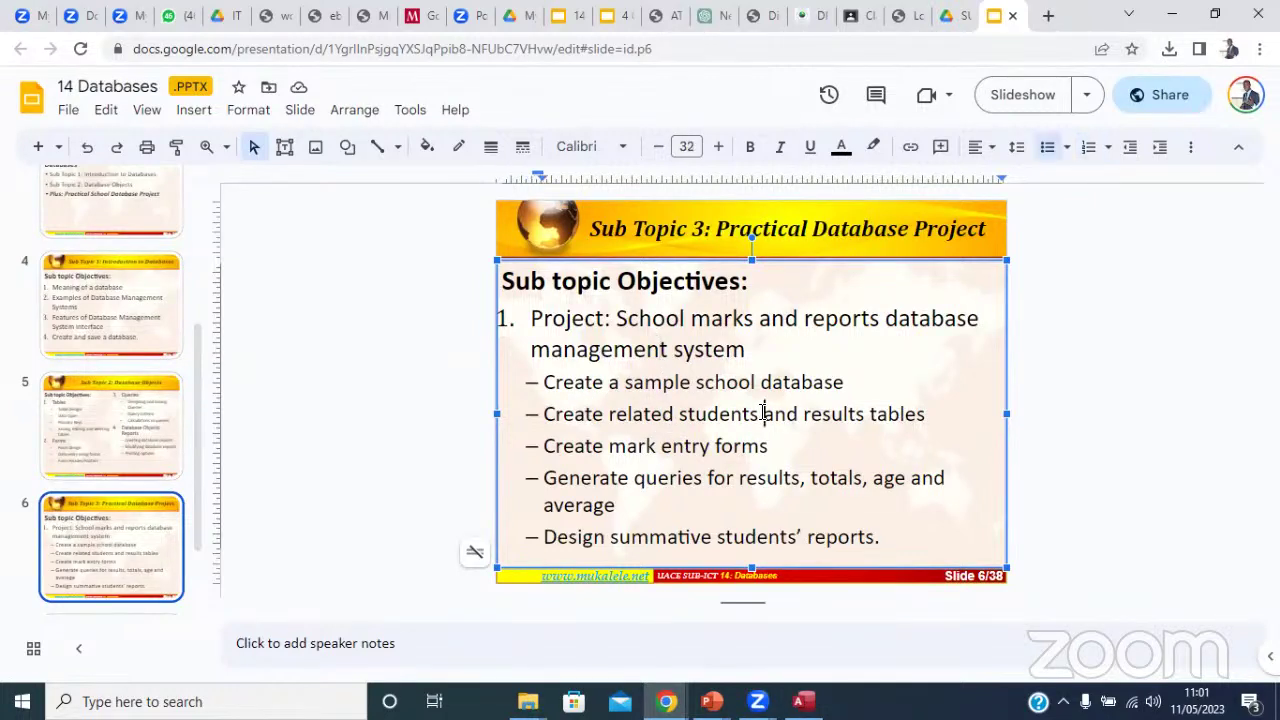
{"action": "double_click", "coordinate": [838, 416]}
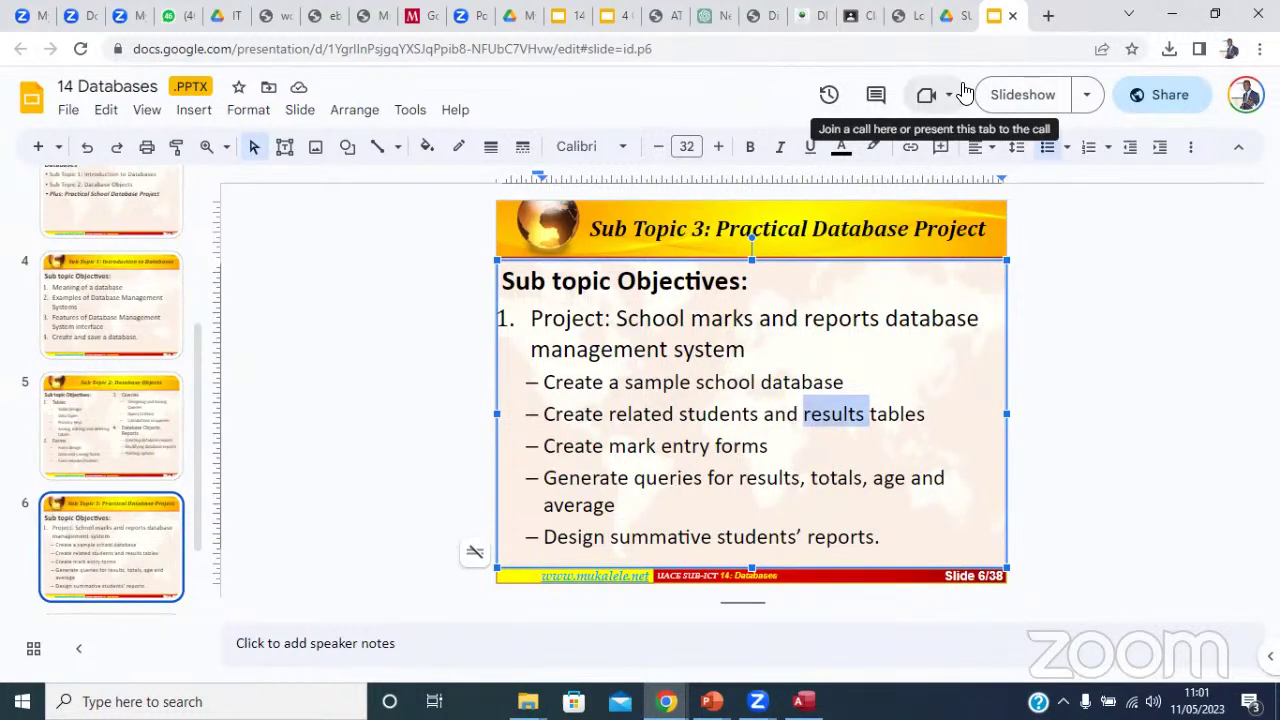
{"action": "left_click", "coordinate": [1176, 16]}
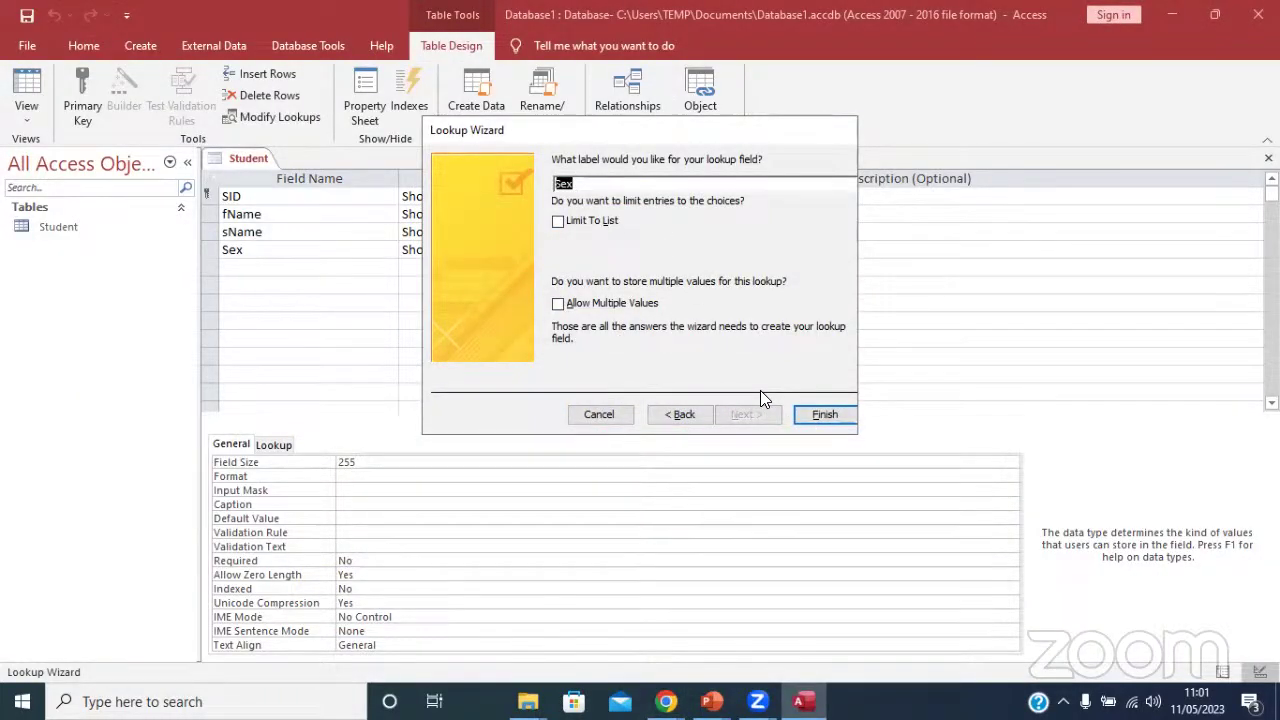
{"action": "left_click", "coordinate": [825, 415]}
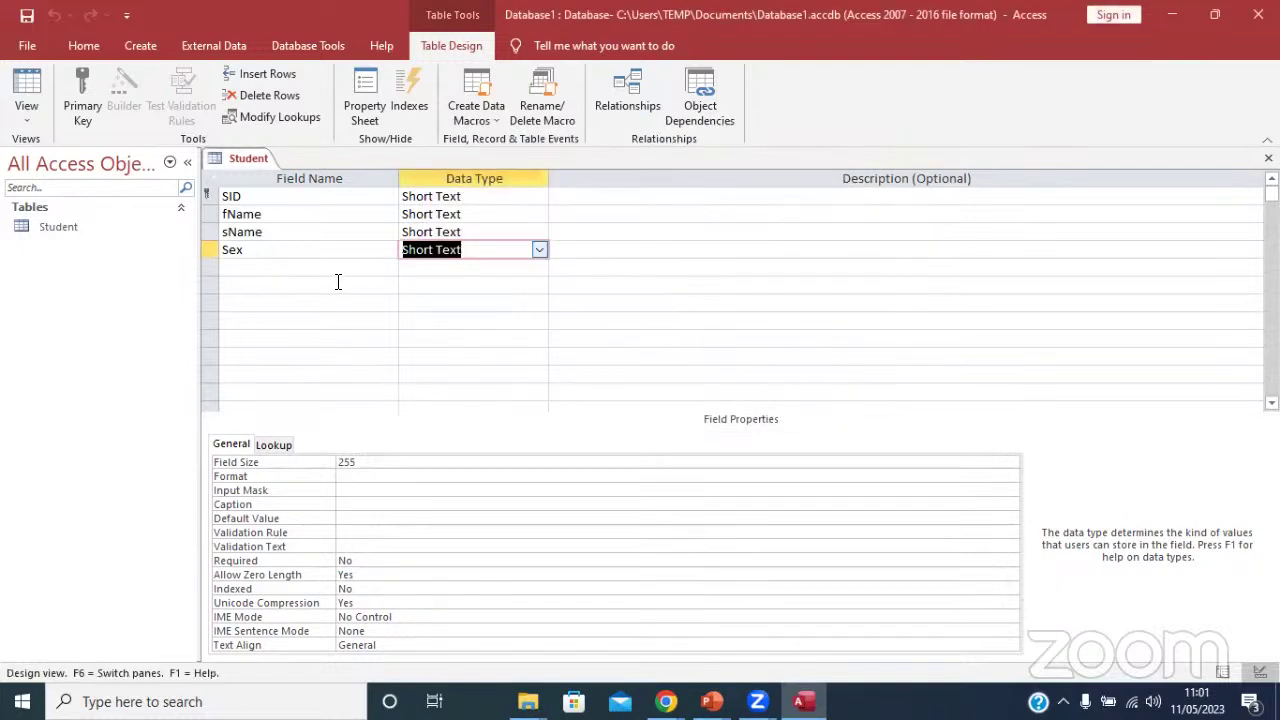
Rename the Student table's first field from SID to SNo.
{"action": "left_click", "coordinate": [280, 268]}
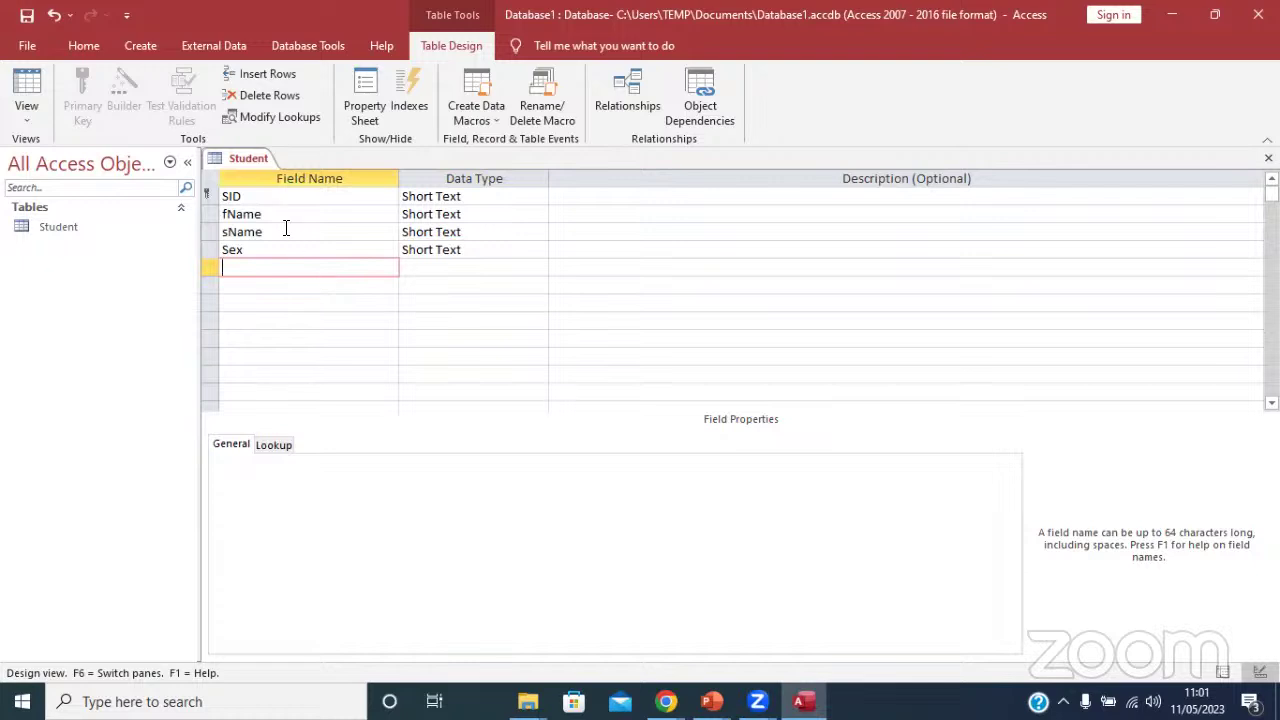
{"action": "left_click", "coordinate": [245, 196]}
{"action": "key", "text": "BackSpace"}
{"action": "key", "text": "BackSpace"}
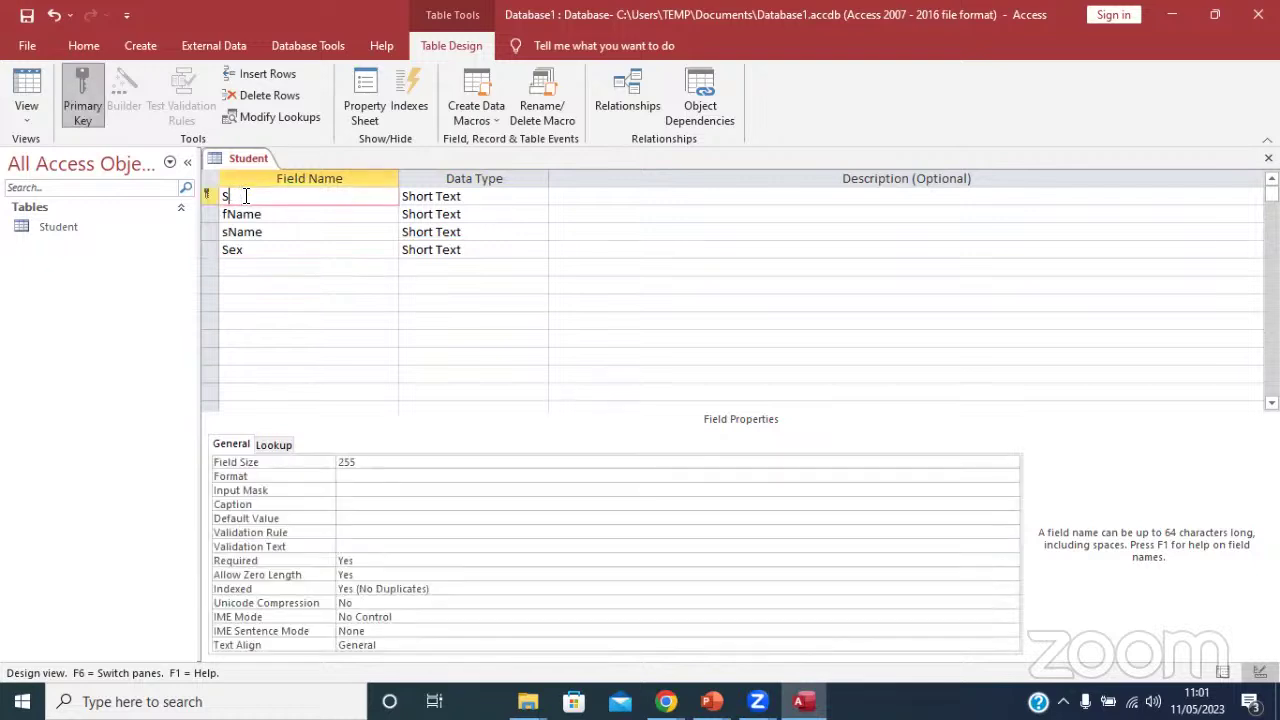
{"action": "type", "text": "No"}
{"action": "left_click", "coordinate": [252, 271]}
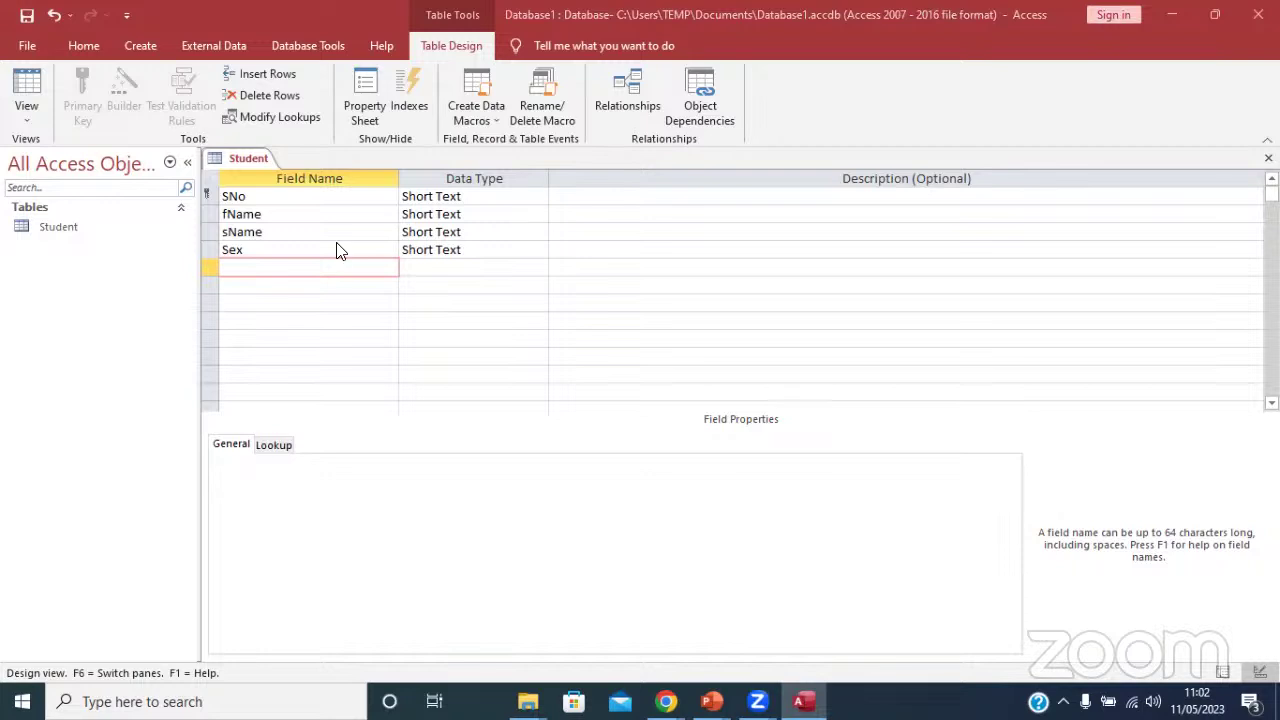
Add Short Text fields Class, House, Section and Parent Contact after Sex.
{"action": "type", "text": "Clas"}
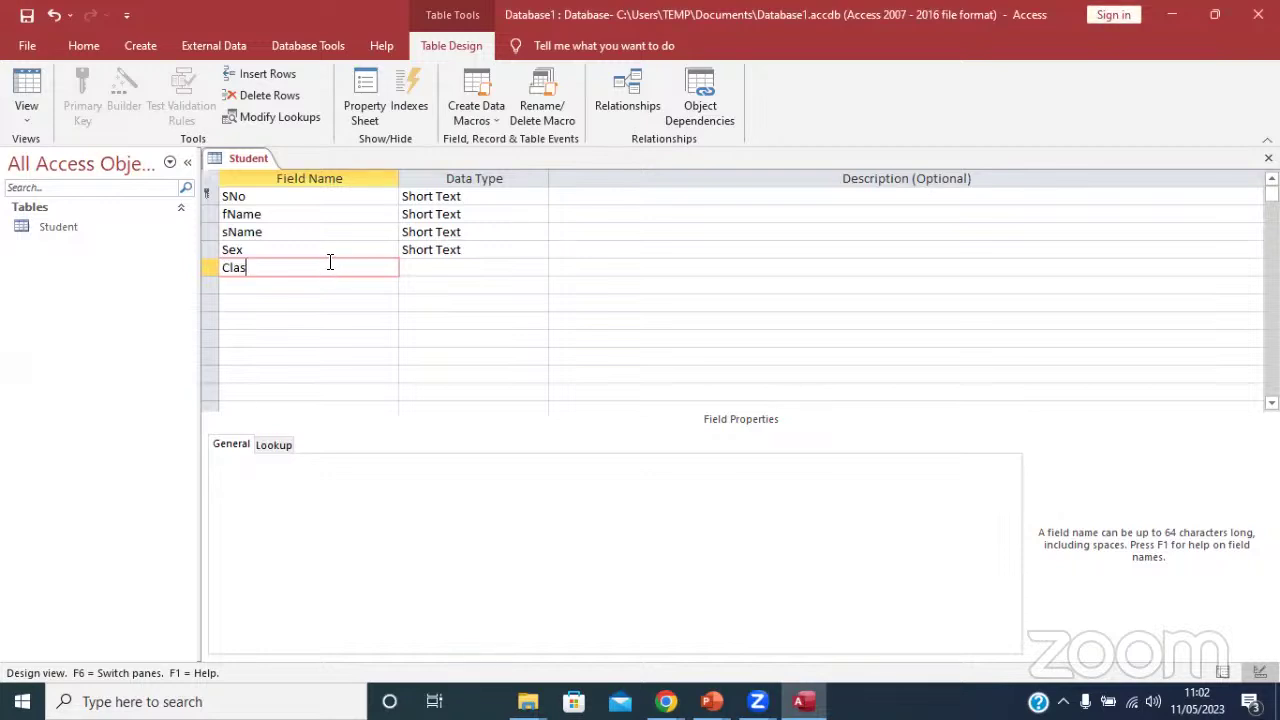
{"action": "type", "text": "s"}
{"action": "left_click", "coordinate": [292, 283]}
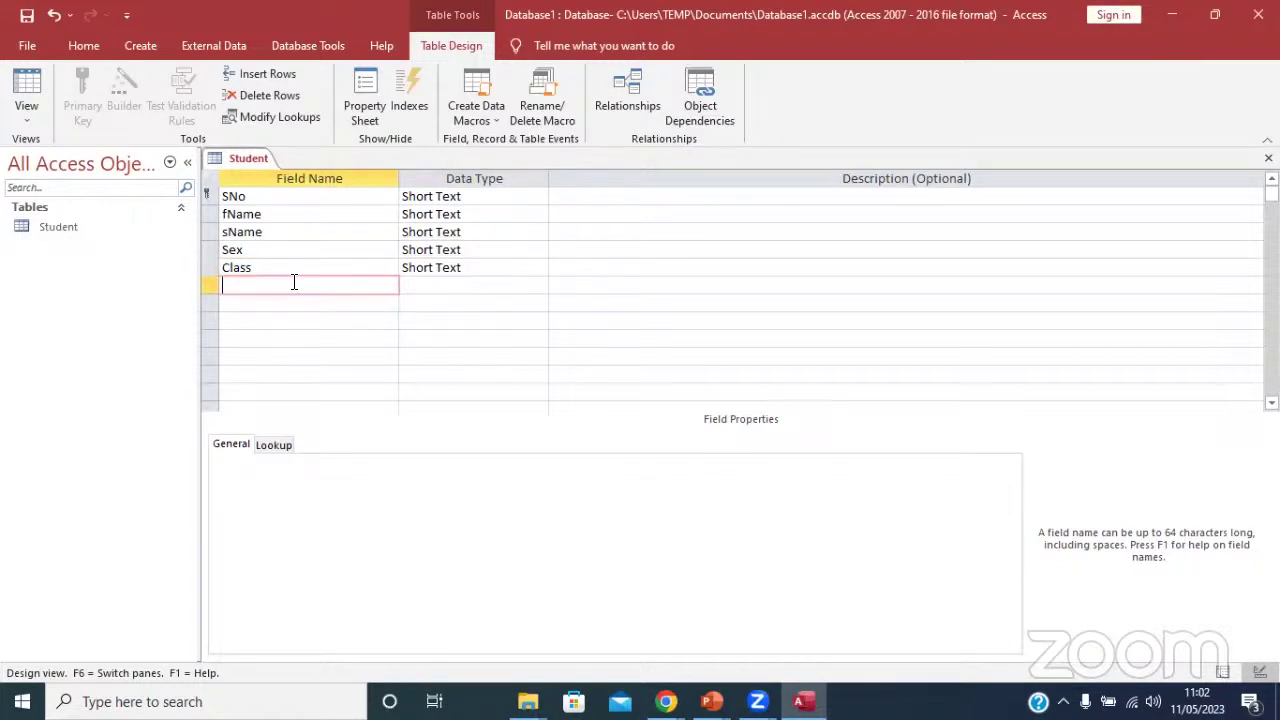
{"action": "type", "text": "House"}
{"action": "left_click", "coordinate": [262, 304]}
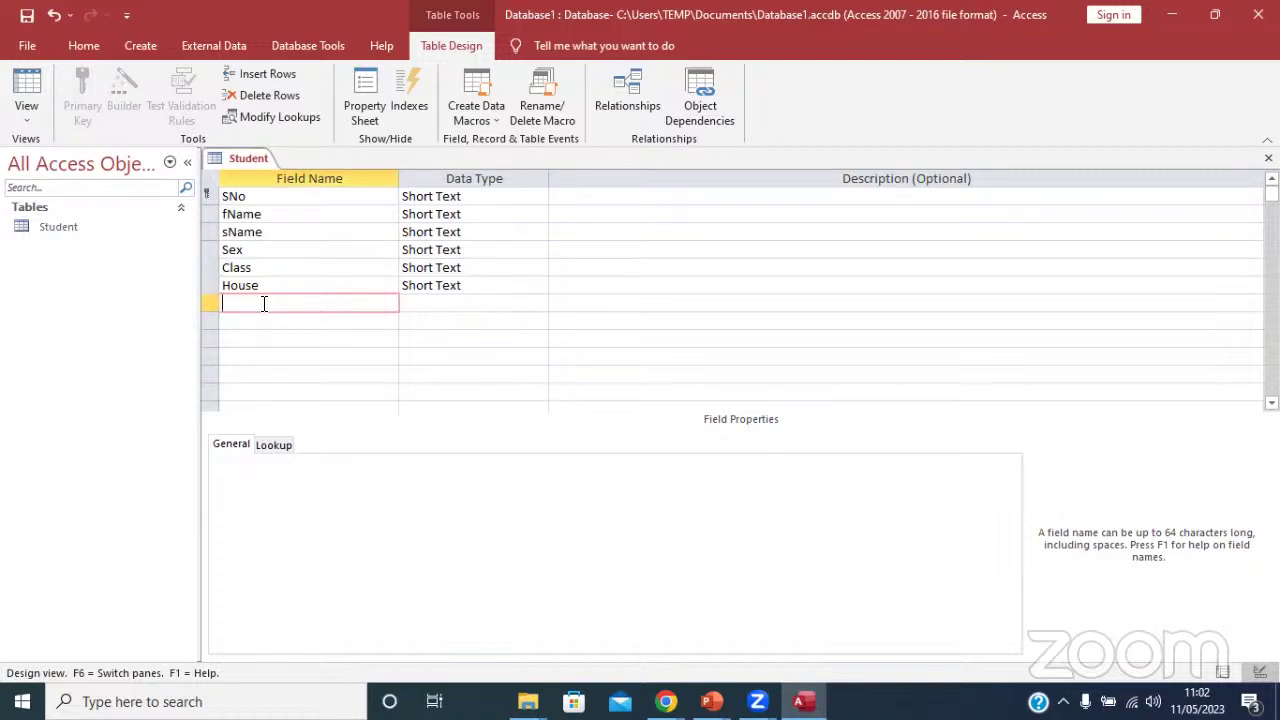
{"action": "type", "text": "Section"}
{"action": "left_click", "coordinate": [264, 321]}
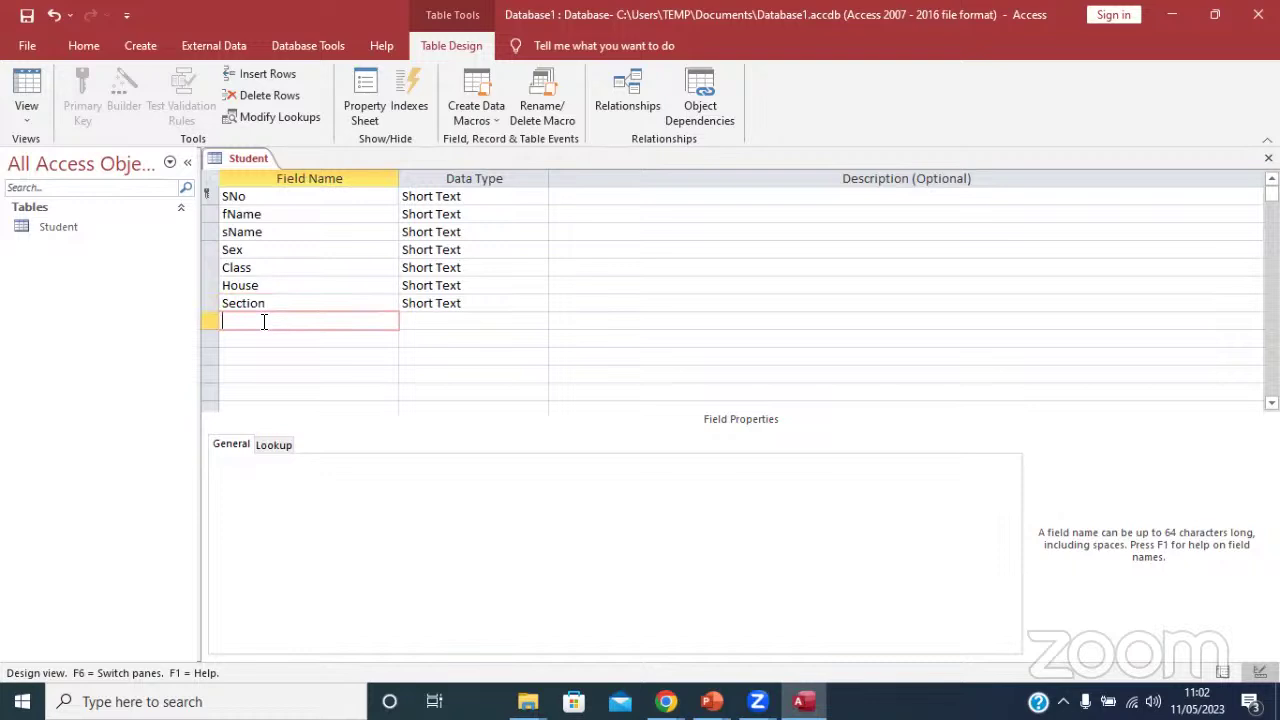
{"action": "type", "text": "Parent Contact"}
{"action": "left_click", "coordinate": [440, 320]}
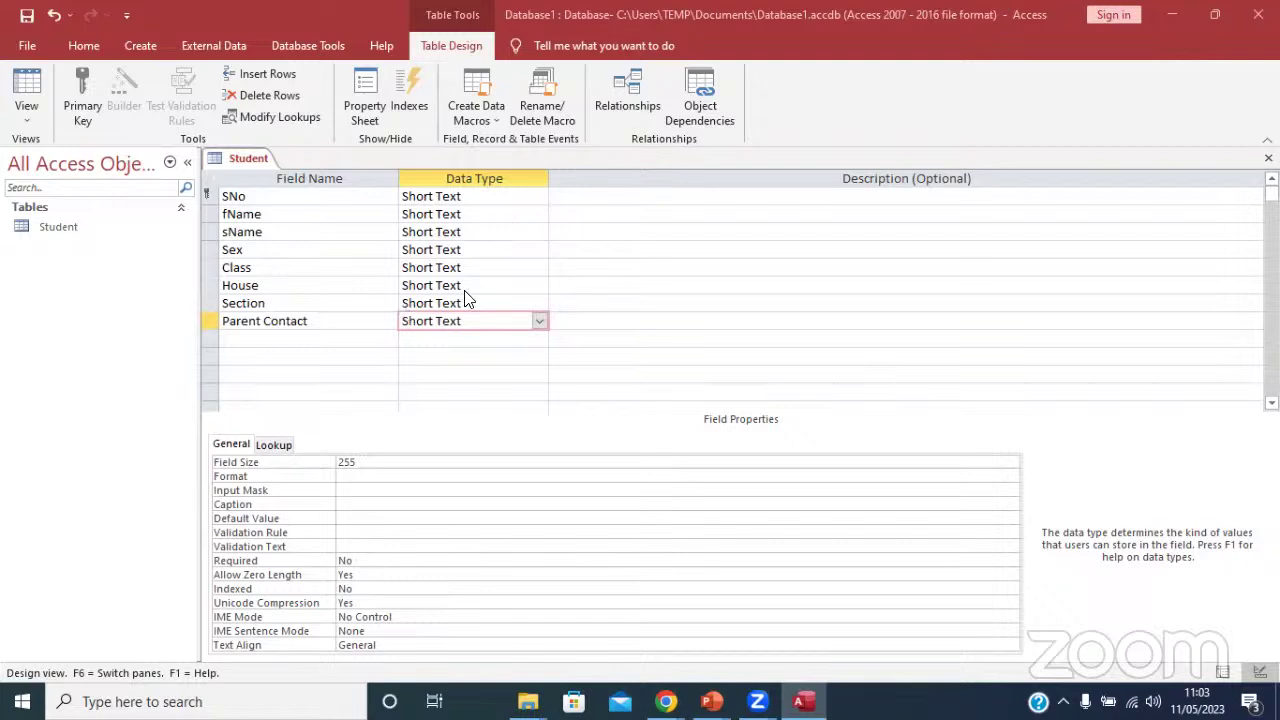
{"action": "left_click", "coordinate": [431, 338]}
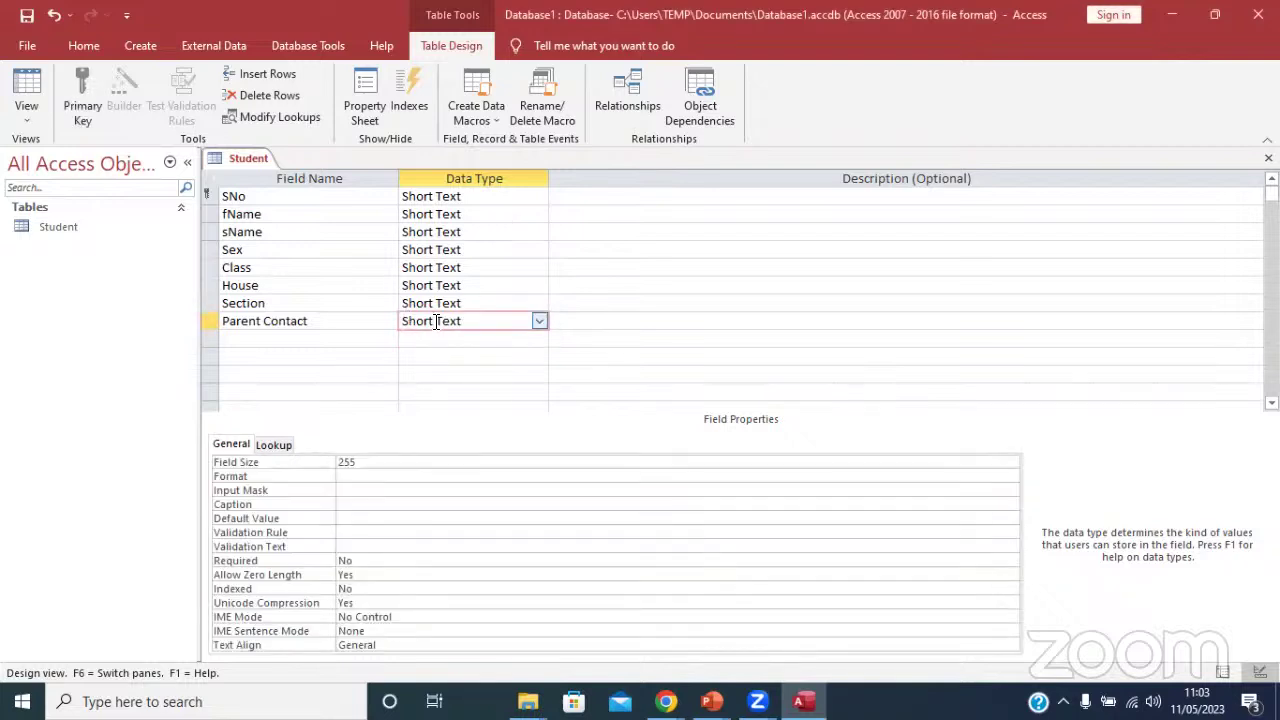
{"action": "left_click", "coordinate": [436, 304]}
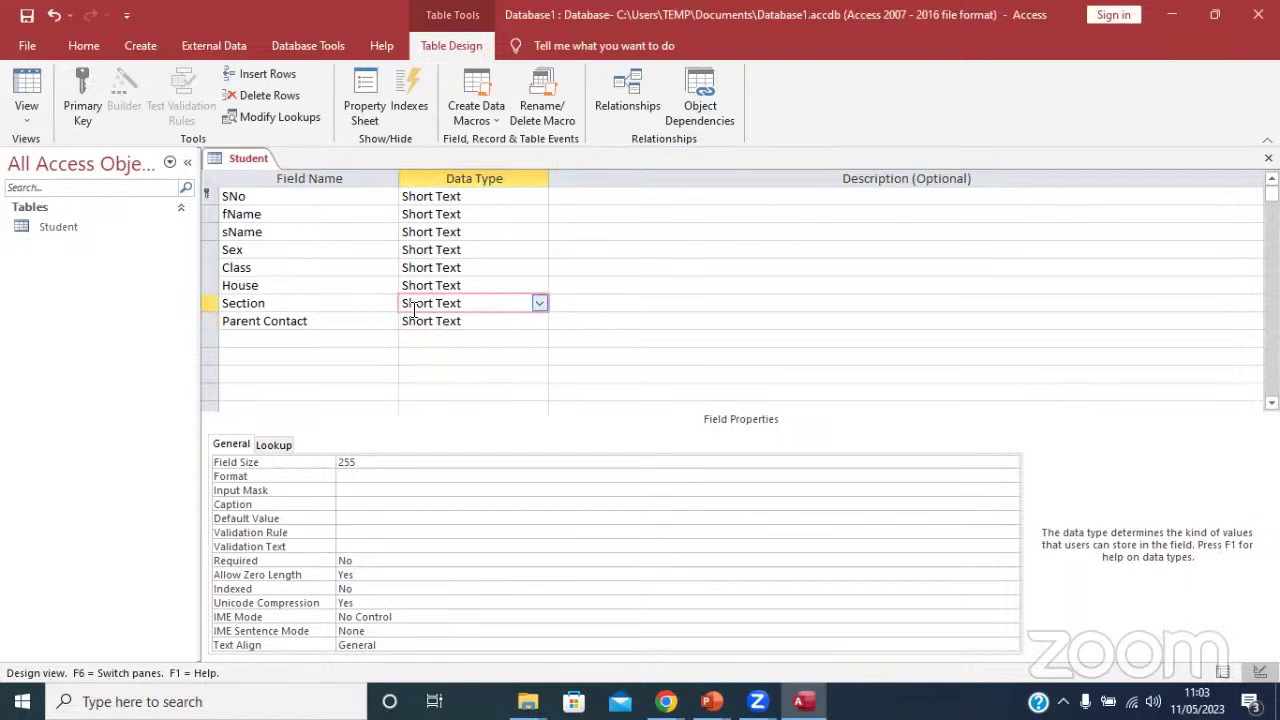
Make Section a Lookup Wizard field with typed choices Boarding and Day.
{"action": "left_click", "coordinate": [539, 303]}
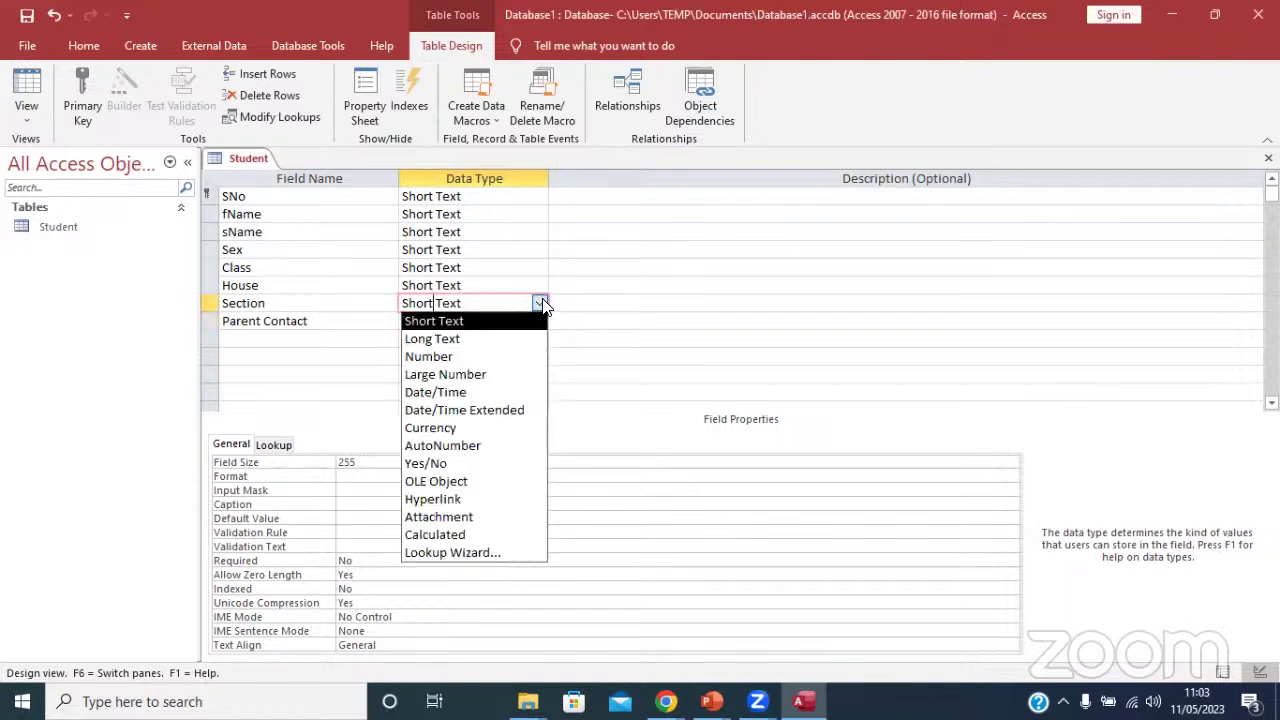
{"action": "left_click", "coordinate": [480, 553]}
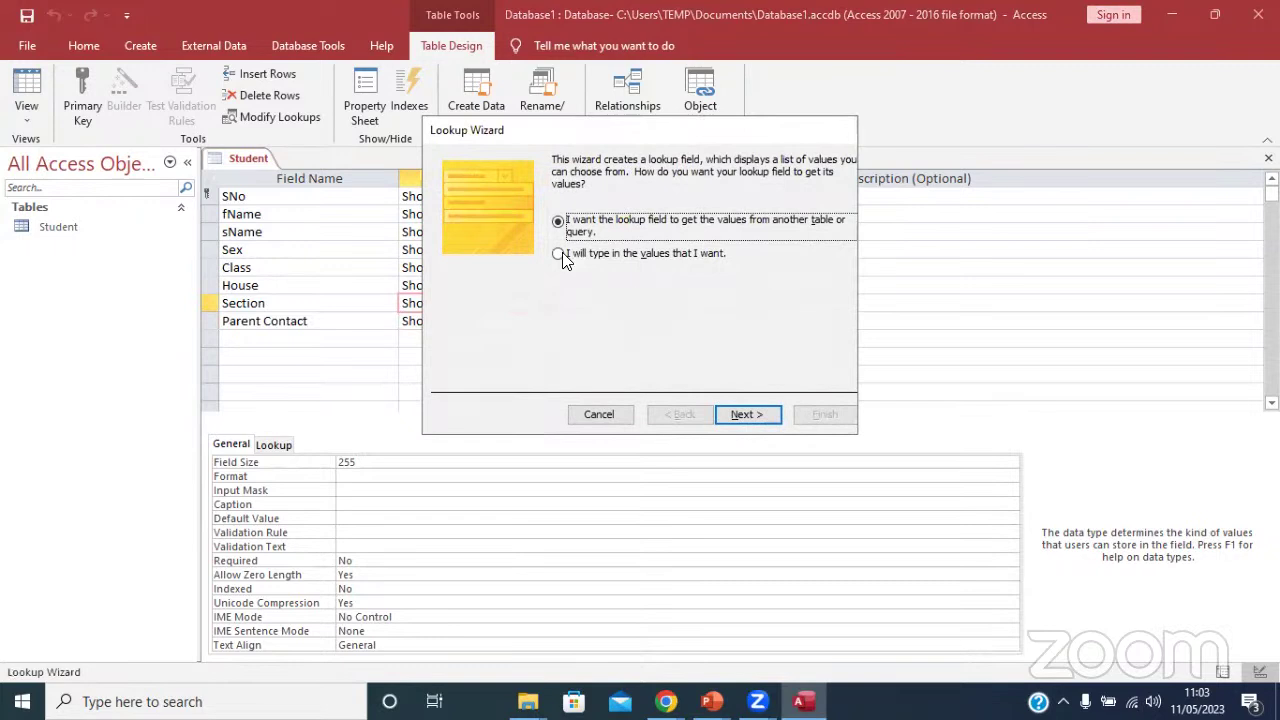
{"action": "left_click", "coordinate": [560, 253]}
{"action": "left_click", "coordinate": [745, 414]}
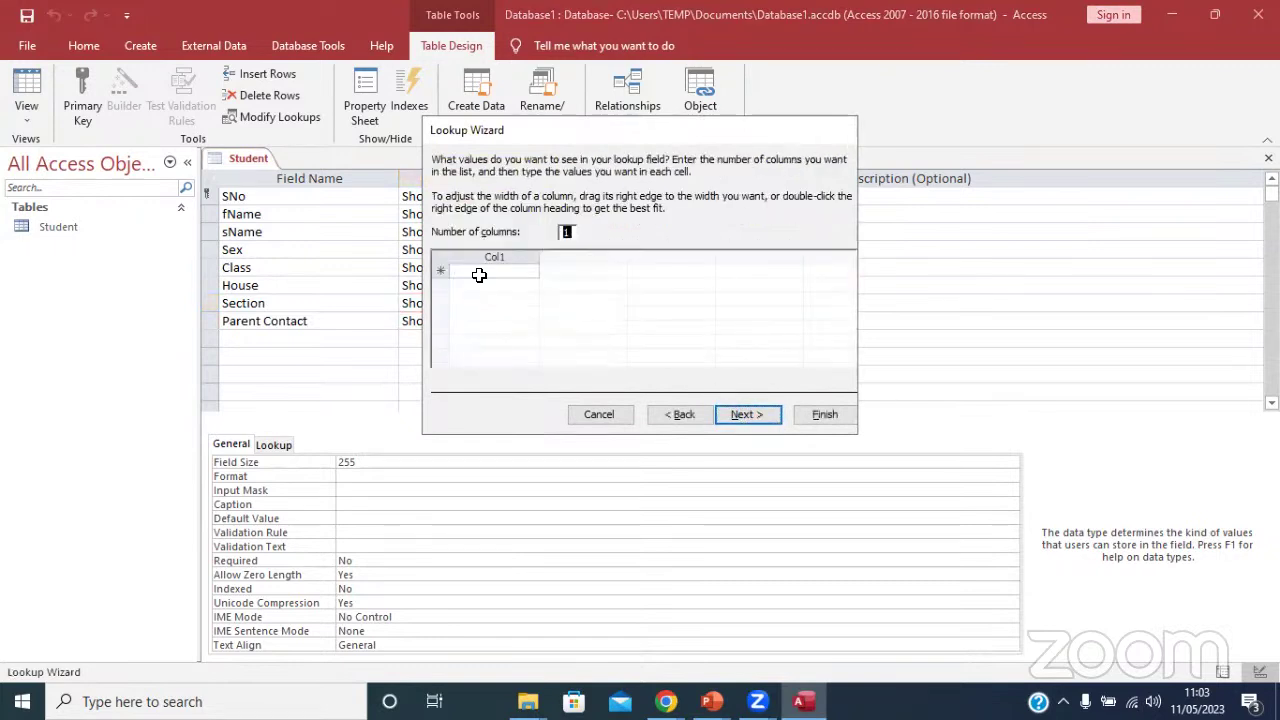
{"action": "left_click", "coordinate": [479, 271]}
{"action": "type", "text": "Bor"}
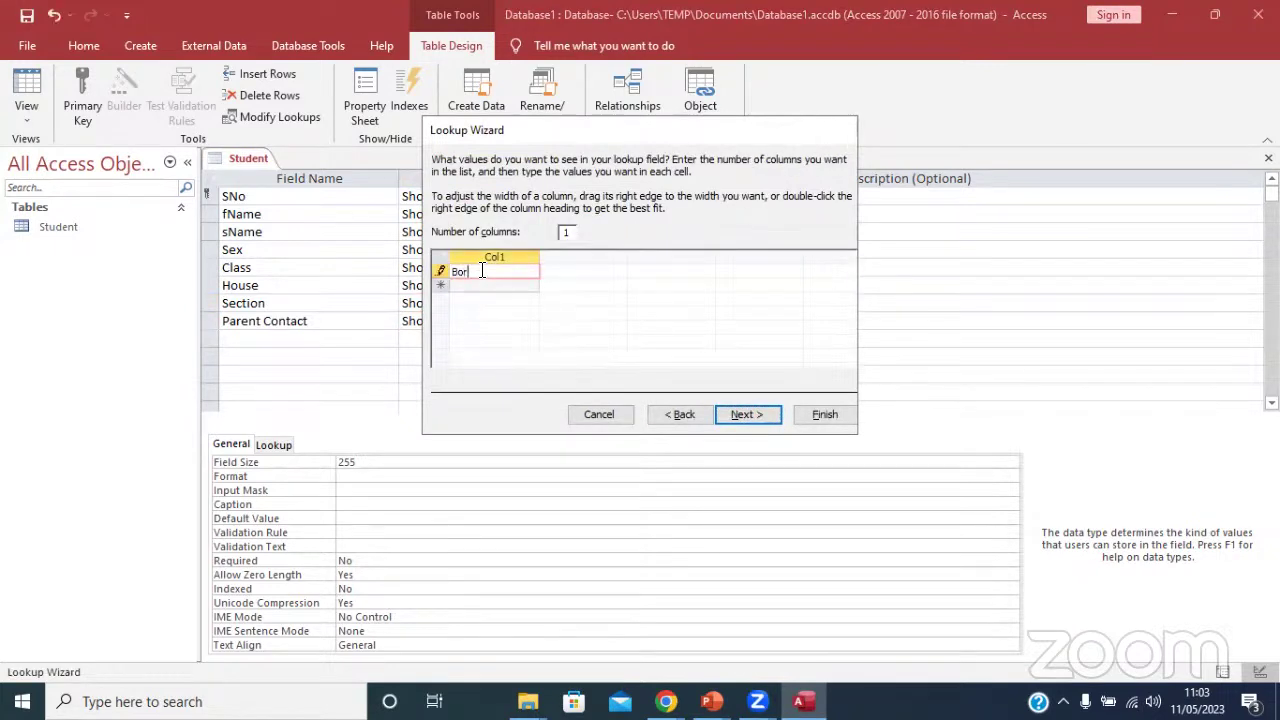
{"action": "type", "text": "ding"}
{"action": "left_click", "coordinate": [464, 272]}
{"action": "type", "text": "a"}
{"action": "left_click", "coordinate": [463, 285]}
{"action": "type", "text": "Day"}
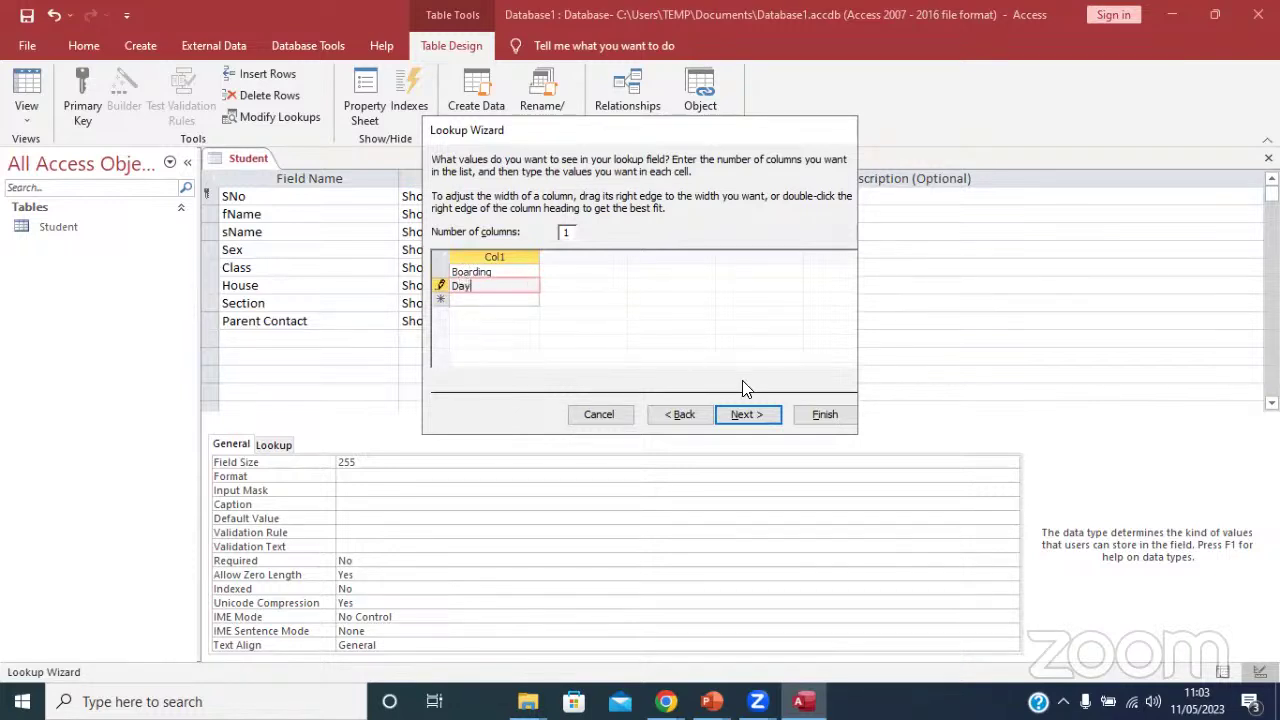
{"action": "left_click", "coordinate": [745, 415]}
{"action": "left_click", "coordinate": [824, 416]}
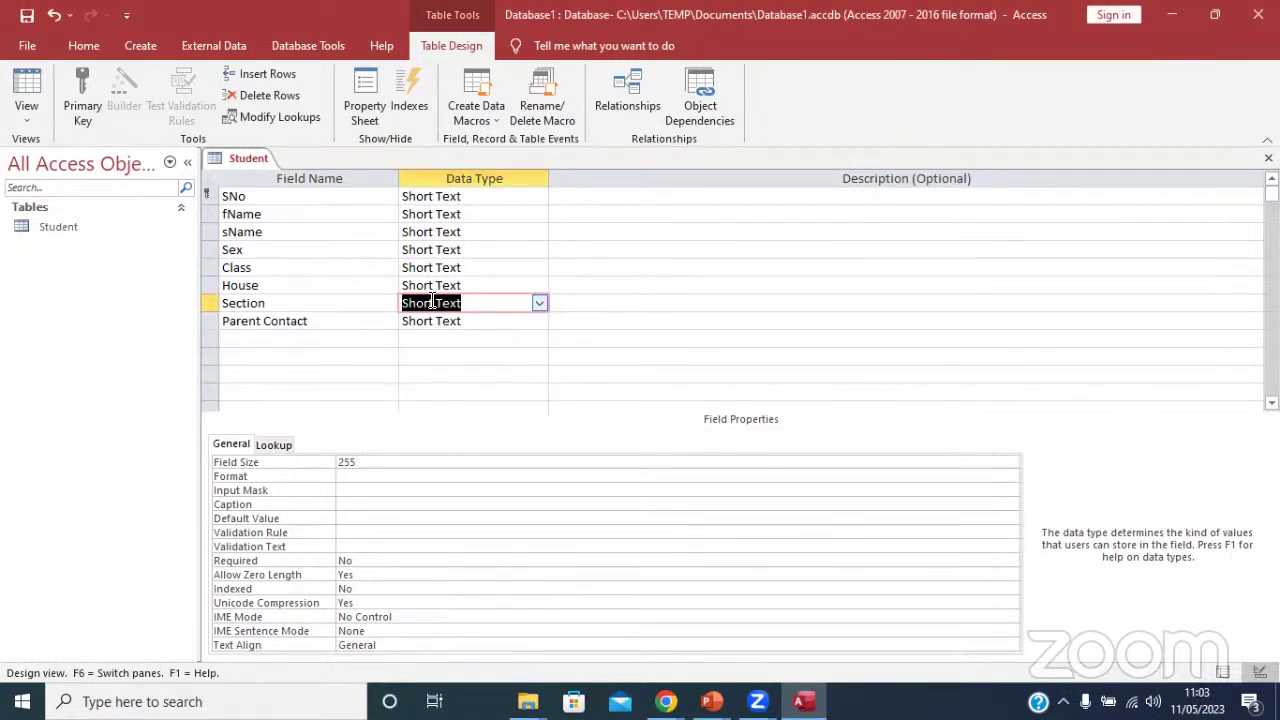
Start a Lookup Wizard for House using manually typed values.
{"action": "left_click", "coordinate": [437, 283]}
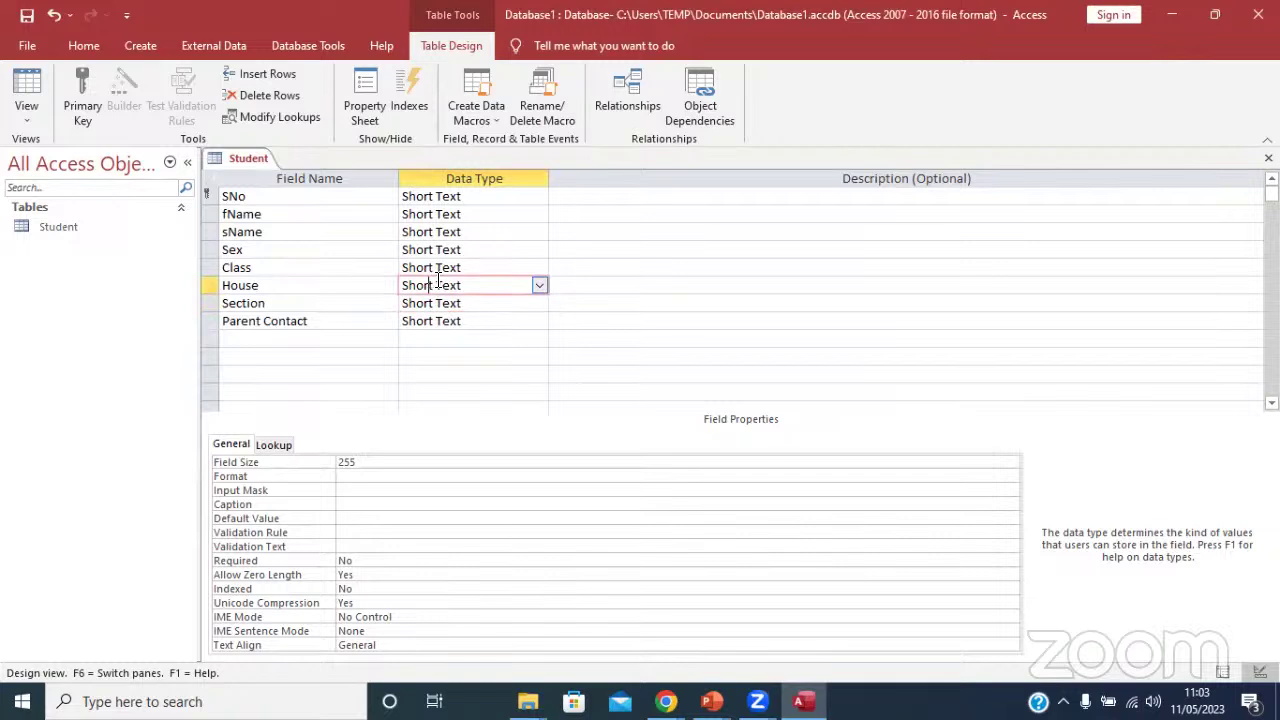
{"action": "left_click", "coordinate": [539, 286]}
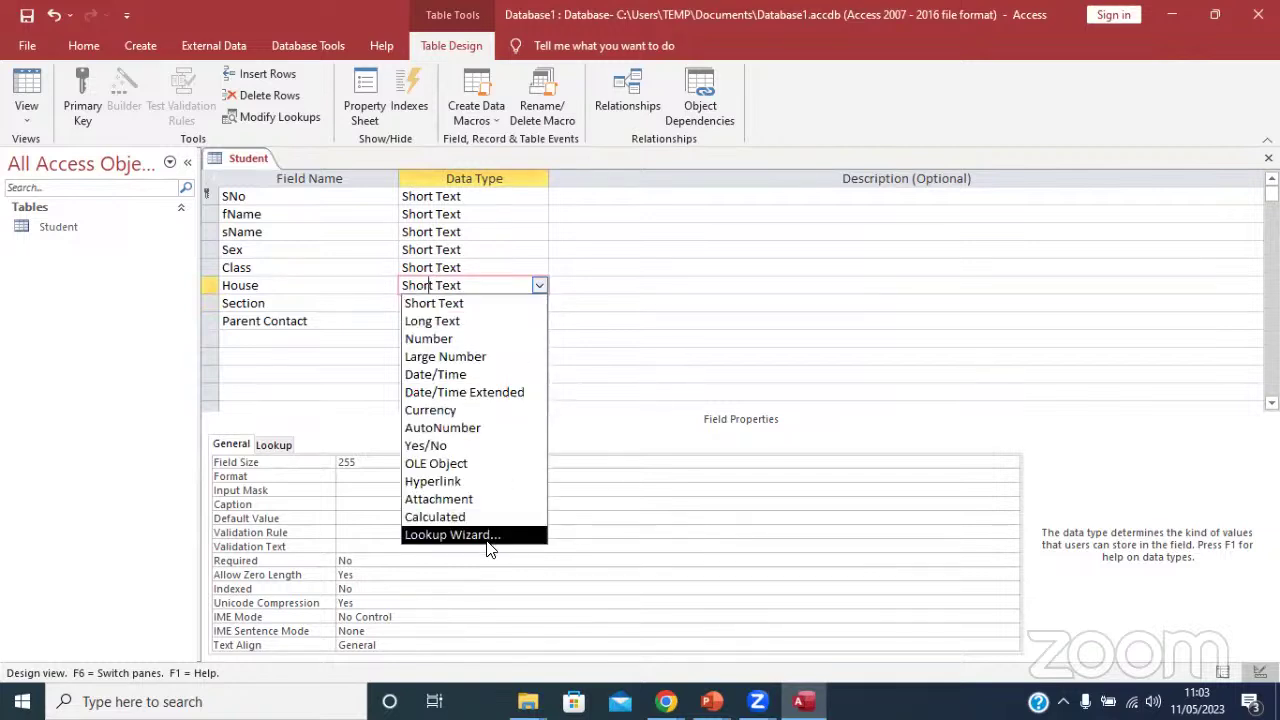
{"action": "left_click", "coordinate": [488, 535]}
{"action": "left_click", "coordinate": [561, 255]}
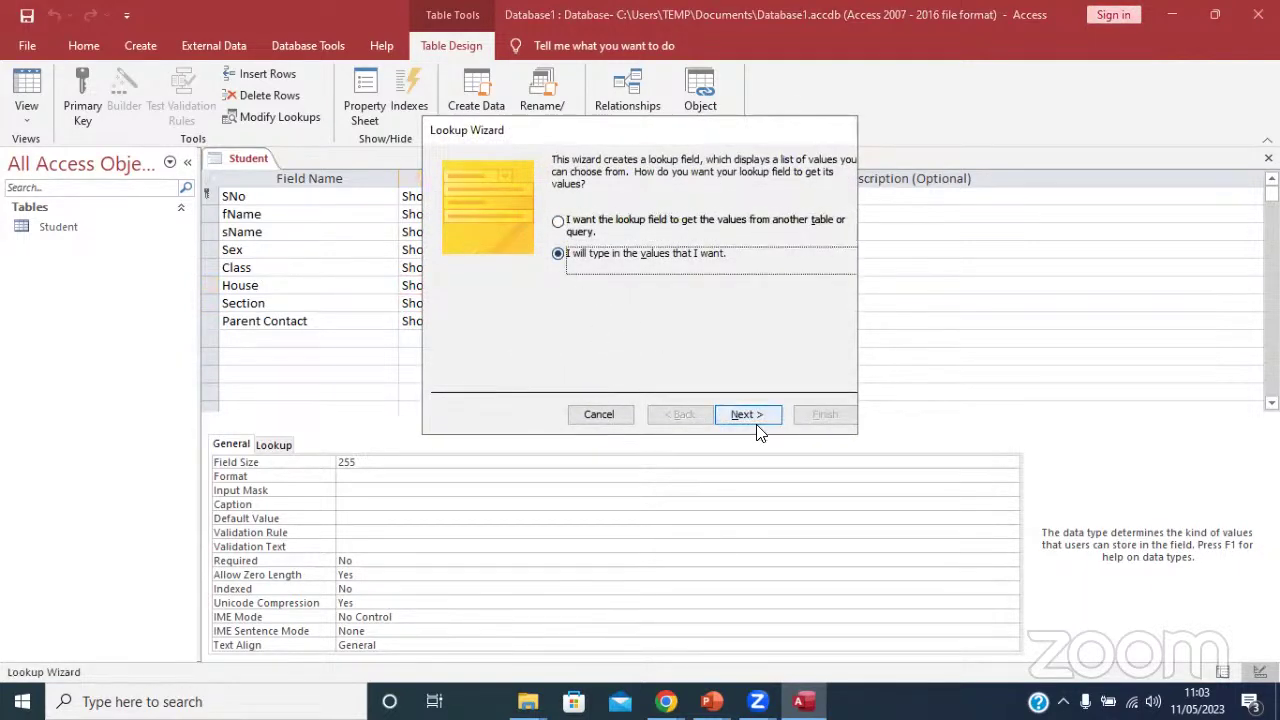
{"action": "left_click", "coordinate": [748, 414]}
Enter the house colours Yellow, Red and Grean in the values list.
{"action": "left_click", "coordinate": [491, 271]}
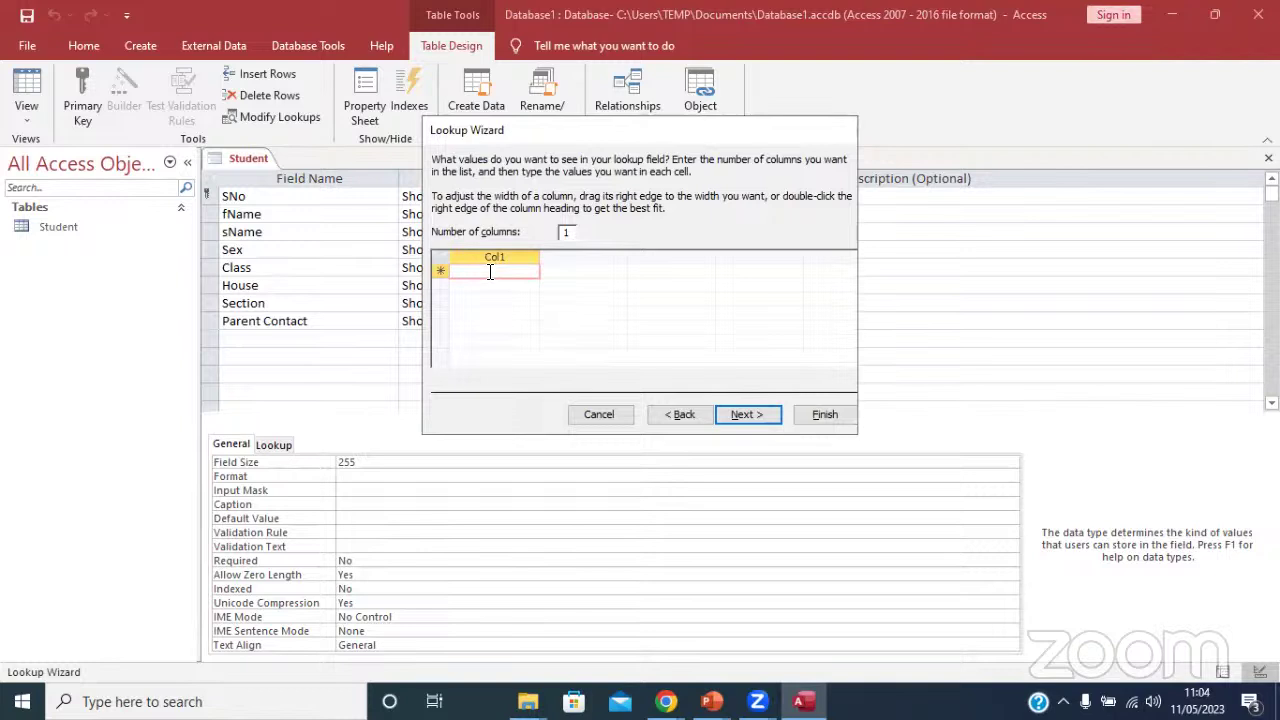
{"action": "type", "text": "Yea"}
{"action": "key", "text": "BackSpace"}
{"action": "type", "text": "llow"}
{"action": "key", "text": "Return"}
{"action": "type", "text": "Red"}
{"action": "key", "text": "Return"}
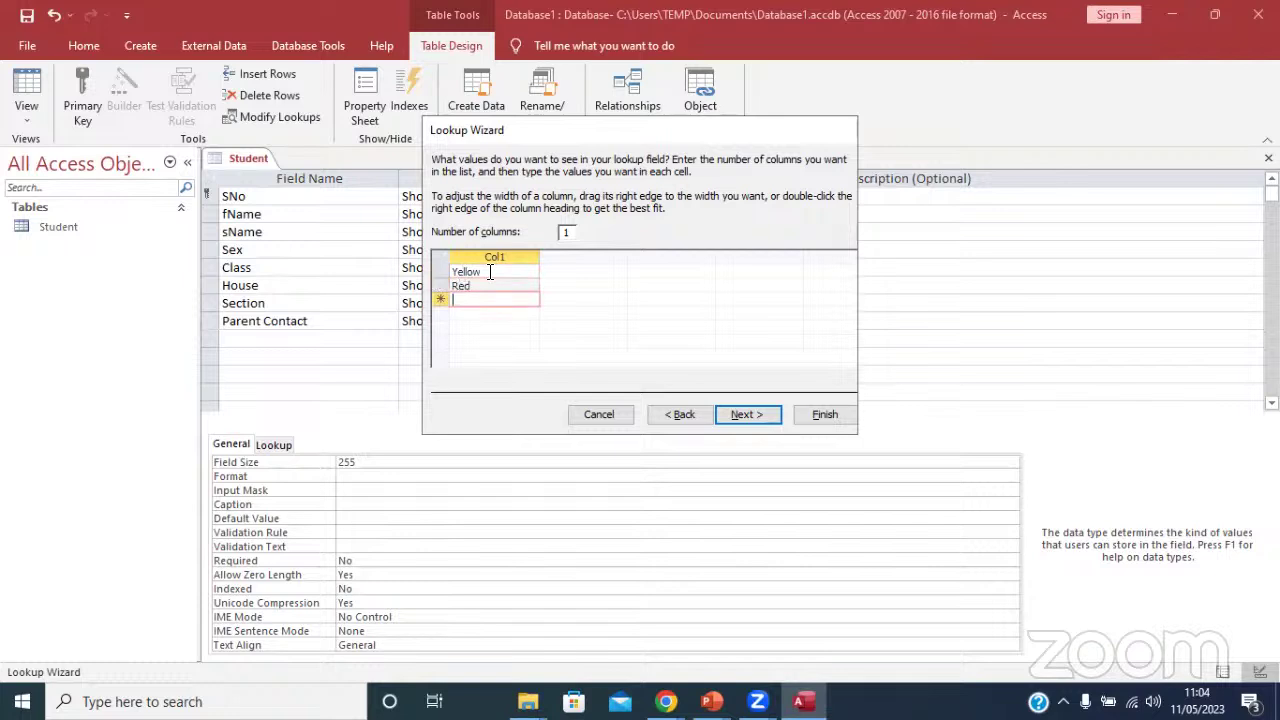
{"action": "type", "text": "Great"}
{"action": "key", "text": "BackSpace"}
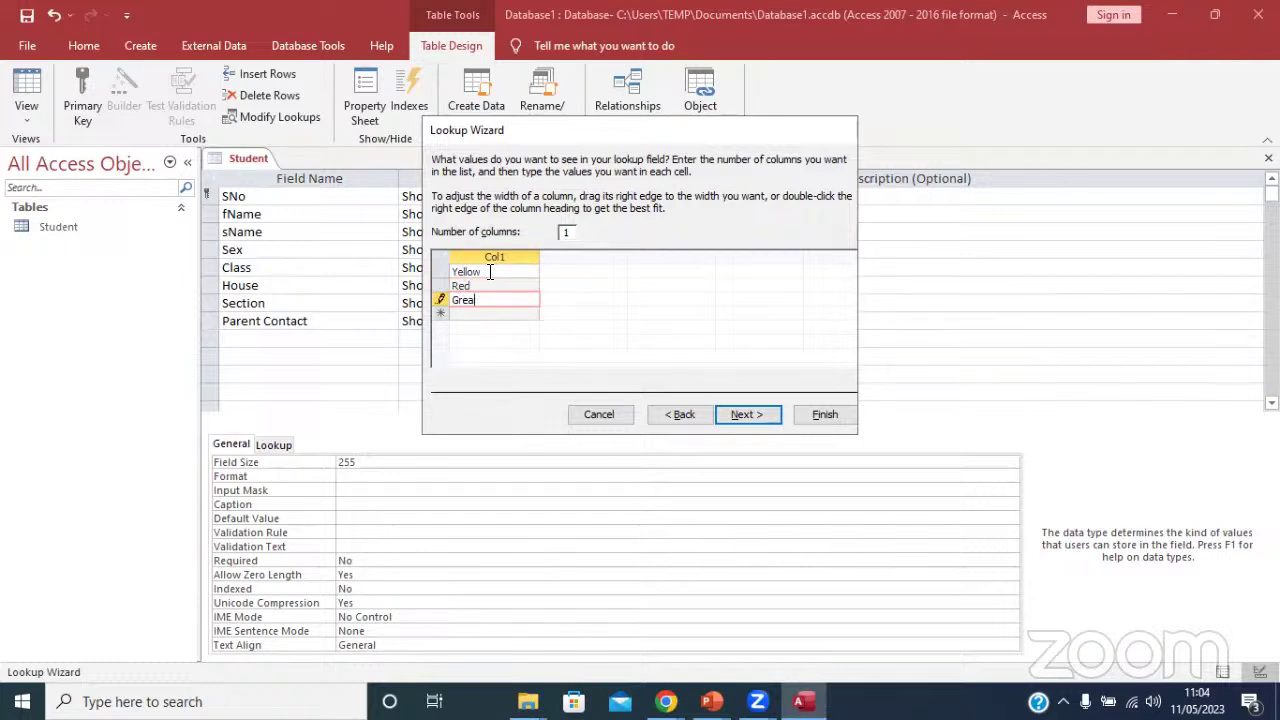
{"action": "type", "text": "n"}
{"action": "key", "text": "Return"}
Add Blue as a fourth colour and finish the House lookup.
{"action": "left_click", "coordinate": [677, 415]}
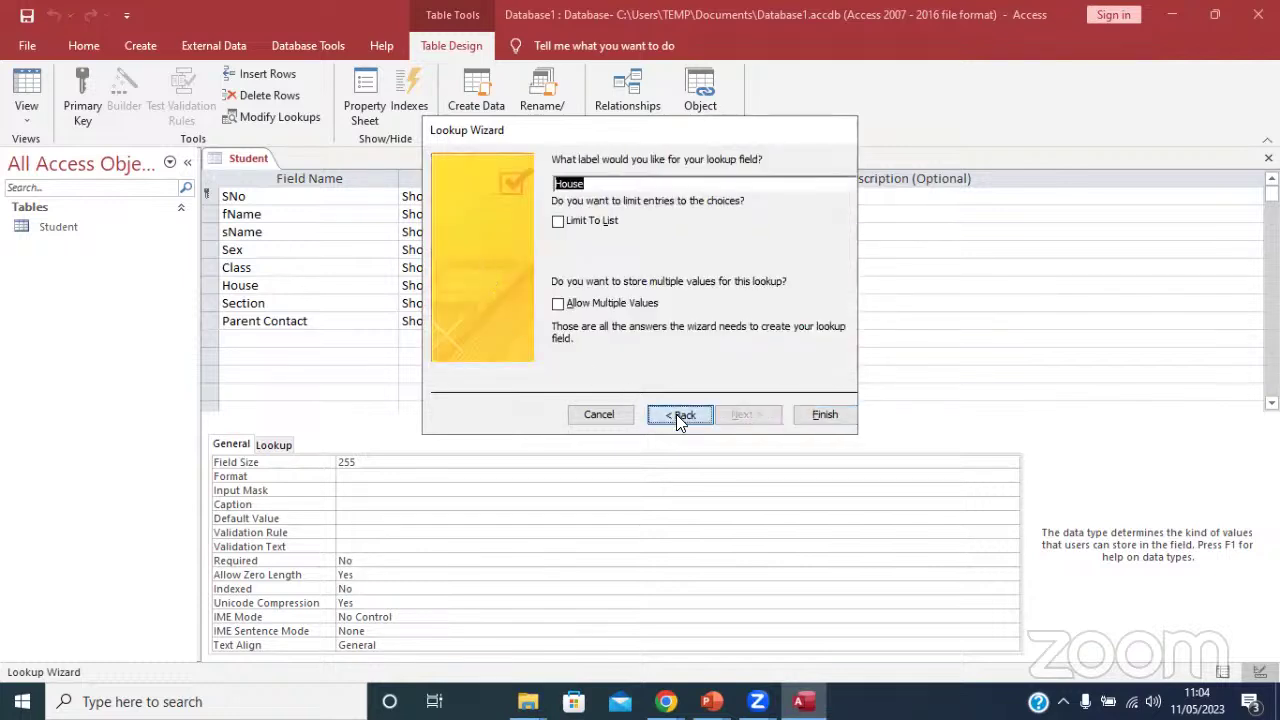
{"action": "left_click", "coordinate": [504, 312]}
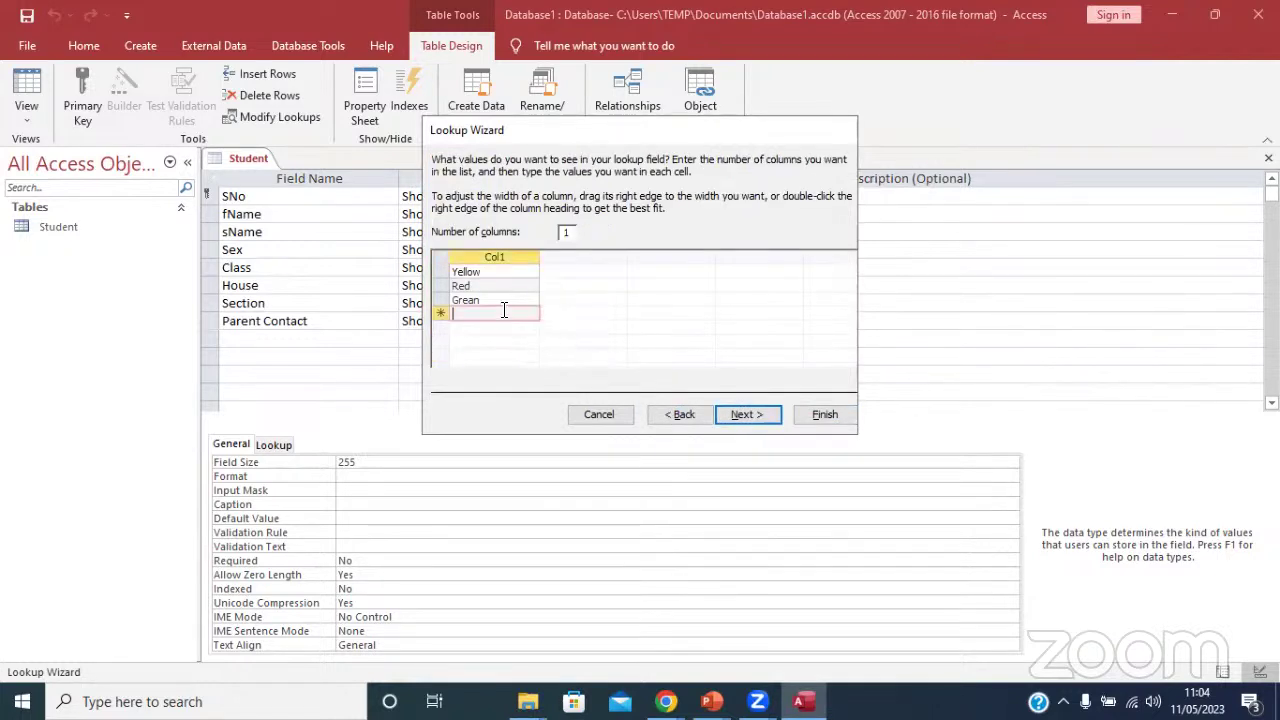
{"action": "type", "text": "Blue"}
{"action": "left_click", "coordinate": [748, 412]}
{"action": "left_click", "coordinate": [802, 412]}
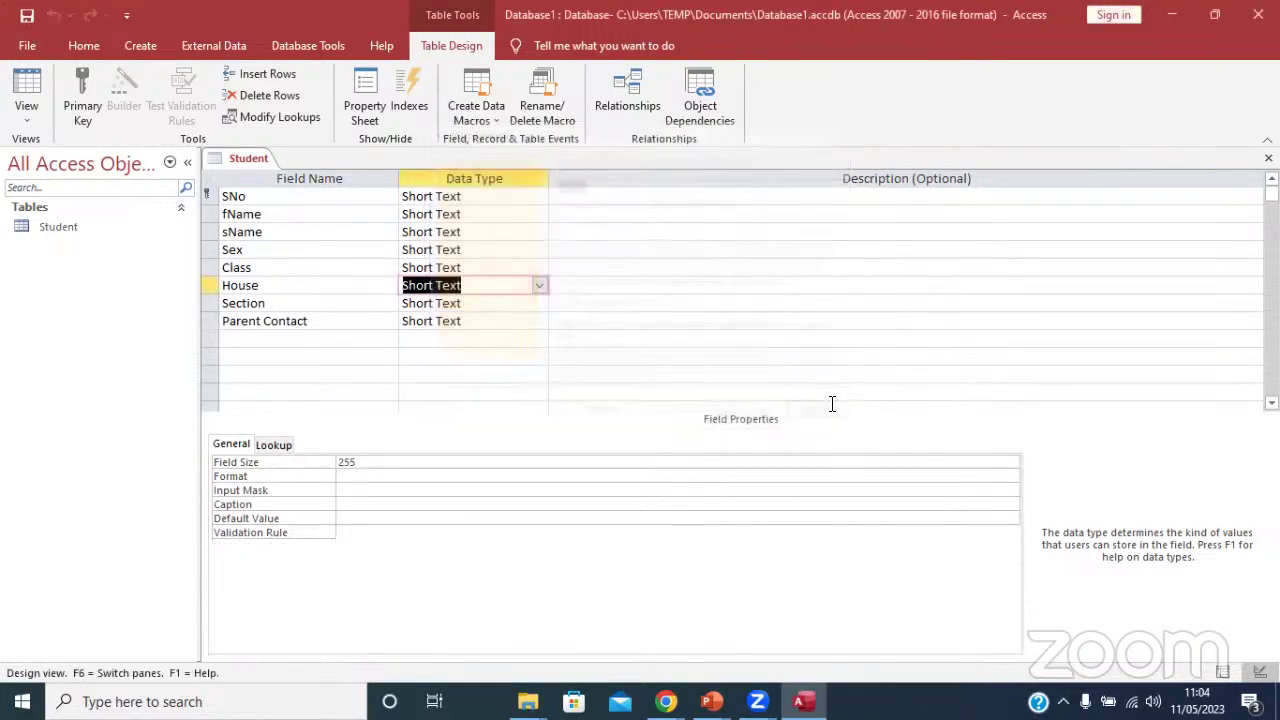
{"action": "left_click", "coordinate": [420, 267]}
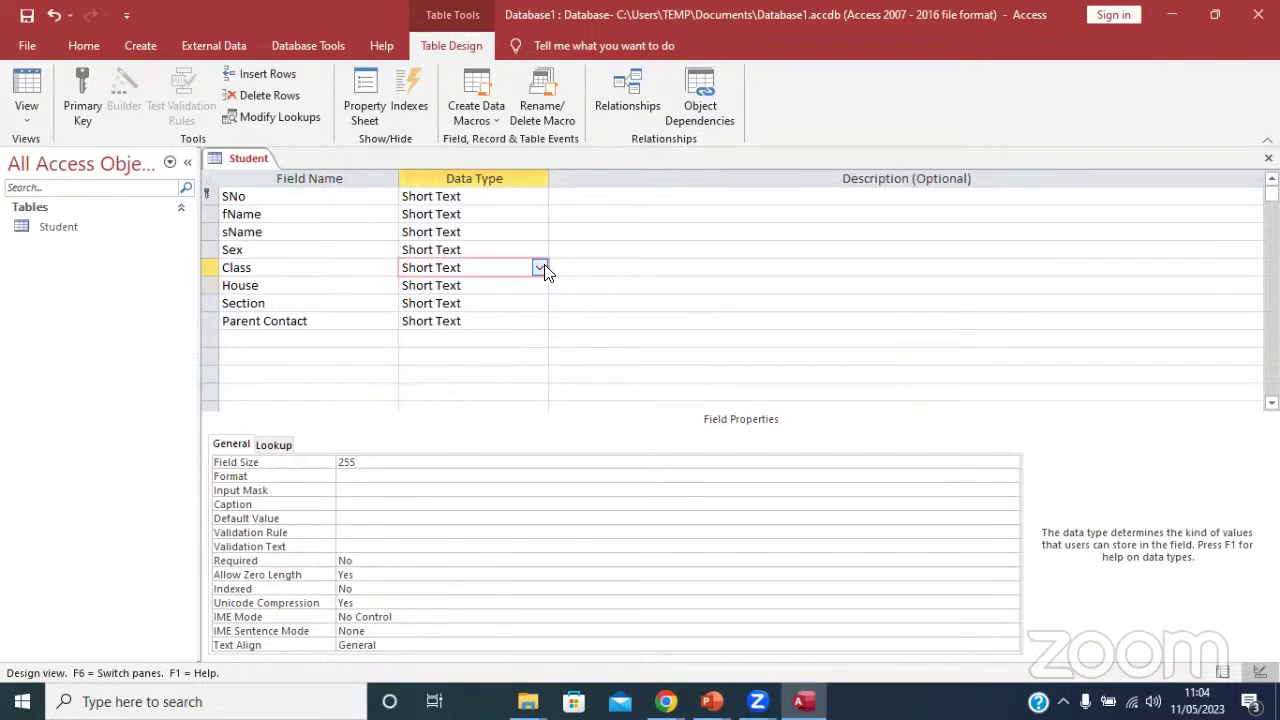
Start a Lookup Wizard for Class using manually typed values.
{"action": "left_click", "coordinate": [541, 268]}
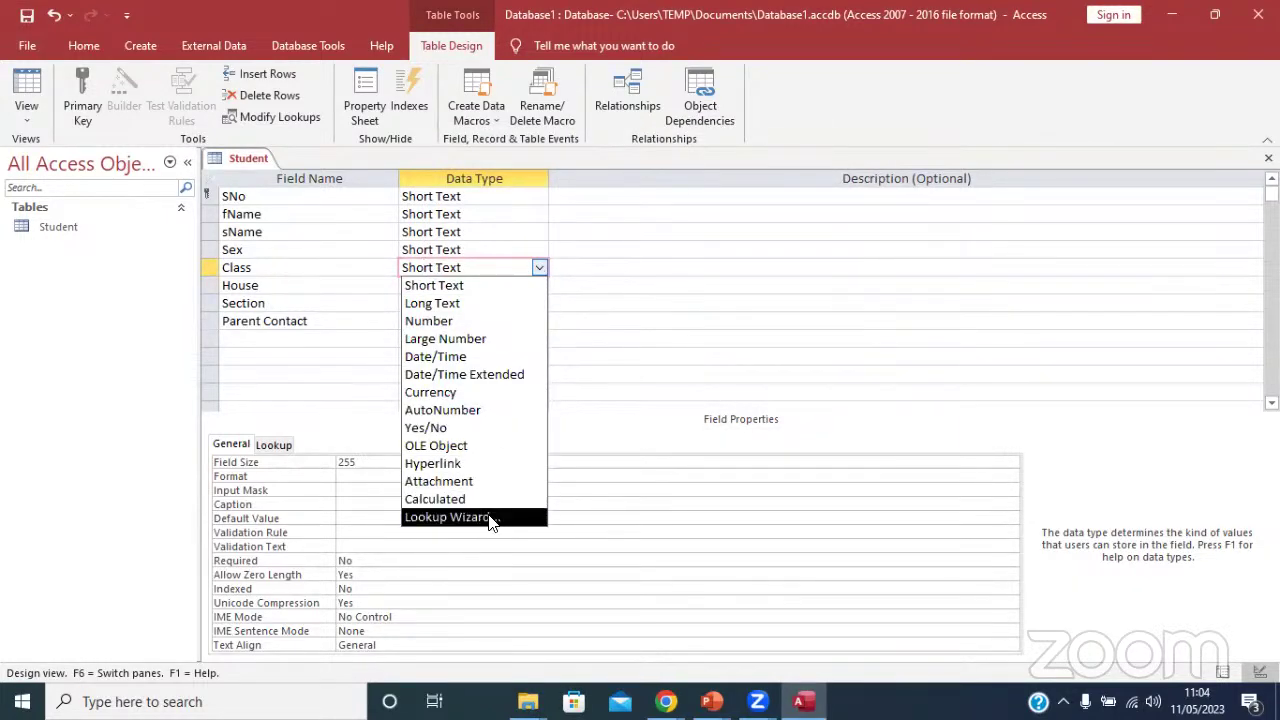
{"action": "left_click", "coordinate": [490, 518]}
{"action": "left_click", "coordinate": [564, 256]}
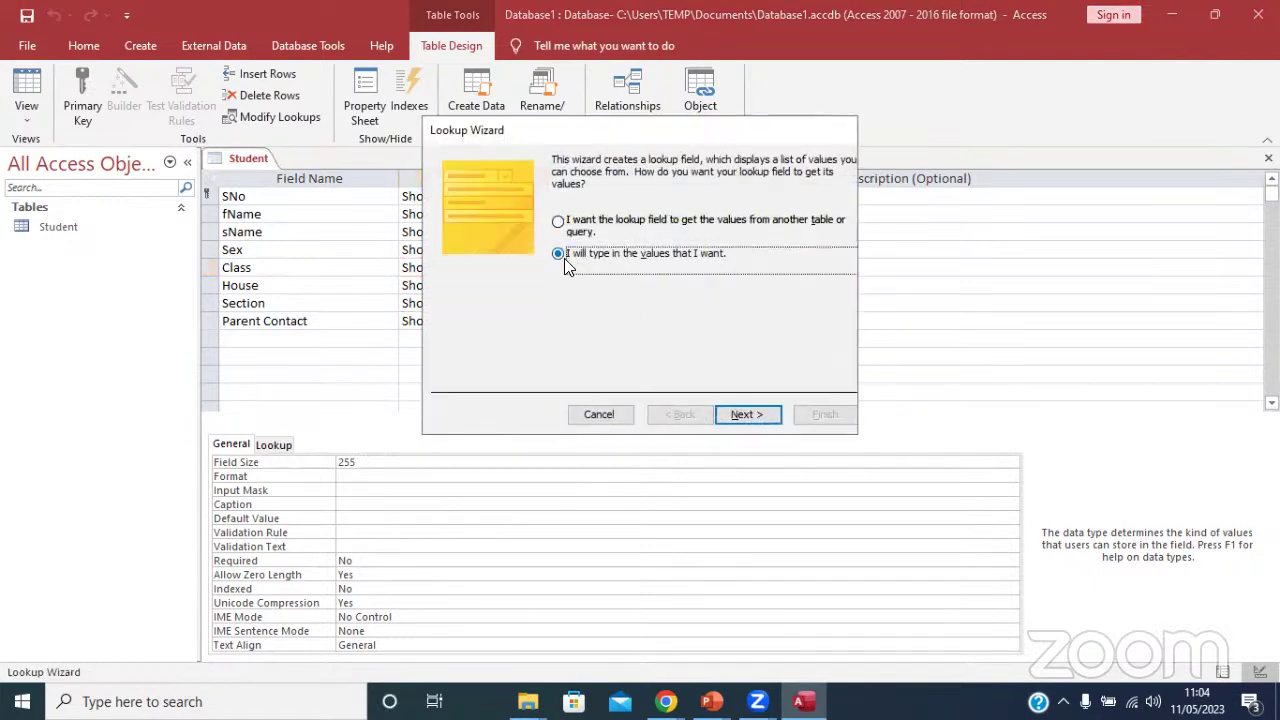
{"action": "left_click", "coordinate": [752, 414]}
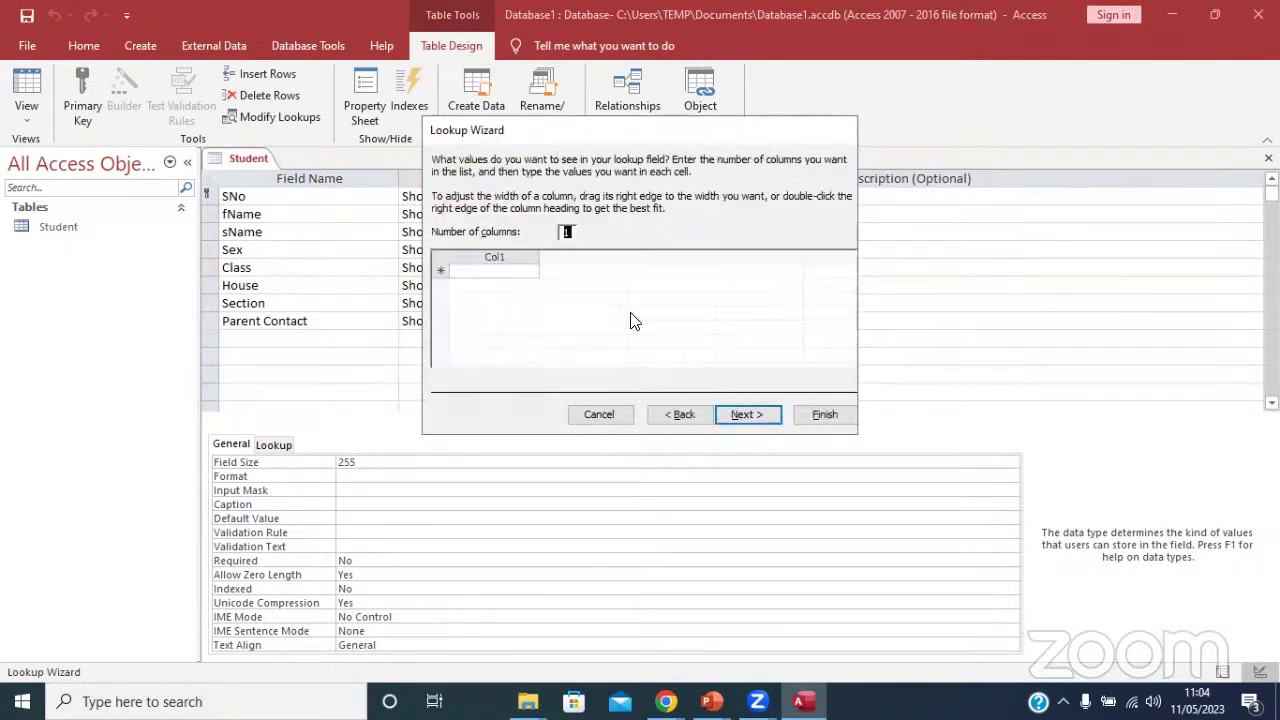
{"action": "left_click", "coordinate": [525, 270]}
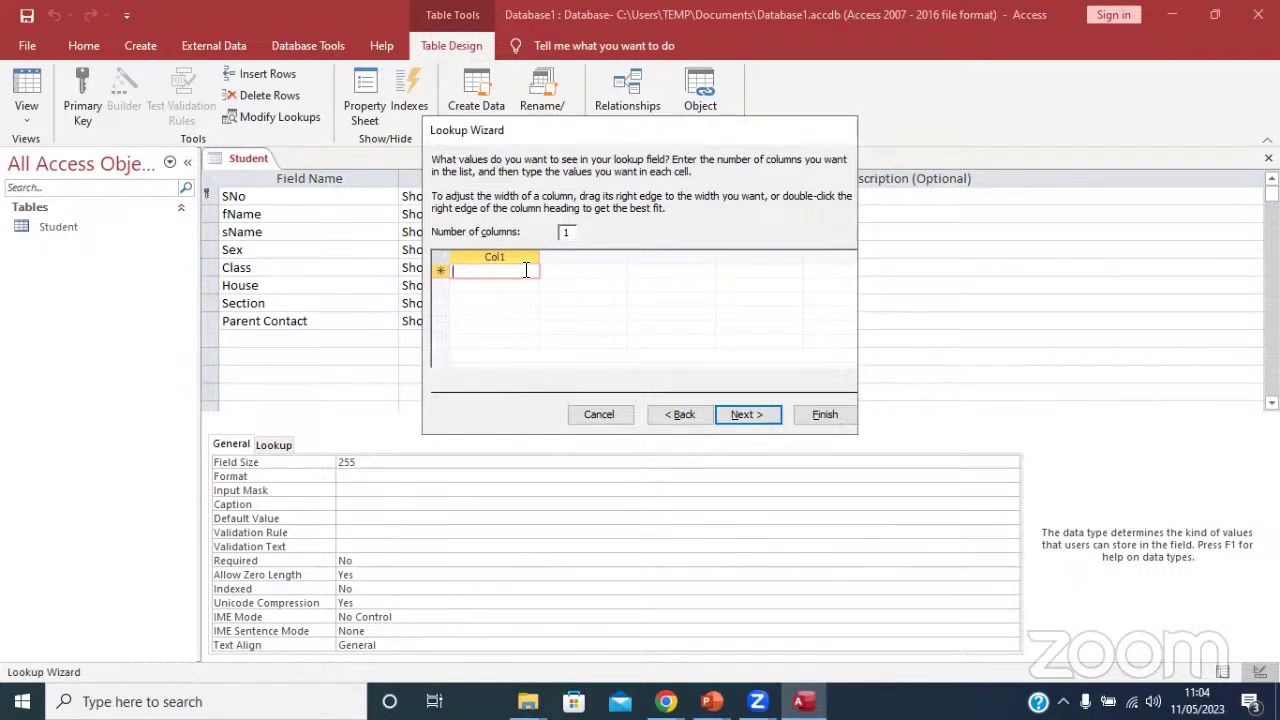
Enter the class values S1 through S6 in Col1.
{"action": "key", "text": "Caps_Lock"}
{"action": "type", "text": "S1"}
{"action": "key", "text": "Return"}
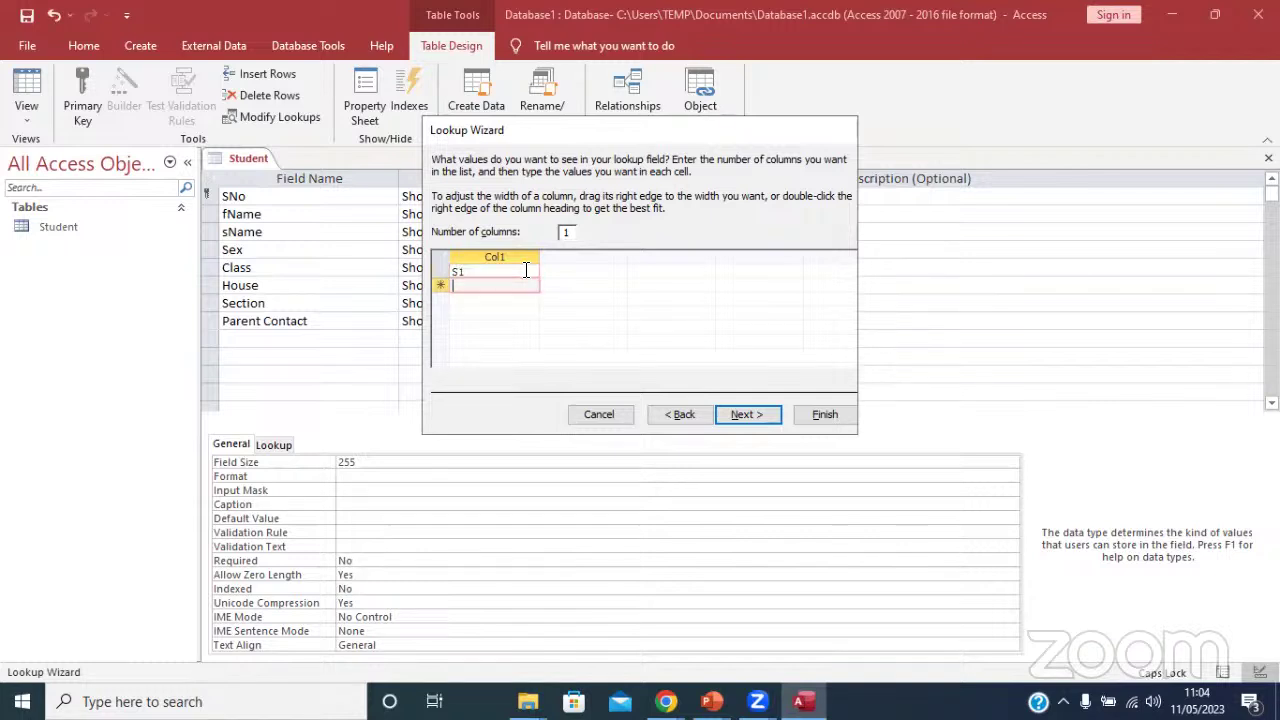
{"action": "type", "text": "S2"}
{"action": "key", "text": "Return"}
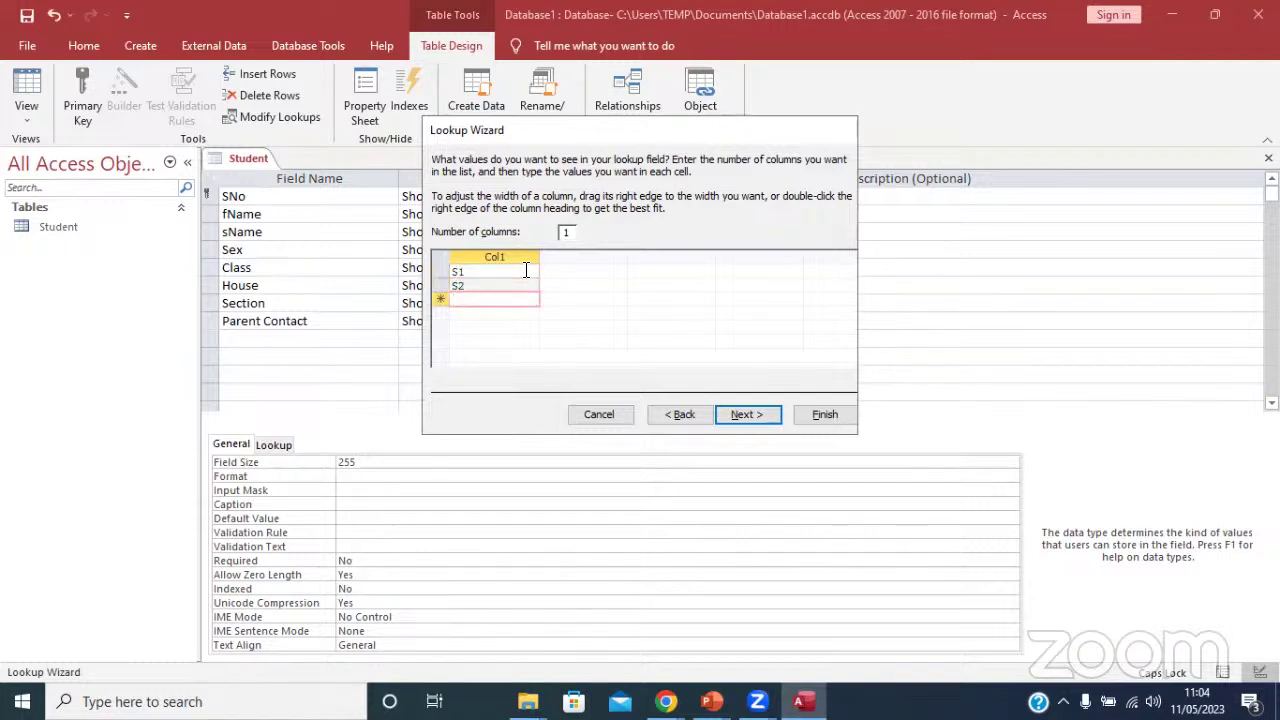
{"action": "type", "text": "S3"}
{"action": "key", "text": "Return"}
{"action": "type", "text": "S4"}
{"action": "key", "text": "Return"}
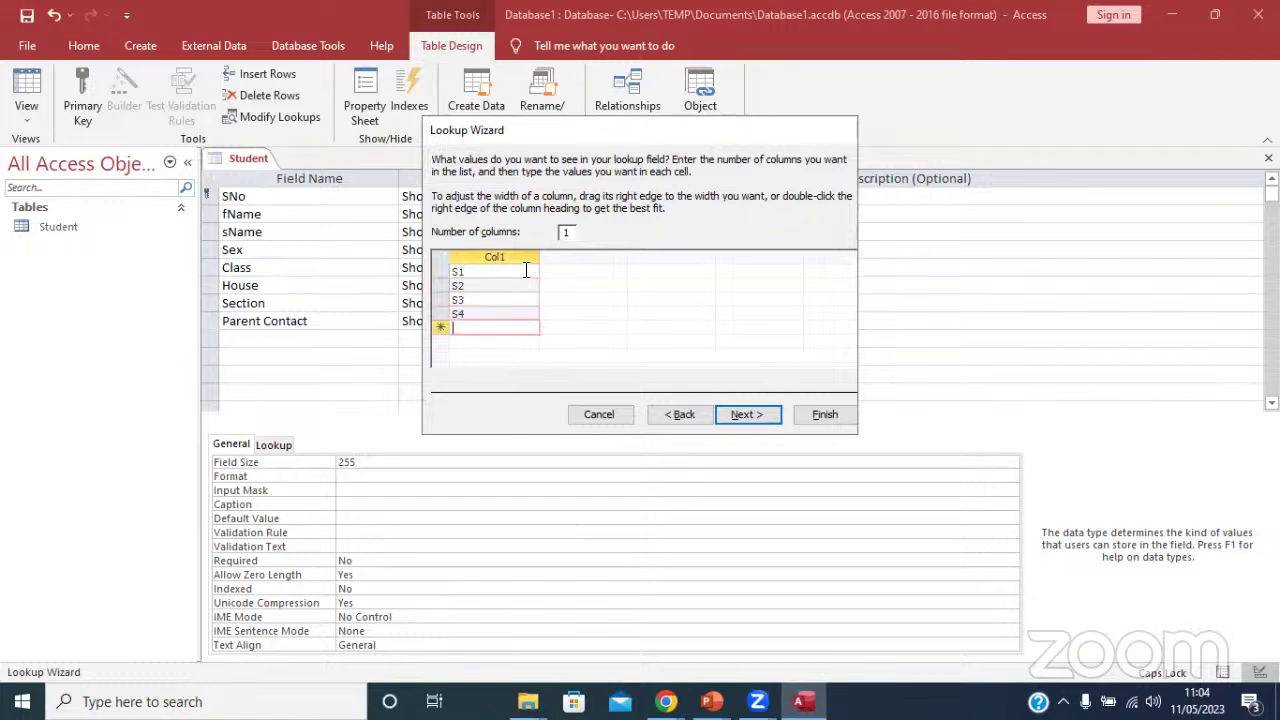
{"action": "type", "text": "S5s6"}
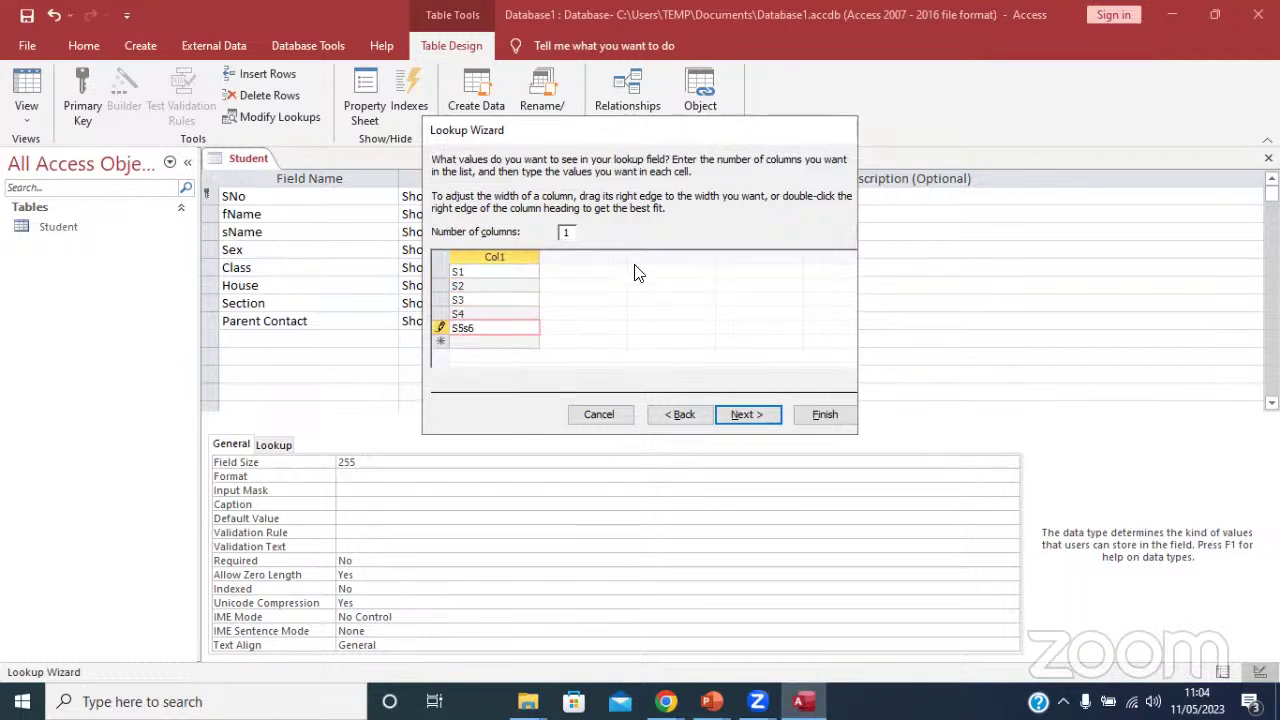
{"action": "key", "text": "BackSpace"}
{"action": "key", "text": "Return"}
{"action": "type", "text": "s6"}
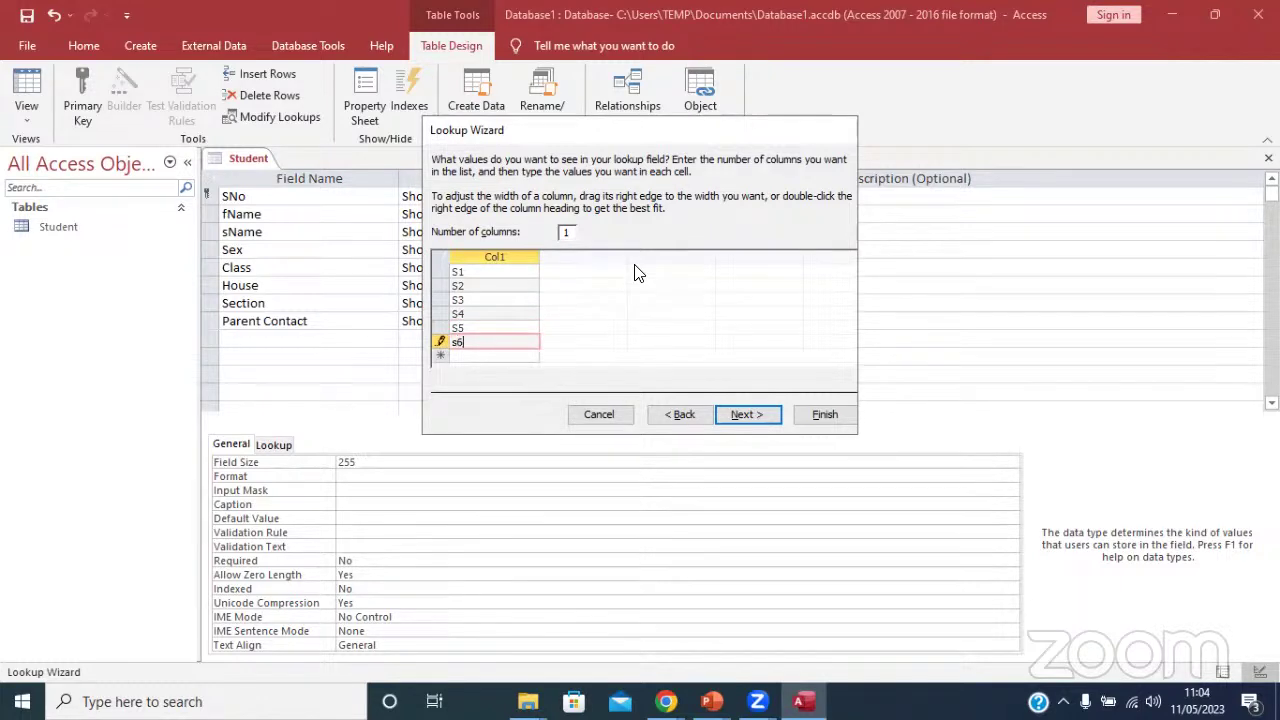
Finish the Class lookup and save the Student table design.
{"action": "left_click", "coordinate": [750, 418]}
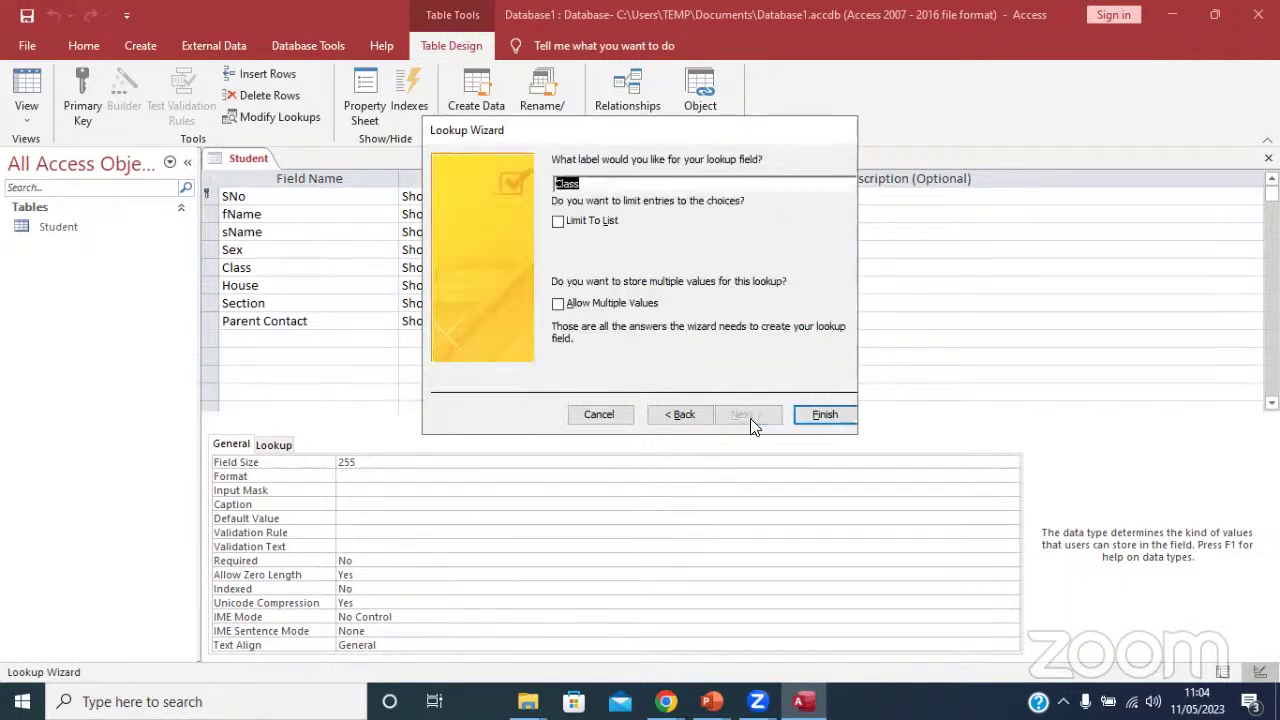
{"action": "left_click", "coordinate": [828, 414]}
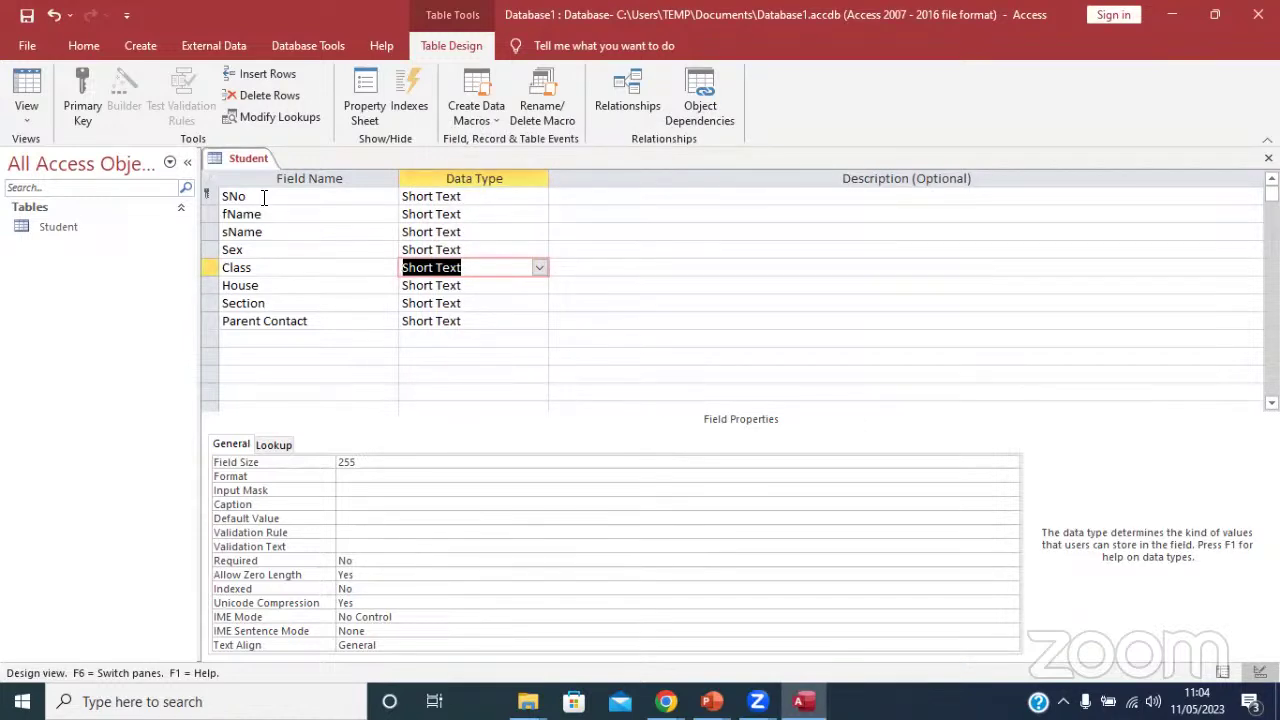
{"action": "left_click", "coordinate": [27, 15]}
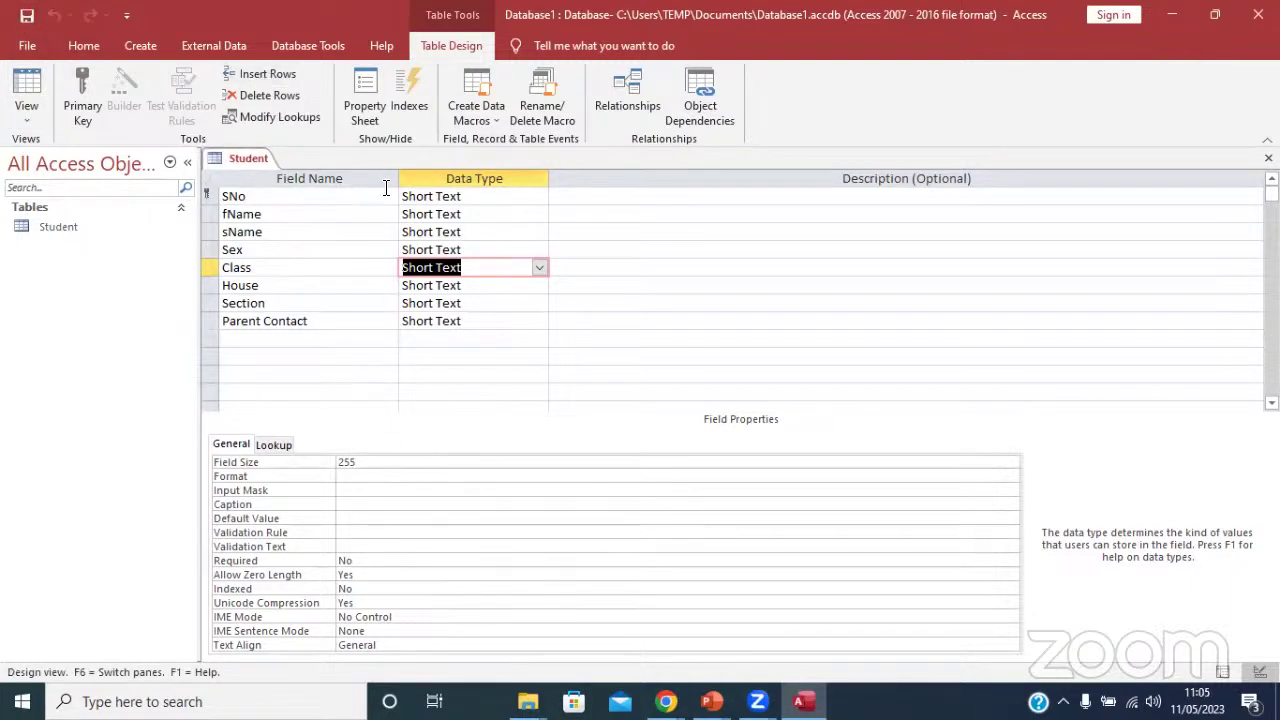
Close the Student table design.
{"action": "left_click", "coordinate": [416, 197]}
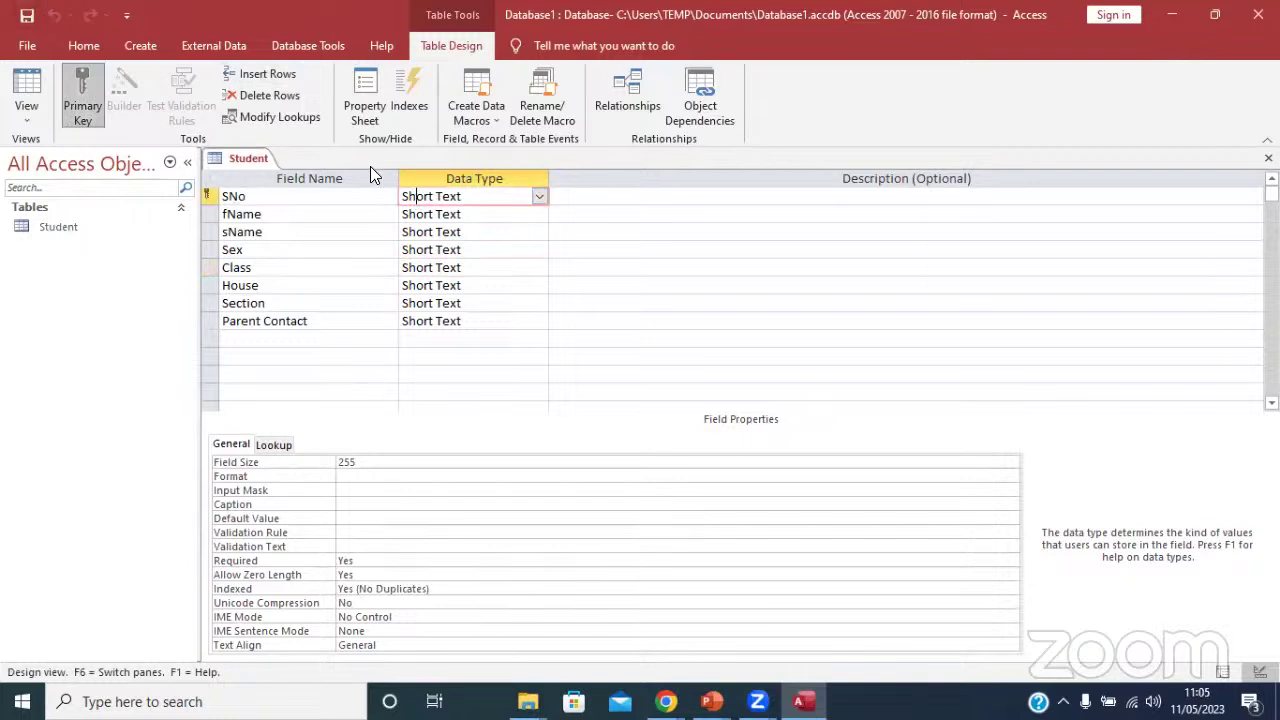
{"action": "right_click", "coordinate": [252, 156]}
{"action": "left_click", "coordinate": [302, 190]}
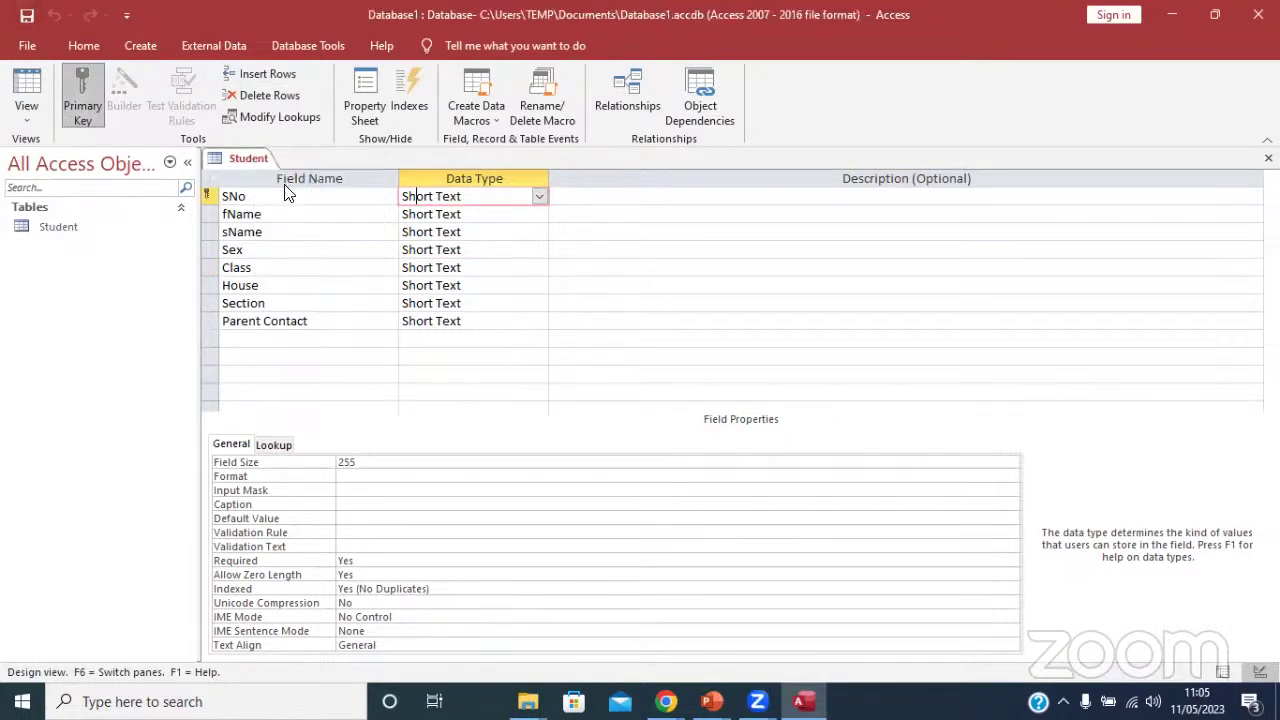
Create a new blank table named Results and open it in Design View.
{"action": "left_click", "coordinate": [144, 46]}
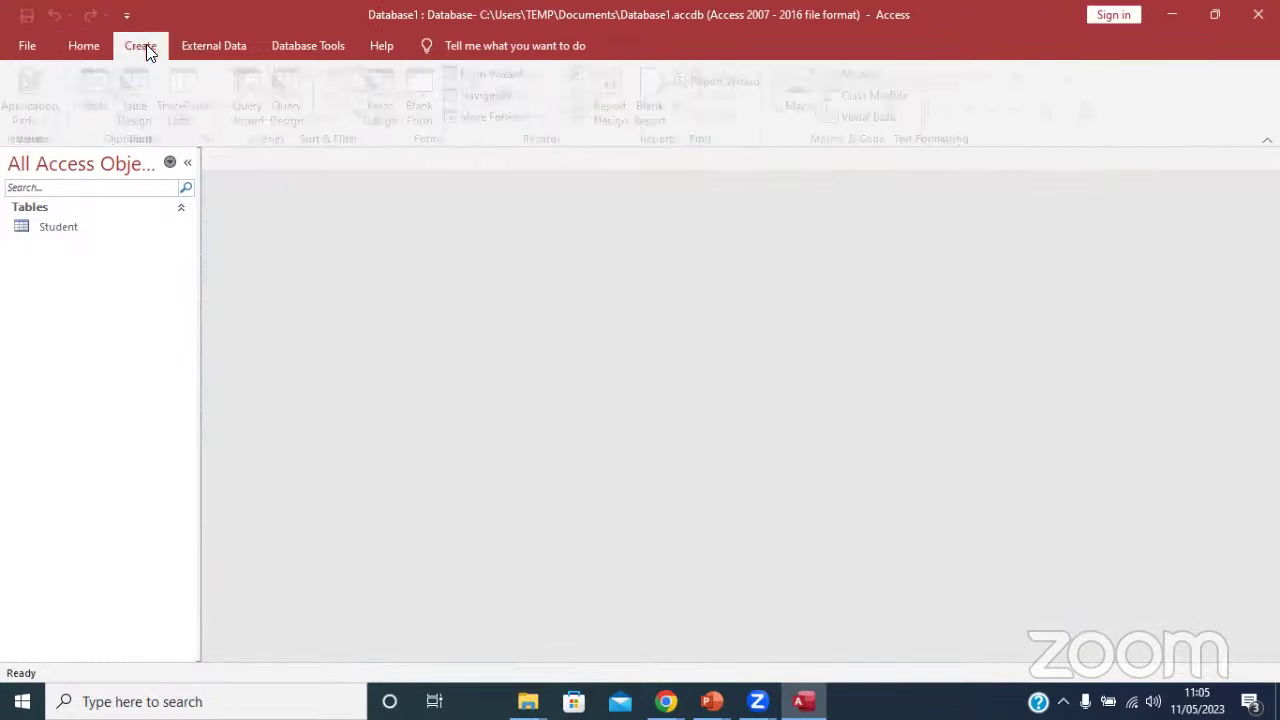
{"action": "left_click", "coordinate": [103, 103]}
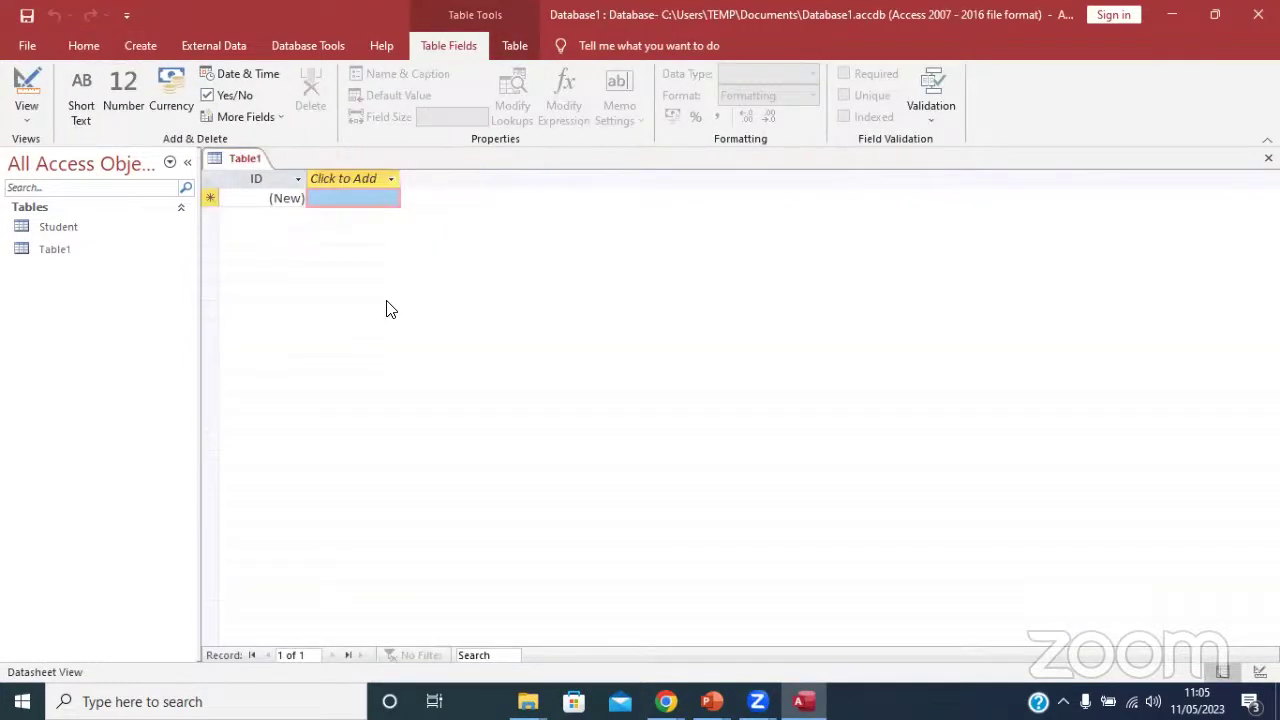
{"action": "left_click", "coordinate": [17, 82]}
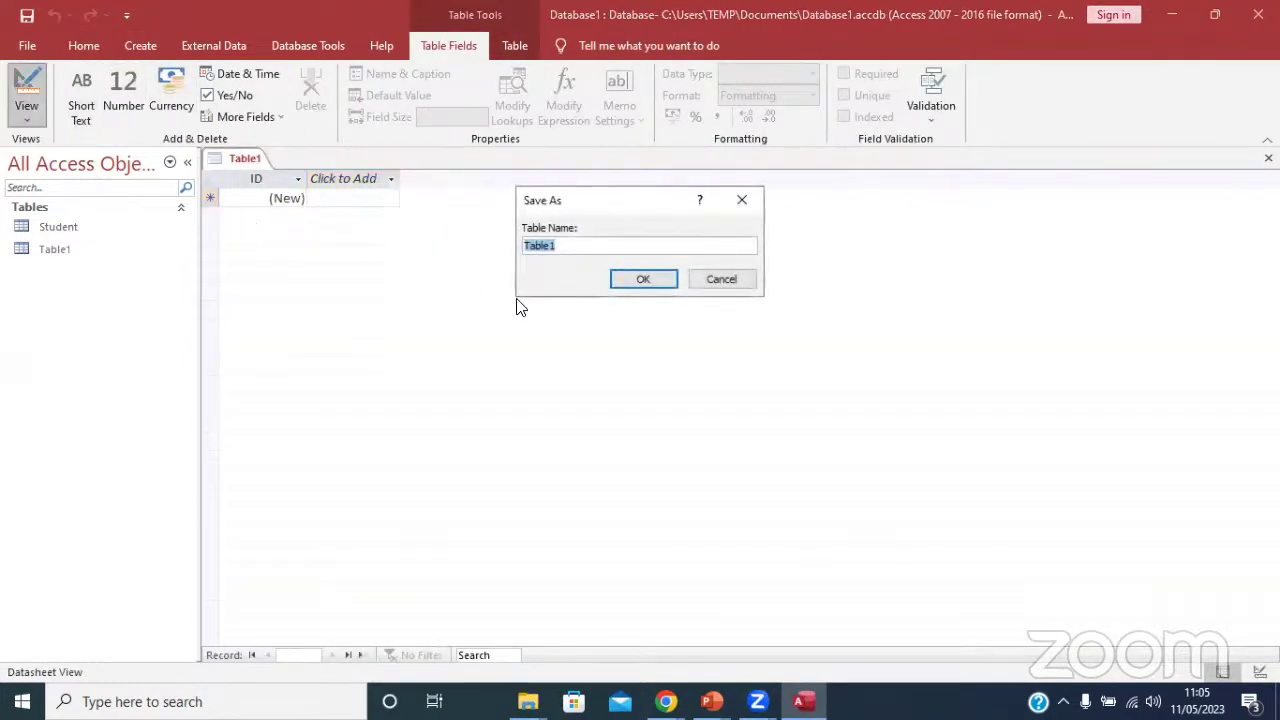
{"action": "type", "text": "Results"}
{"action": "left_click", "coordinate": [651, 278]}
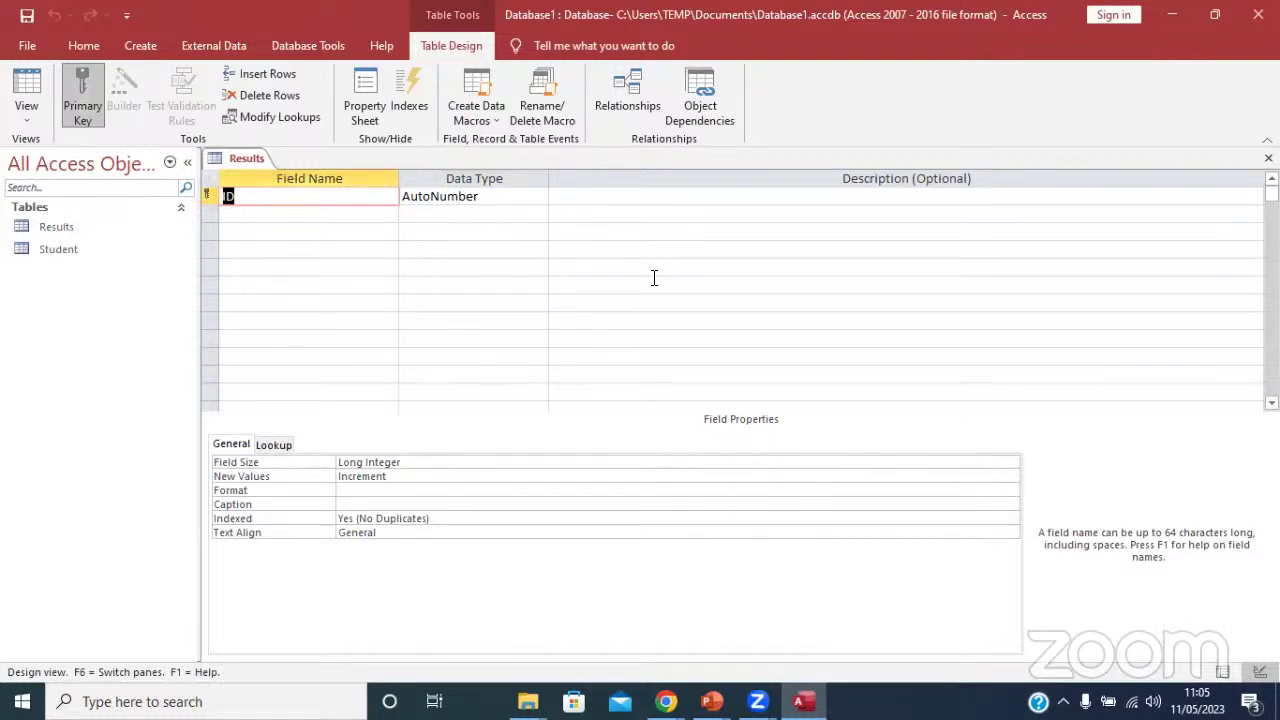
Rename the Results table's ID field to Rid.
{"action": "type", "text": "RID"}
{"action": "key", "text": "BackSpace"}
{"action": "key", "text": "BackSpace"}
{"action": "key", "text": "Caps_Lock"}
{"action": "type", "text": "ID"}
{"action": "key", "text": "BackSpace"}
{"action": "key", "text": "BackSpace"}
{"action": "key", "text": "Caps_Lock"}
{"action": "type", "text": "id"}
{"action": "left_click", "coordinate": [269, 214]}
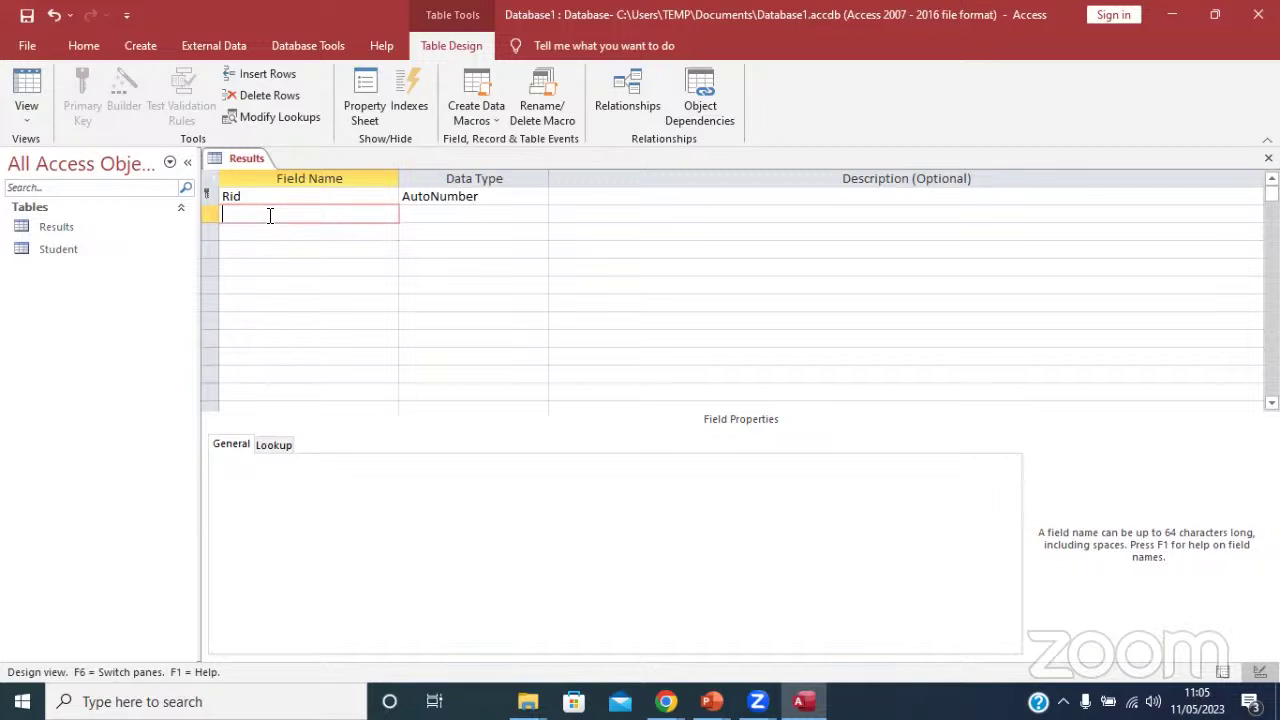
Add Subject and Mark as Short Text fields below Rid.
{"action": "type", "text": "Subject"}
{"action": "left_click", "coordinate": [269, 233]}
{"action": "left_click", "coordinate": [469, 215]}
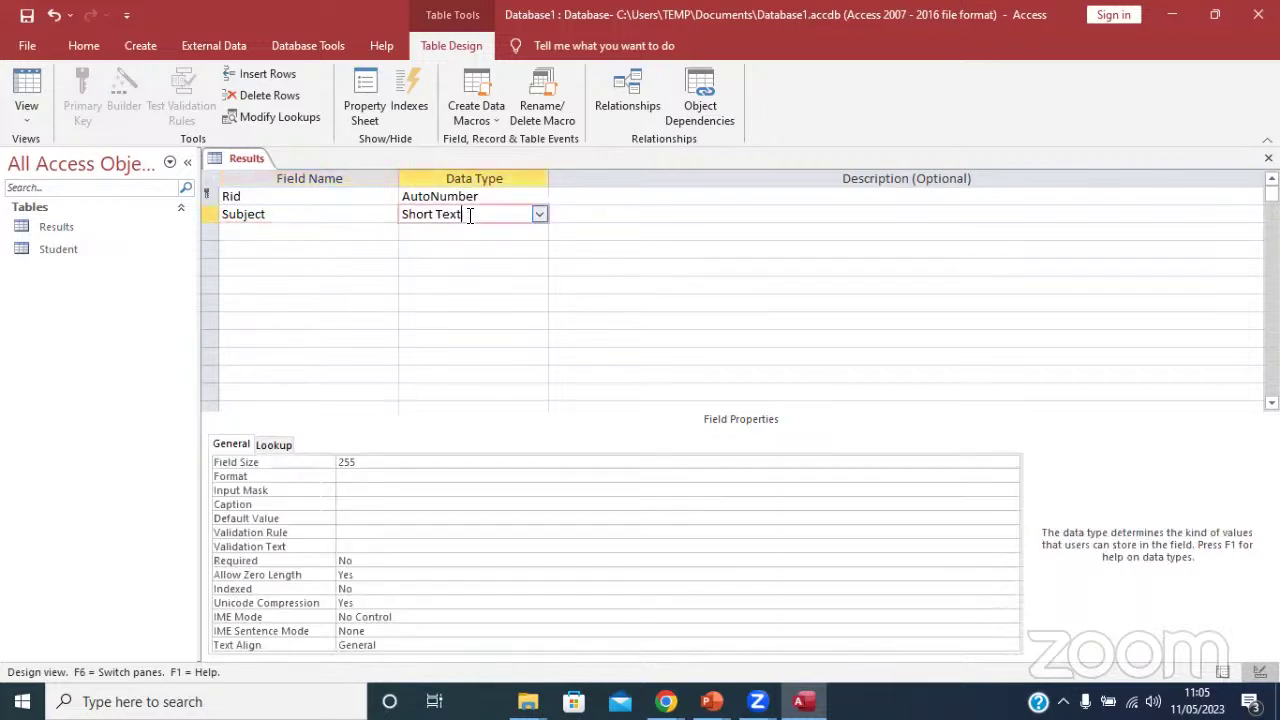
{"action": "left_click", "coordinate": [316, 228]}
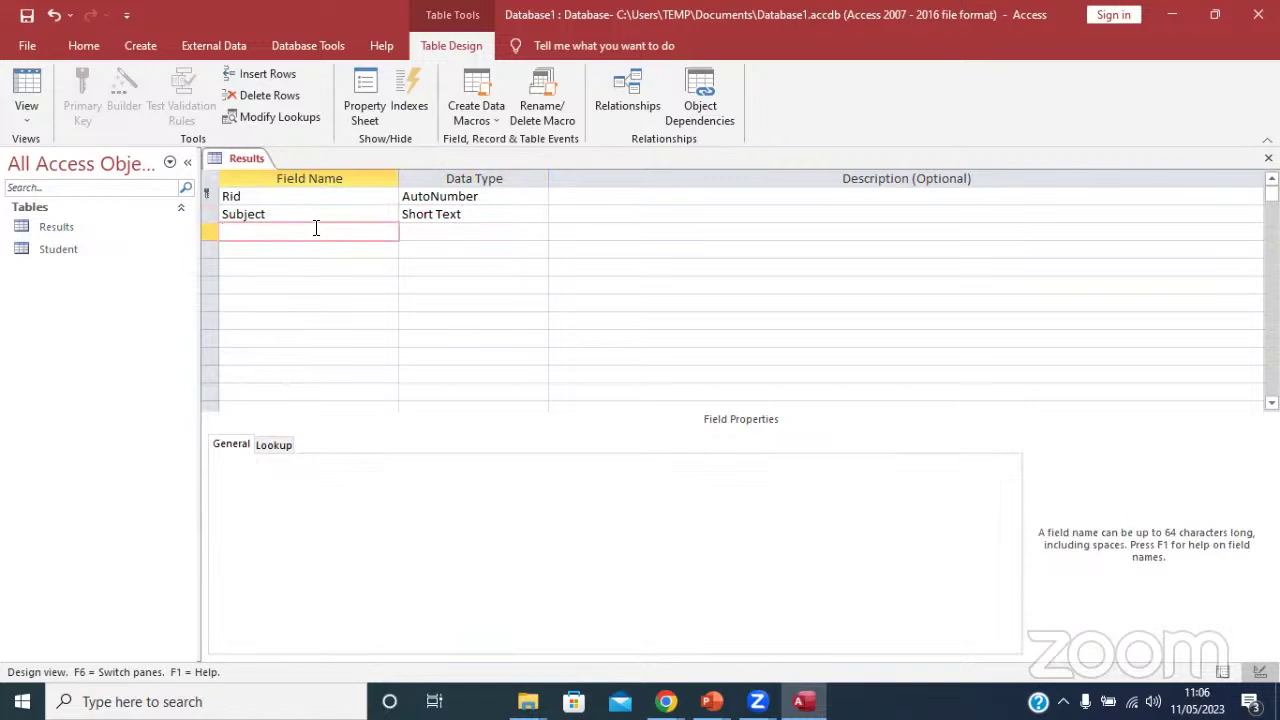
{"action": "type", "text": "Mark"}
{"action": "left_click", "coordinate": [500, 227]}
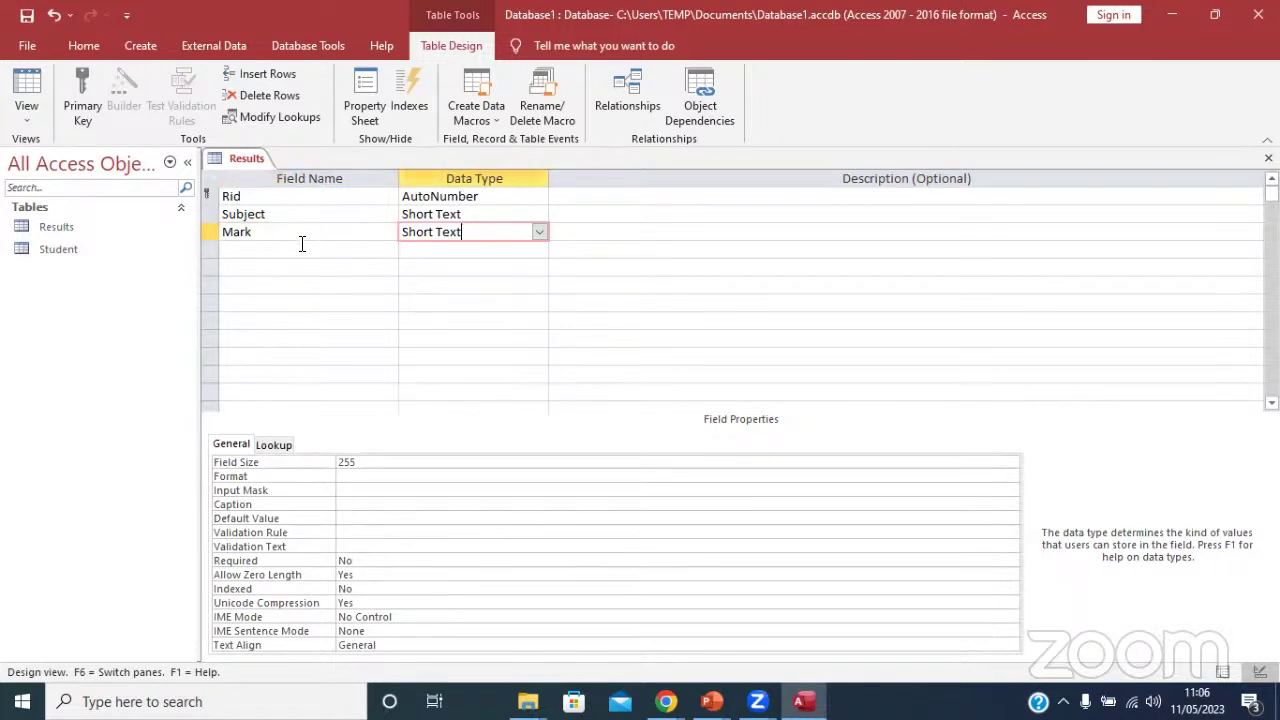
Add a fourth field named TeacherID with Short Text data type.
{"action": "left_click", "coordinate": [251, 250]}
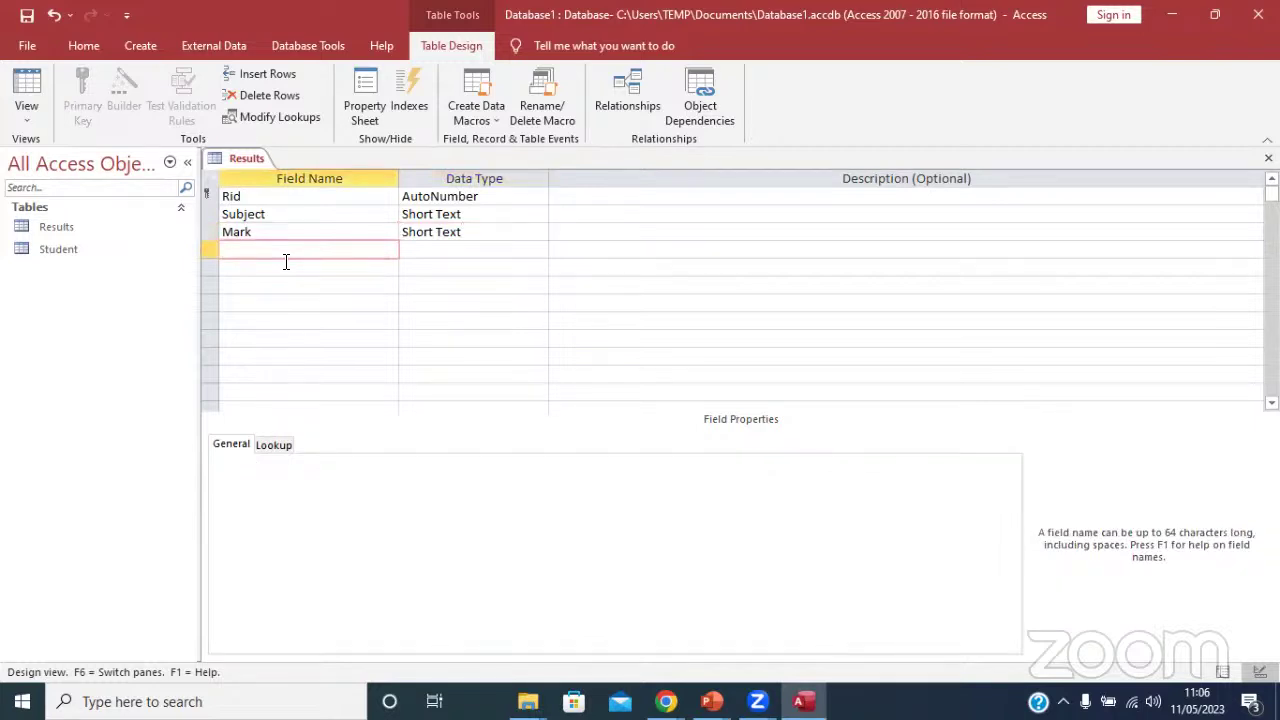
{"action": "type", "text": "Teacher"}
{"action": "left_click", "coordinate": [450, 248]}
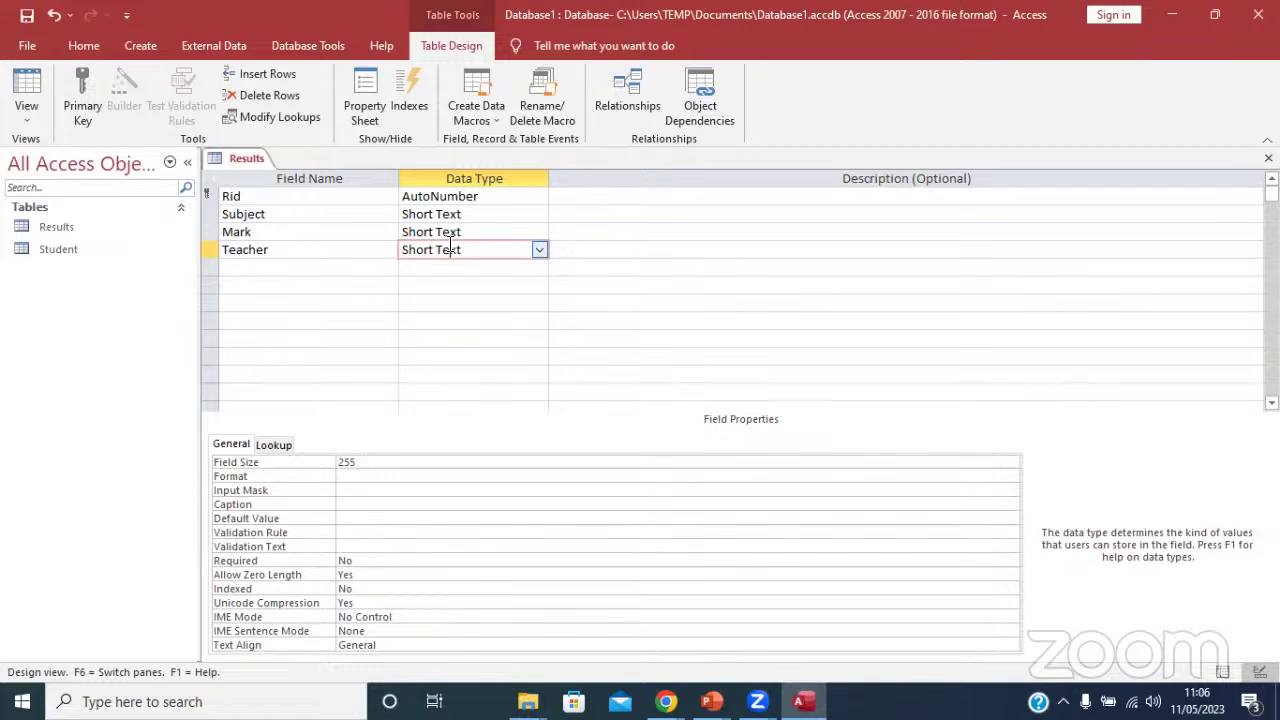
{"action": "left_click", "coordinate": [287, 256]}
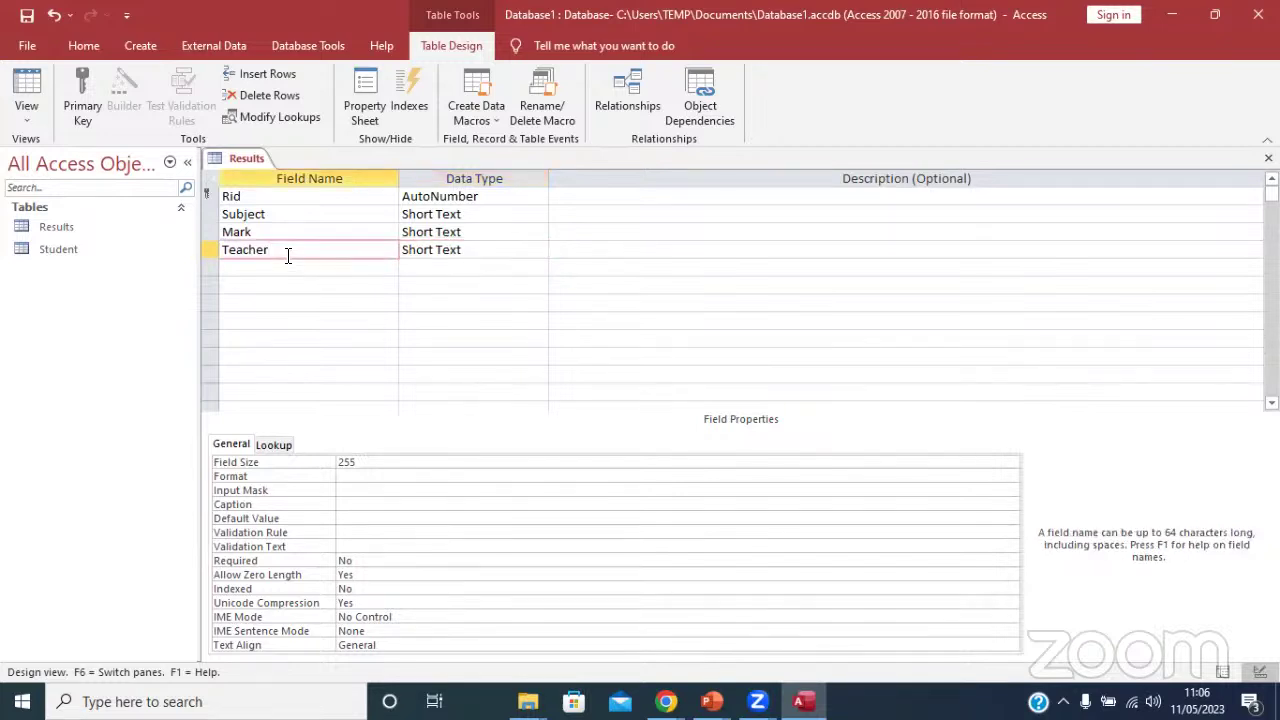
{"action": "type", "text": "ID"}
{"action": "left_click", "coordinate": [276, 232]}
{"action": "left_click", "coordinate": [297, 251]}
{"action": "left_click", "coordinate": [456, 251]}
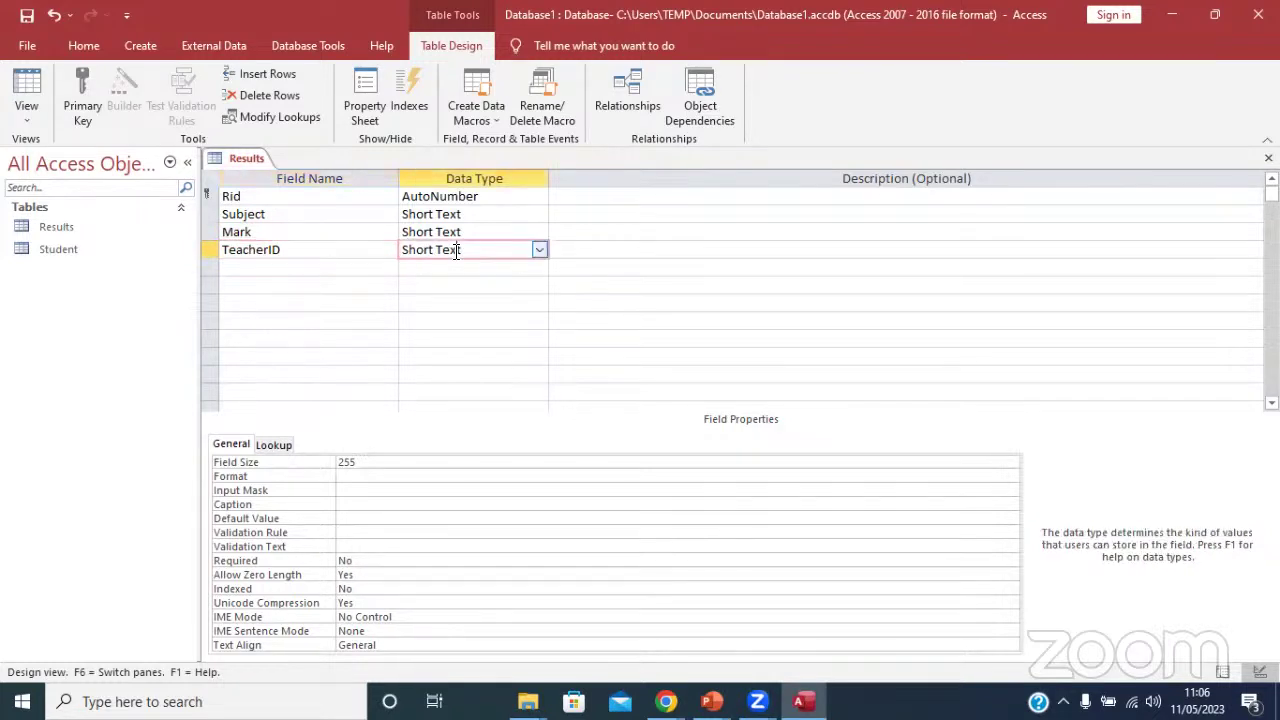
{"action": "left_click", "coordinate": [290, 255]}
{"action": "left_click", "coordinate": [447, 250]}
Review the Rid primary key and Mark rows, then bring the course outline PDF forward.
{"action": "left_click", "coordinate": [316, 199]}
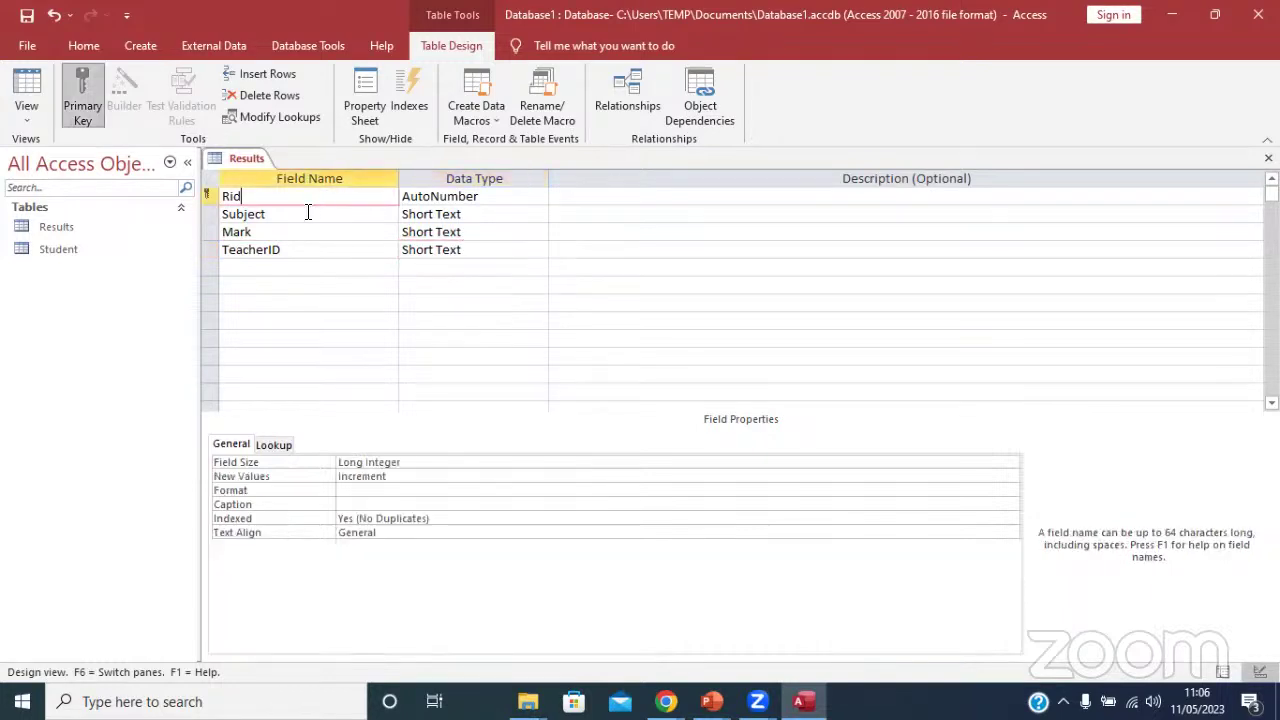
{"action": "left_click", "coordinate": [280, 232]}
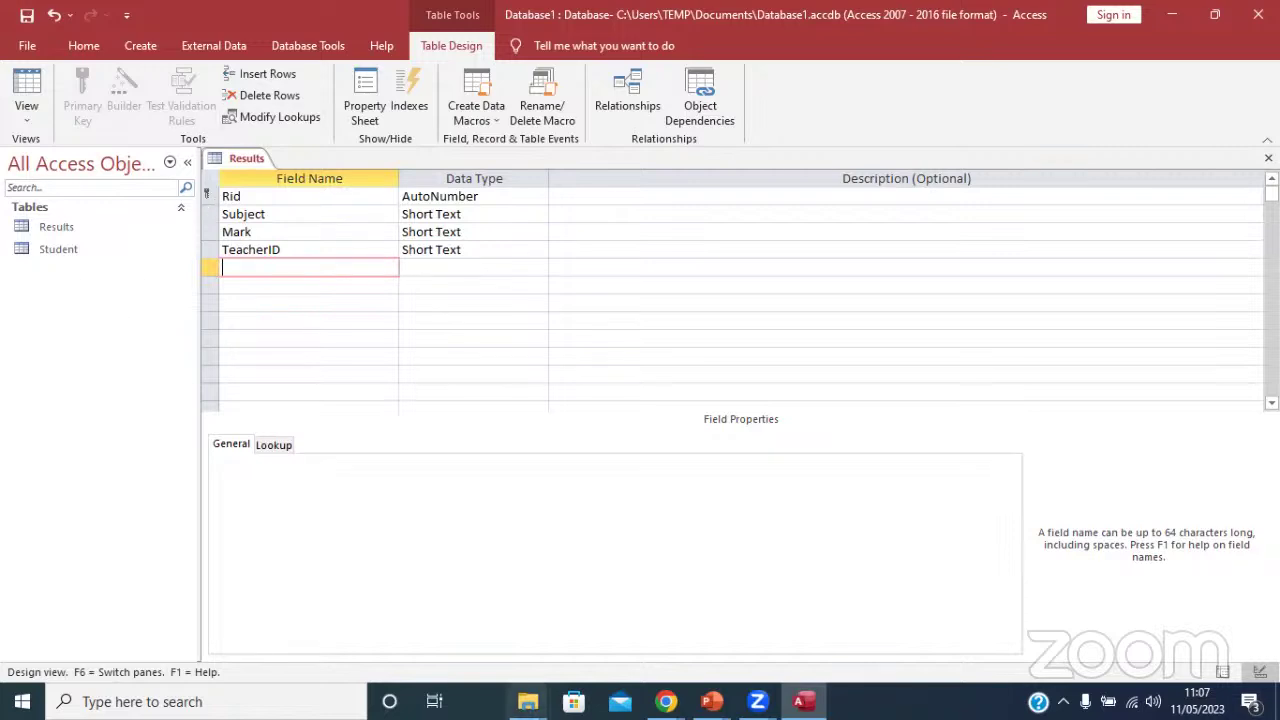
{"action": "mouse_move", "coordinate": [665, 701]}
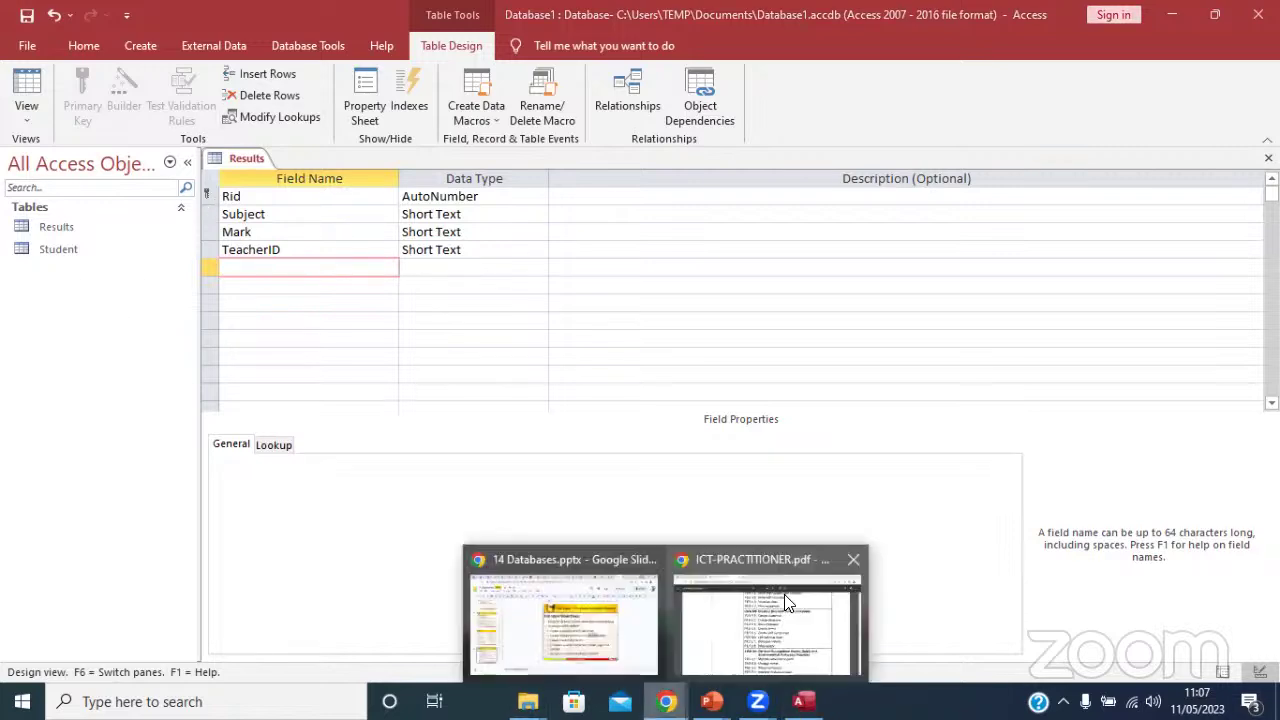
{"action": "left_click", "coordinate": [784, 594]}
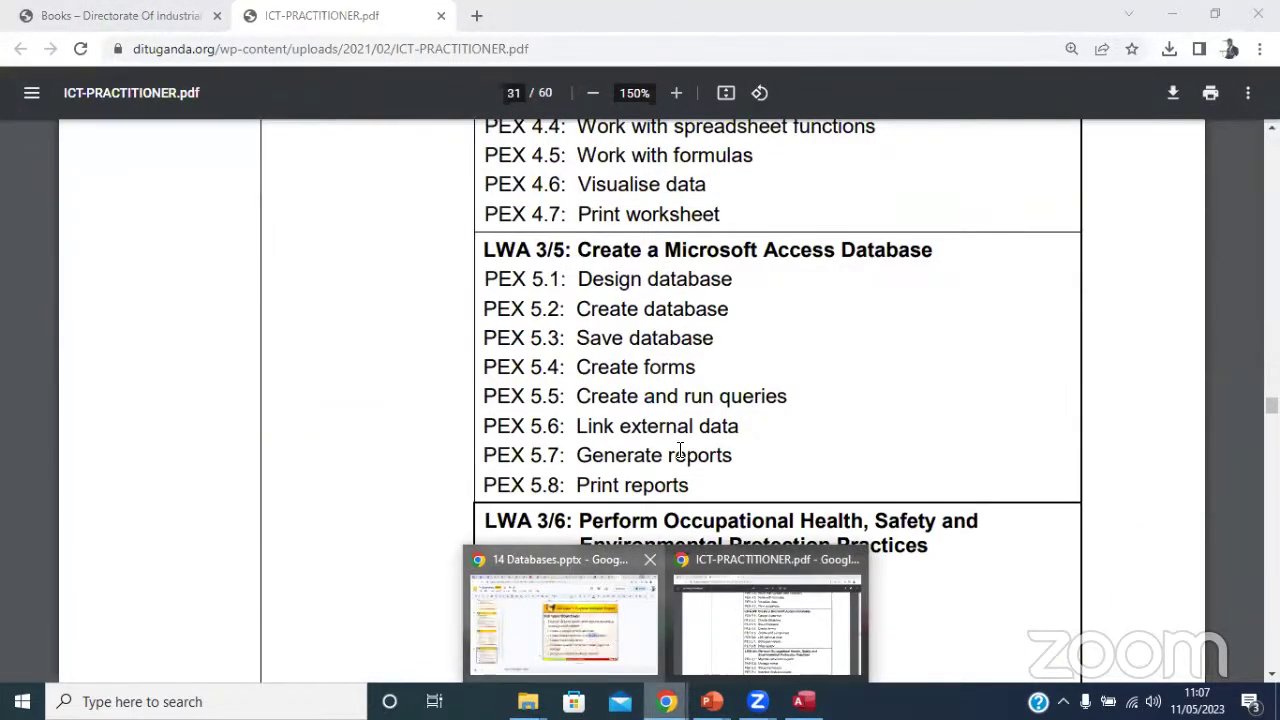
{"action": "left_click", "coordinate": [609, 624]}
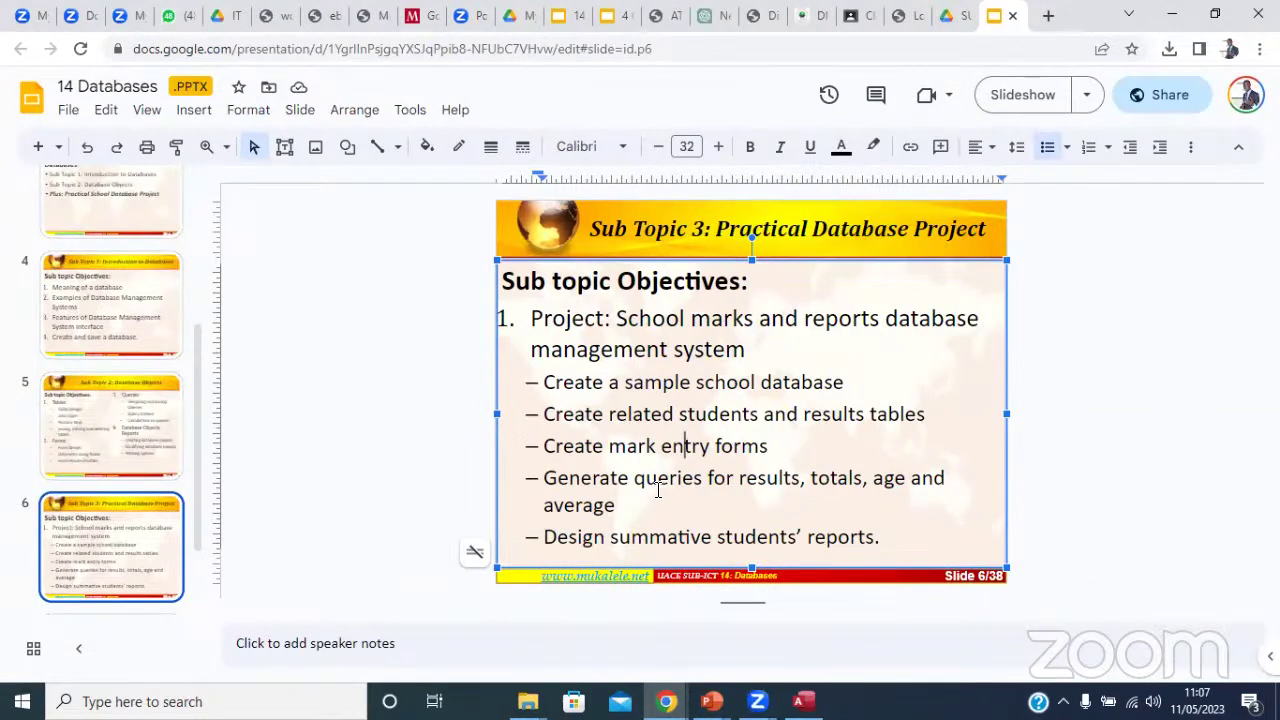
{"action": "left_click_drag", "start_coordinate": [646, 479], "coordinate": [916, 477]}
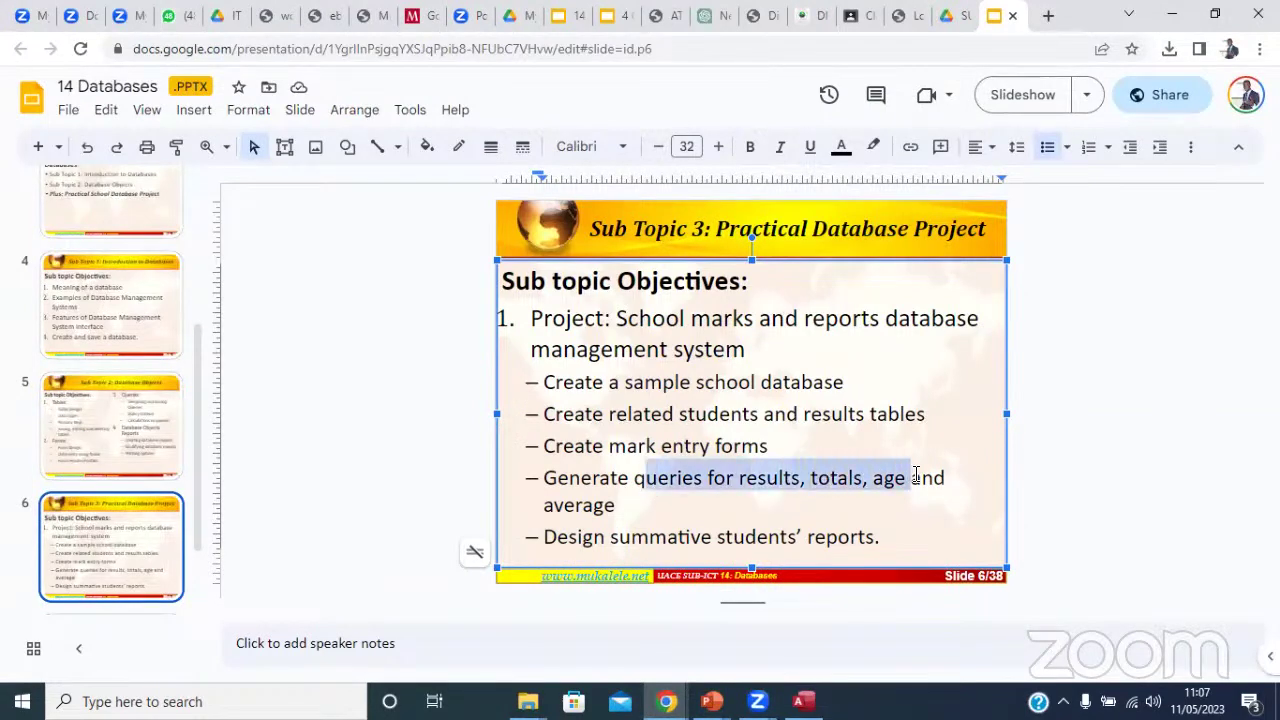
{"action": "left_click", "coordinate": [669, 538]}
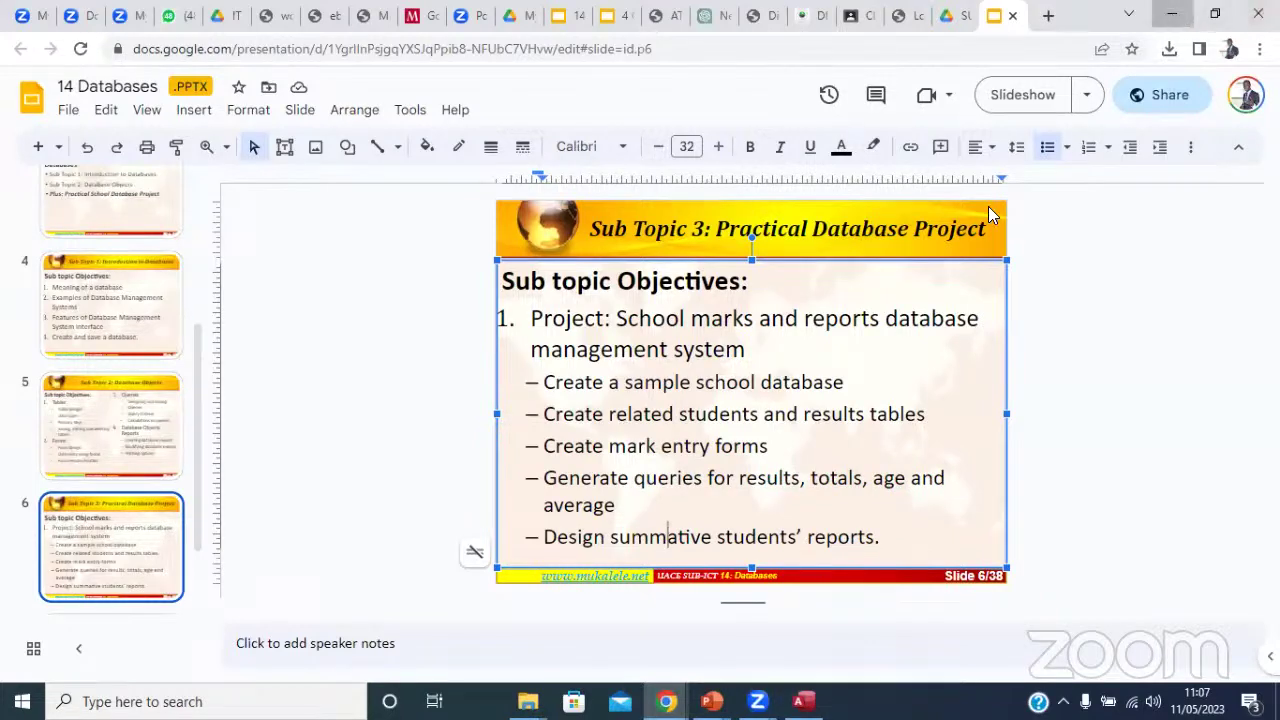
{"action": "left_click", "coordinate": [1169, 14]}
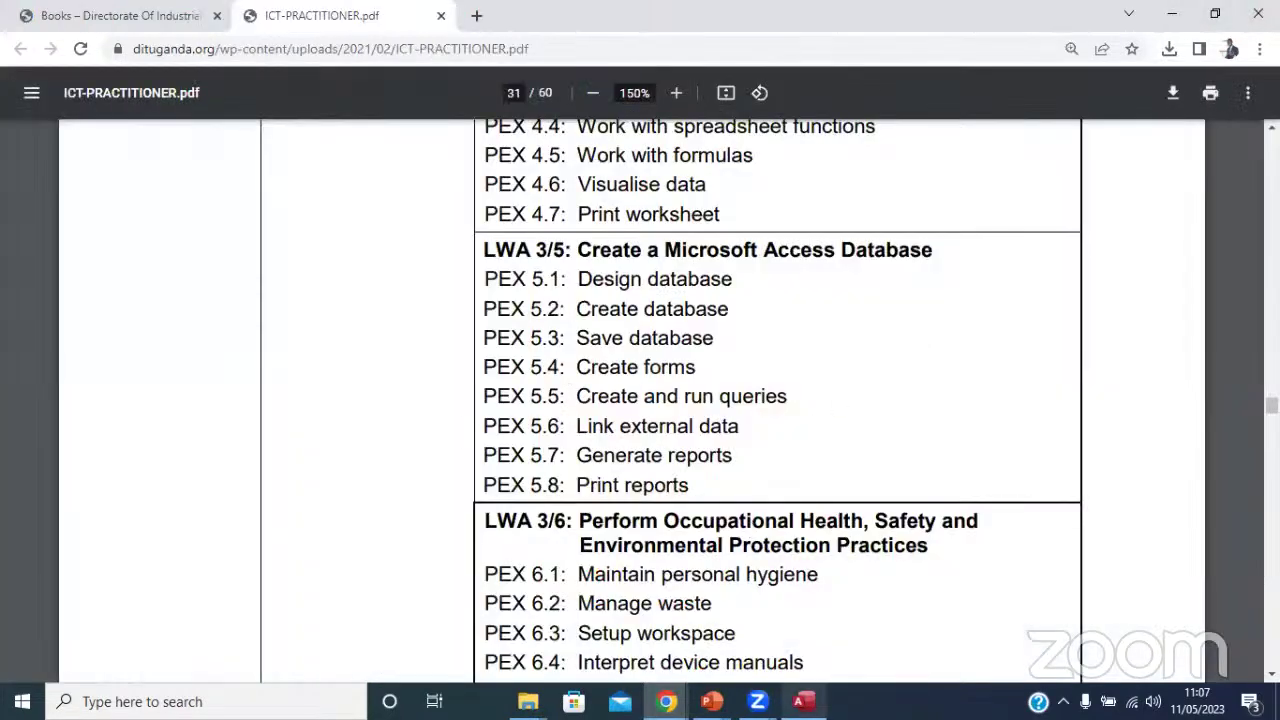
{"action": "left_click", "coordinate": [804, 701]}
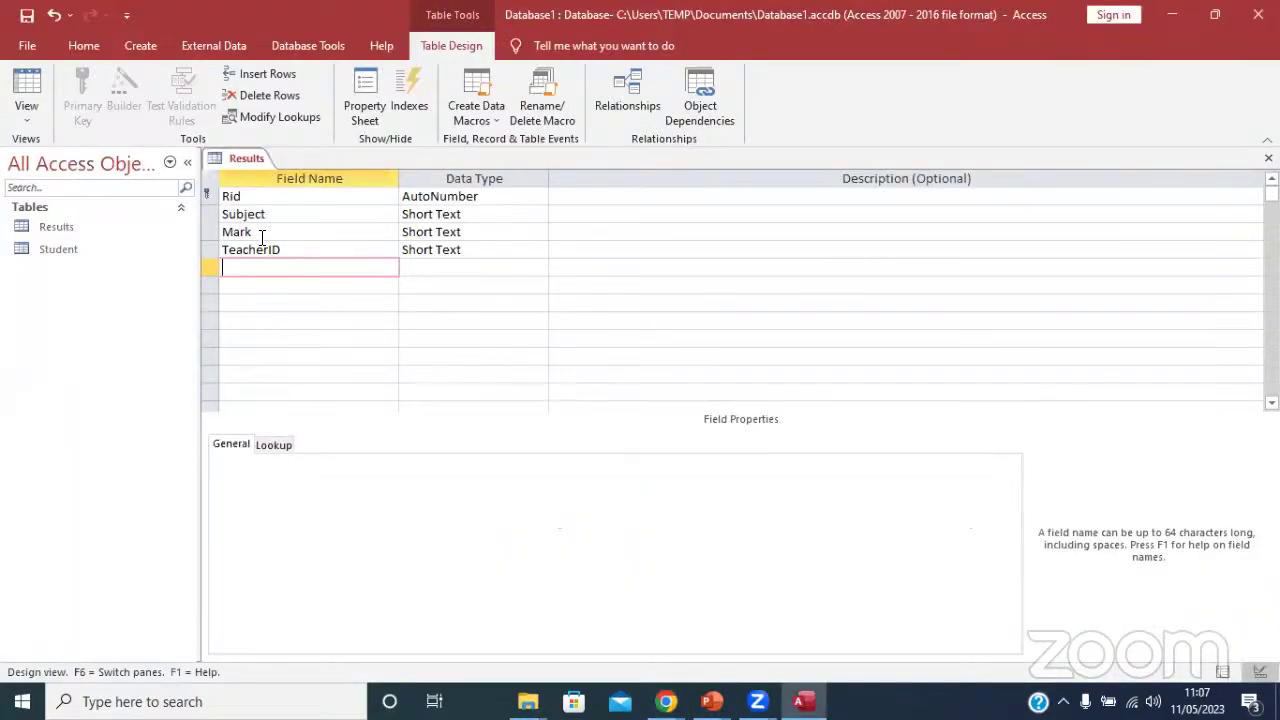
{"action": "left_click", "coordinate": [263, 246]}
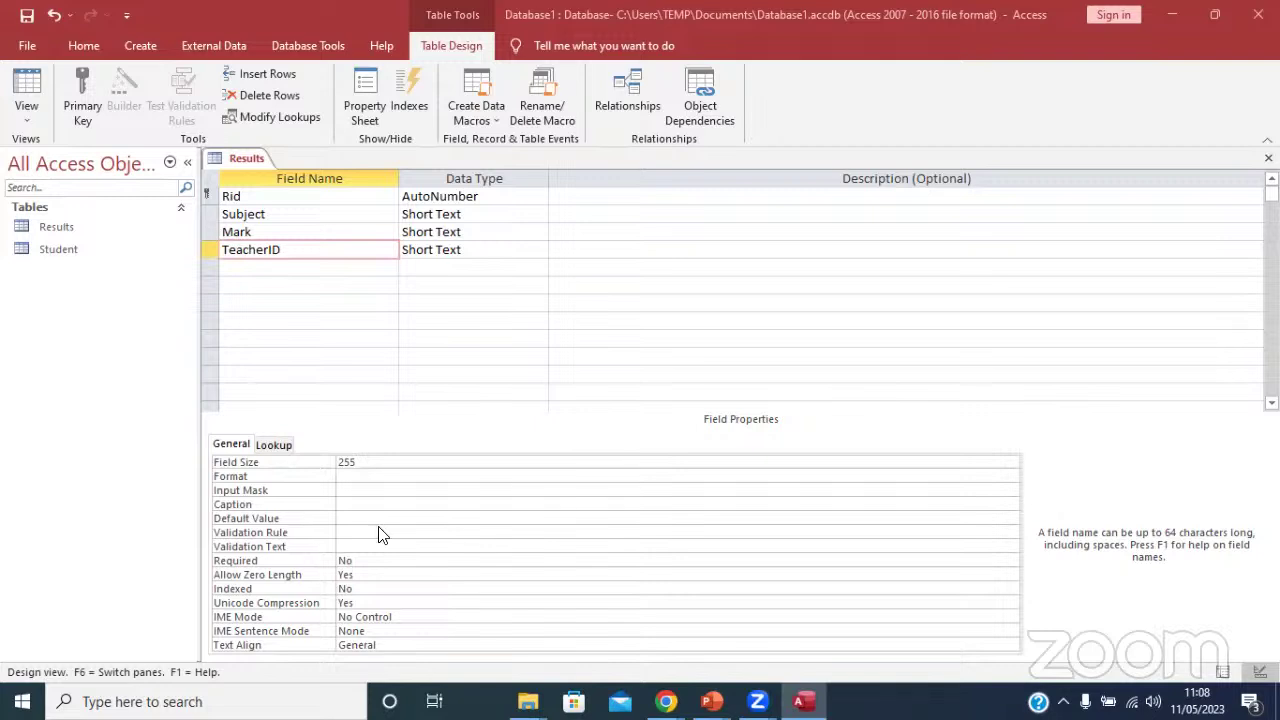
Save the Results design: Rid as AutoNumber, Subject, Mark and TeacherID as Short Text.
{"action": "left_click", "coordinate": [364, 288]}
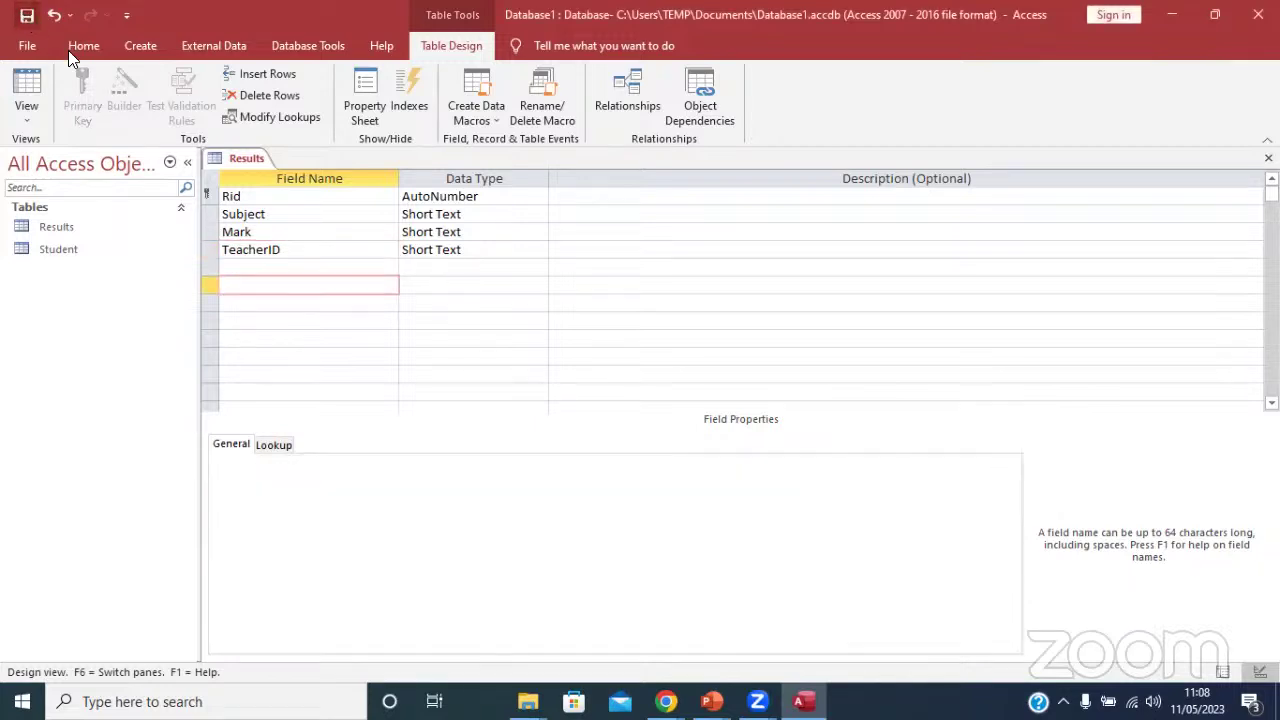
{"action": "left_click", "coordinate": [254, 154]}
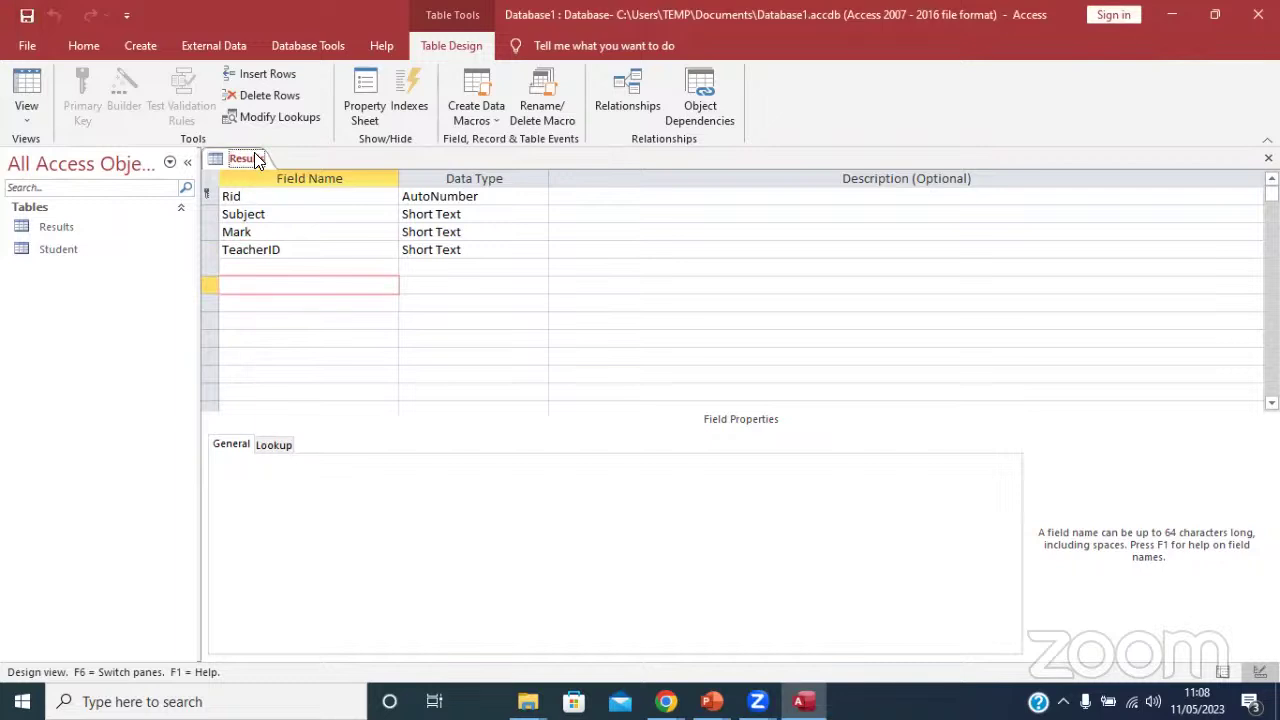
{"action": "right_click", "coordinate": [254, 152]}
Close the Results design and create a new blank table named Teacher in Design View.
{"action": "left_click", "coordinate": [297, 186]}
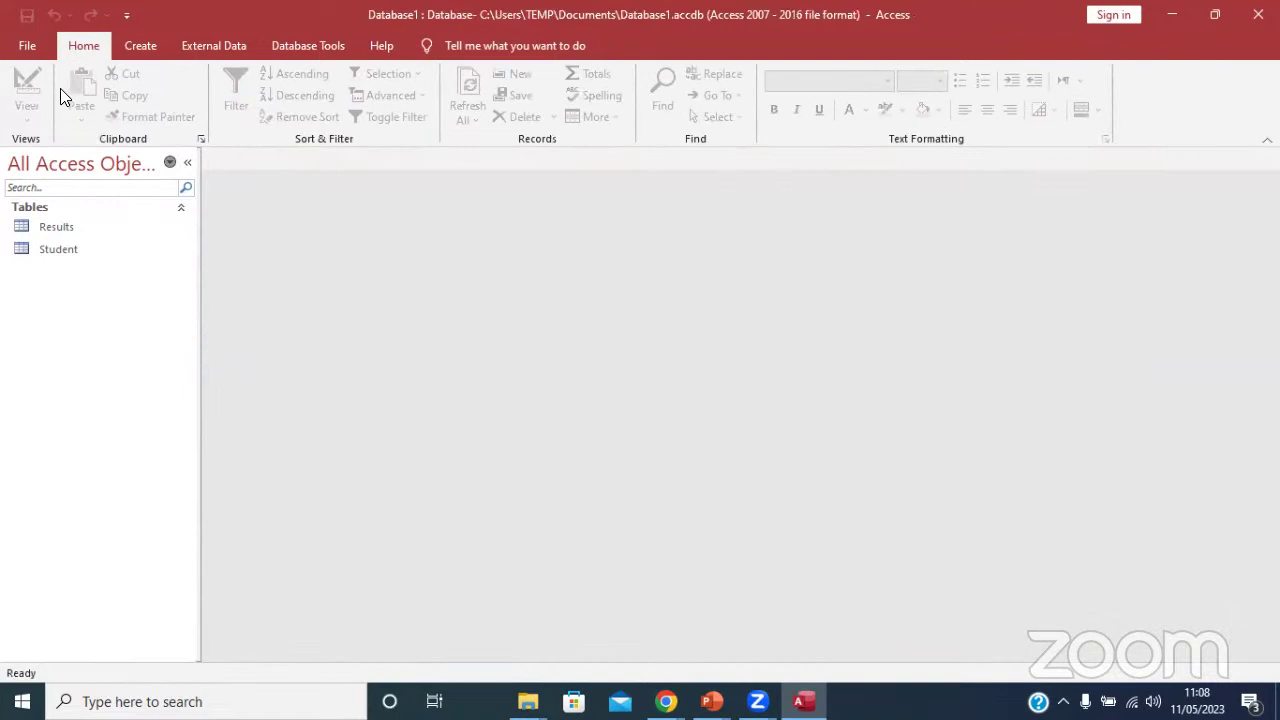
{"action": "left_click", "coordinate": [141, 43]}
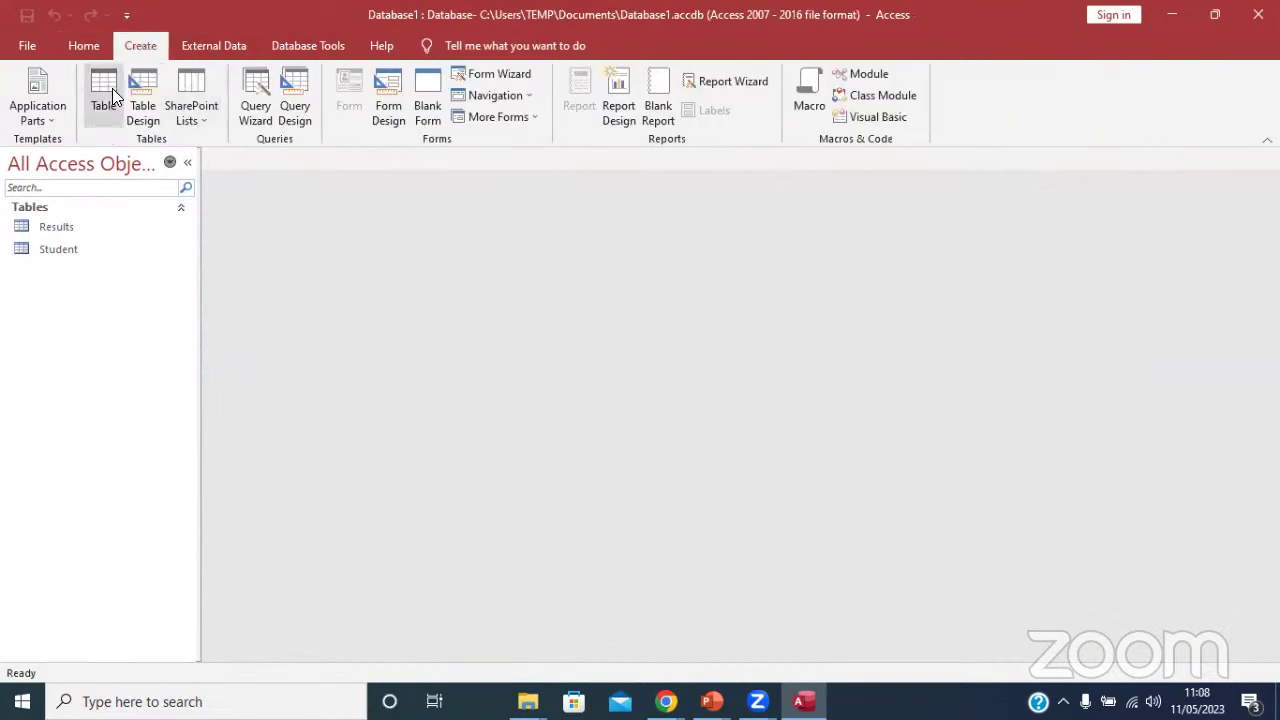
{"action": "left_click", "coordinate": [104, 90]}
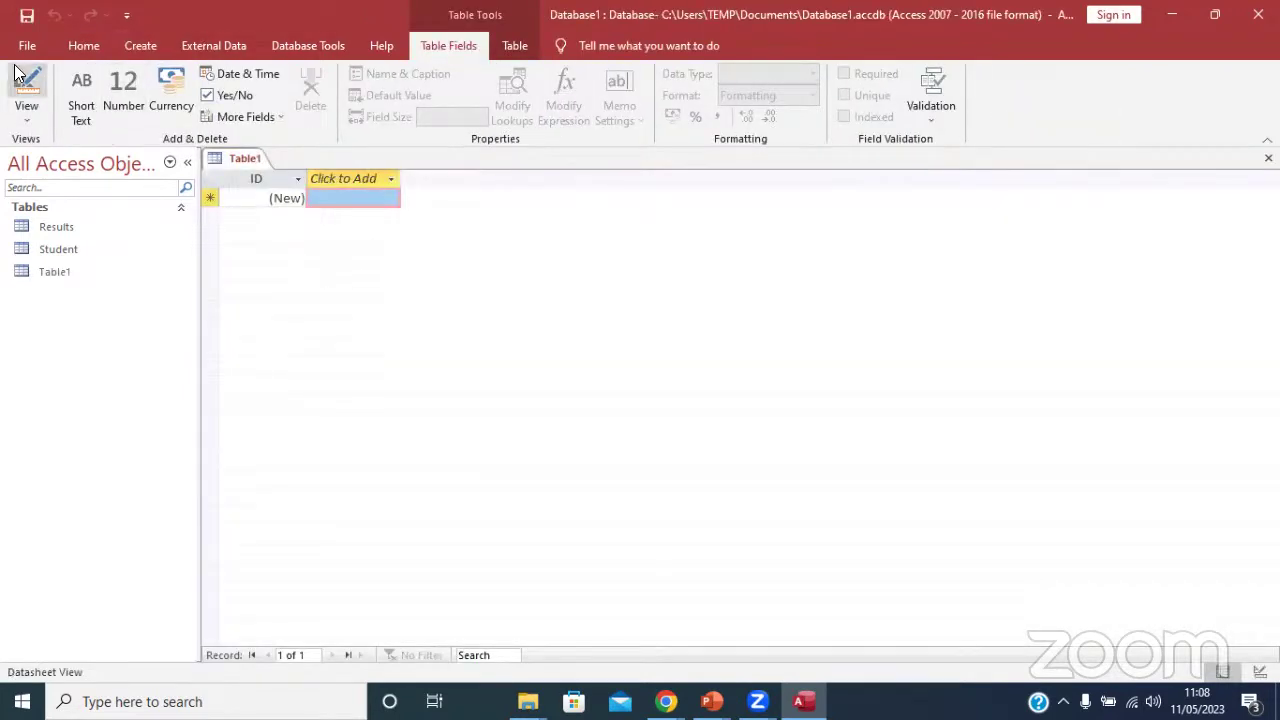
{"action": "left_click", "coordinate": [26, 92]}
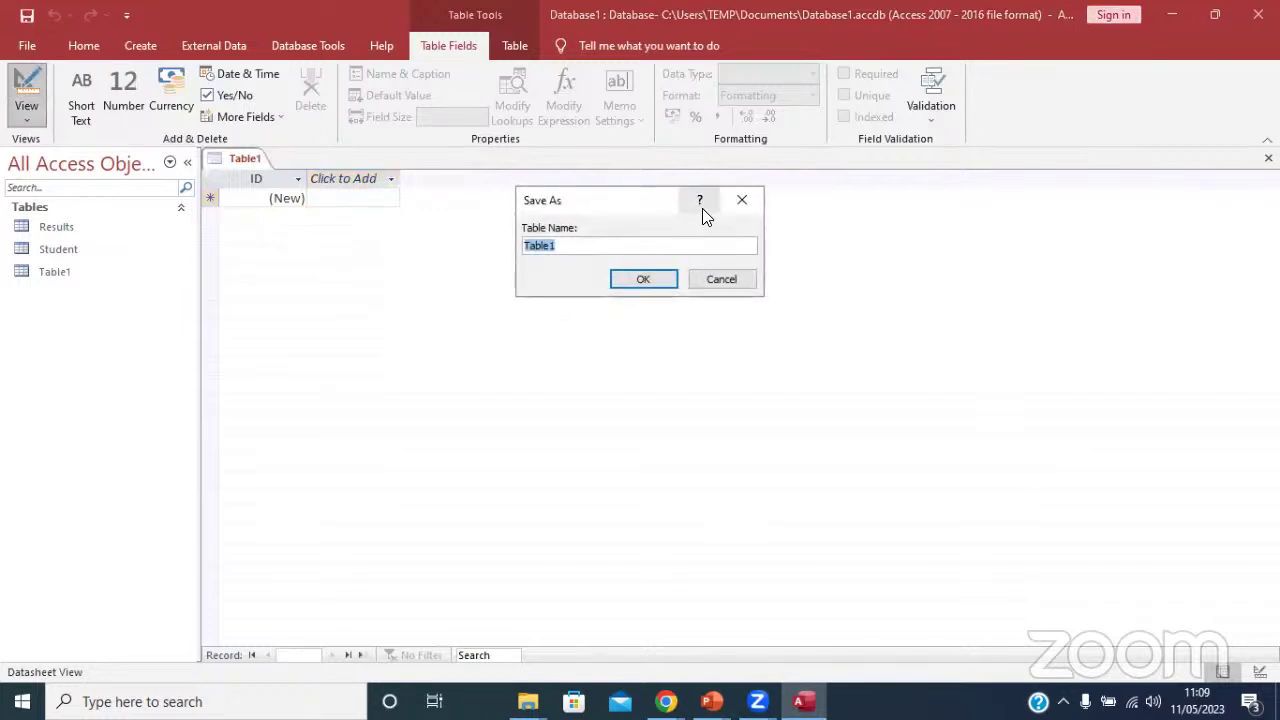
{"action": "type", "text": "Teacher"}
{"action": "left_click", "coordinate": [641, 283]}
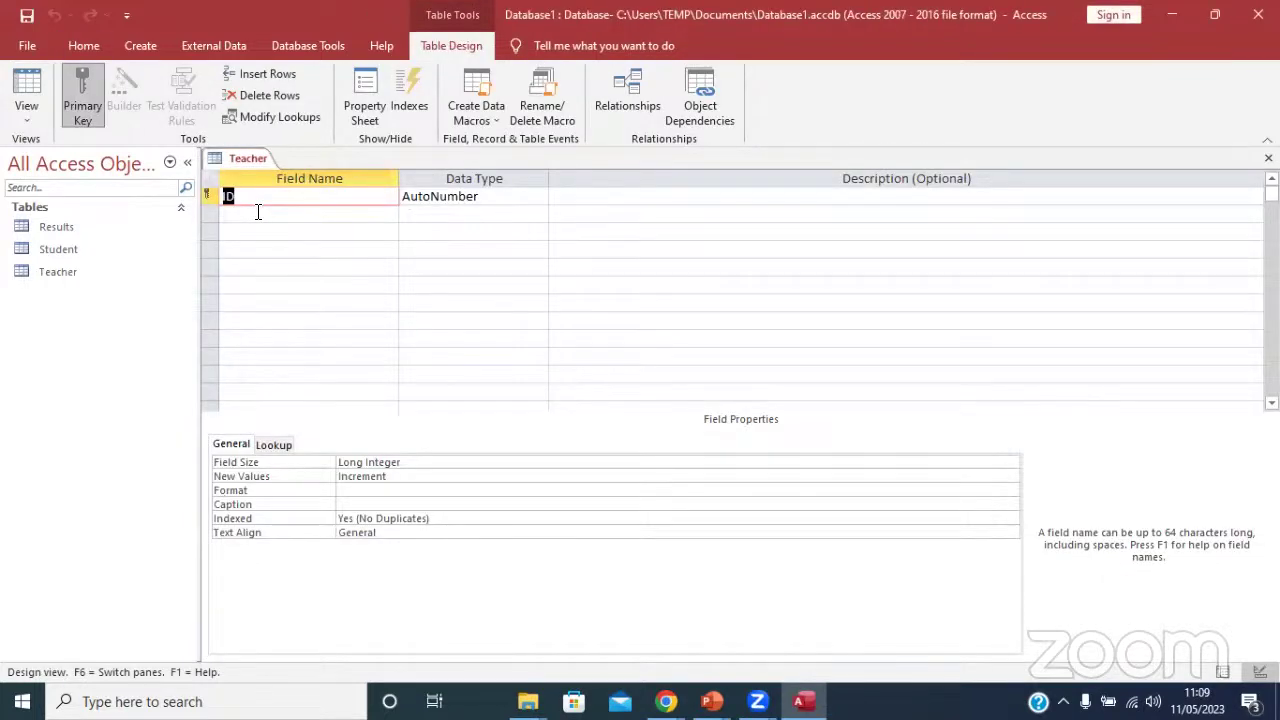
Add a TID field and set its data type to Short Text.
{"action": "type", "text": "TID"}
{"action": "left_click", "coordinate": [257, 210]}
{"action": "left_click", "coordinate": [447, 196]}
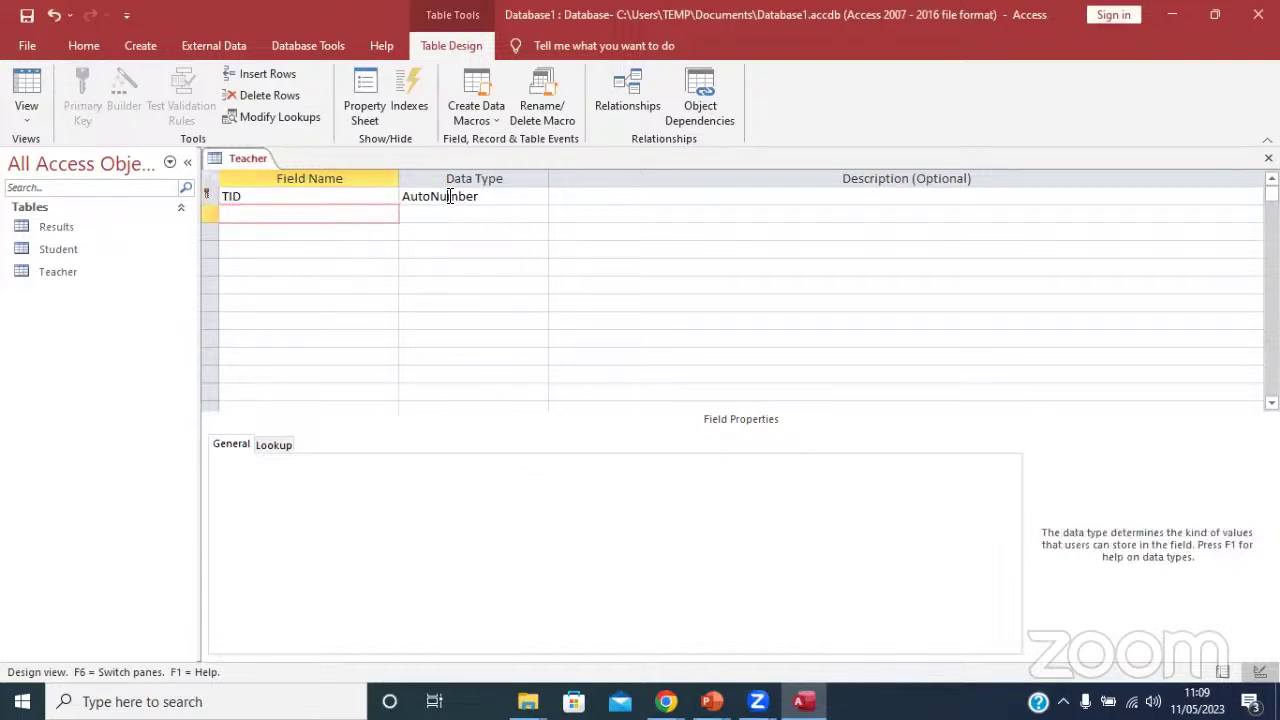
{"action": "left_click", "coordinate": [538, 196]}
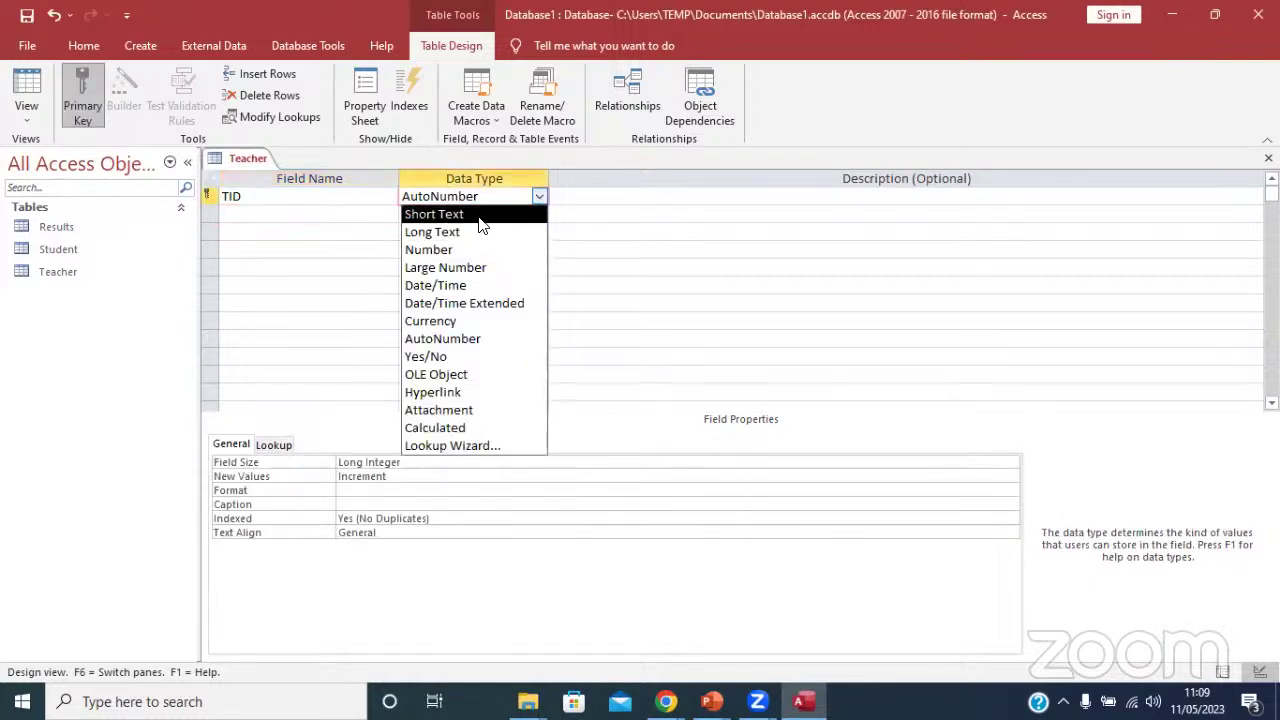
{"action": "left_click", "coordinate": [470, 215]}
Add sName, lName and Tel text fields and save the Teacher design.
{"action": "left_click", "coordinate": [257, 217]}
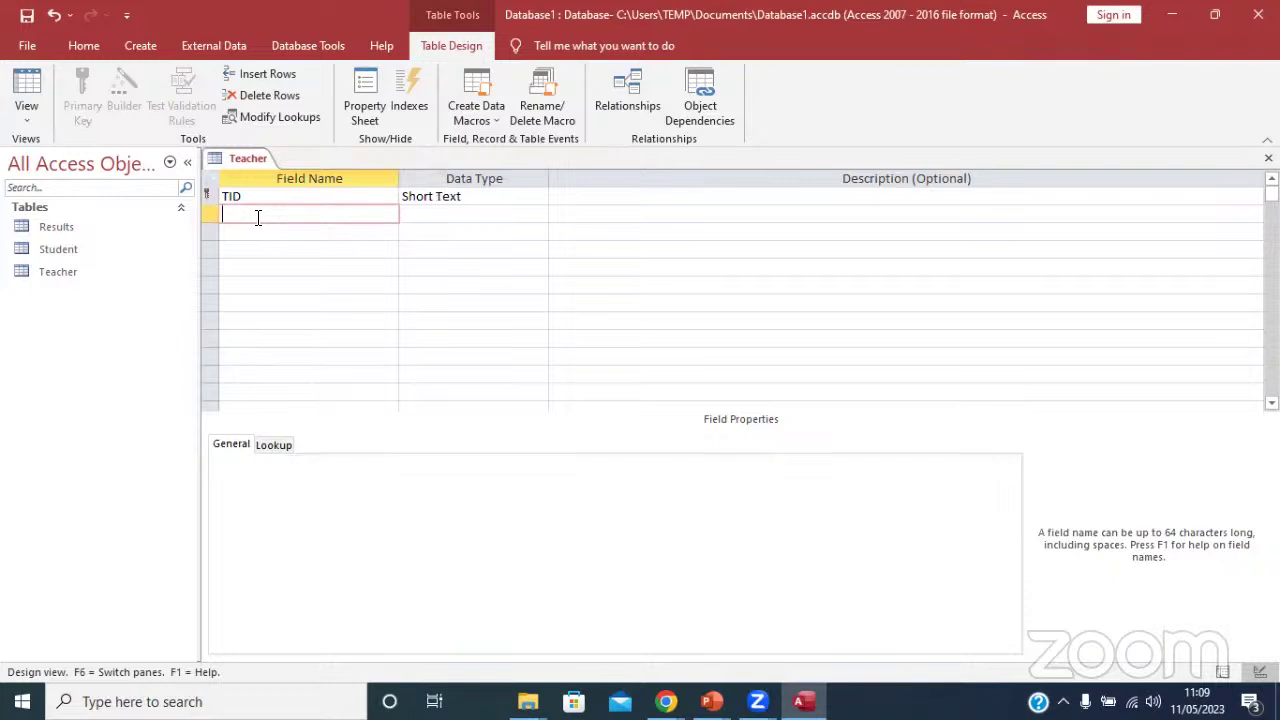
{"action": "type", "text": "sName"}
{"action": "key", "text": "Return"}
{"action": "left_click", "coordinate": [246, 227]}
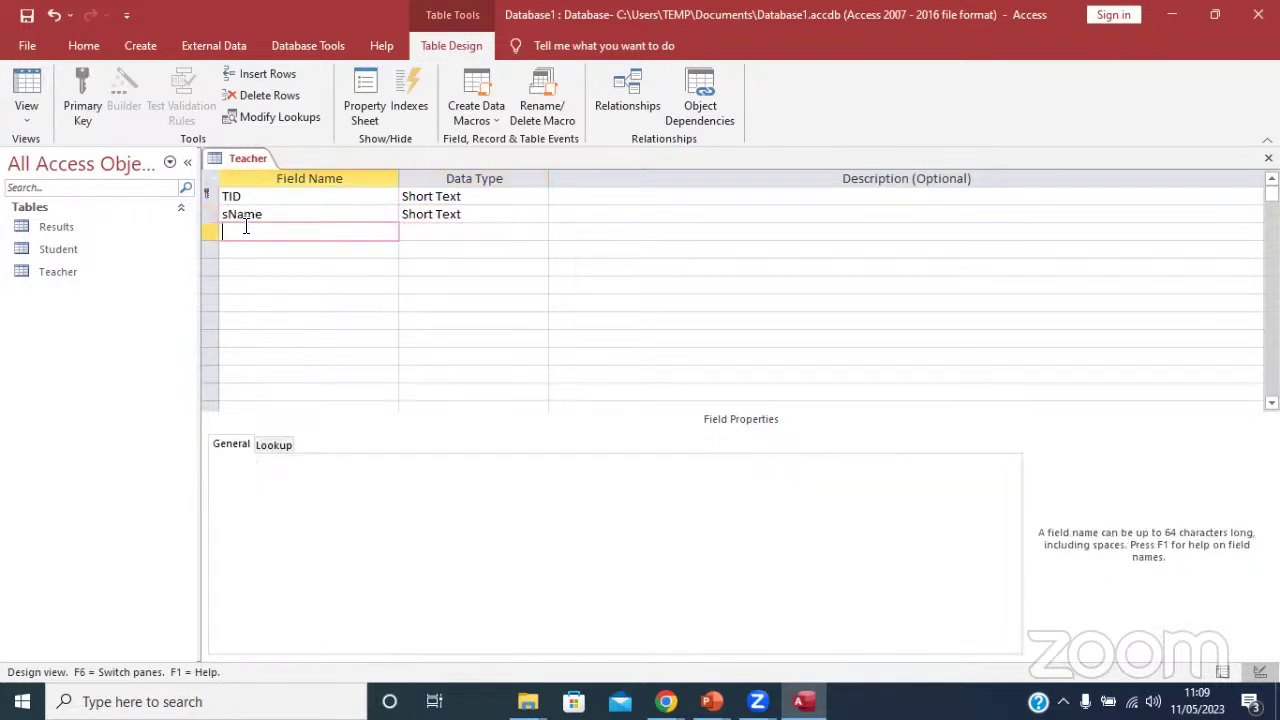
{"action": "type", "text": "lName"}
{"action": "key", "text": "Return"}
{"action": "key", "text": "Return"}
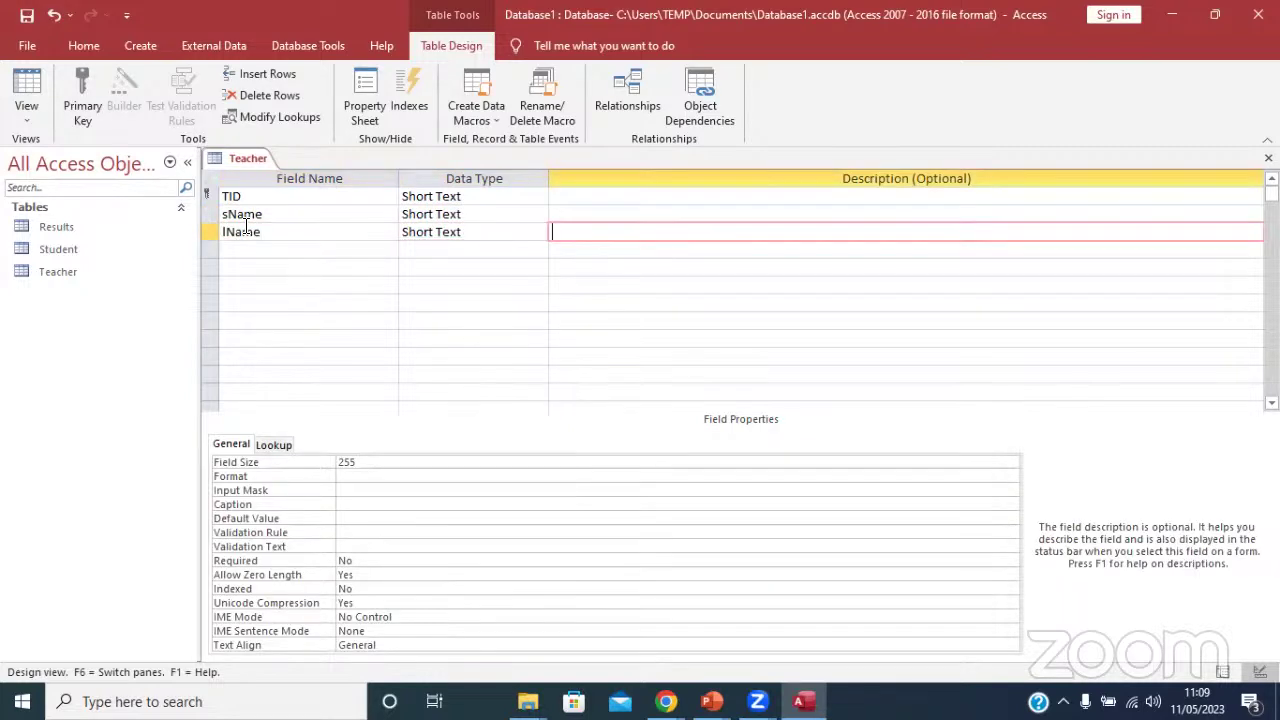
{"action": "key", "text": "Return"}
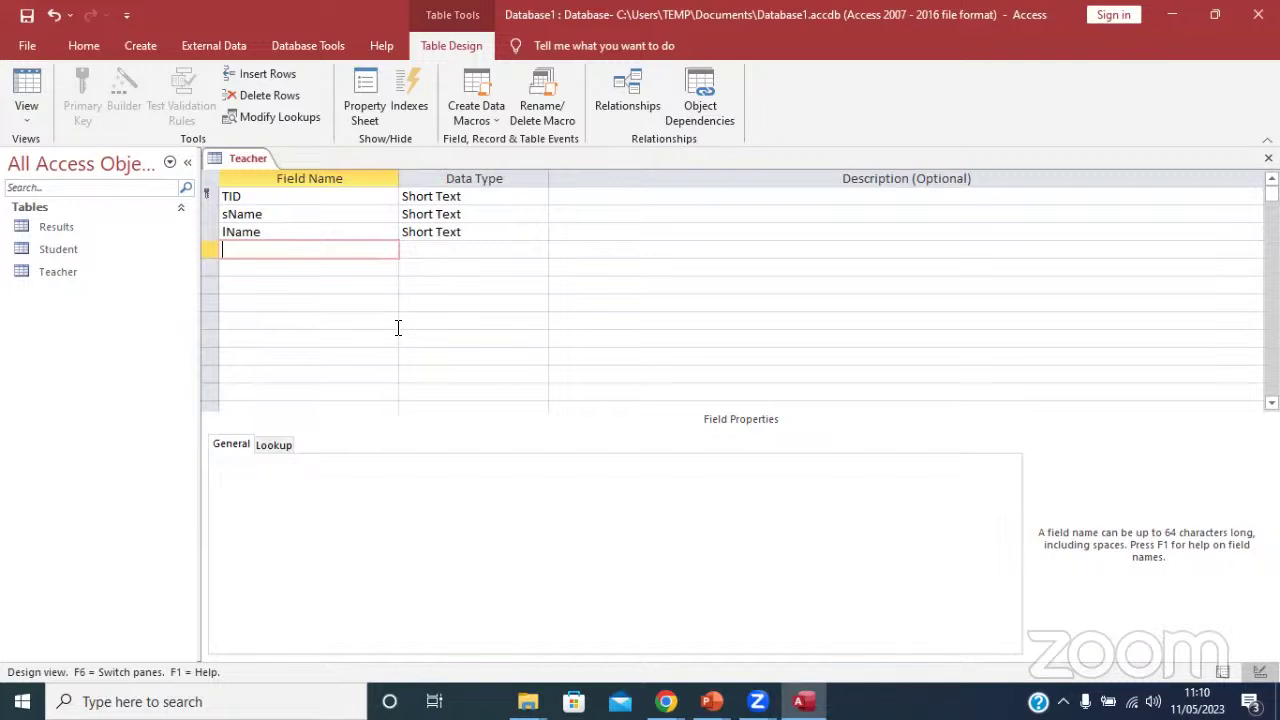
{"action": "type", "text": "Tel"}
{"action": "left_click", "coordinate": [27, 15]}
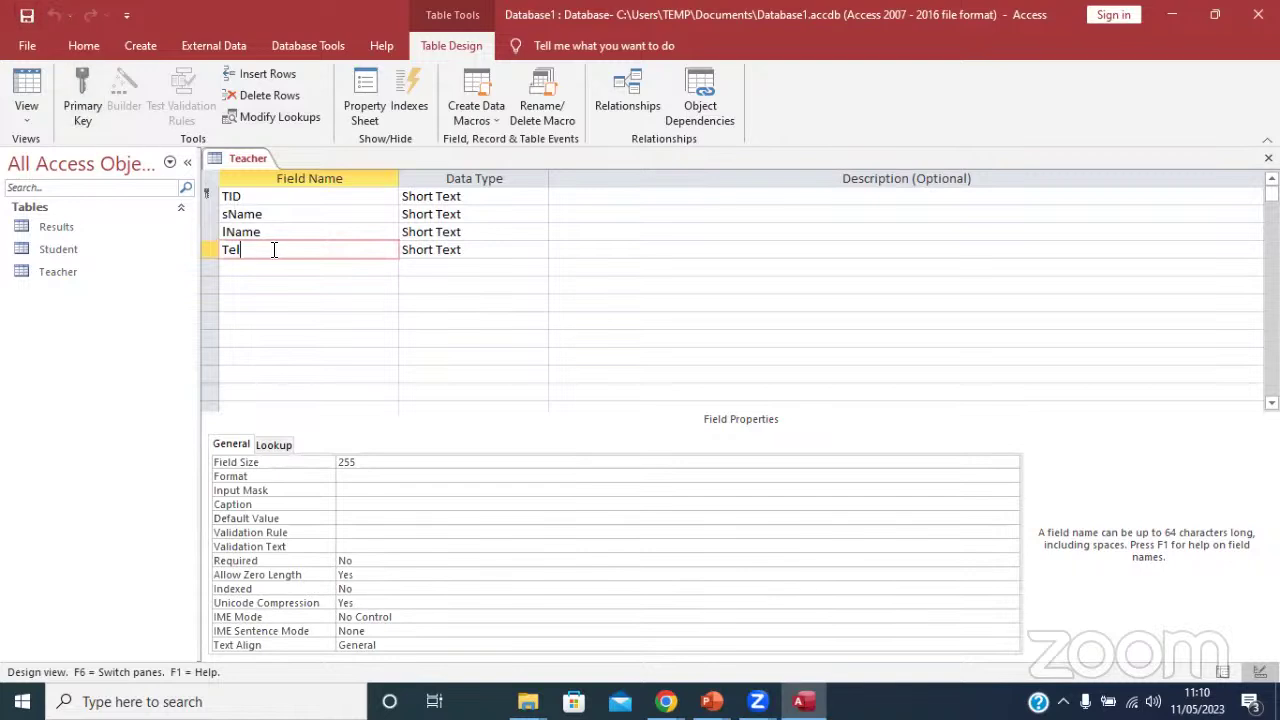
Close the Teacher design and open the Teacher table to check its columns.
{"action": "right_click", "coordinate": [244, 156]}
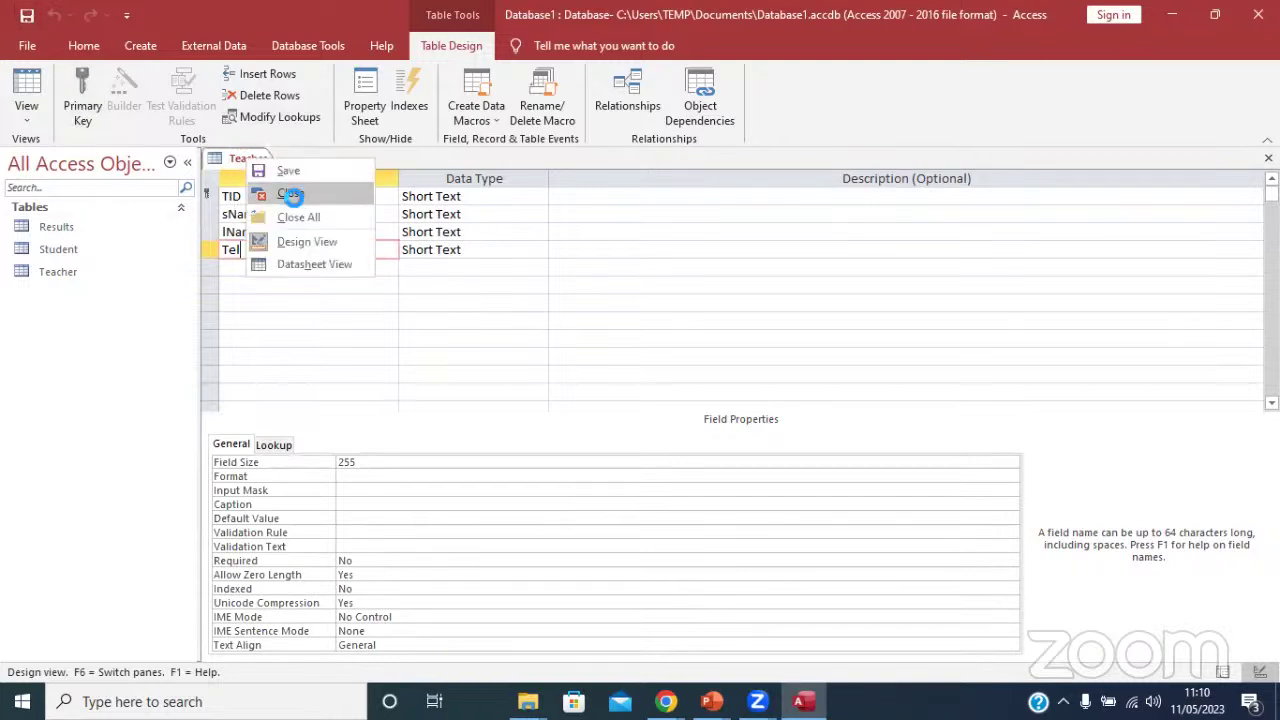
{"action": "left_click", "coordinate": [291, 195]}
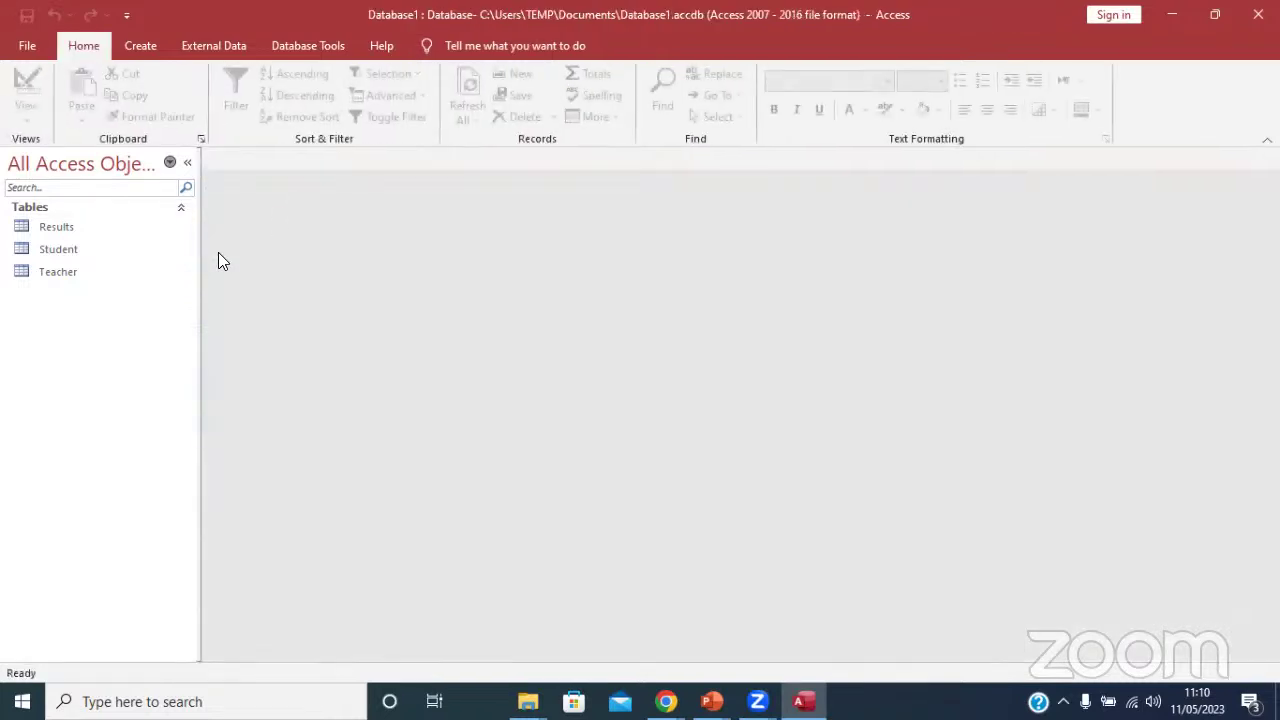
{"action": "double_click", "coordinate": [60, 272]}
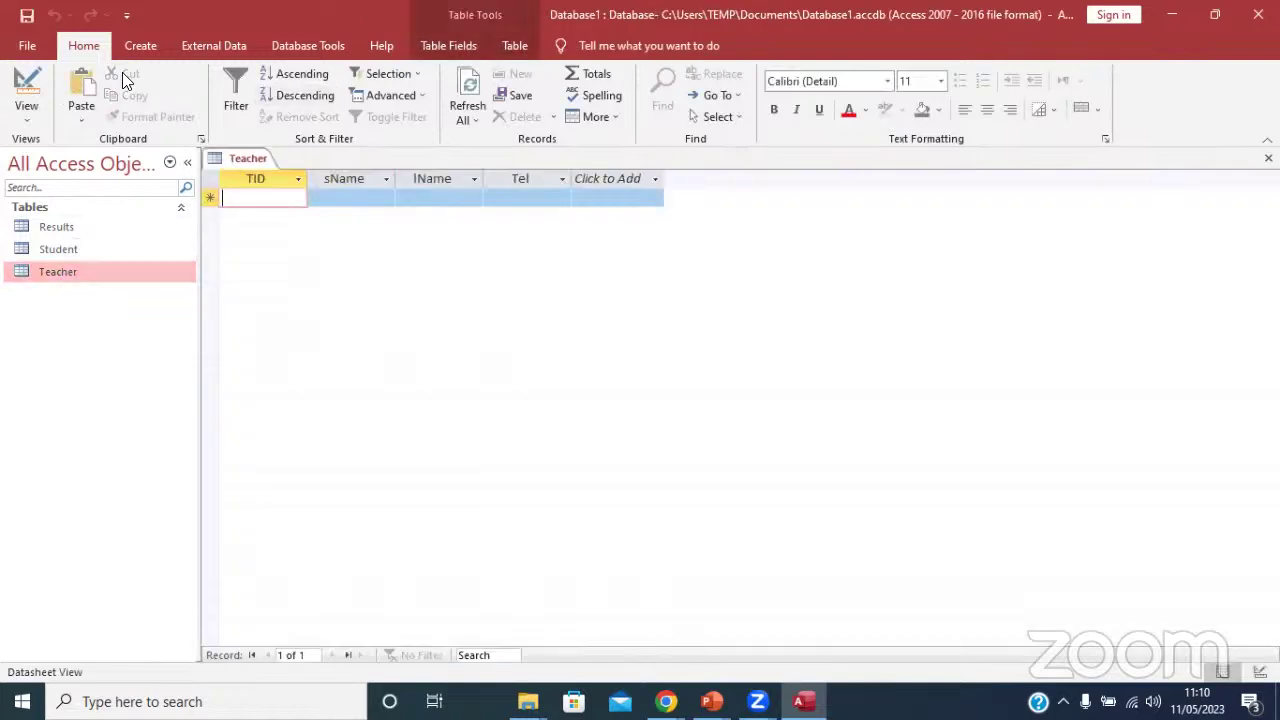
Close the Teacher datasheet and open the Relationships window from Database Tools.
{"action": "right_click", "coordinate": [246, 158]}
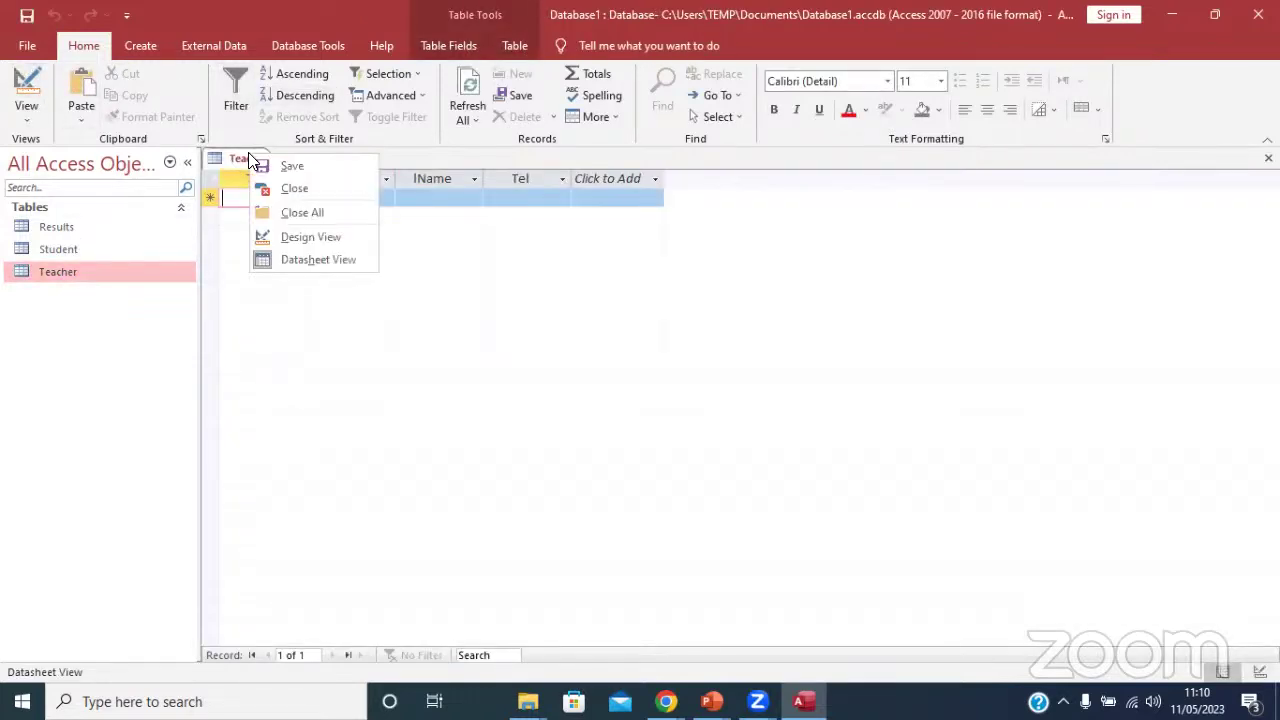
{"action": "left_click", "coordinate": [300, 188]}
{"action": "left_click", "coordinate": [224, 46]}
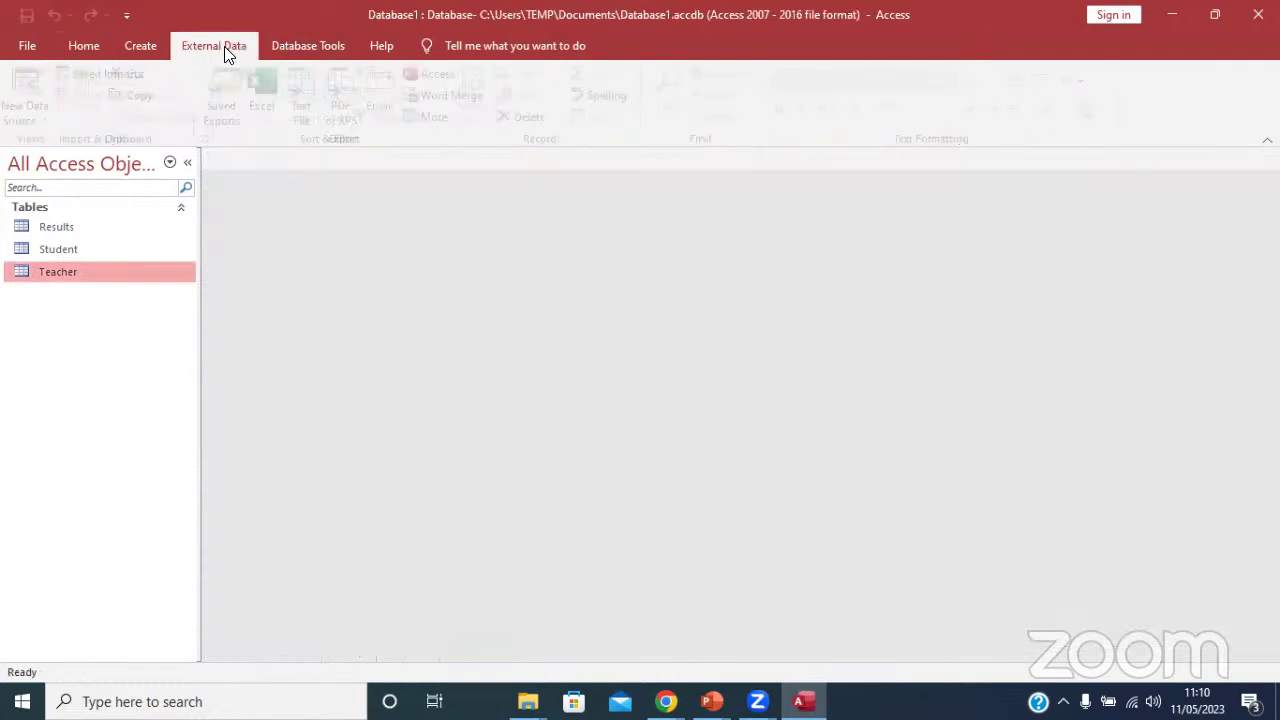
{"action": "left_click", "coordinate": [302, 42]}
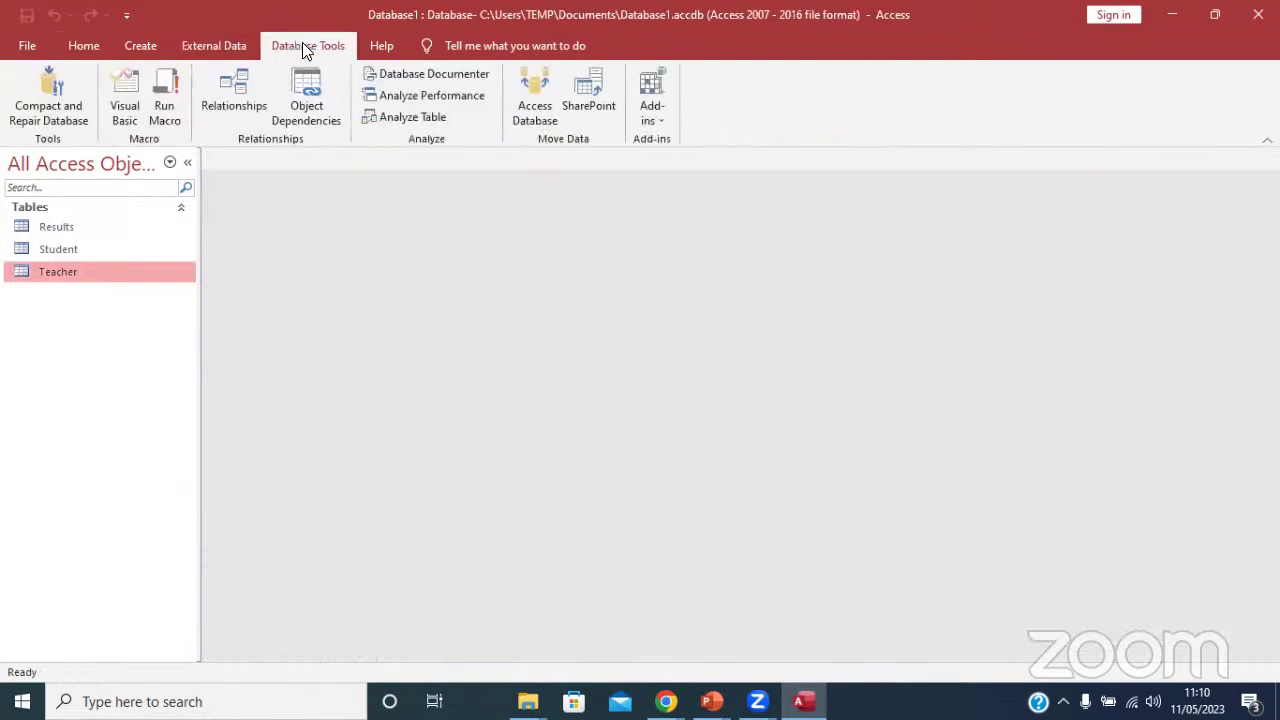
{"action": "left_click", "coordinate": [140, 44]}
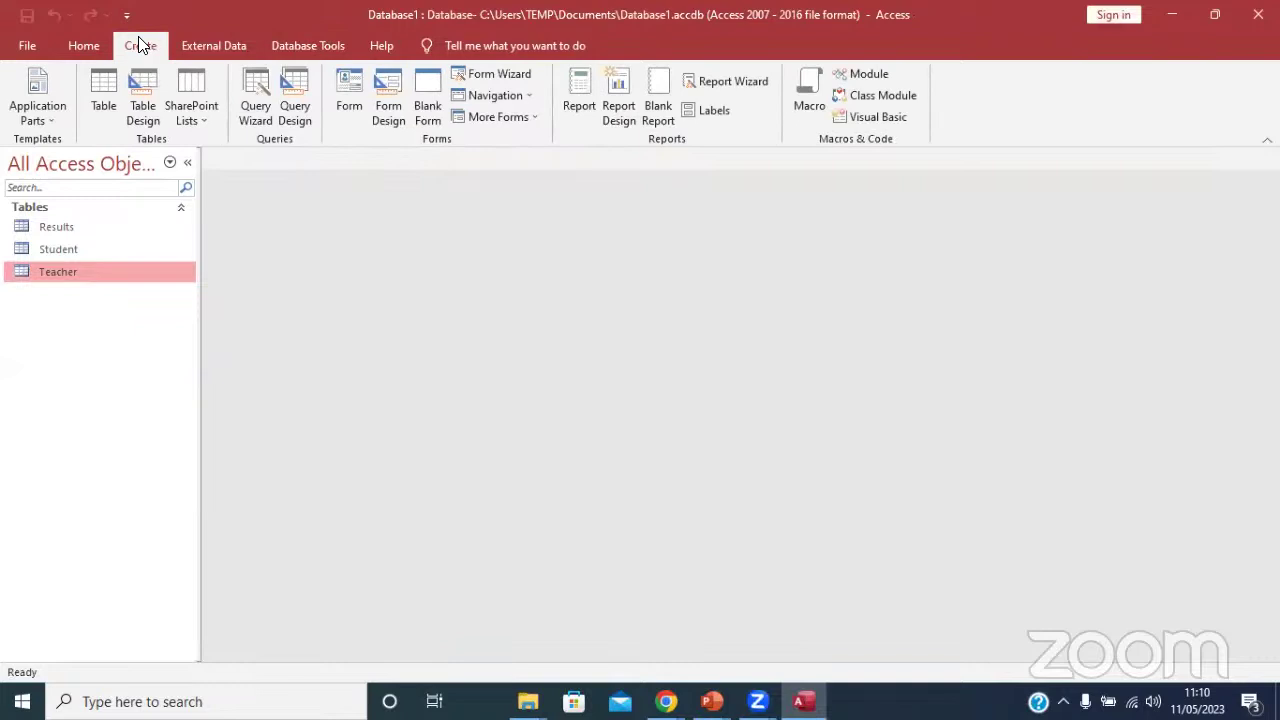
{"action": "left_click", "coordinate": [300, 44]}
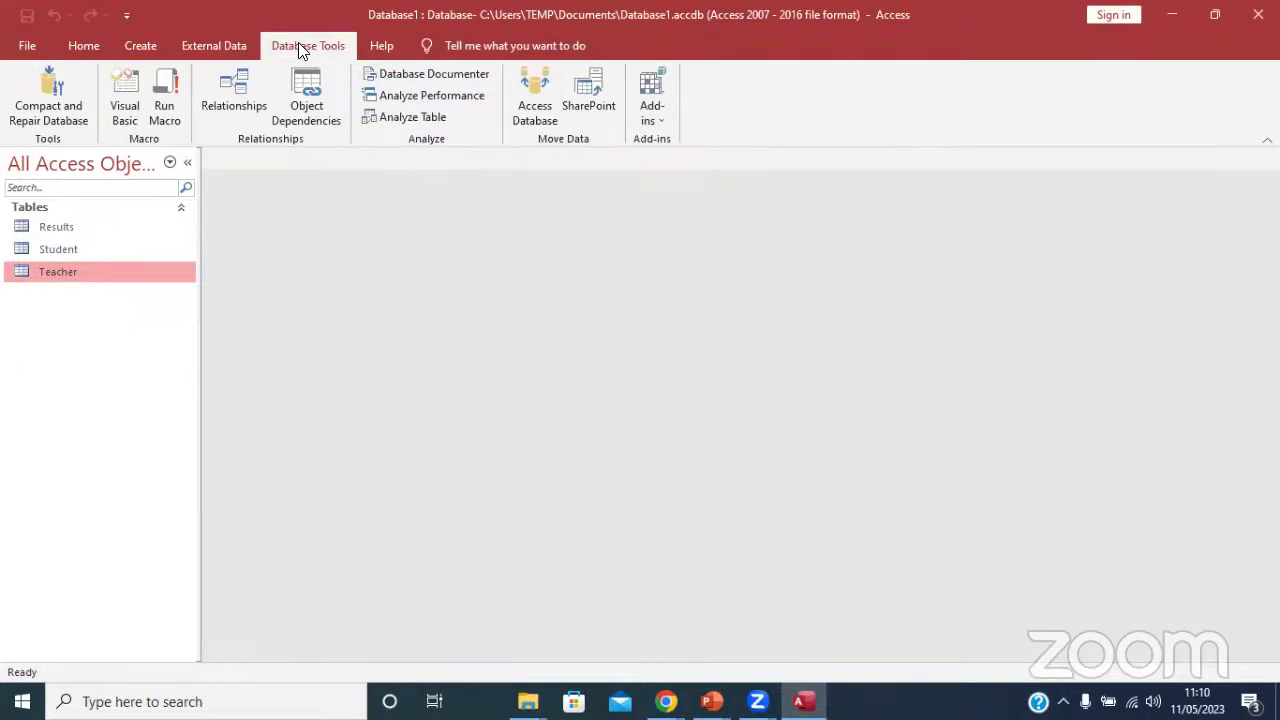
{"action": "left_click", "coordinate": [245, 97]}
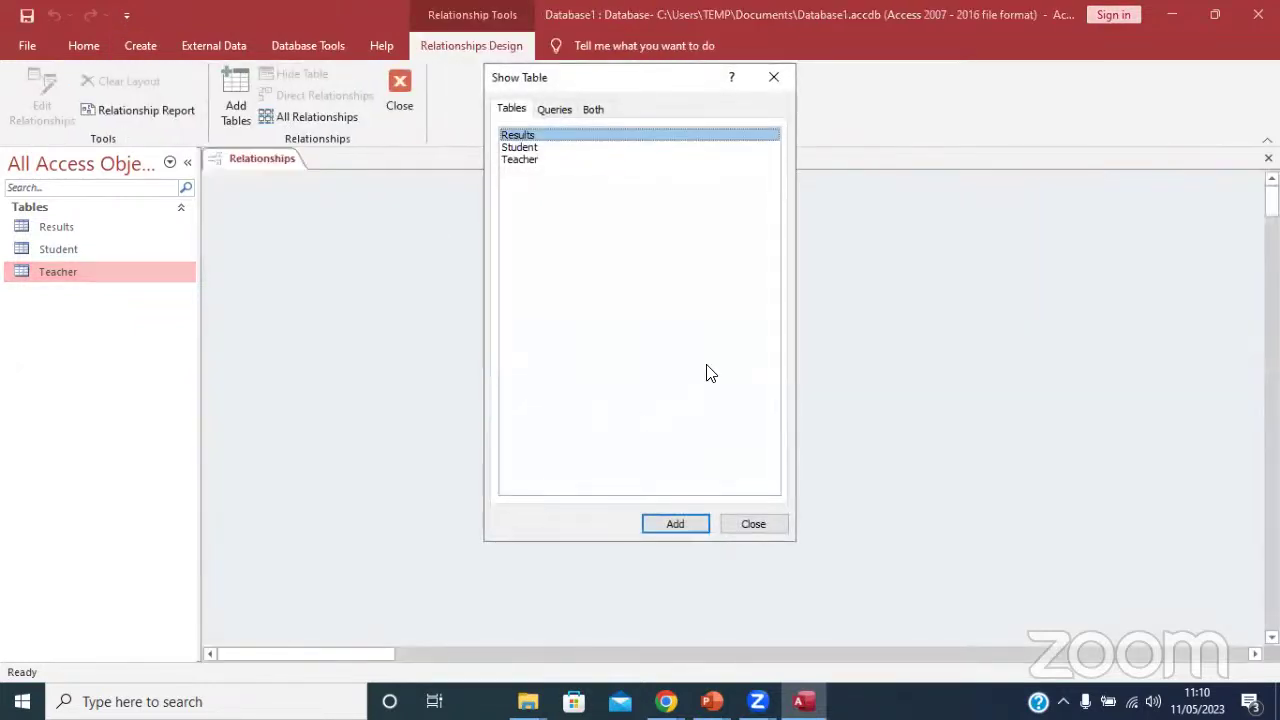
Add Results, Student and Teacher to the layout, placing Teacher right and Results below.
{"action": "left_click", "coordinate": [668, 524]}
{"action": "left_click", "coordinate": [682, 526]}
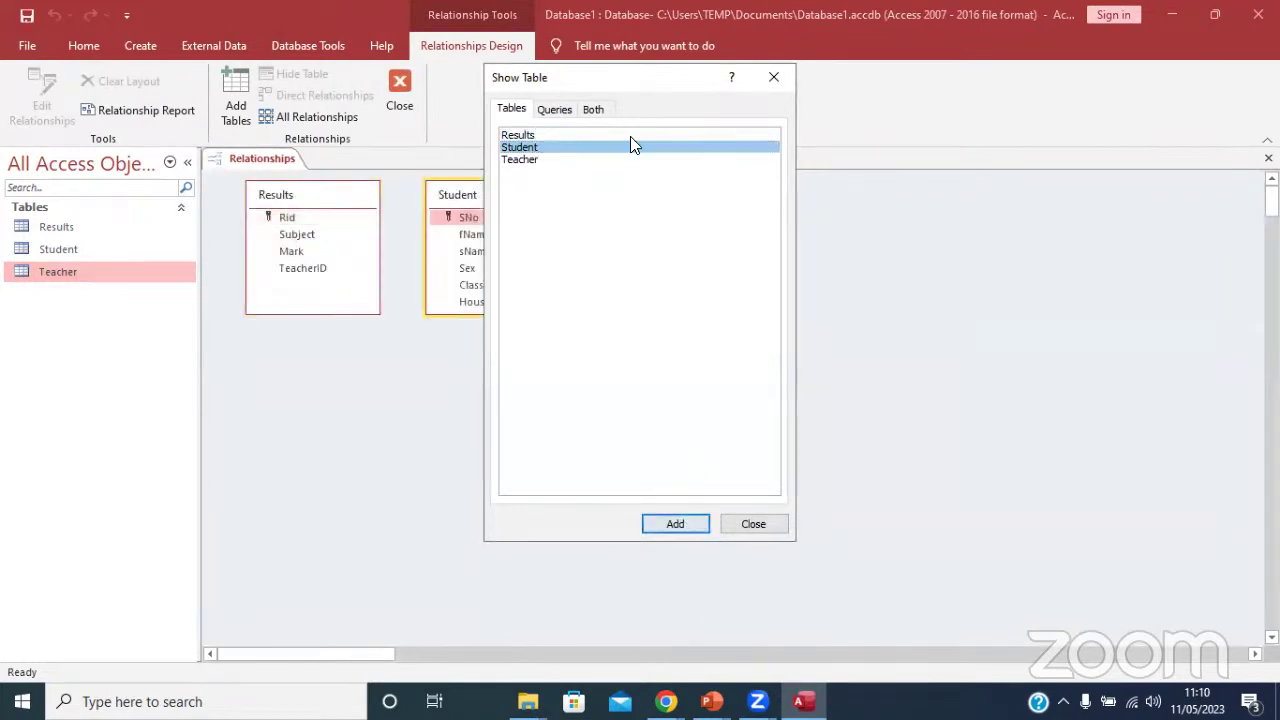
{"action": "left_click", "coordinate": [538, 160]}
{"action": "left_click", "coordinate": [672, 526]}
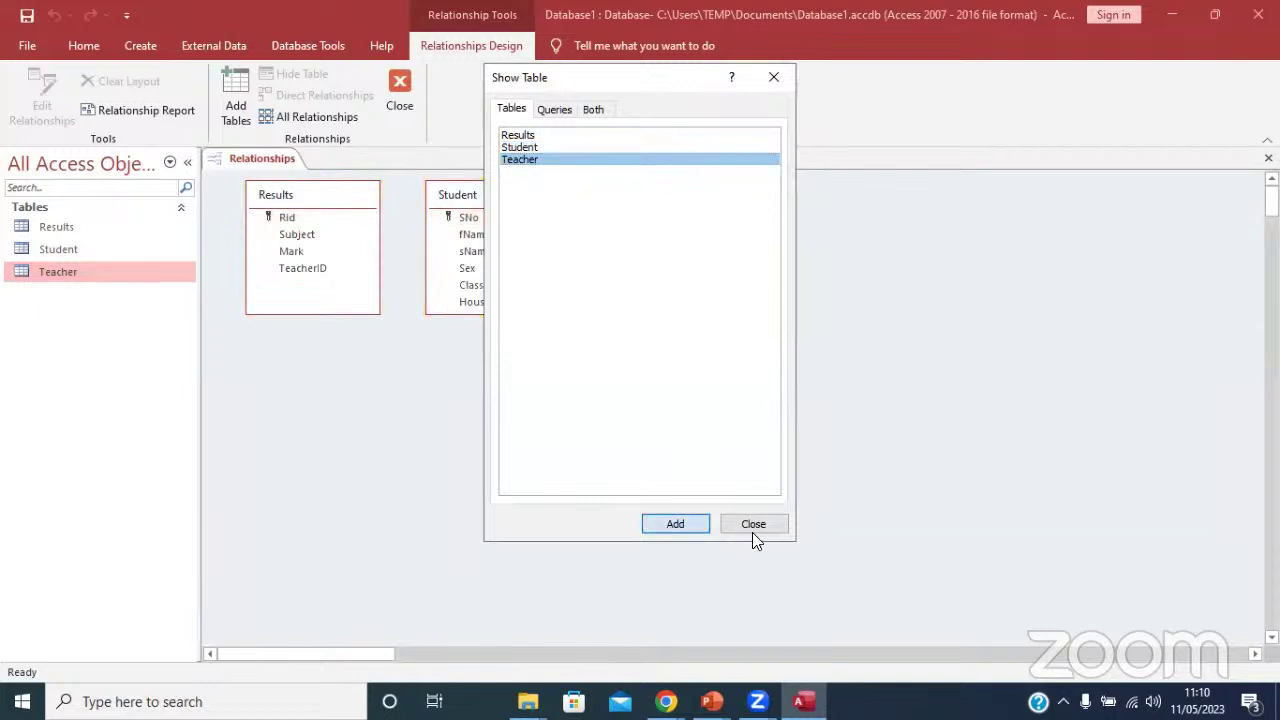
{"action": "left_click", "coordinate": [764, 530]}
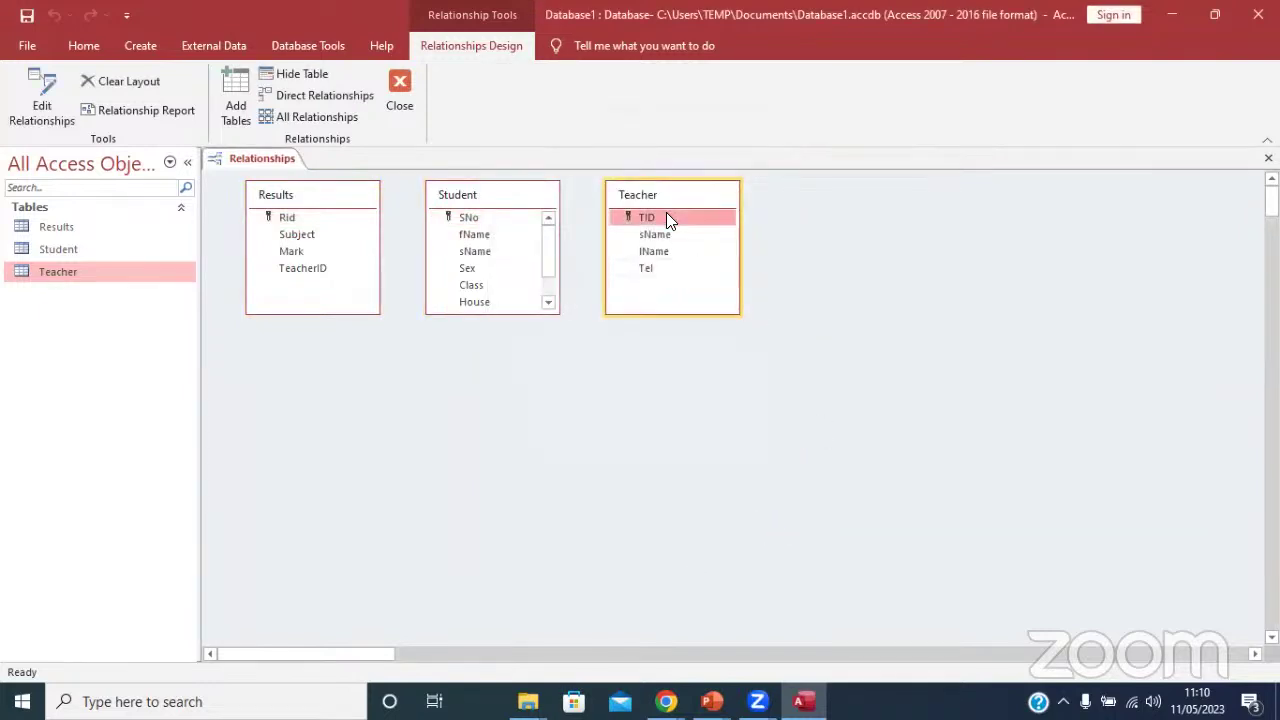
{"action": "left_click_drag", "start_coordinate": [670, 196], "coordinate": [807, 222]}
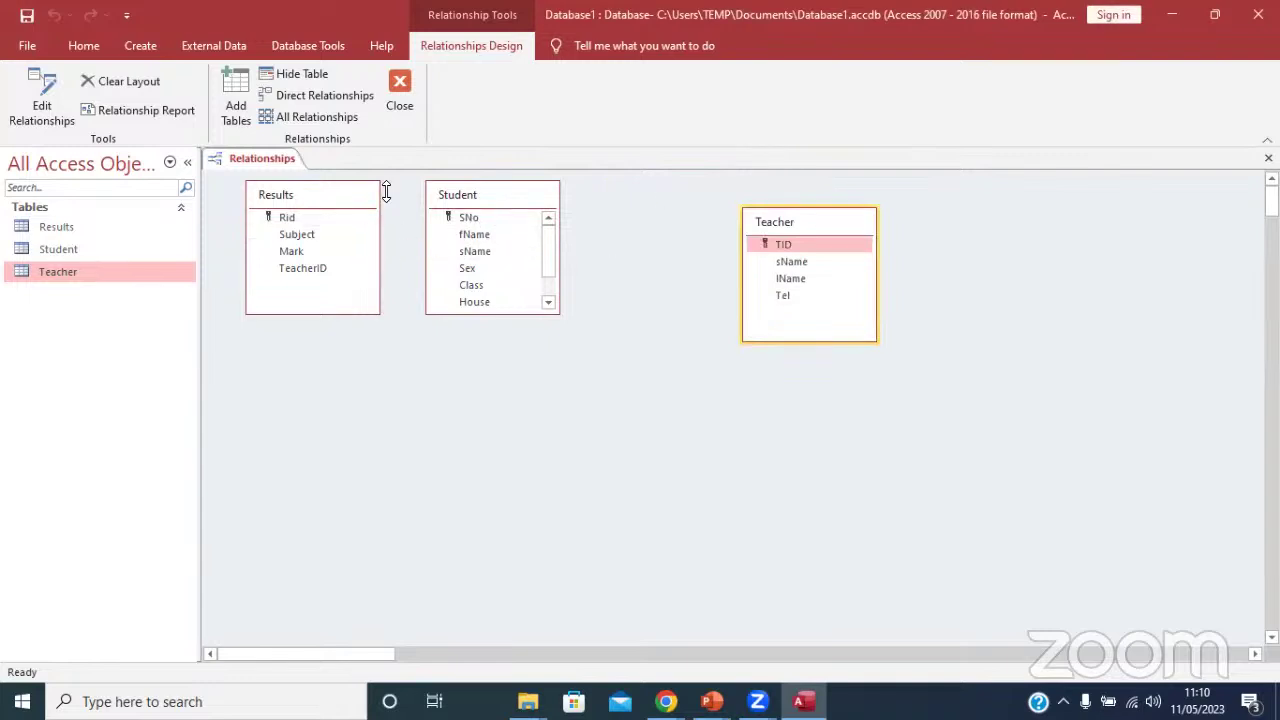
{"action": "left_click", "coordinate": [296, 197]}
{"action": "left_click_drag", "start_coordinate": [296, 197], "coordinate": [665, 387]}
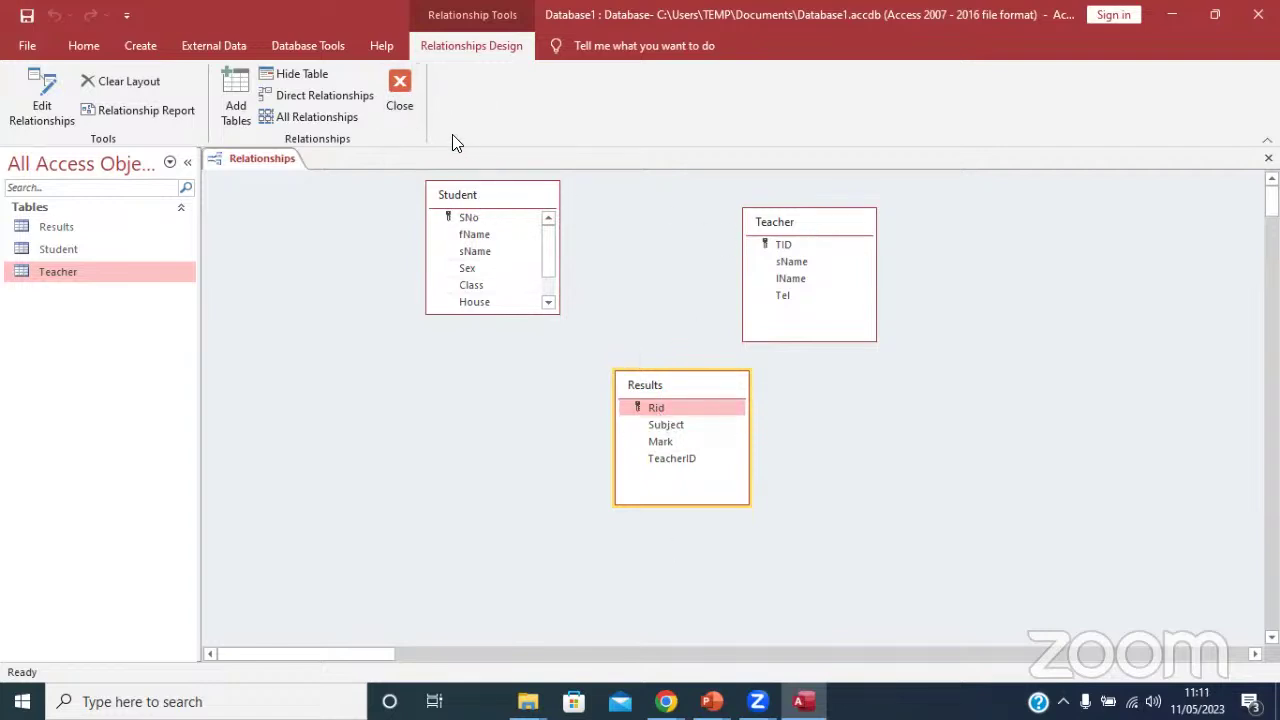
Close and save the relationships layout, then open the Results table.
{"action": "left_click", "coordinate": [400, 92]}
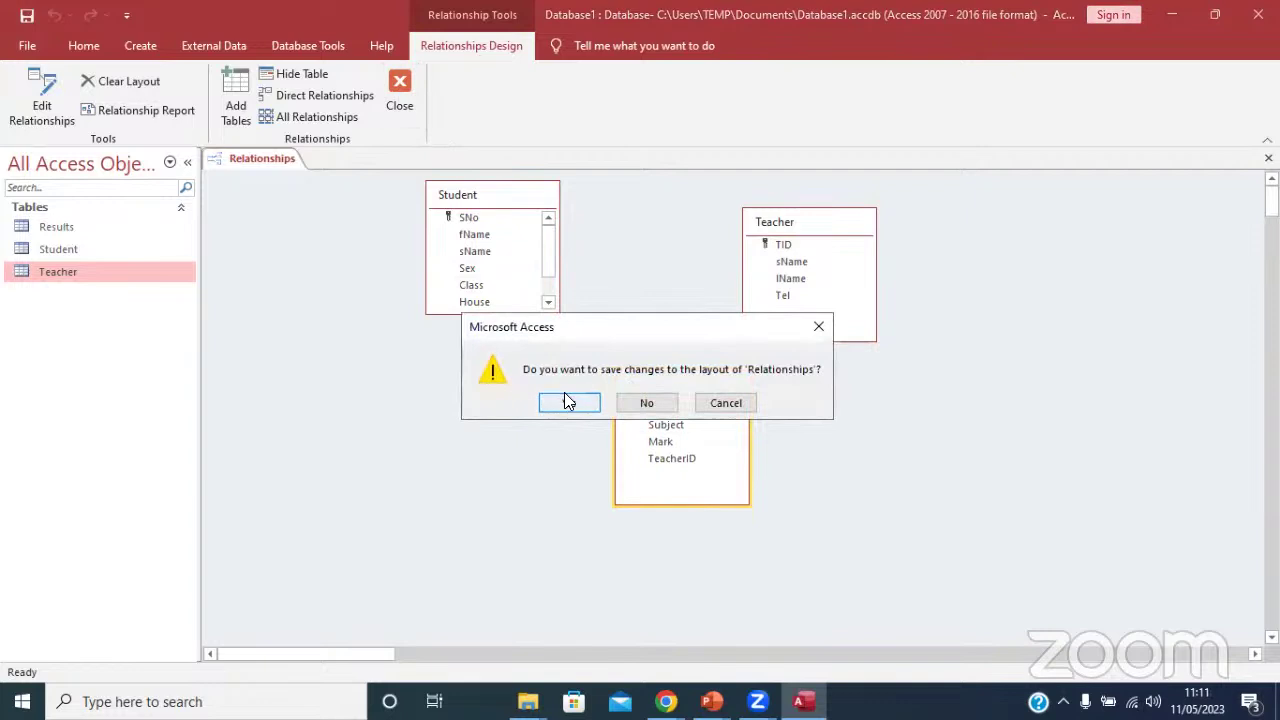
{"action": "left_click", "coordinate": [564, 392]}
{"action": "double_click", "coordinate": [44, 226]}
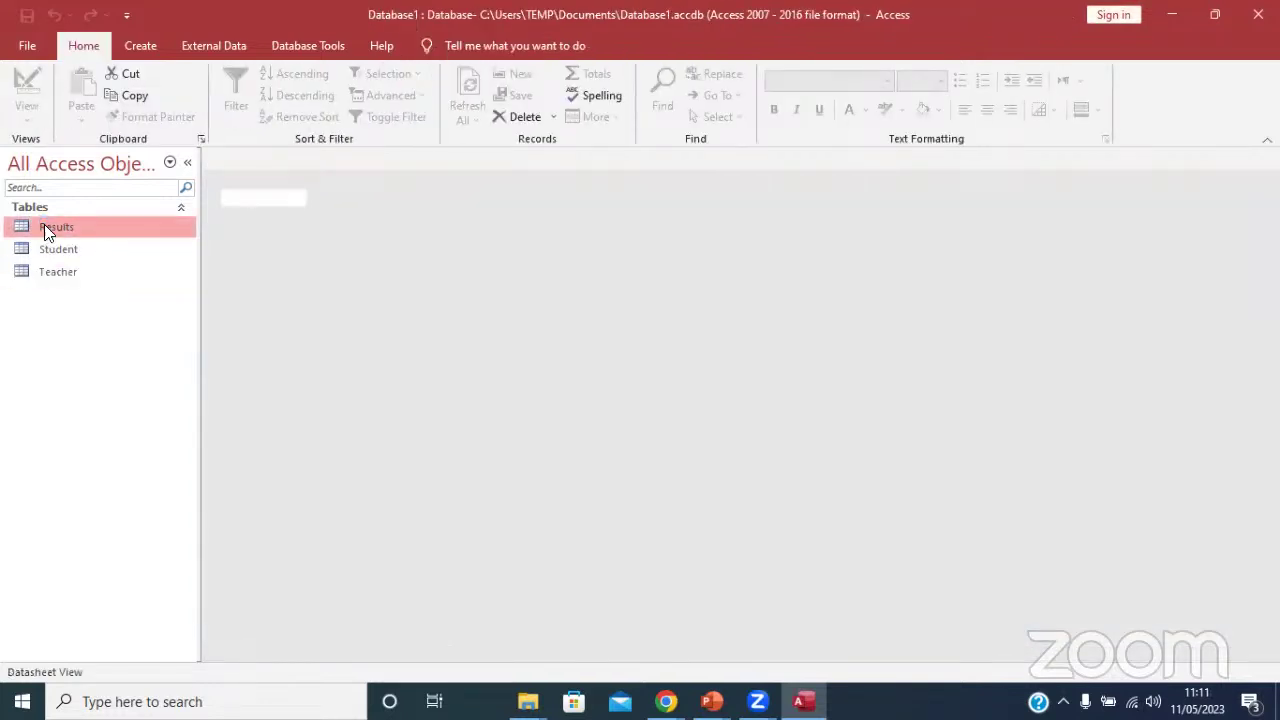
{"action": "left_click", "coordinate": [208, 46]}
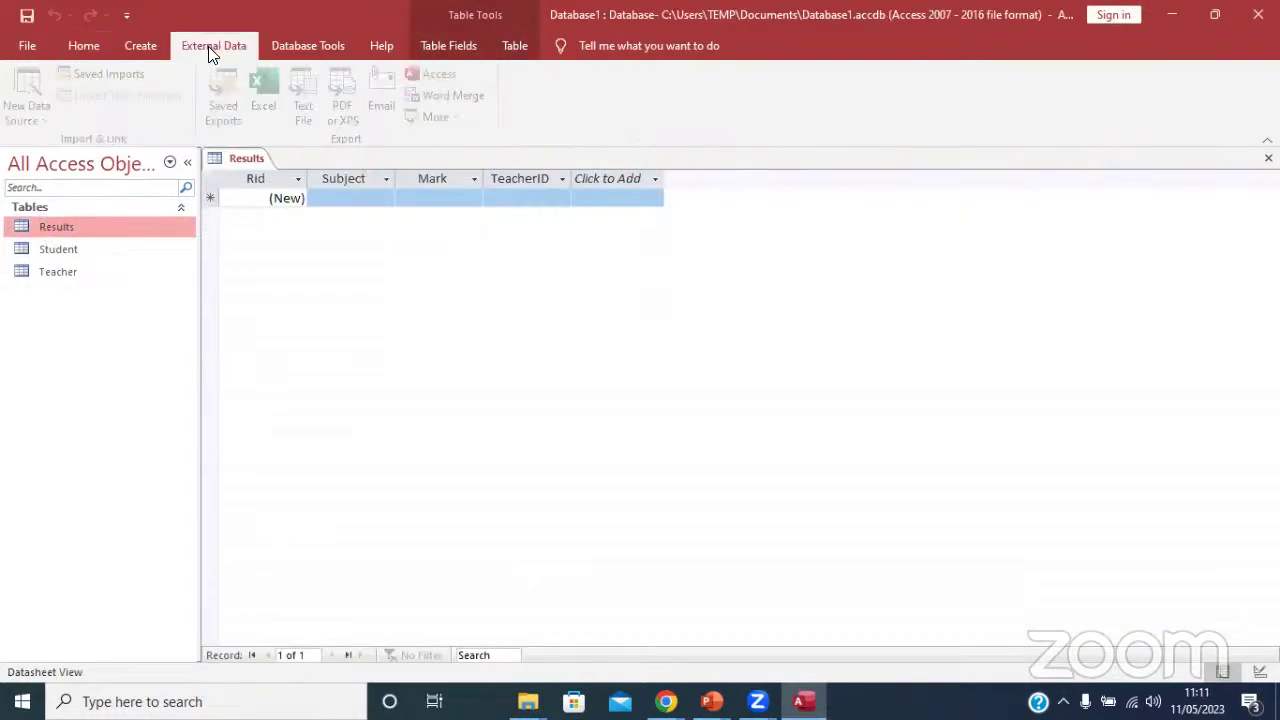
{"action": "left_click", "coordinate": [300, 46]}
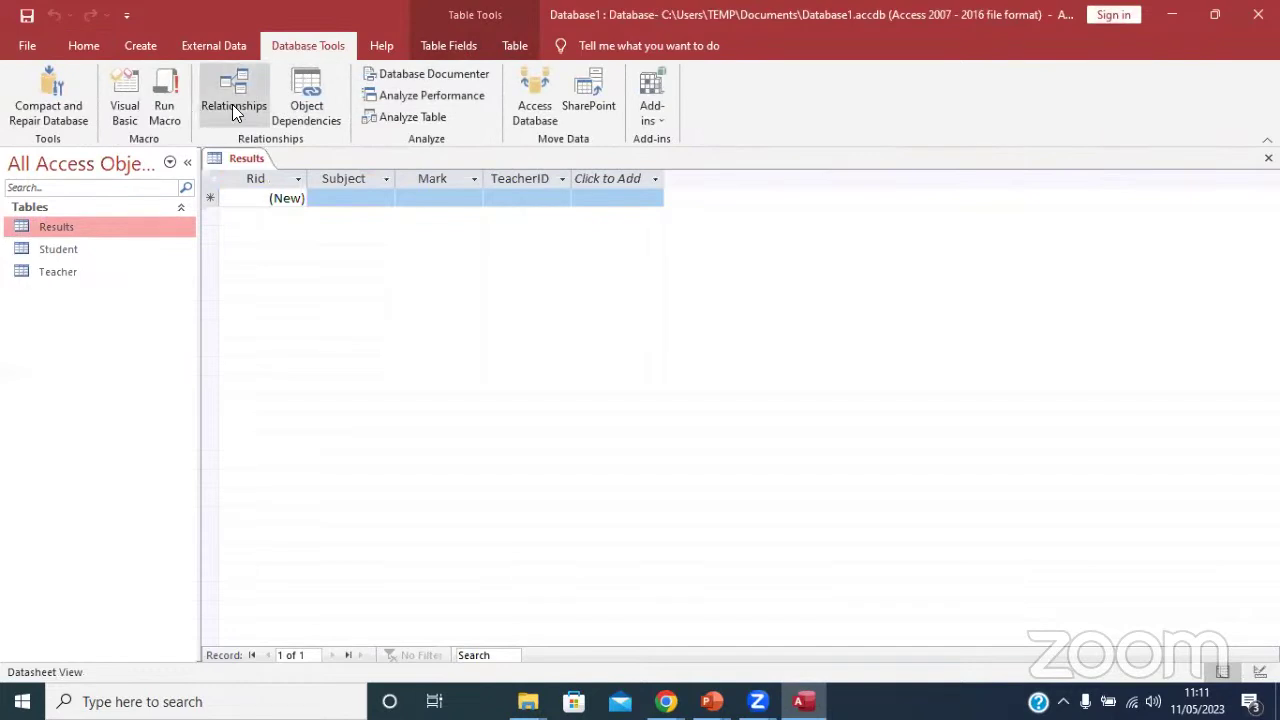
Insert a StudentID Short Text field between Rid and Subject in the Results design.
{"action": "left_click", "coordinate": [82, 46]}
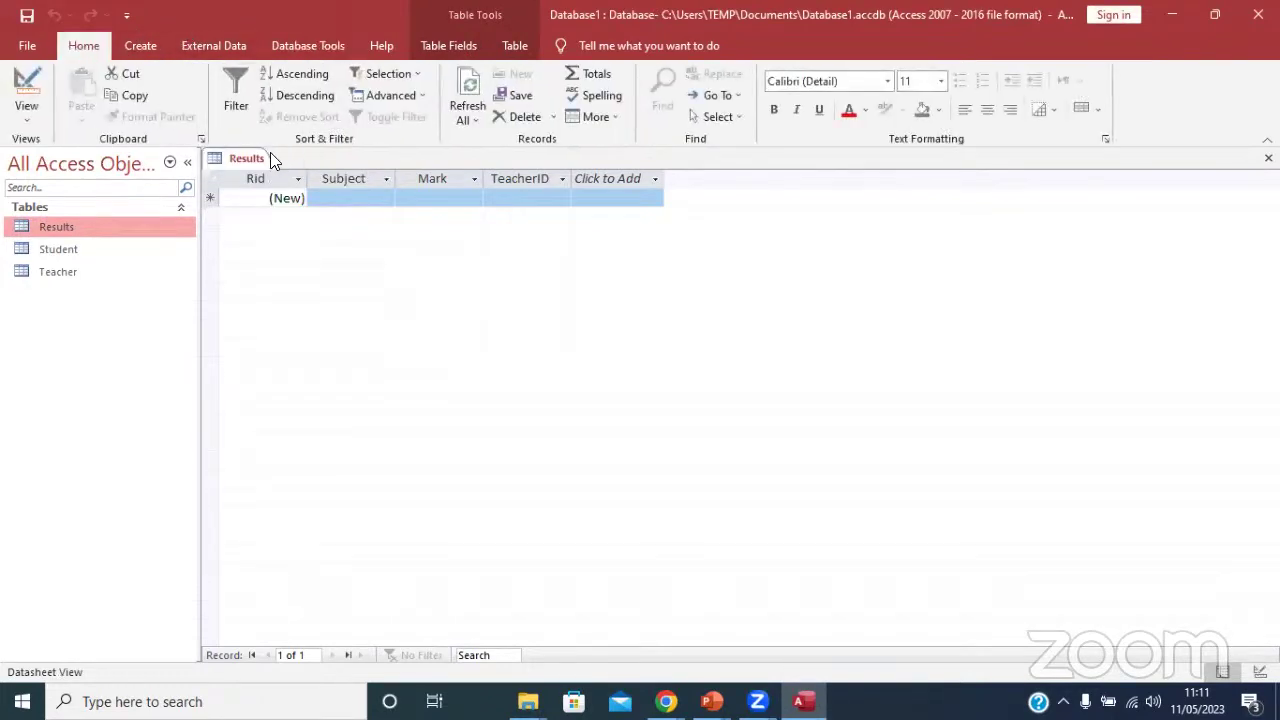
{"action": "left_click", "coordinate": [25, 82]}
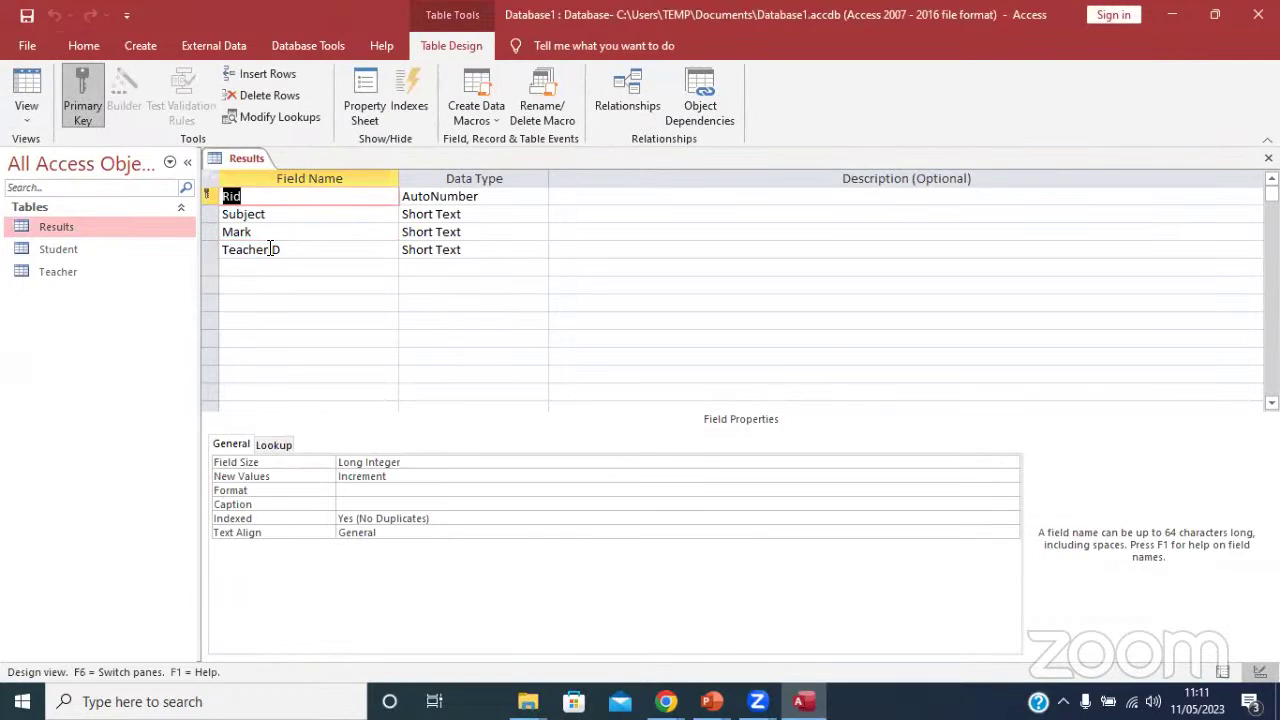
{"action": "left_click", "coordinate": [207, 214]}
{"action": "right_click", "coordinate": [207, 214]}
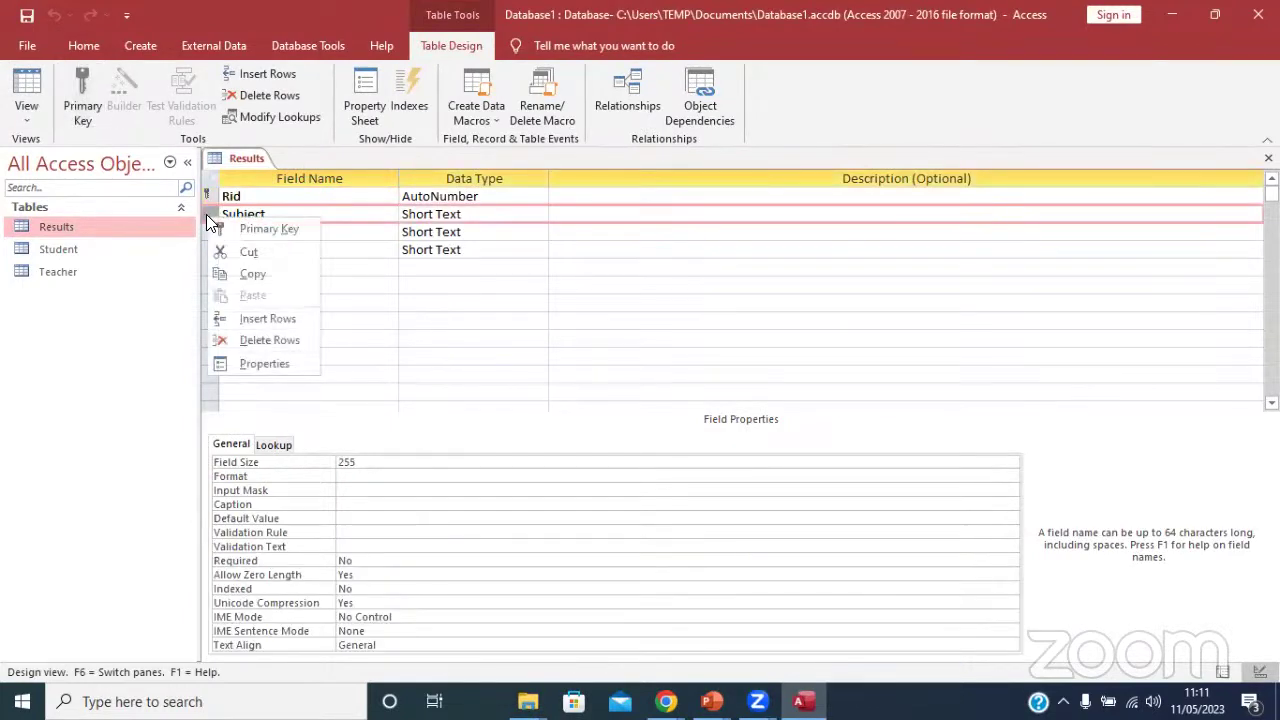
{"action": "left_click", "coordinate": [268, 318]}
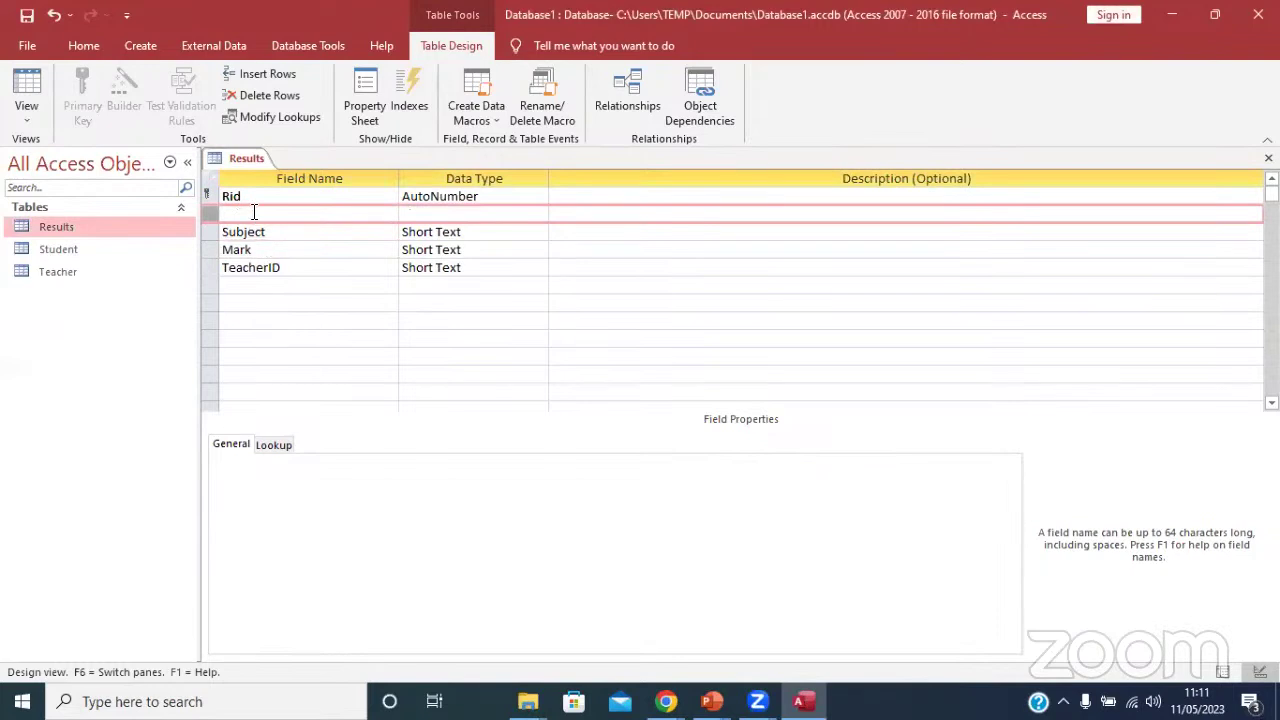
{"action": "left_click", "coordinate": [256, 212]}
{"action": "type", "text": "St"}
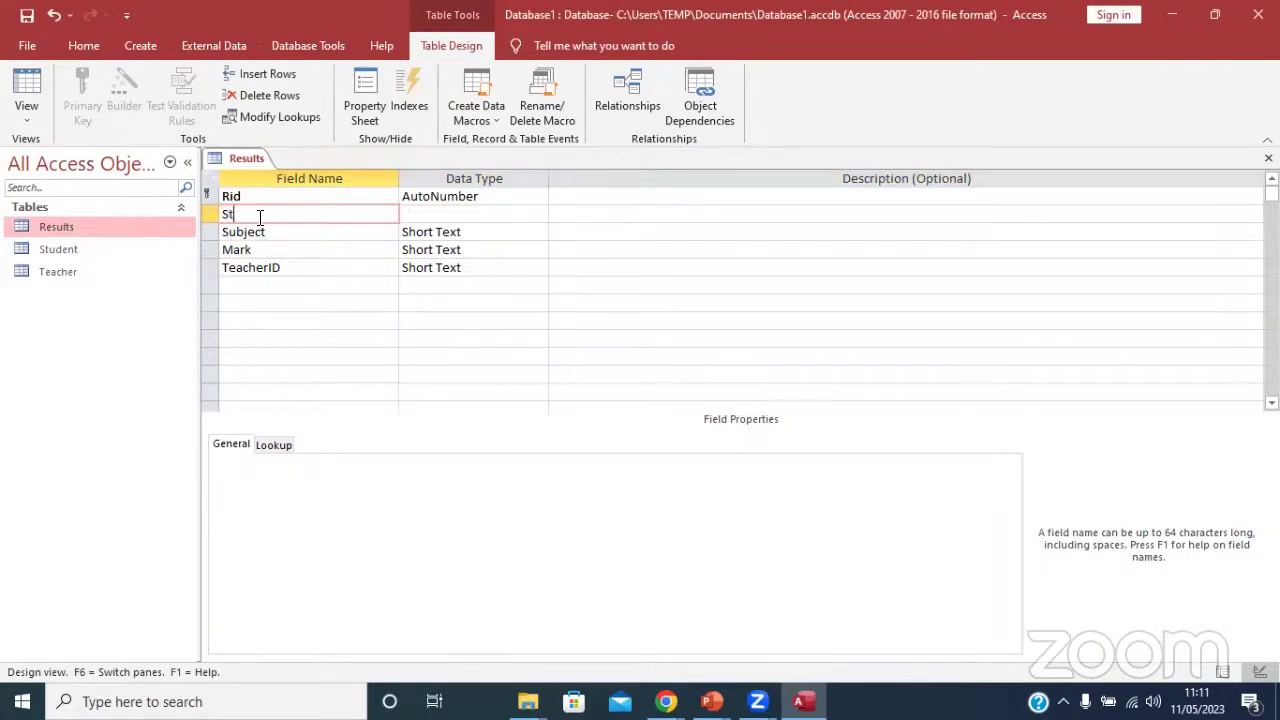
{"action": "type", "text": "udentID"}
{"action": "left_click", "coordinate": [432, 214]}
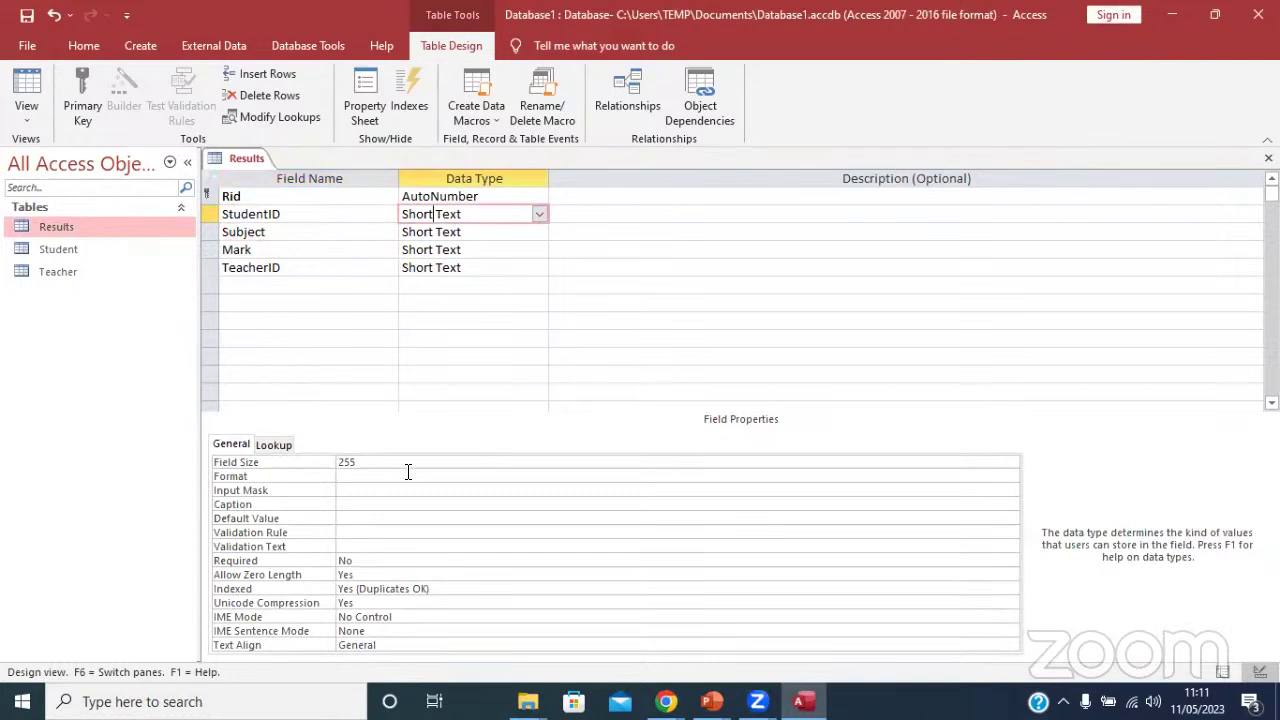
{"action": "left_click", "coordinate": [300, 267]}
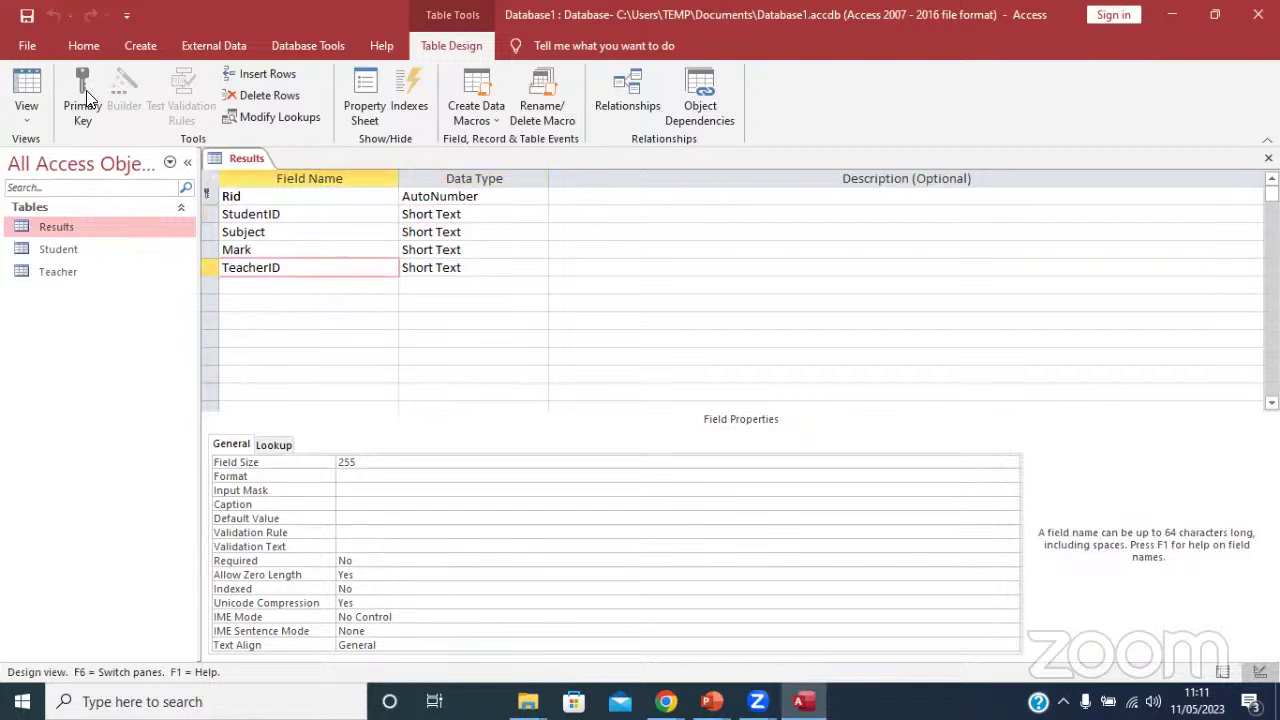
Close the Results table design.
{"action": "right_click", "coordinate": [252, 158]}
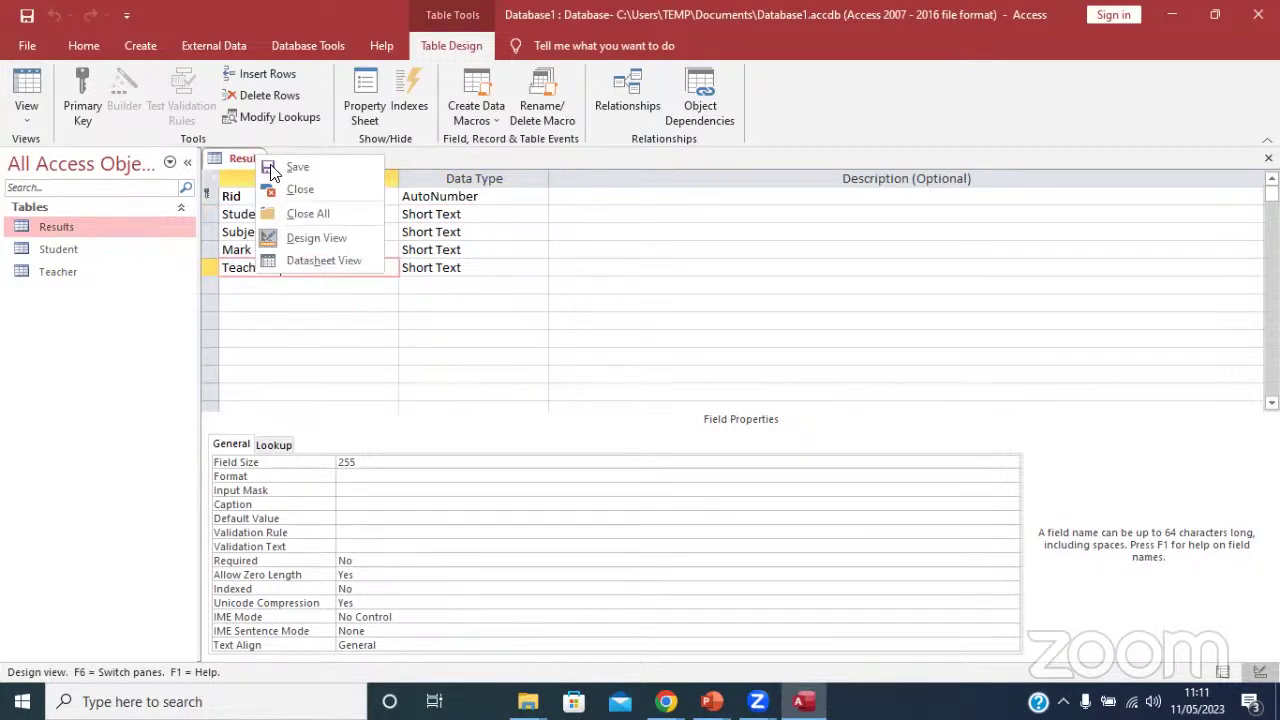
{"action": "left_click", "coordinate": [285, 186]}
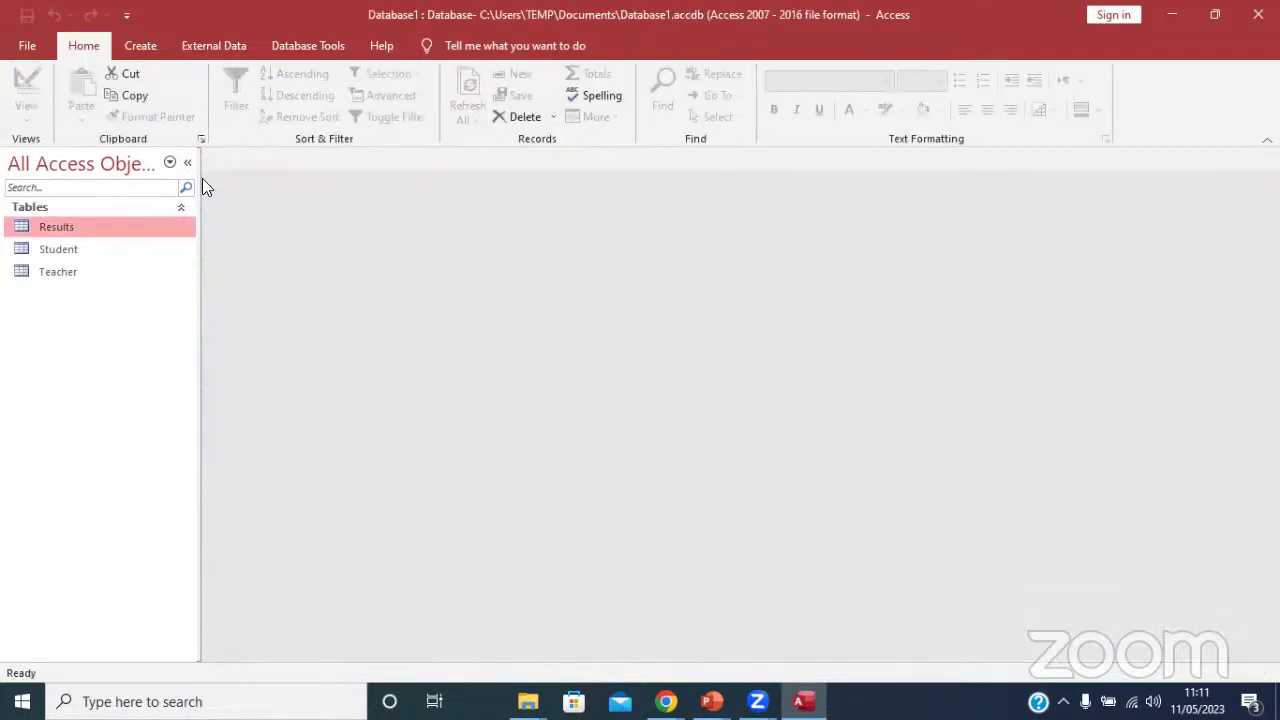
{"action": "left_click", "coordinate": [228, 44]}
Open Relationships, enlarge the Student and Results boxes, and drag SNo onto Results StudentID.
{"action": "left_click", "coordinate": [291, 50]}
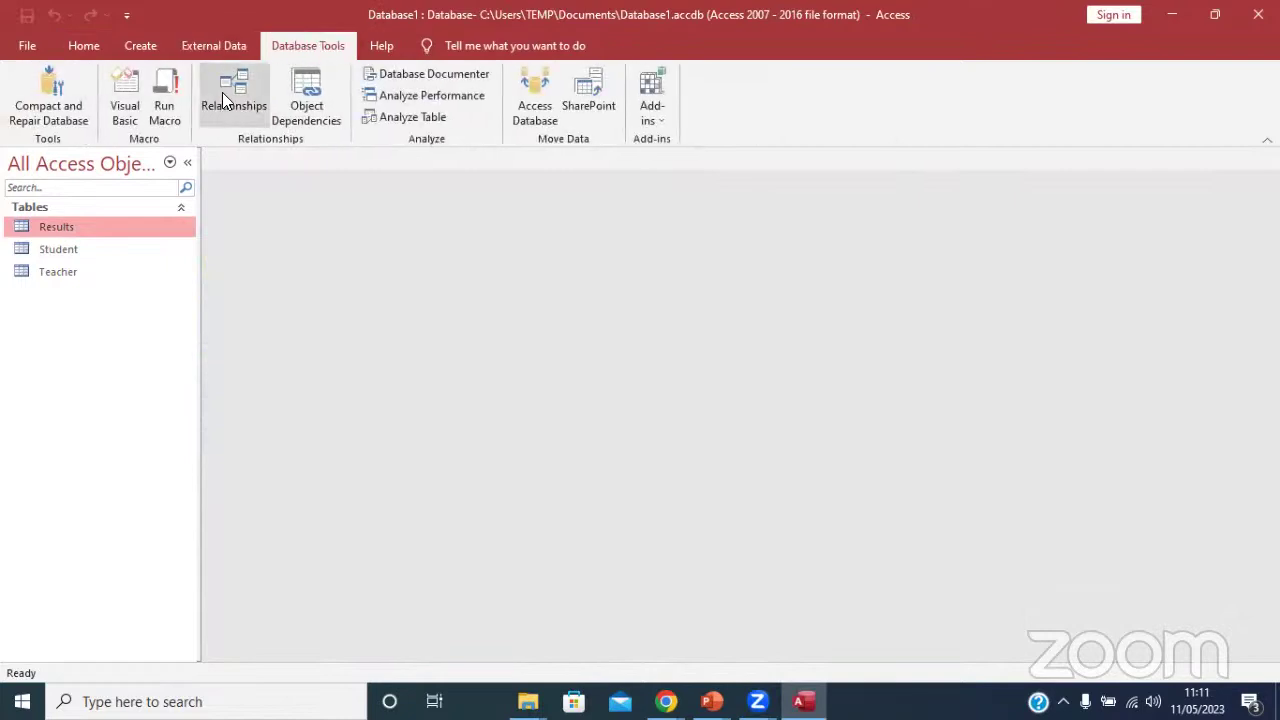
{"action": "left_click", "coordinate": [226, 92]}
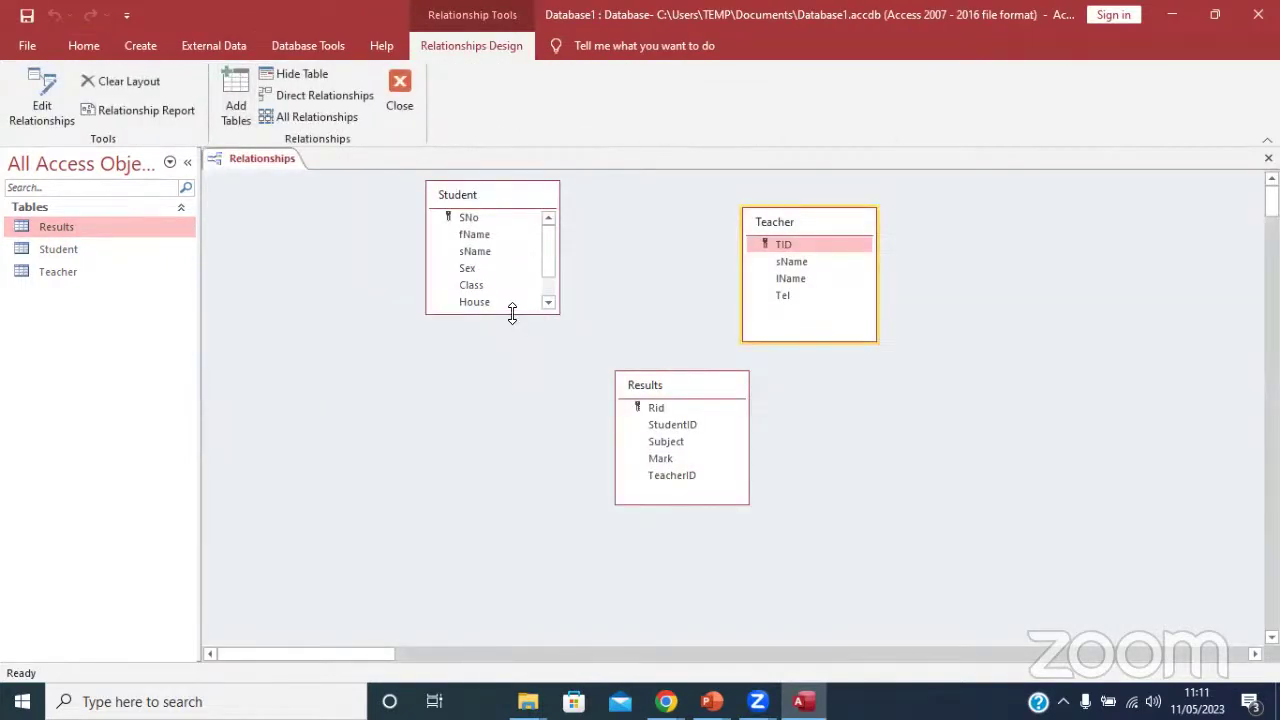
{"action": "left_click_drag", "start_coordinate": [512, 314], "coordinate": [507, 379]}
{"action": "left_click_drag", "start_coordinate": [702, 503], "coordinate": [692, 531]}
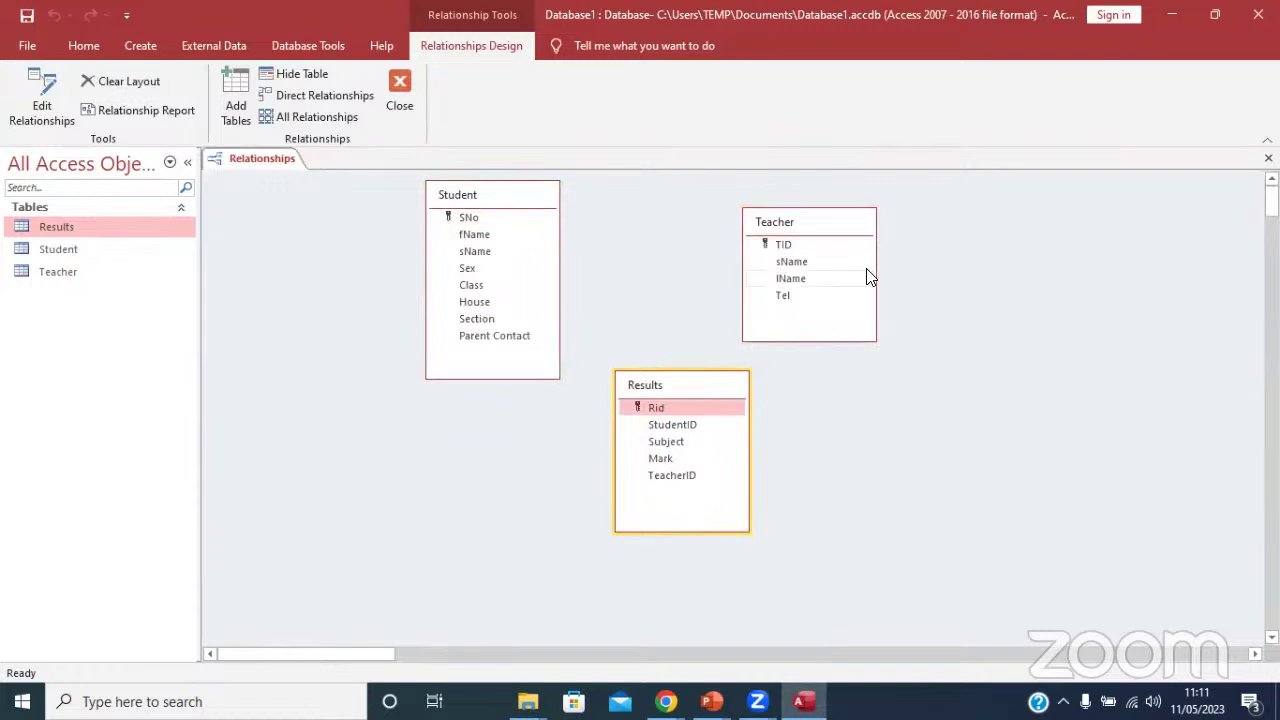
{"action": "left_click_drag", "start_coordinate": [798, 221], "coordinate": [804, 198]}
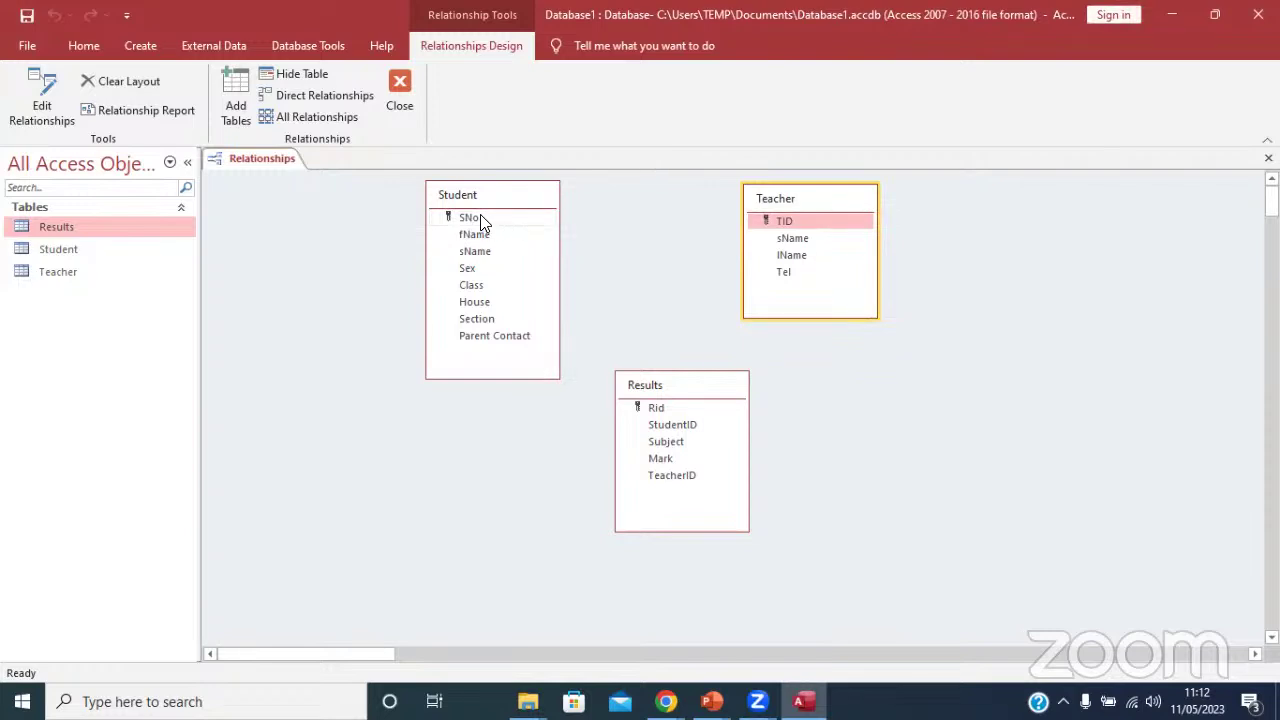
{"action": "left_click_drag", "start_coordinate": [480, 218], "coordinate": [683, 428]}
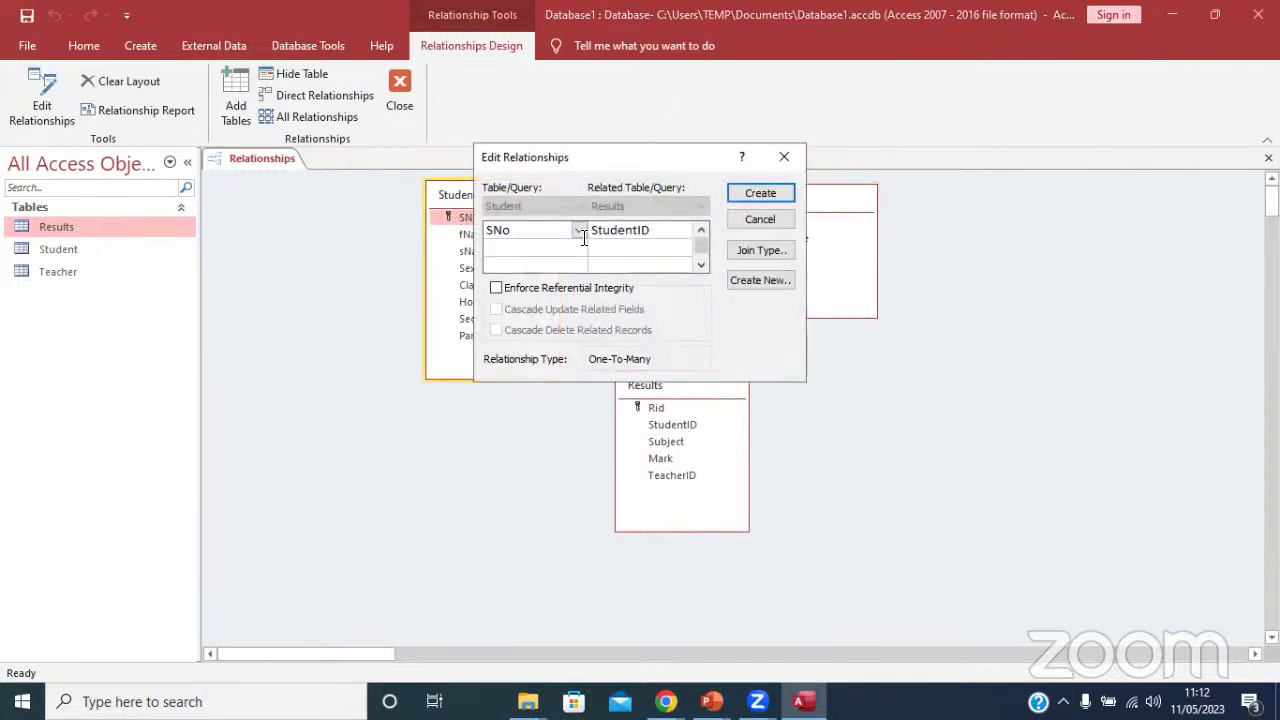
Create the Student–Results link with Enforce Referential Integrity and Cascade Update Related Fields.
{"action": "left_click", "coordinate": [762, 194]}
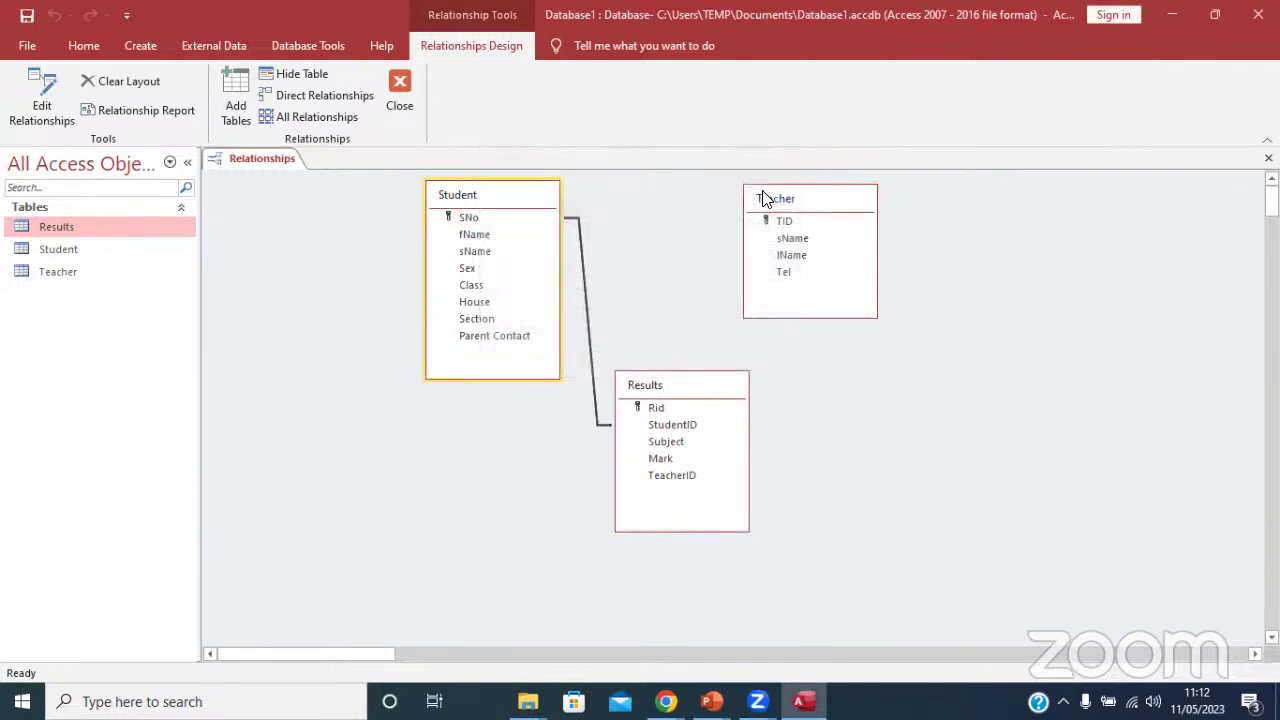
{"action": "double_click", "coordinate": [585, 313]}
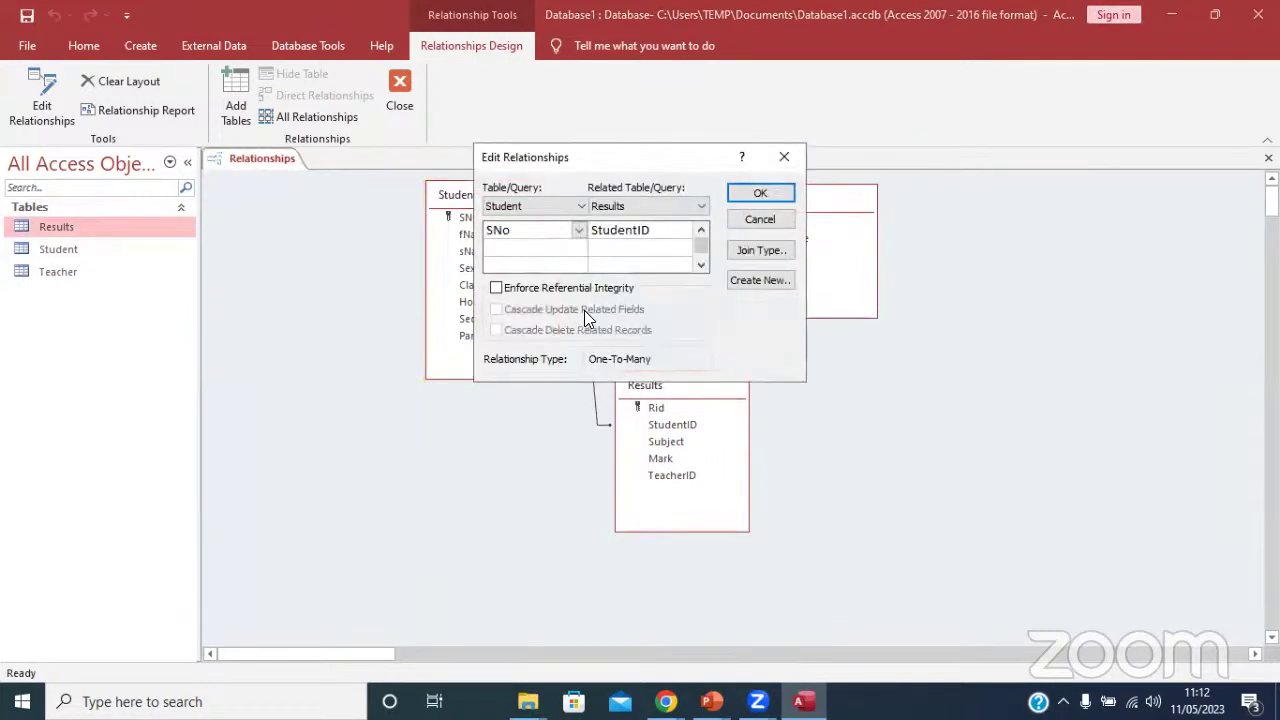
{"action": "left_click", "coordinate": [523, 292]}
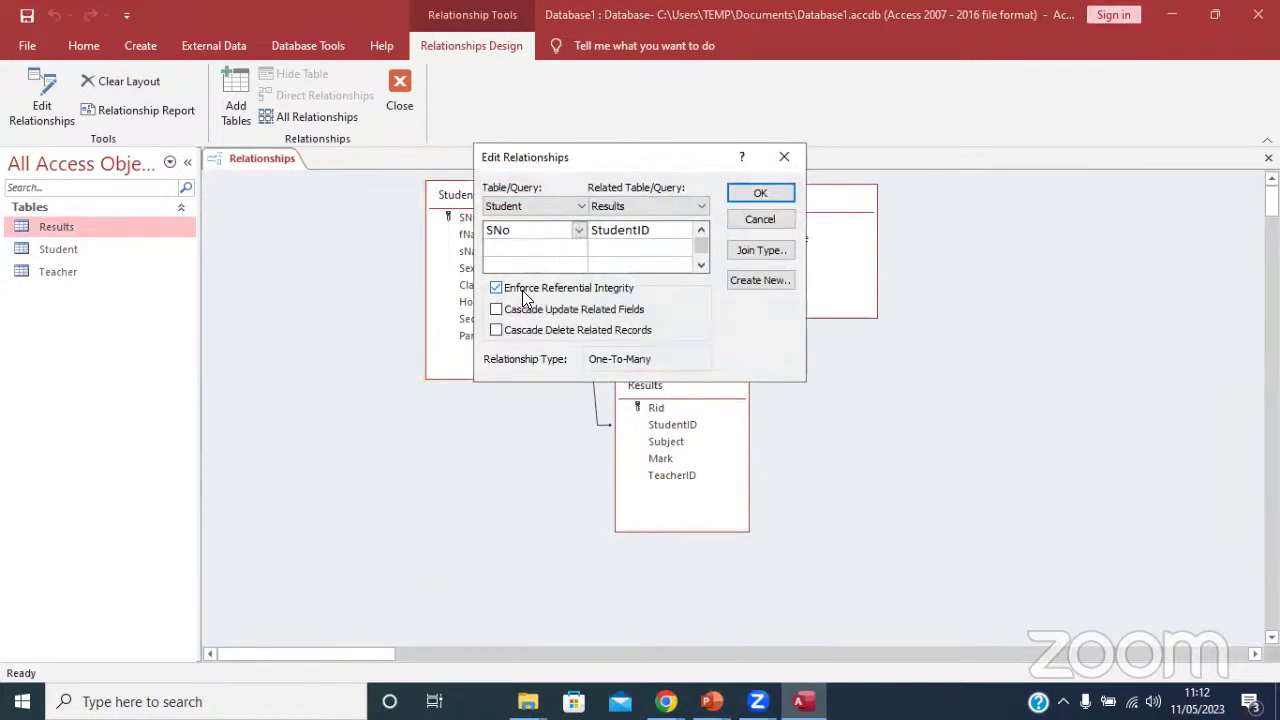
{"action": "left_click", "coordinate": [604, 316]}
{"action": "left_click", "coordinate": [758, 193]}
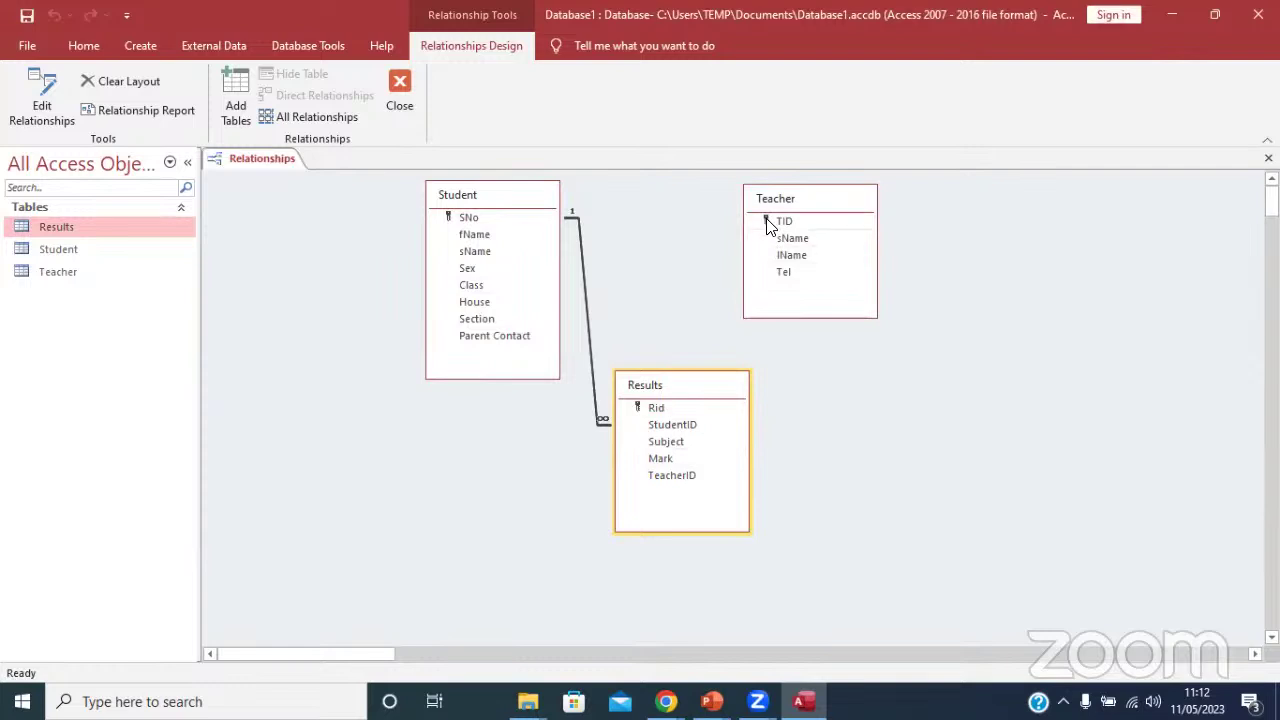
Drag Teacher TID onto Results TeacherID, ticking referential integrity and cascade updates.
{"action": "left_click_drag", "start_coordinate": [768, 221], "coordinate": [688, 482]}
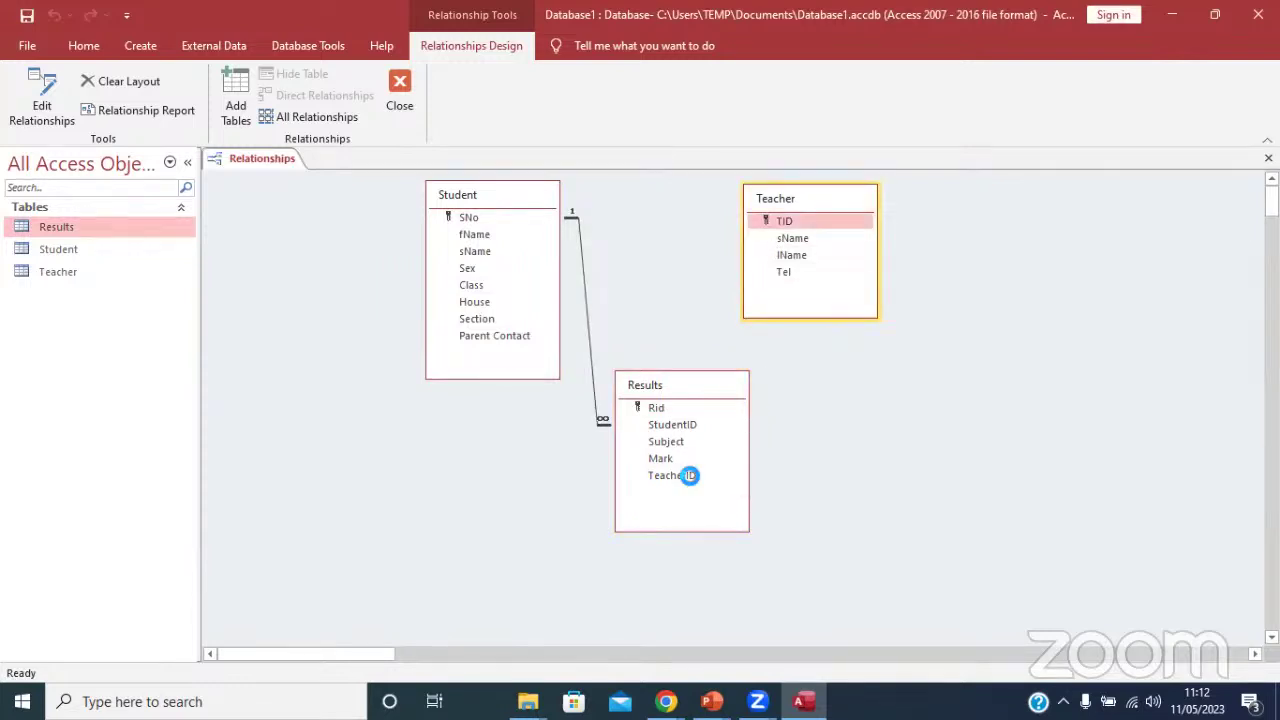
{"action": "left_click", "coordinate": [519, 290]}
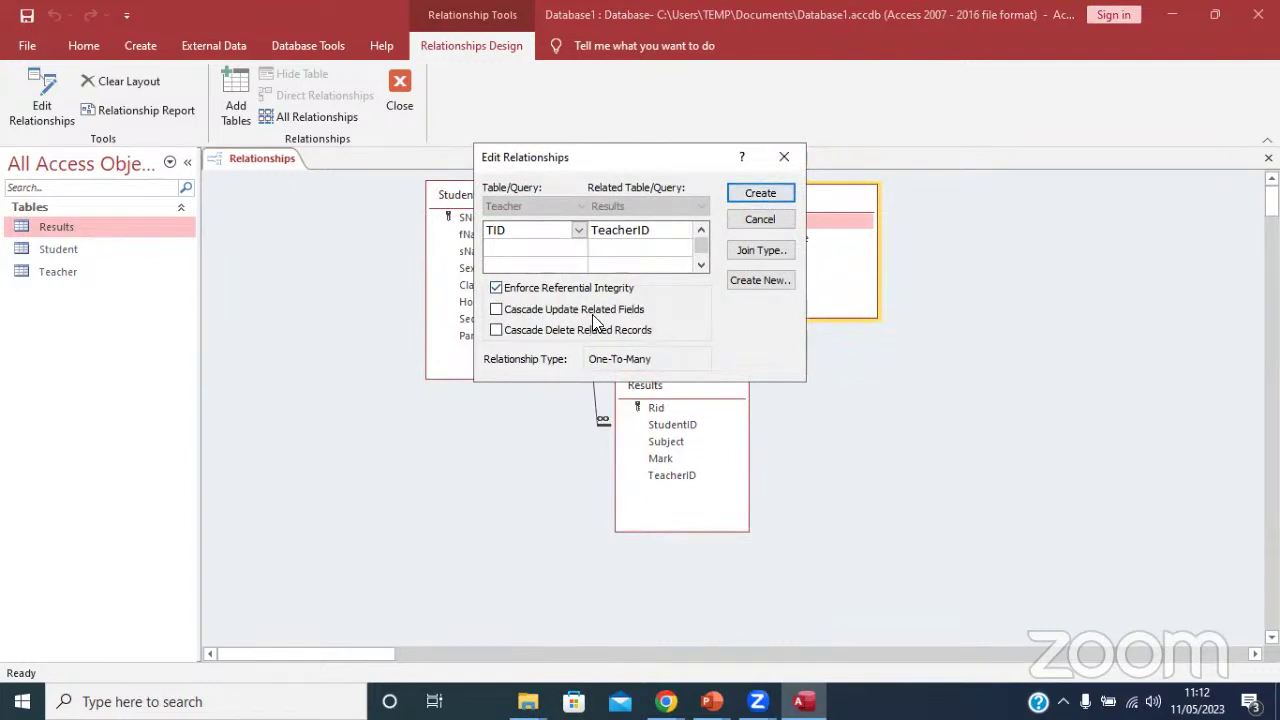
{"action": "left_click", "coordinate": [610, 306]}
Create the Teacher TID–Results TeacherID link, then close and save the relationships layout.
{"action": "left_click", "coordinate": [750, 194]}
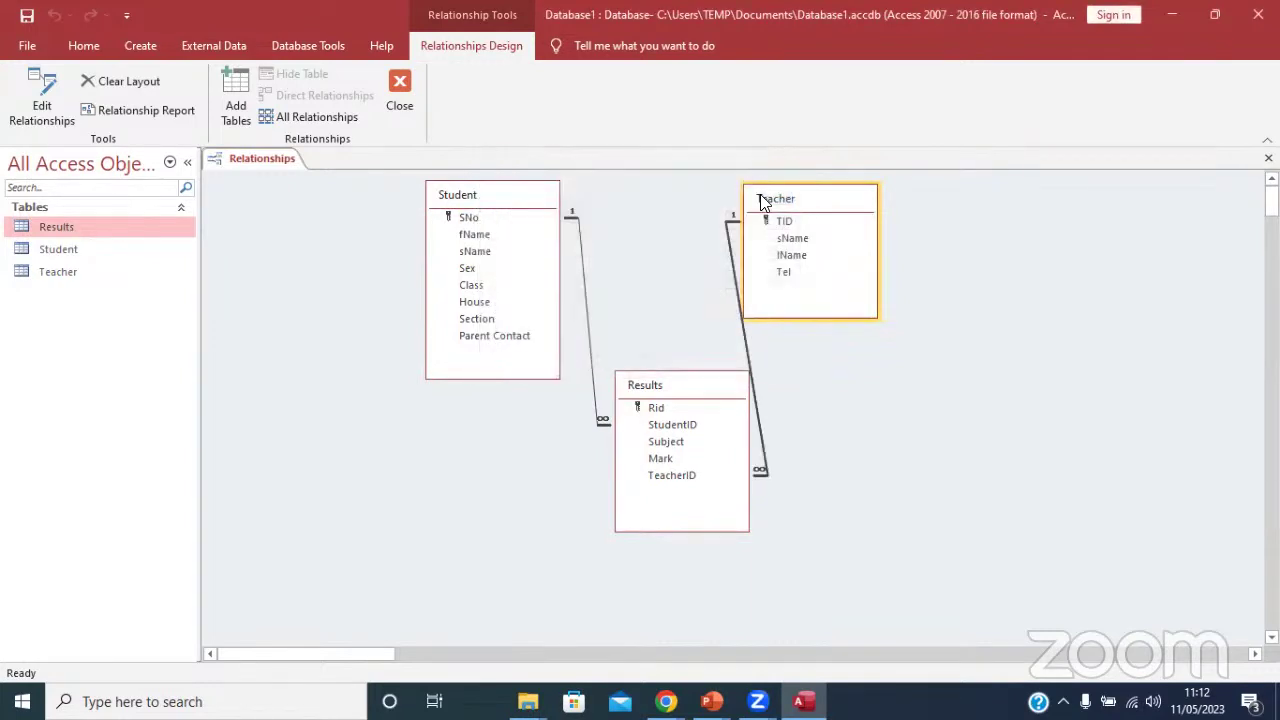
{"action": "left_click_drag", "start_coordinate": [798, 198], "coordinate": [852, 206]}
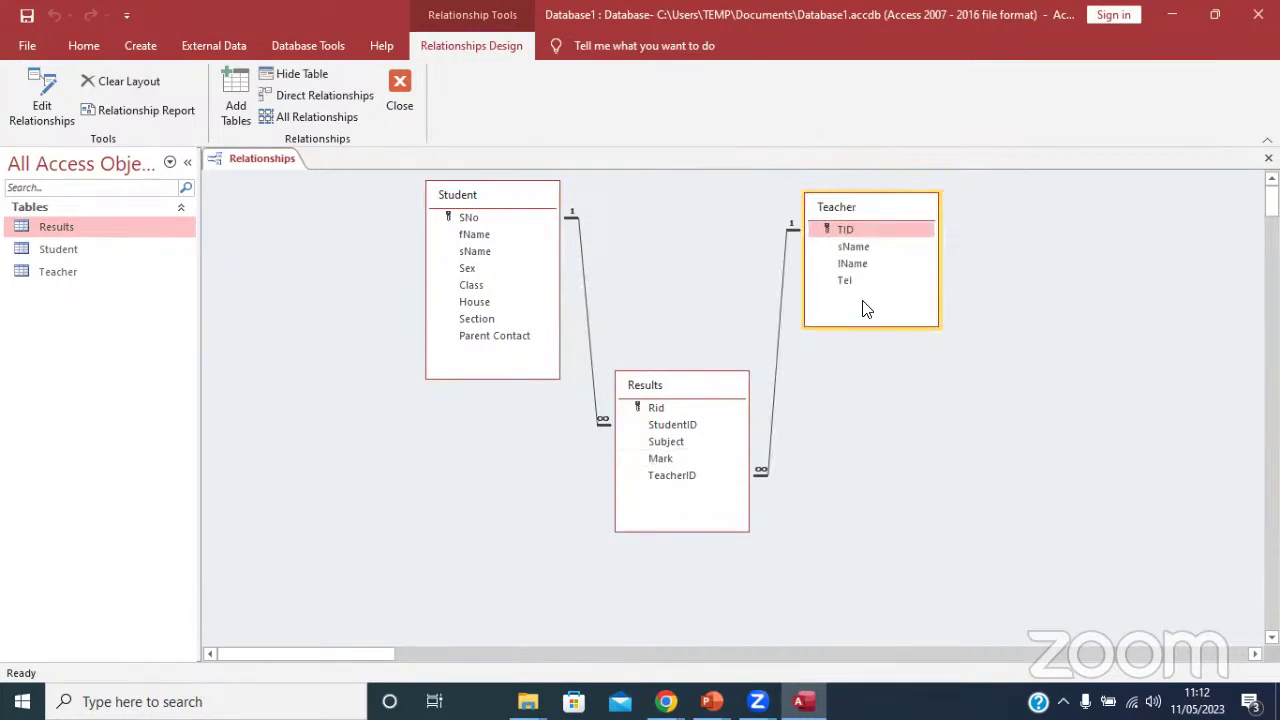
{"action": "left_click", "coordinate": [674, 447]}
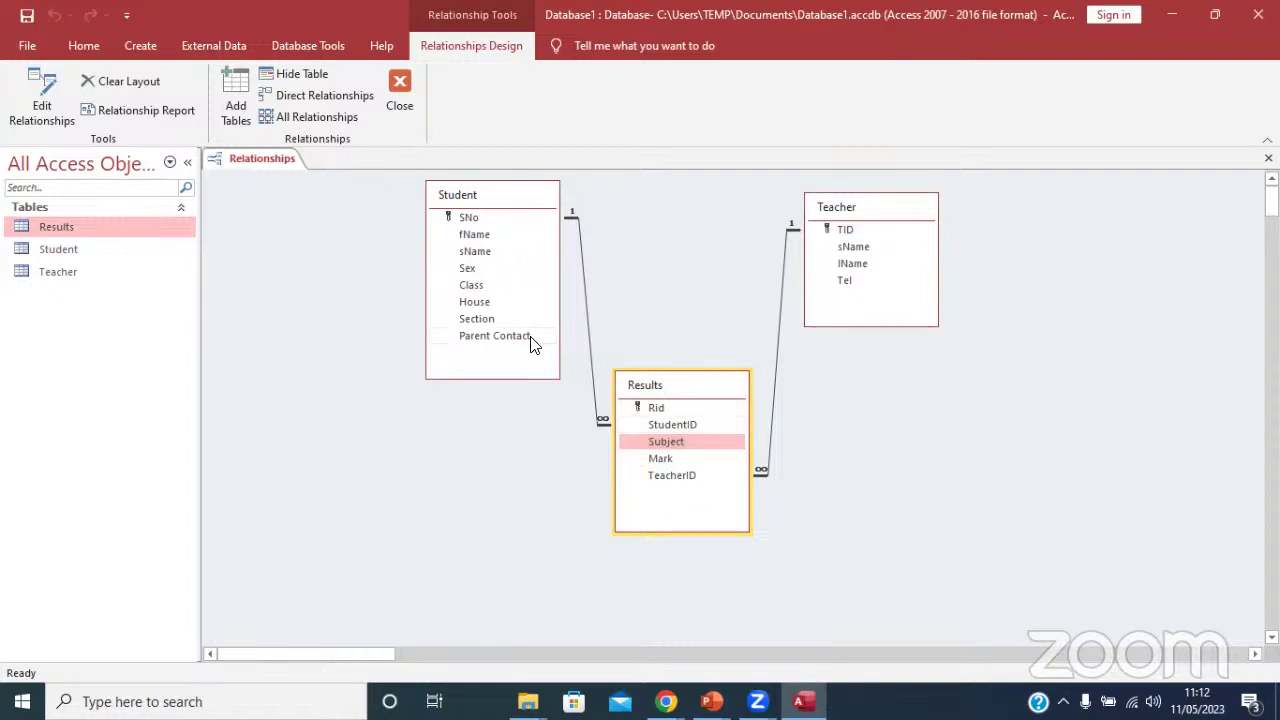
{"action": "left_click", "coordinate": [400, 80]}
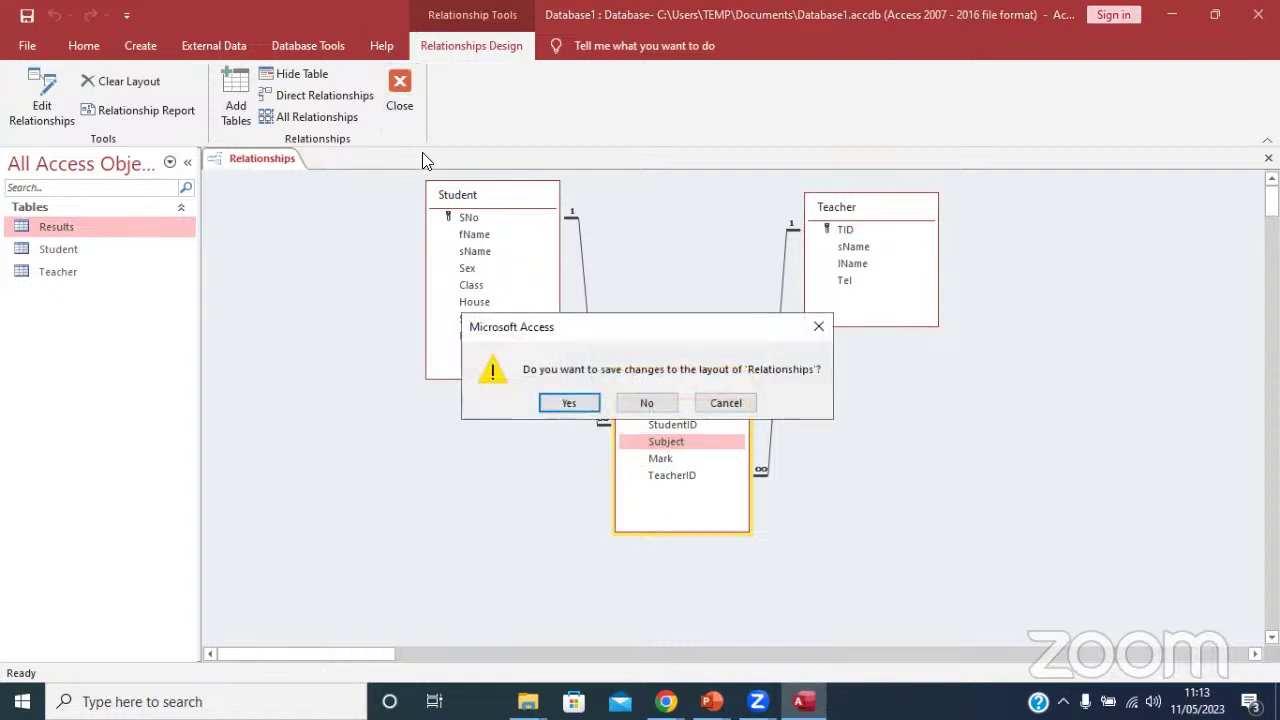
{"action": "left_click", "coordinate": [587, 405]}
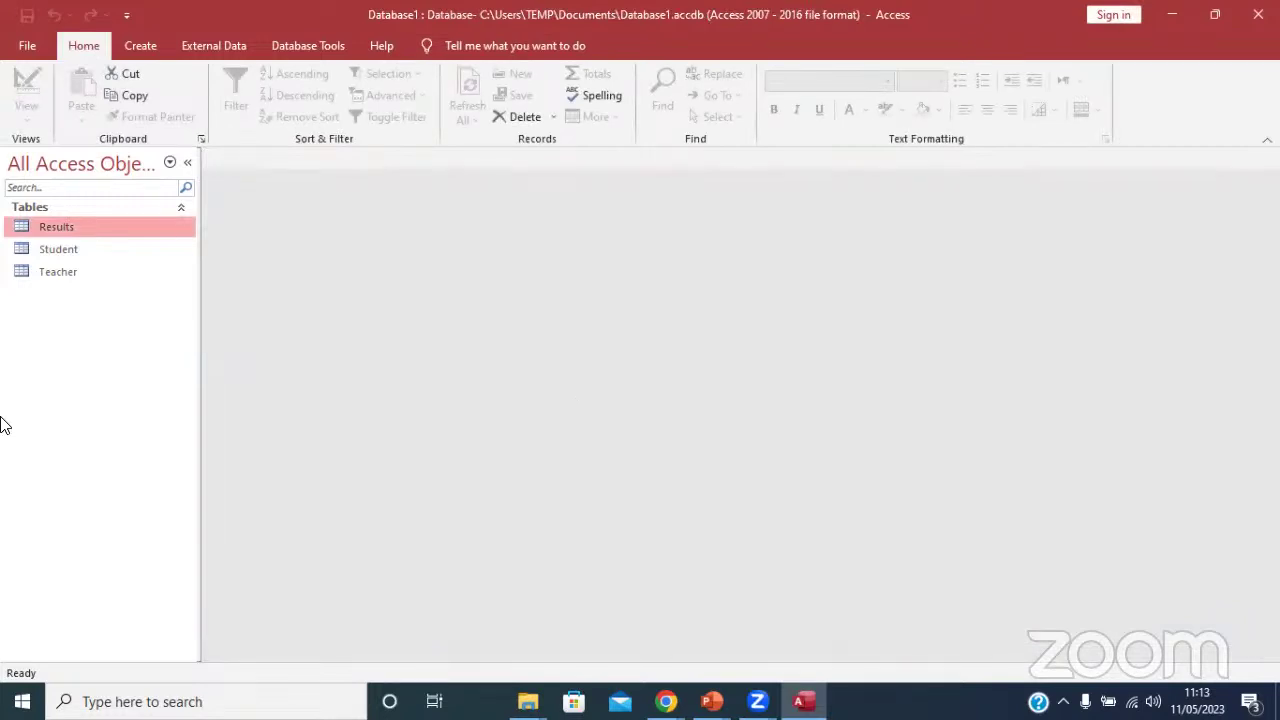
Open the Results table and enter S001 as the new record's StudentID.
{"action": "double_click", "coordinate": [74, 226]}
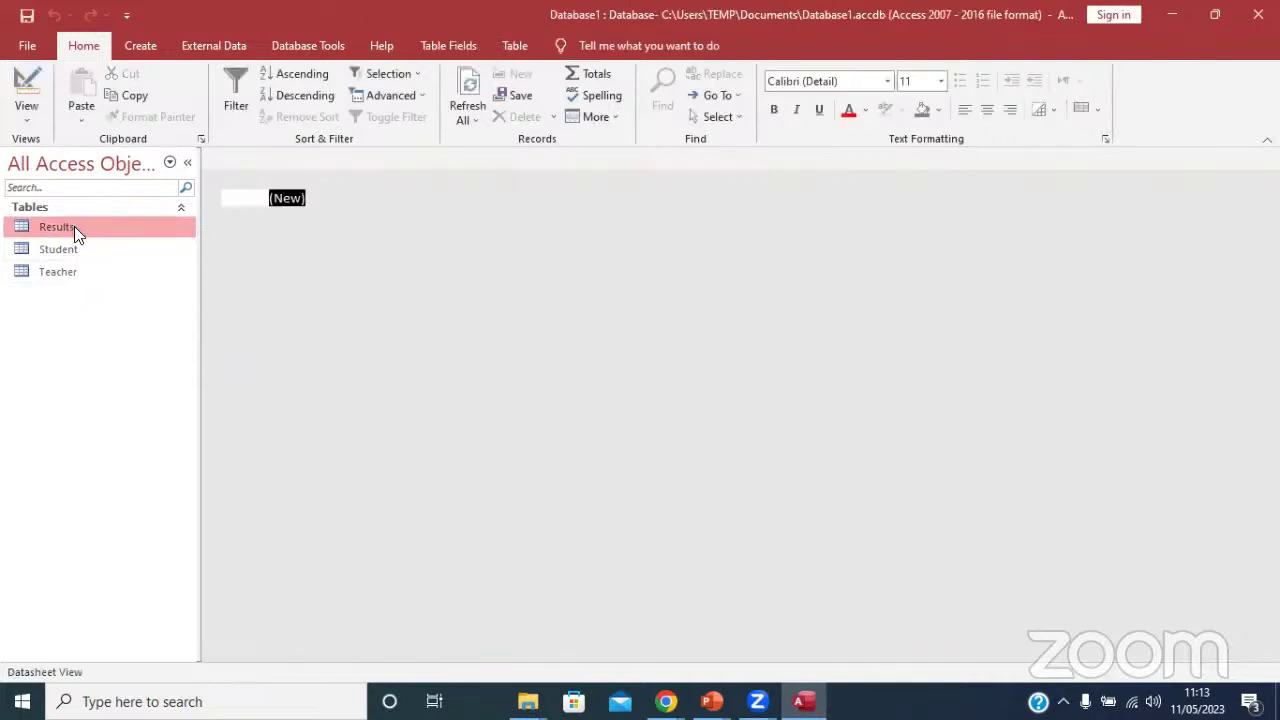
{"action": "left_click", "coordinate": [348, 202]}
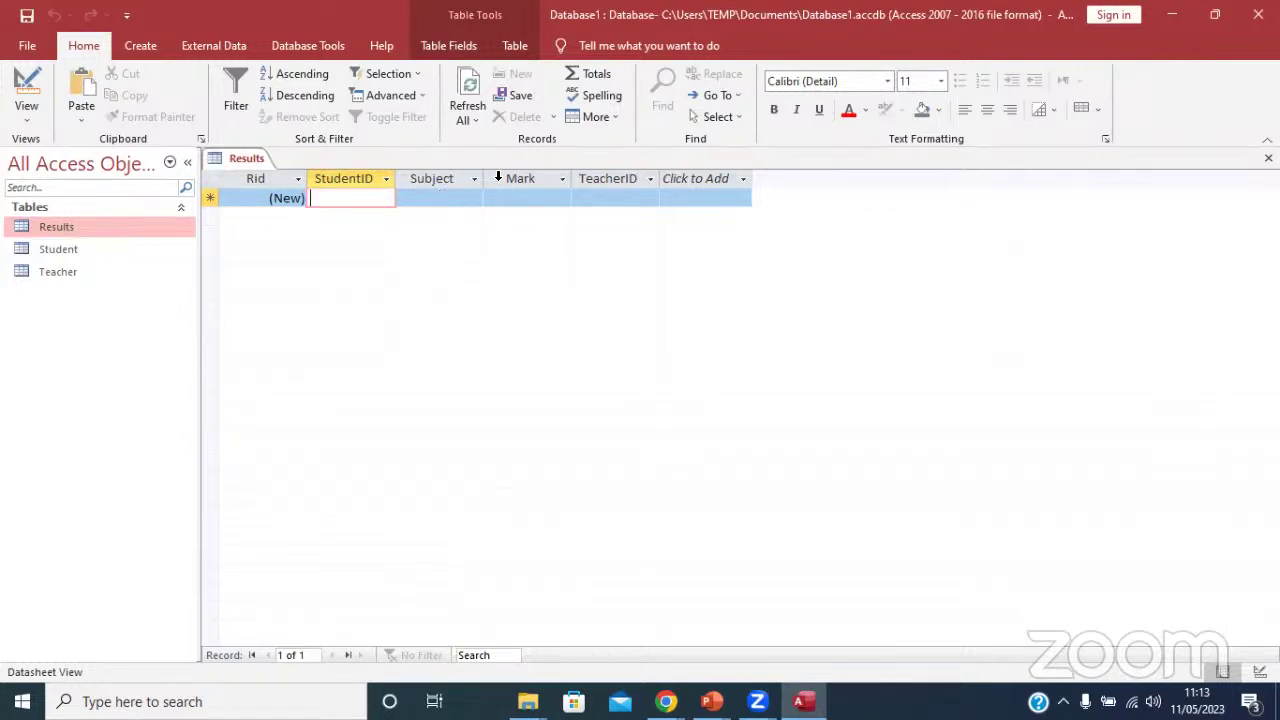
{"action": "left_click", "coordinate": [460, 196]}
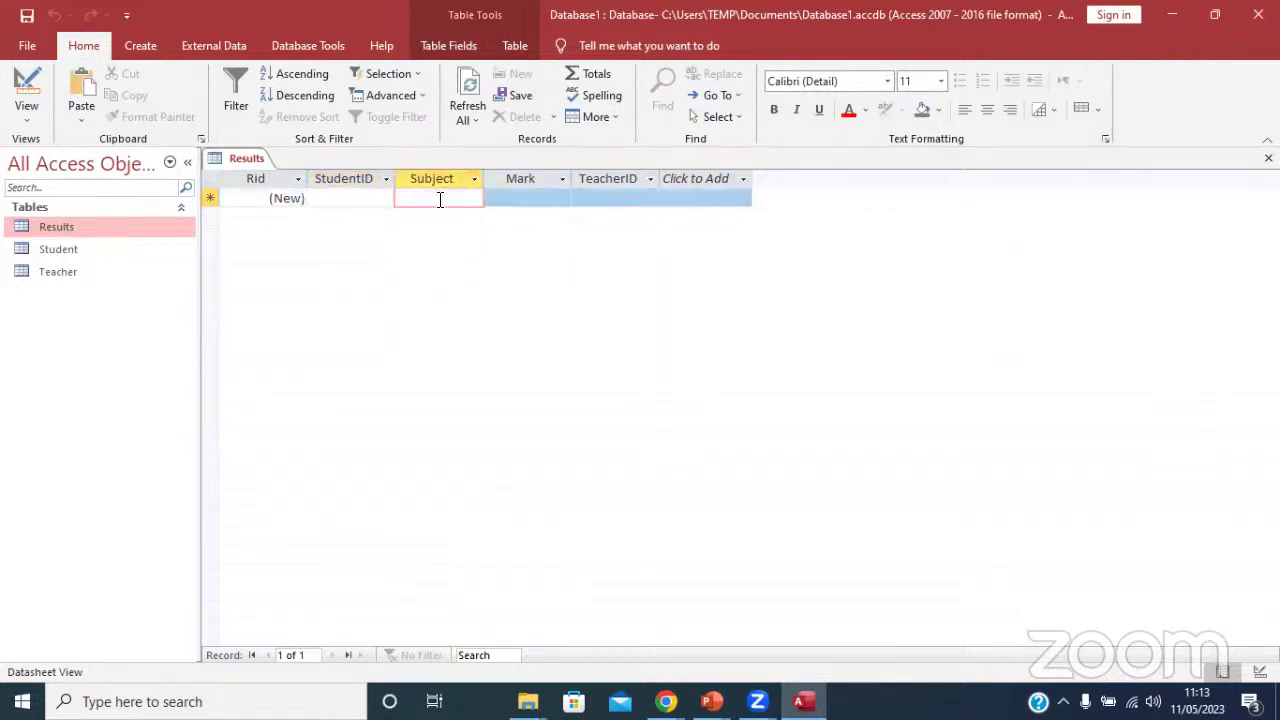
{"action": "left_click", "coordinate": [376, 202]}
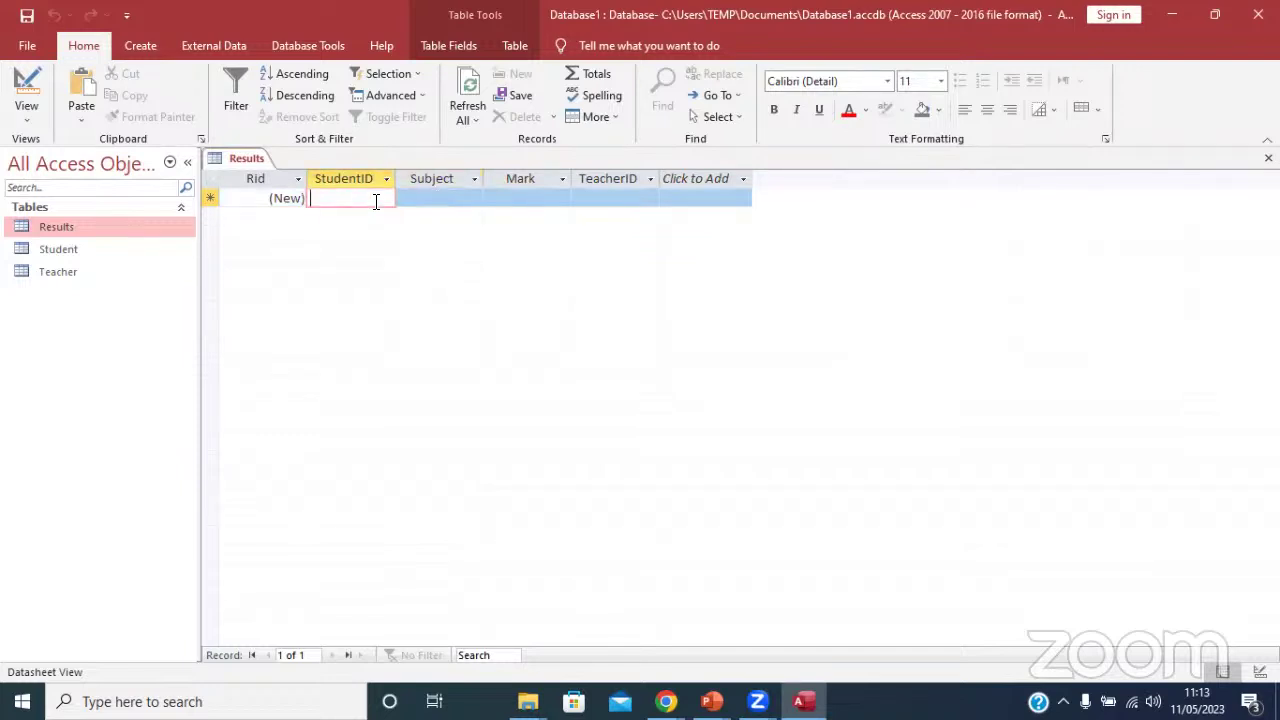
{"action": "type", "text": "001"}
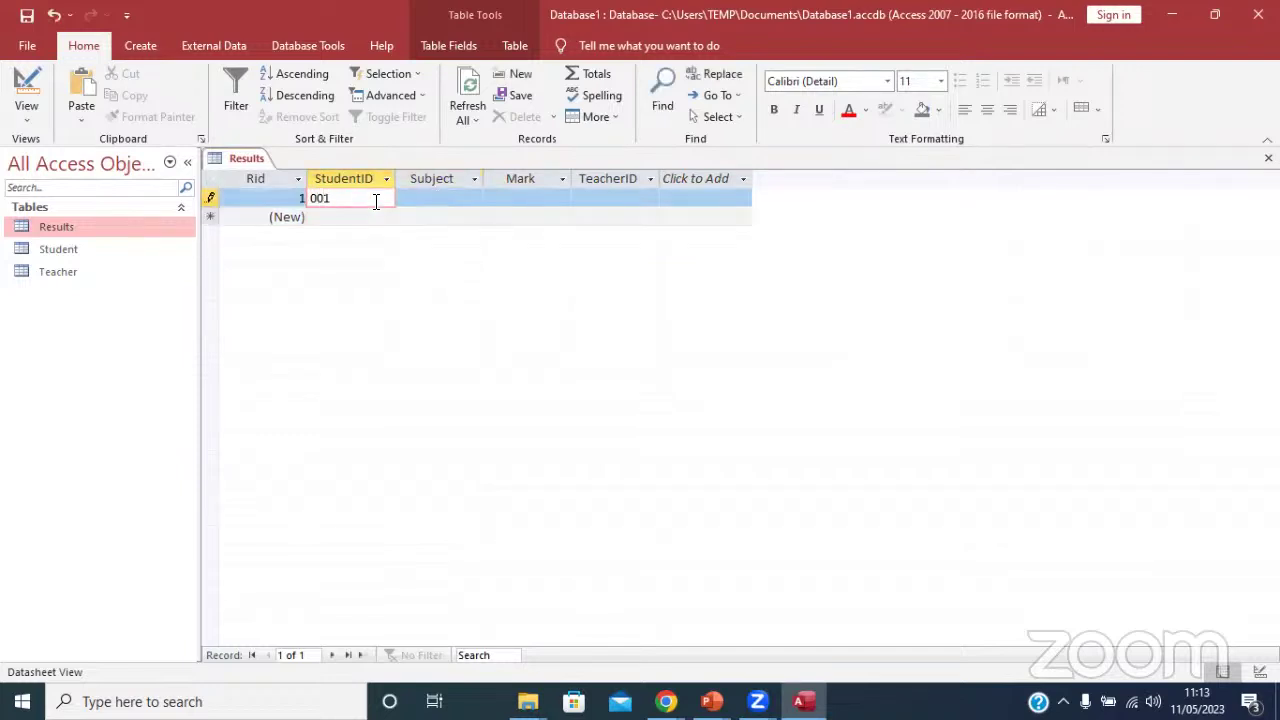
{"action": "key", "text": "BackSpace"}
{"action": "key", "text": "BackSpace"}
{"action": "key", "text": "BackSpace"}
{"action": "key", "text": "Caps_Lock"}
{"action": "type", "text": "S001"}
Fill in Subject Chem, Mark 89 and TeacherID T002, then try saving the record.
{"action": "left_click", "coordinate": [419, 201]}
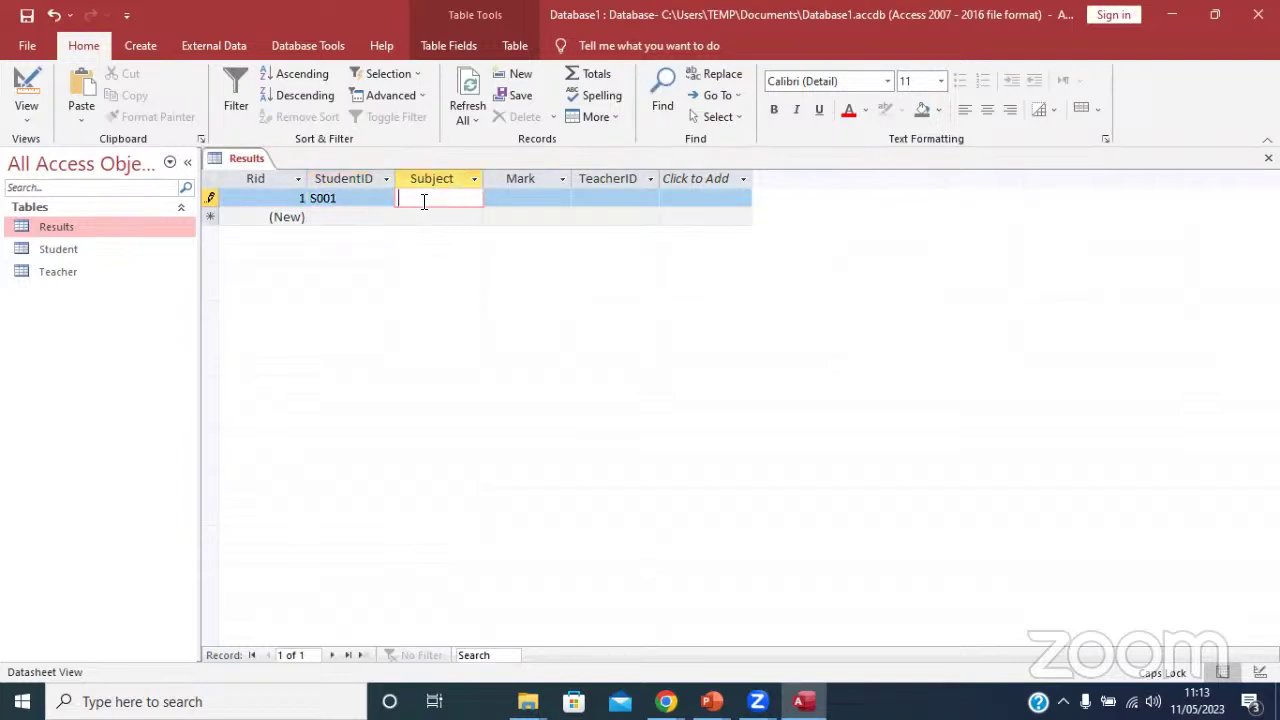
{"action": "type", "text": "cHEM"}
{"action": "left_click", "coordinate": [532, 197]}
{"action": "type", "text": "89"}
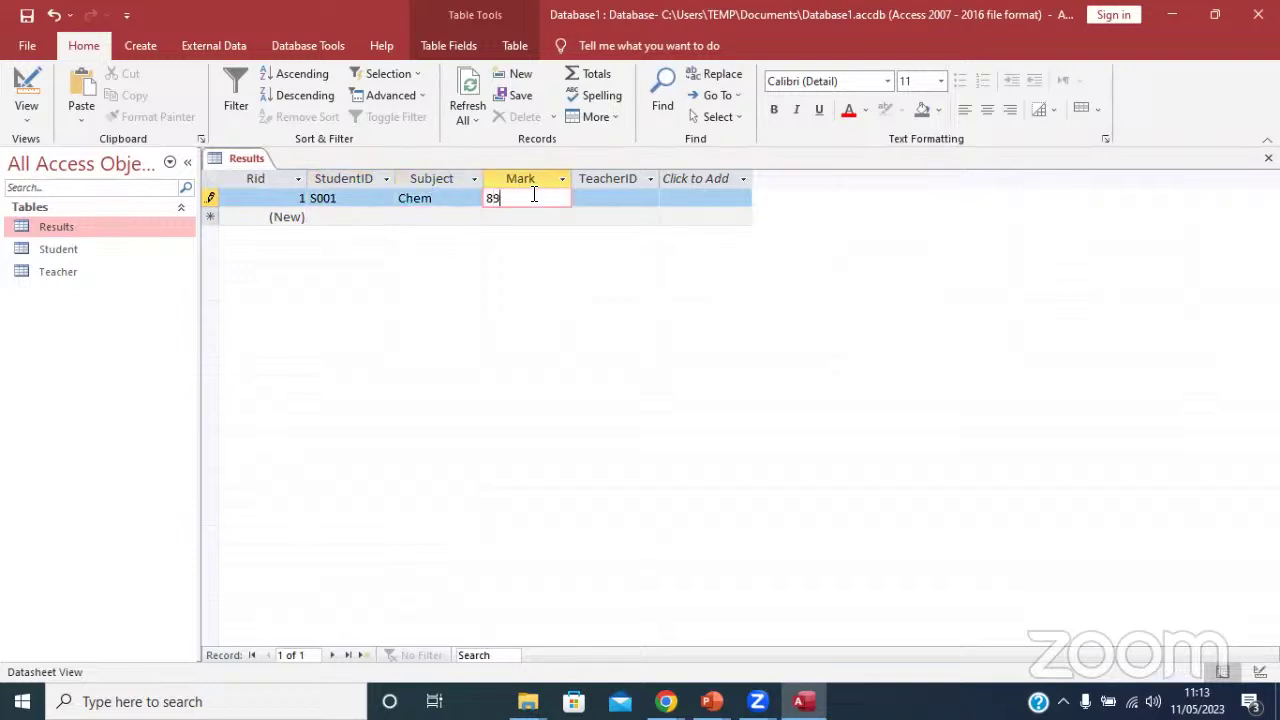
{"action": "left_click", "coordinate": [604, 192]}
{"action": "type", "text": "00"}
{"action": "key", "text": "BackSpace"}
{"action": "key", "text": "BackSpace"}
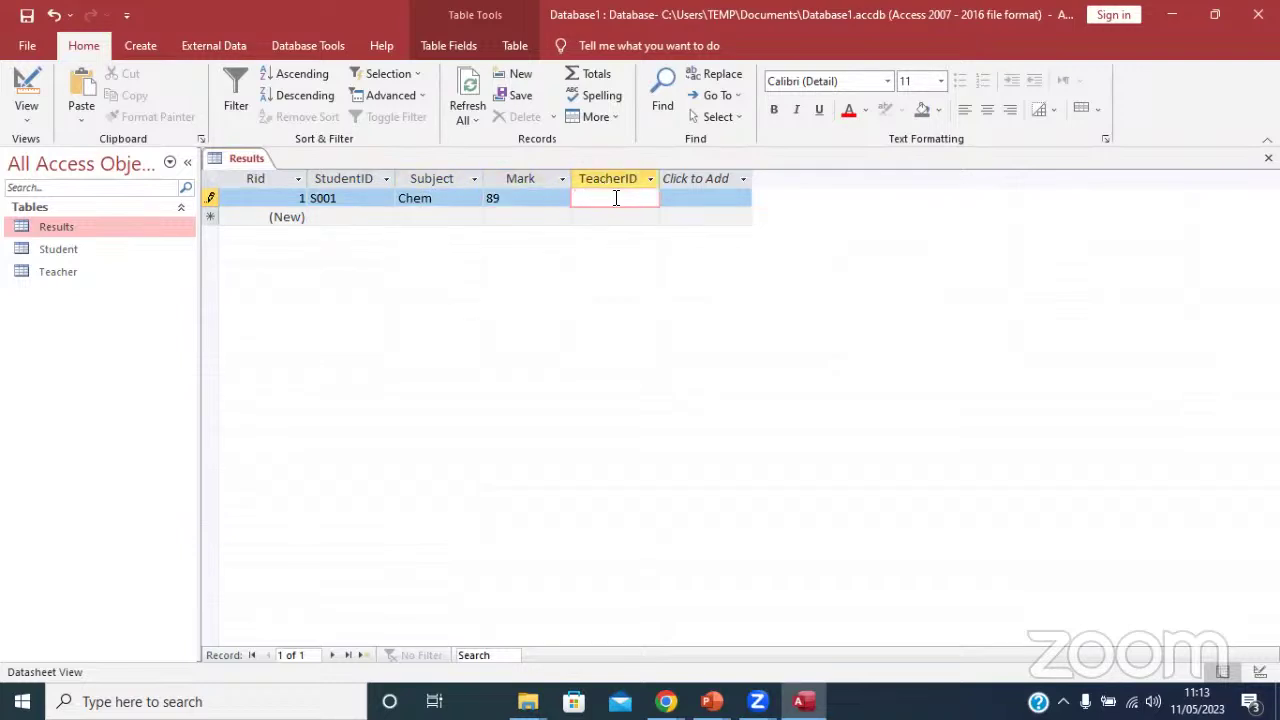
{"action": "key", "text": "Caps_Lock"}
{"action": "type", "text": "T002"}
{"action": "left_click", "coordinate": [375, 219]}
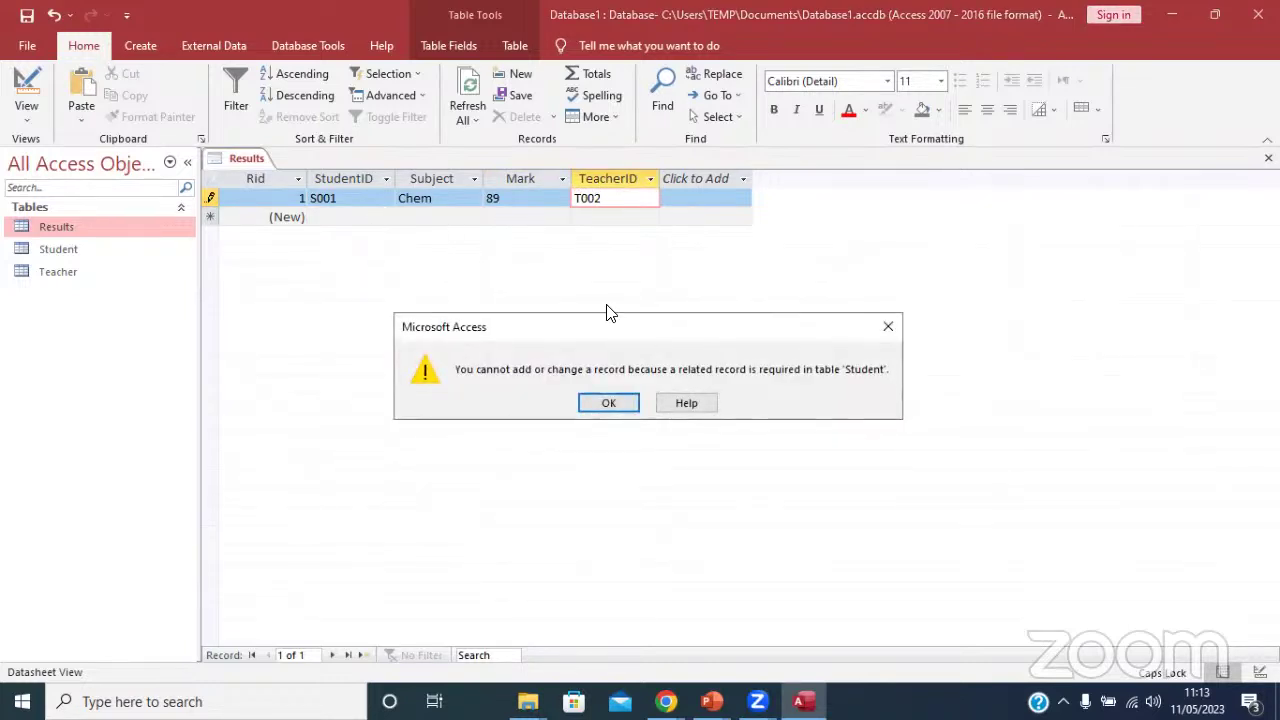
{"action": "left_click", "coordinate": [712, 138]}
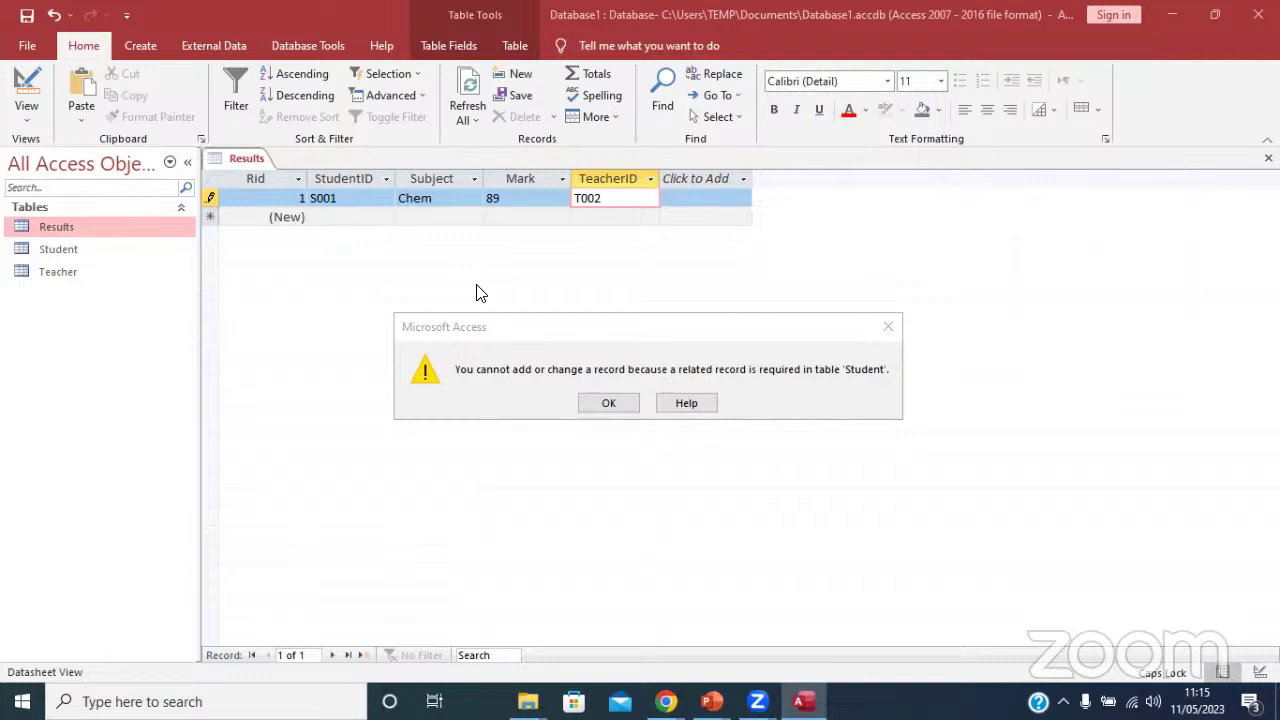
{"action": "left_click", "coordinate": [634, 328]}
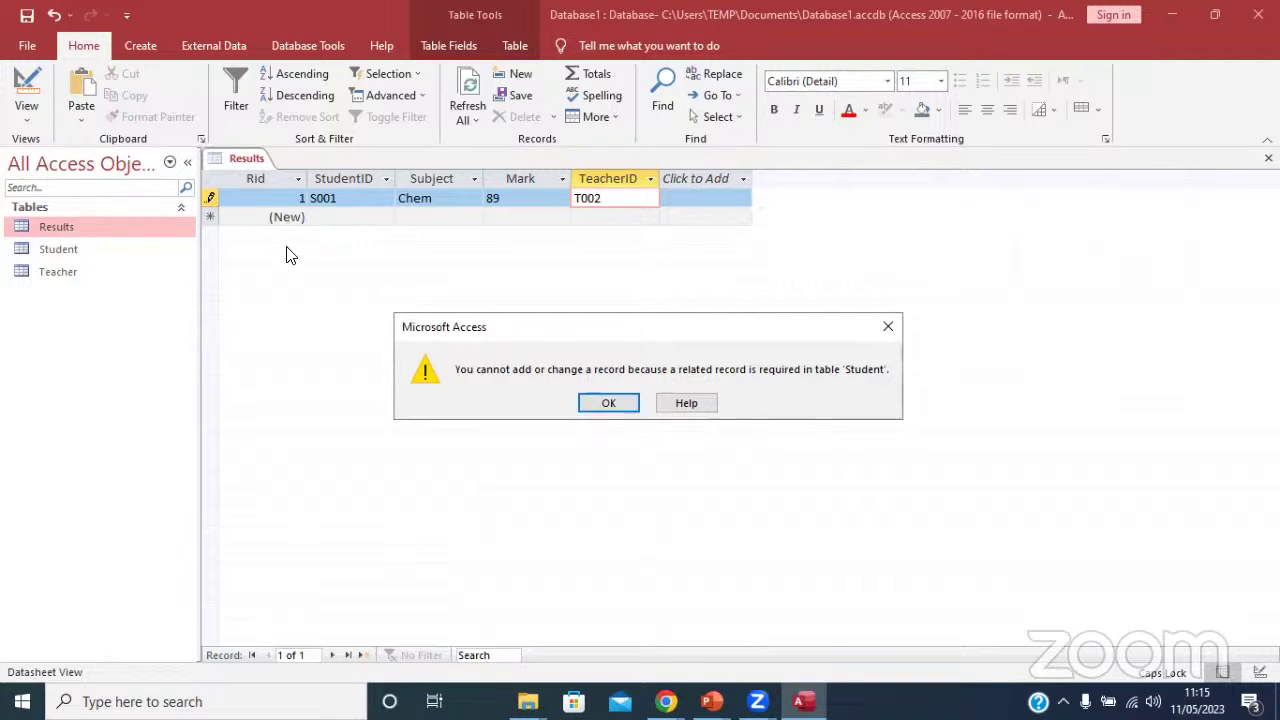
{"action": "left_click", "coordinate": [837, 229]}
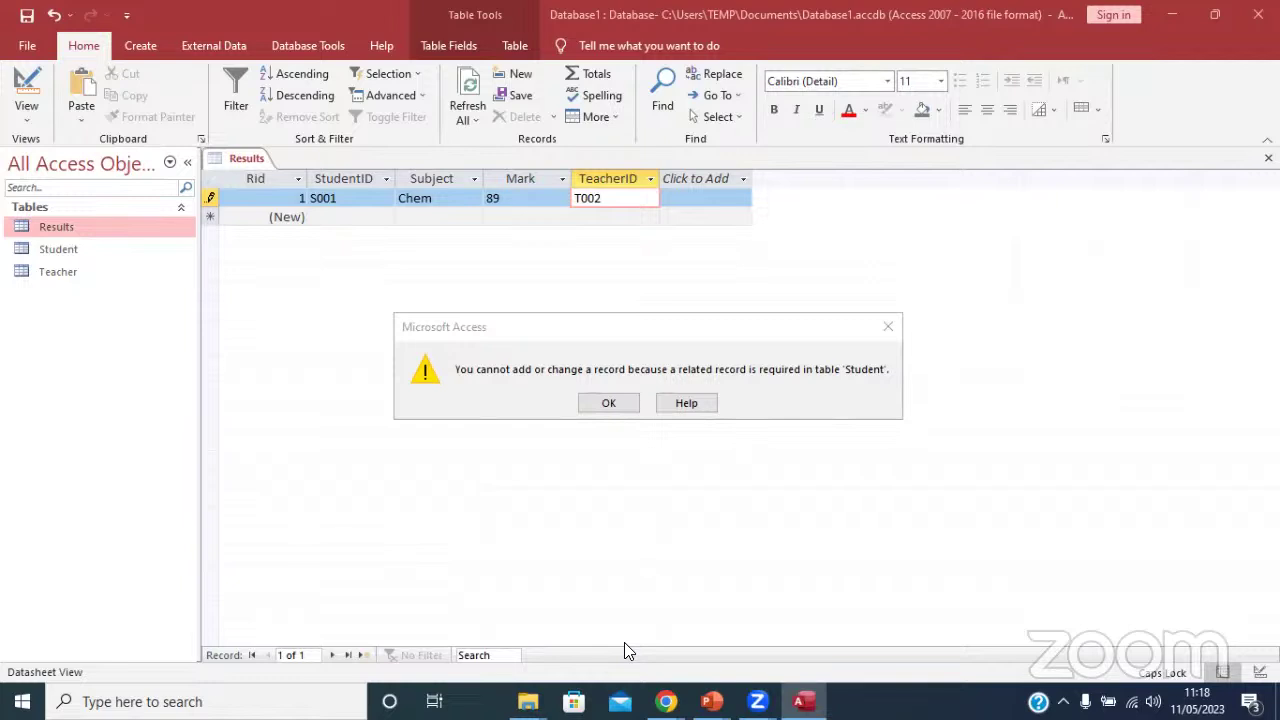
Close the Results table, discarding the rejected Chem mark record for S001.
{"action": "left_click", "coordinate": [887, 326]}
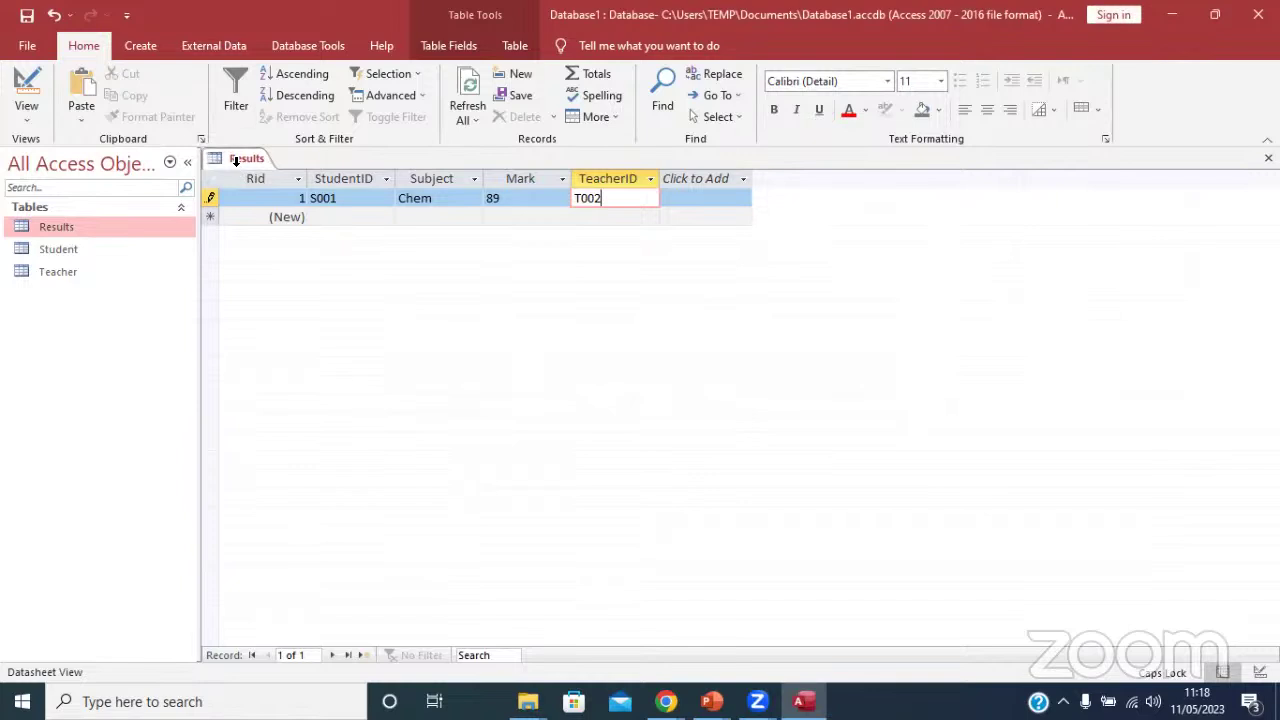
{"action": "right_click", "coordinate": [240, 157]}
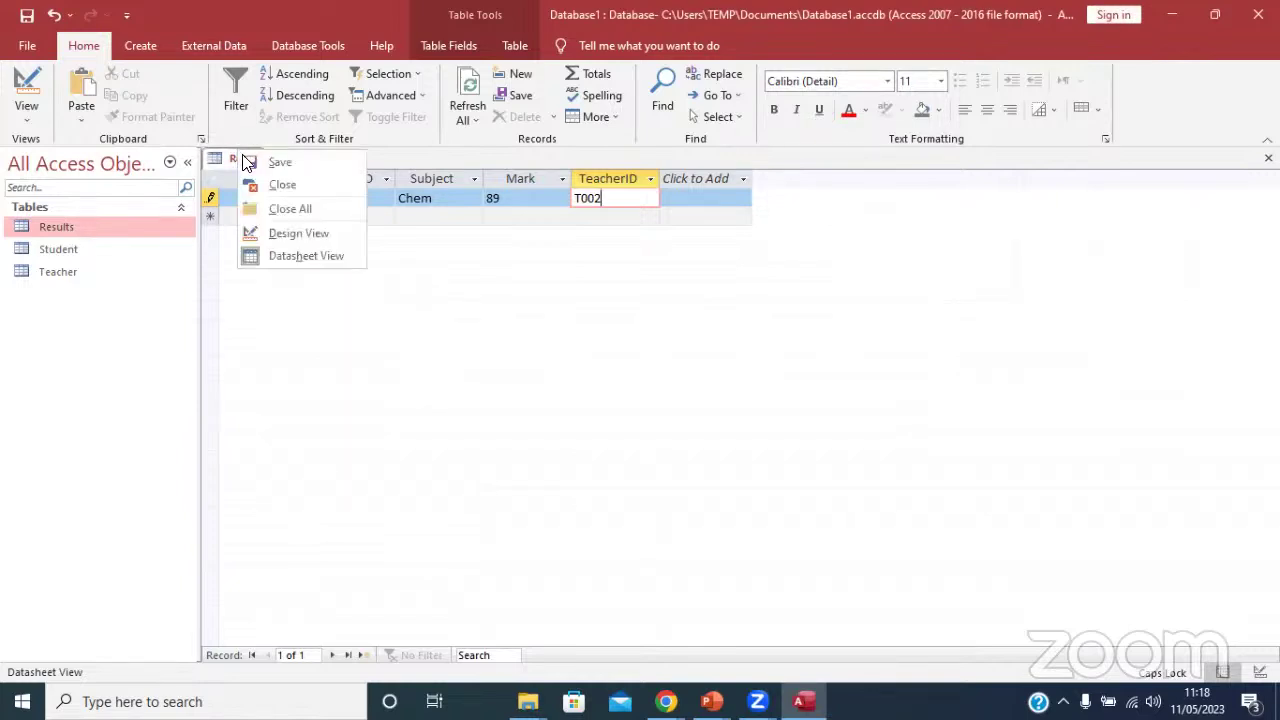
{"action": "left_click", "coordinate": [282, 186]}
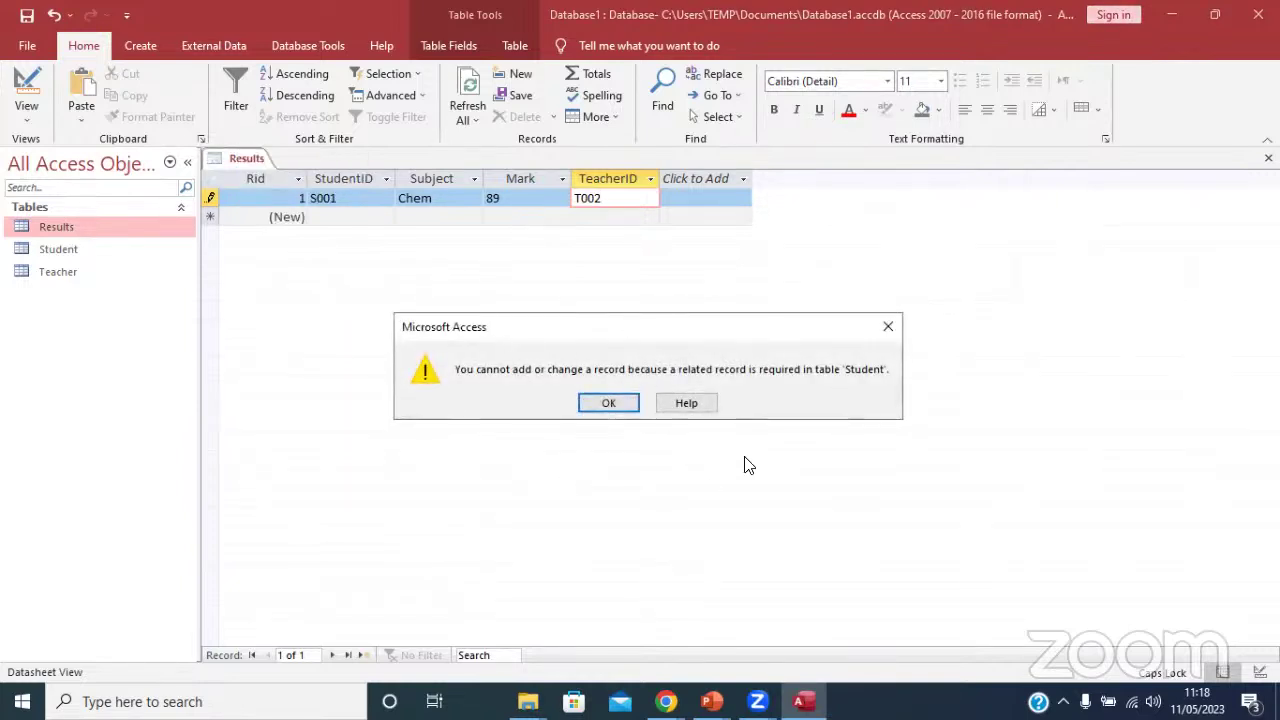
{"action": "left_click", "coordinate": [606, 405]}
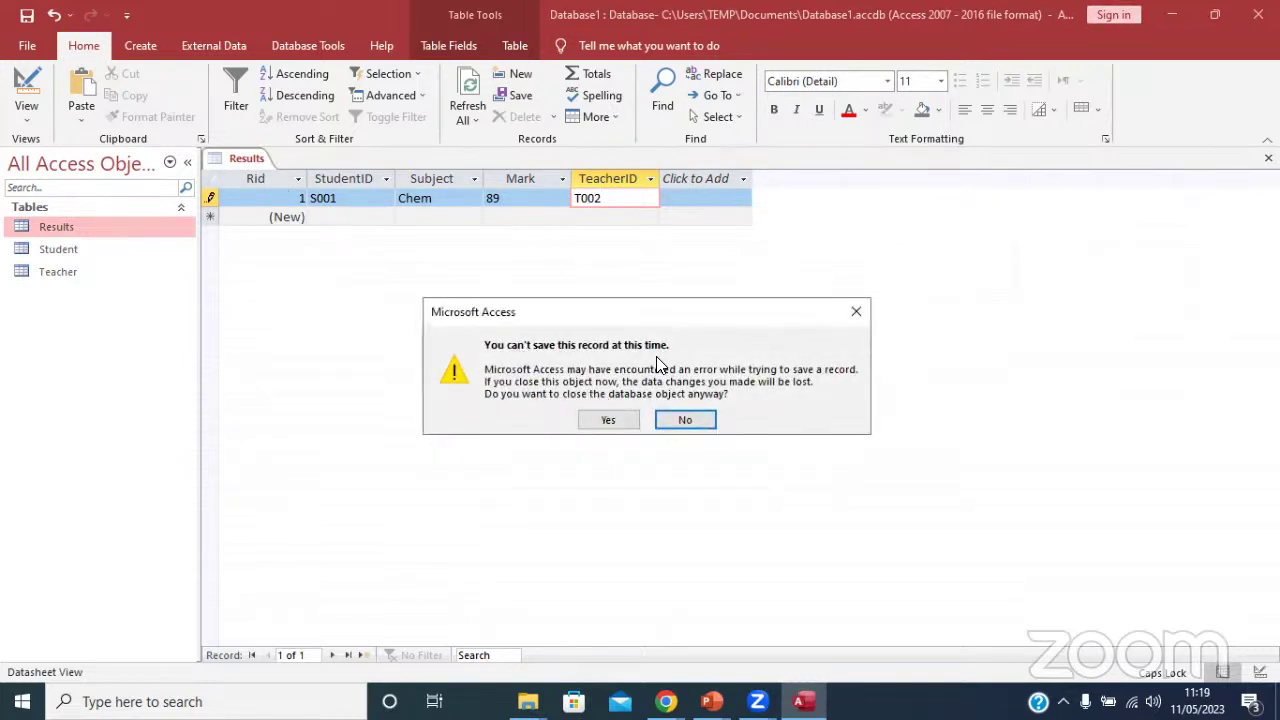
{"action": "left_click", "coordinate": [603, 420]}
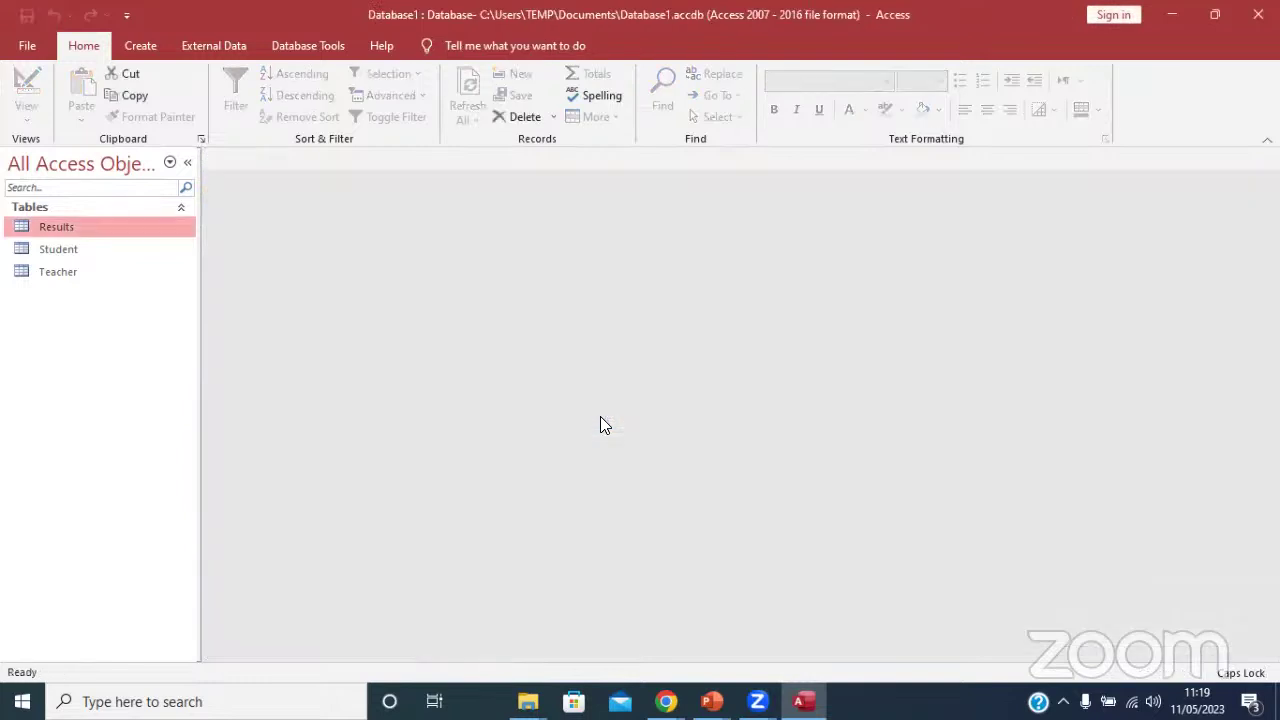
Open the Student table and enter S001 as the new student's ID.
{"action": "double_click", "coordinate": [60, 249]}
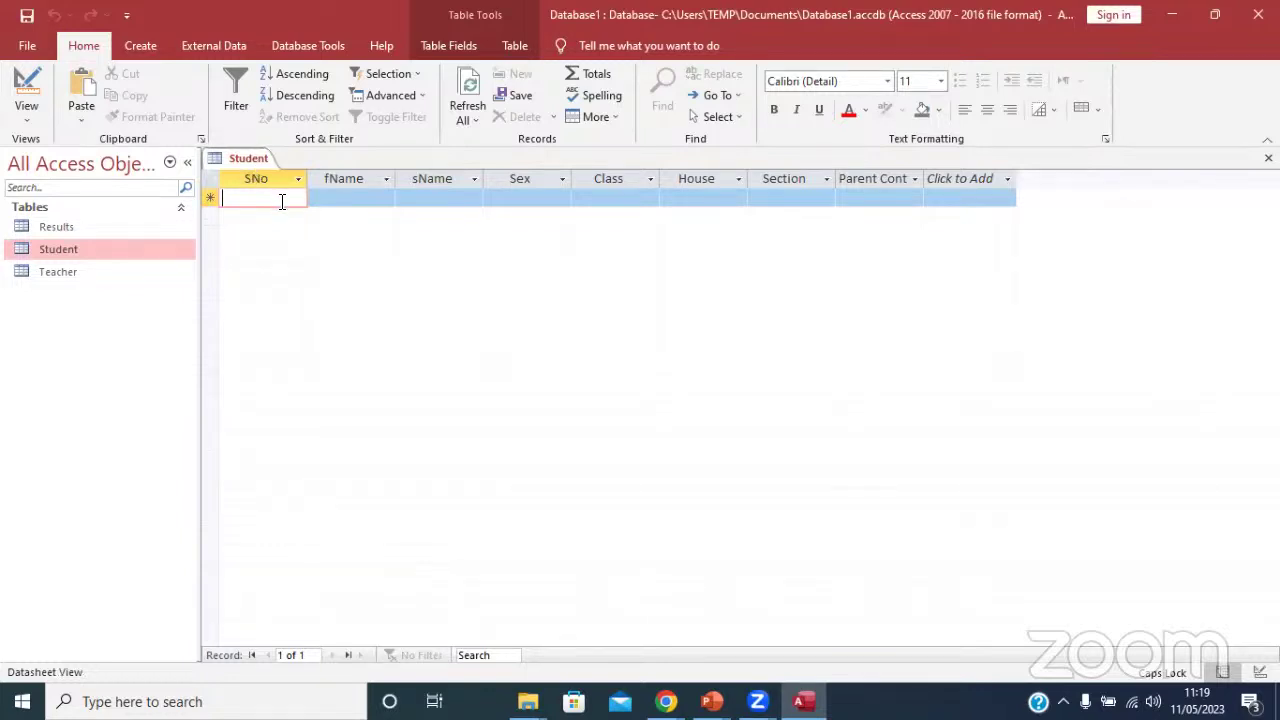
{"action": "key", "text": "Caps_Lock"}
{"action": "type", "text": "s"}
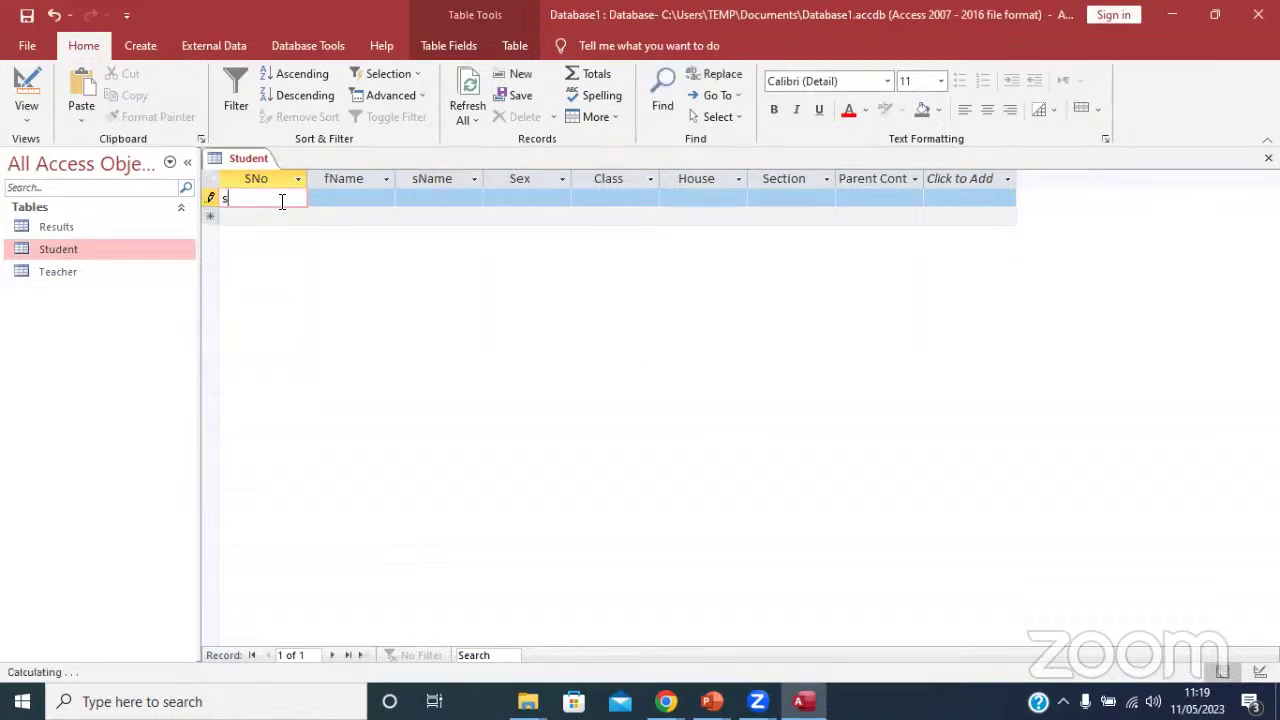
{"action": "key", "text": "BackSpace"}
{"action": "key", "text": "Caps_Lock"}
{"action": "type", "text": "S"}
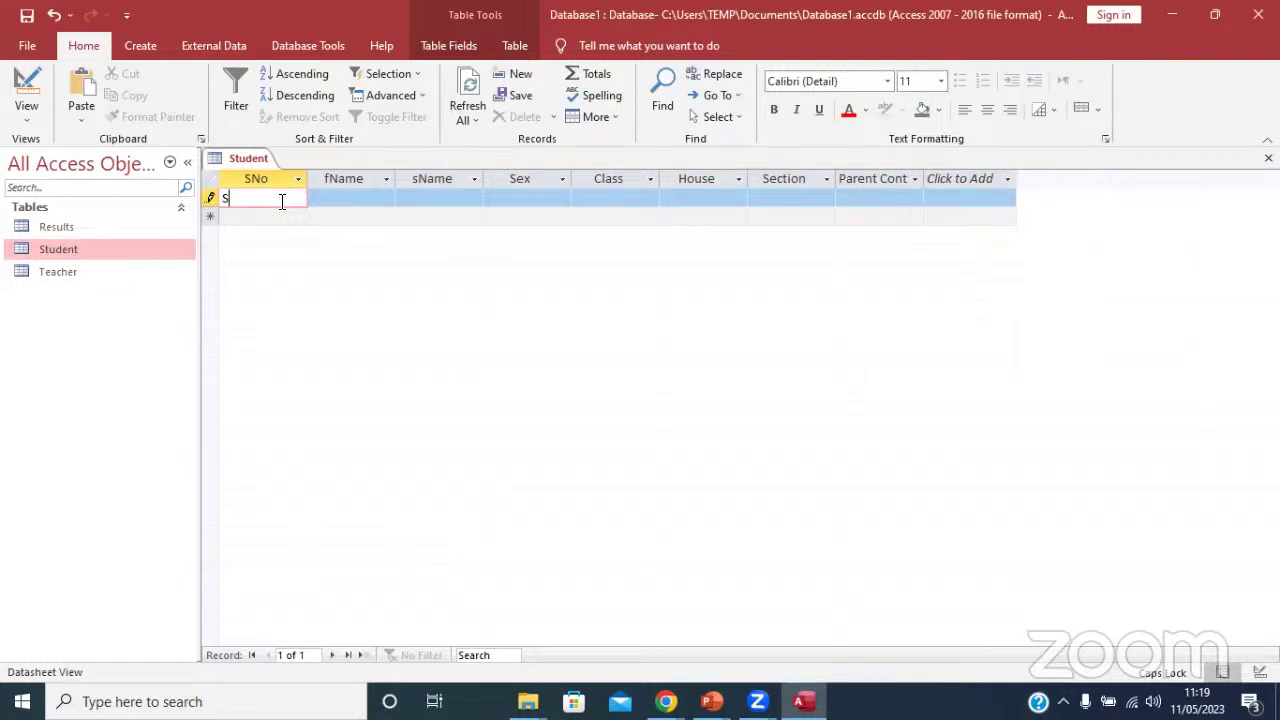
{"action": "type", "text": "001"}
Enter the student's first name and surname for record S001.
{"action": "left_click", "coordinate": [354, 199]}
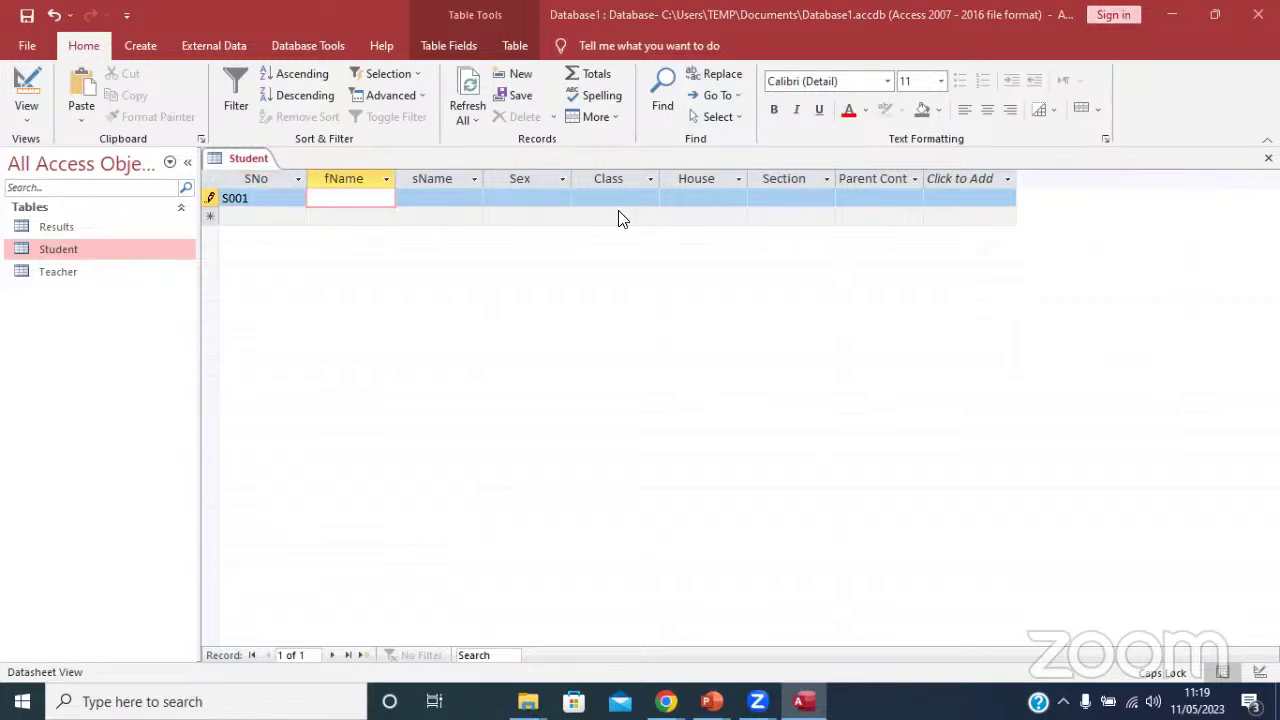
{"action": "left_click", "coordinate": [365, 180]}
{"action": "left_click", "coordinate": [355, 198]}
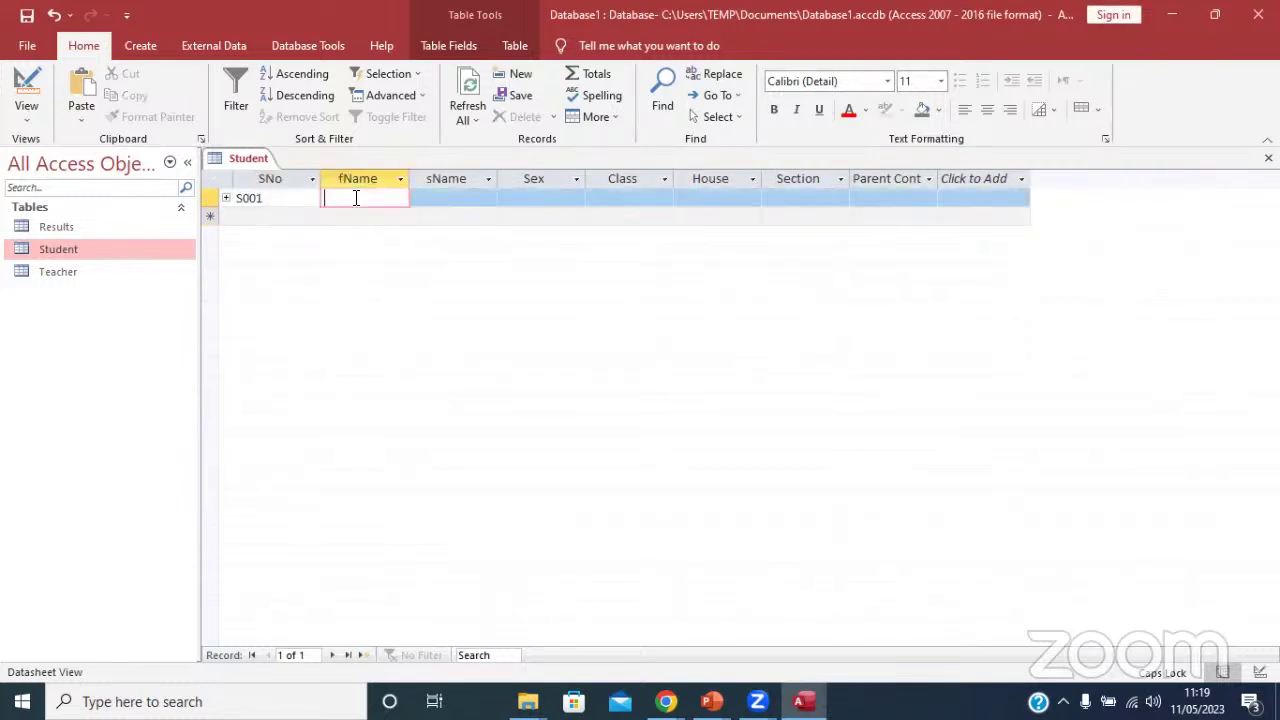
{"action": "type", "text": "NOAH"}
{"action": "key", "text": "BackSpace"}
{"action": "key", "text": "BackSpace"}
{"action": "key", "text": "BackSpace"}
{"action": "key", "text": "BackSpace"}
{"action": "type", "text": "NOA"}
{"action": "key", "text": "BackSpace"}
{"action": "key", "text": "BackSpace"}
{"action": "key", "text": "BackSpace"}
{"action": "key", "text": "Tab"}
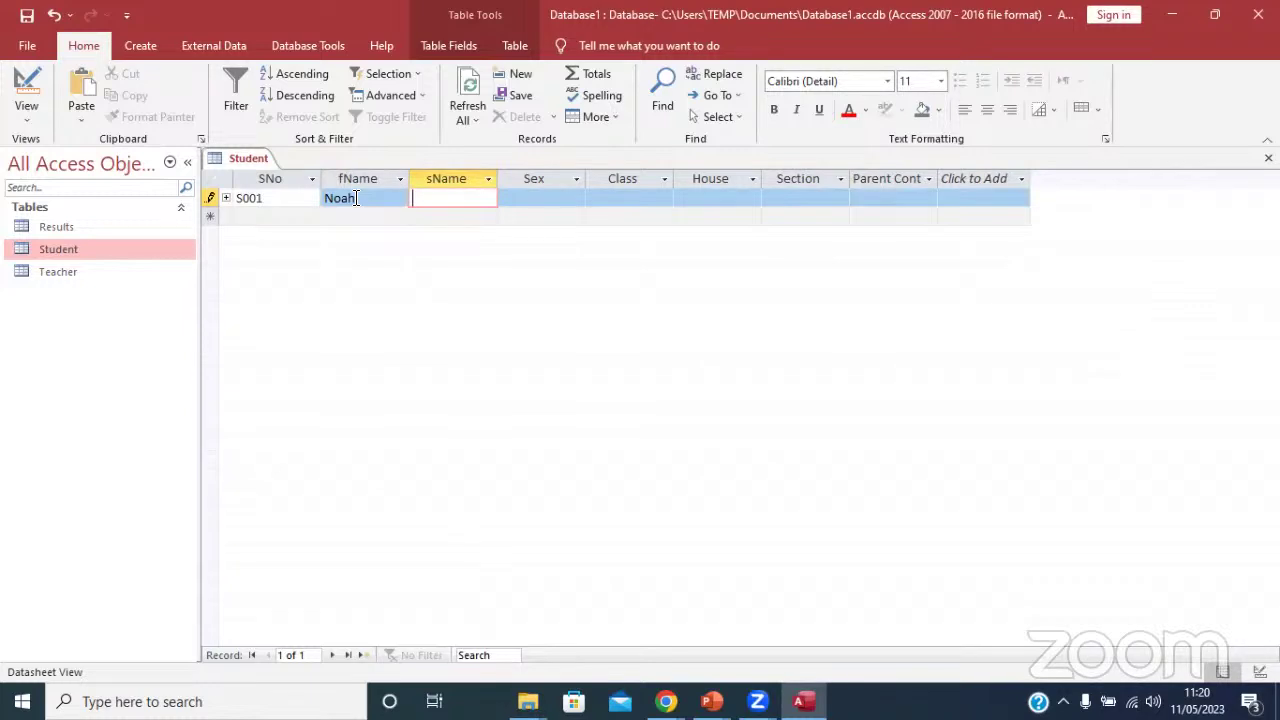
Set S001's sex to M, class S3, house Yellow and section Boarding.
{"action": "left_click", "coordinate": [530, 201]}
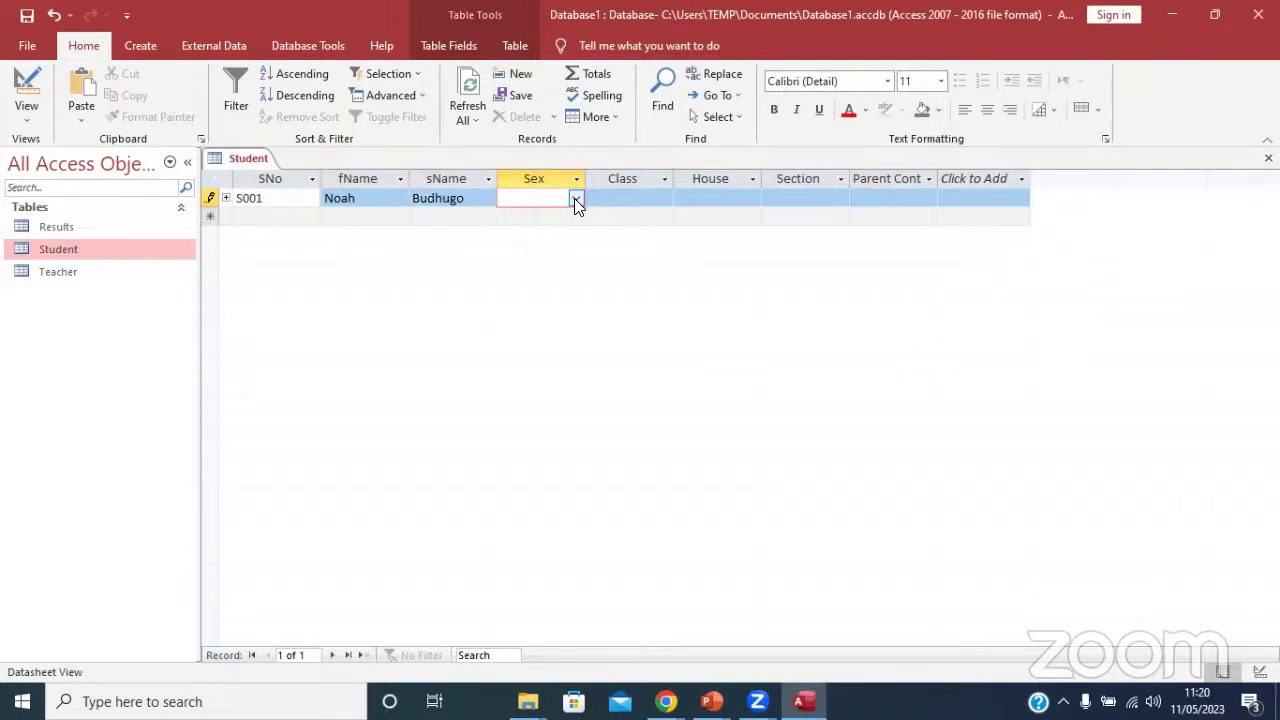
{"action": "left_click", "coordinate": [576, 201]}
{"action": "left_click", "coordinate": [545, 231]}
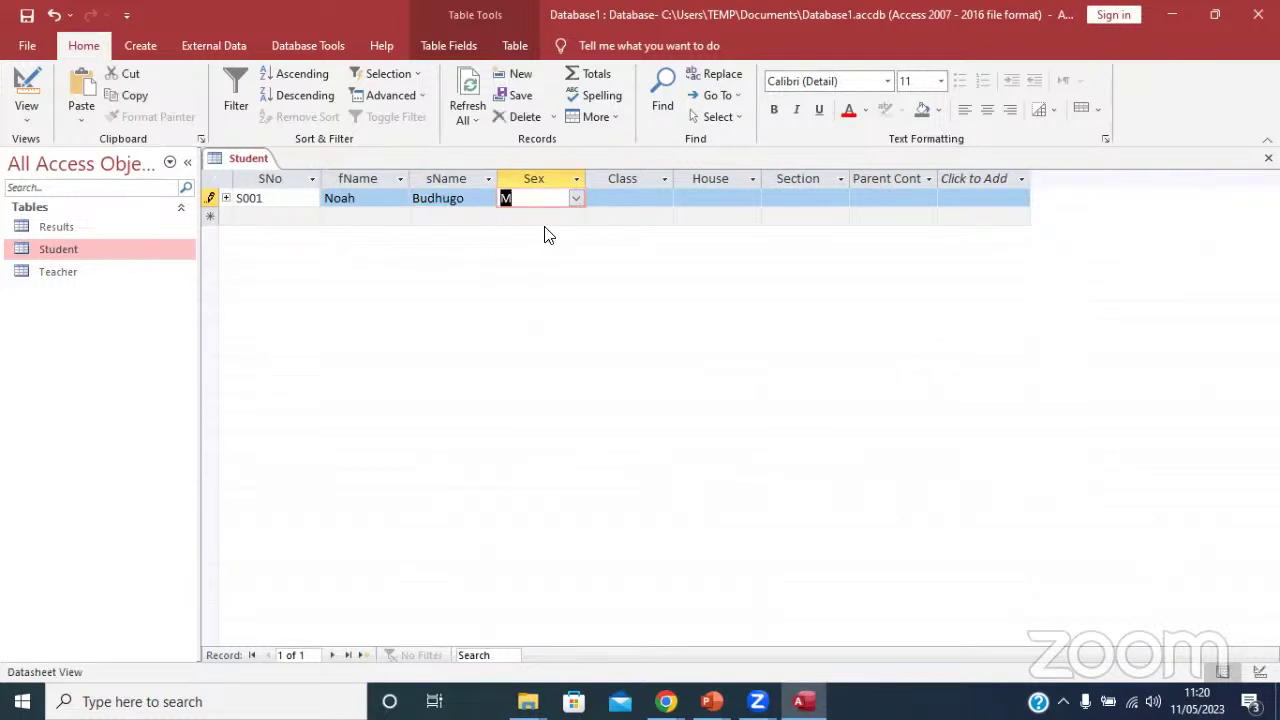
{"action": "left_click", "coordinate": [620, 203]}
{"action": "left_click", "coordinate": [664, 198]}
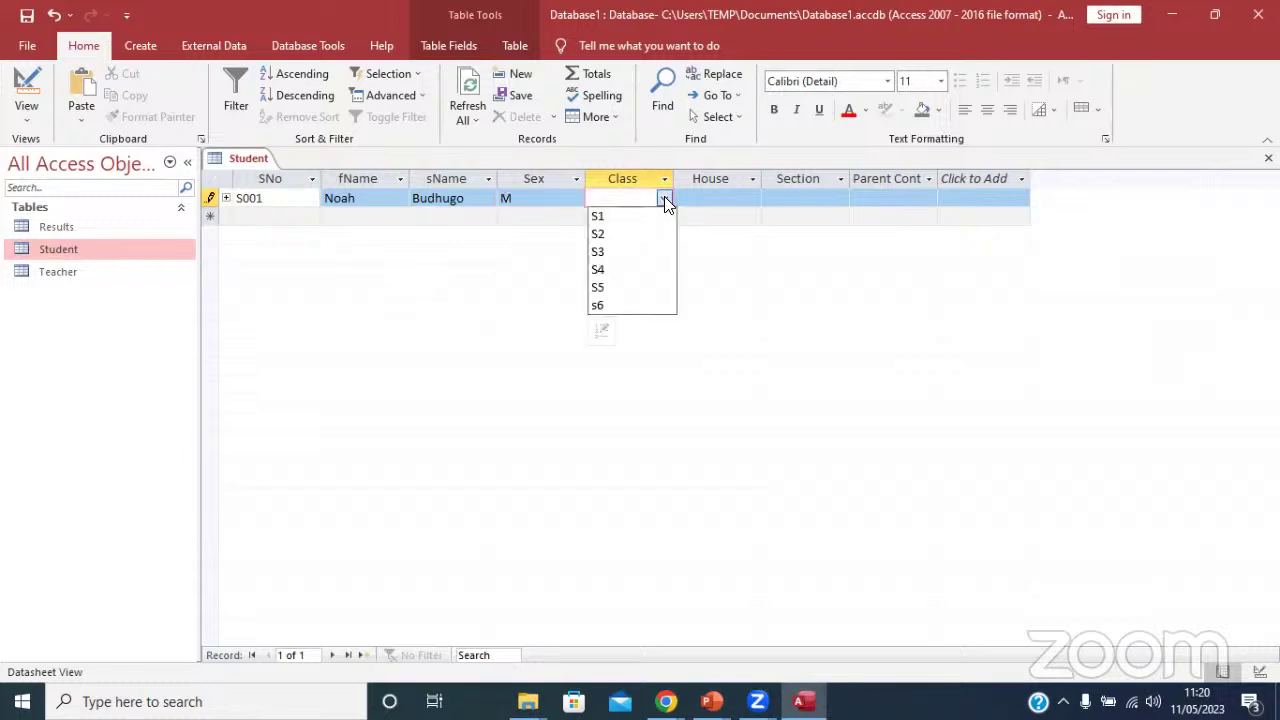
{"action": "left_click", "coordinate": [607, 252]}
{"action": "left_click", "coordinate": [724, 196]}
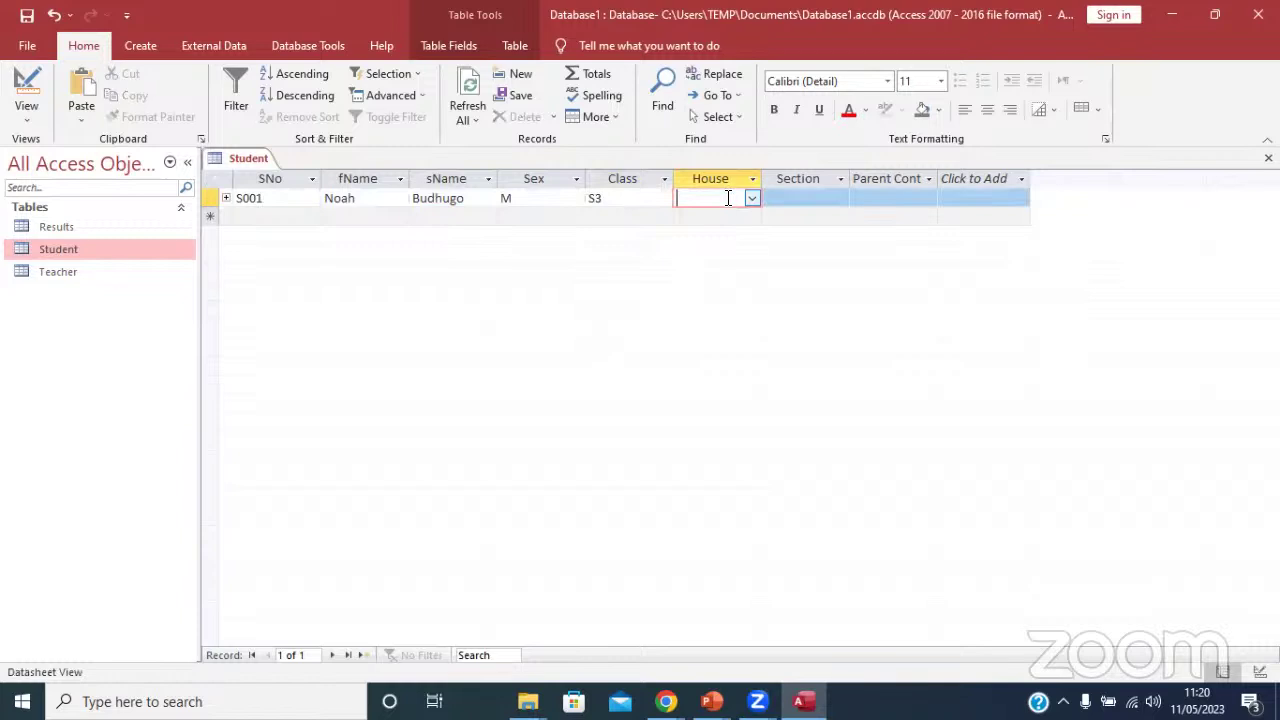
{"action": "left_click", "coordinate": [752, 200]}
{"action": "left_click", "coordinate": [720, 212]}
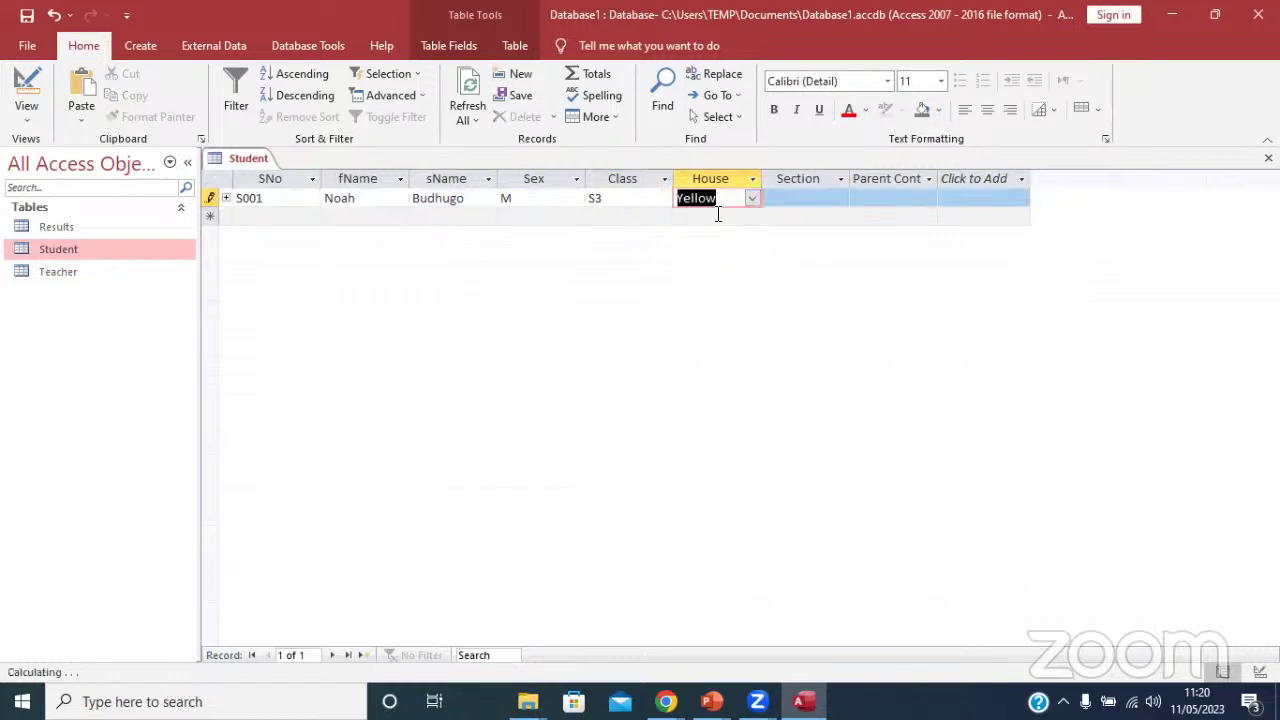
{"action": "left_click", "coordinate": [806, 198]}
{"action": "left_click", "coordinate": [841, 199]}
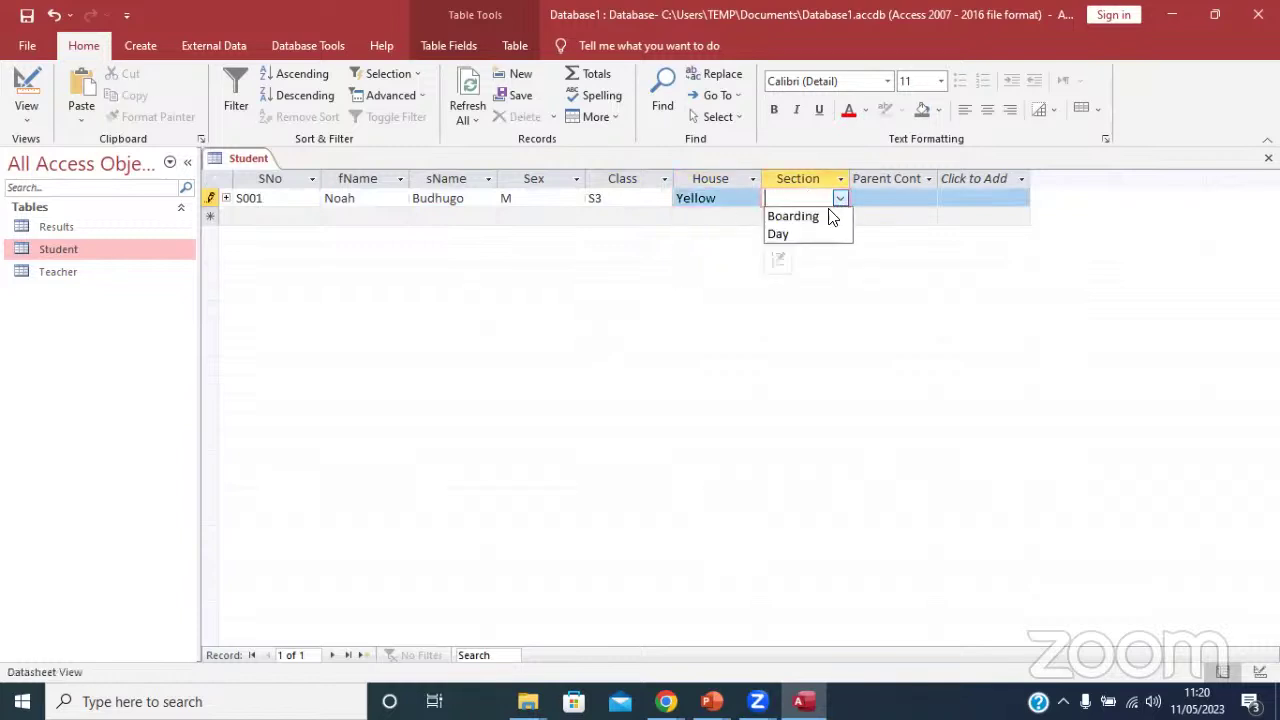
{"action": "left_click", "coordinate": [800, 216]}
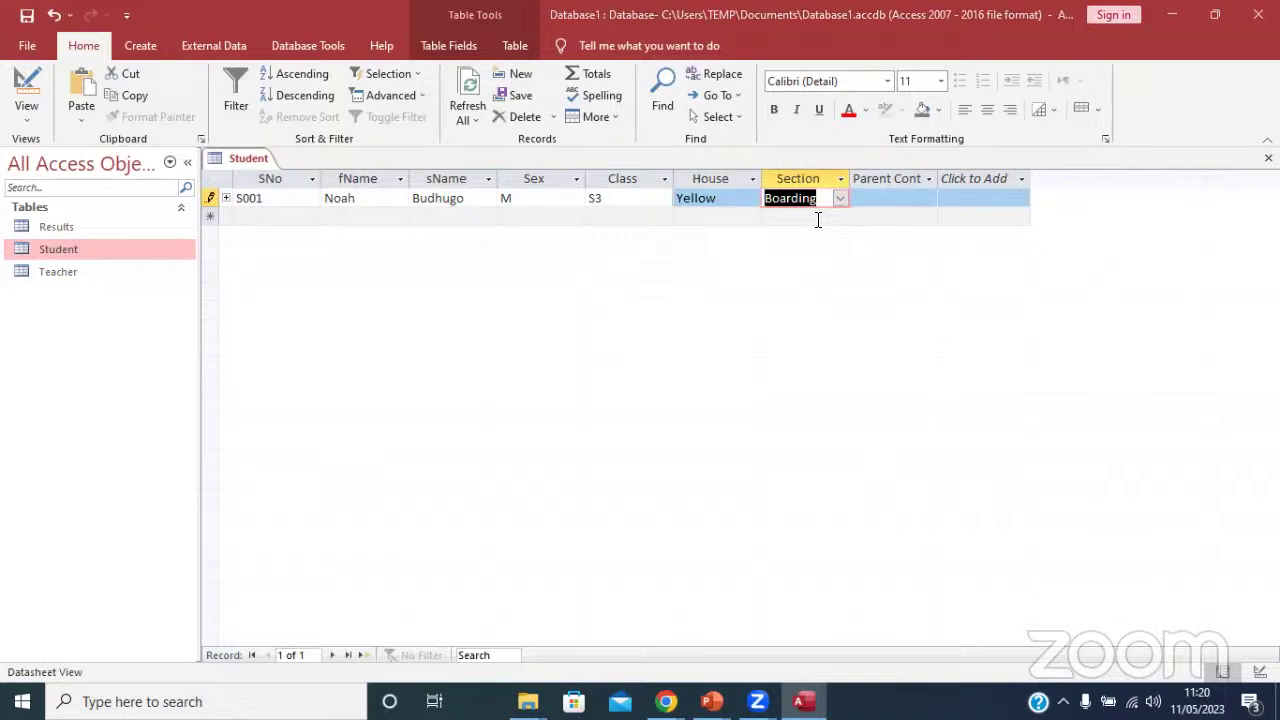
Enter the parent's contact number and save the S001 record.
{"action": "left_click", "coordinate": [880, 202]}
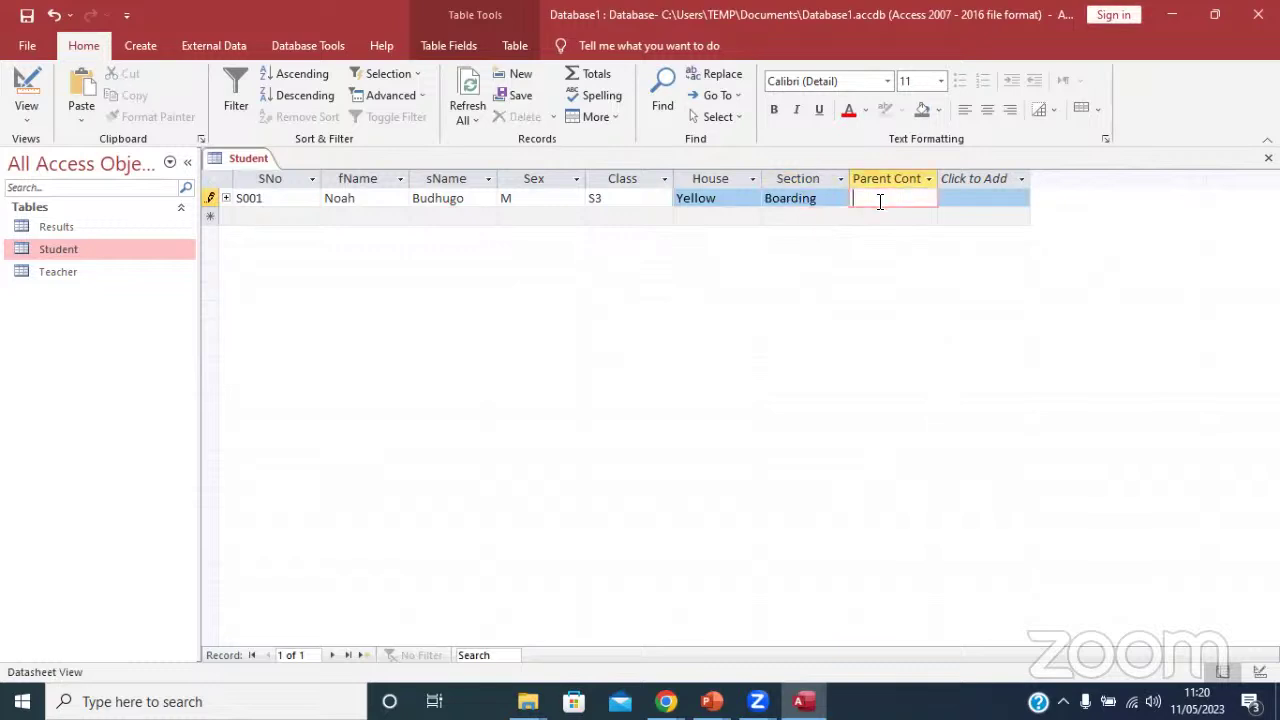
{"action": "left_click", "coordinate": [27, 22]}
{"action": "mouse_move", "coordinate": [711, 701]}
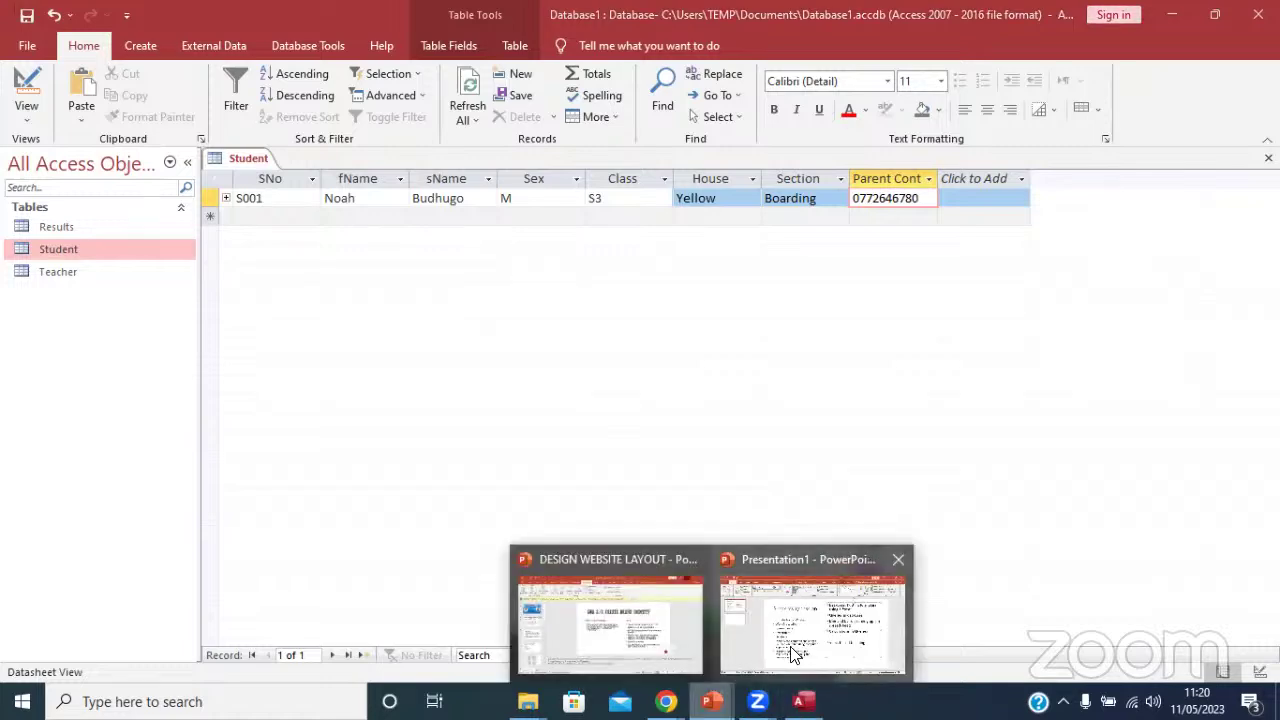
{"action": "left_click", "coordinate": [810, 643]}
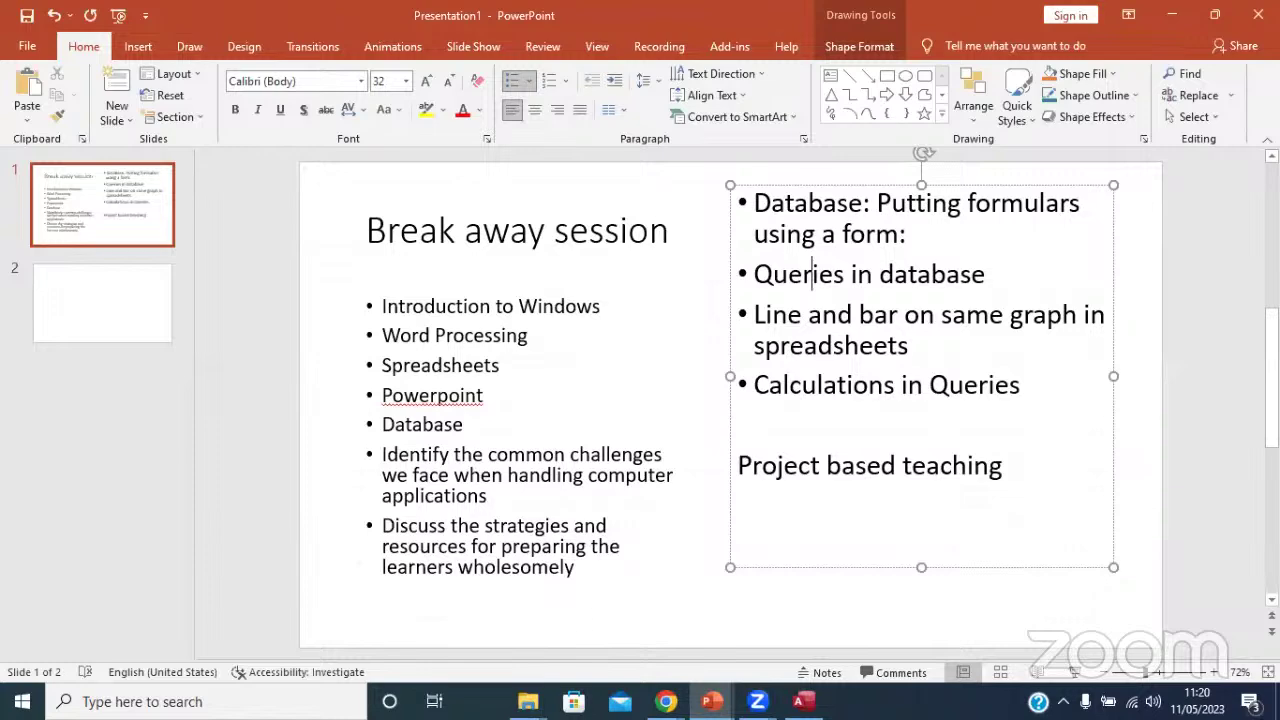
{"action": "mouse_move", "coordinate": [665, 701]}
{"action": "left_click", "coordinate": [544, 604]}
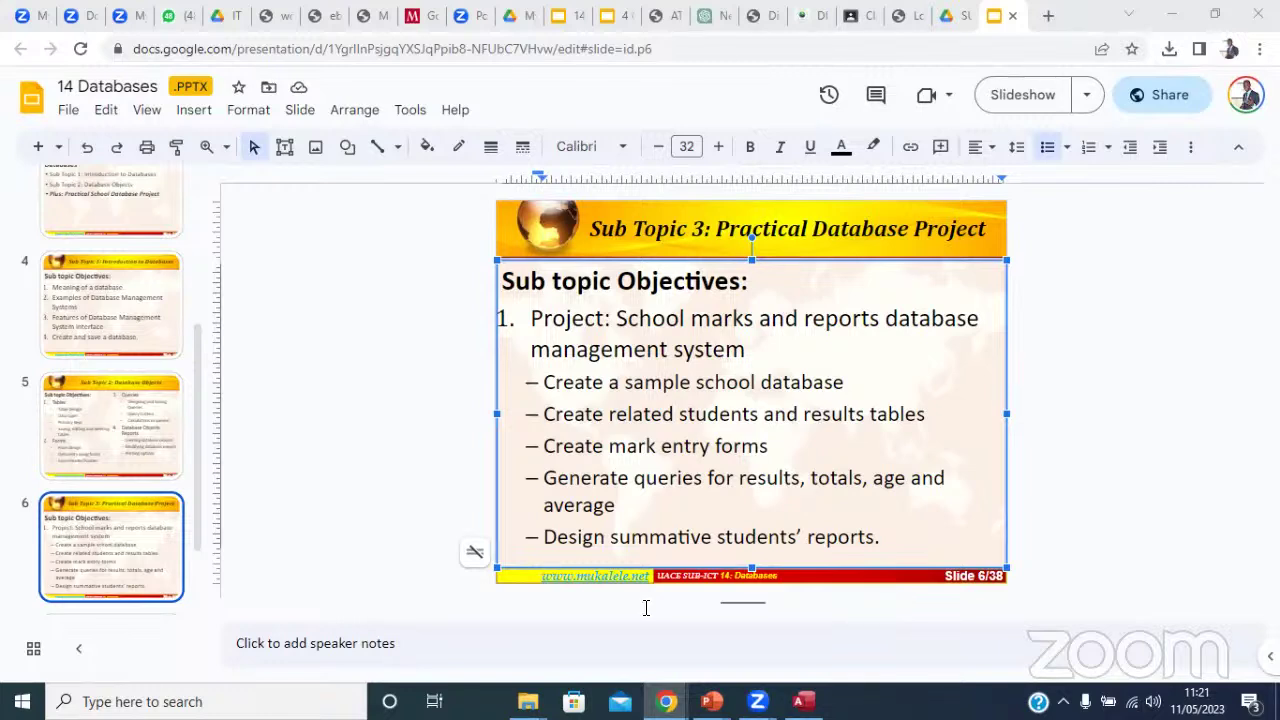
{"action": "left_click", "coordinate": [1168, 11]}
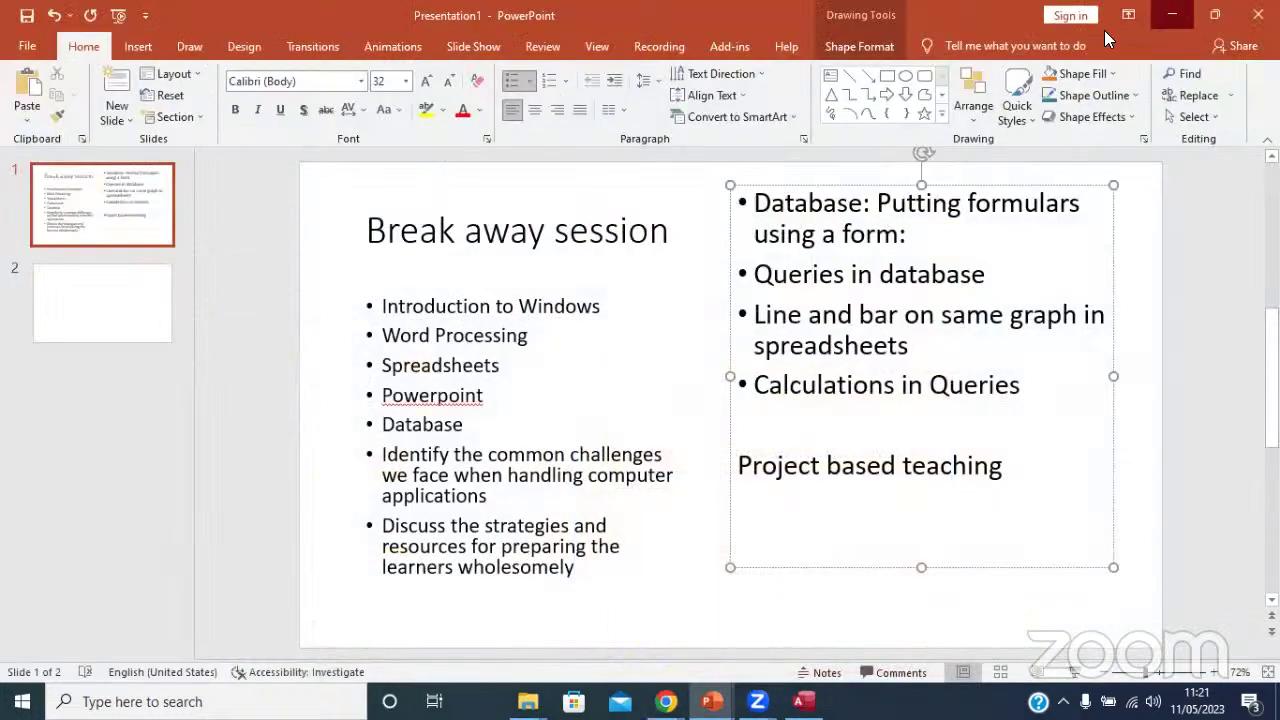
{"action": "left_click", "coordinate": [1172, 14]}
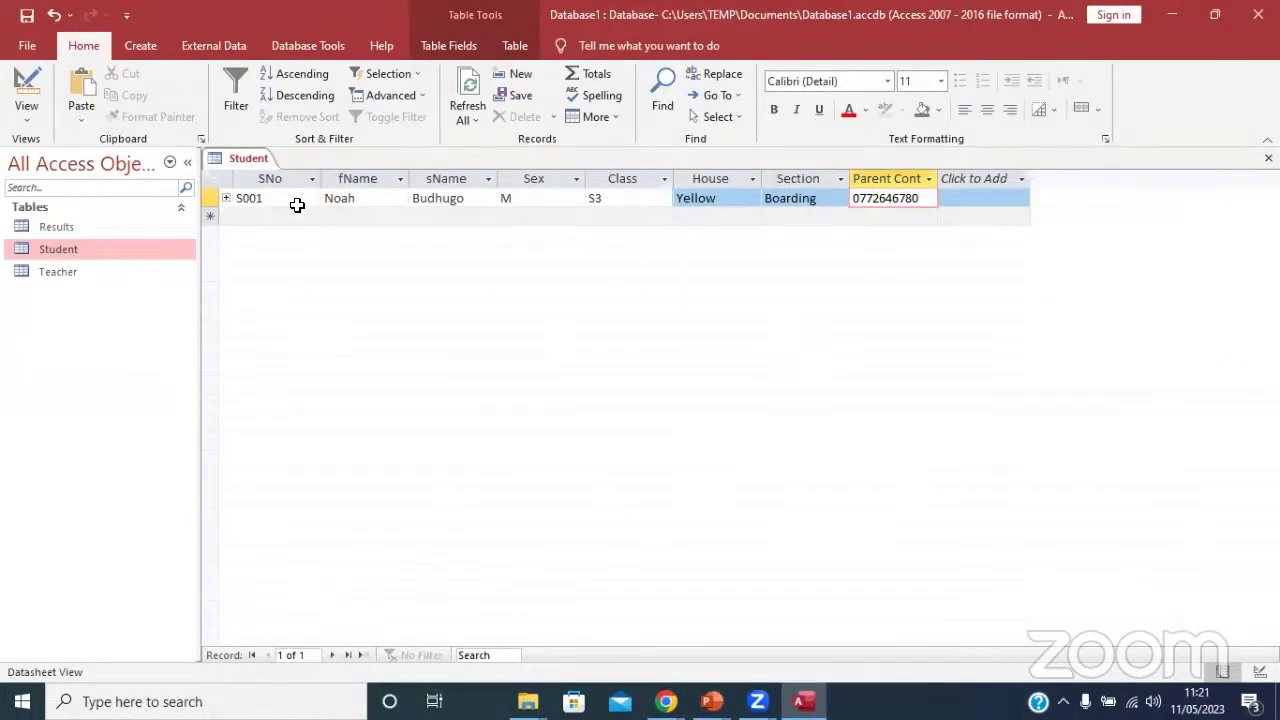
Start record S002 and enter the student's first name and surname.
{"action": "left_click", "coordinate": [258, 216]}
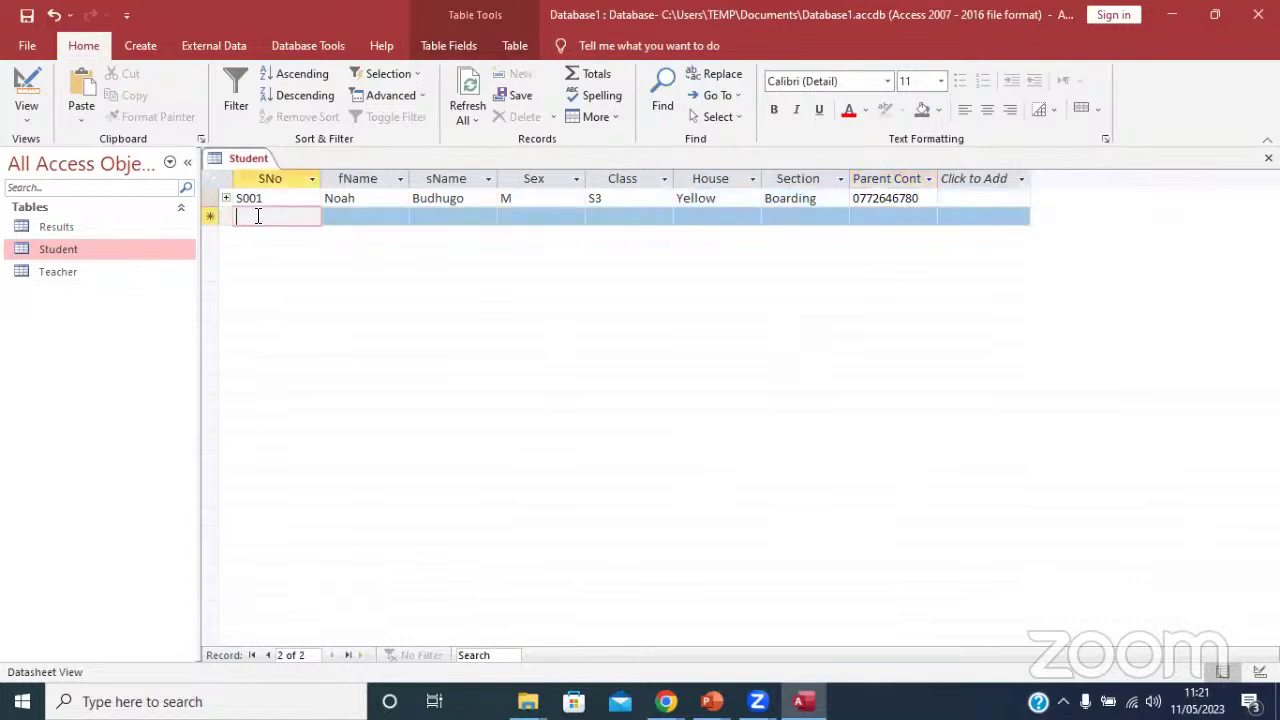
{"action": "key", "text": "Caps_Lock"}
{"action": "type", "text": "S00"}
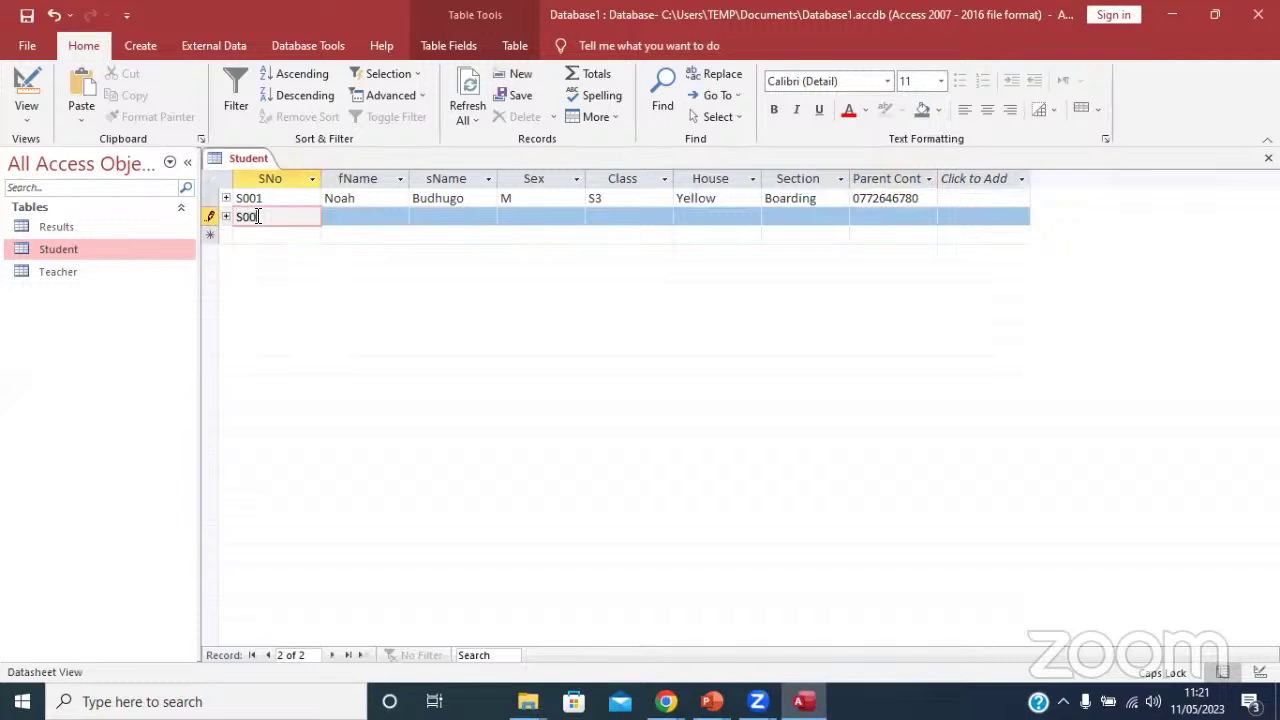
{"action": "type", "text": "2"}
{"action": "left_click", "coordinate": [346, 218]}
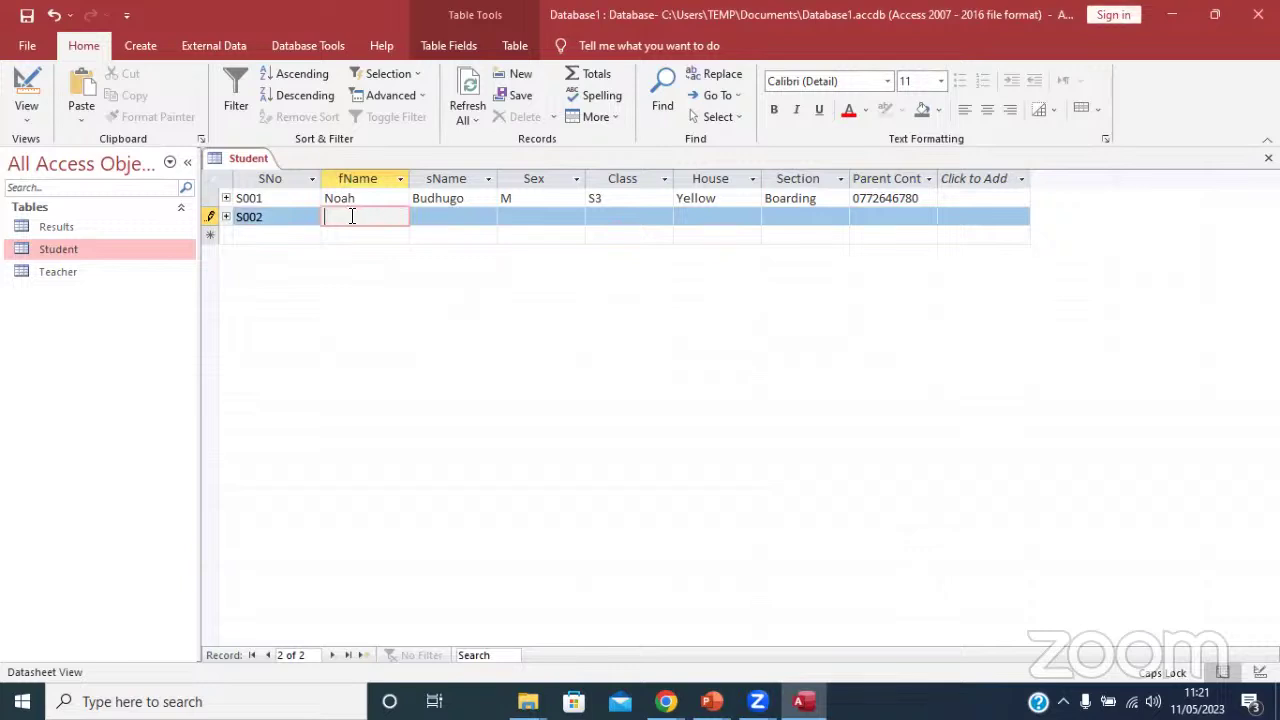
{"action": "type", "text": "UDAYAH"}
{"action": "key", "text": "BackSpace"}
{"action": "key", "text": "BackSpace"}
{"action": "key", "text": "BackSpace"}
{"action": "key", "text": "BackSpace"}
{"action": "key", "text": "BackSpace"}
{"action": "key", "text": "BackSpace"}
{"action": "key", "text": "BackSpace"}
{"action": "key", "text": "Caps_Lock"}
{"action": "left_click_drag", "start_coordinate": [348, 218], "coordinate": [210, 217]}
{"action": "key", "text": "ctrl+c"}
{"action": "key", "text": "BackSpace"}
{"action": "left_click", "coordinate": [449, 216]}
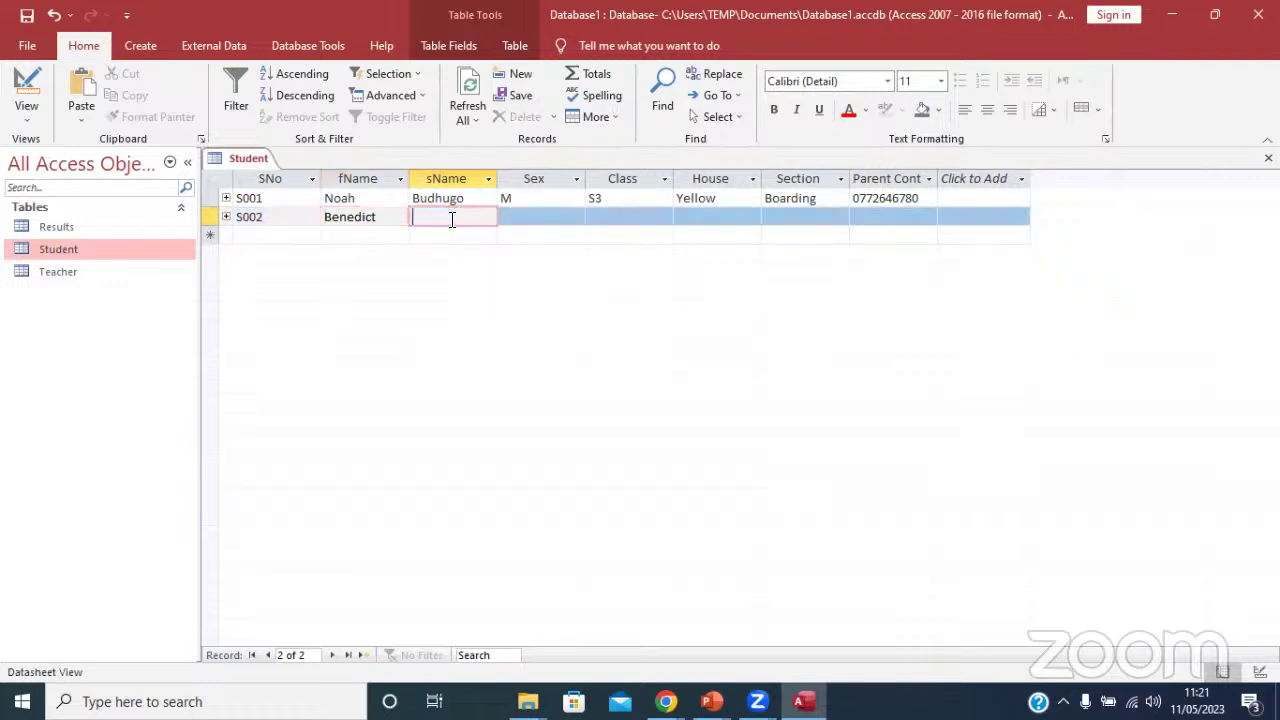
{"action": "key", "text": "ctrl+v"}
Set S002's sex to F and its class to S2.
{"action": "left_click", "coordinate": [528, 214]}
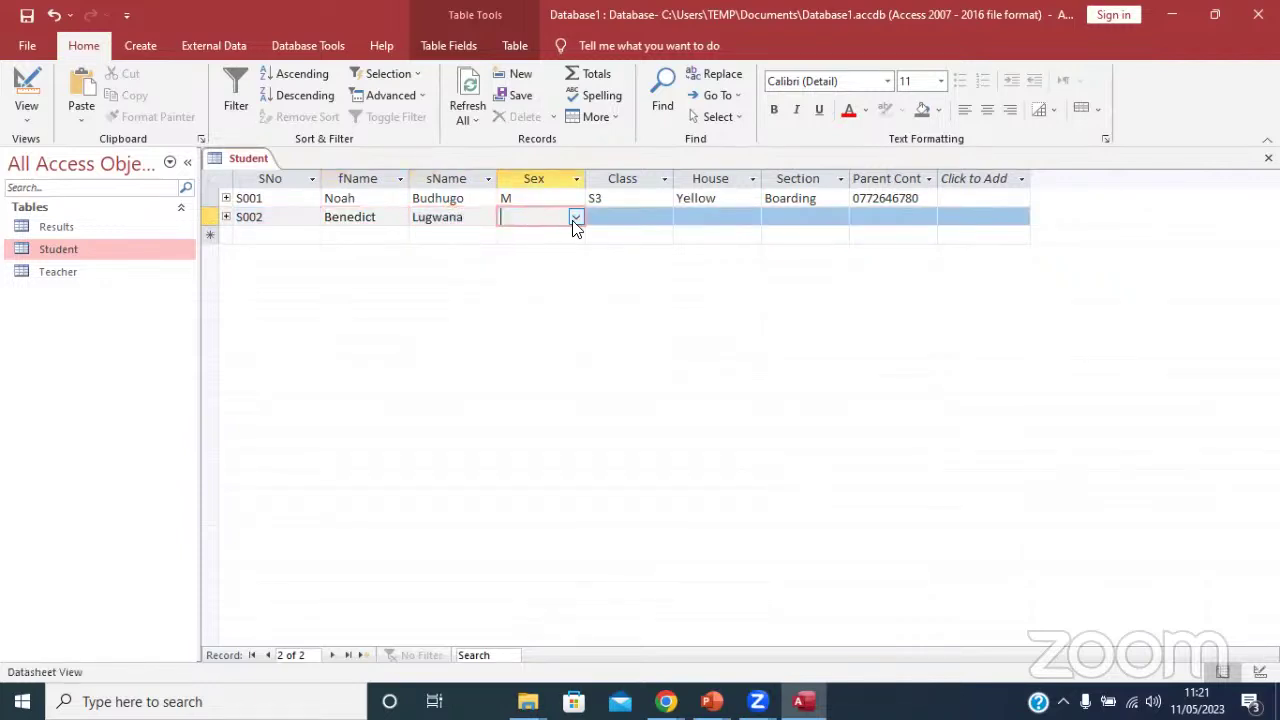
{"action": "left_click", "coordinate": [575, 217]}
{"action": "left_click", "coordinate": [540, 235]}
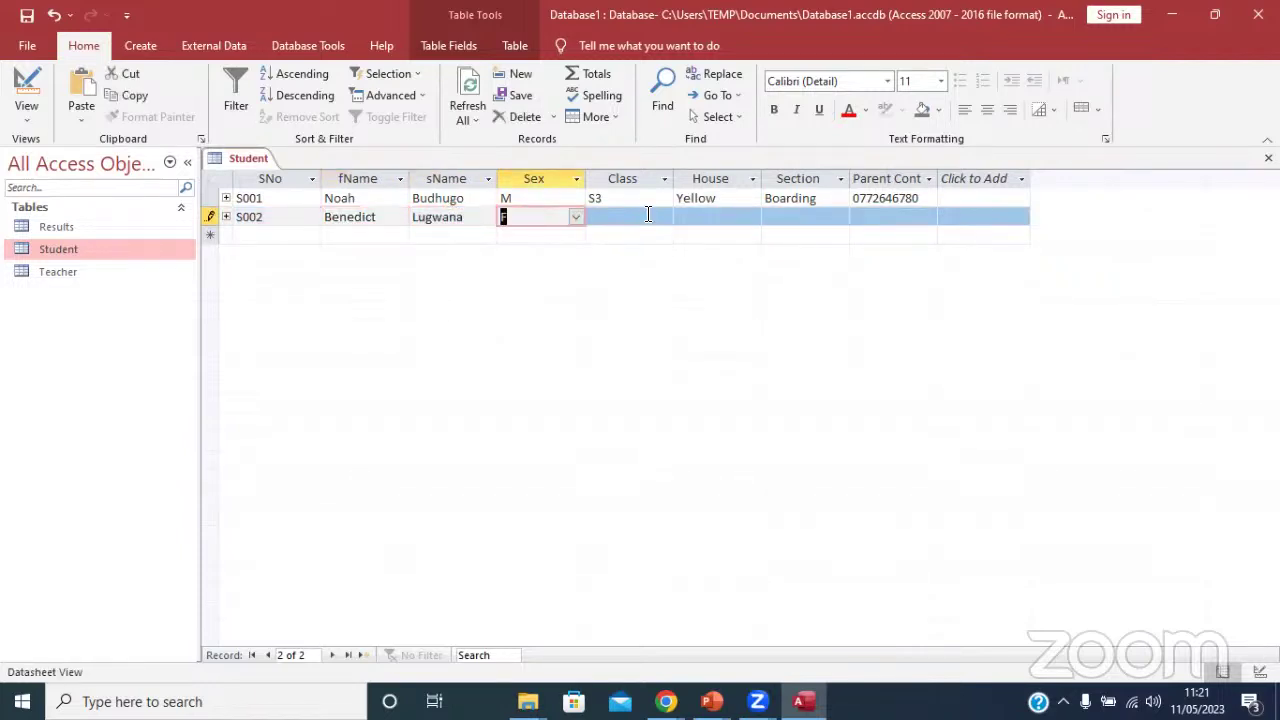
{"action": "left_click", "coordinate": [645, 220]}
{"action": "left_click", "coordinate": [656, 220]}
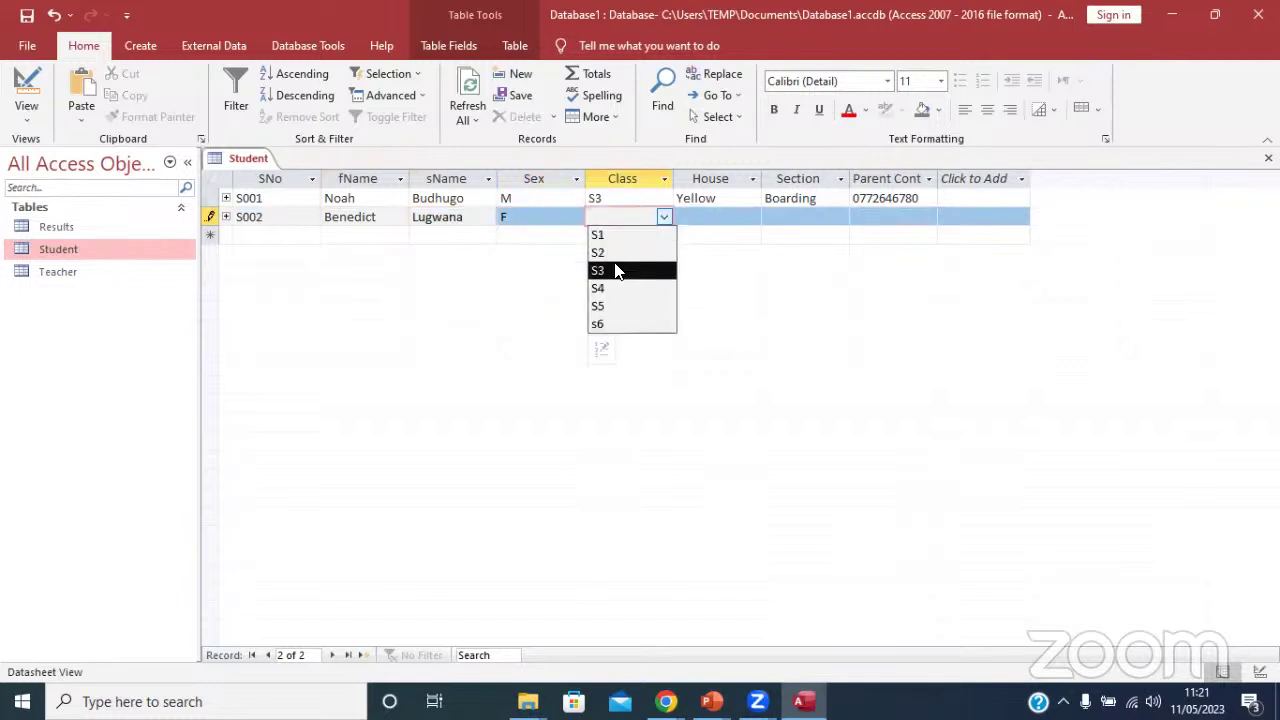
{"action": "left_click", "coordinate": [625, 256]}
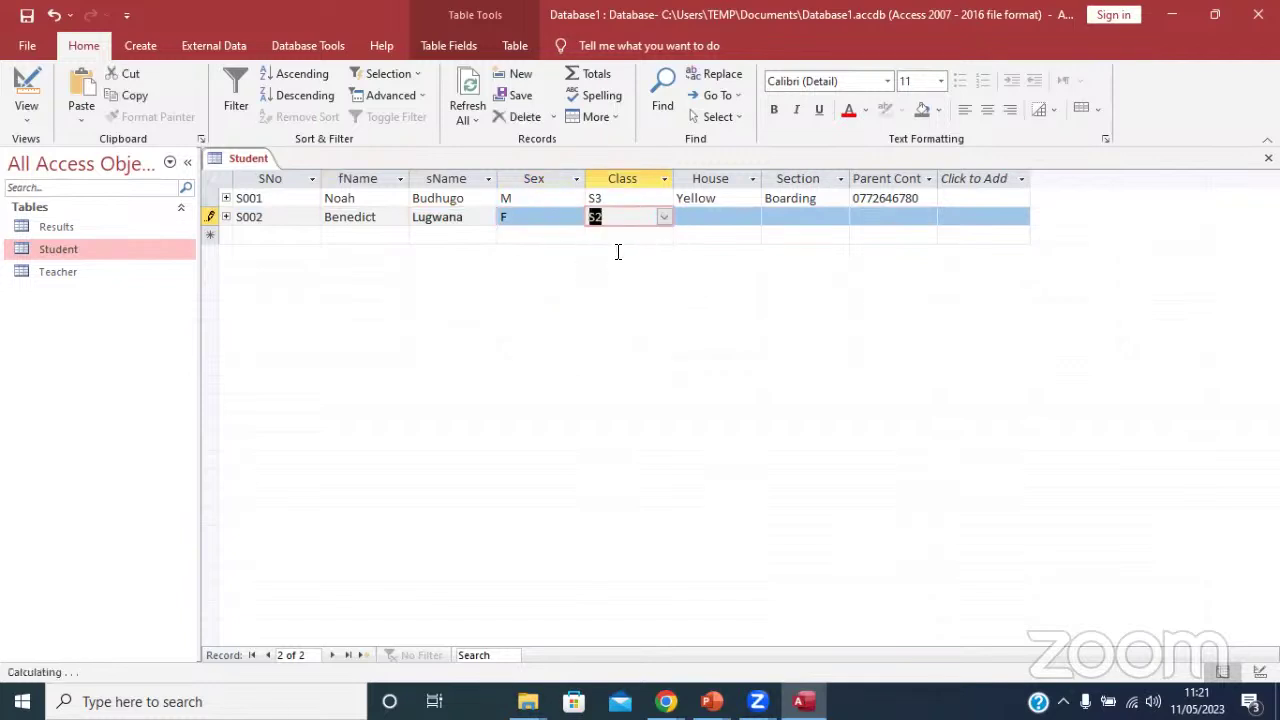
Set S002's house to Blue and its section to Day.
{"action": "left_click", "coordinate": [716, 217]}
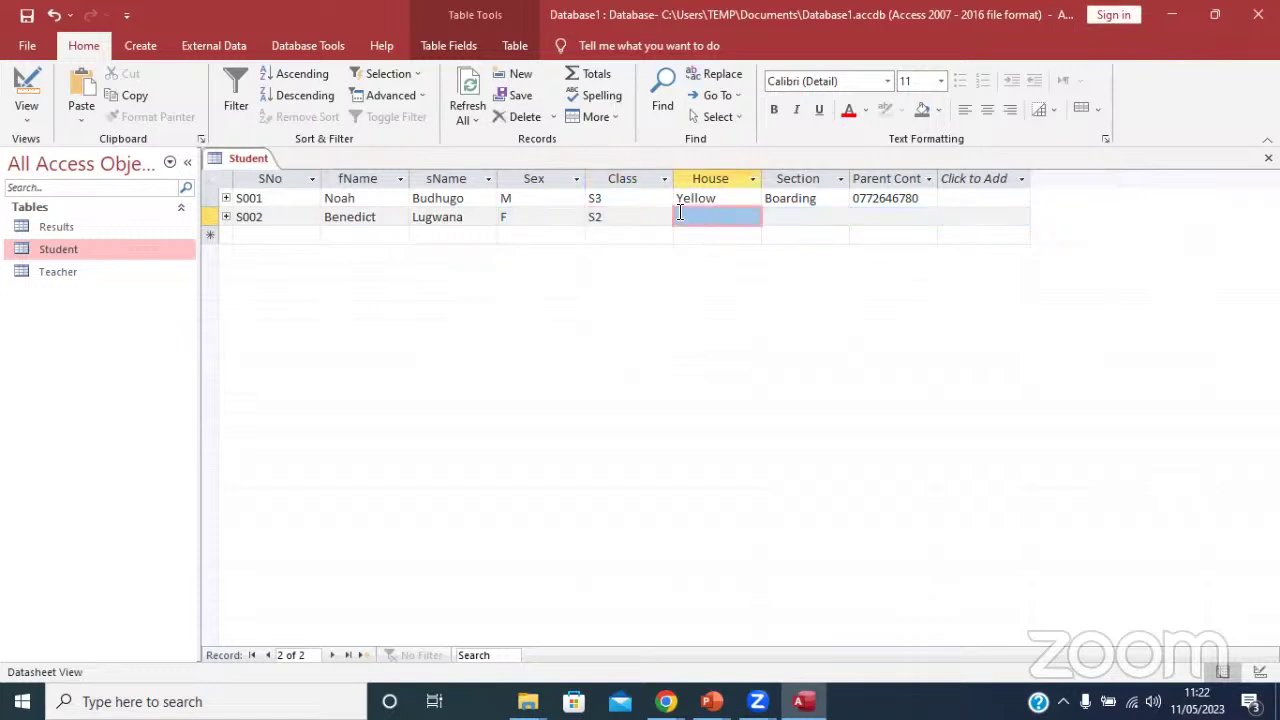
{"action": "left_click", "coordinate": [620, 216]}
{"action": "left_click", "coordinate": [719, 220]}
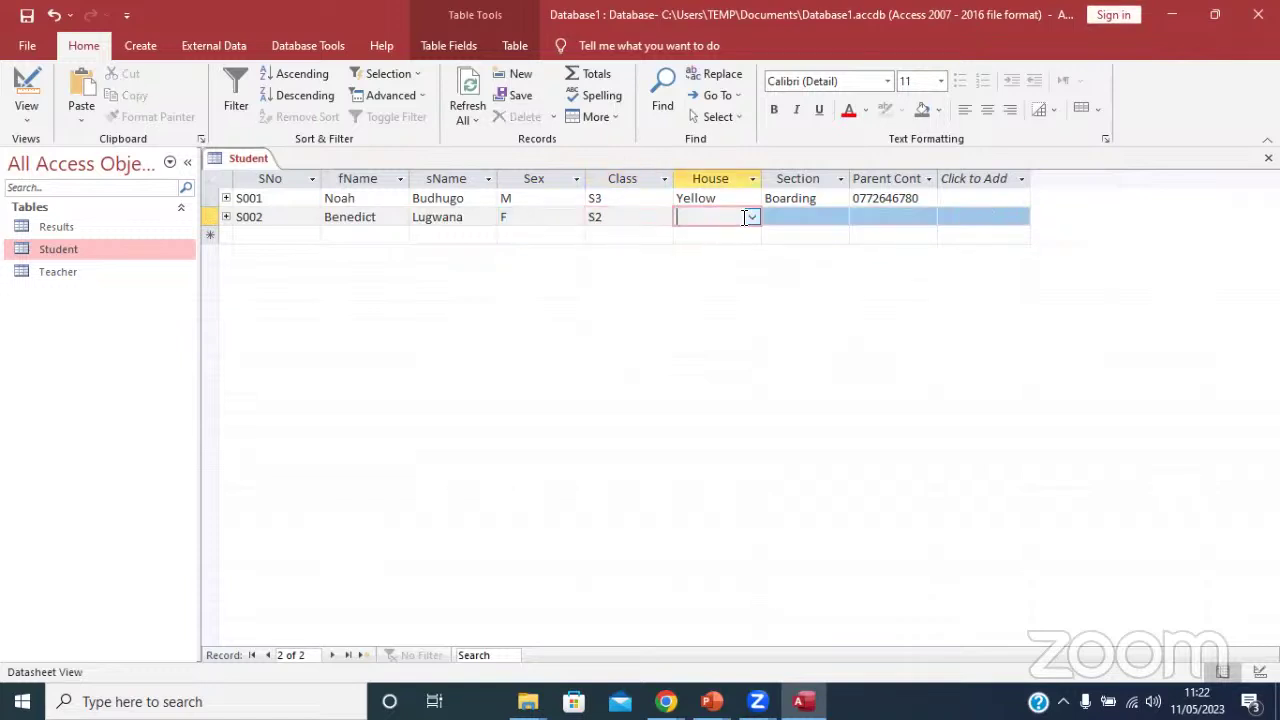
{"action": "left_click", "coordinate": [752, 217]}
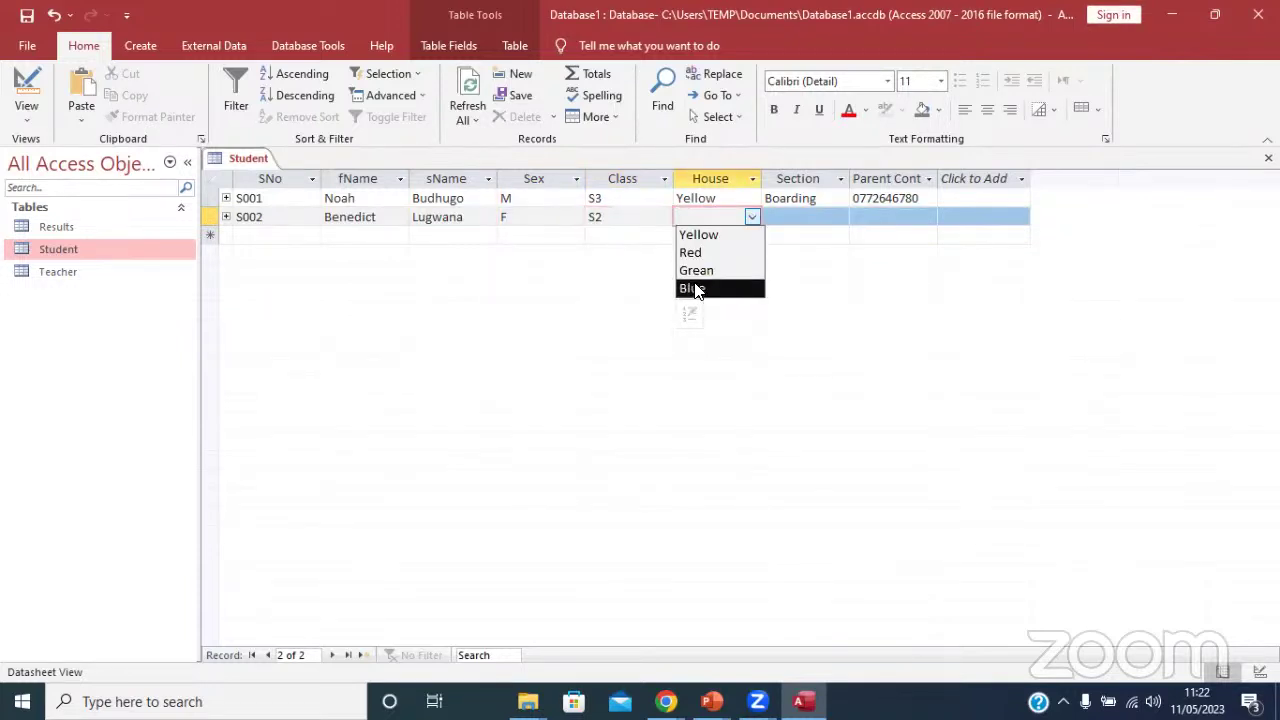
{"action": "left_click", "coordinate": [695, 287]}
{"action": "left_click", "coordinate": [798, 217]}
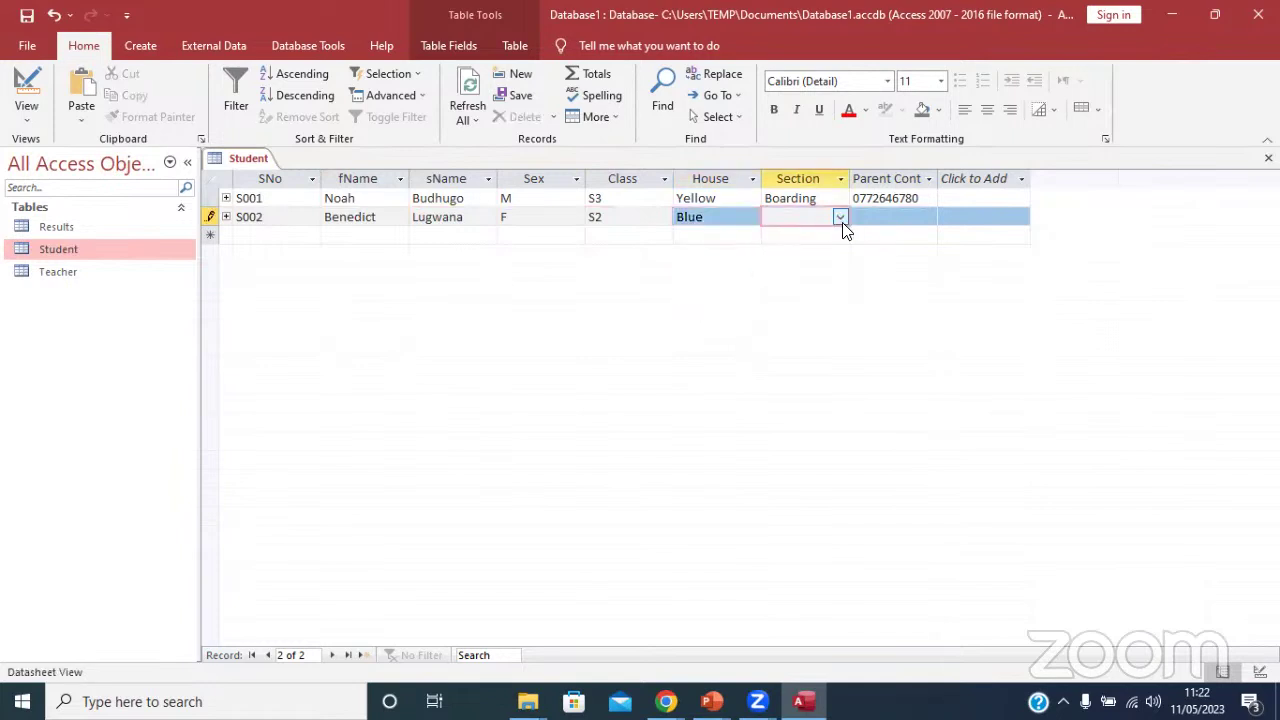
{"action": "left_click", "coordinate": [840, 217]}
{"action": "left_click", "coordinate": [785, 252]}
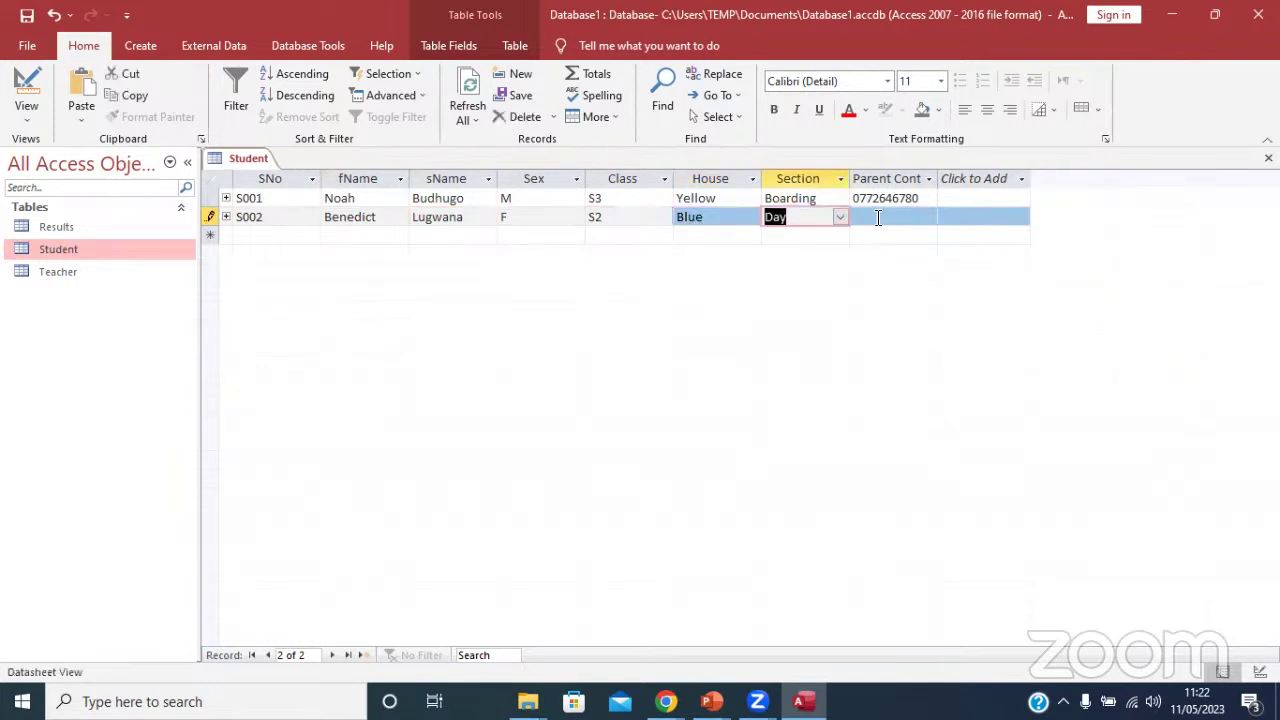
Enter S002's parent contact number and begin the next record as S003.
{"action": "left_click", "coordinate": [880, 214]}
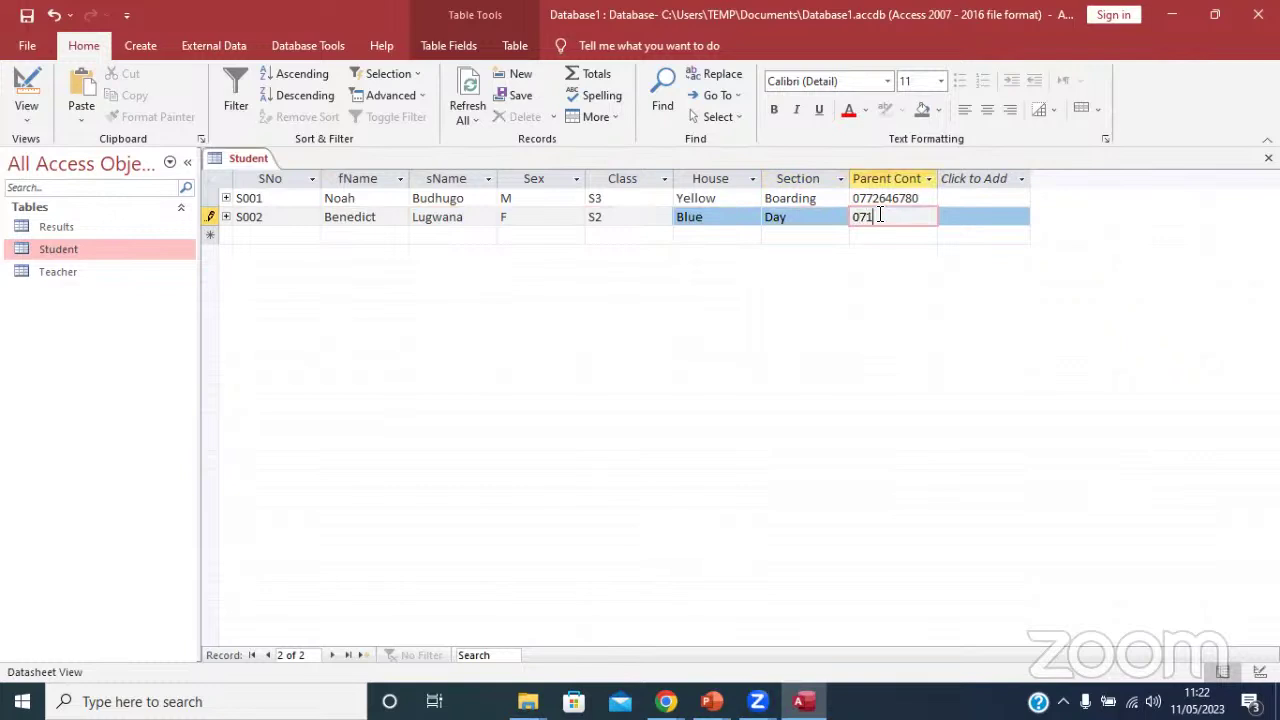
{"action": "left_click", "coordinate": [254, 237]}
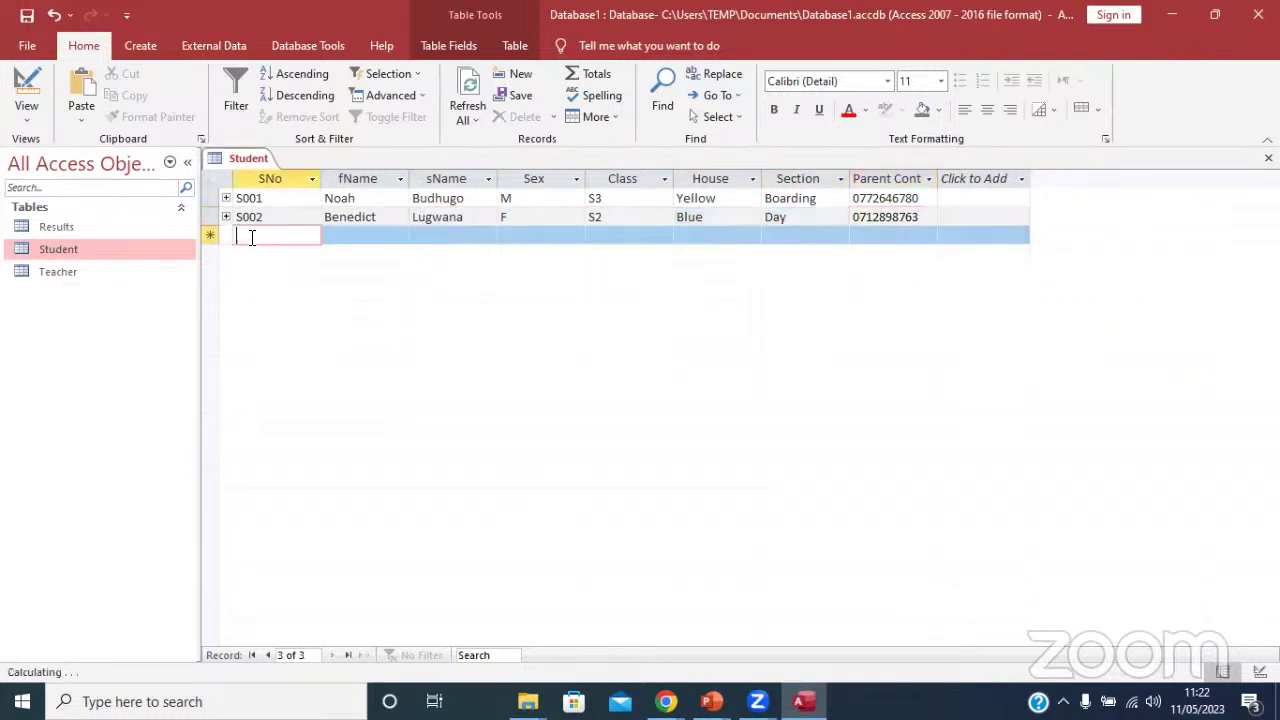
{"action": "type", "text": "S0"}
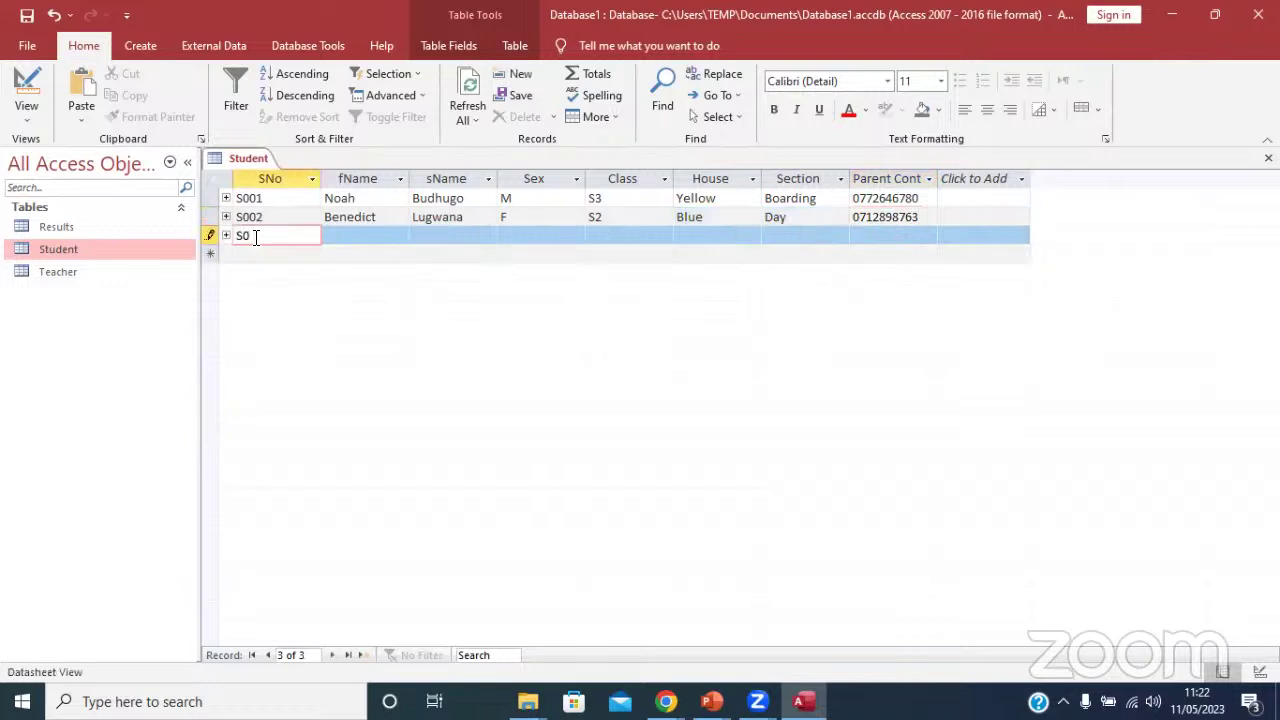
{"action": "type", "text": "03"}
Enter the student's first name and surname for record S003.
{"action": "key", "text": "Tab"}
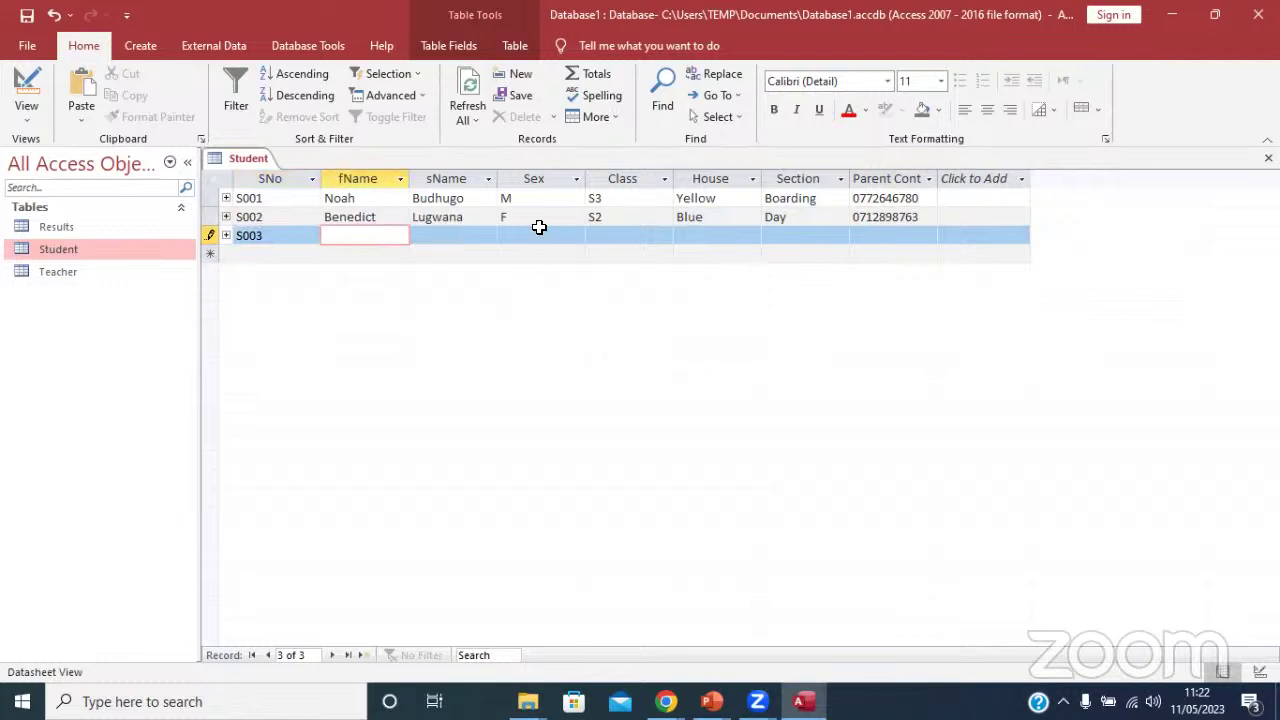
{"action": "type", "text": "Babirye"}
{"action": "key", "text": "ctrl+a"}
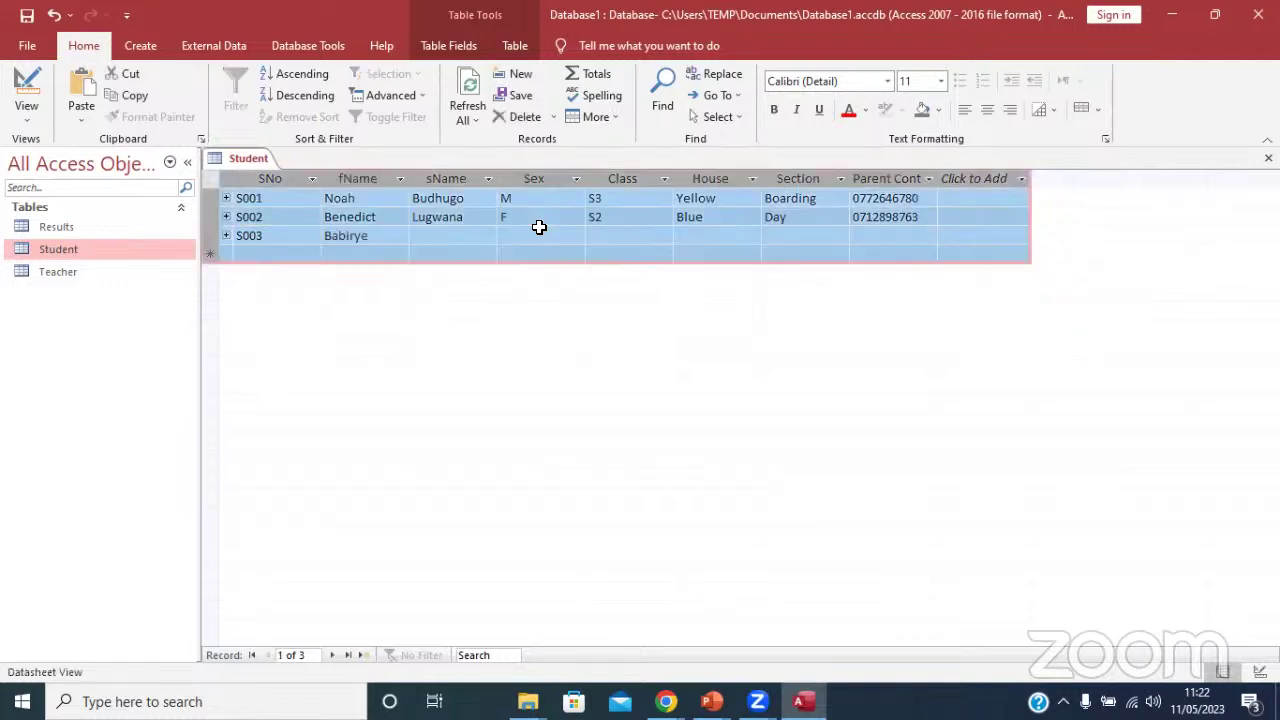
{"action": "left_click", "coordinate": [333, 236]}
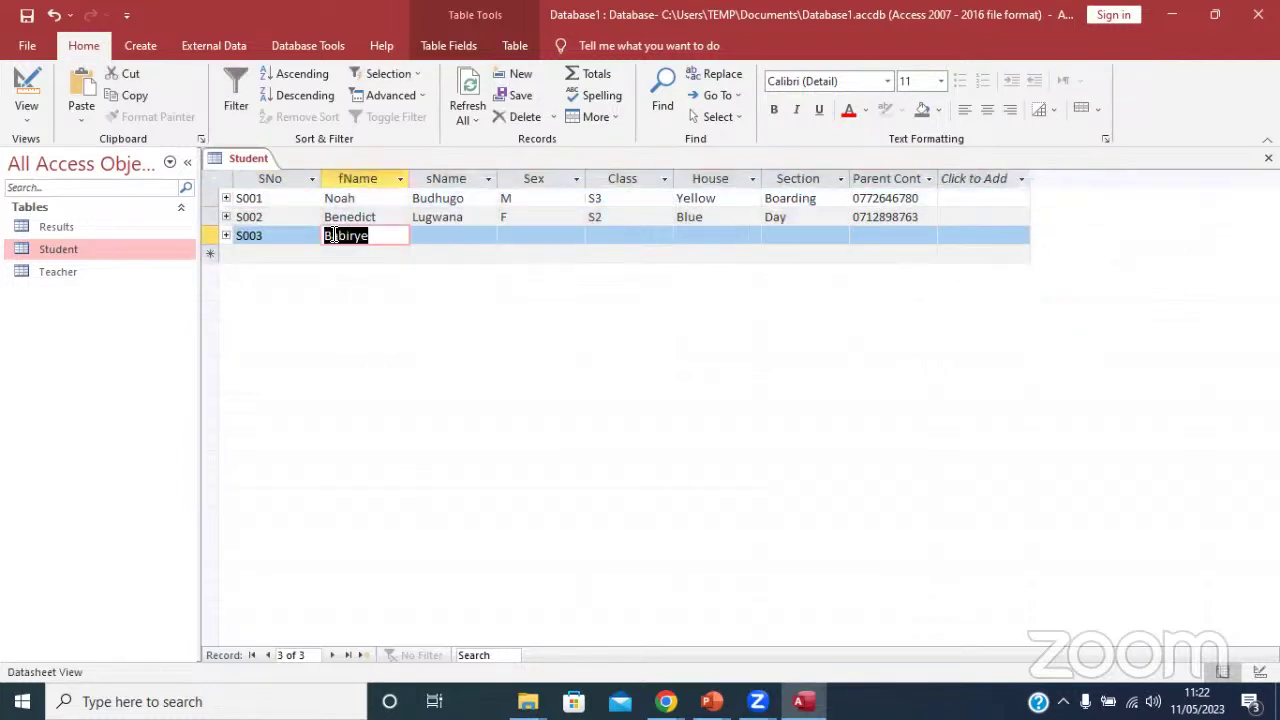
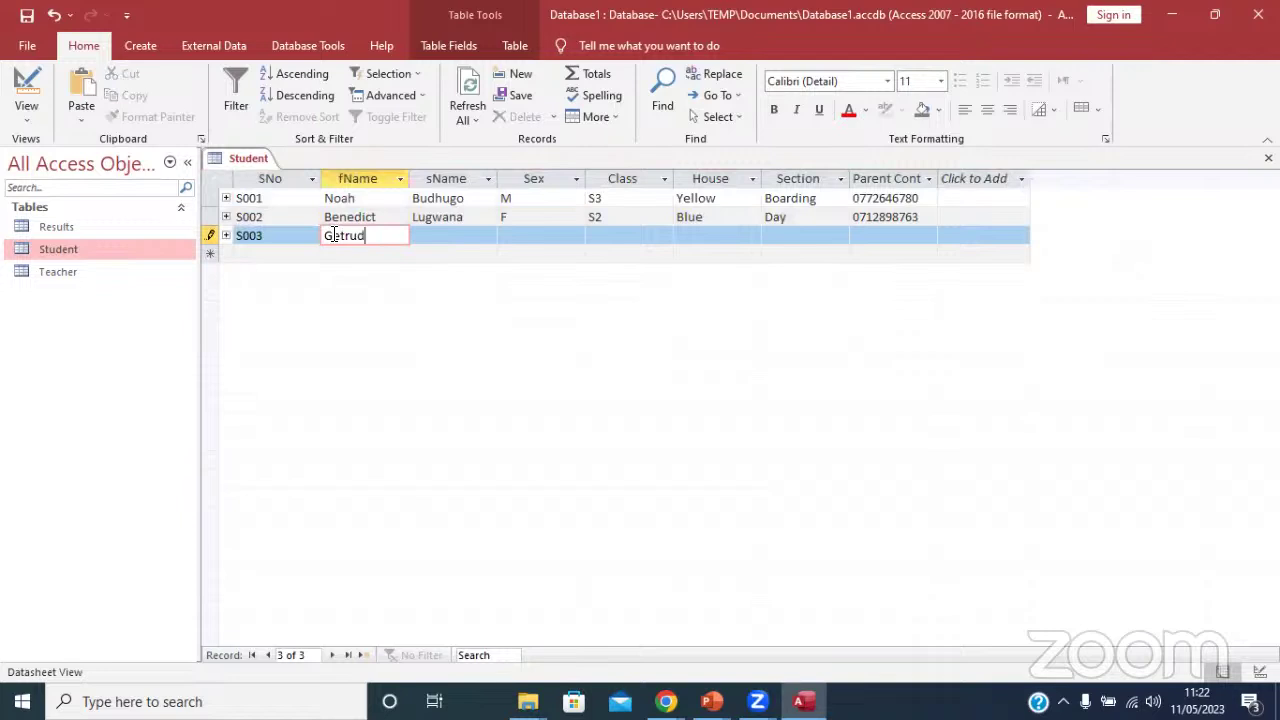
{"action": "left_click", "coordinate": [472, 233]}
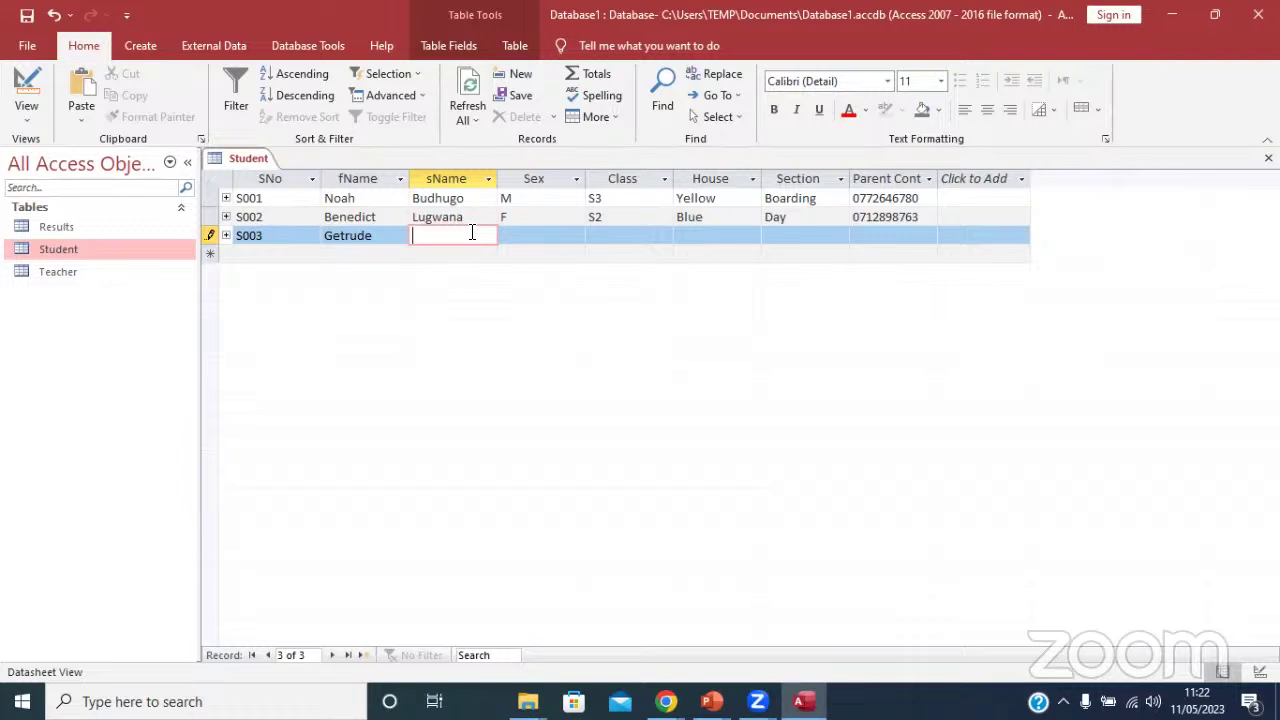
Set S003's sex to F and correct S002's sex to M.
{"action": "left_click", "coordinate": [526, 234]}
{"action": "left_click", "coordinate": [576, 236]}
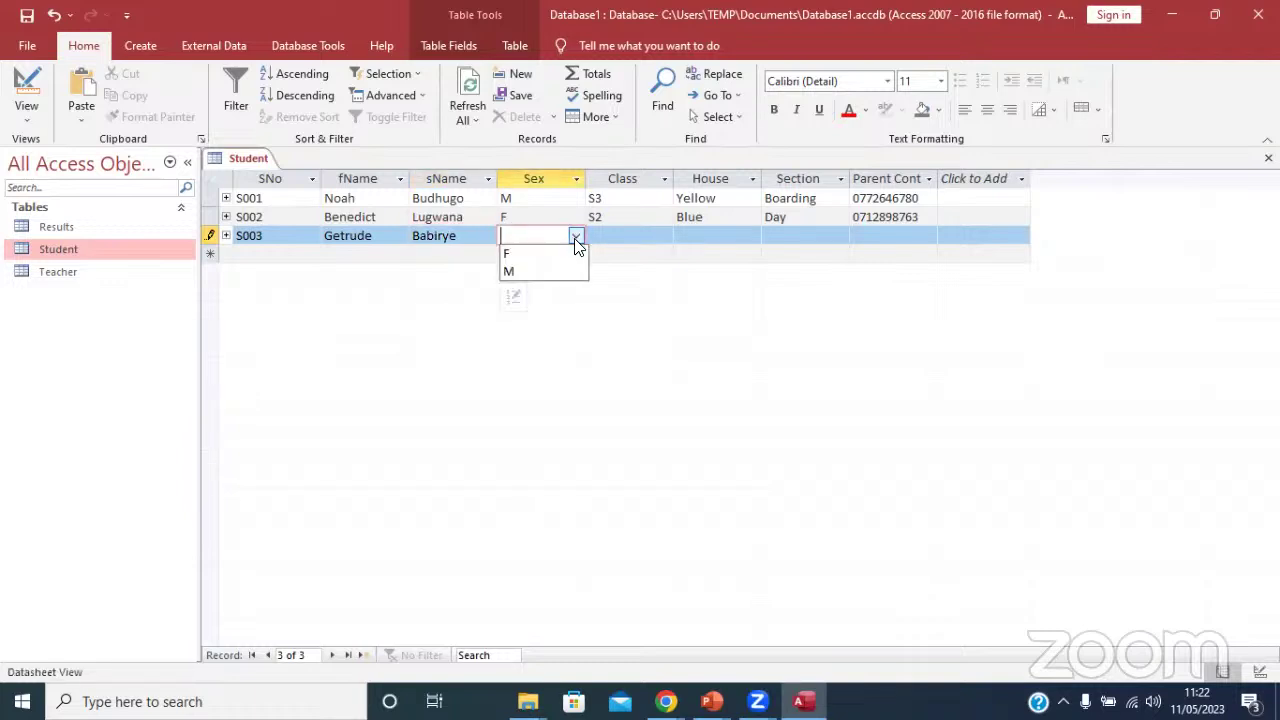
{"action": "left_click", "coordinate": [530, 256]}
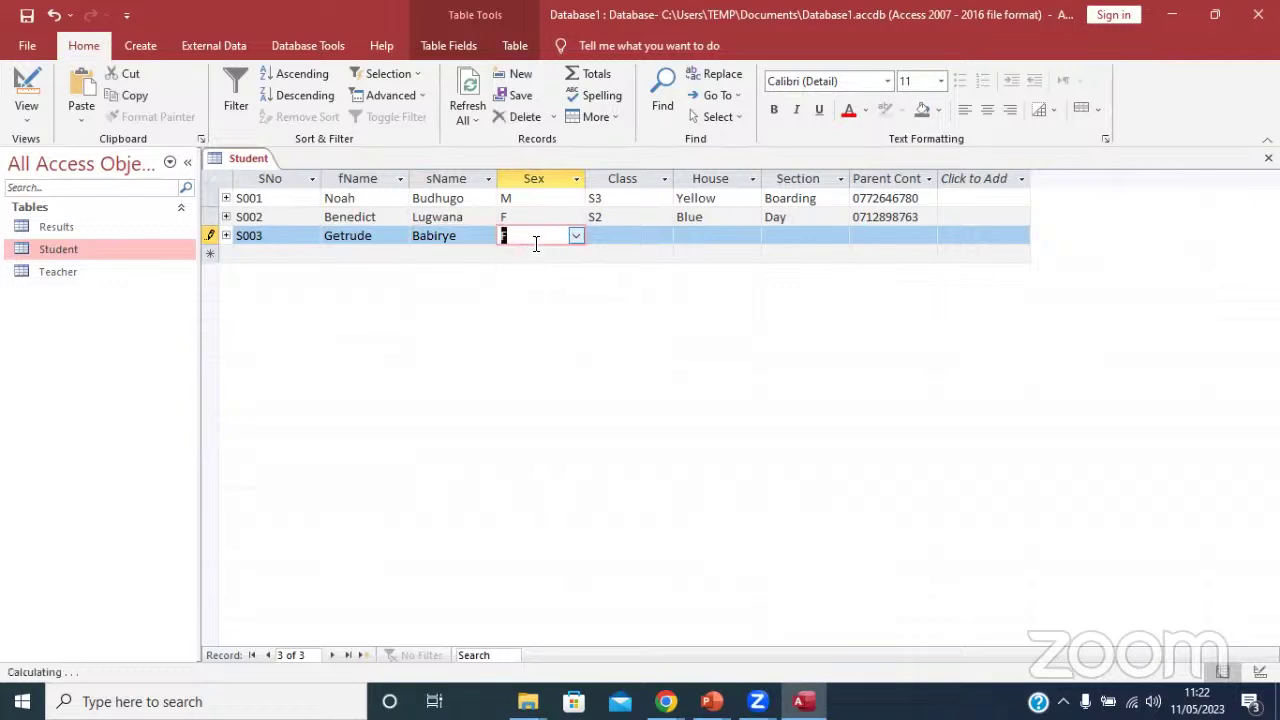
{"action": "left_click", "coordinate": [540, 217]}
{"action": "left_click", "coordinate": [576, 217]}
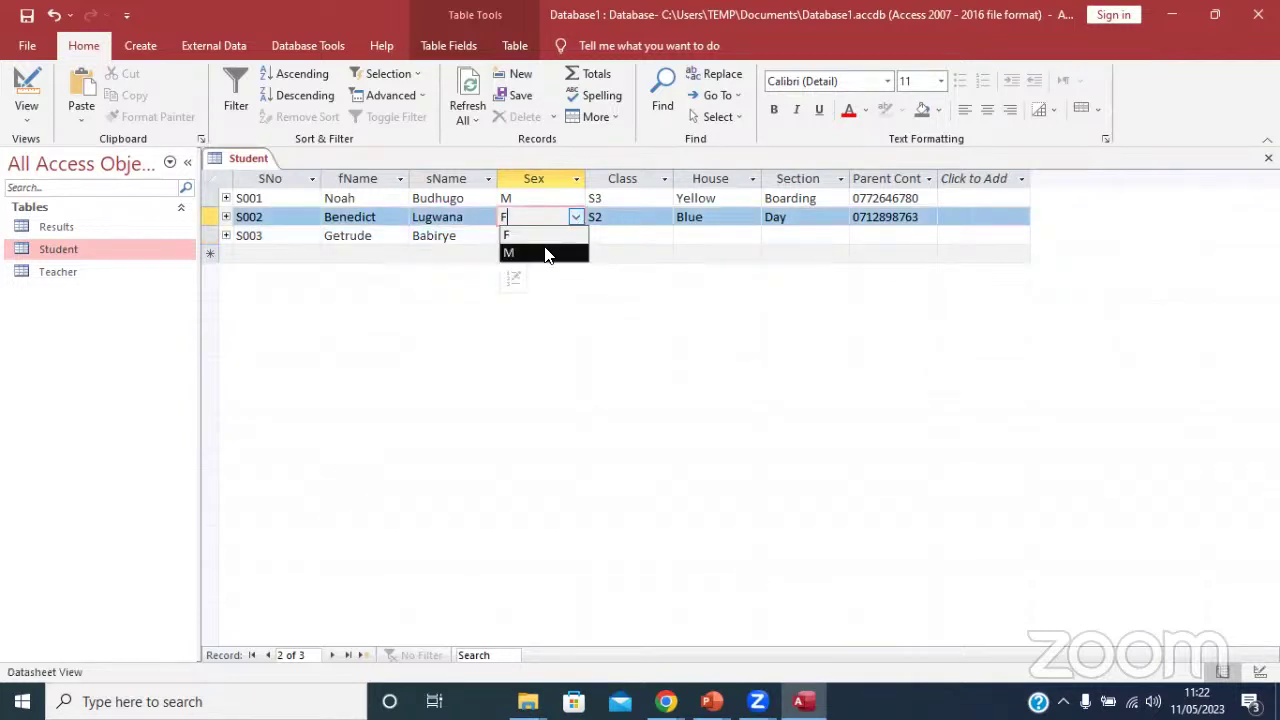
{"action": "left_click", "coordinate": [556, 252]}
Give S003 class S3, house Red and section Boarding.
{"action": "left_click", "coordinate": [628, 237]}
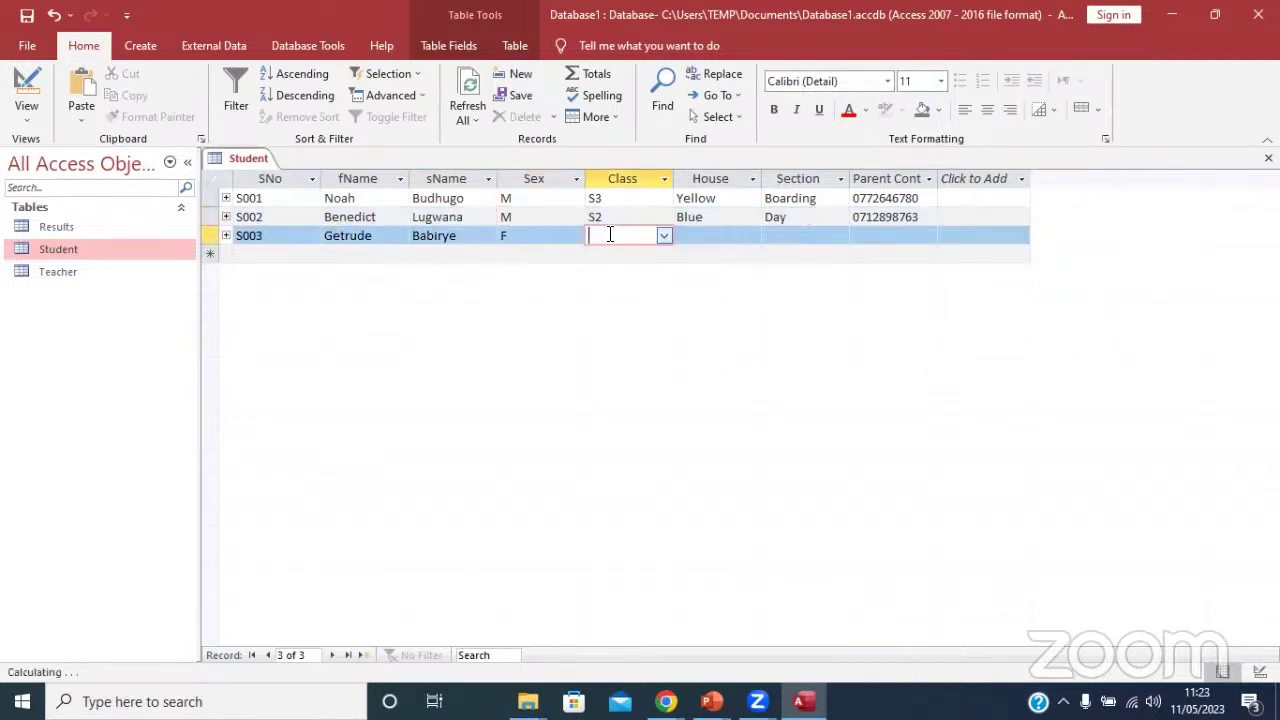
{"action": "left_click", "coordinate": [663, 235]}
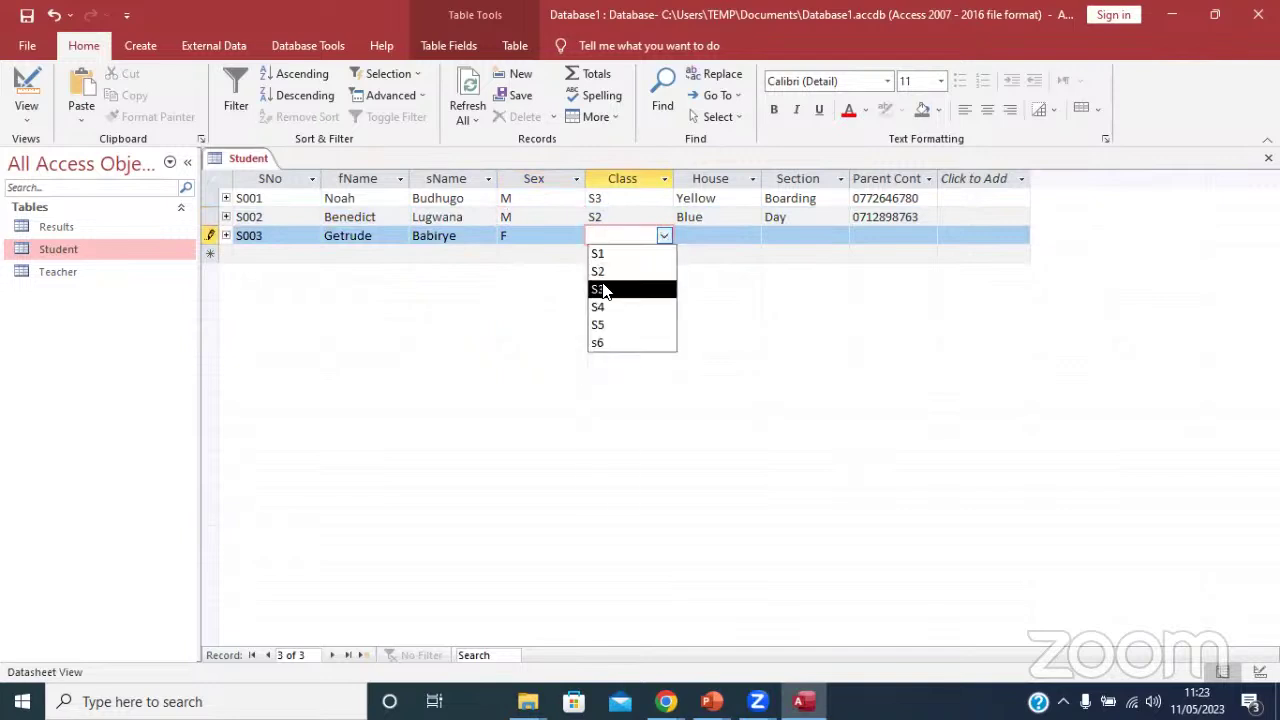
{"action": "left_click", "coordinate": [600, 289]}
{"action": "left_click", "coordinate": [700, 237]}
{"action": "left_click", "coordinate": [752, 236]}
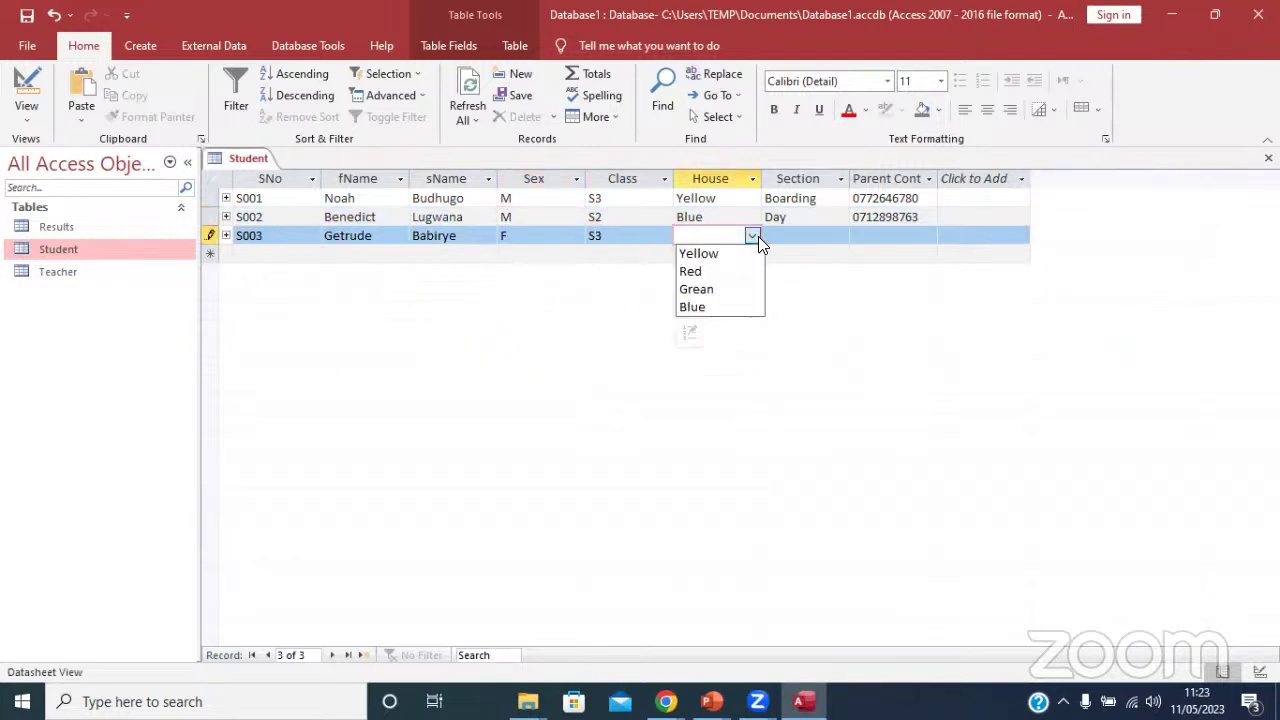
{"action": "left_click", "coordinate": [735, 268]}
{"action": "left_click", "coordinate": [792, 234]}
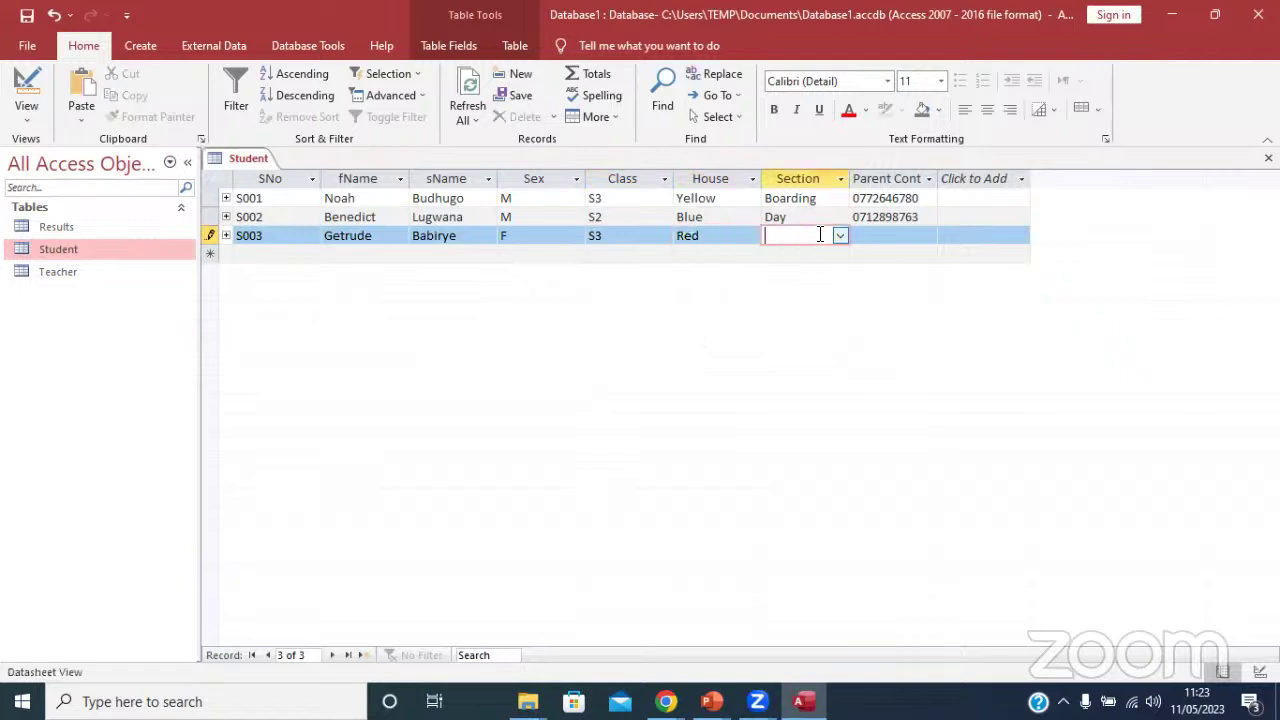
{"action": "left_click", "coordinate": [840, 236]}
{"action": "left_click", "coordinate": [795, 256]}
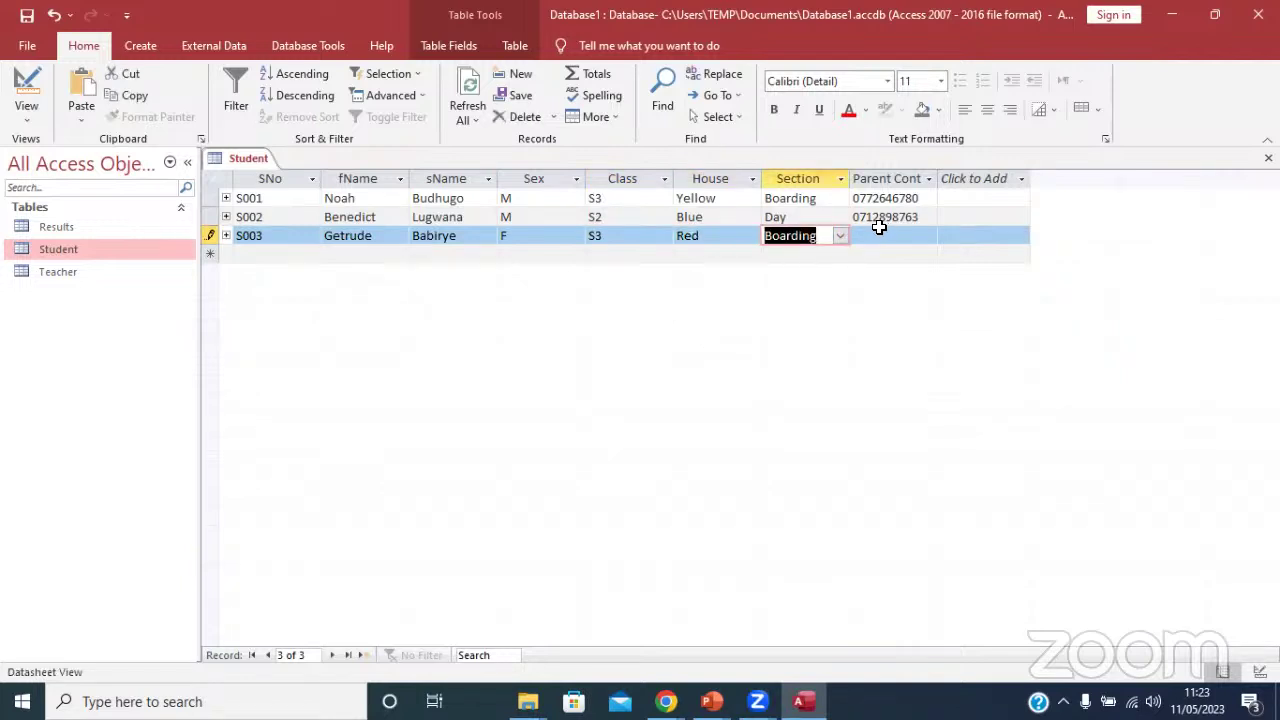
Enter S003's parent contact number, fixing a wrong digit.
{"action": "left_click", "coordinate": [877, 235]}
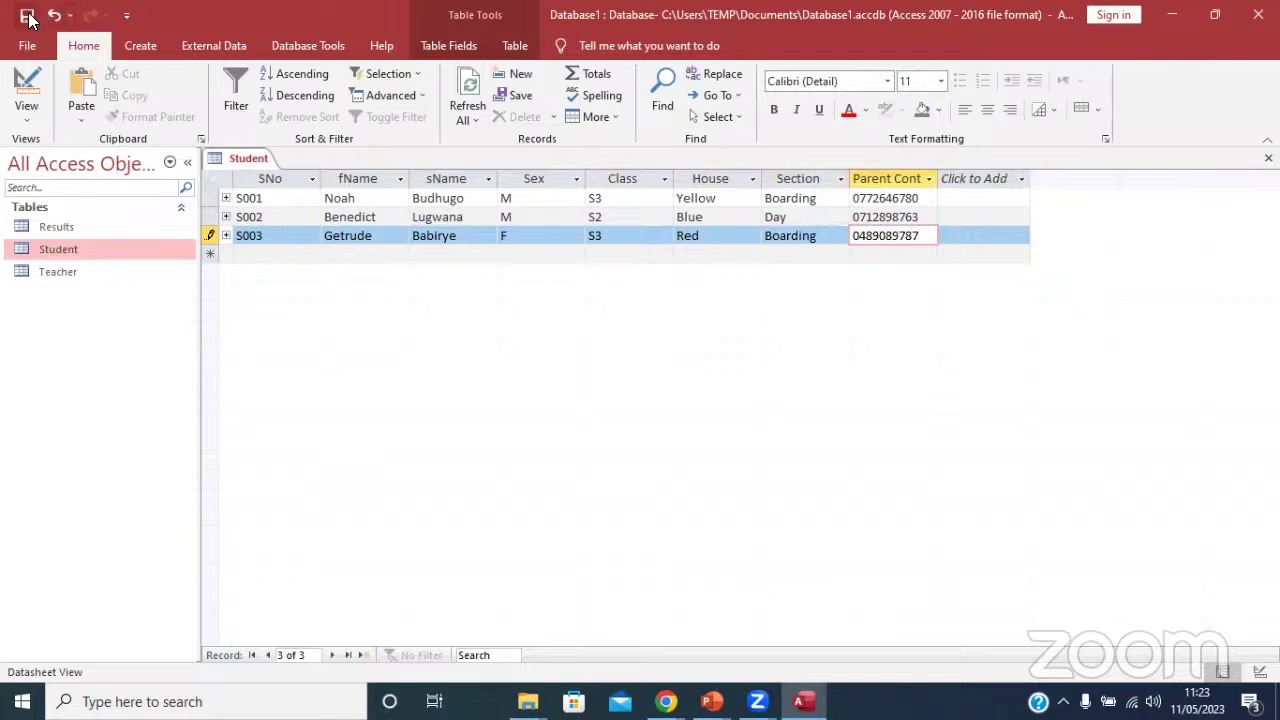
{"action": "left_click", "coordinate": [864, 235]}
{"action": "key", "text": "BackSpace"}
{"action": "type", "text": "7"}
{"action": "left_click", "coordinate": [380, 235]}
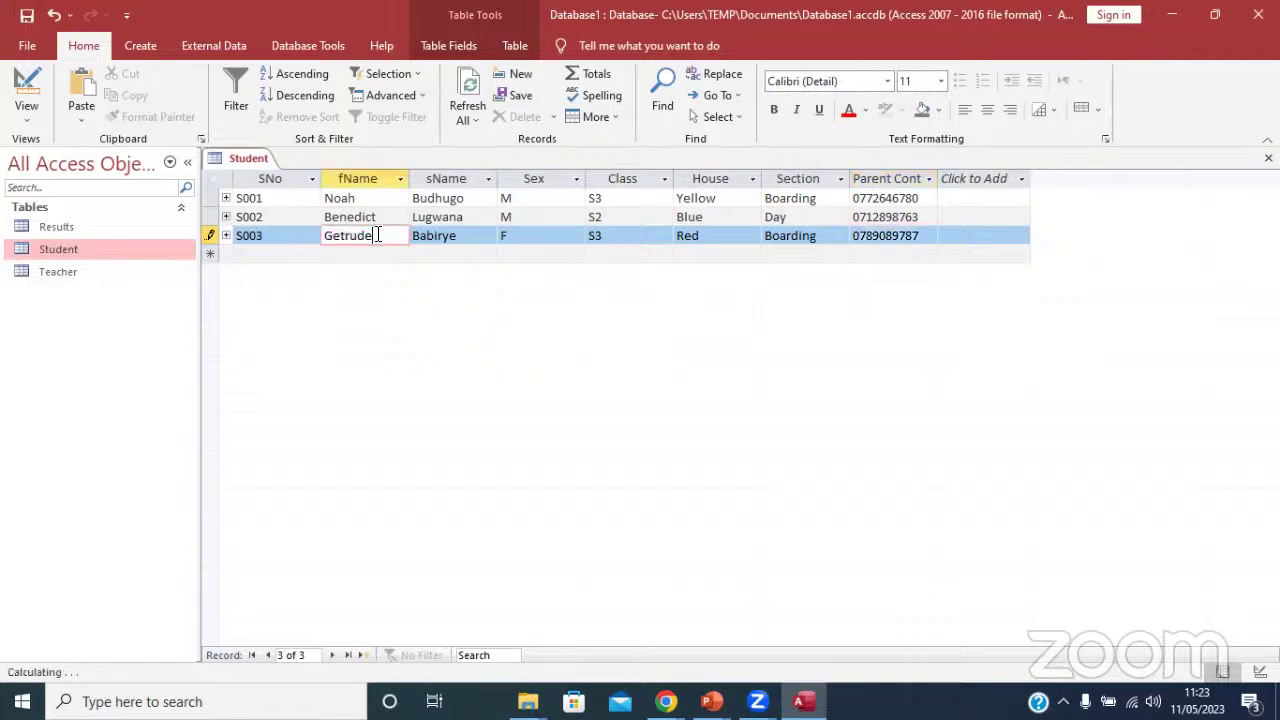
{"action": "right_click", "coordinate": [240, 158]}
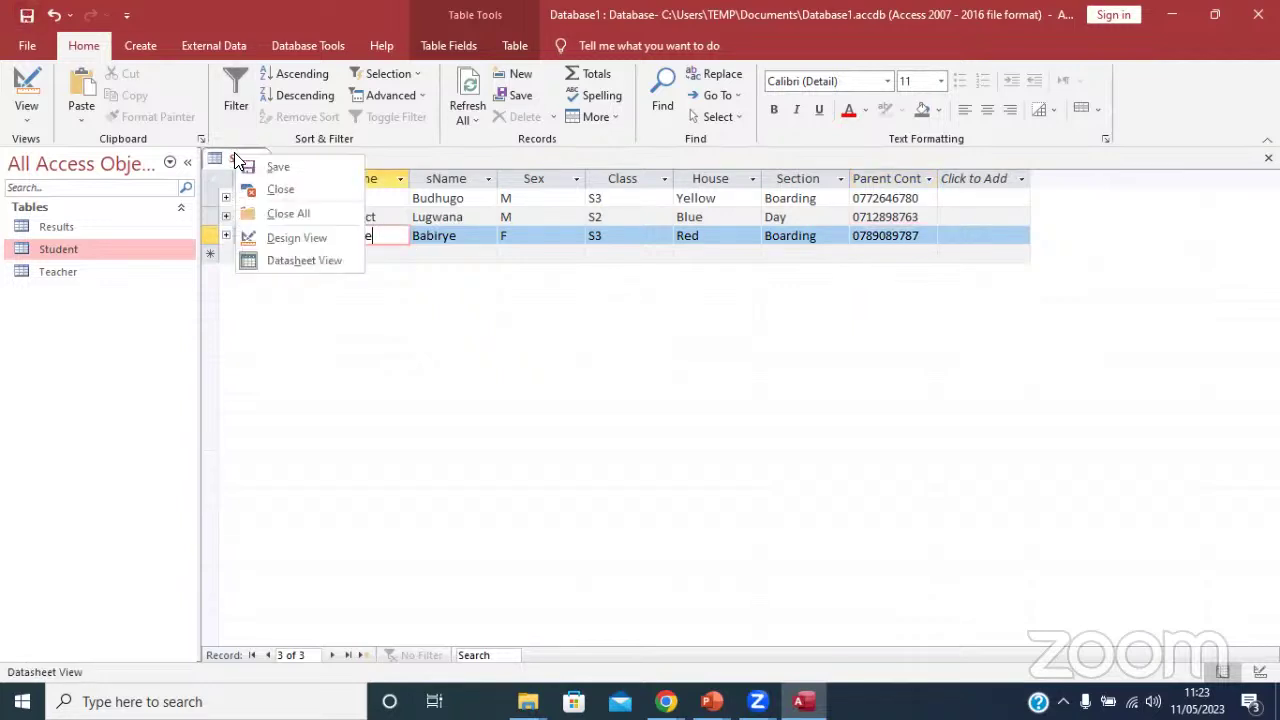
Close the Student table and open the Teacher table, entering teacher ID T001.
{"action": "left_click", "coordinate": [324, 199]}
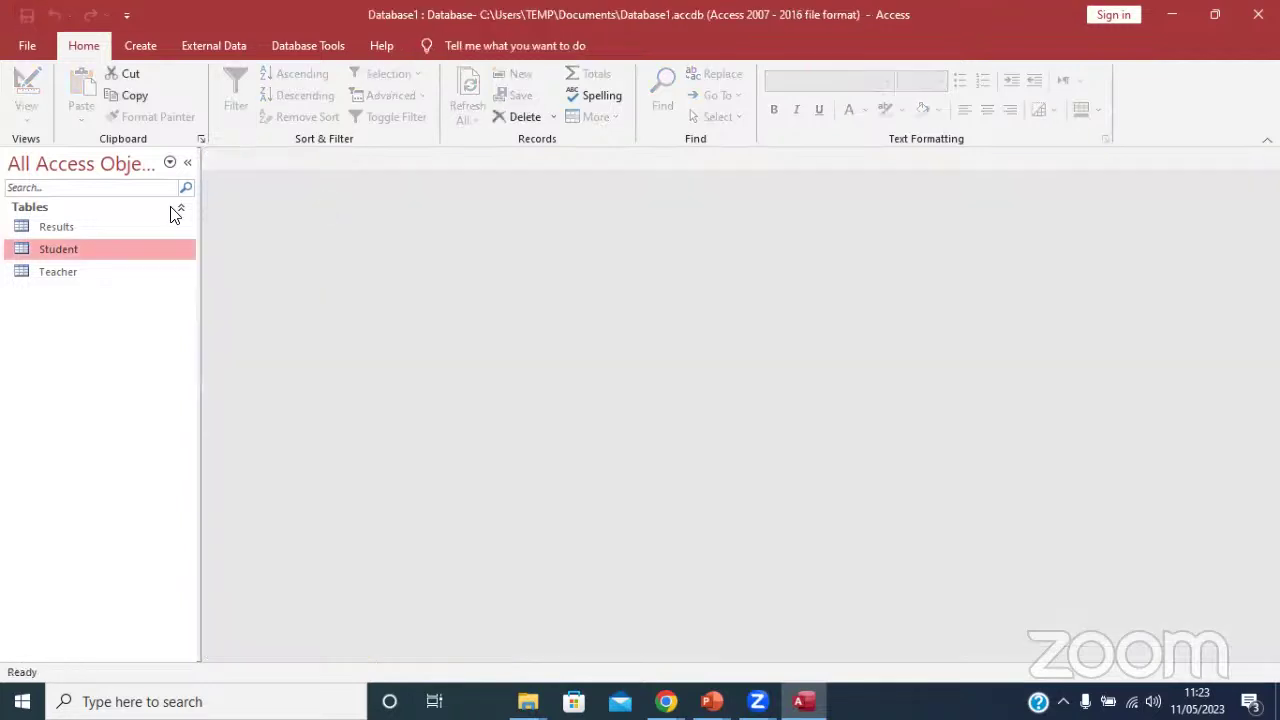
{"action": "double_click", "coordinate": [60, 274]}
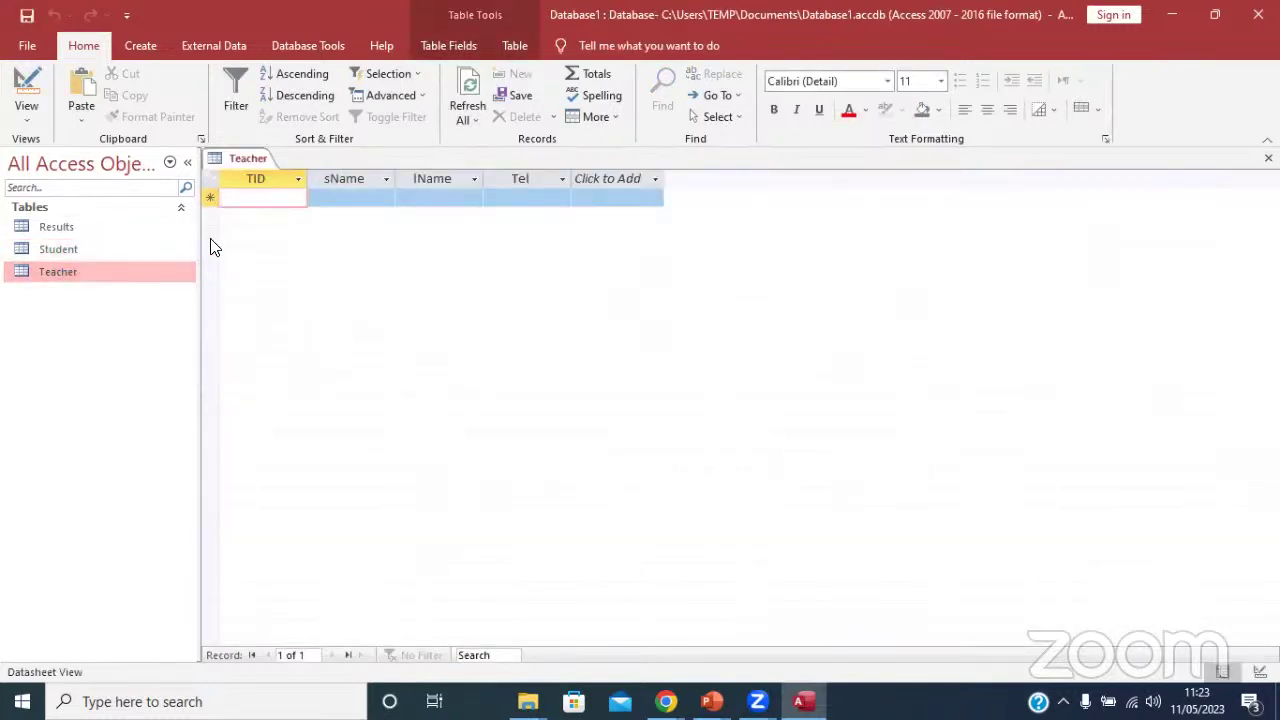
{"action": "type", "text": "T001"}
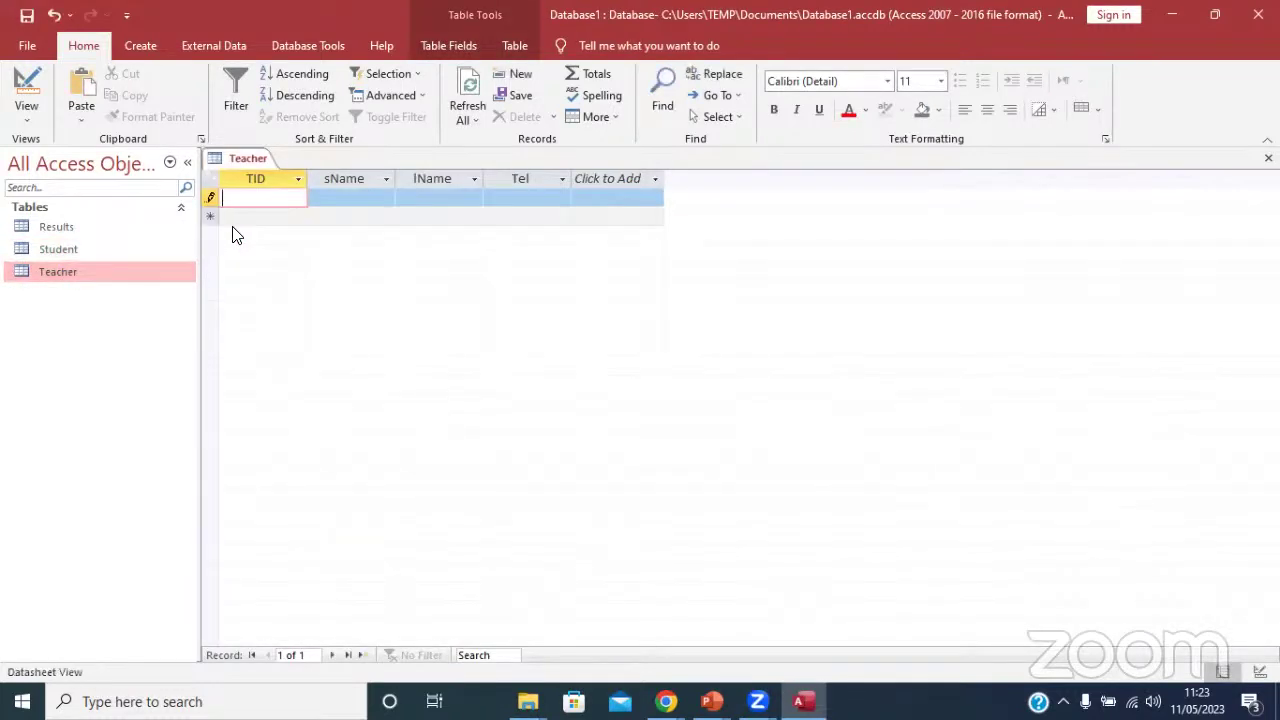
{"action": "key", "text": "Caps_Lock"}
{"action": "key", "text": "Tab"}
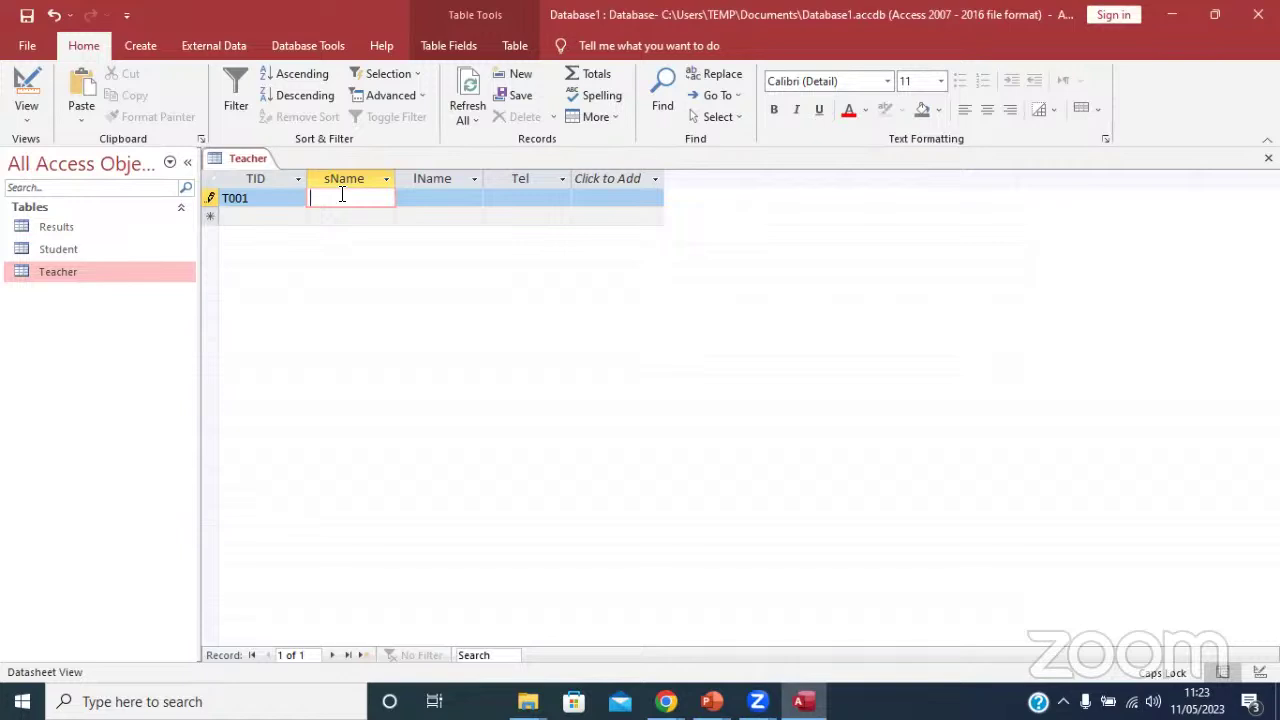
Fill in T001's surname, first name and phone number.
{"action": "type", "text": "as"}
{"action": "key", "text": "BackSpace"}
{"action": "key", "text": "BackSpace"}
{"action": "type", "text": "asd"}
{"action": "key", "text": "BackSpace"}
{"action": "key", "text": "BackSpace"}
{"action": "key", "text": "BackSpace"}
{"action": "key", "text": "Tab"}
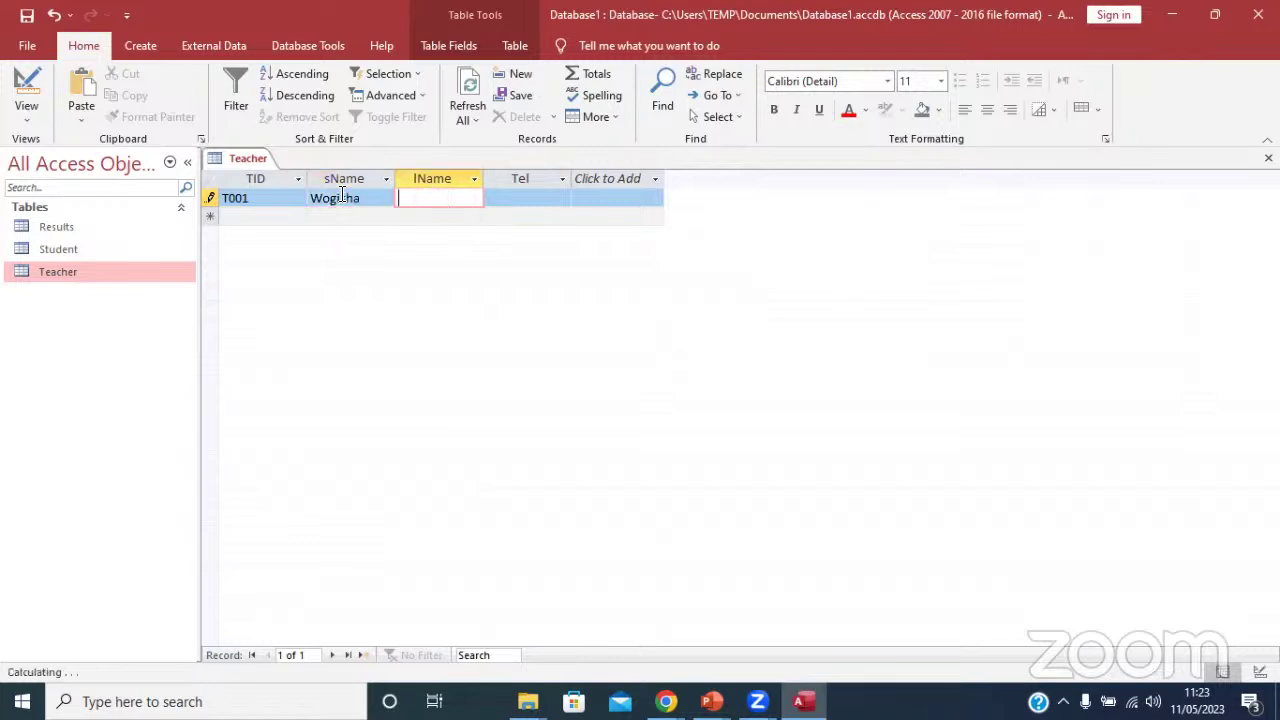
{"action": "key", "text": "Tab"}
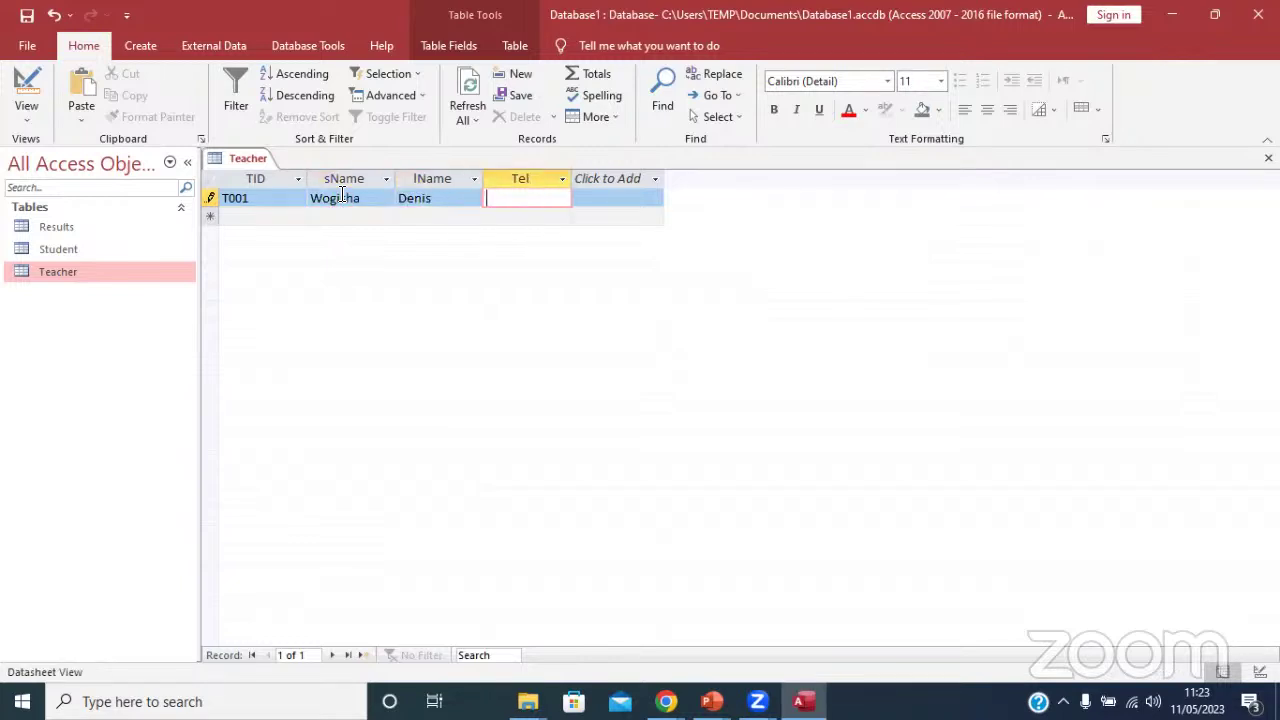
Start teacher record T002 and enter the teacher's surname.
{"action": "left_click", "coordinate": [270, 216]}
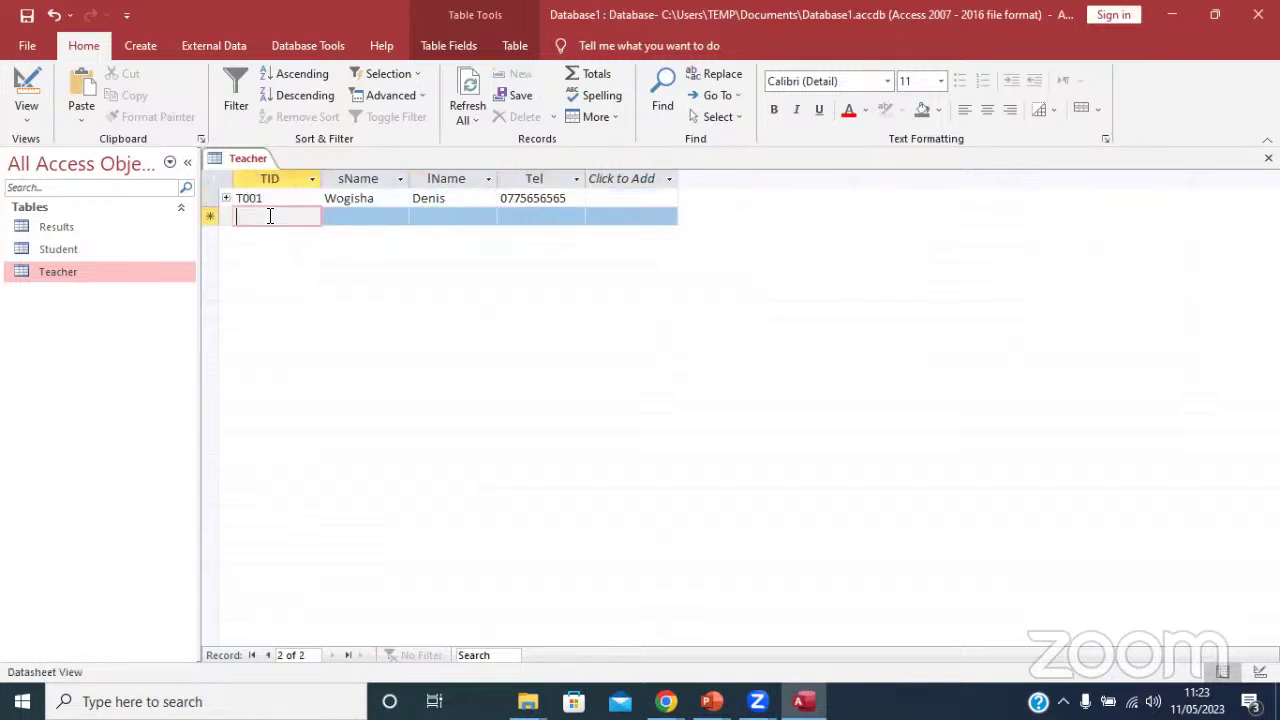
{"action": "type", "text": "T"}
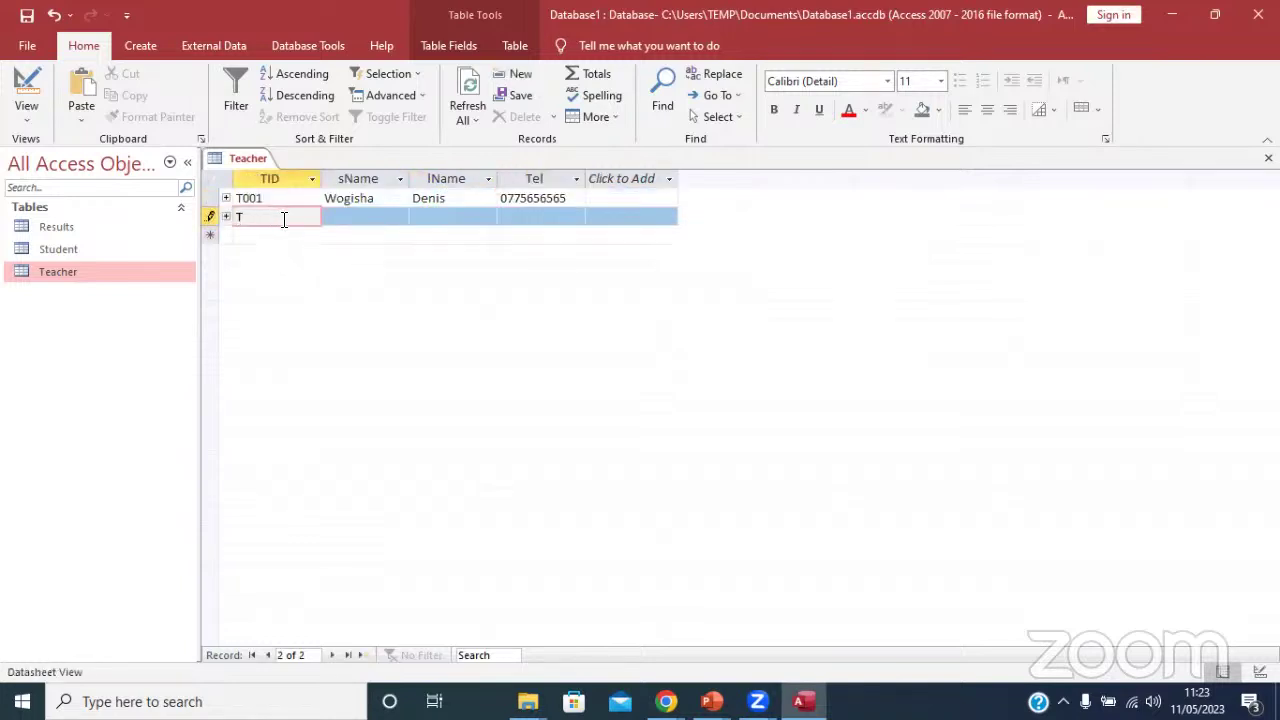
{"action": "type", "text": "002"}
{"action": "key", "text": "Tab"}
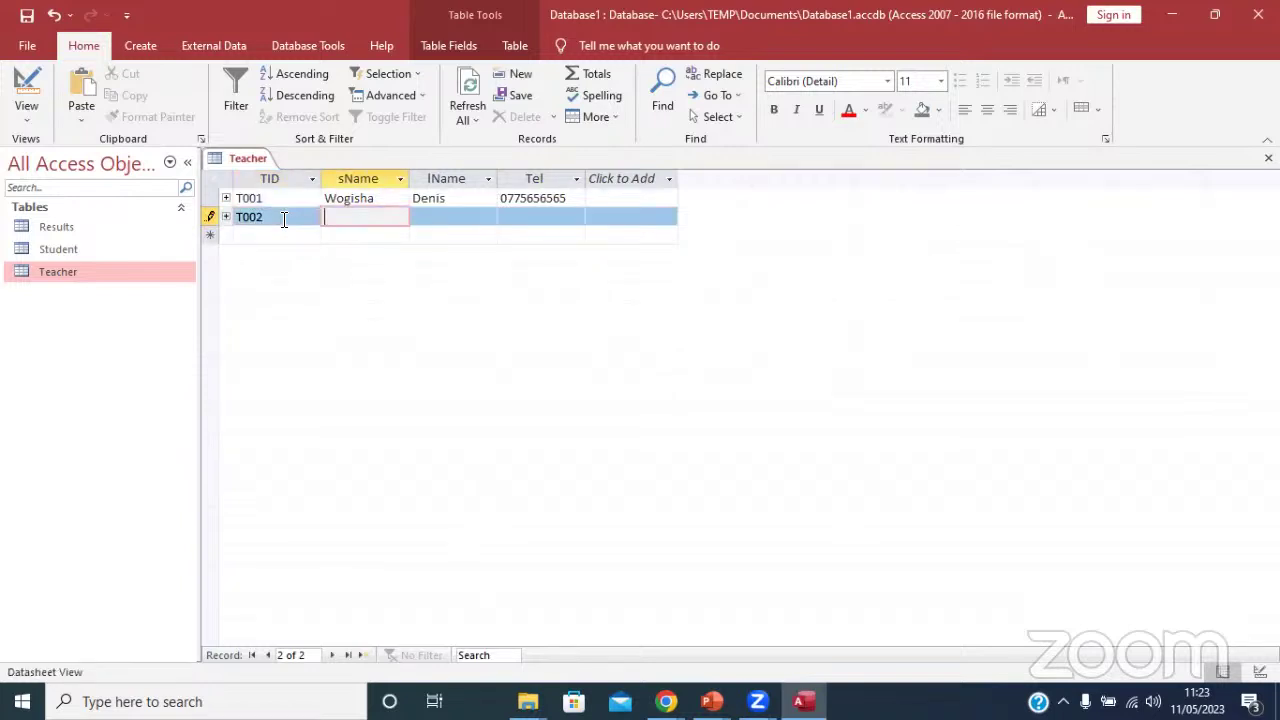
{"action": "type", "text": "Dumin"}
{"action": "key", "text": "BackSpace"}
{"action": "key", "text": "BackSpace"}
{"action": "type", "text": "n"}
{"action": "key", "text": "BackSpace"}
{"action": "type", "text": "nba"}
{"action": "key", "text": "BackSpace"}
{"action": "key", "text": "BackSpace"}
{"action": "key", "text": "BackSpace"}
{"action": "type", "text": "ba"}
Enter T002's first name and phone number, save, and close the Teacher table.
{"action": "key", "text": "Tab"}
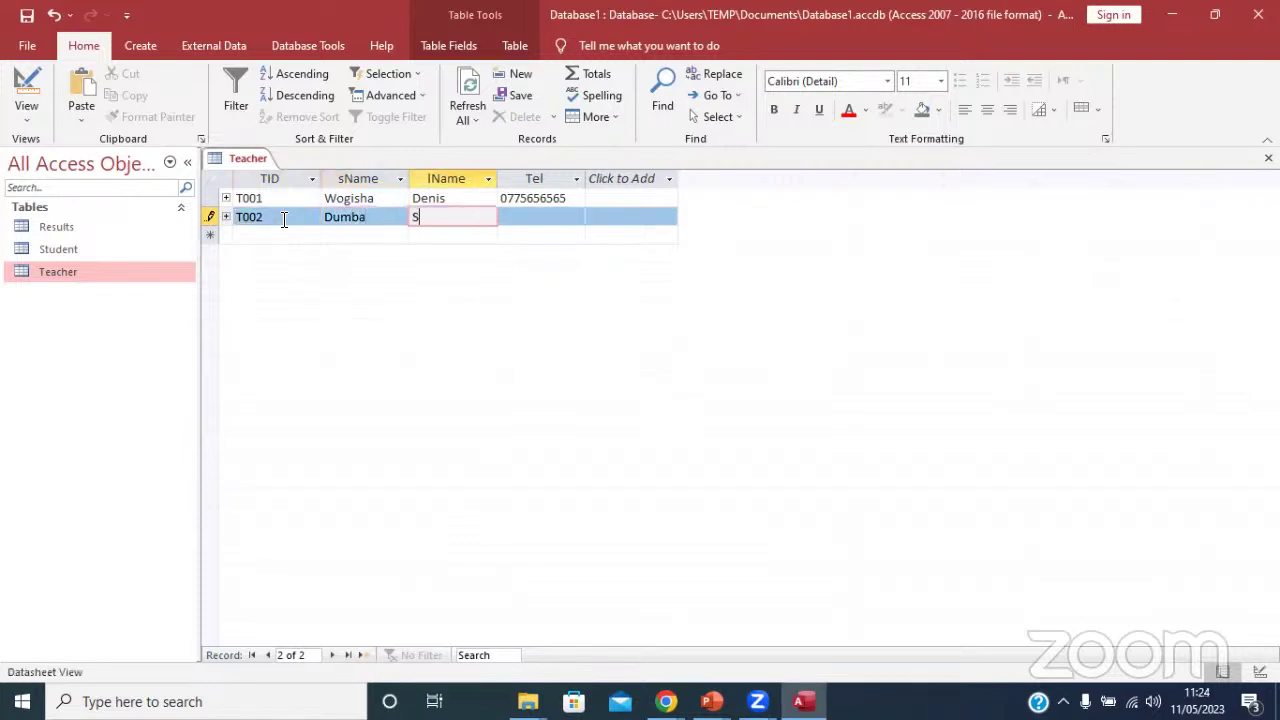
{"action": "key", "text": "Tab"}
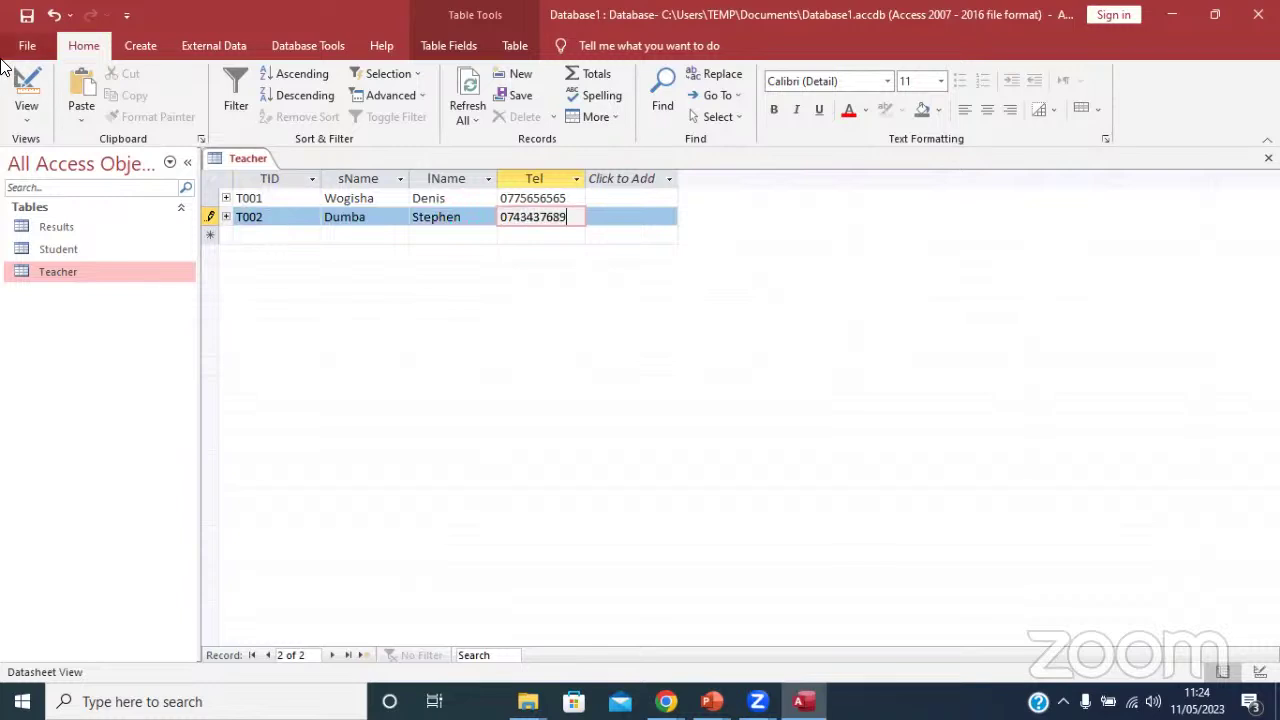
{"action": "left_click", "coordinate": [27, 15]}
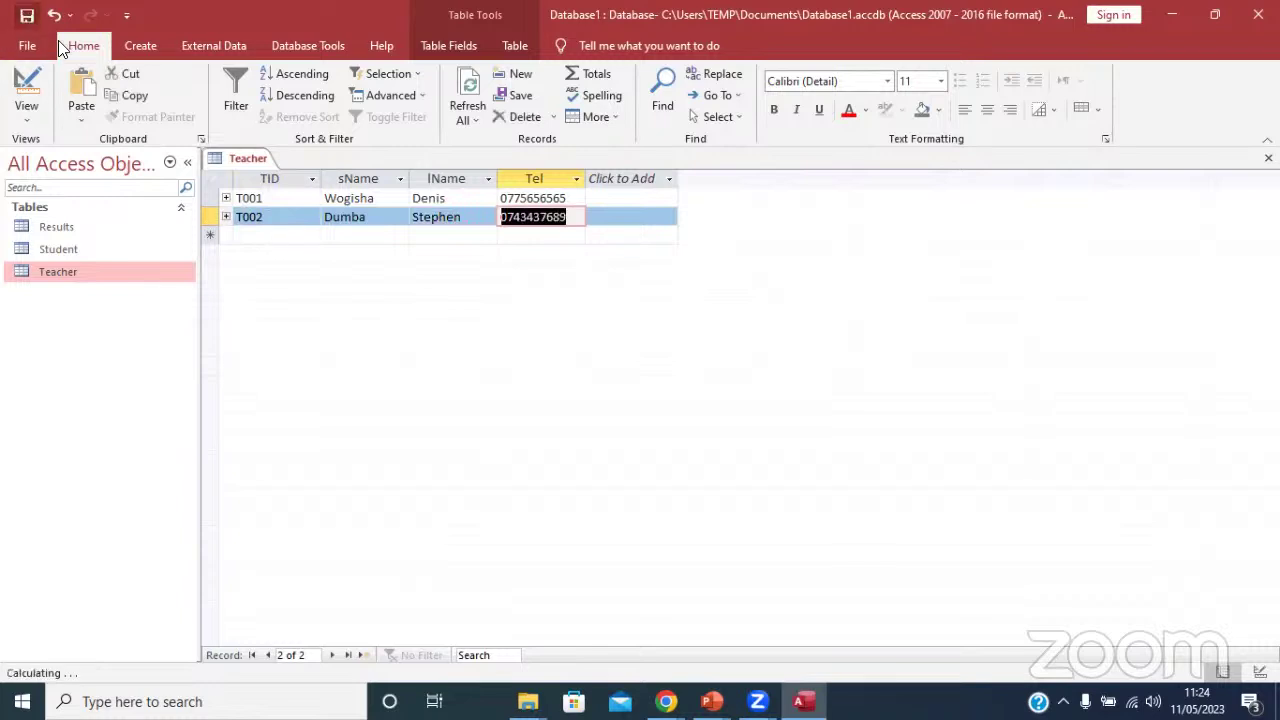
{"action": "right_click", "coordinate": [250, 160]}
{"action": "left_click", "coordinate": [294, 193]}
Open the Results table and start a record for S001 with subject English.
{"action": "double_click", "coordinate": [88, 230]}
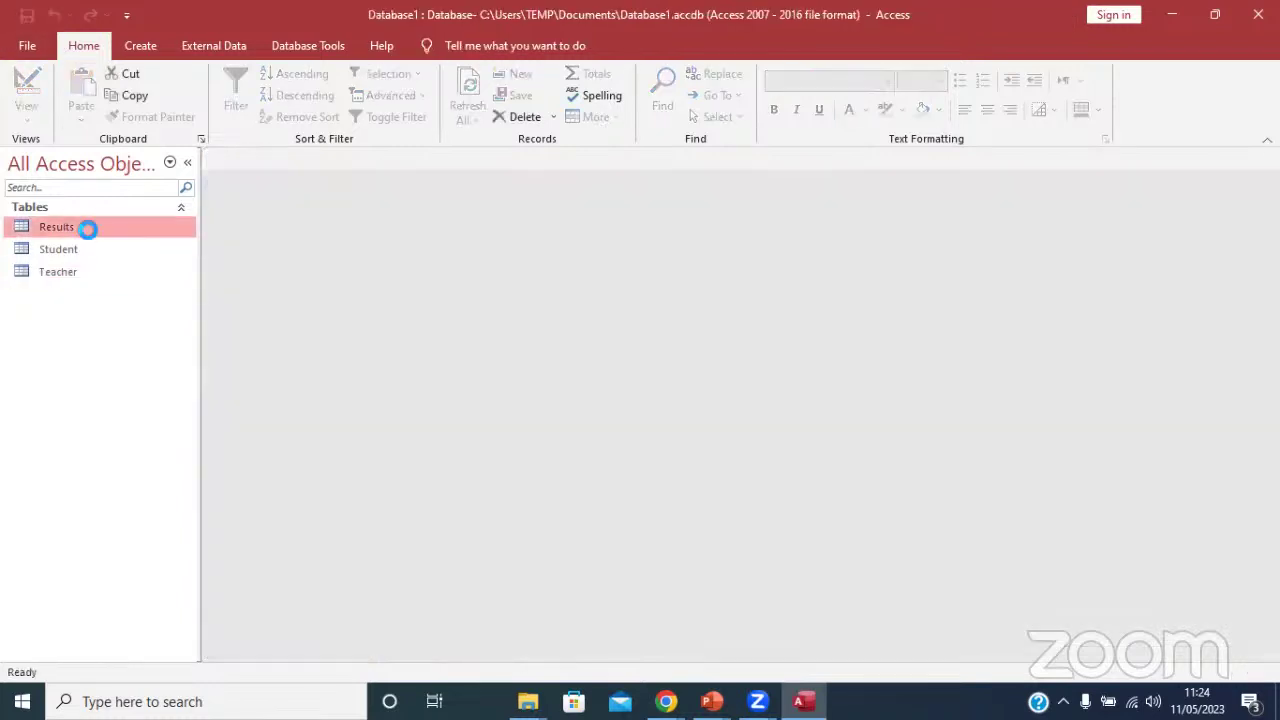
{"action": "left_click", "coordinate": [362, 196]}
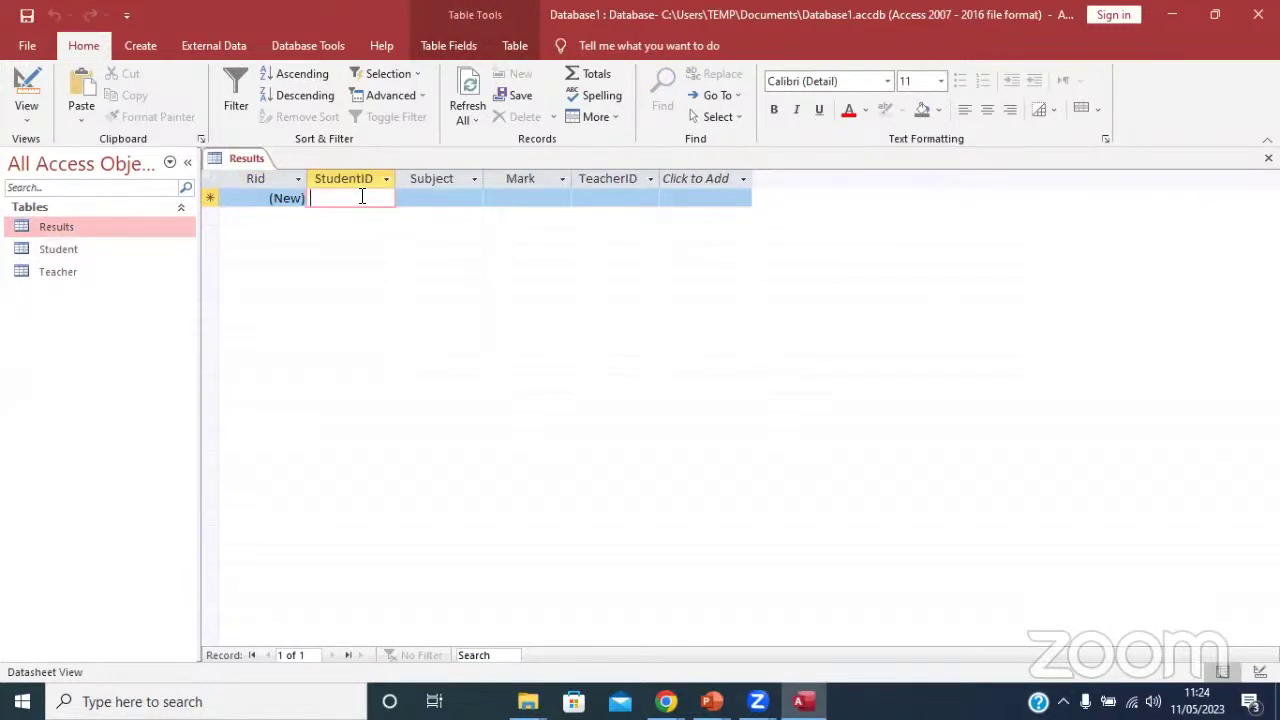
{"action": "key", "text": "Caps_Lock"}
{"action": "type", "text": "S001"}
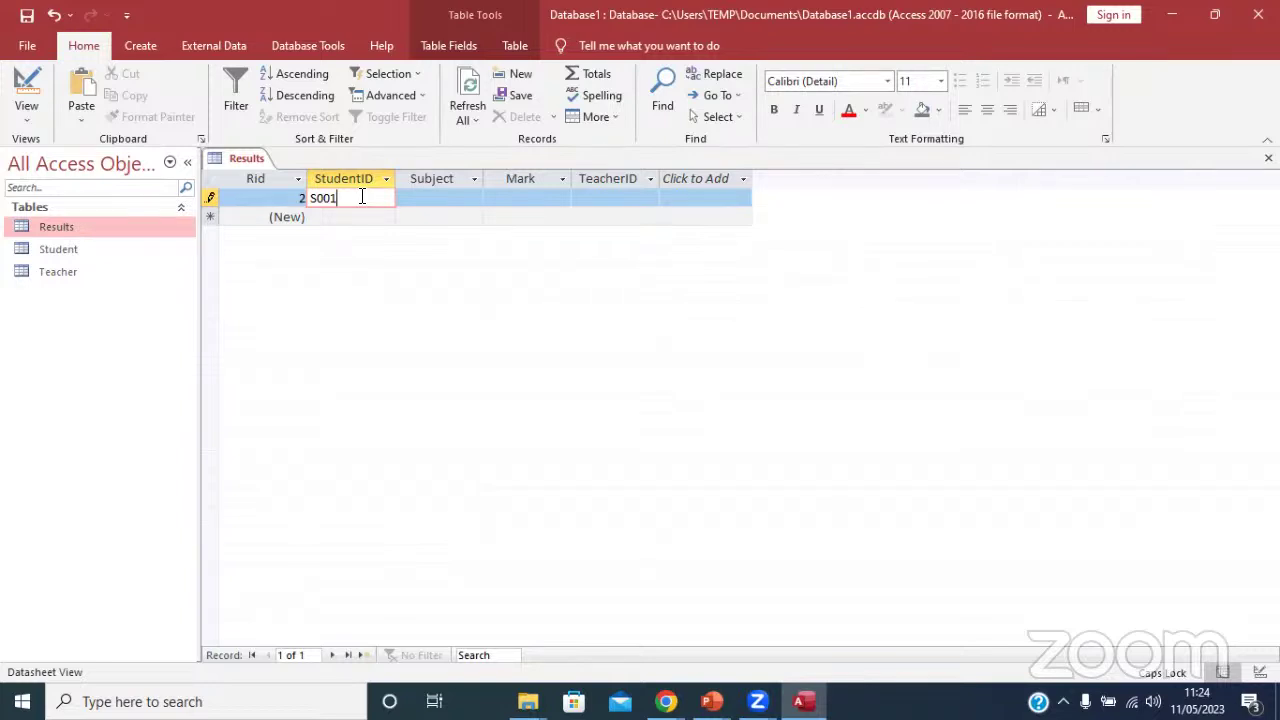
{"action": "left_click", "coordinate": [442, 198]}
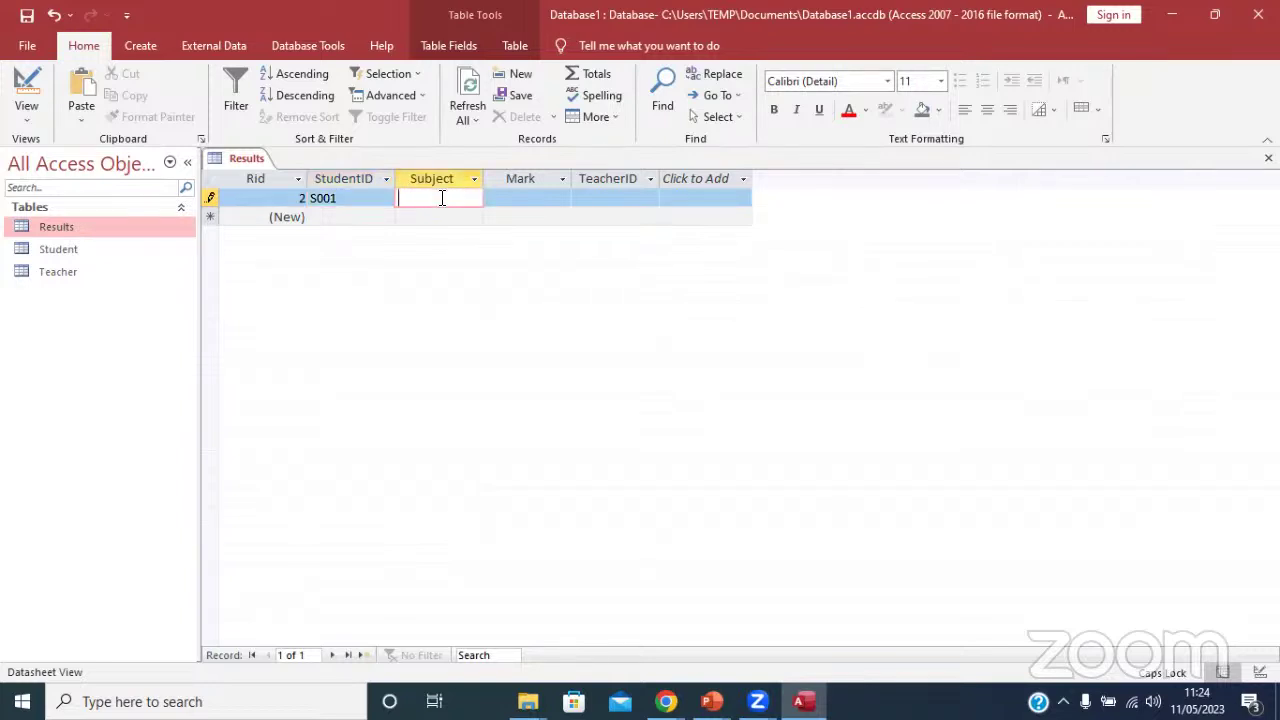
{"action": "double_click", "coordinate": [338, 198]}
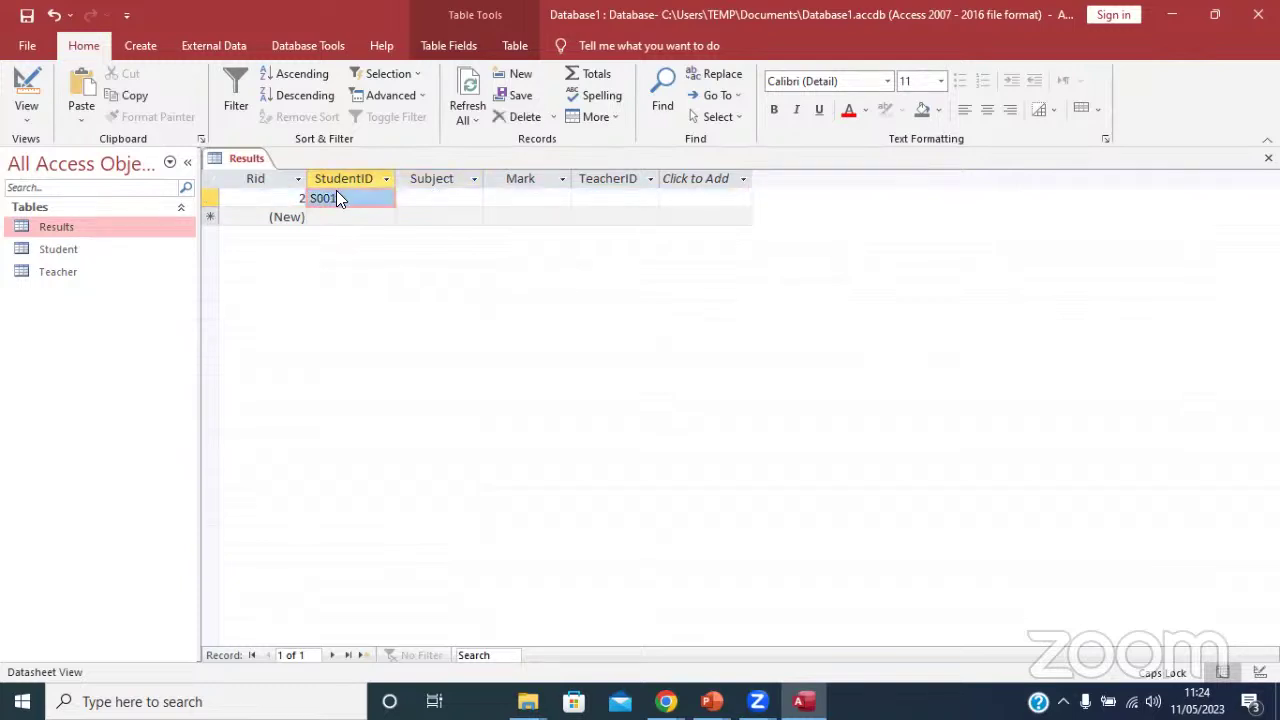
{"action": "left_click", "coordinate": [336, 198]}
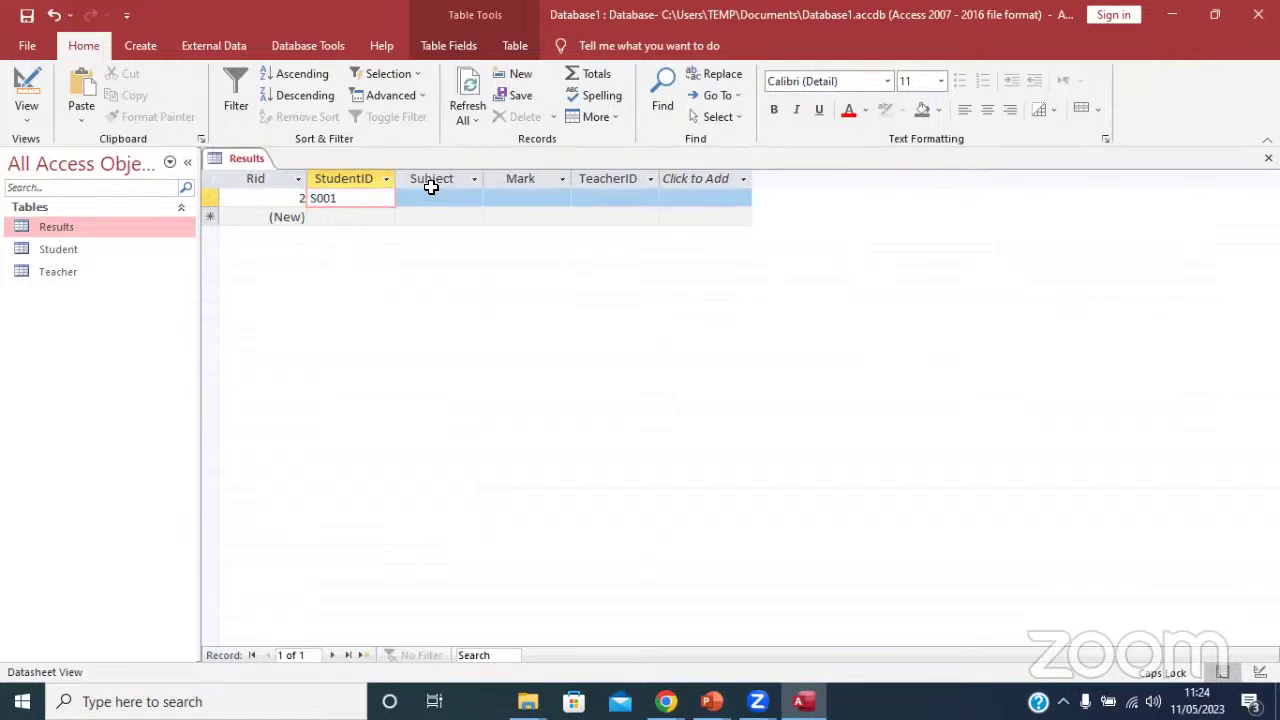
{"action": "left_click", "coordinate": [432, 199]}
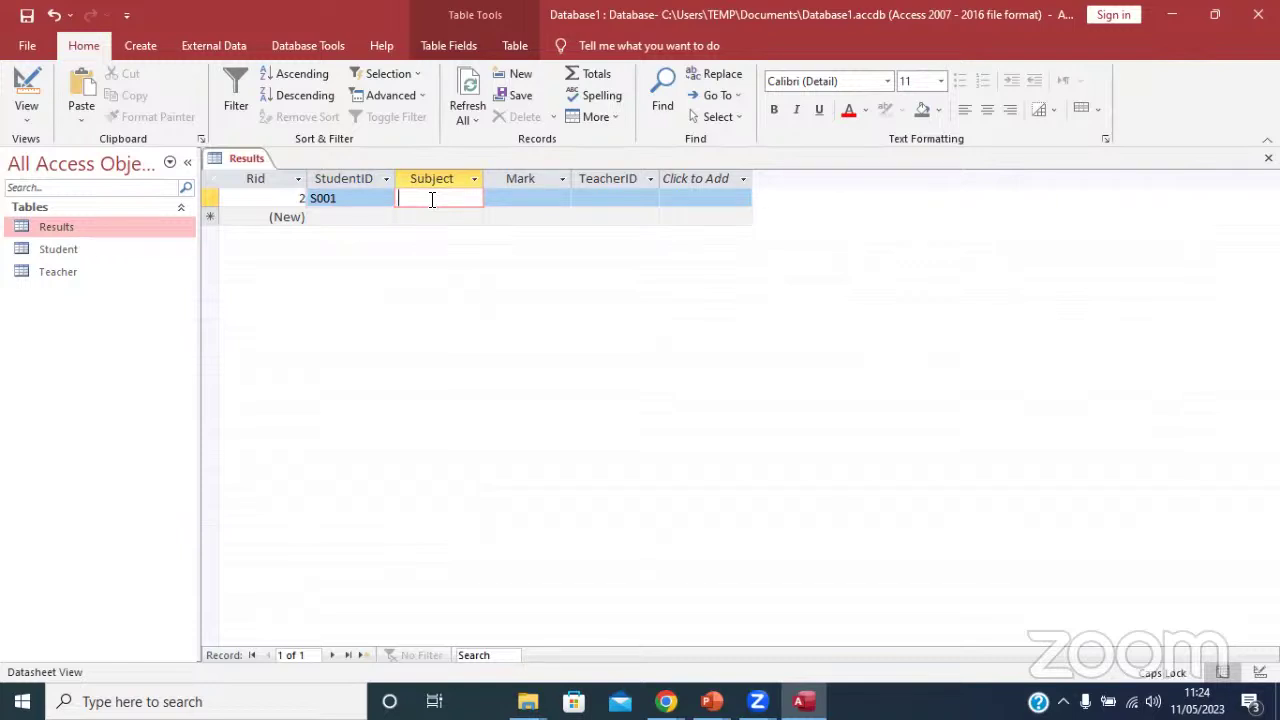
{"action": "type", "text": "E"}
{"action": "key", "text": "Caps_Lock"}
{"action": "type", "text": "nglish"}
Give the S001 record mark 90 and teacher T001, then save it.
{"action": "left_click", "coordinate": [515, 204]}
{"action": "left_click", "coordinate": [472, 200]}
{"action": "left_click", "coordinate": [534, 199]}
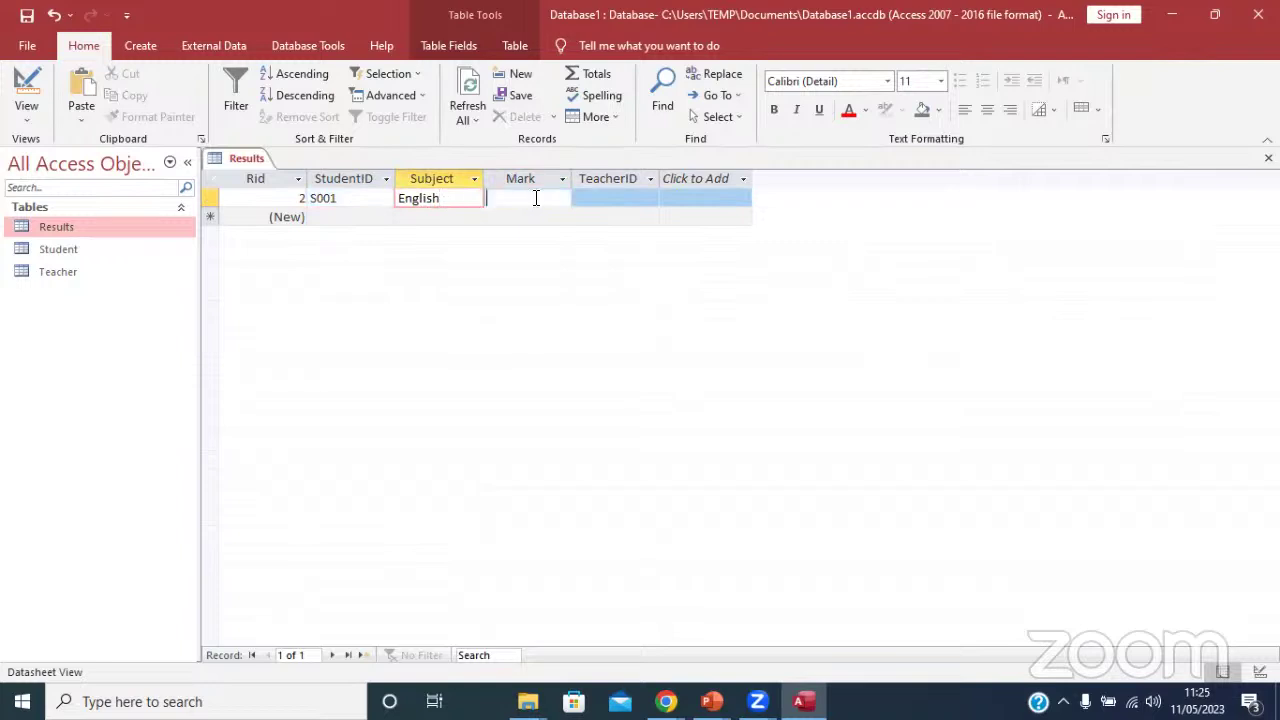
{"action": "type", "text": "90"}
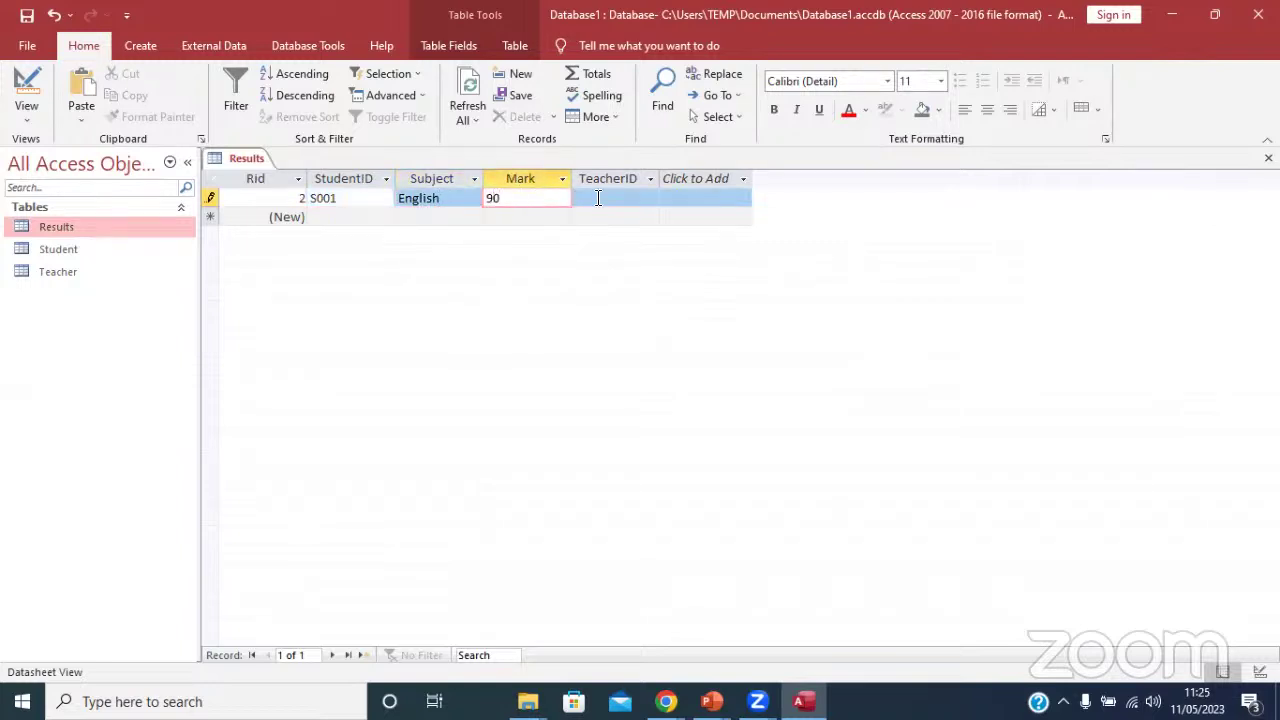
{"action": "left_click", "coordinate": [646, 201]}
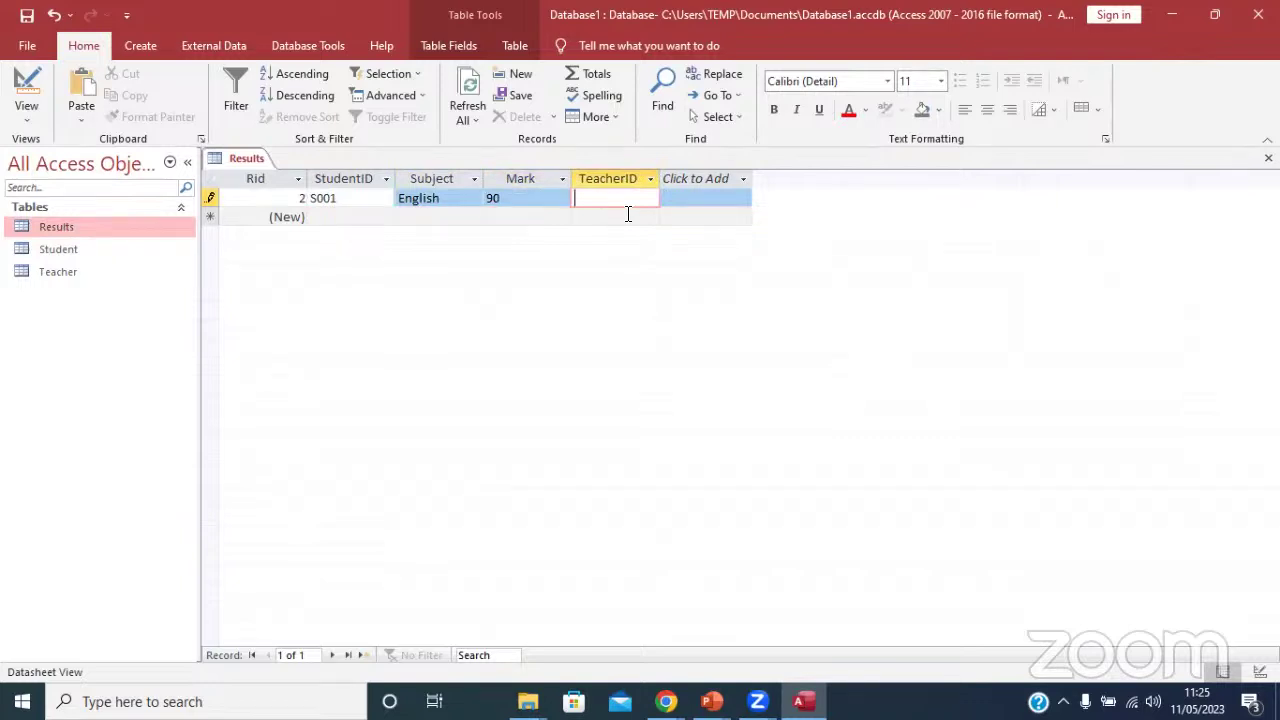
{"action": "key", "text": "Caps_Lock"}
{"action": "type", "text": "T001"}
{"action": "left_click", "coordinate": [323, 199]}
{"action": "left_click", "coordinate": [341, 212]}
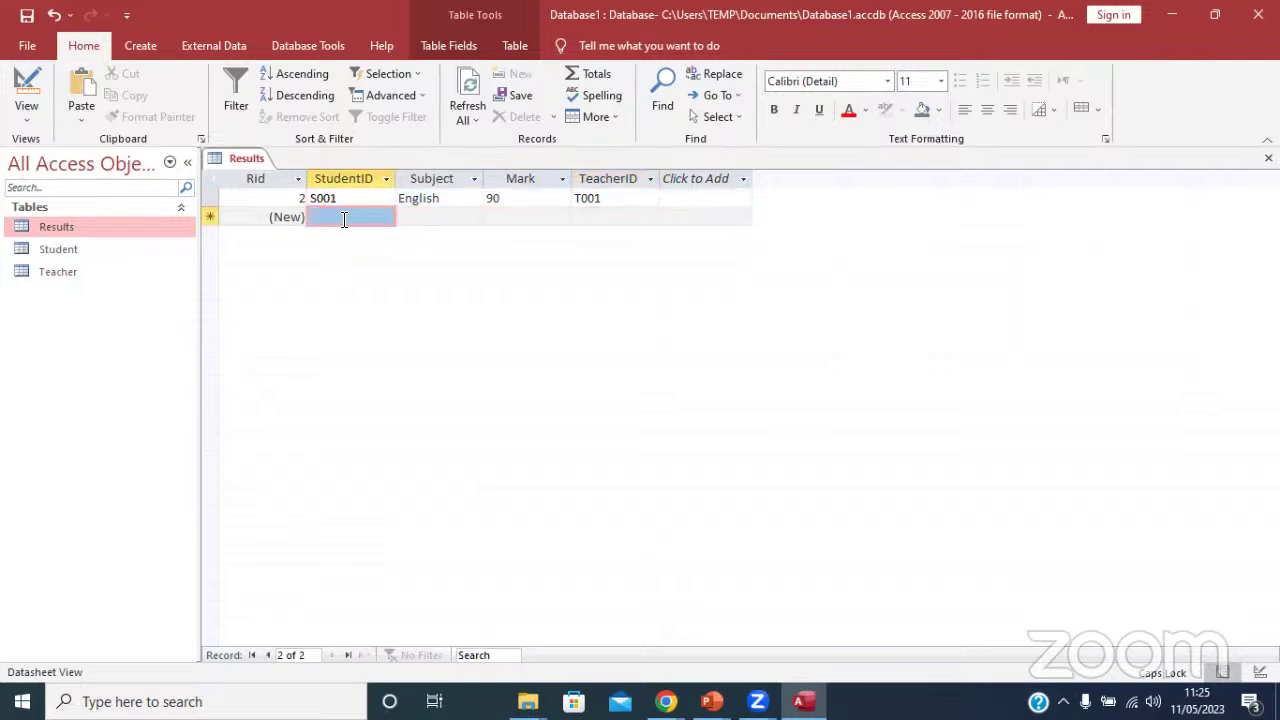
{"action": "left_click", "coordinate": [301, 198]}
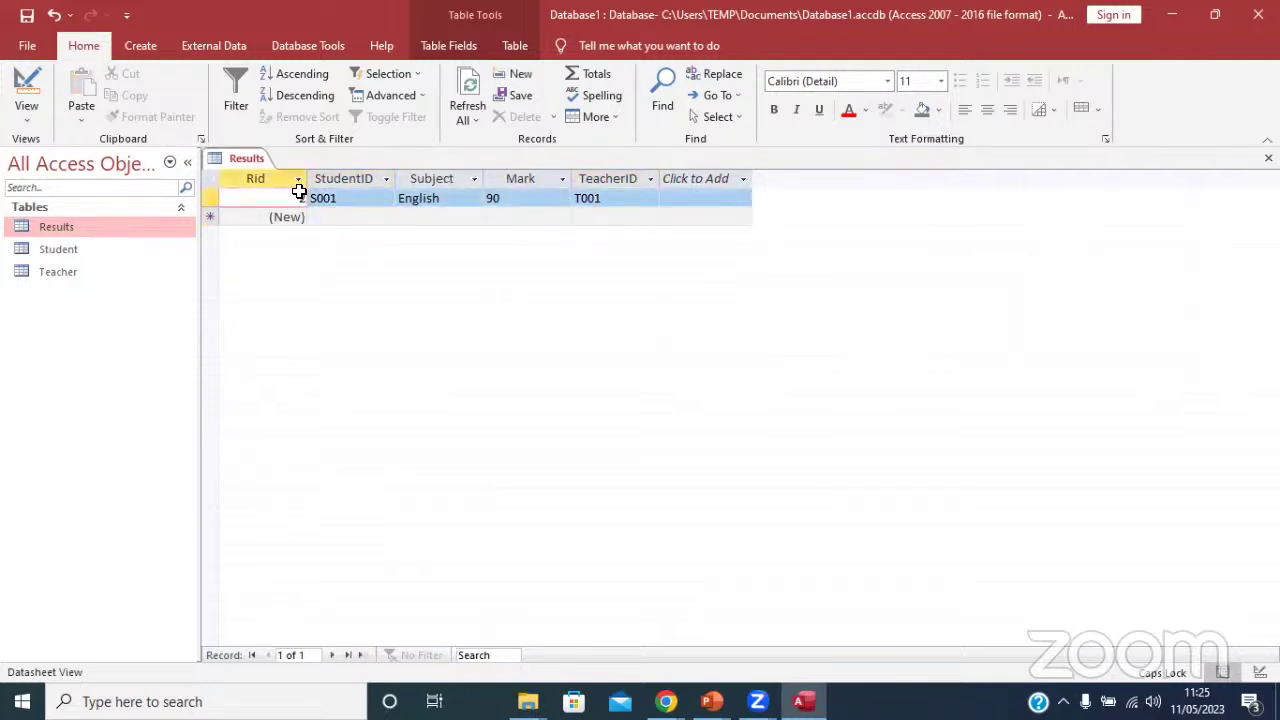
{"action": "left_click", "coordinate": [330, 218]}
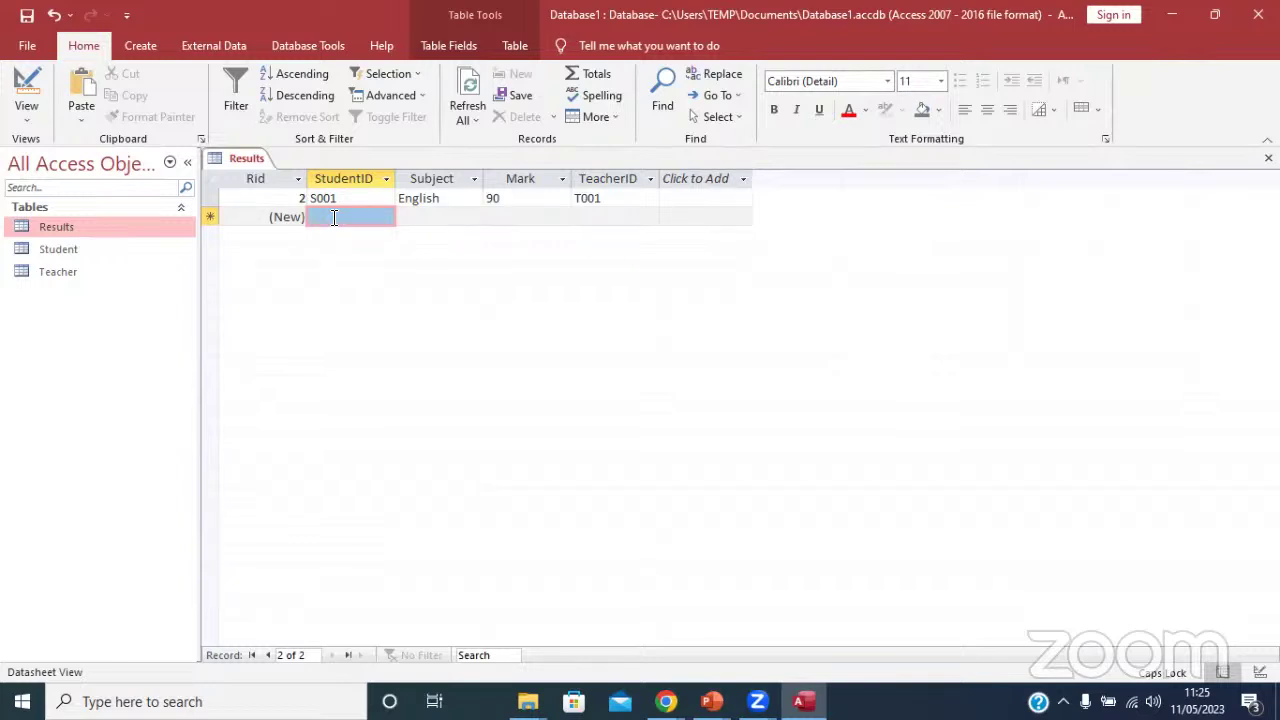
Start a second record for student S002 with subject Math.
{"action": "right_click", "coordinate": [259, 166]}
{"action": "left_click", "coordinate": [488, 234]}
{"action": "left_click", "coordinate": [336, 214]}
{"action": "type", "text": "S"}
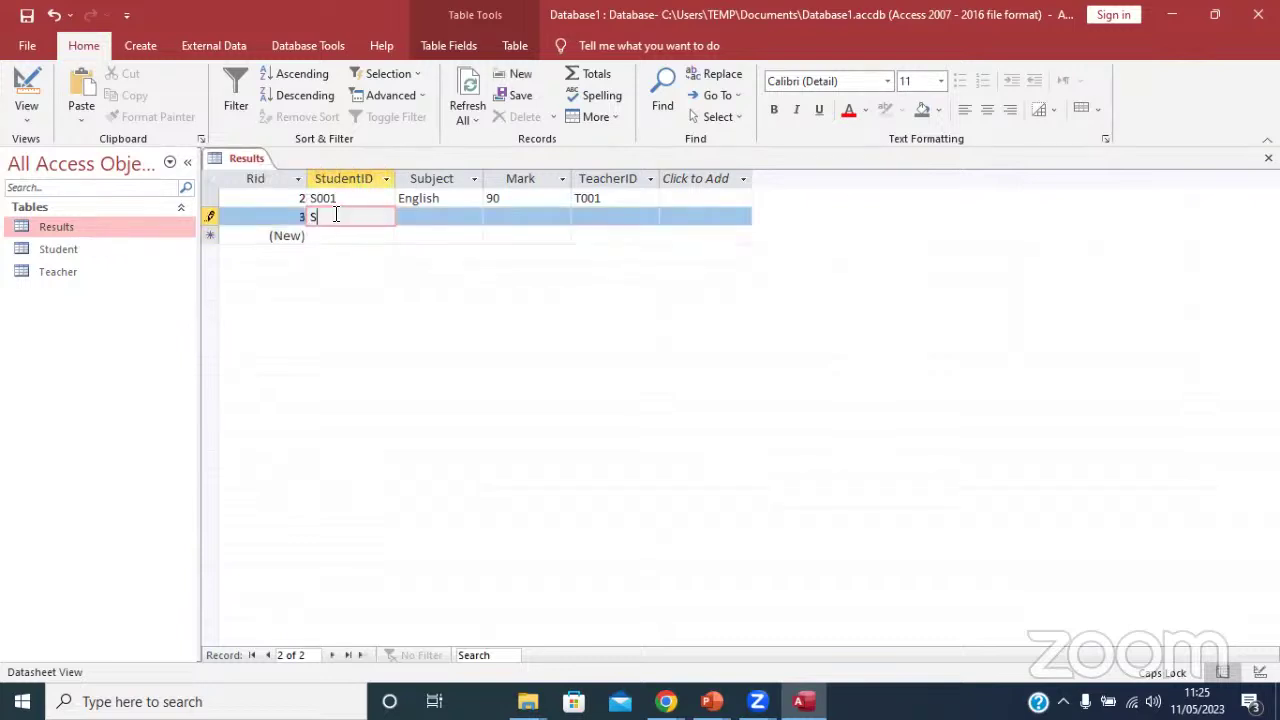
{"action": "type", "text": "002"}
{"action": "left_click", "coordinate": [457, 219]}
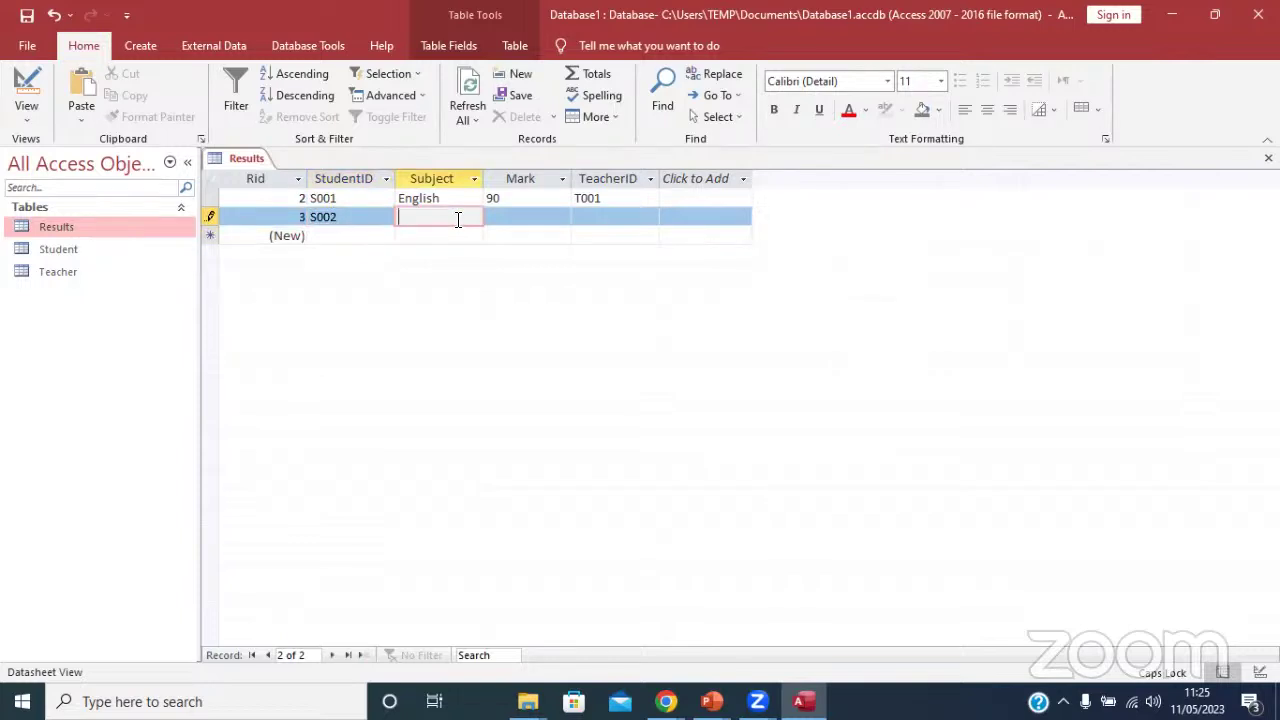
{"action": "type", "text": "mA"}
{"action": "key", "text": "BackSpace"}
{"action": "key", "text": "BackSpace"}
{"action": "key", "text": "Caps_Lock"}
{"action": "type", "text": "Math"}
{"action": "key", "text": "BackSpace"}
{"action": "key", "text": "BackSpace"}
{"action": "type", "text": "th"}
Enter mark 56 and teacher T002 for S002 and save the row.
{"action": "key", "text": "Tab"}
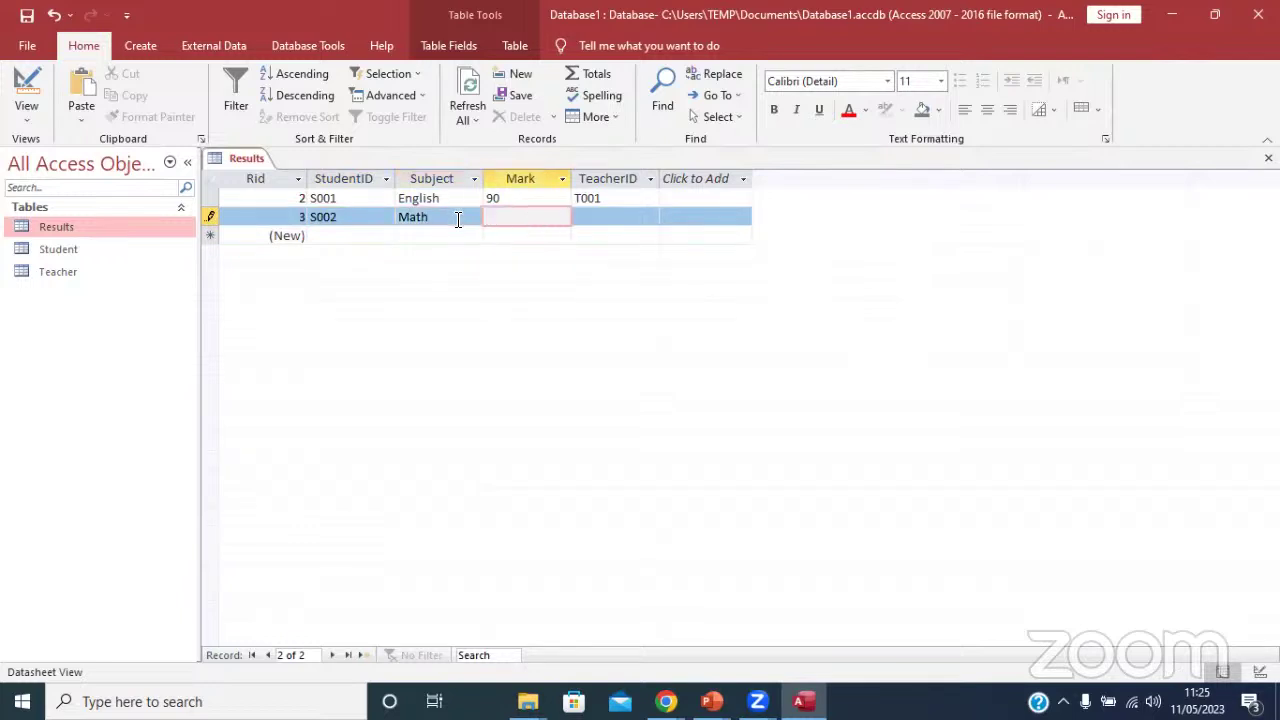
{"action": "type", "text": "80"}
{"action": "key", "text": "BackSpace"}
{"action": "key", "text": "BackSpace"}
{"action": "type", "text": "56"}
{"action": "left_click", "coordinate": [606, 216]}
{"action": "type", "text": "T"}
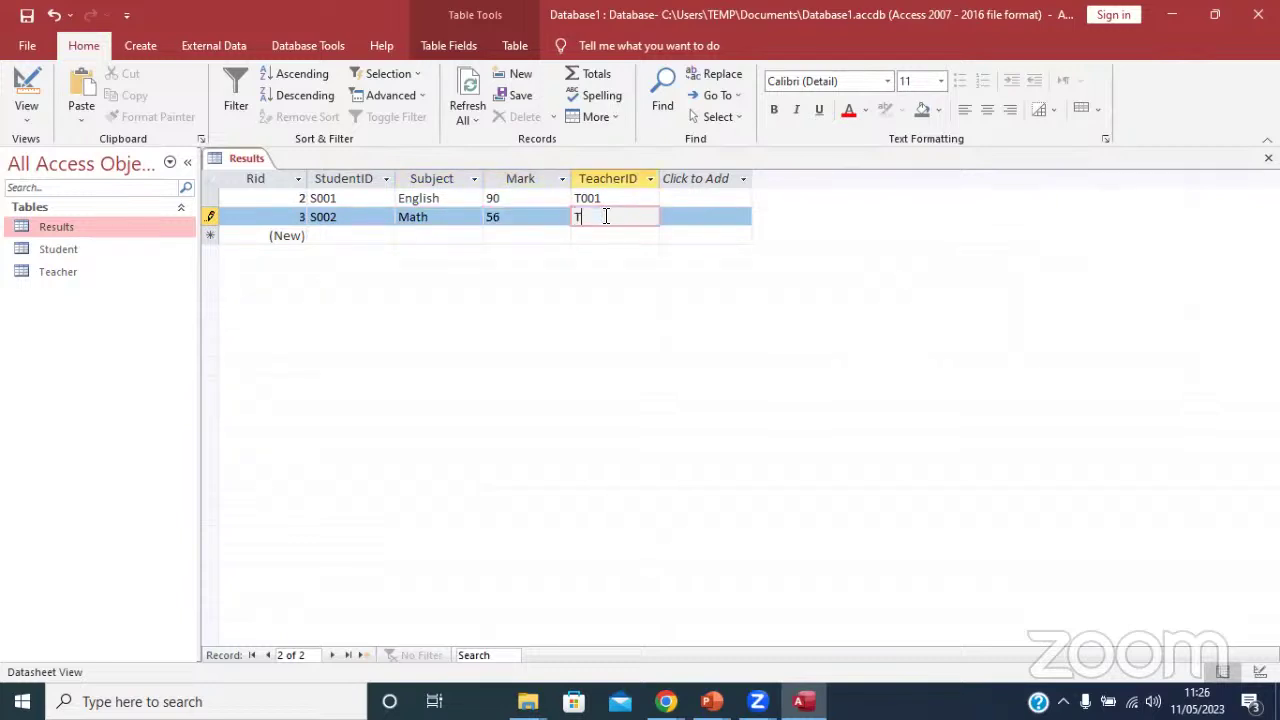
{"action": "type", "text": "002"}
{"action": "left_click", "coordinate": [352, 236]}
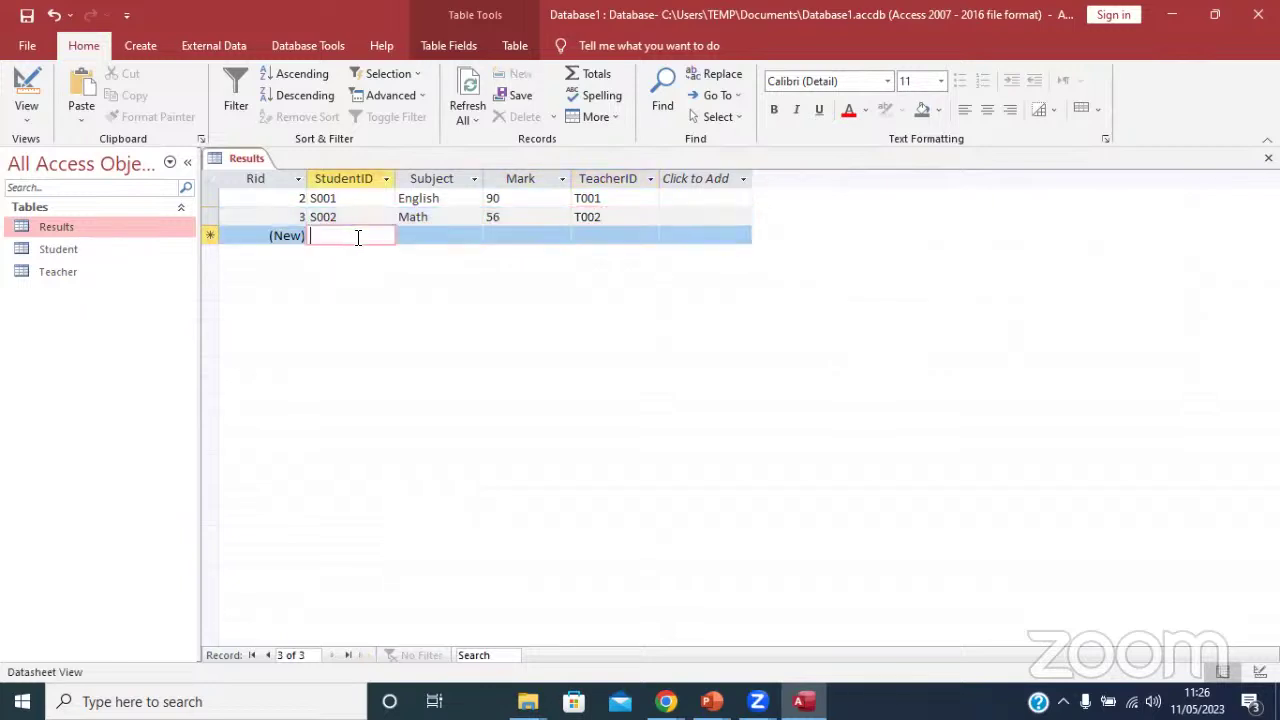
Enter a third record for S003 with English, mark 76 and teacher ID T006.
{"action": "type", "text": "S"}
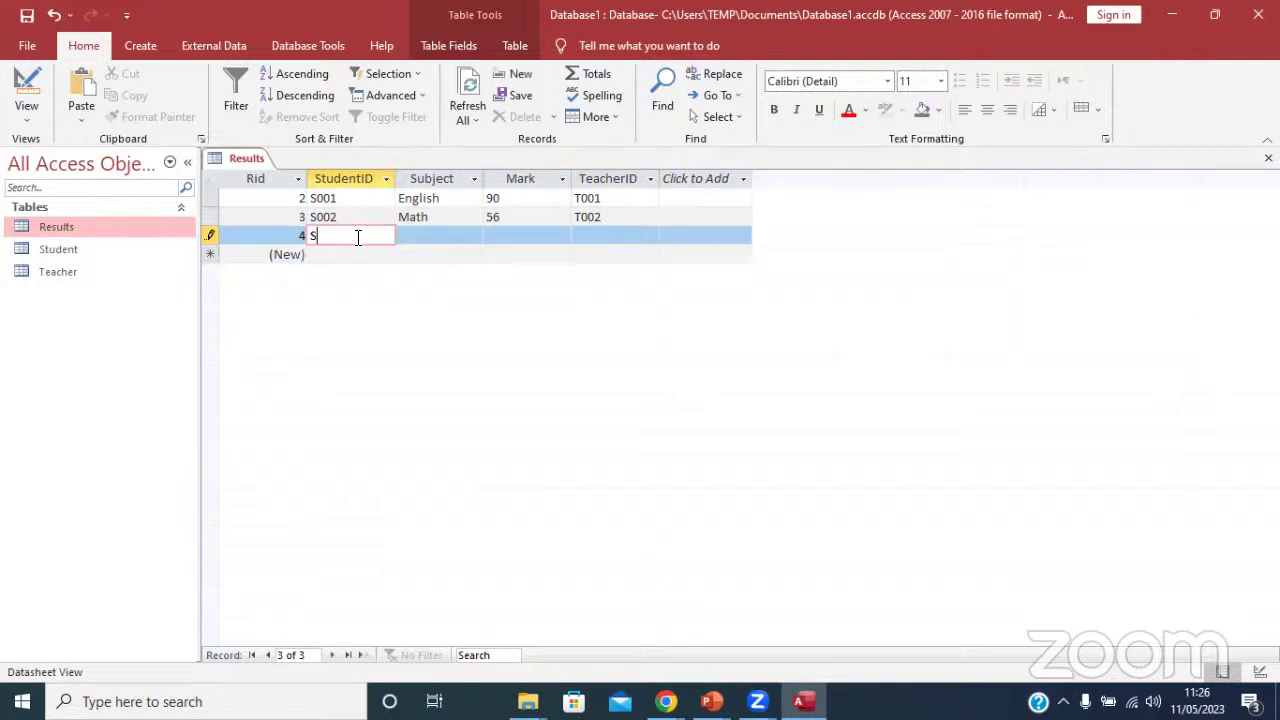
{"action": "type", "text": "003"}
{"action": "left_click", "coordinate": [428, 233]}
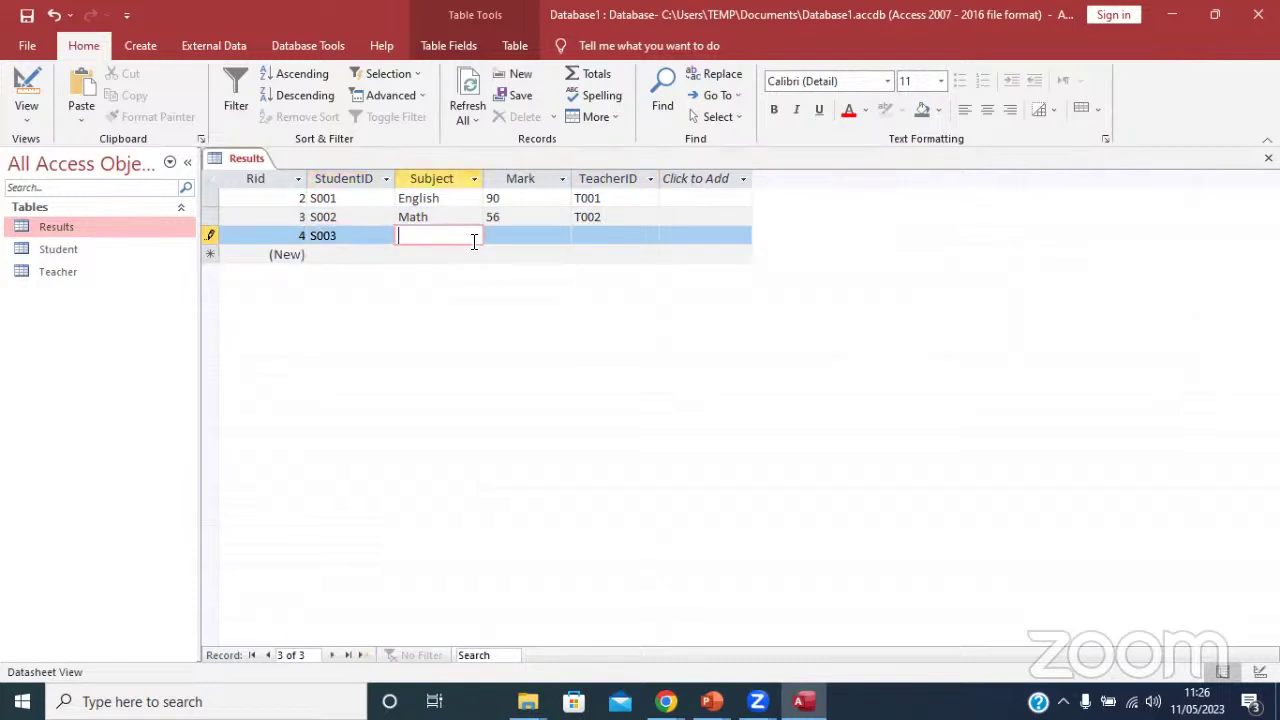
{"action": "left_click", "coordinate": [353, 234]}
{"action": "key", "text": "BackSpace"}
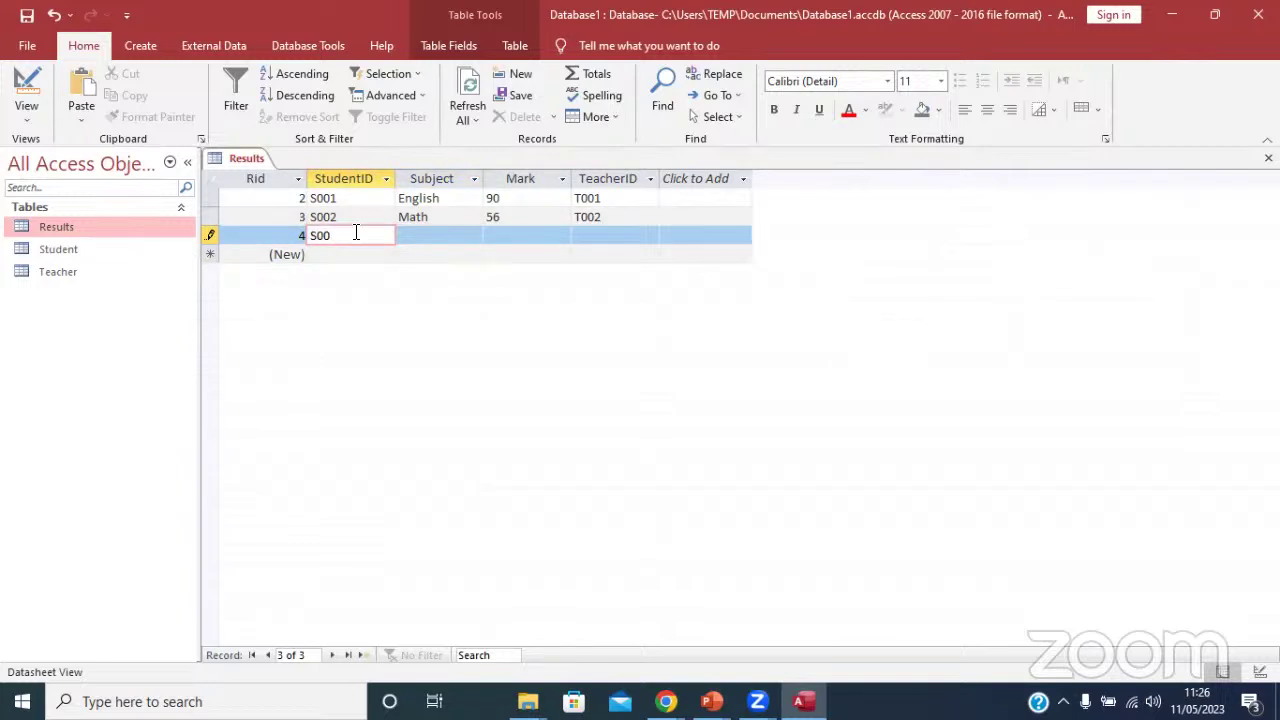
{"action": "type", "text": "3"}
{"action": "left_click", "coordinate": [436, 233]}
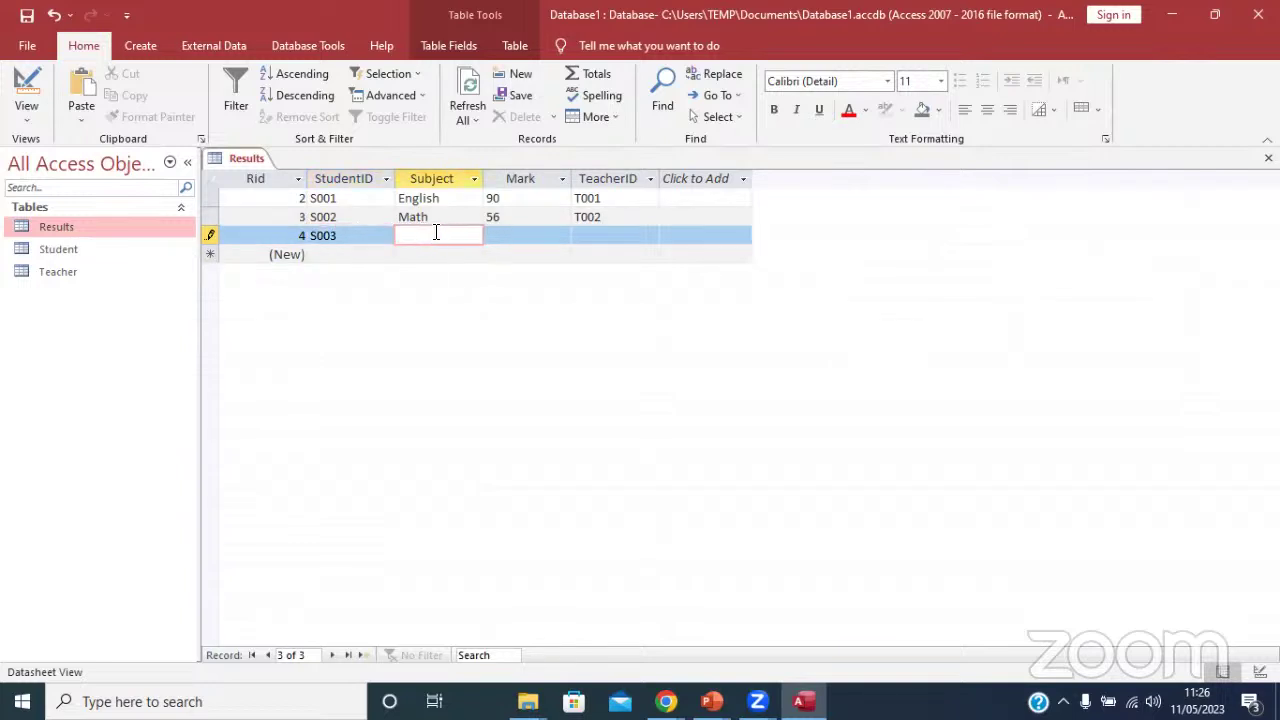
{"action": "type", "text": "English"}
{"action": "left_click", "coordinate": [523, 235]}
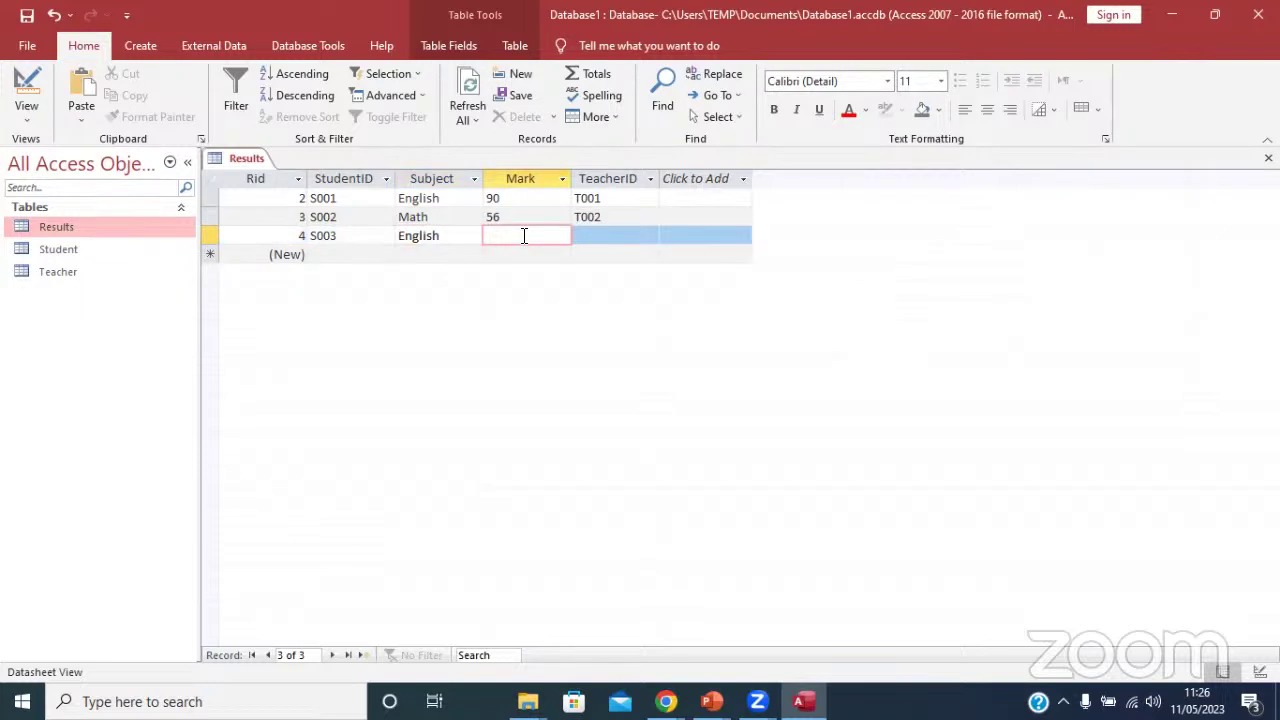
{"action": "type", "text": "76"}
{"action": "left_click", "coordinate": [595, 237]}
{"action": "type", "text": "T"}
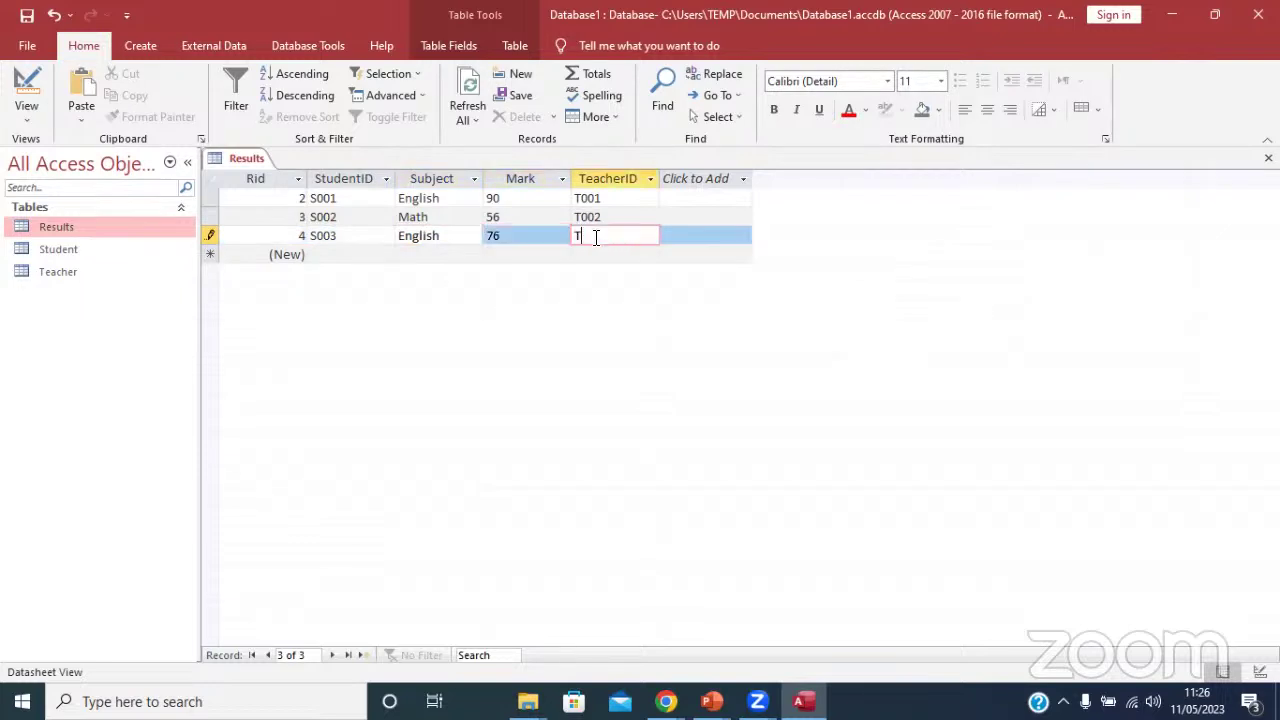
{"action": "type", "text": "006"}
Correct S003's invalid teacher ID T006 to T002 after the related-record error and save the row.
{"action": "key", "text": "Return"}
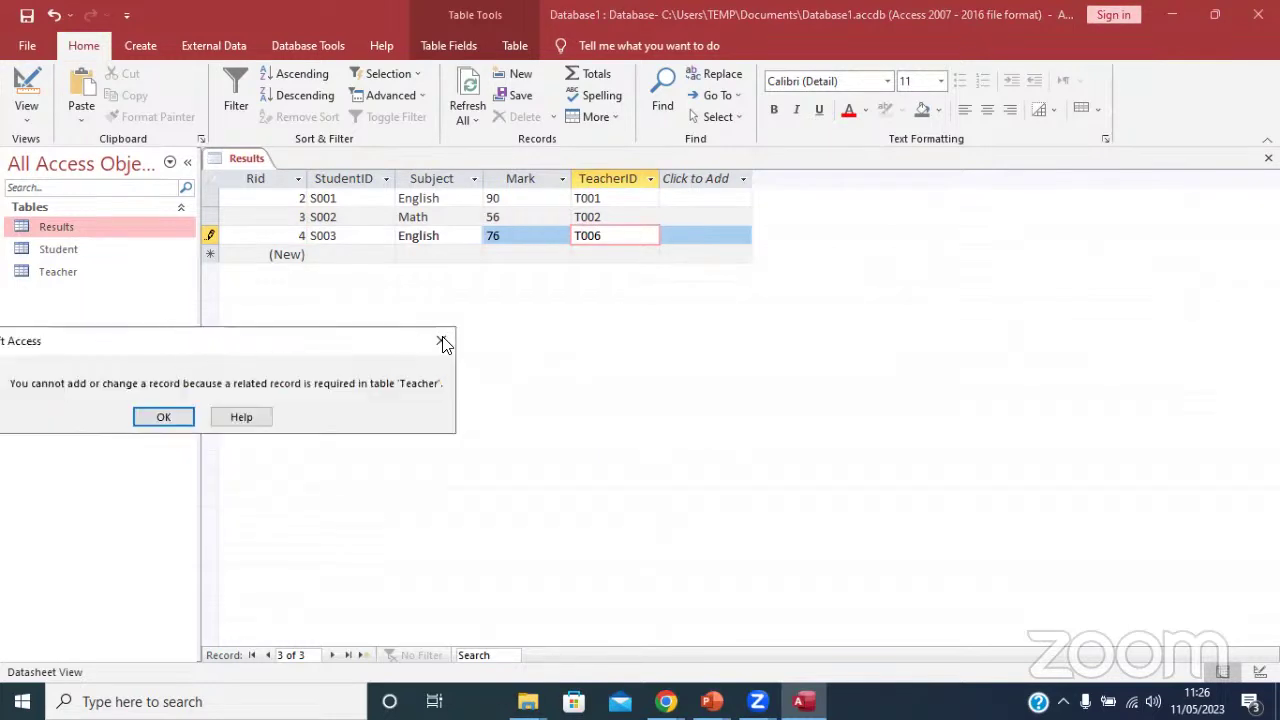
{"action": "left_click", "coordinate": [441, 340]}
{"action": "key", "text": "BackSpace"}
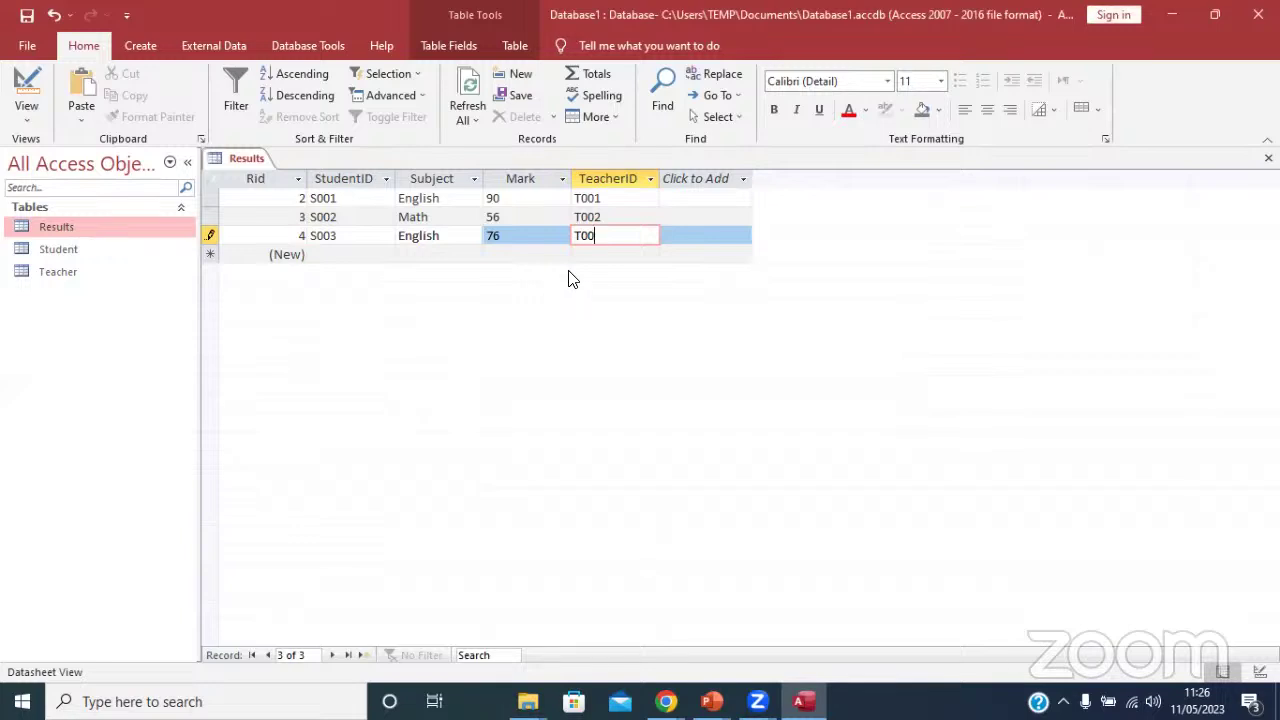
{"action": "type", "text": "2"}
{"action": "left_click", "coordinate": [459, 235]}
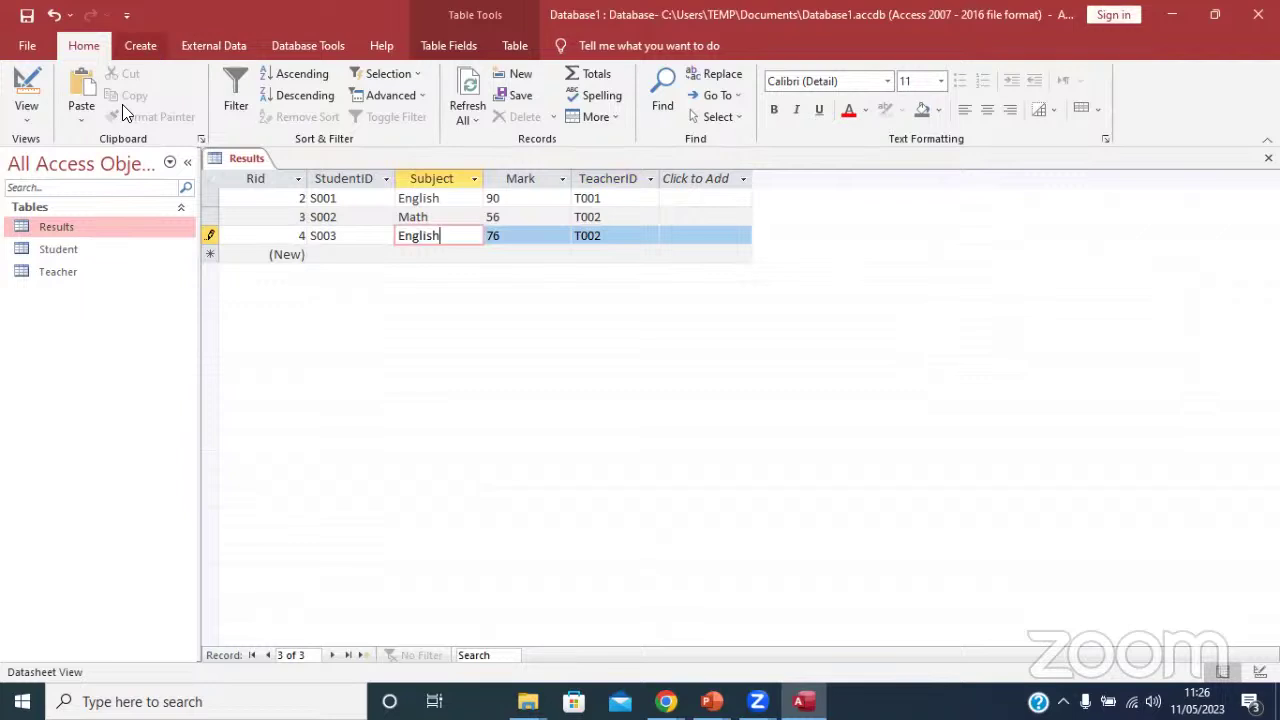
{"action": "left_click", "coordinate": [329, 254]}
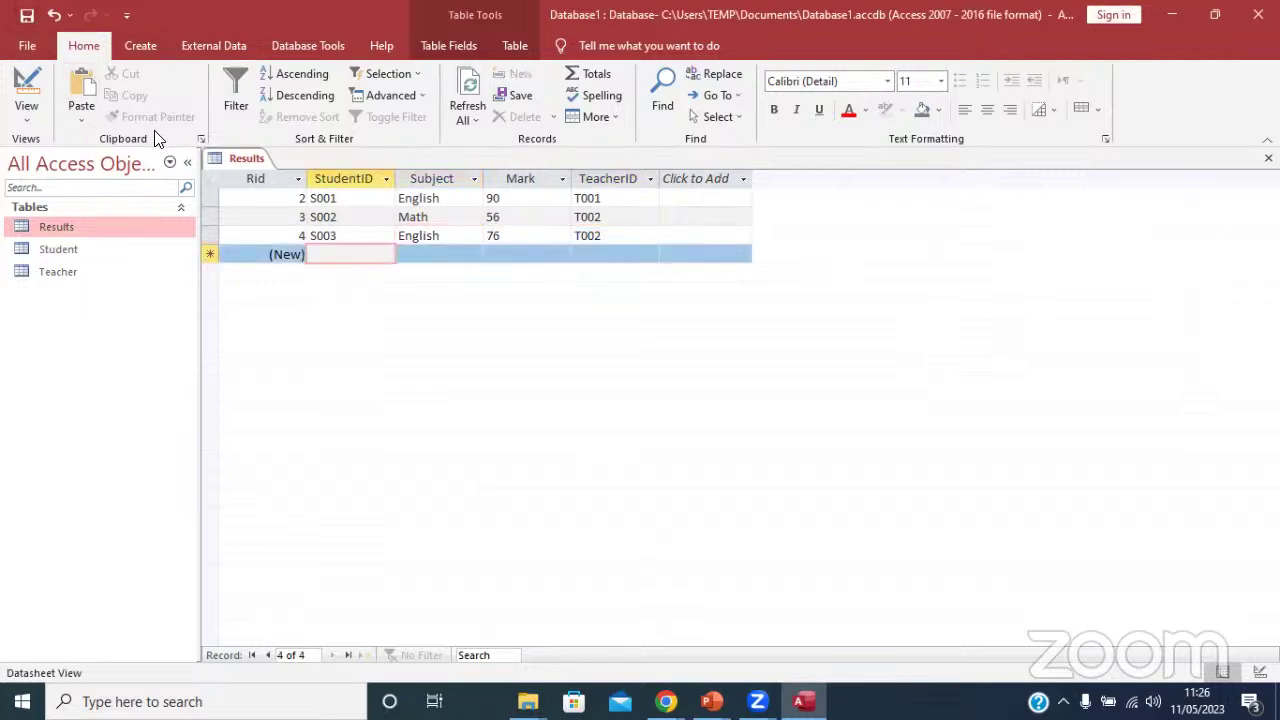
{"action": "right_click", "coordinate": [240, 158]}
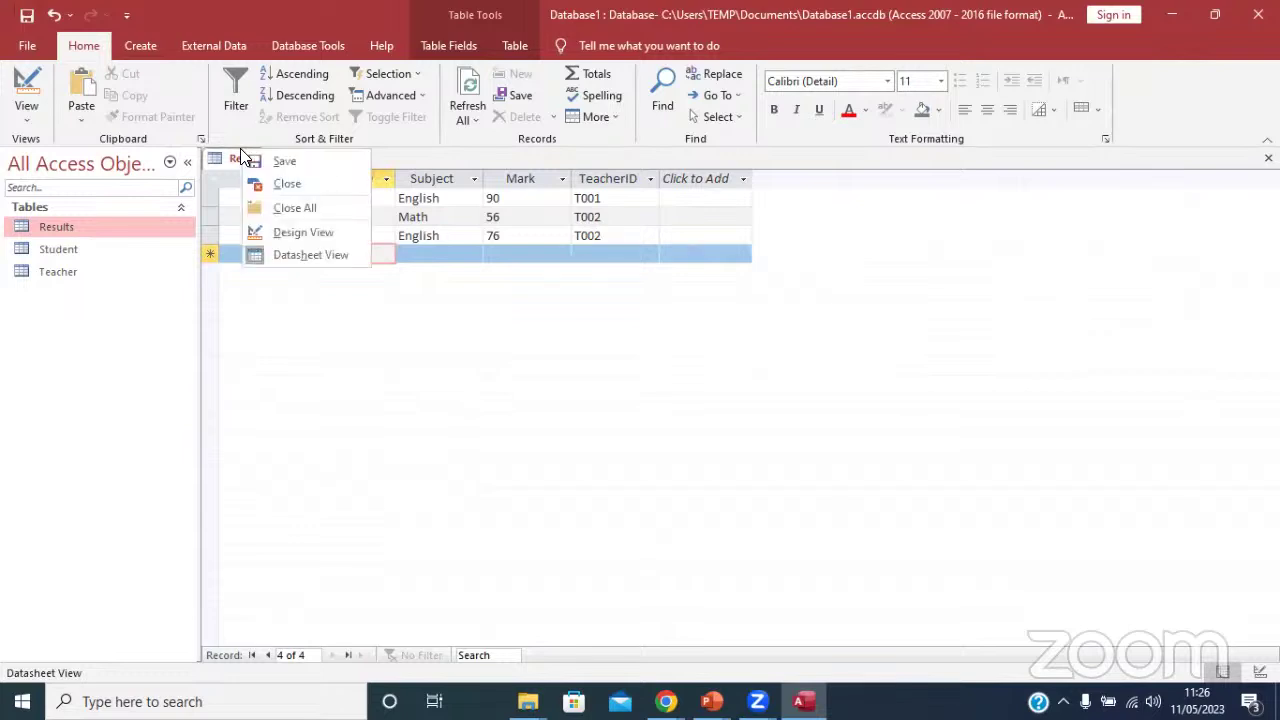
Close the Results table and create a quick form from it.
{"action": "left_click", "coordinate": [276, 182]}
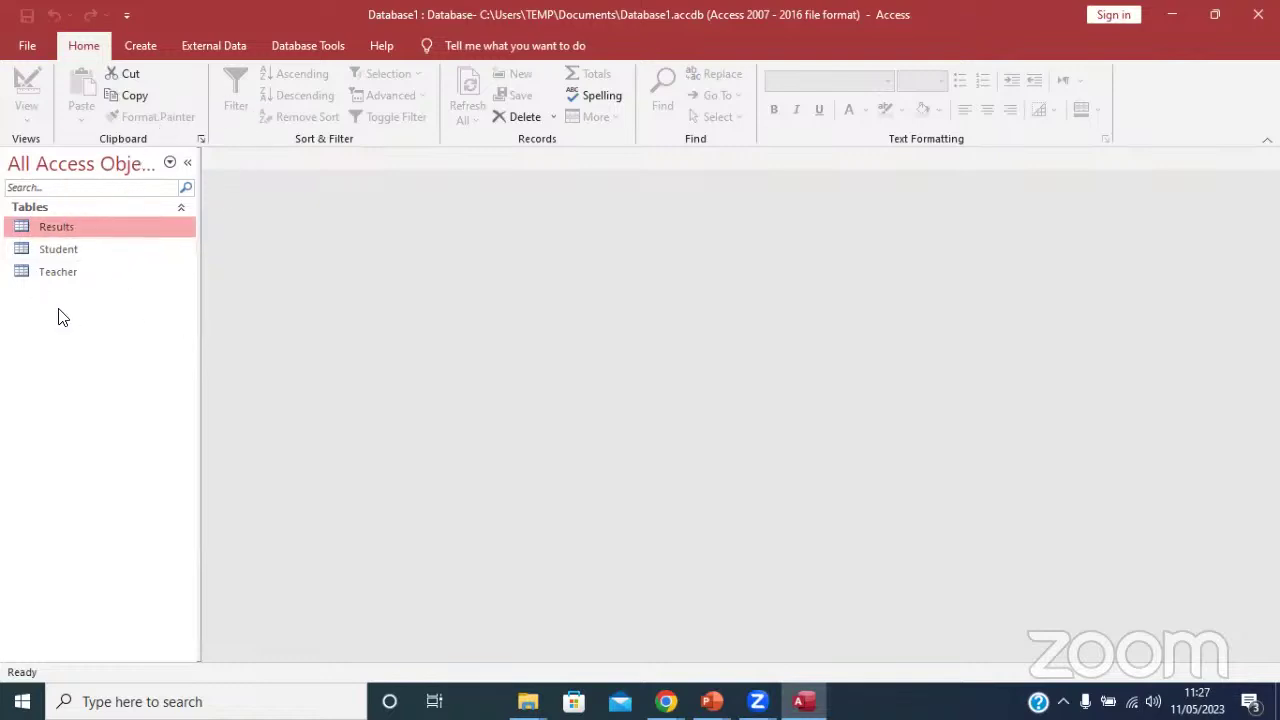
{"action": "left_click", "coordinate": [155, 45]}
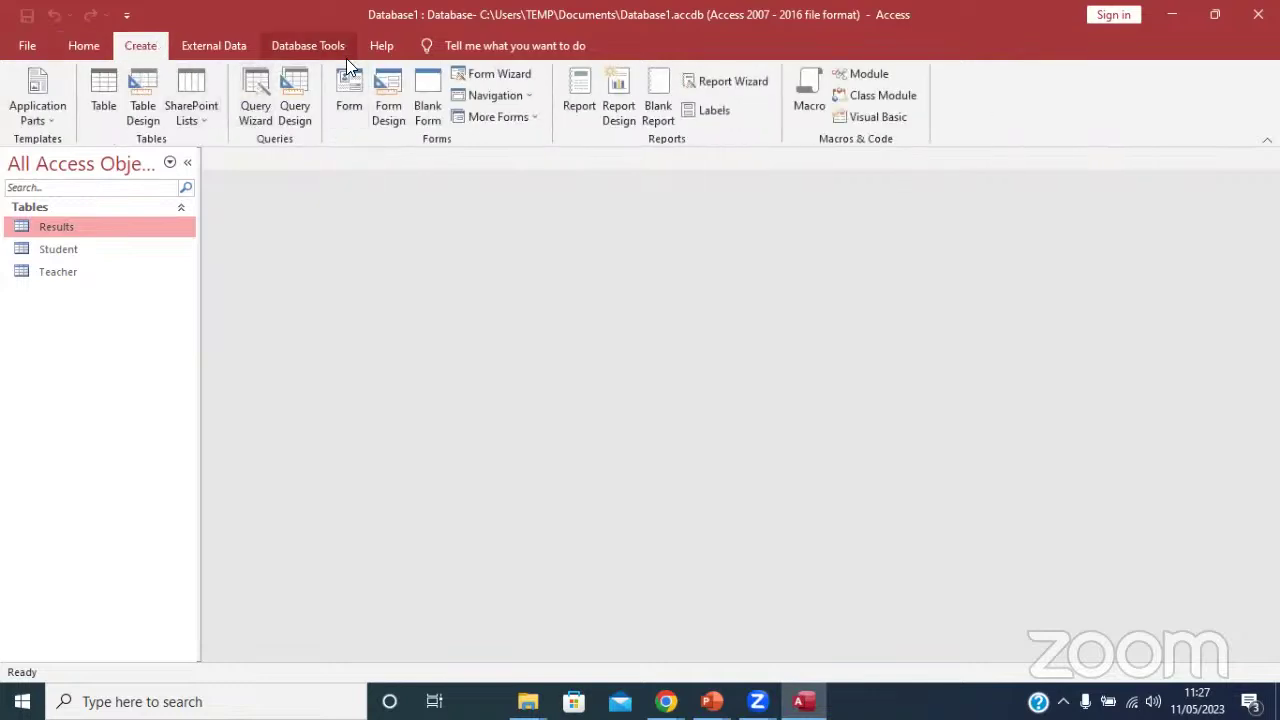
{"action": "left_click", "coordinate": [348, 106]}
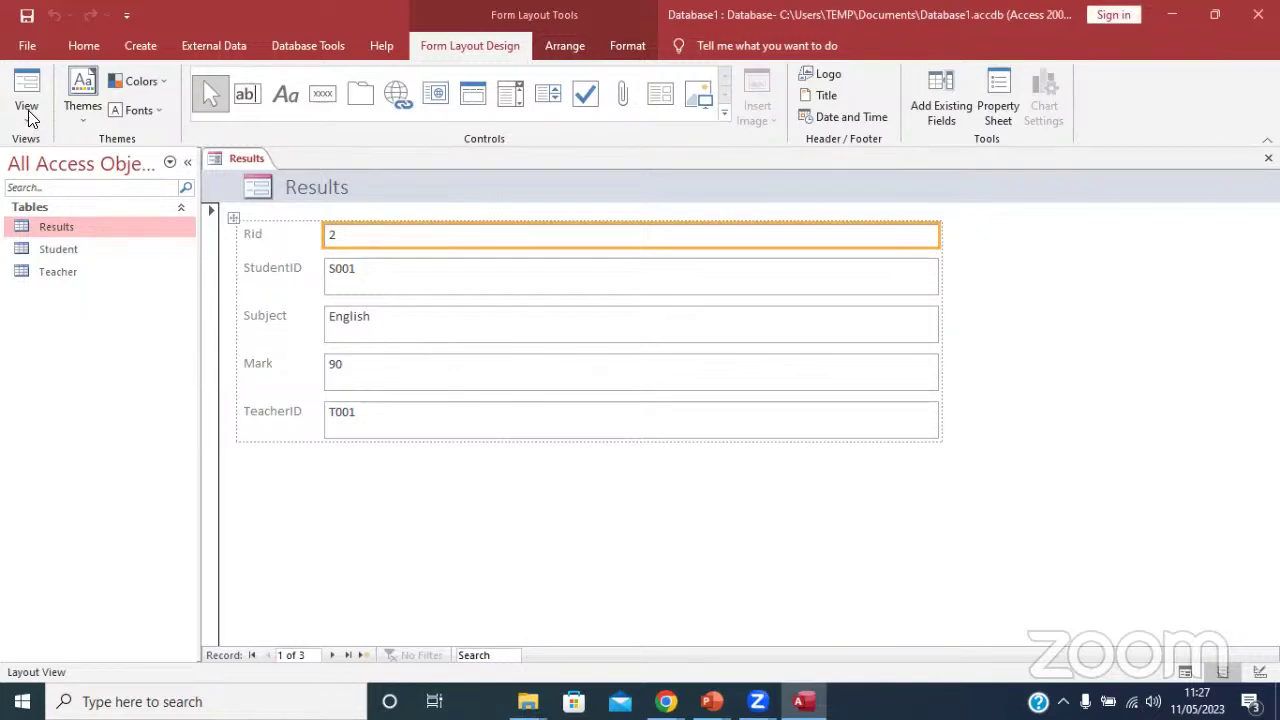
Save the form as 'Results Entry Form', switch to Form View and go to a blank new record.
{"action": "key", "text": "ctrl+s"}
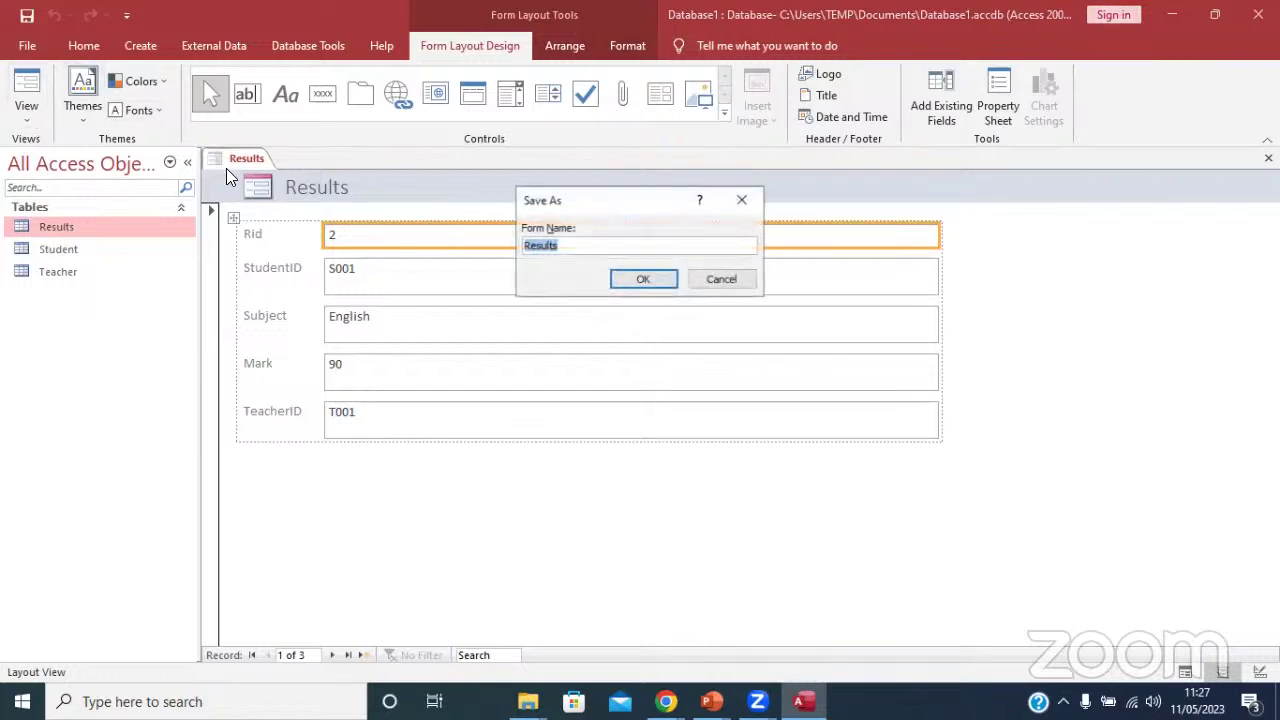
{"action": "left_click", "coordinate": [581, 248]}
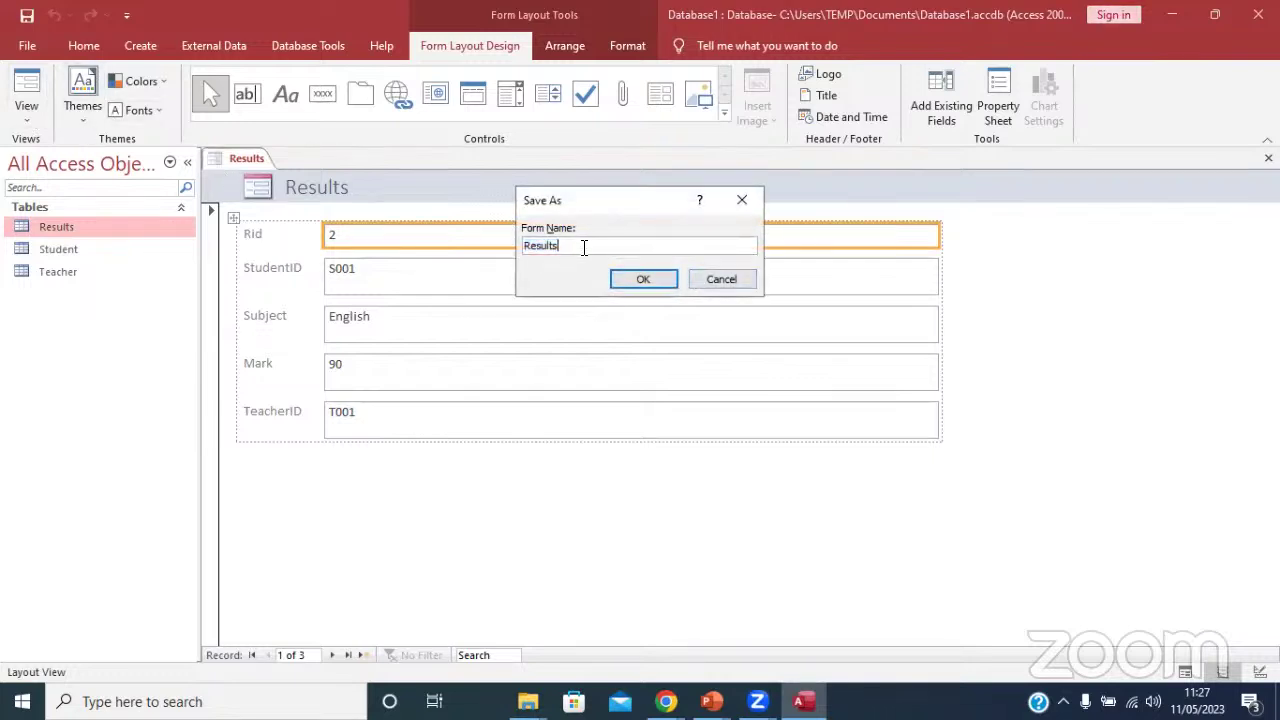
{"action": "type", "text": "Entru"}
{"action": "key", "text": "BackSpace"}
{"action": "type", "text": "y Form"}
{"action": "left_click", "coordinate": [638, 272]}
{"action": "left_click", "coordinate": [30, 117]}
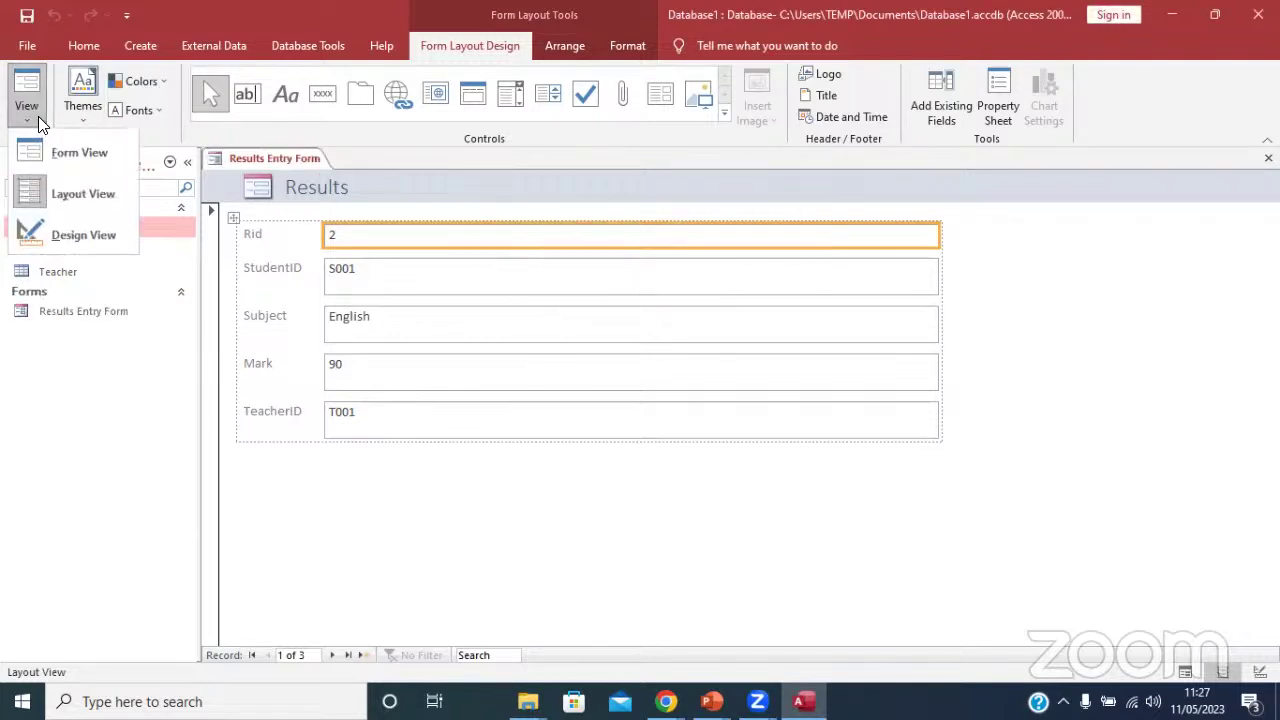
{"action": "left_click", "coordinate": [72, 160]}
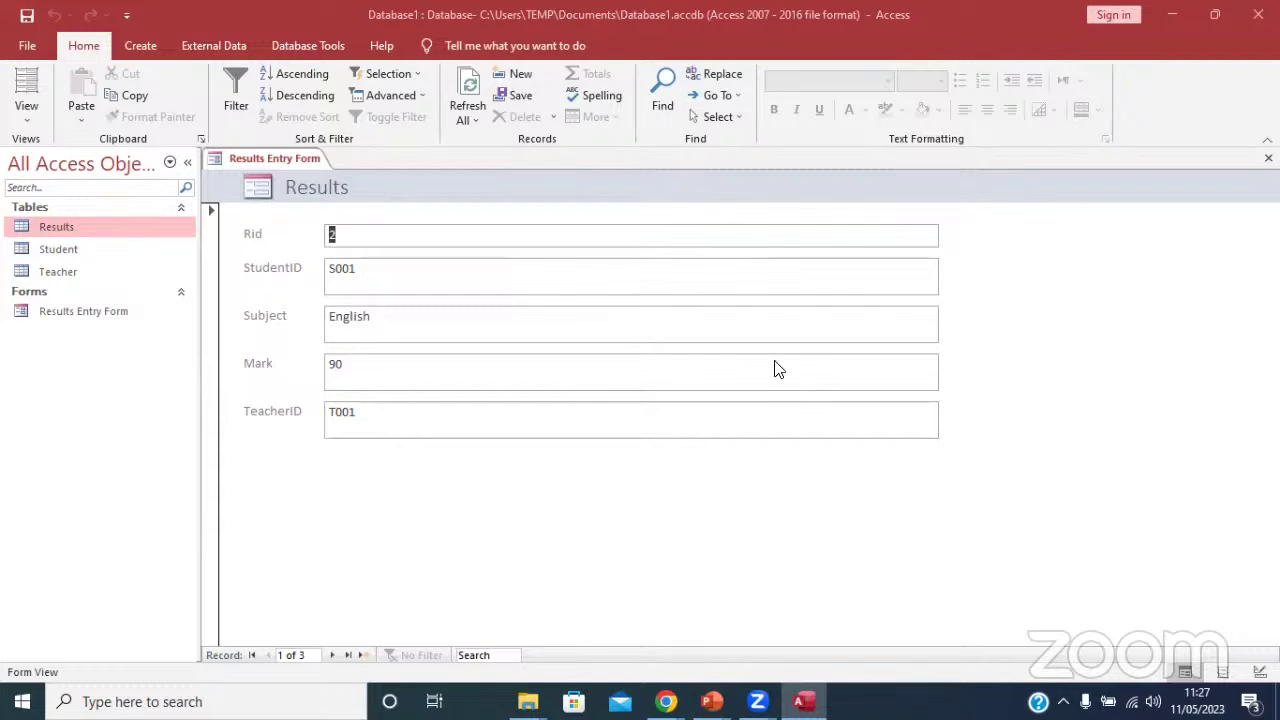
{"action": "left_click", "coordinate": [361, 655]}
Enter student S001, Geography, mark 56, teacher T002 in the form and save the record.
{"action": "left_click", "coordinate": [375, 273]}
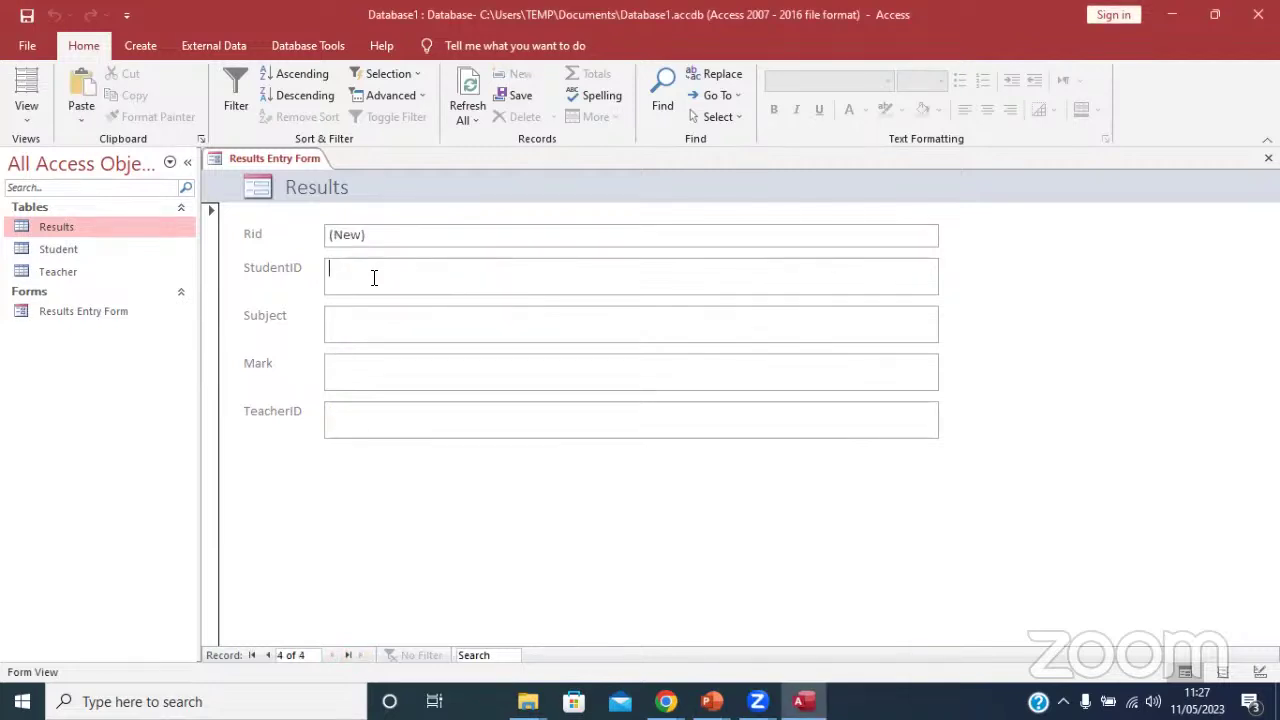
{"action": "type", "text": "5"}
{"action": "type", "text": "00"}
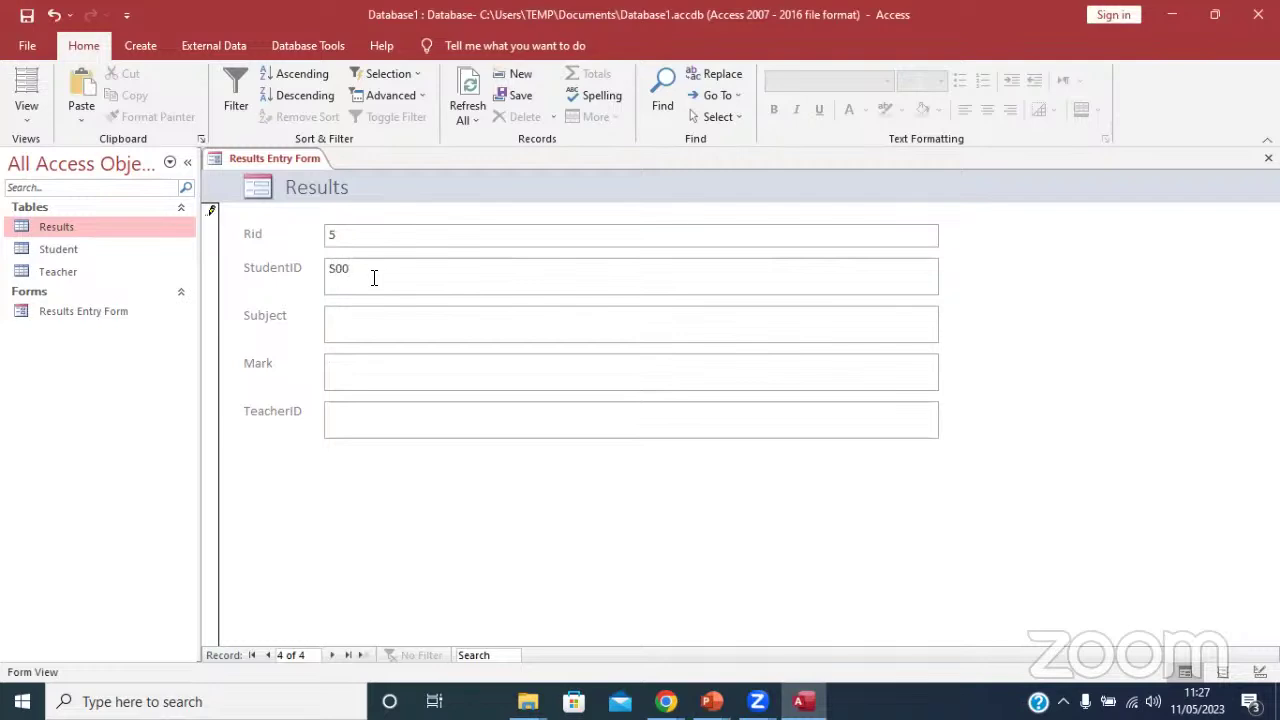
{"action": "type", "text": "5"}
{"action": "key", "text": "BackSpace"}
{"action": "type", "text": "4"}
{"action": "left_click", "coordinate": [378, 268]}
{"action": "key", "text": "BackSpace"}
{"action": "type", "text": "1"}
{"action": "type", "text": "Geo"}
{"action": "type", "text": "graphy"}
{"action": "left_click", "coordinate": [352, 360]}
{"action": "type", "text": "56"}
{"action": "type", "text": "T"}
{"action": "type", "text": "0"}
{"action": "type", "text": "02"}
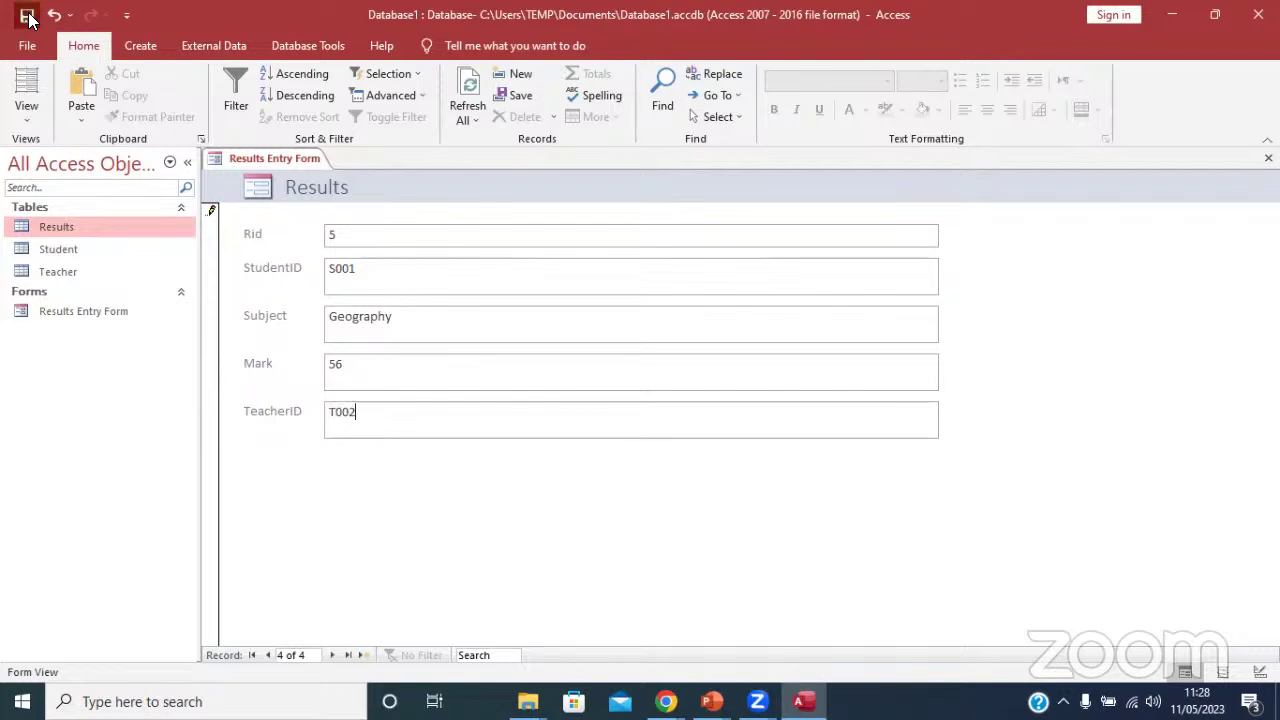
{"action": "left_click", "coordinate": [29, 18]}
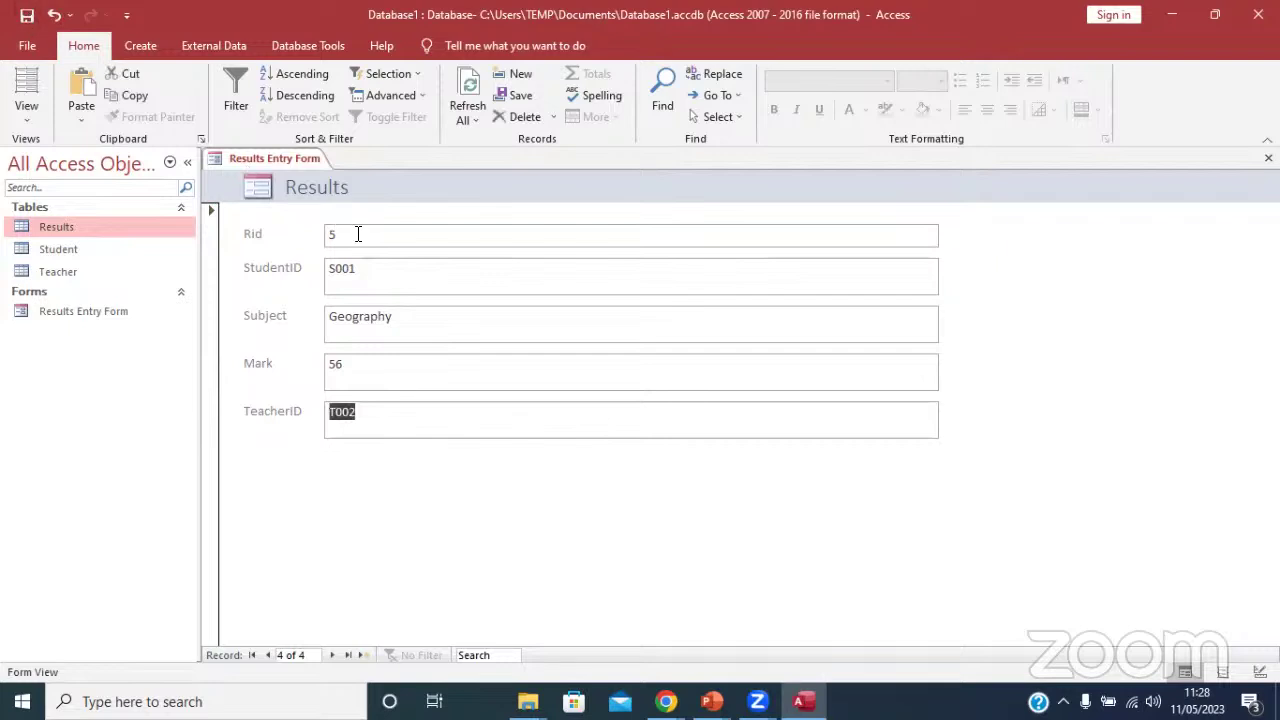
{"action": "right_click", "coordinate": [298, 156]}
Close the form, reopen Results to confirm the Geography record, then close it.
{"action": "left_click", "coordinate": [330, 182]}
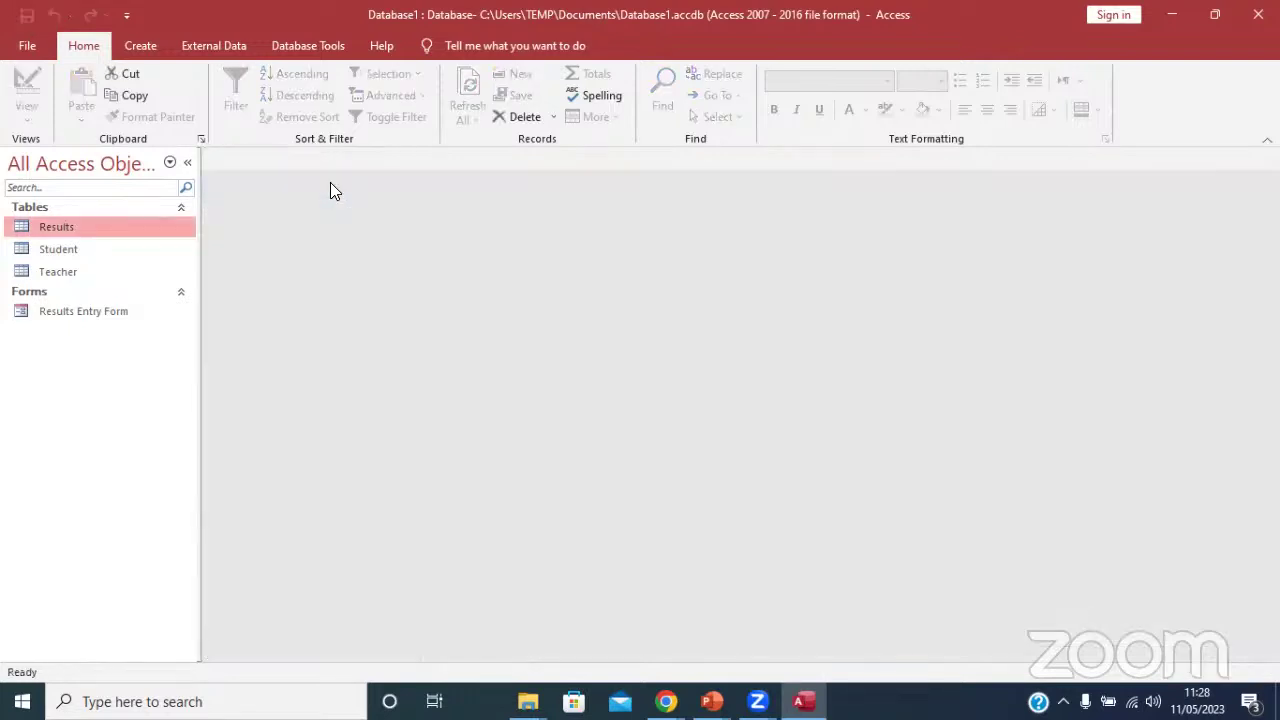
{"action": "double_click", "coordinate": [46, 226]}
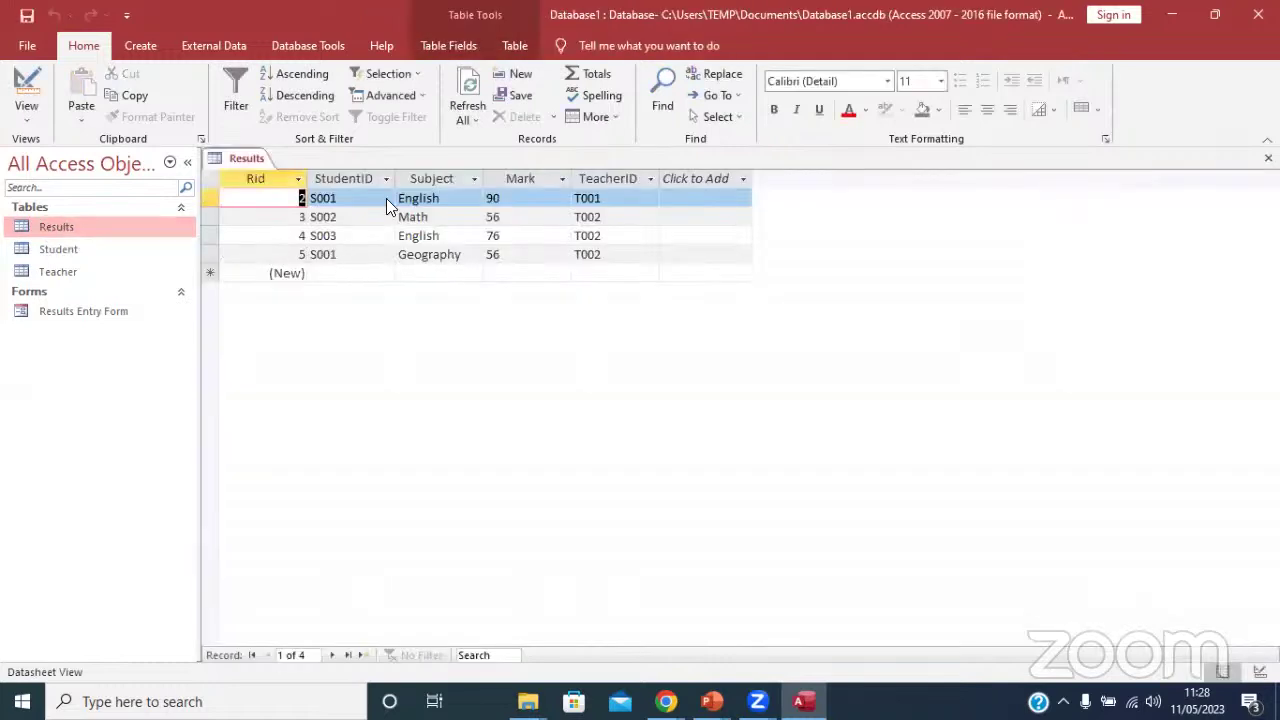
{"action": "right_click", "coordinate": [240, 156]}
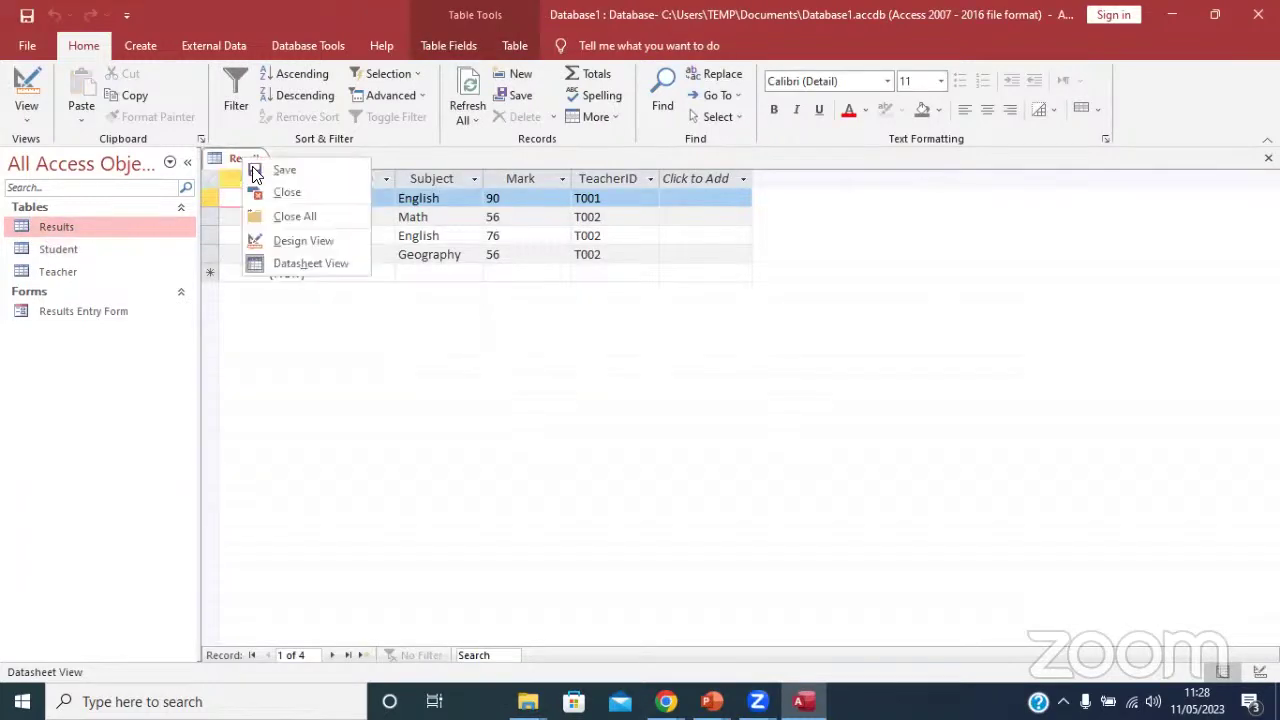
{"action": "left_click", "coordinate": [278, 190]}
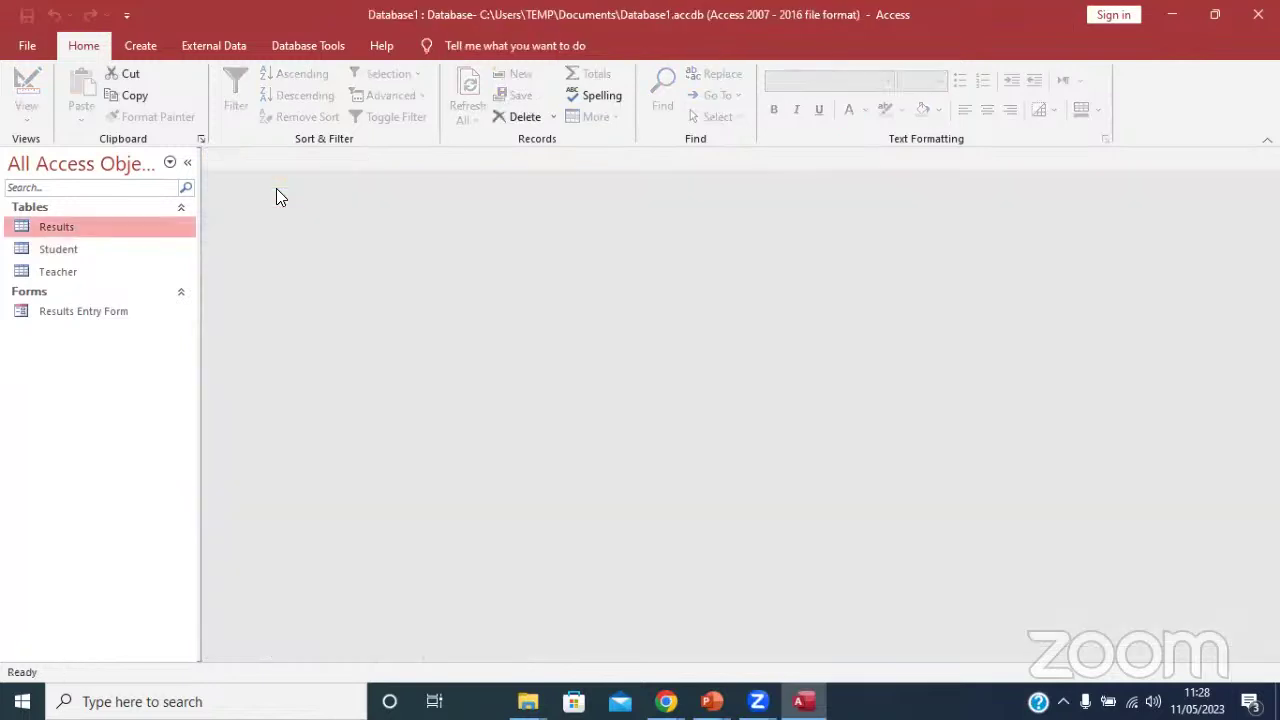
Start a new blank query in Query Design.
{"action": "left_click", "coordinate": [224, 48]}
{"action": "left_click", "coordinate": [265, 47]}
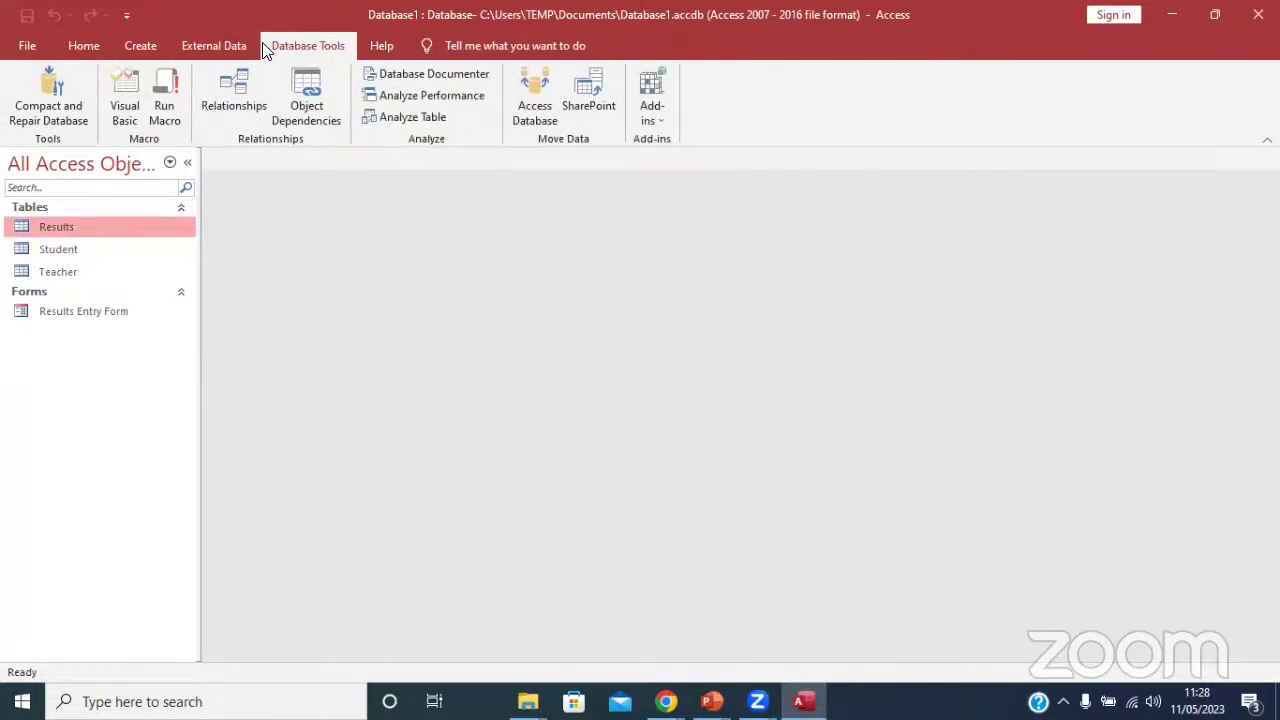
{"action": "left_click", "coordinate": [150, 40]}
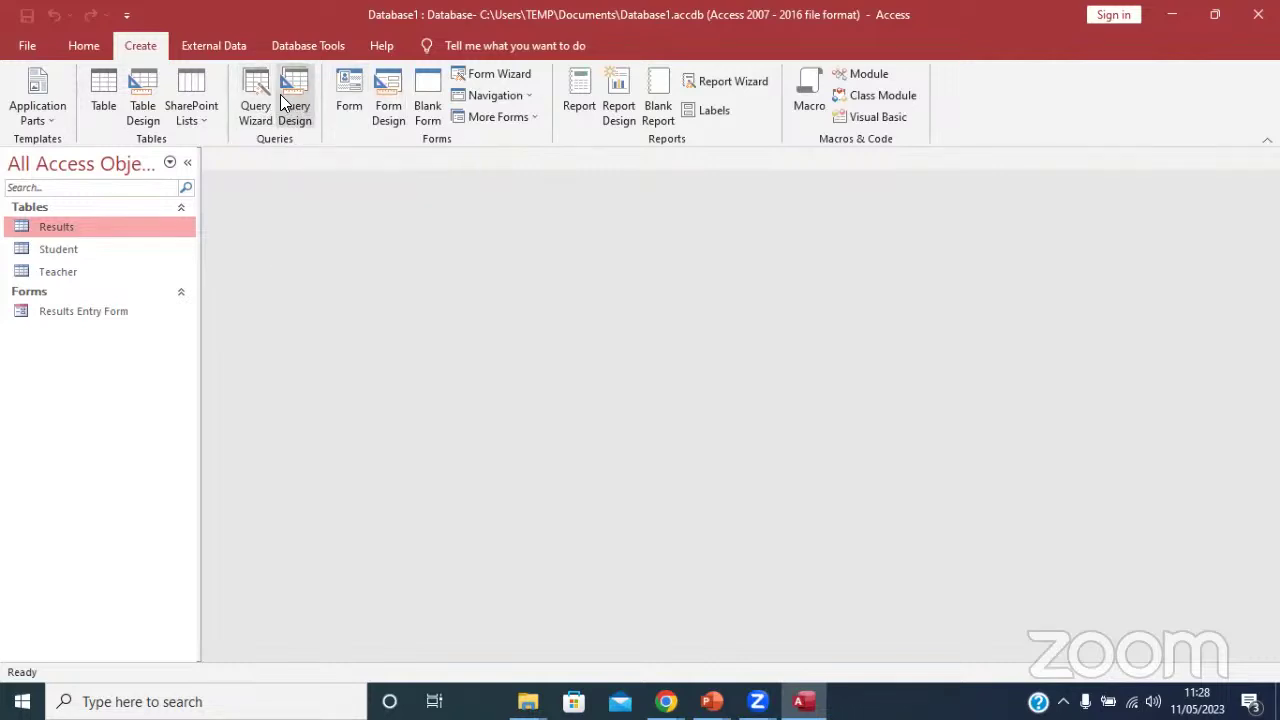
{"action": "left_click", "coordinate": [284, 100]}
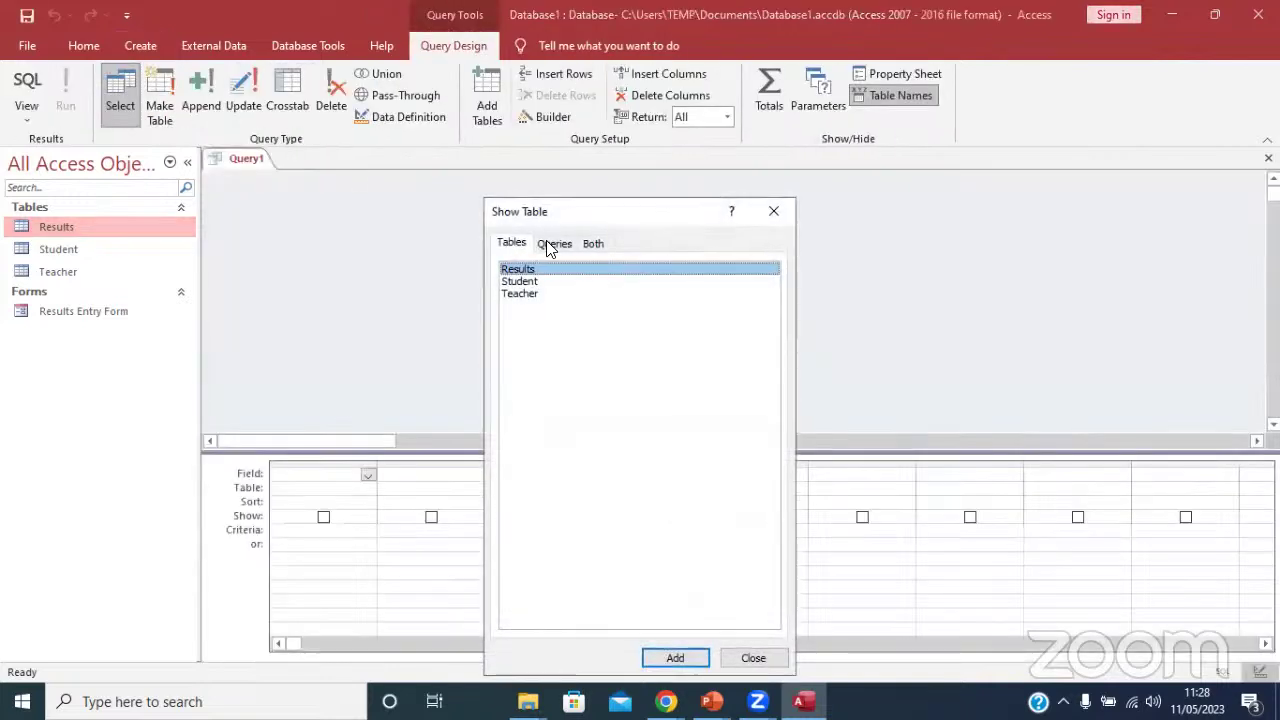
Add Student, Teacher and Results to Query1 and remove the duplicate Results_1 table.
{"action": "left_click_drag", "start_coordinate": [504, 211], "coordinate": [165, 135]}
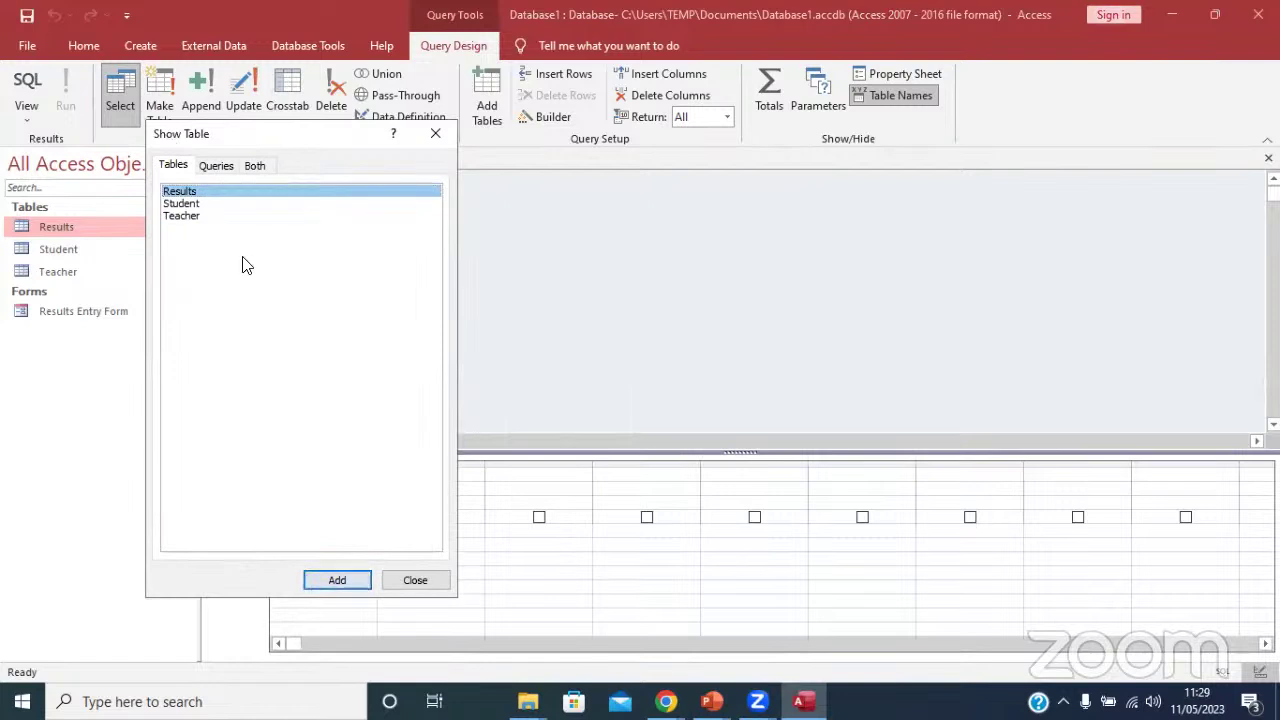
{"action": "left_click", "coordinate": [198, 206]}
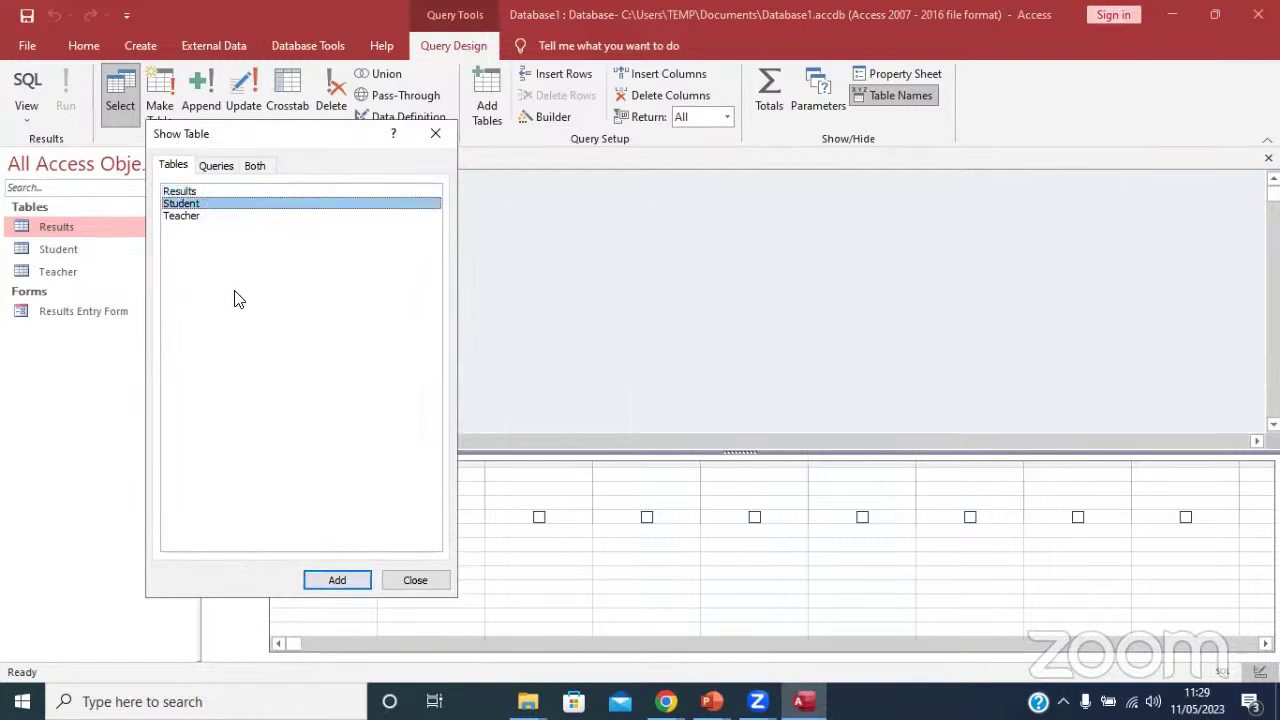
{"action": "left_click", "coordinate": [340, 580]}
{"action": "left_click", "coordinate": [195, 218]}
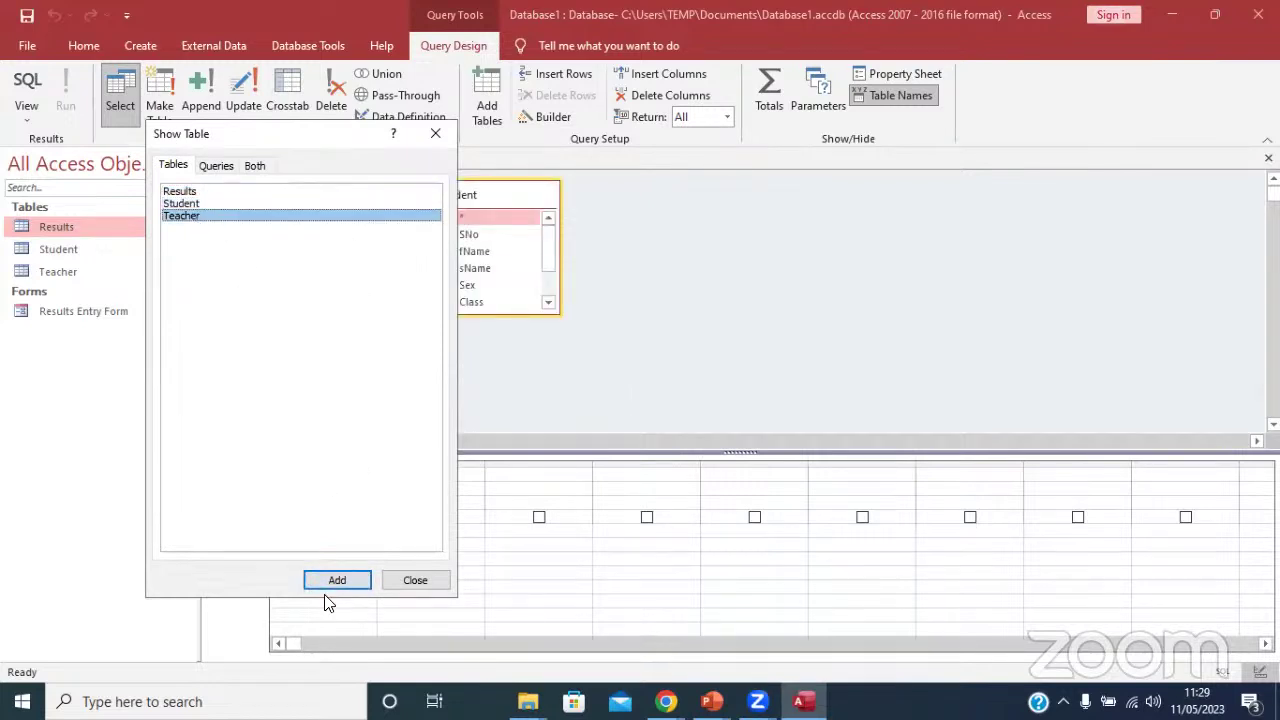
{"action": "left_click", "coordinate": [342, 580]}
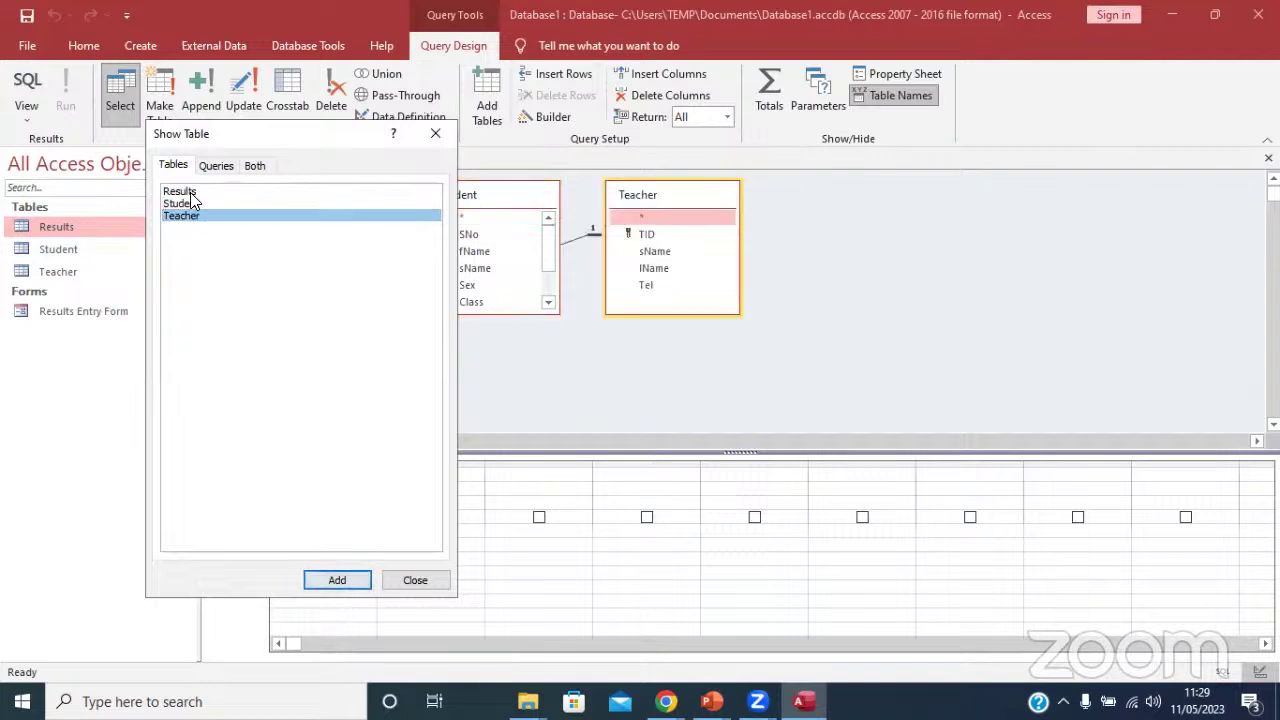
{"action": "left_click", "coordinate": [186, 191]}
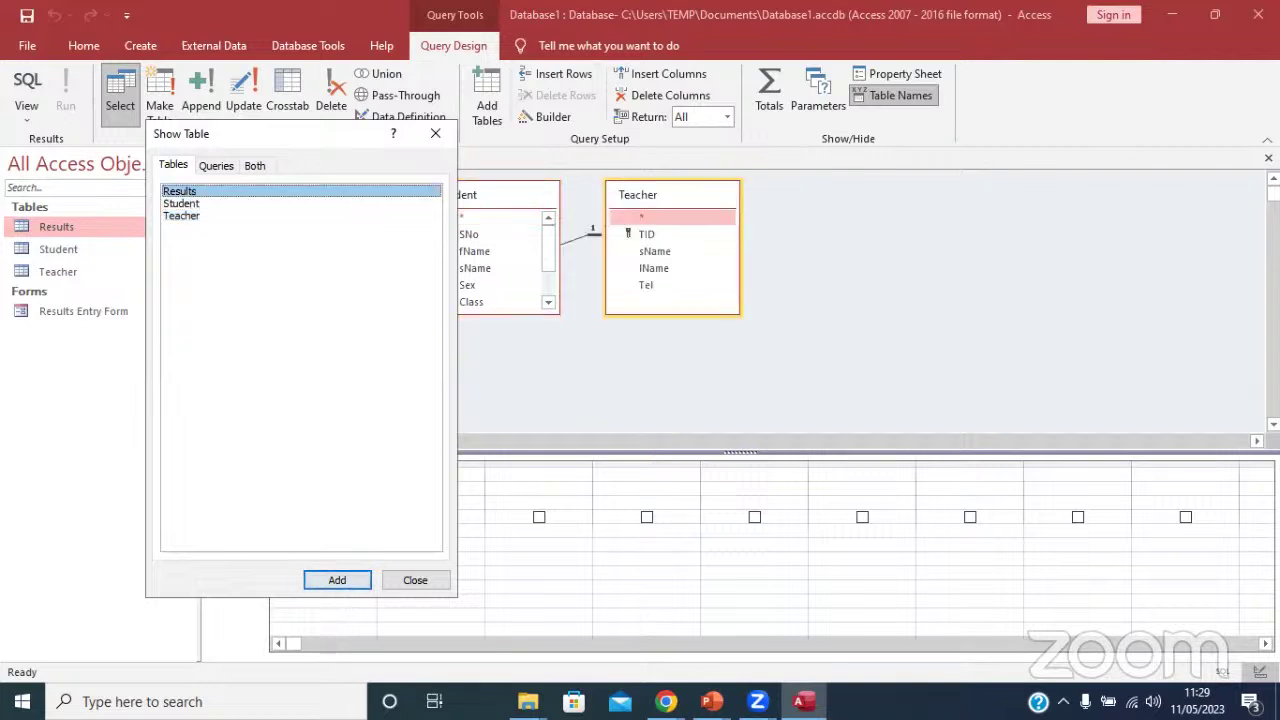
{"action": "left_click", "coordinate": [337, 581]}
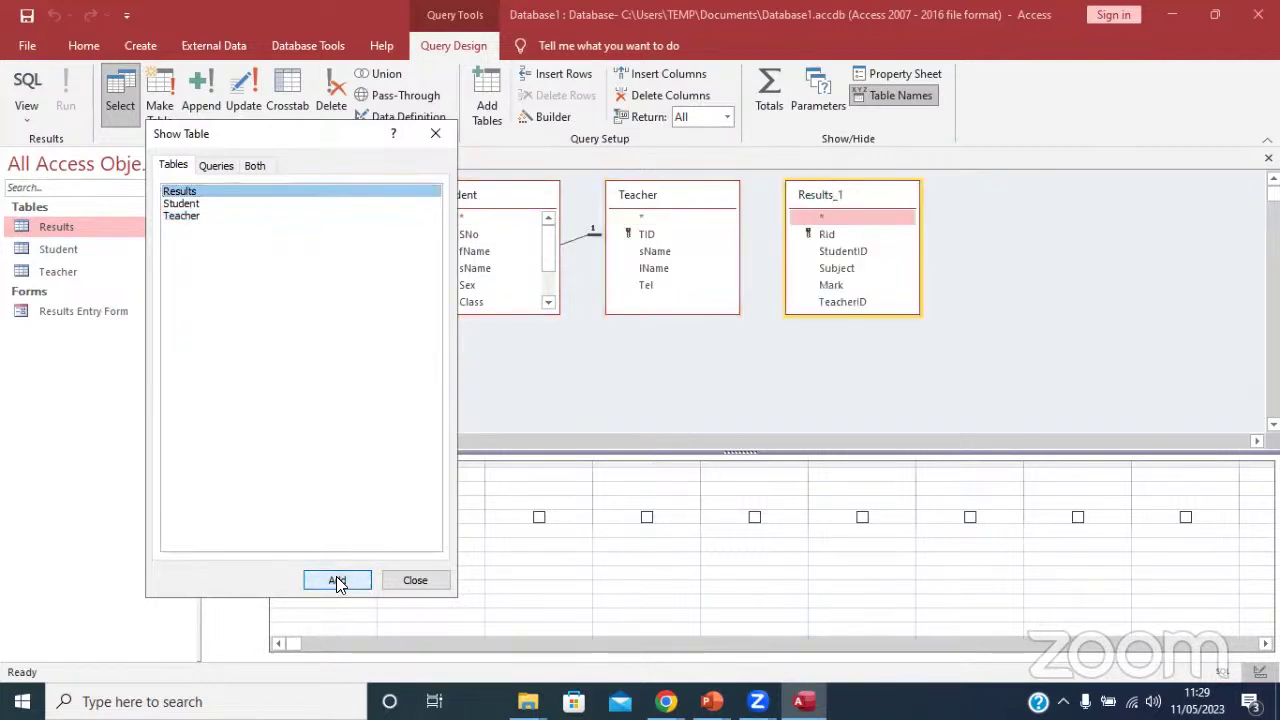
{"action": "left_click", "coordinate": [437, 135]}
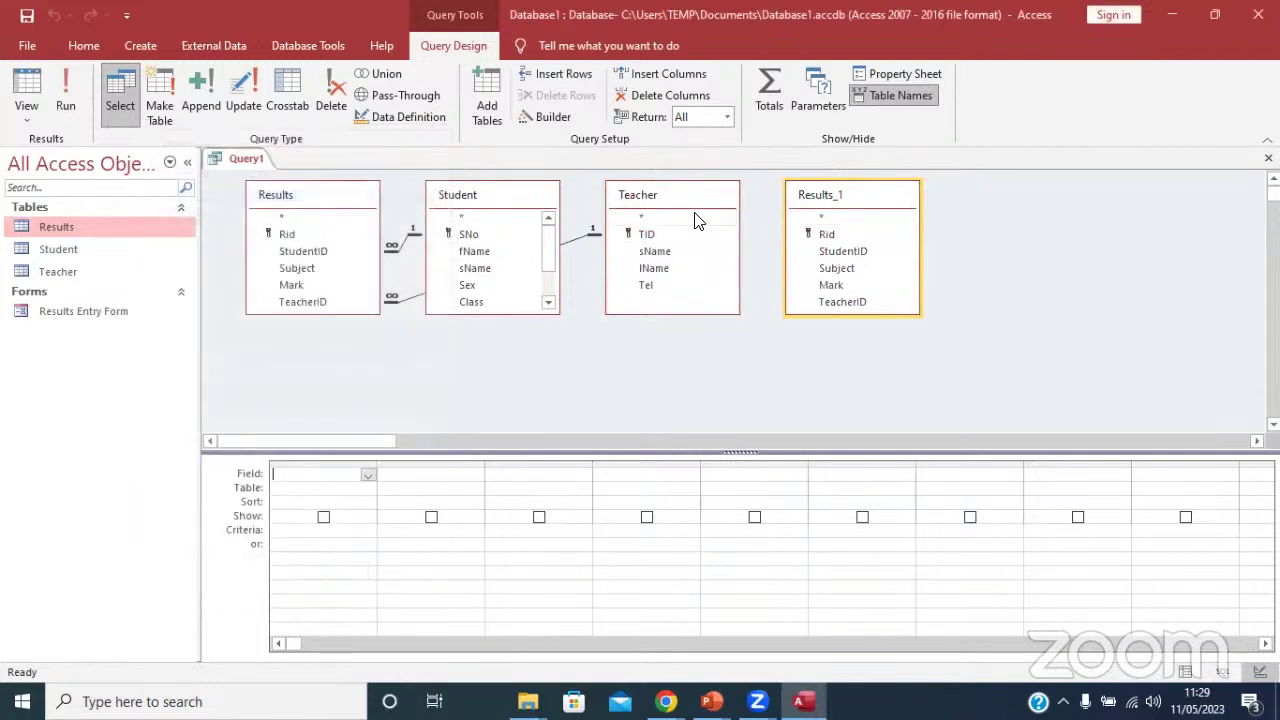
{"action": "right_click", "coordinate": [827, 201]}
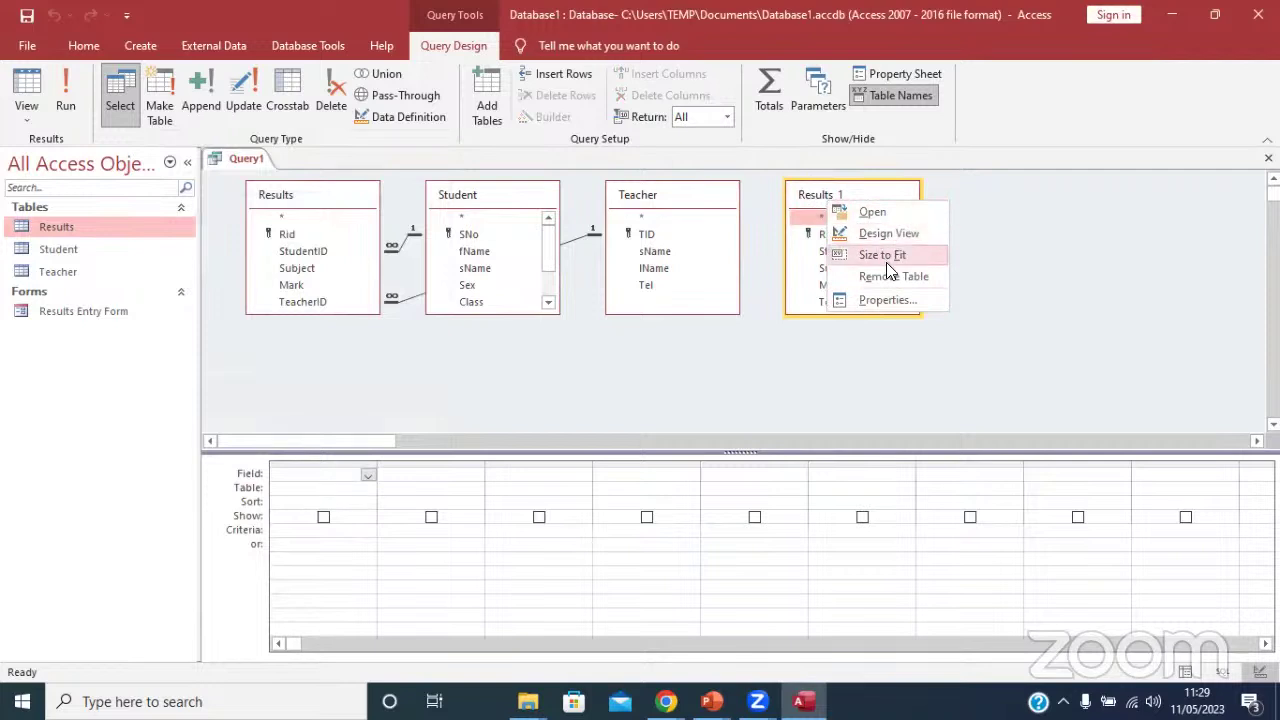
{"action": "left_click", "coordinate": [891, 277]}
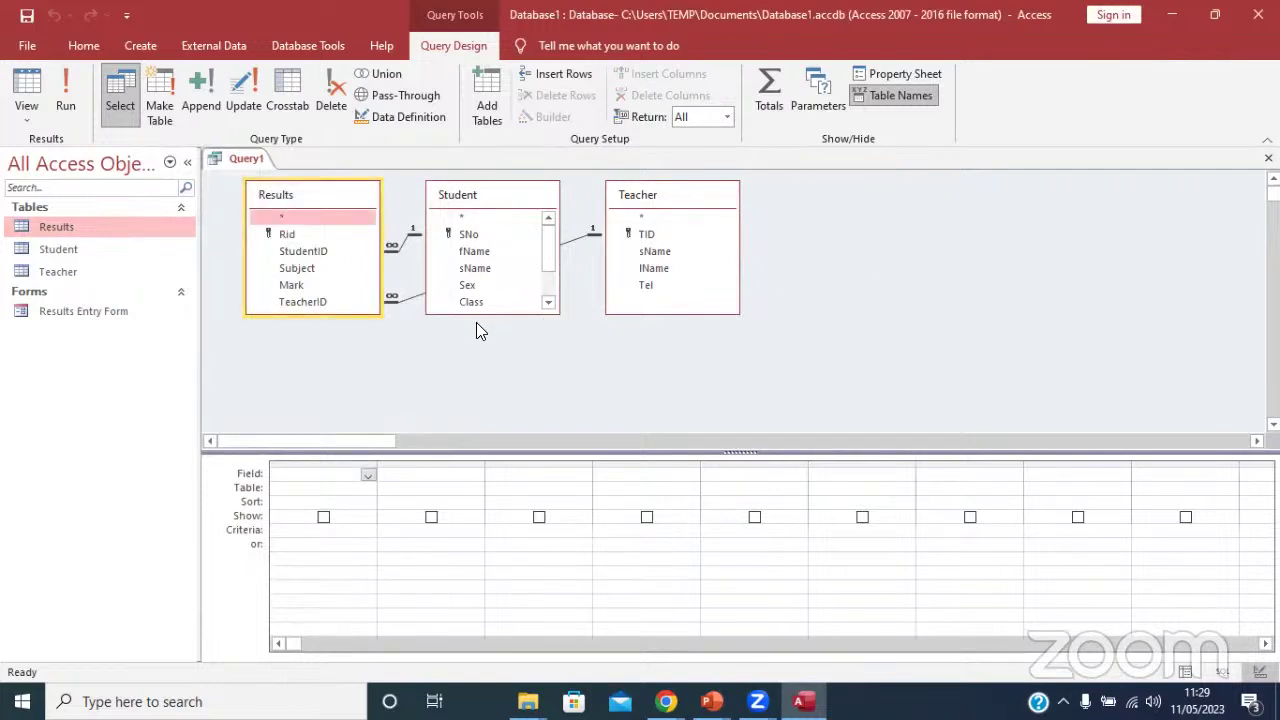
Add SNo, fName, sName, Sex, Class and House from Student to the design grid.
{"action": "left_click_drag", "start_coordinate": [364, 312], "coordinate": [364, 430]}
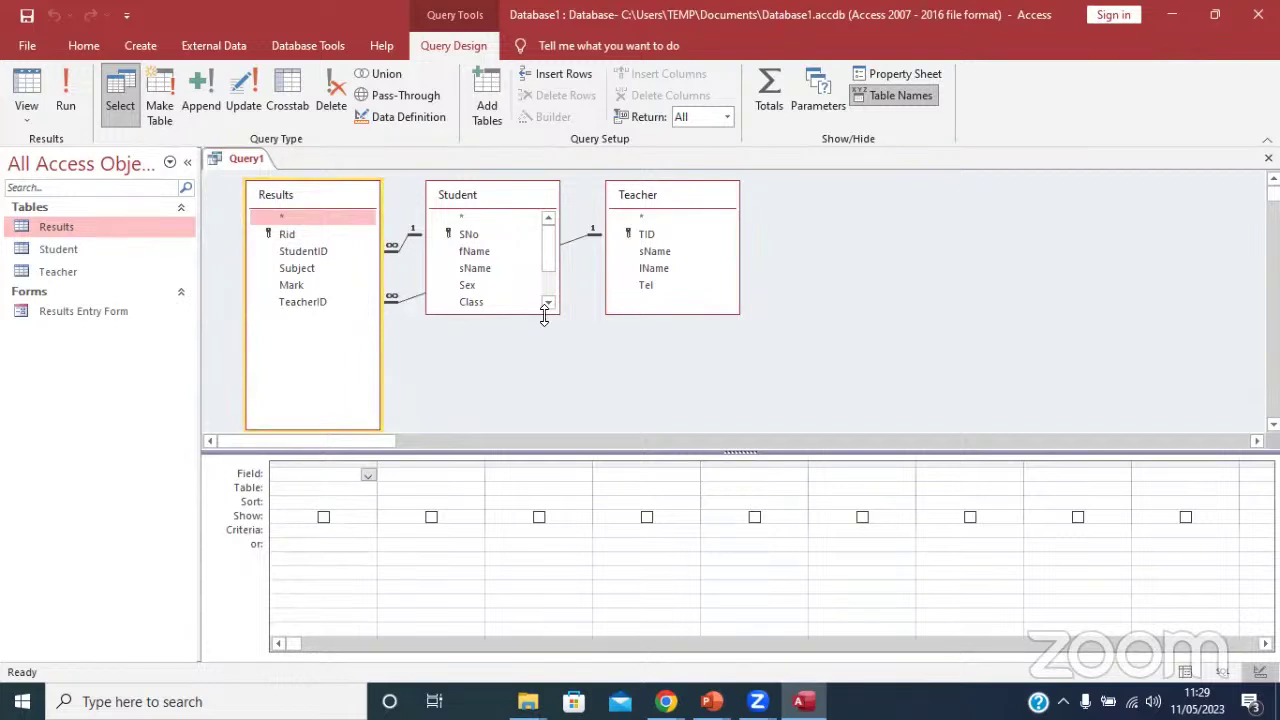
{"action": "left_click_drag", "start_coordinate": [544, 313], "coordinate": [544, 401]}
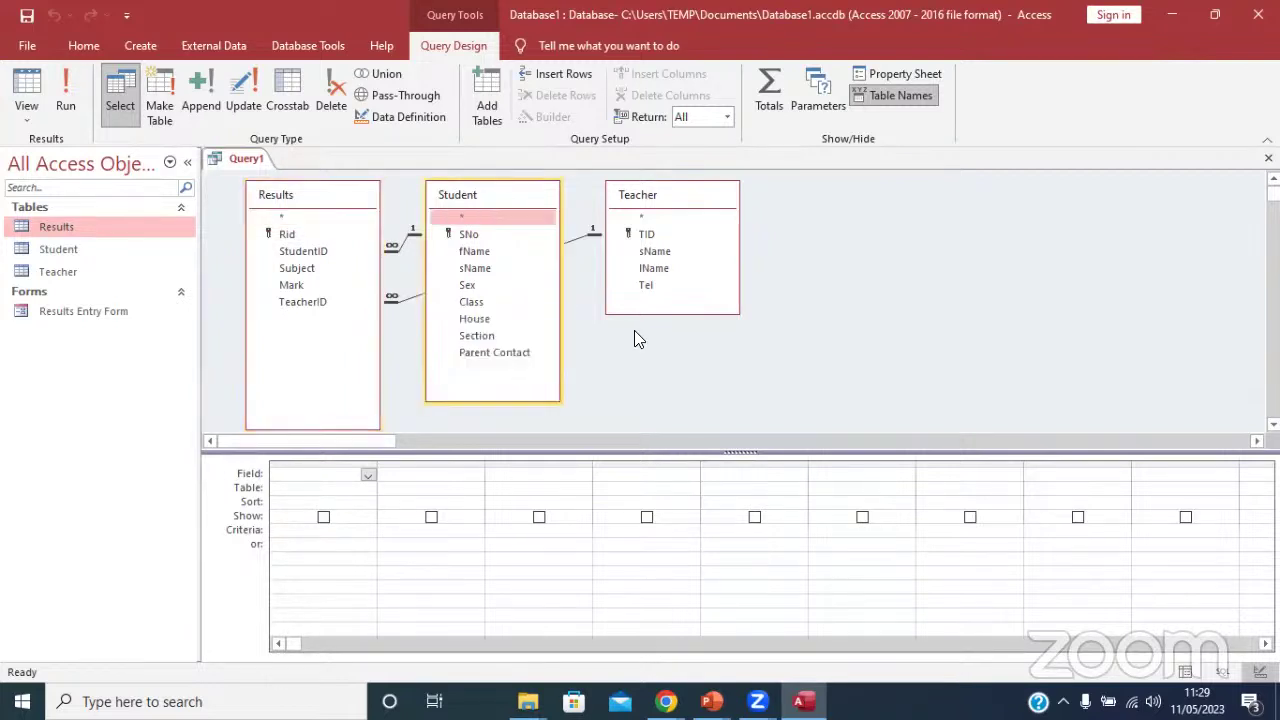
{"action": "left_click", "coordinate": [471, 238]}
{"action": "double_click", "coordinate": [471, 238]}
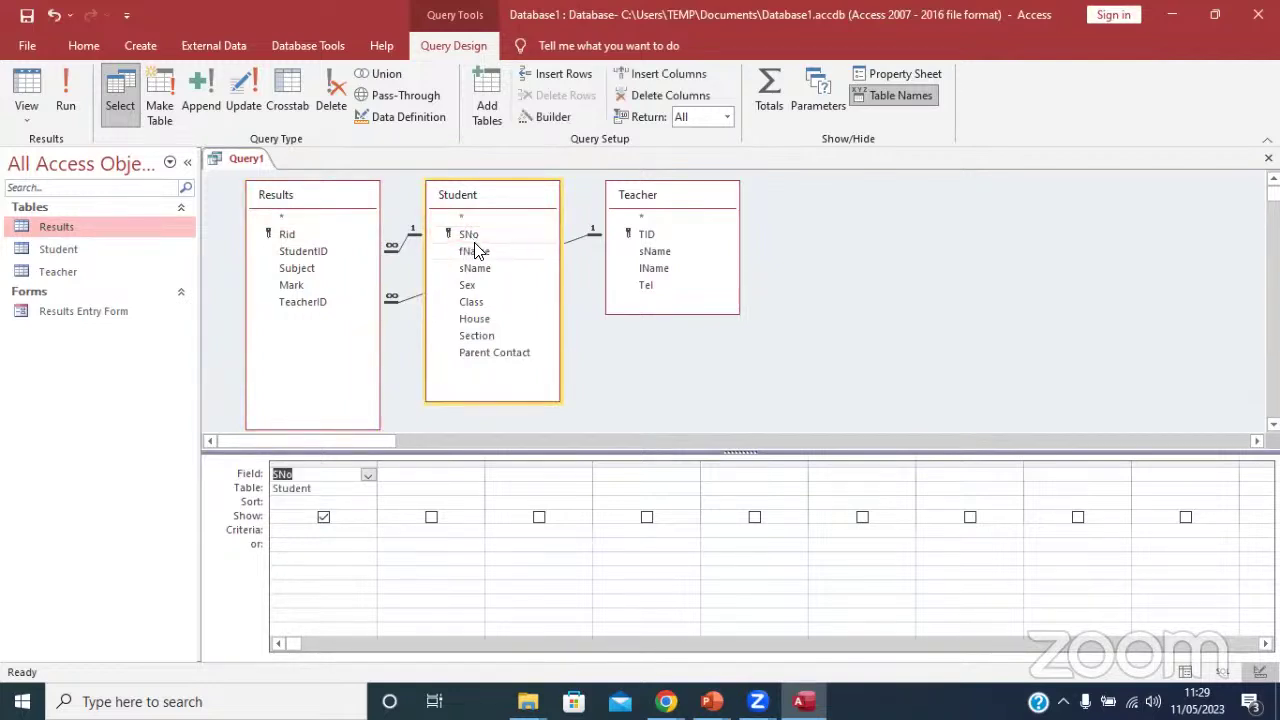
{"action": "double_click", "coordinate": [475, 251]}
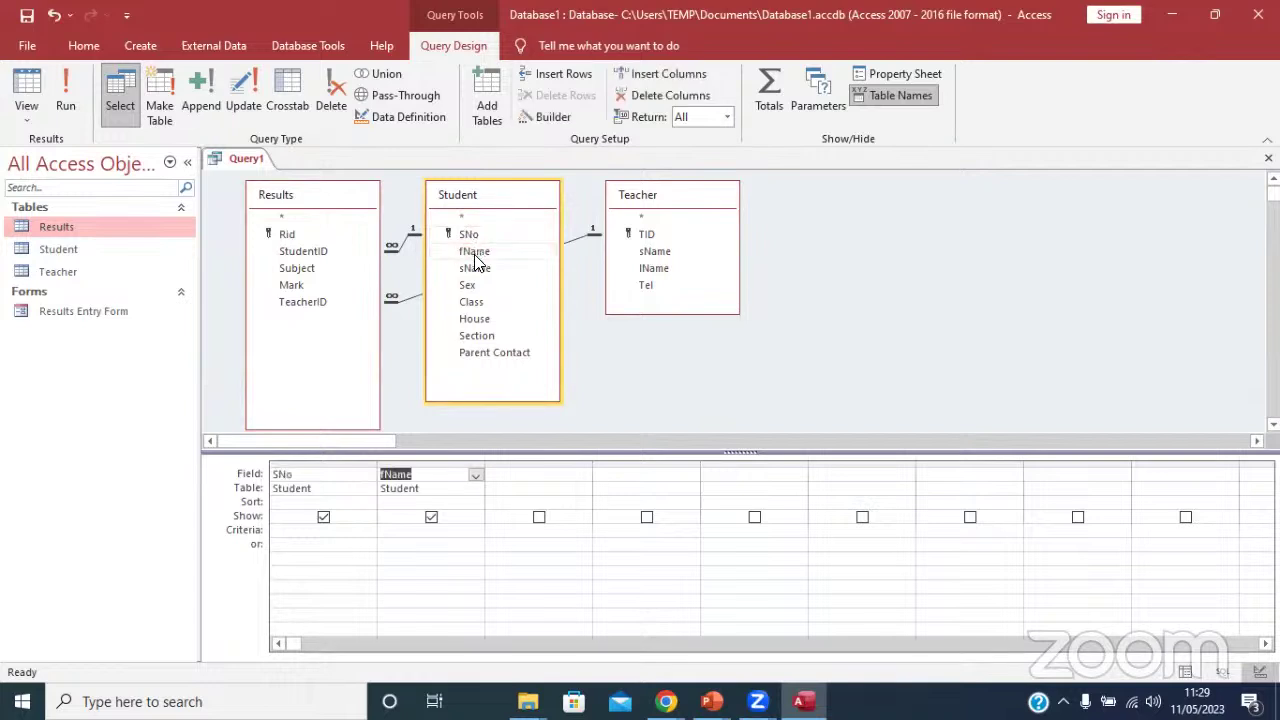
{"action": "double_click", "coordinate": [475, 268]}
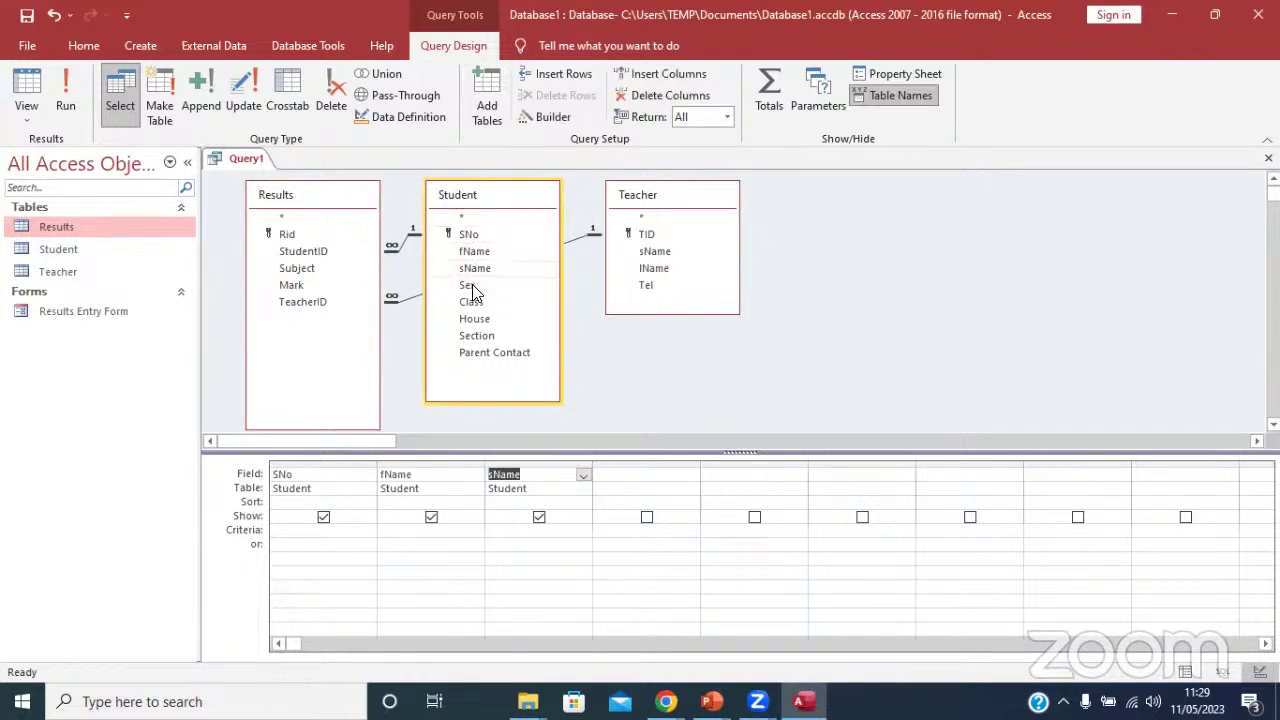
{"action": "double_click", "coordinate": [470, 286]}
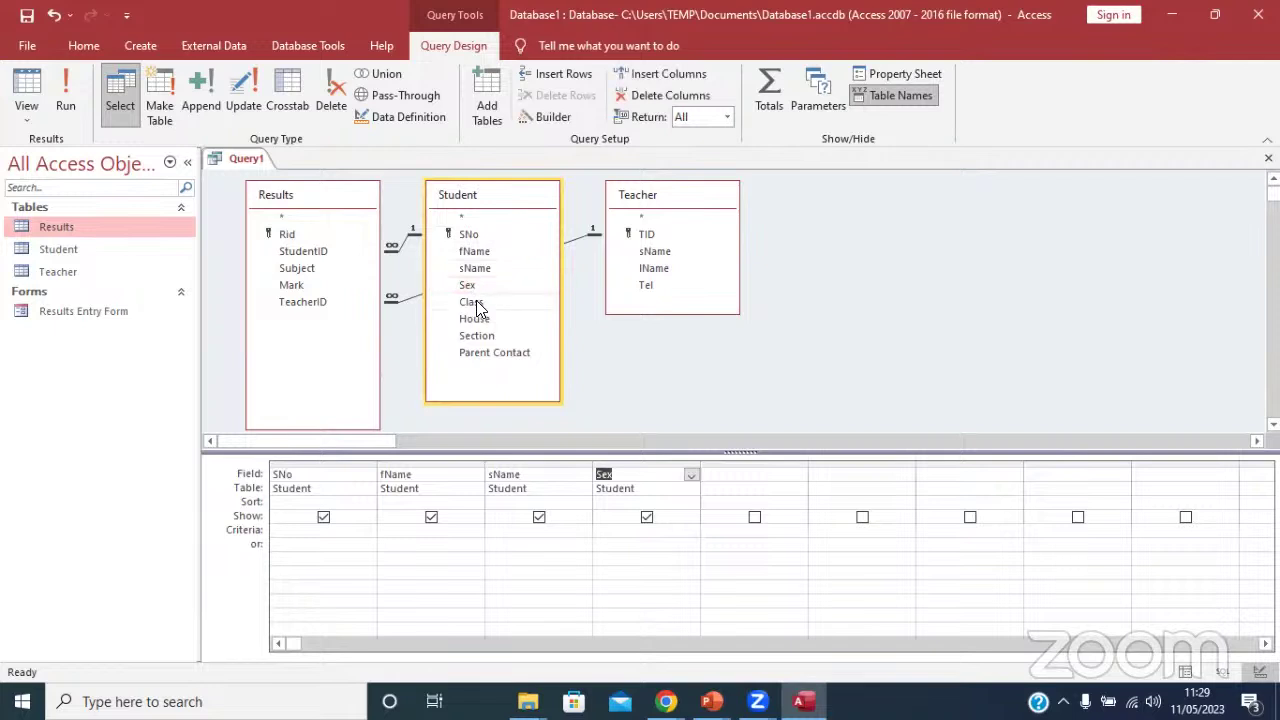
{"action": "double_click", "coordinate": [472, 302]}
{"action": "left_click", "coordinate": [490, 320]}
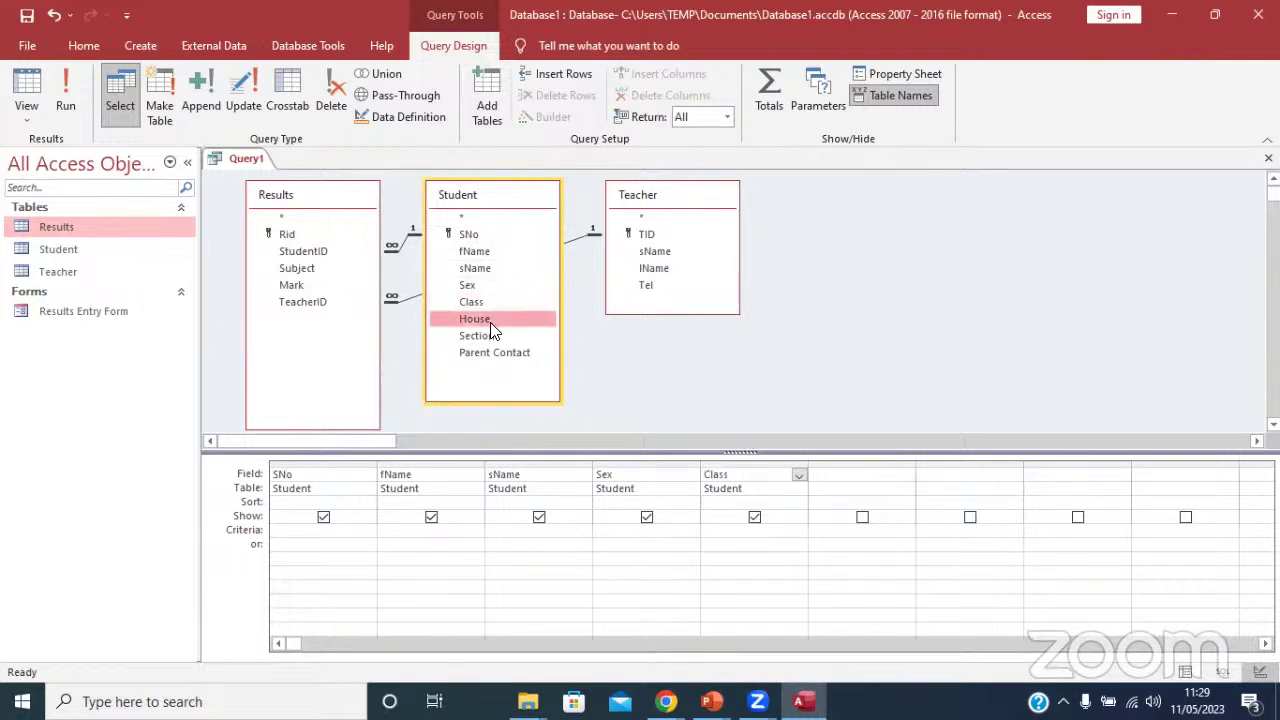
{"action": "double_click", "coordinate": [490, 322]}
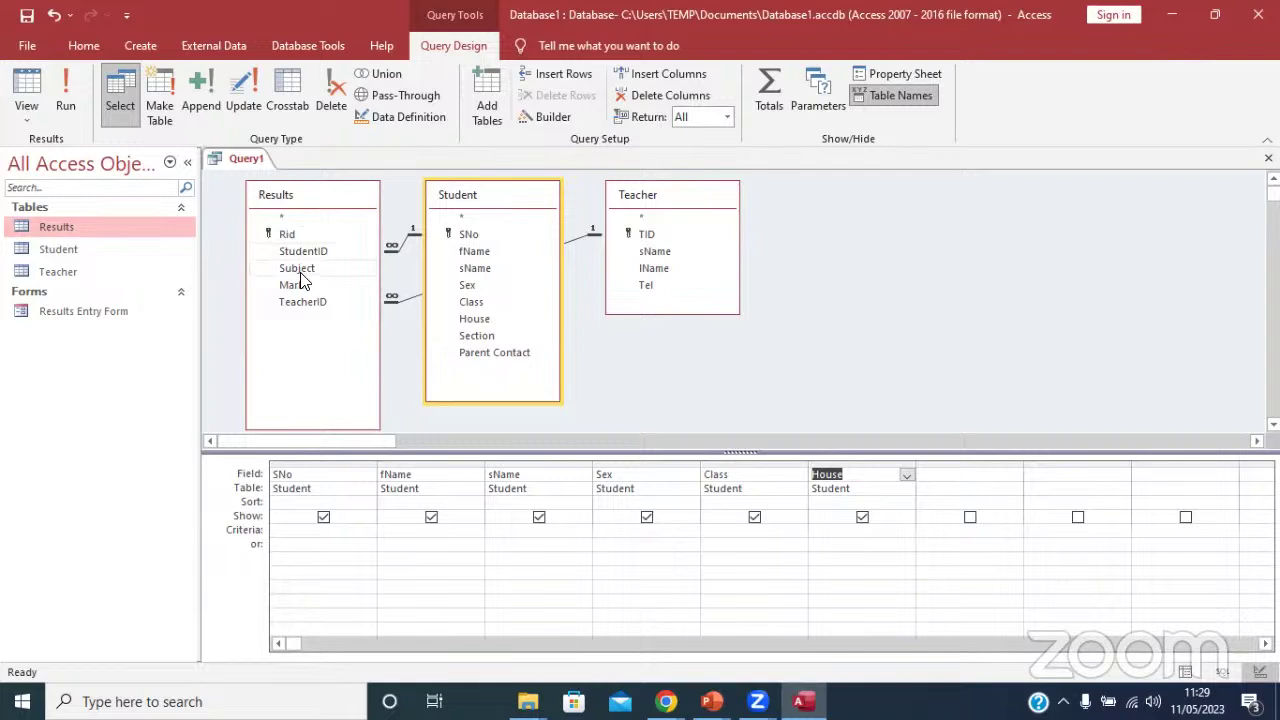
Add Subject and Mark from Results and the teacher's sName and lName.
{"action": "double_click", "coordinate": [300, 272]}
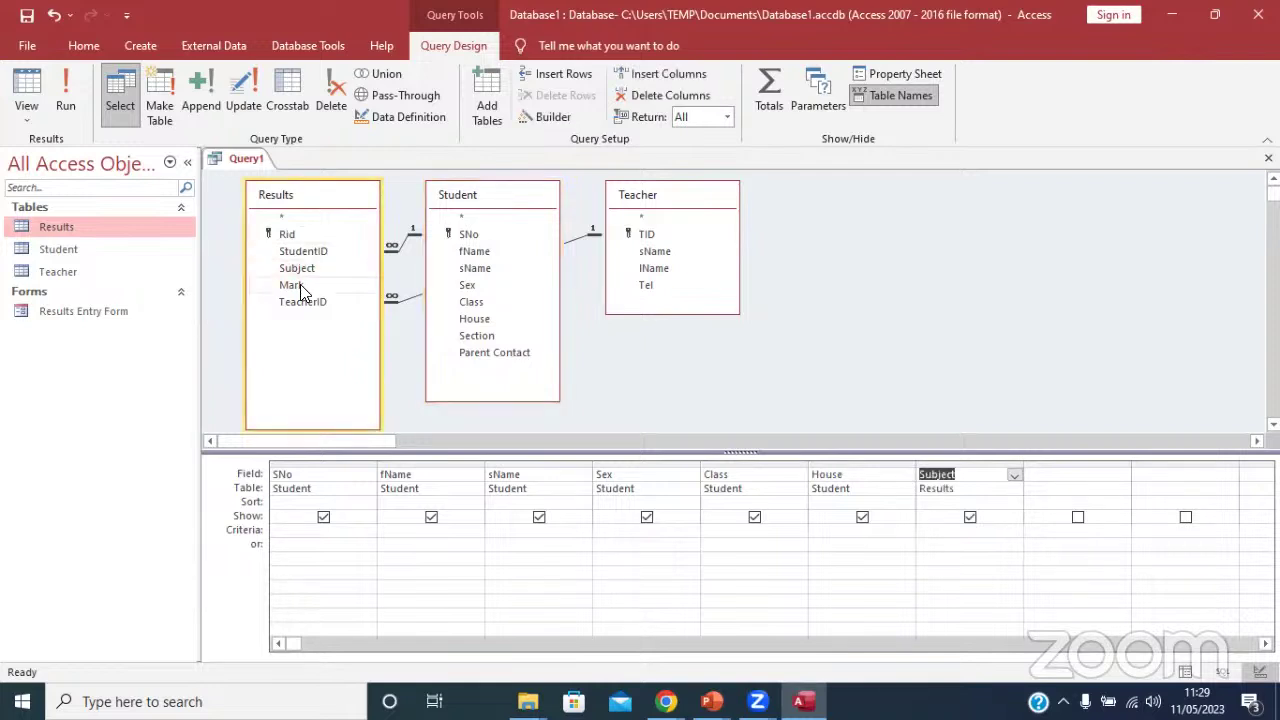
{"action": "double_click", "coordinate": [301, 286]}
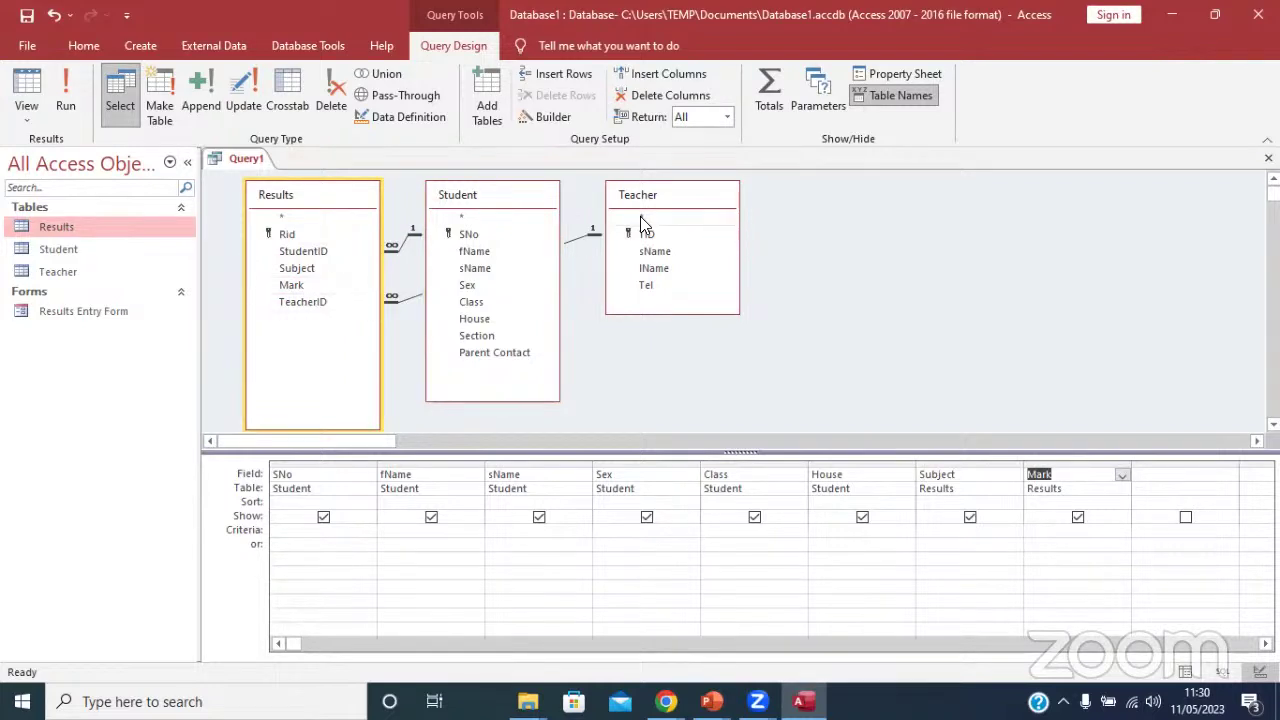
{"action": "double_click", "coordinate": [658, 252]}
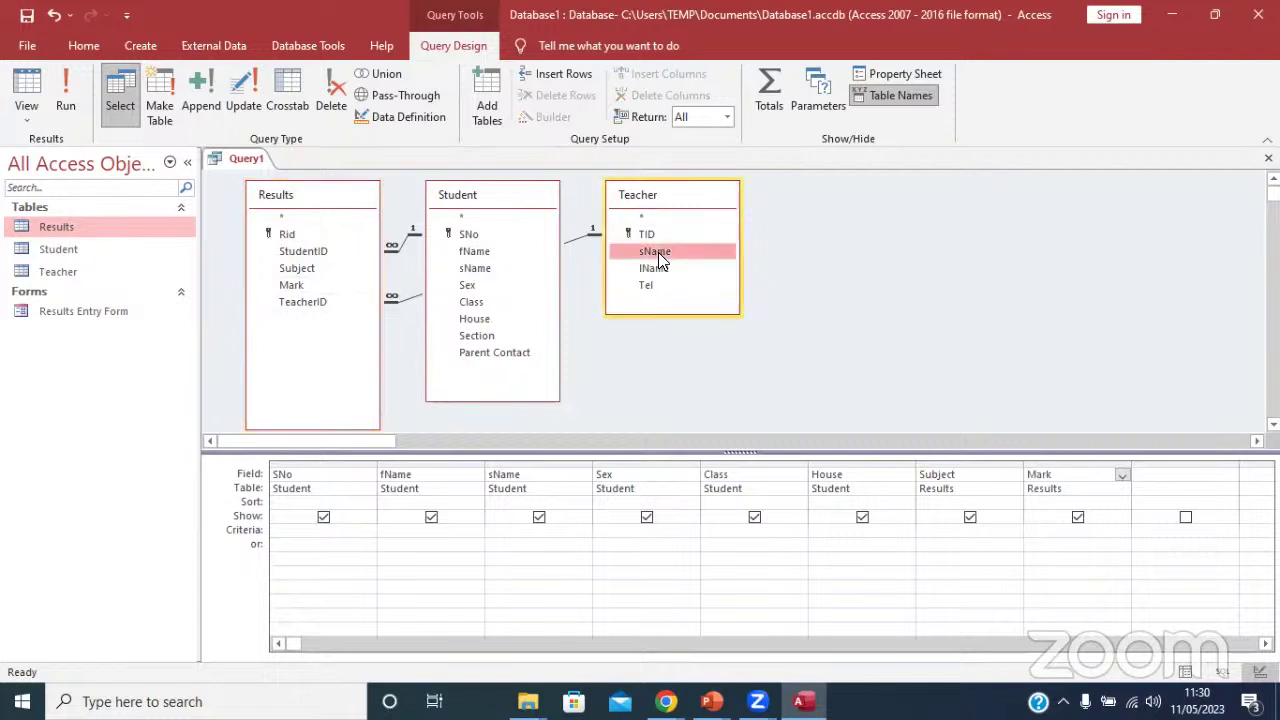
{"action": "double_click", "coordinate": [660, 268]}
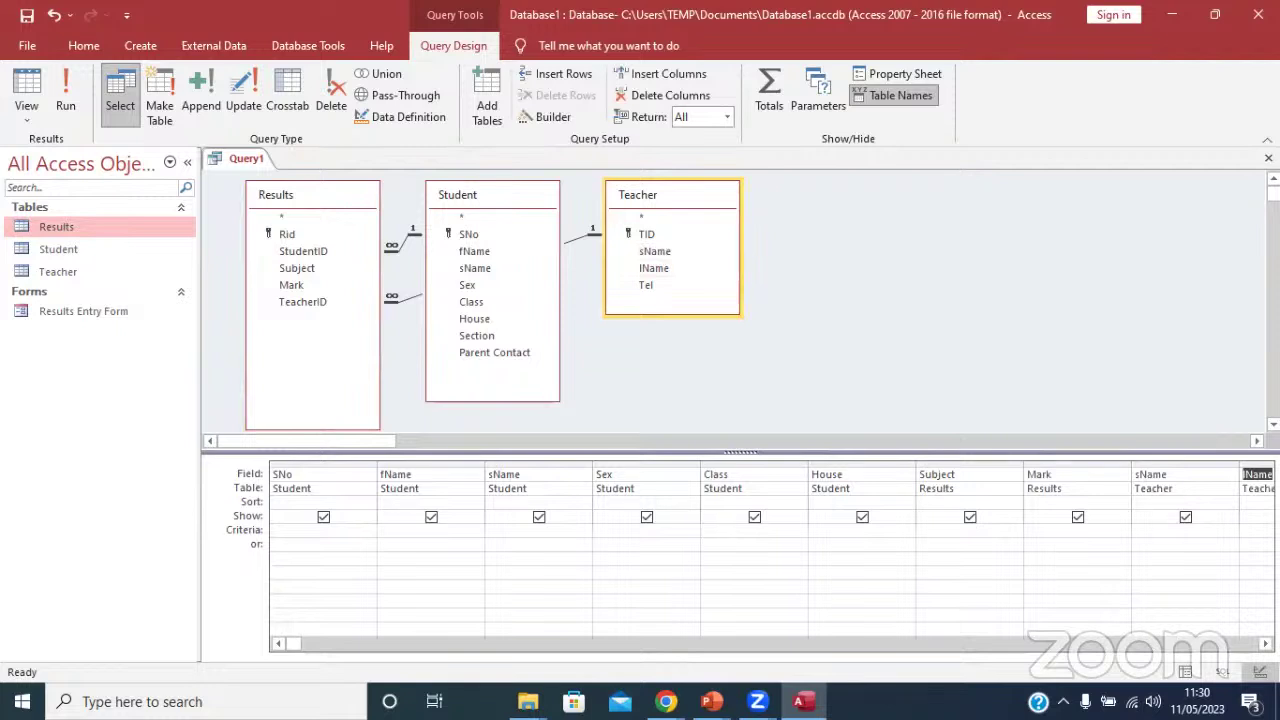
Alias the teacher sName column as 'TsName: sName'.
{"action": "left_click", "coordinate": [1137, 473]}
{"action": "type", "text": "T"}
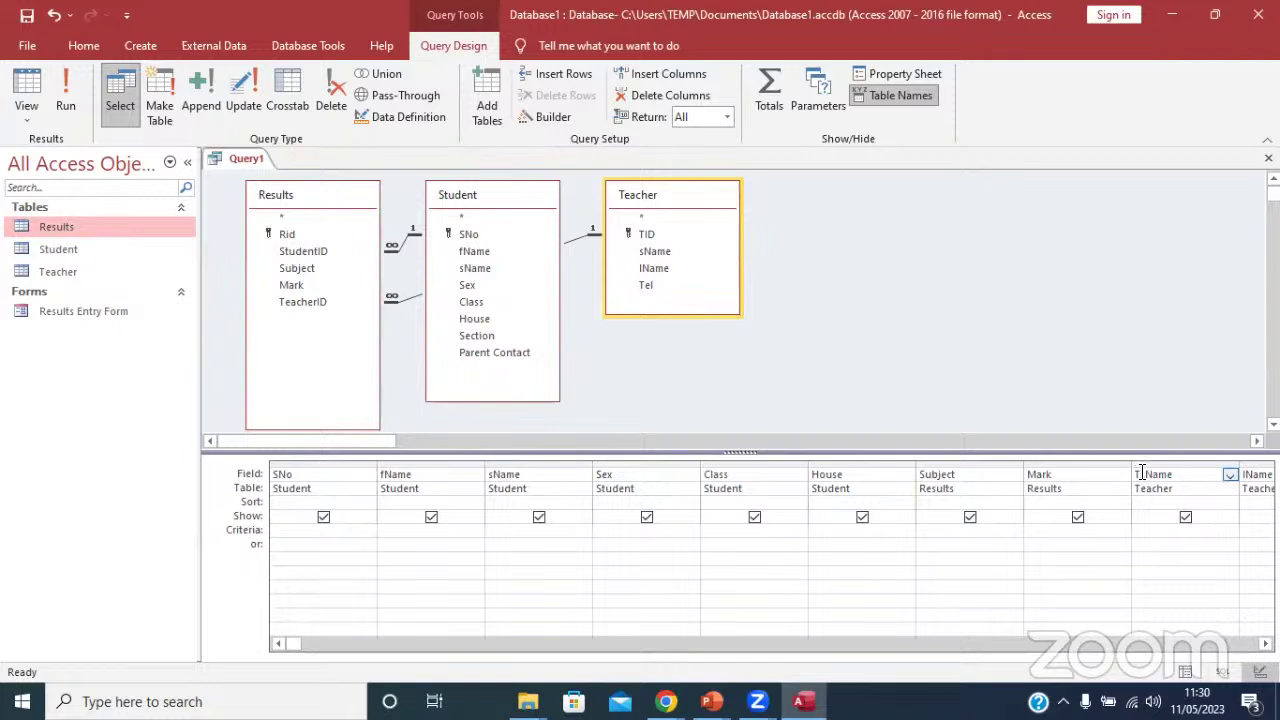
{"action": "type", "text": "."}
{"action": "key", "text": "Delete"}
{"action": "key", "text": "BackSpace"}
{"action": "key", "text": "BackSpace"}
{"action": "type", "text": "s"}
{"action": "type", "text": "Te"}
{"action": "type", "text": "a"}
{"action": "type", "text": "cher"}
{"action": "key", "text": "BackSpace"}
{"action": "key", "text": "BackSpace"}
{"action": "key", "text": "BackSpace"}
{"action": "key", "text": "BackSpace"}
{"action": "key", "text": "BackSpace"}
{"action": "key", "text": "BackSpace"}
{"action": "type", "text": "sName:"}
{"action": "left_click", "coordinate": [1256, 474]}
{"action": "left_click", "coordinate": [1134, 474]}
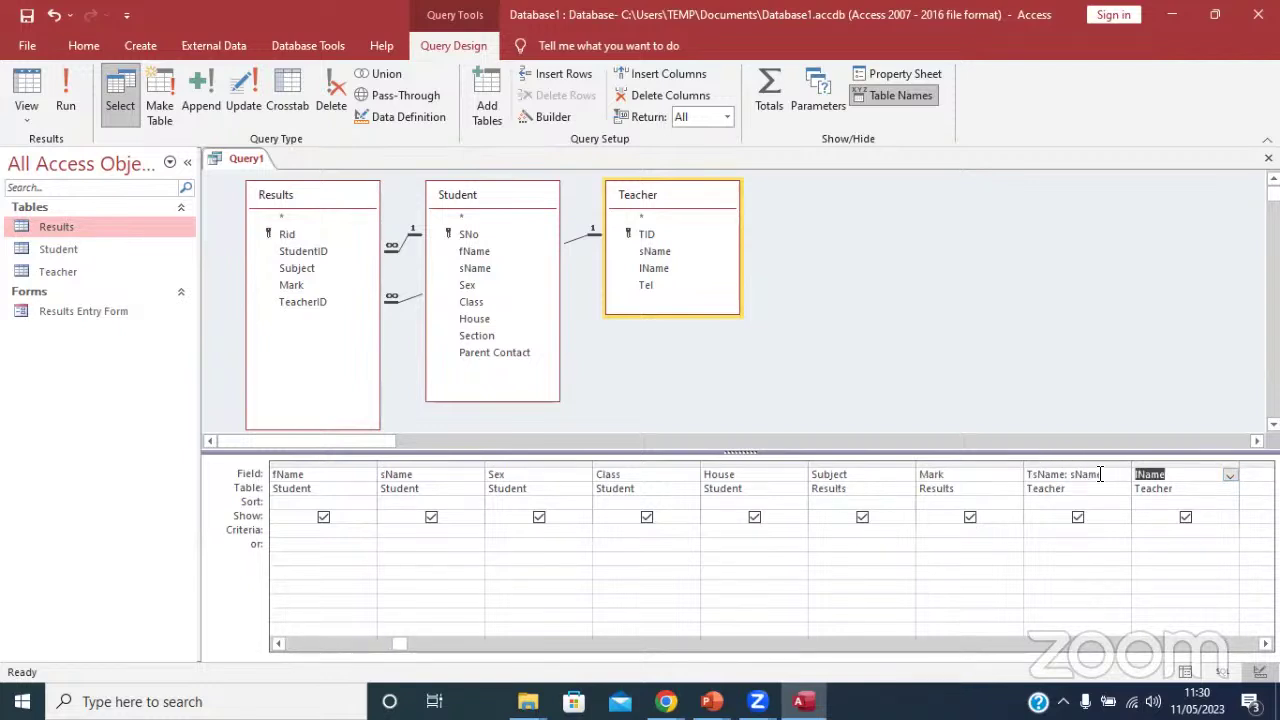
{"action": "left_click", "coordinate": [1089, 474]}
Alias the teacher lName column as 'TlName: lName' and run the query.
{"action": "left_click", "coordinate": [1138, 472]}
{"action": "type", "text": "TlName: lName"}
{"action": "left_click", "coordinate": [1165, 532]}
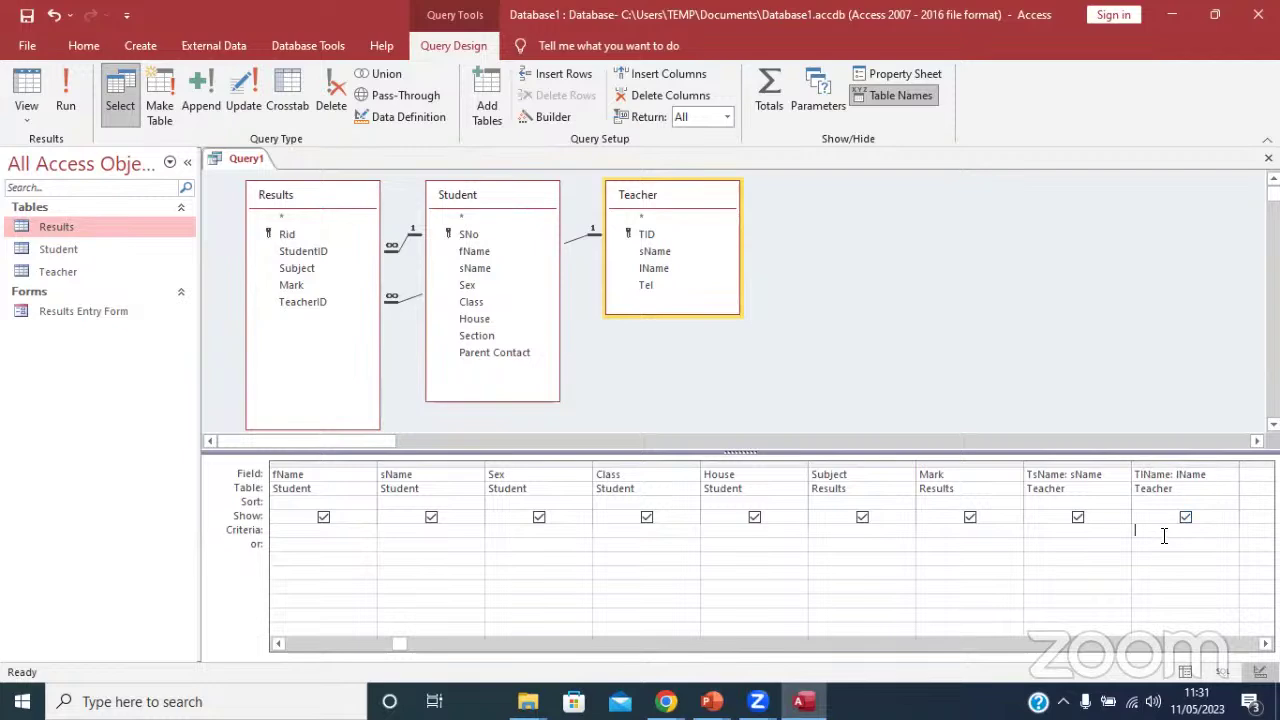
{"action": "left_click", "coordinate": [66, 98]}
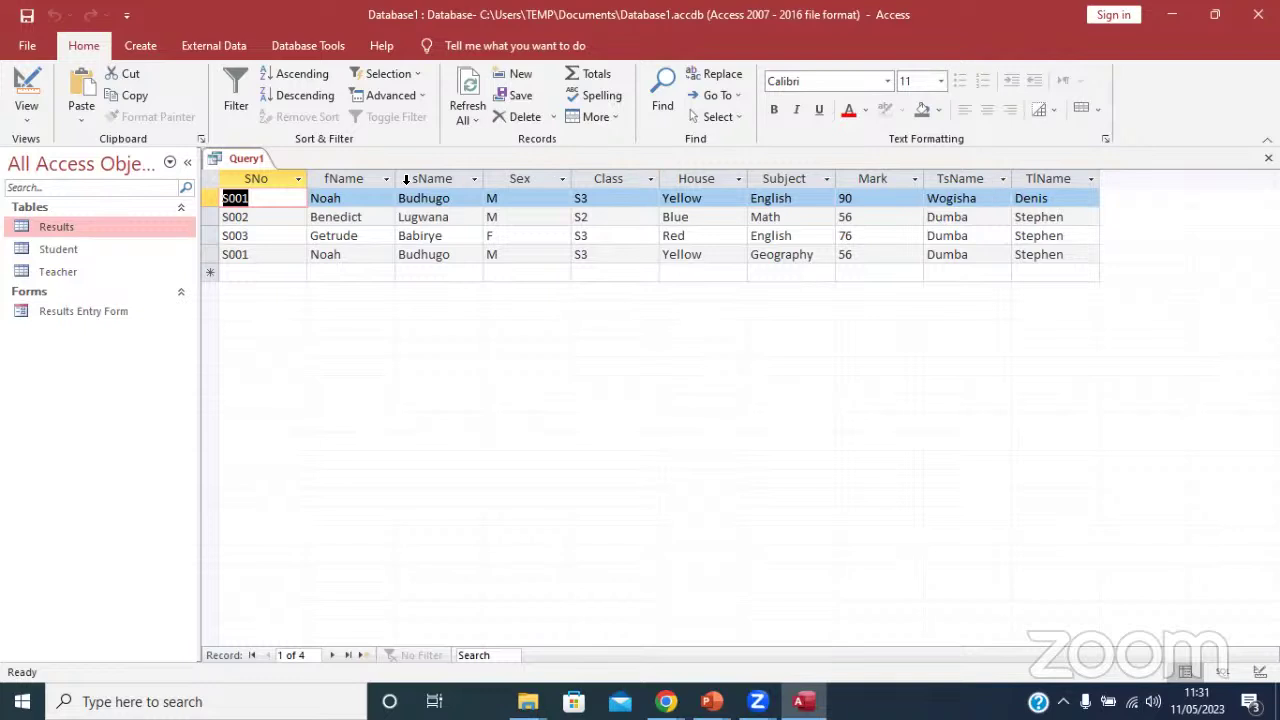
{"action": "left_click", "coordinate": [26, 88]}
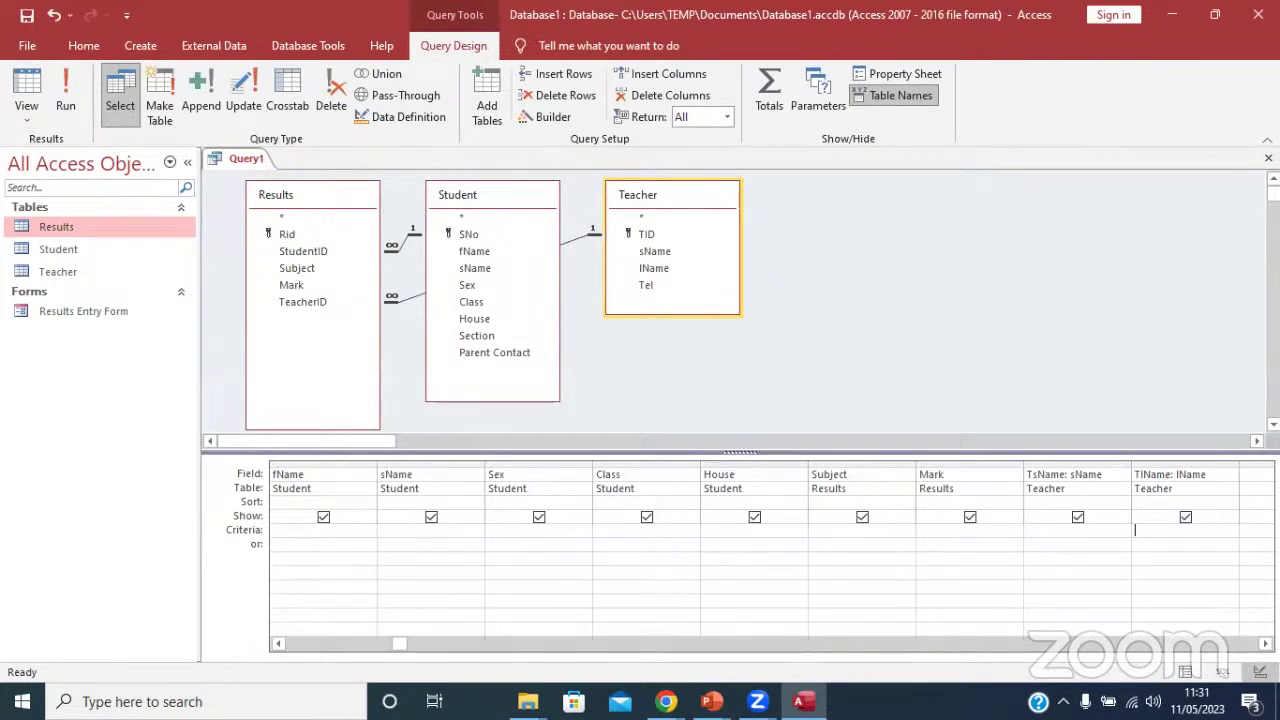
Enter the alias 'AGG:' in the next empty Field cell of the query grid.
{"action": "left_click_drag", "start_coordinate": [400, 644], "coordinate": [719, 644]}
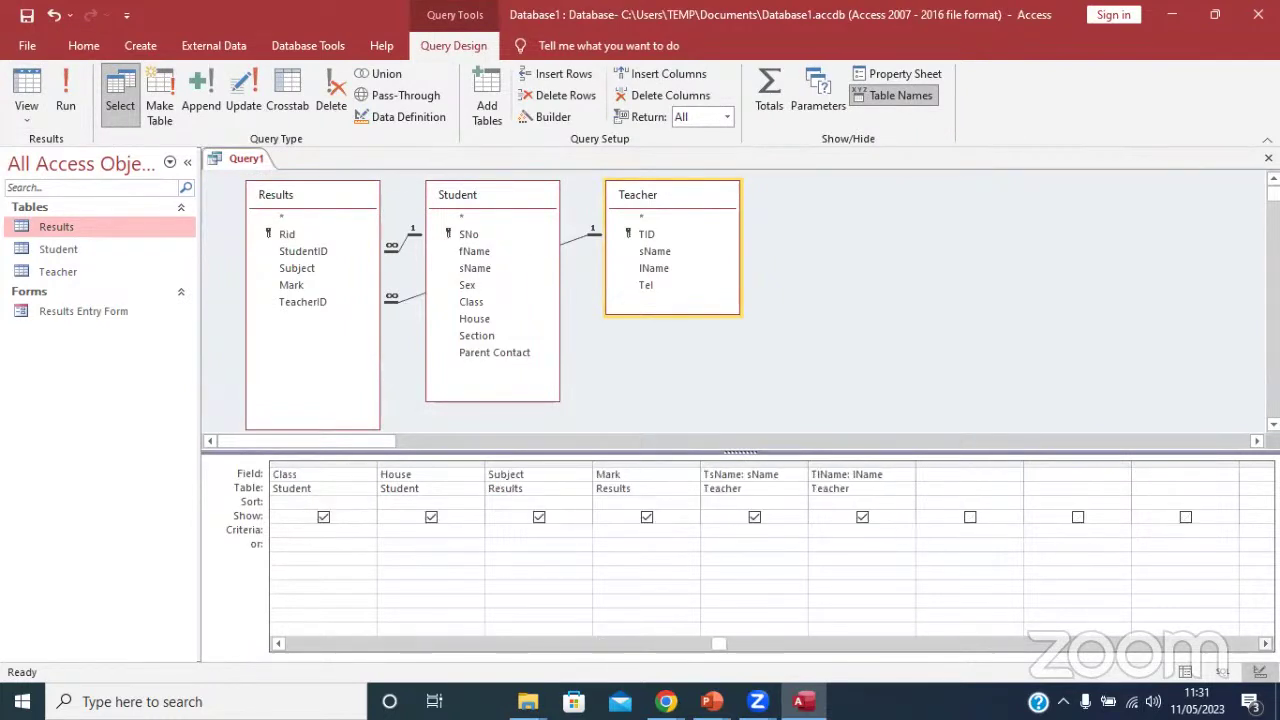
{"action": "left_click", "coordinate": [930, 472]}
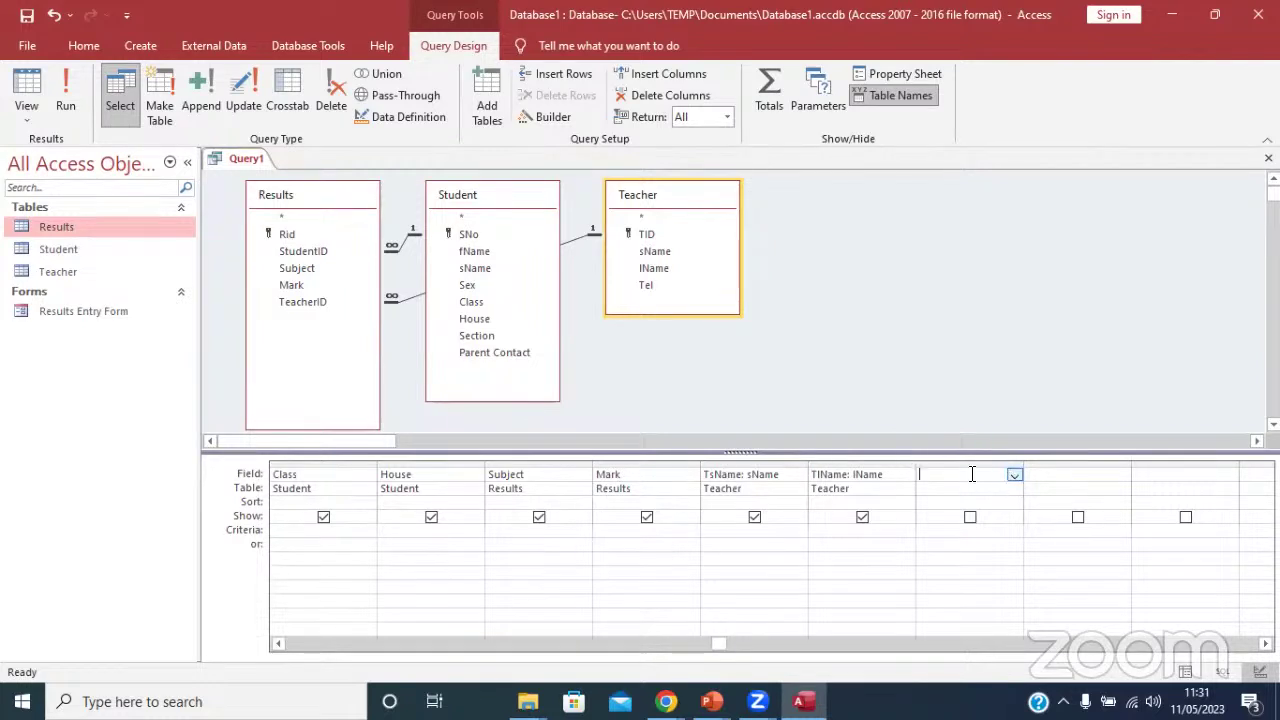
{"action": "type", "text": "S"}
{"action": "key", "text": "BackSpace"}
{"action": "key", "text": "BackSpace"}
{"action": "type", "text": "AGG"}
{"action": "left_click", "coordinate": [1014, 475]}
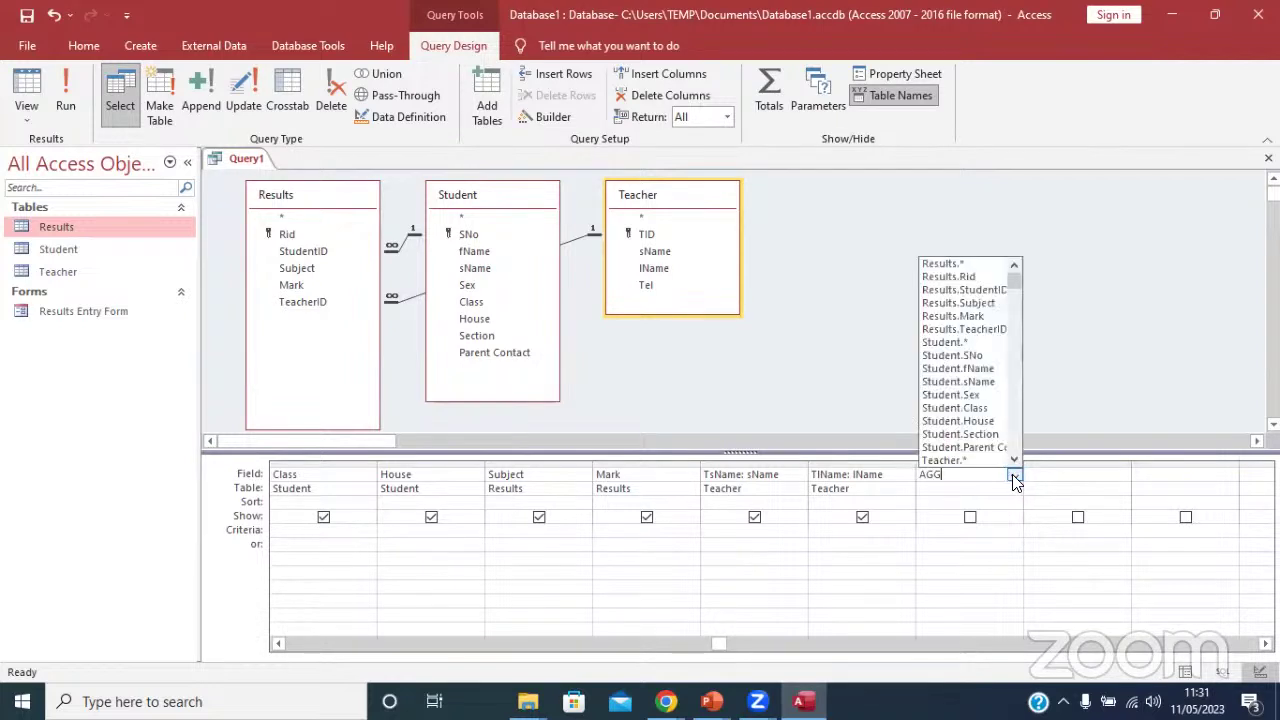
{"action": "left_click", "coordinate": [1012, 477]}
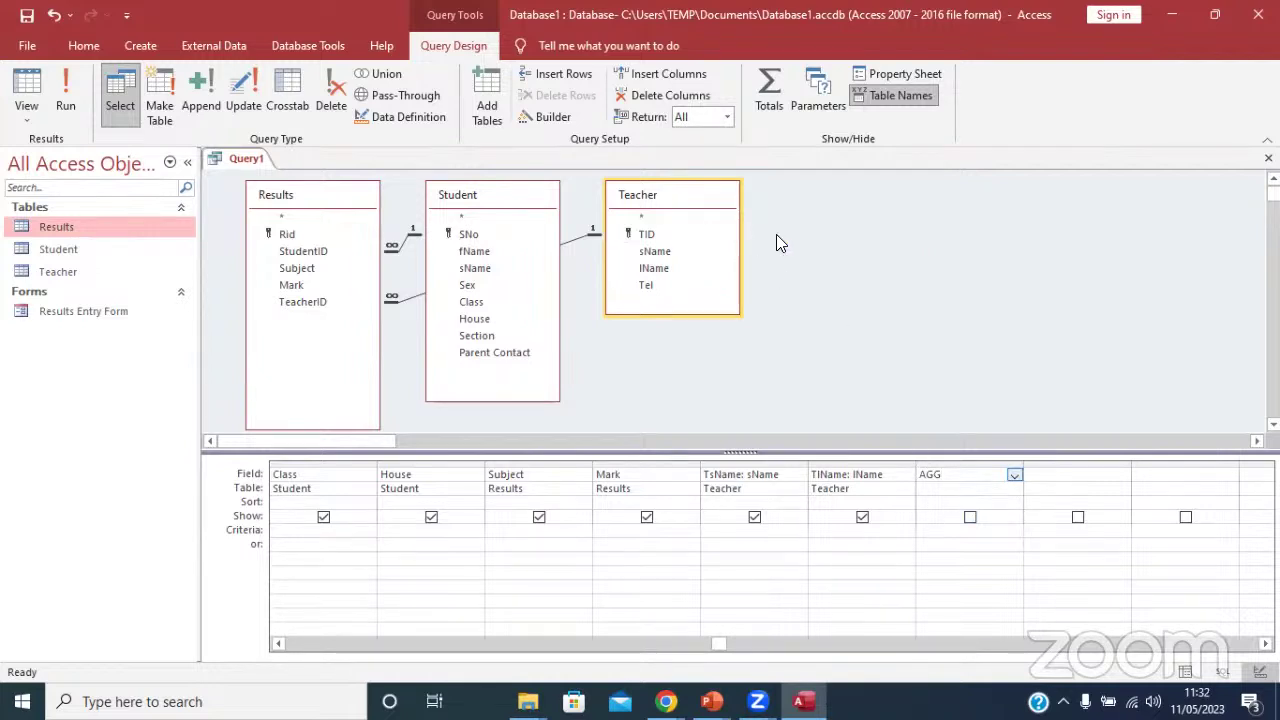
{"action": "left_click", "coordinate": [1013, 475]}
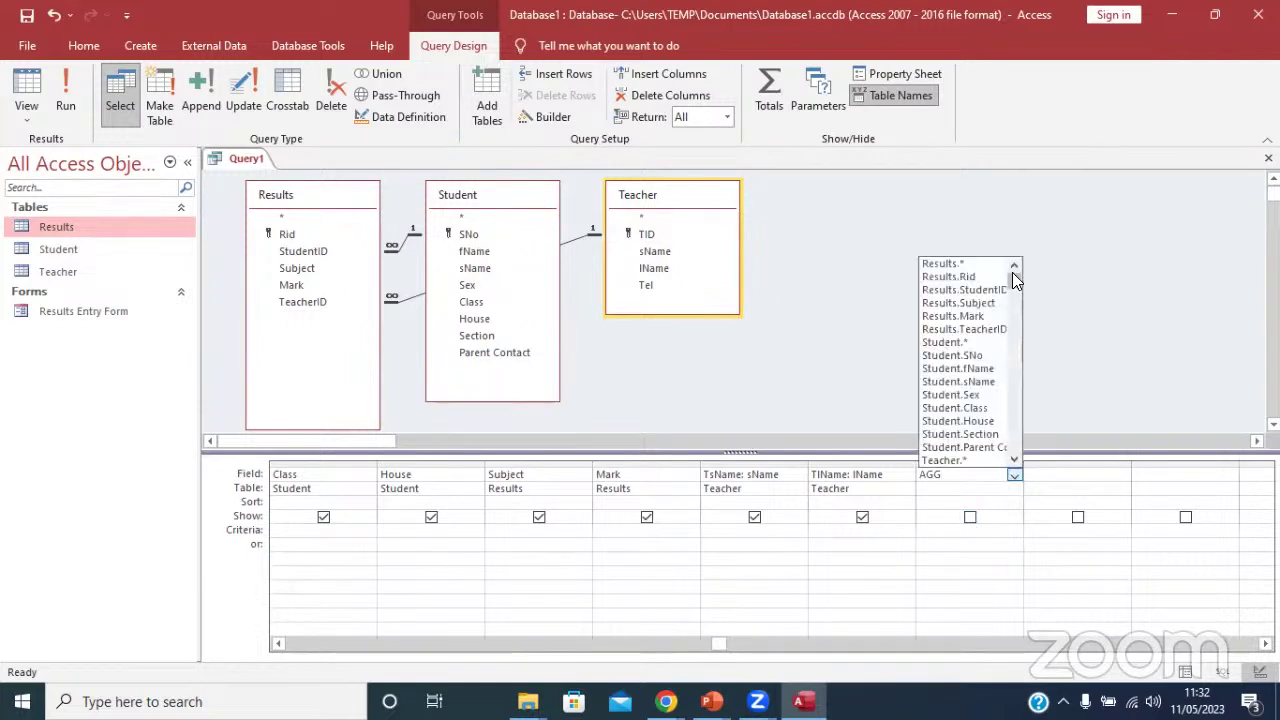
{"action": "scroll", "coordinate": [1016, 348], "scroll_direction": "down", "scroll_amount": 2}
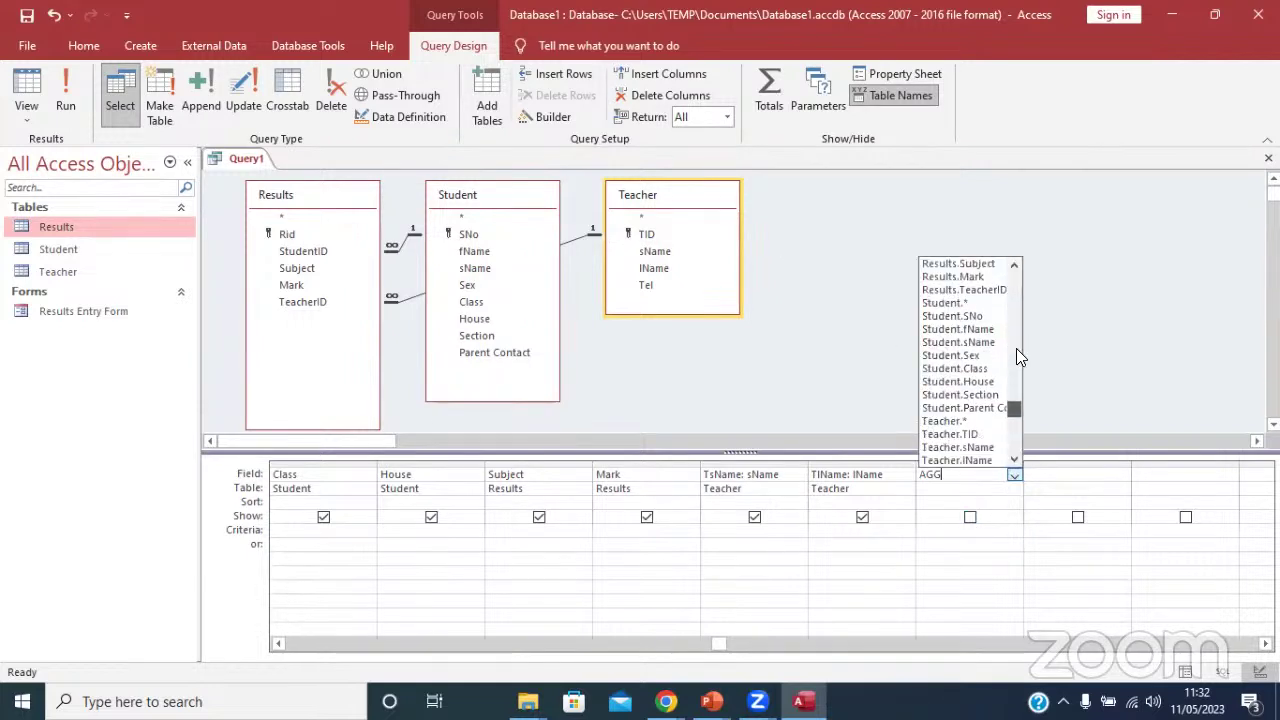
{"action": "type", "text": ":"}
{"action": "right_click", "coordinate": [957, 475]}
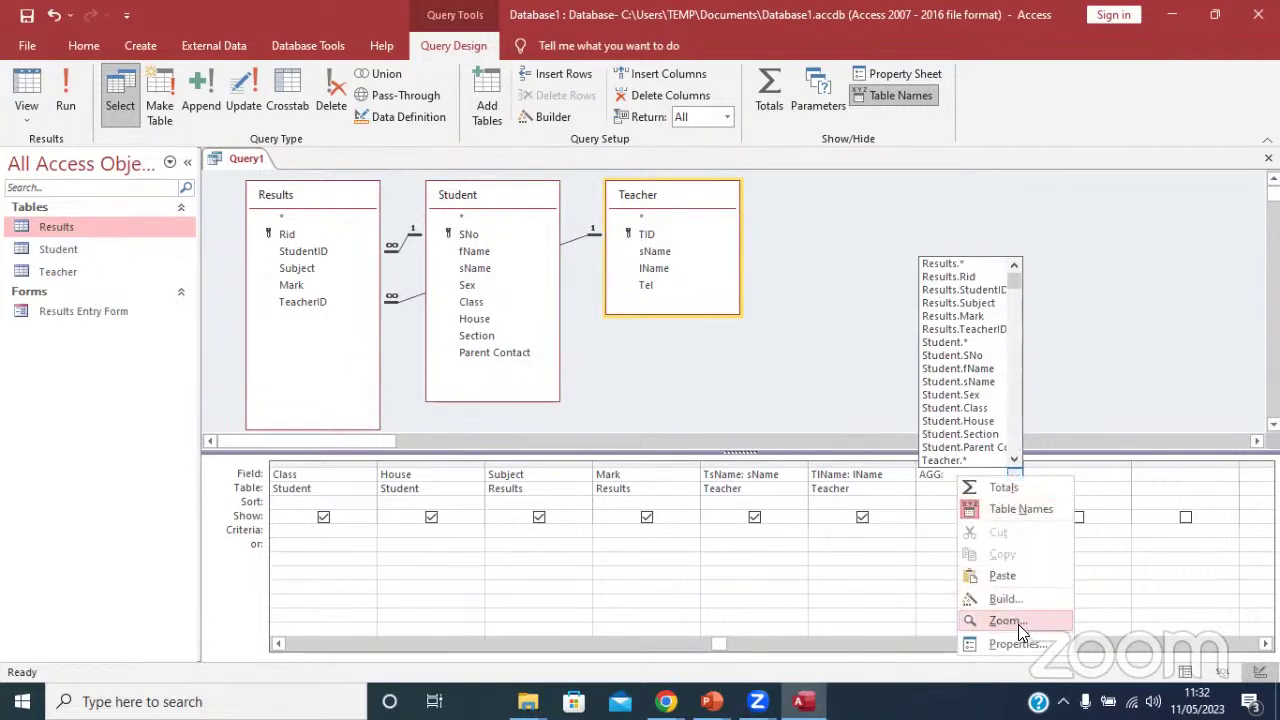
In the Expression Builder, insert the Built-In IIf template for AGG and select its «expression» placeholder.
{"action": "left_click", "coordinate": [1005, 598]}
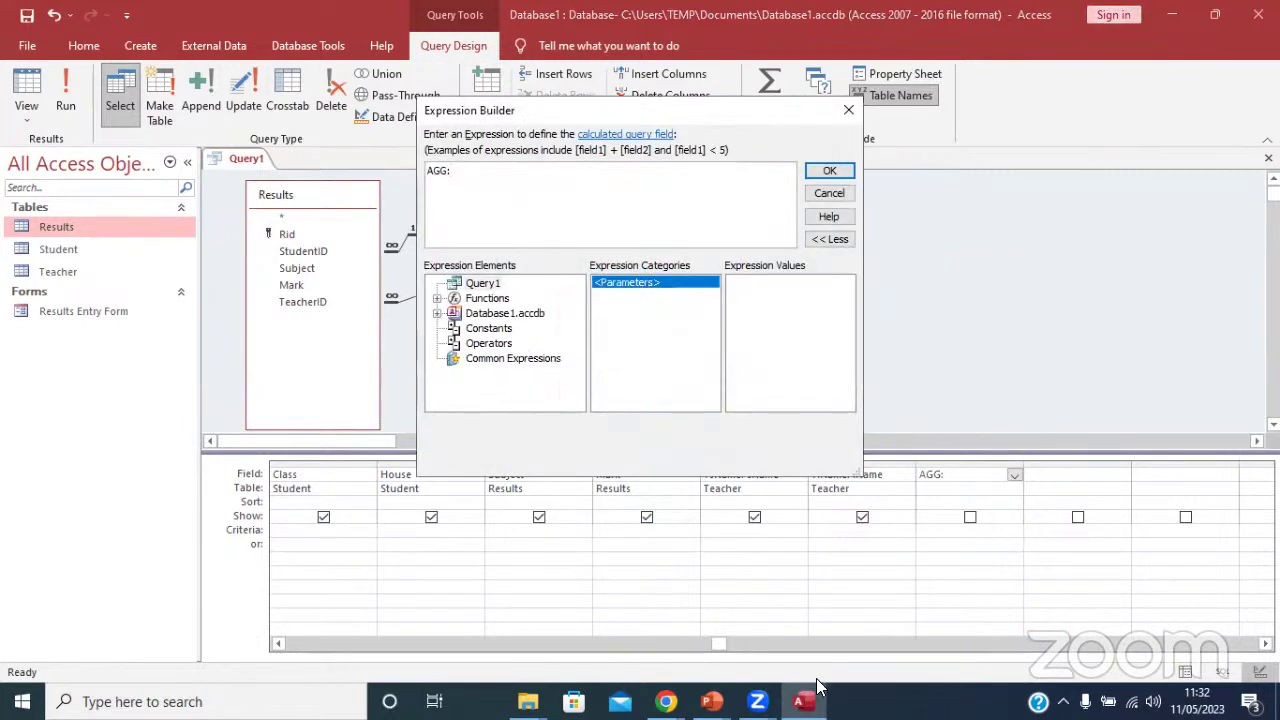
{"action": "left_click", "coordinate": [437, 299]}
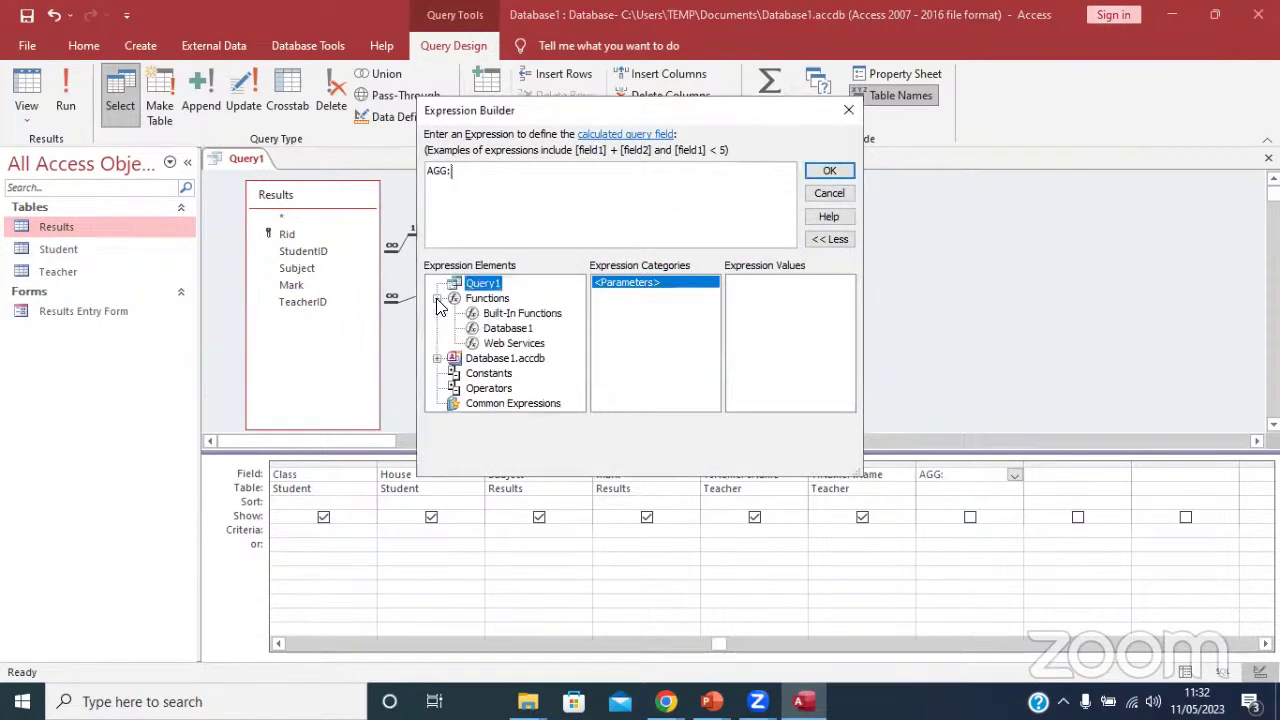
{"action": "left_click", "coordinate": [490, 315]}
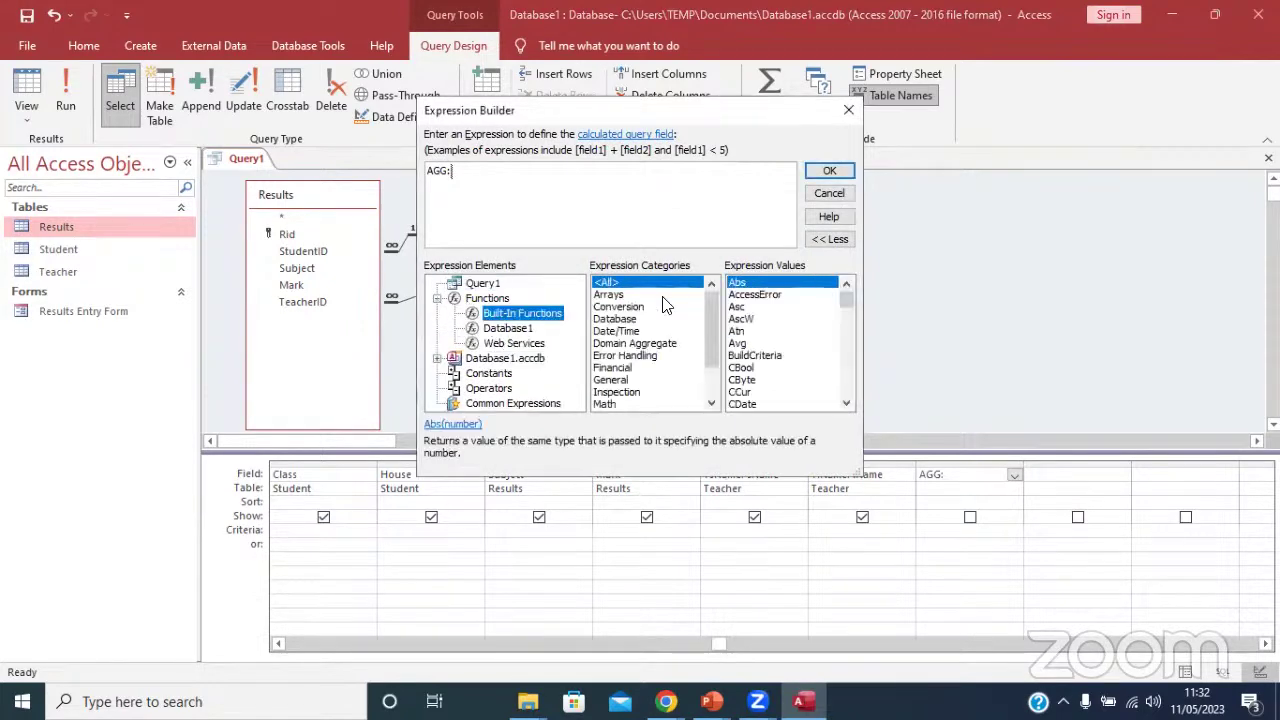
{"action": "scroll", "coordinate": [702, 300], "scroll_direction": "down", "scroll_amount": 1}
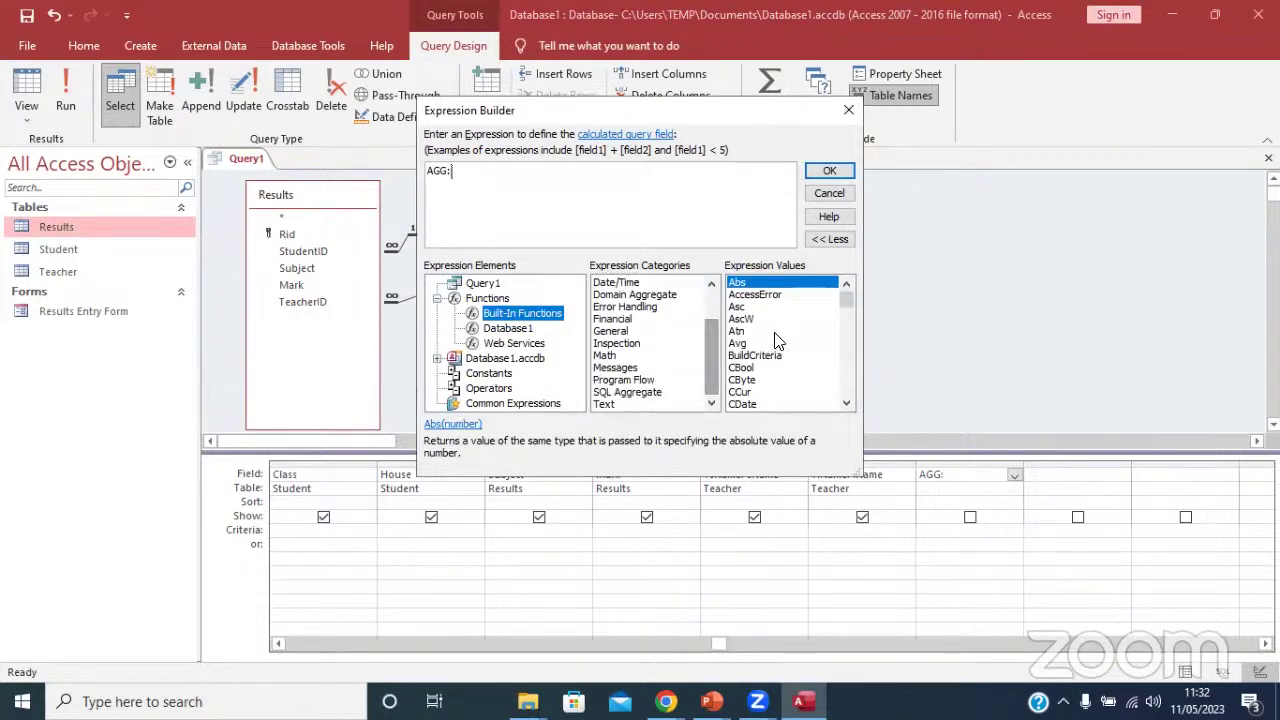
{"action": "left_click_drag", "start_coordinate": [840, 300], "coordinate": [829, 345]}
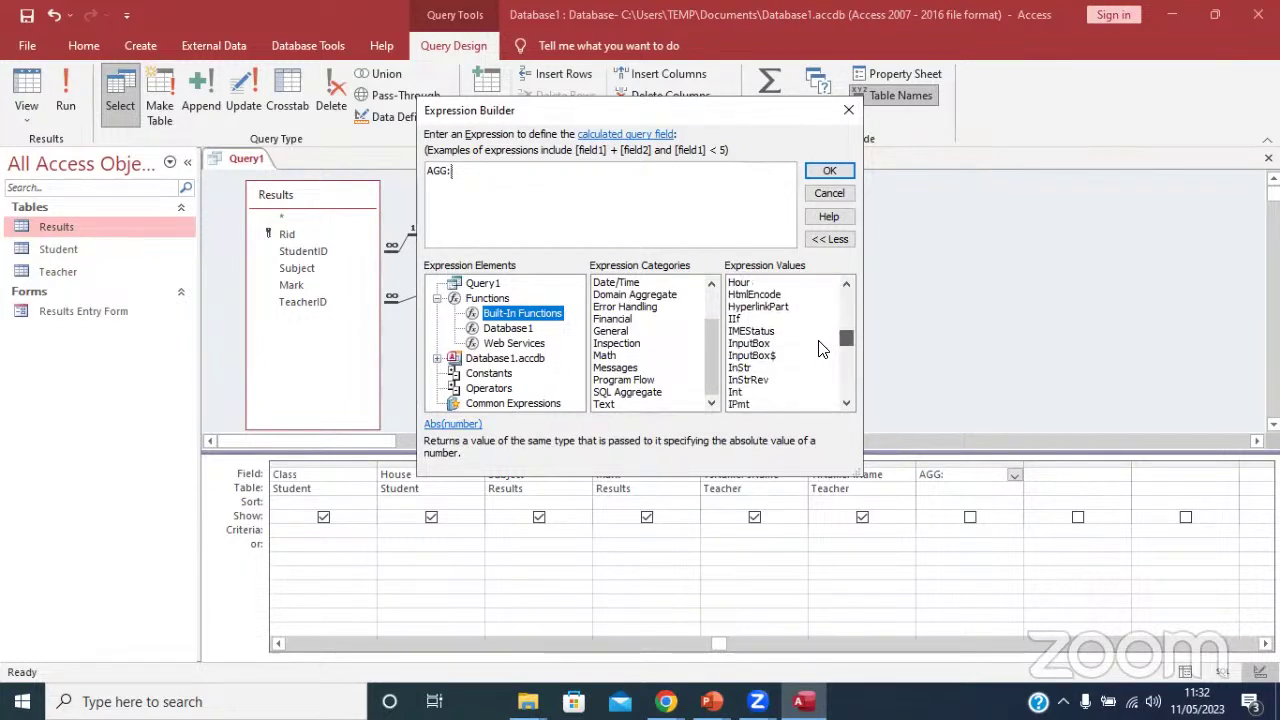
{"action": "left_click", "coordinate": [775, 318]}
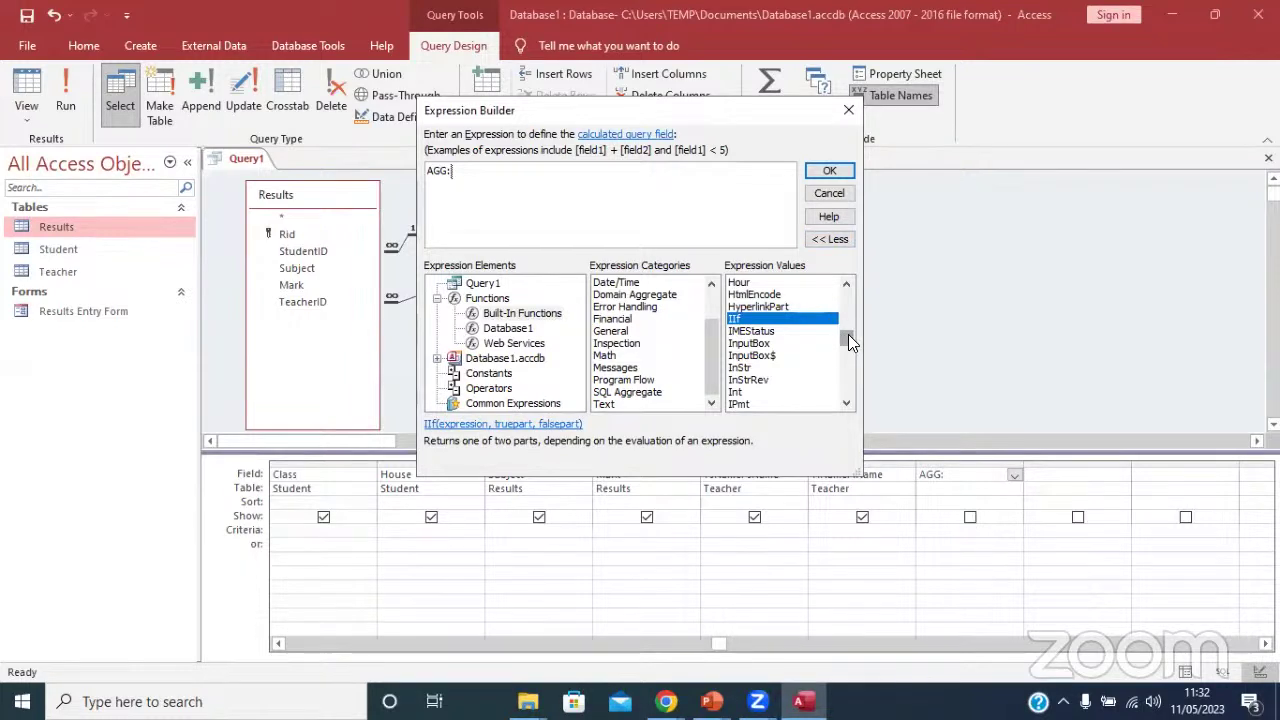
{"action": "double_click", "coordinate": [768, 322]}
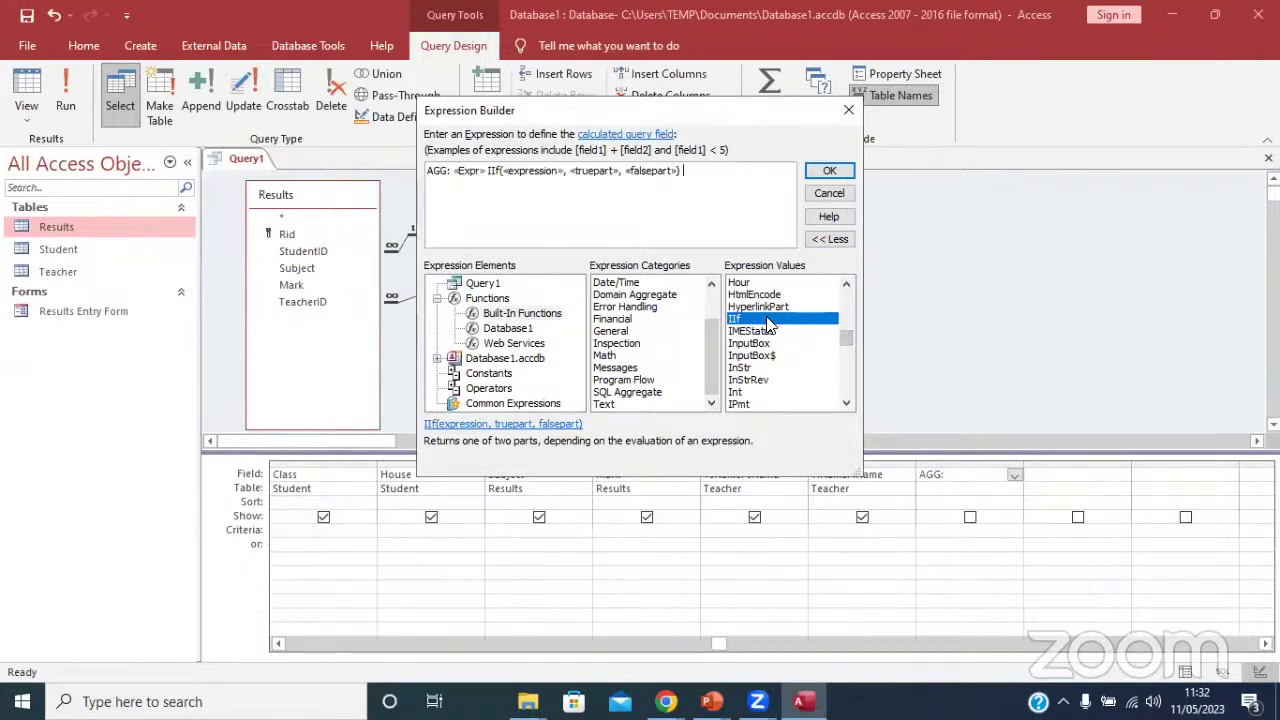
{"action": "left_click", "coordinate": [604, 237]}
{"action": "left_click", "coordinate": [537, 176]}
{"action": "left_click_drag", "start_coordinate": [585, 111], "coordinate": [487, 93]}
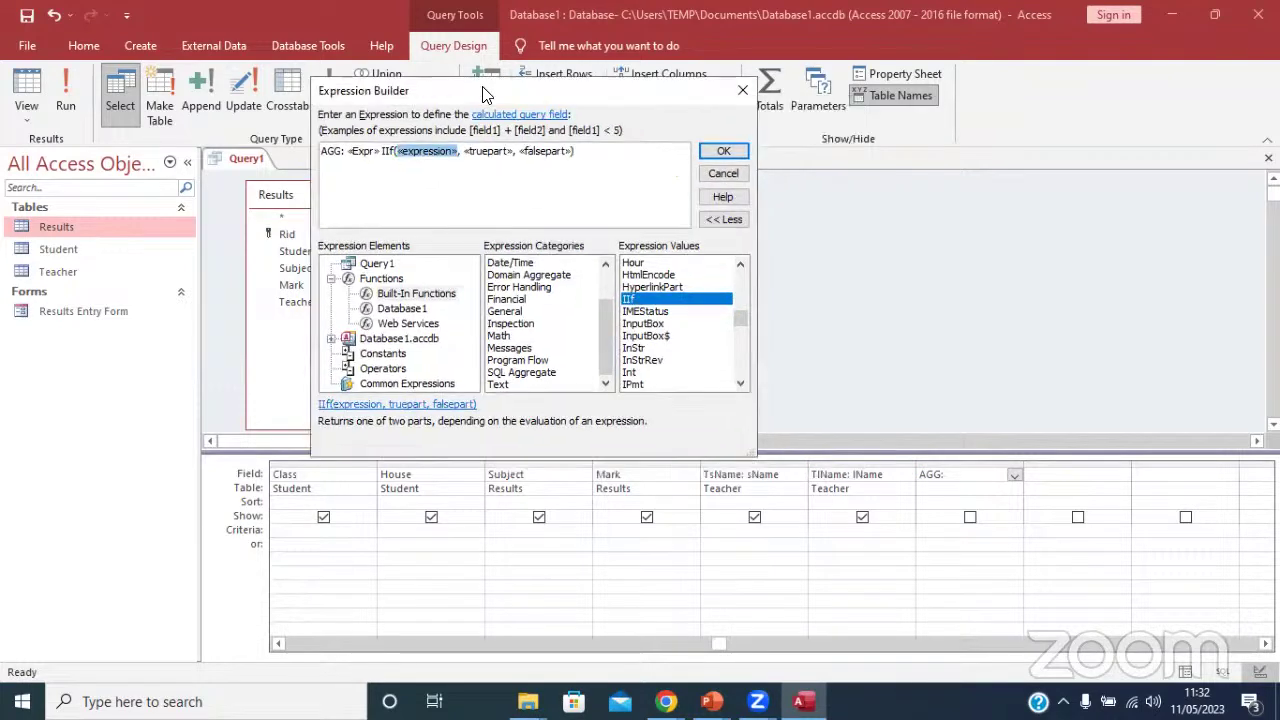
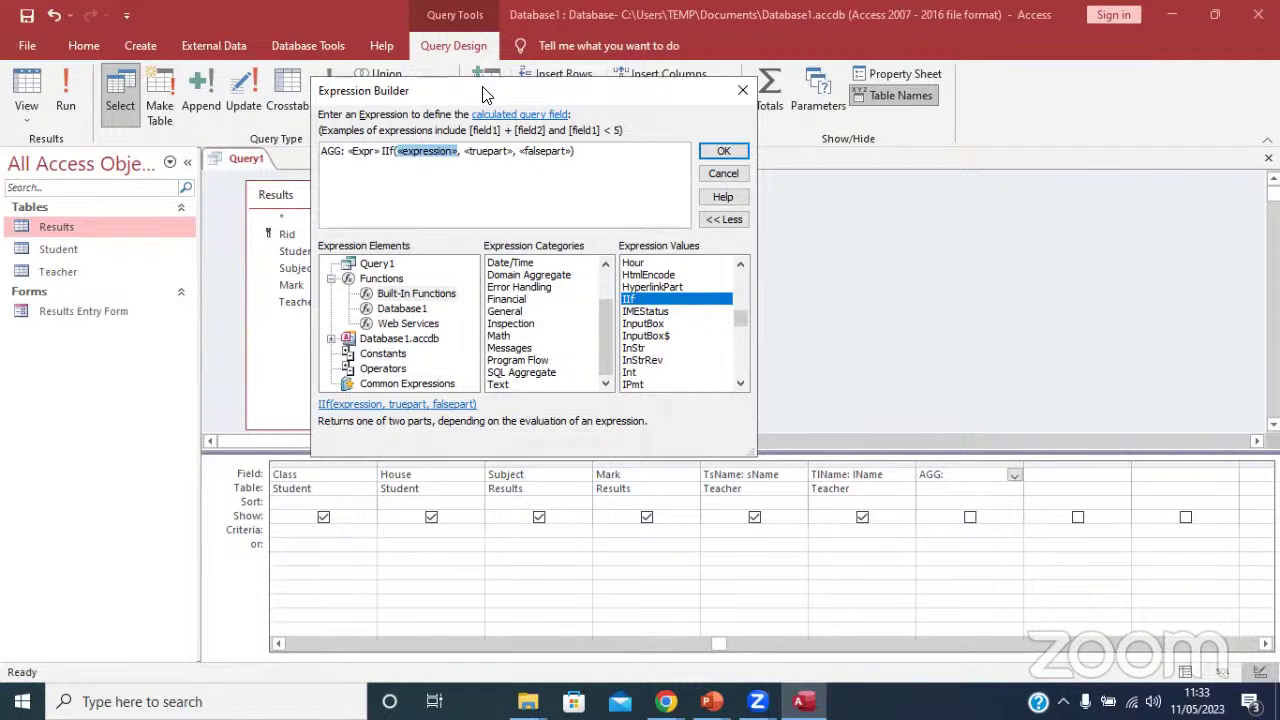
Fill the IIf as [Mark]>70, "Passed", "Failed" and rename the AGG column to Remark.
{"action": "type", "text": "["}
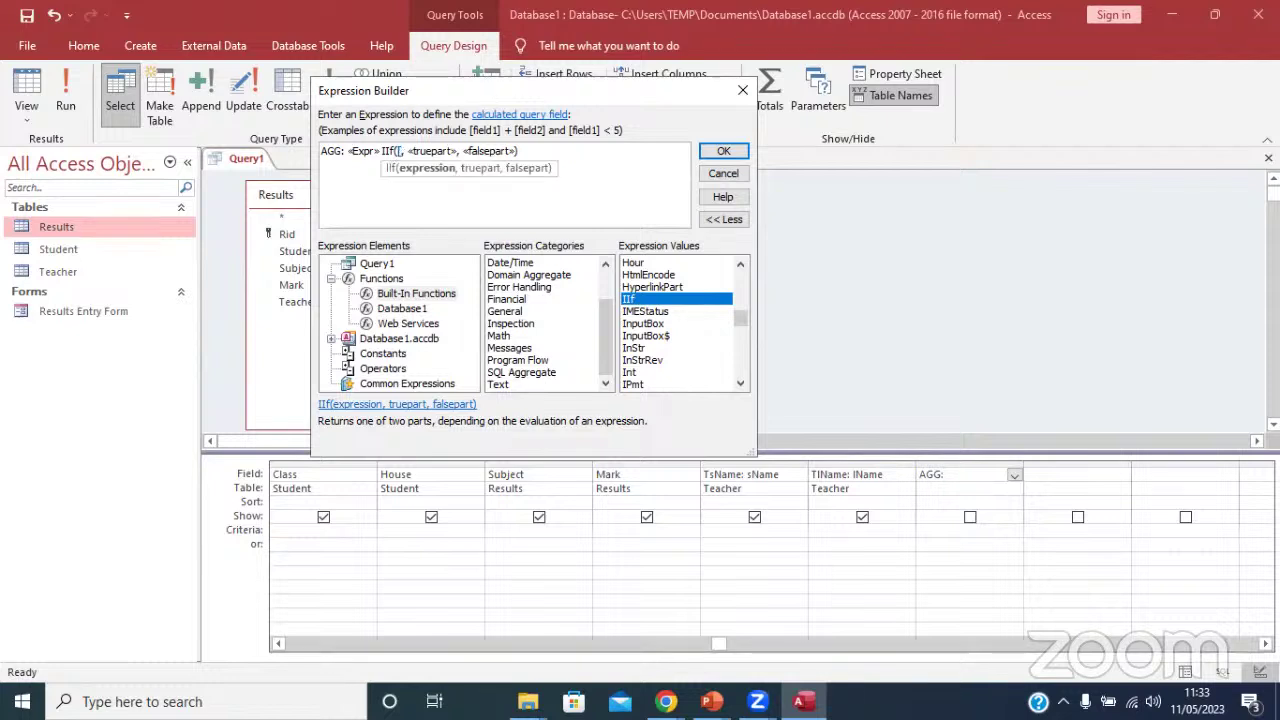
{"action": "type", "text": "Ma"}
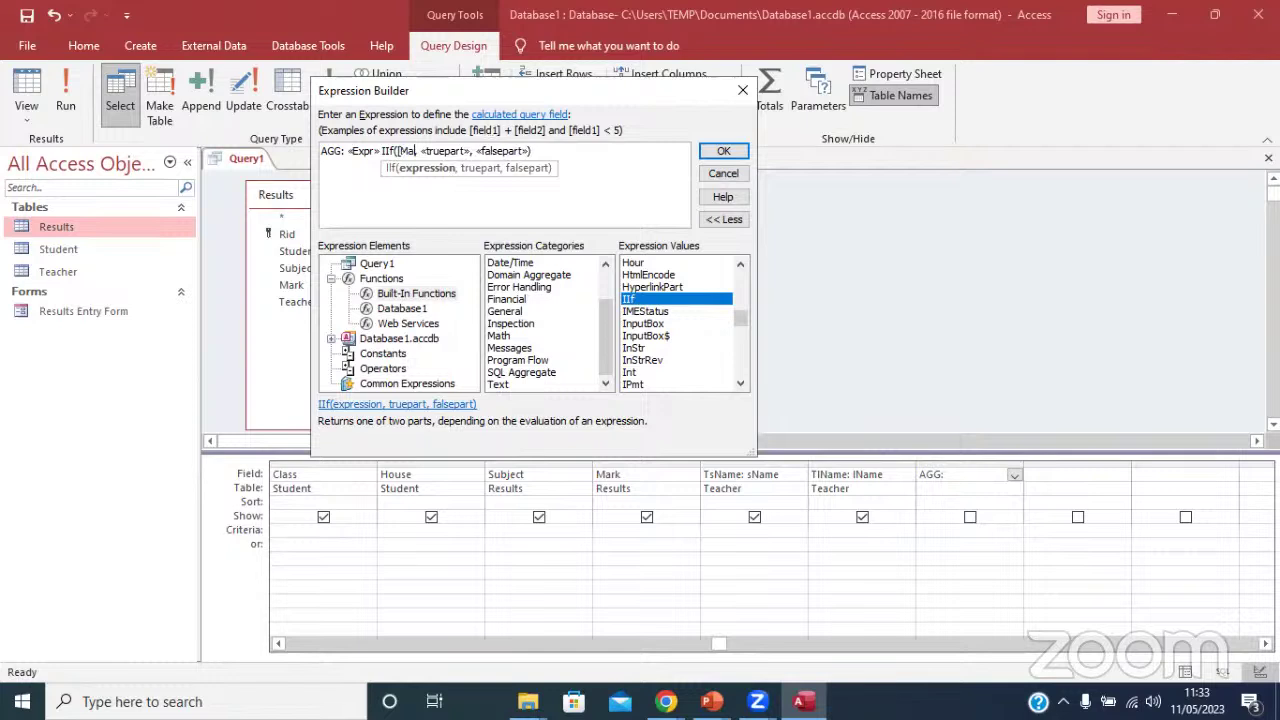
{"action": "type", "text": "rk]"}
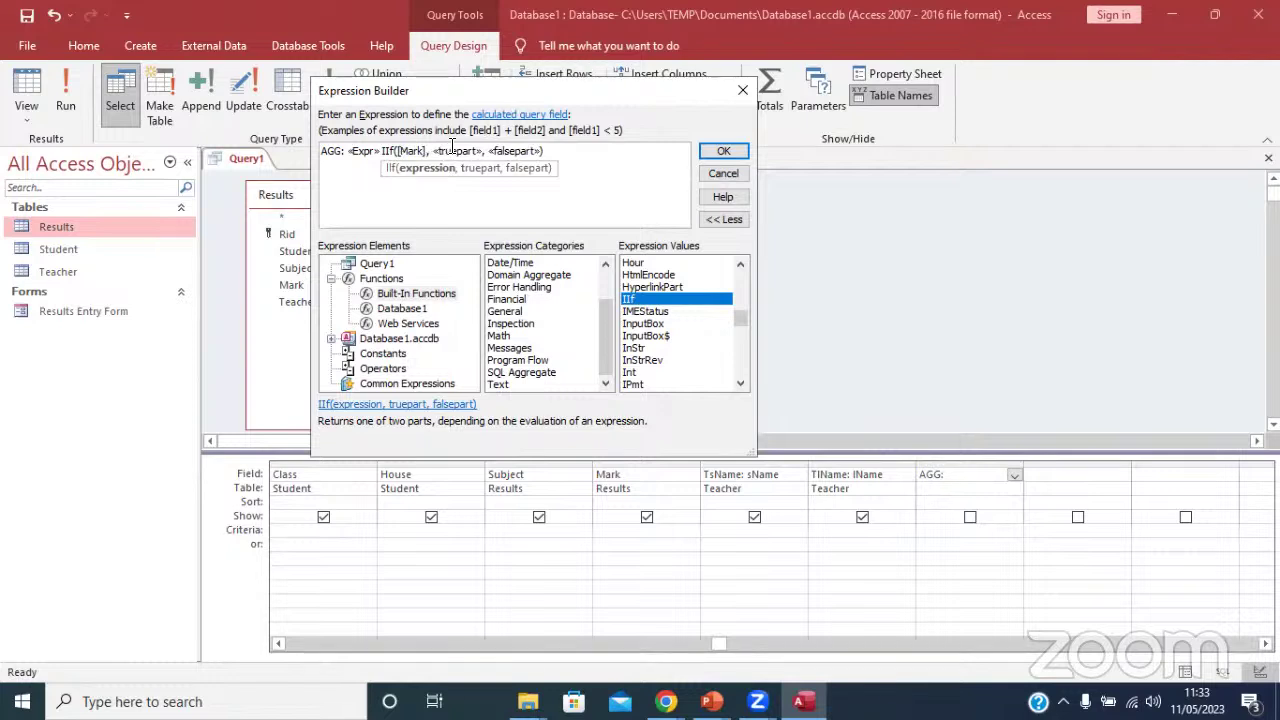
{"action": "type", "text": " >"}
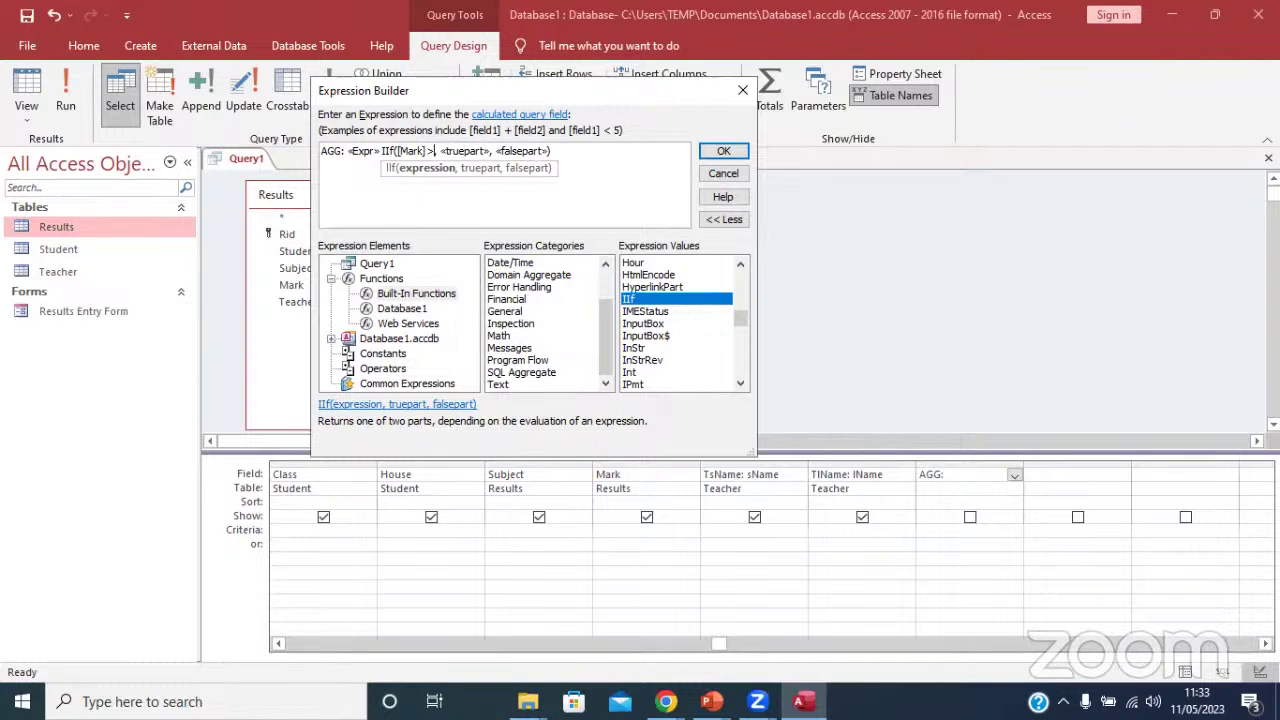
{"action": "type", "text": "70"}
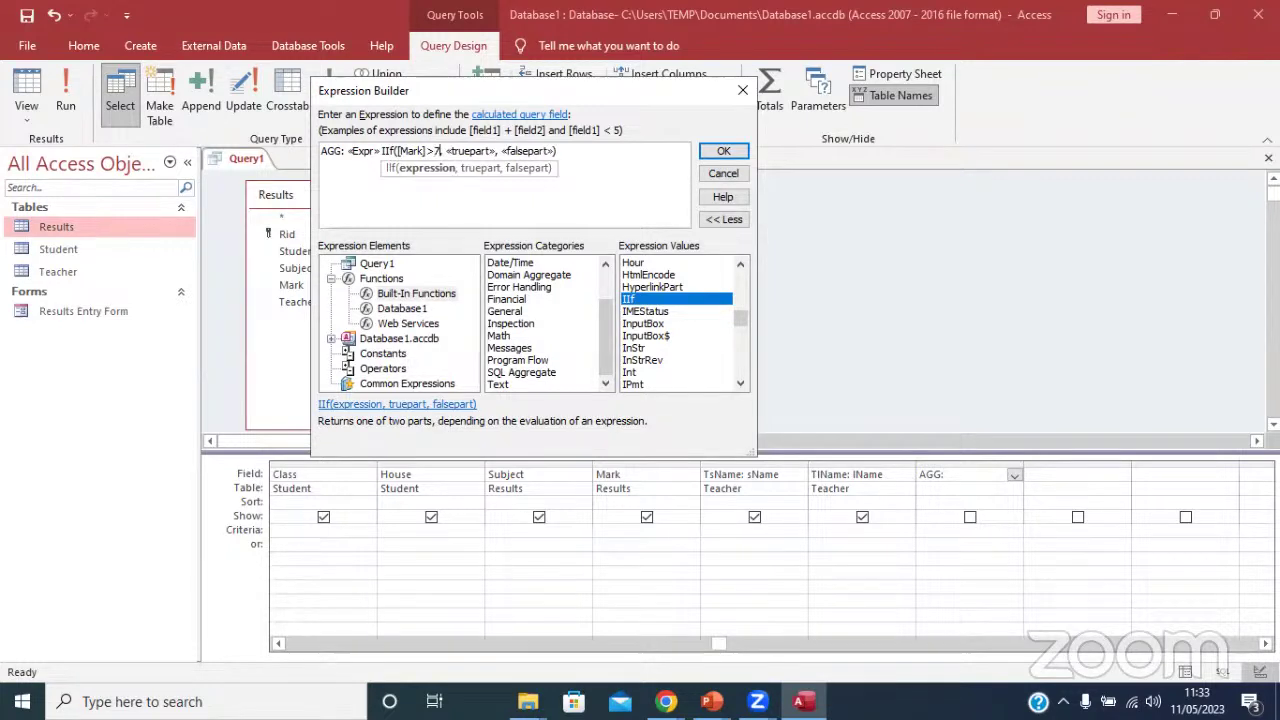
{"action": "left_click", "coordinate": [479, 151]}
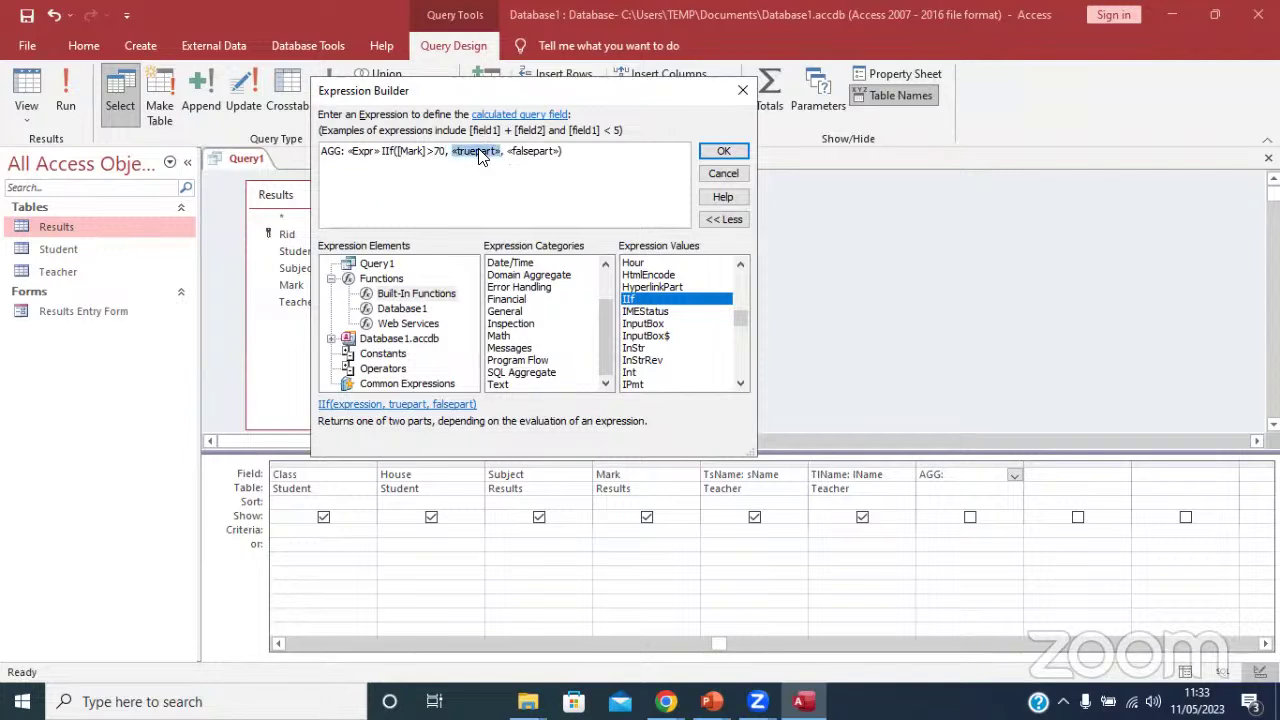
{"action": "type", "text": "\""}
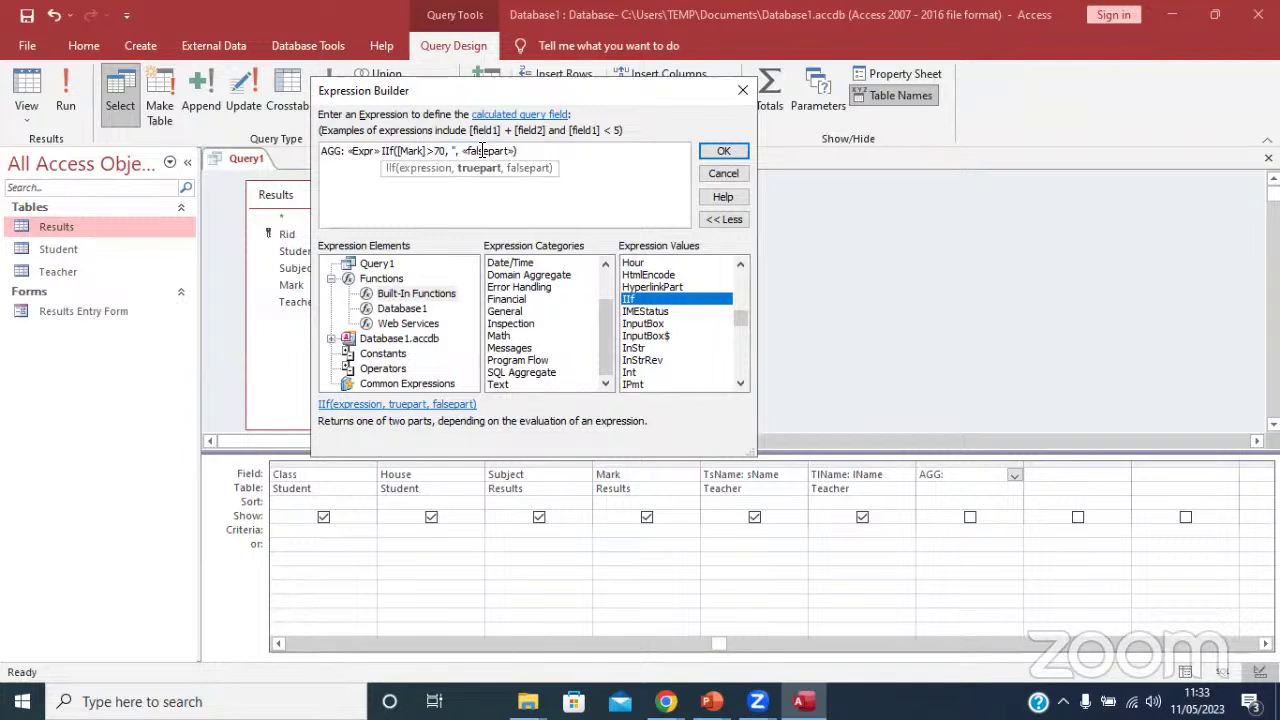
{"action": "type", "text": "Passed"}
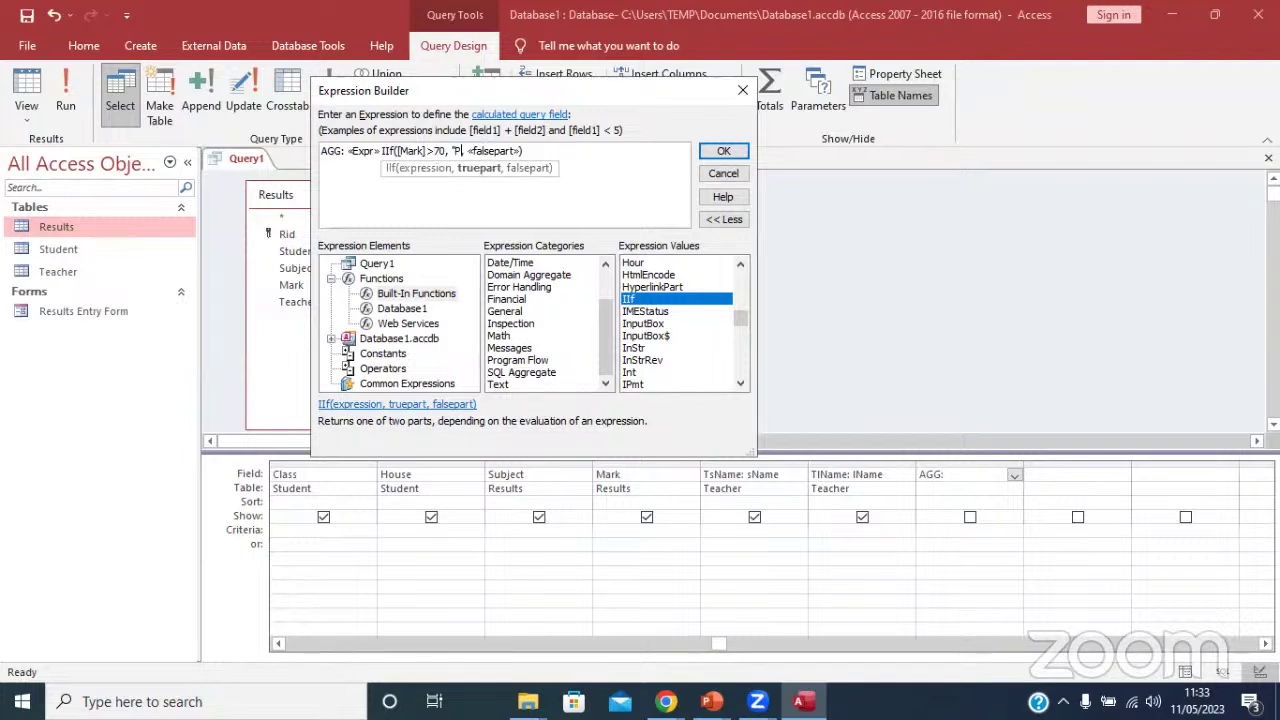
{"action": "type", "text": "\""}
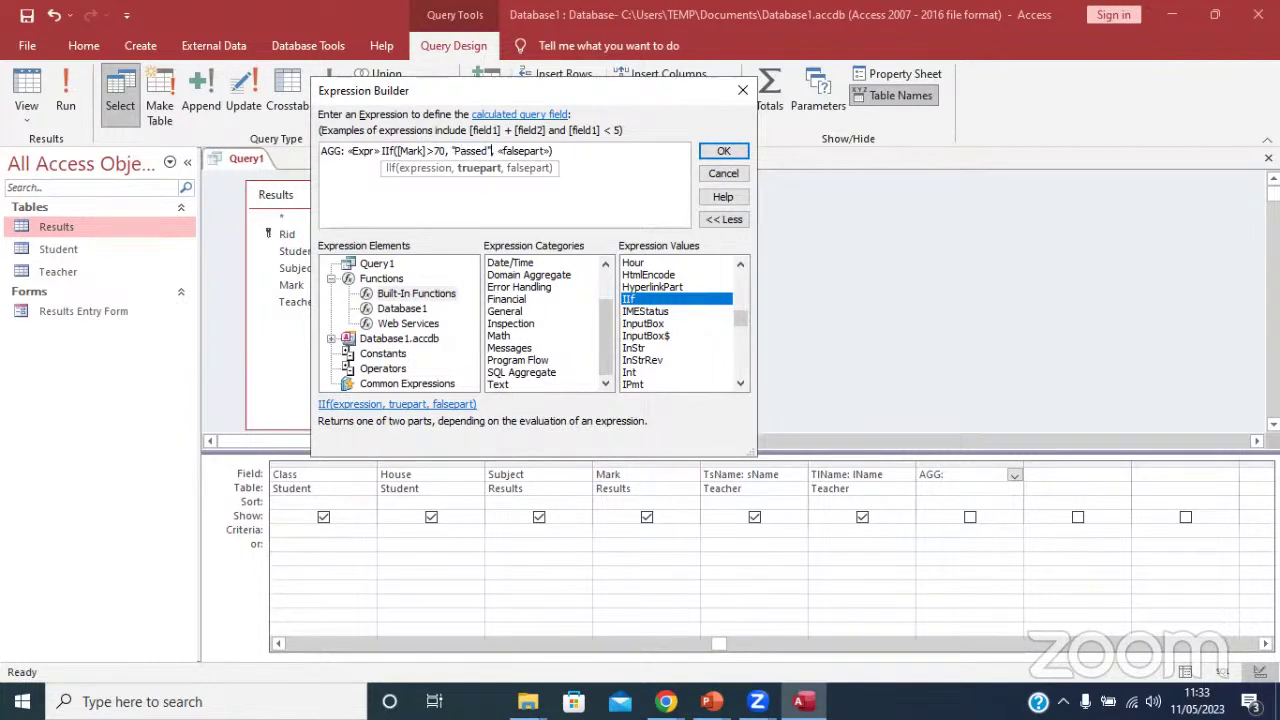
{"action": "left_click", "coordinate": [527, 150]}
{"action": "type", "text": "\"Failed\""}
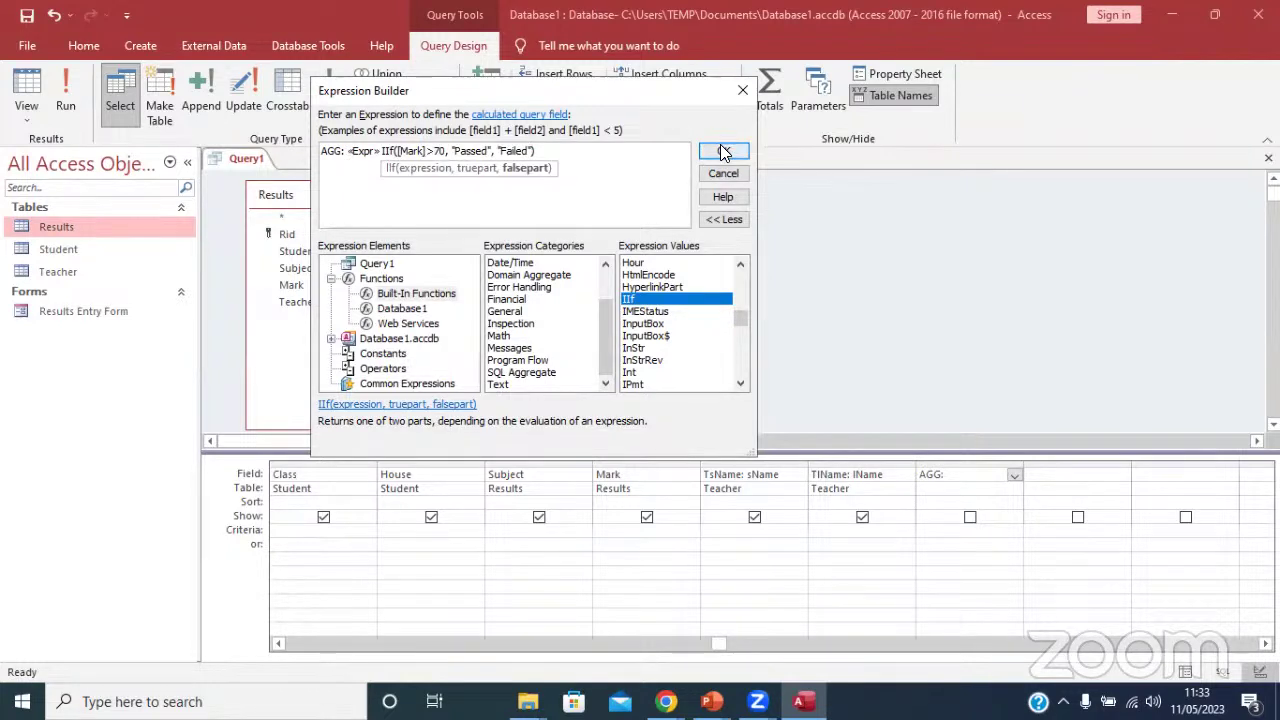
{"action": "left_click_drag", "start_coordinate": [321, 151], "coordinate": [343, 151]}
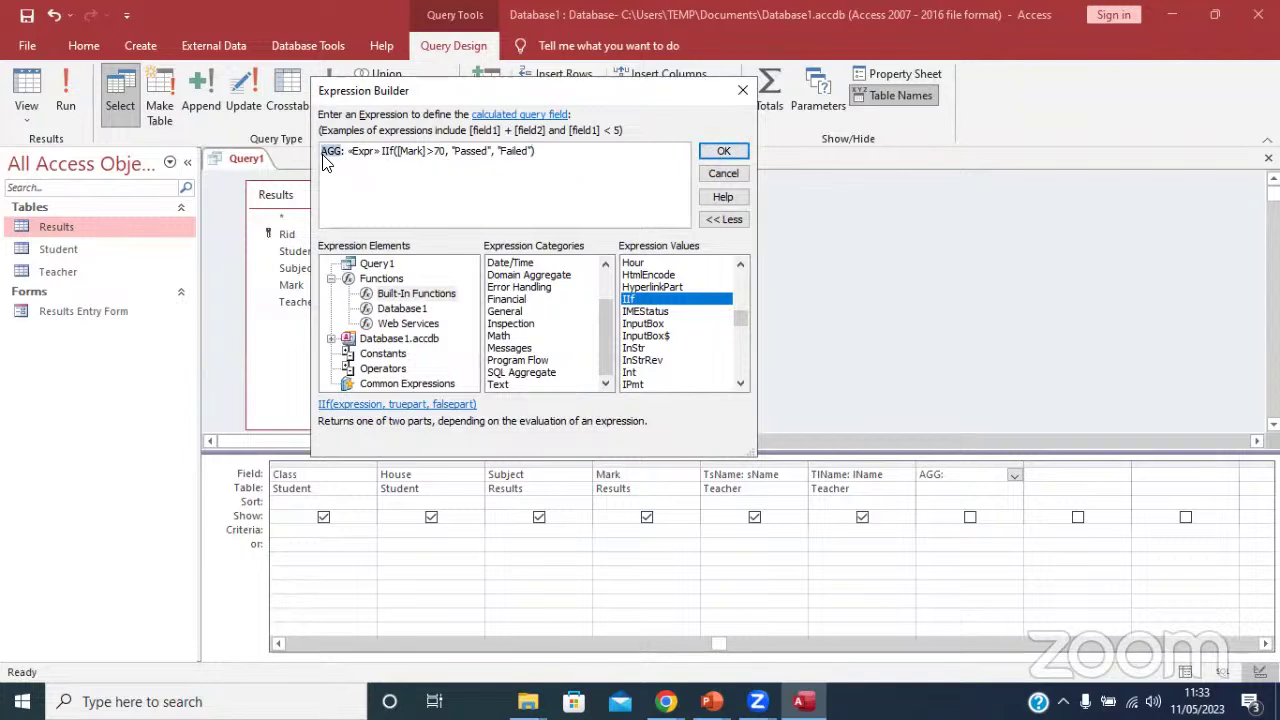
{"action": "type", "text": "Remark"}
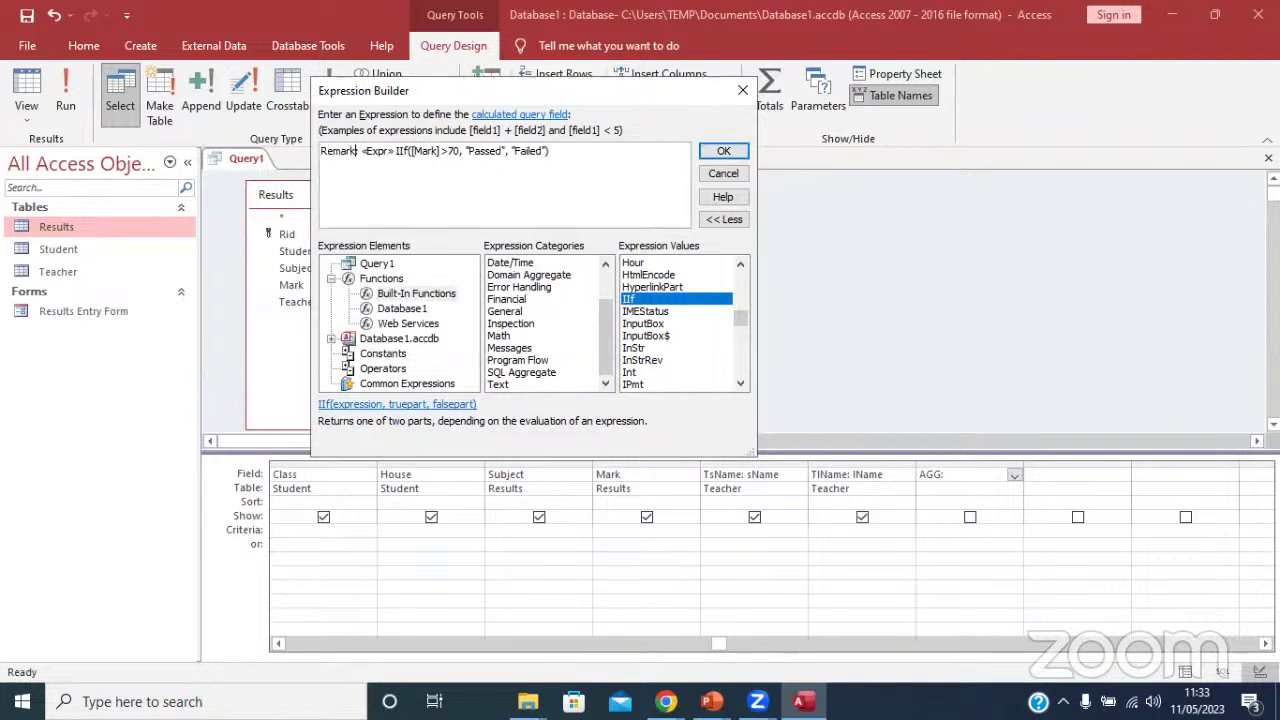
{"action": "left_click", "coordinate": [723, 151]}
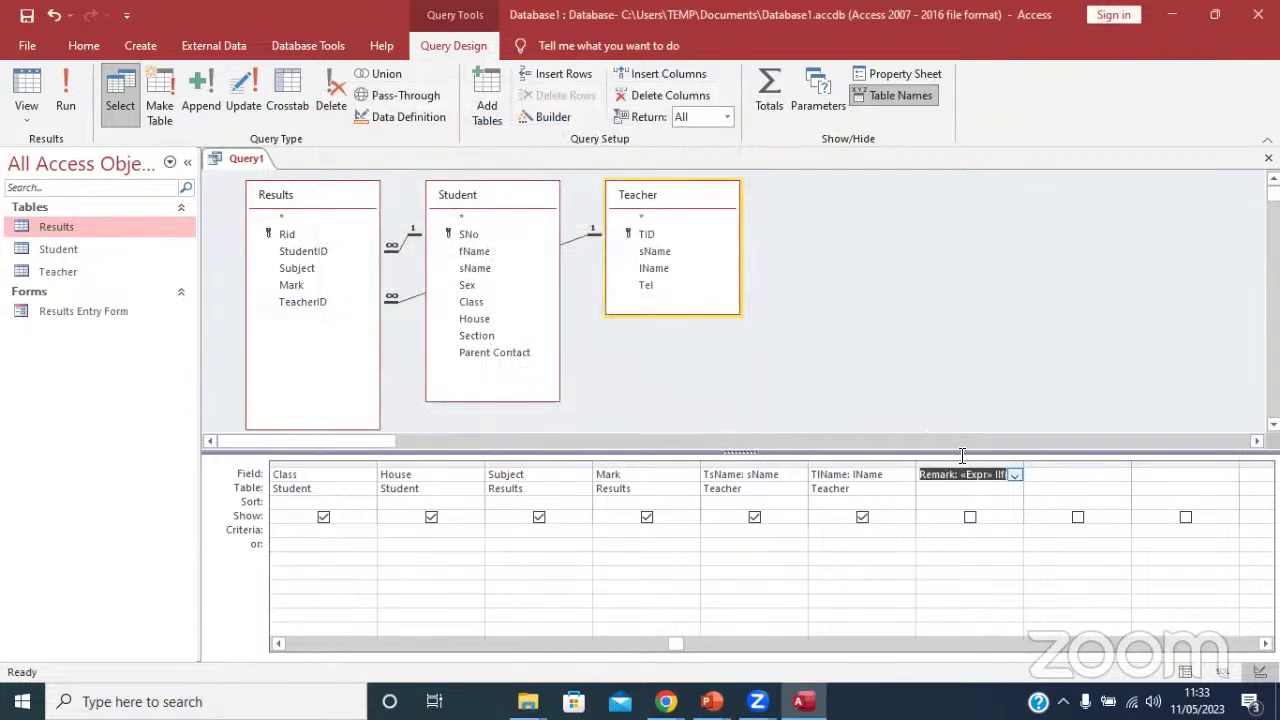
Dismiss the invalid syntax error and open the Remark expression in the Zoom box.
{"action": "left_click", "coordinate": [985, 531]}
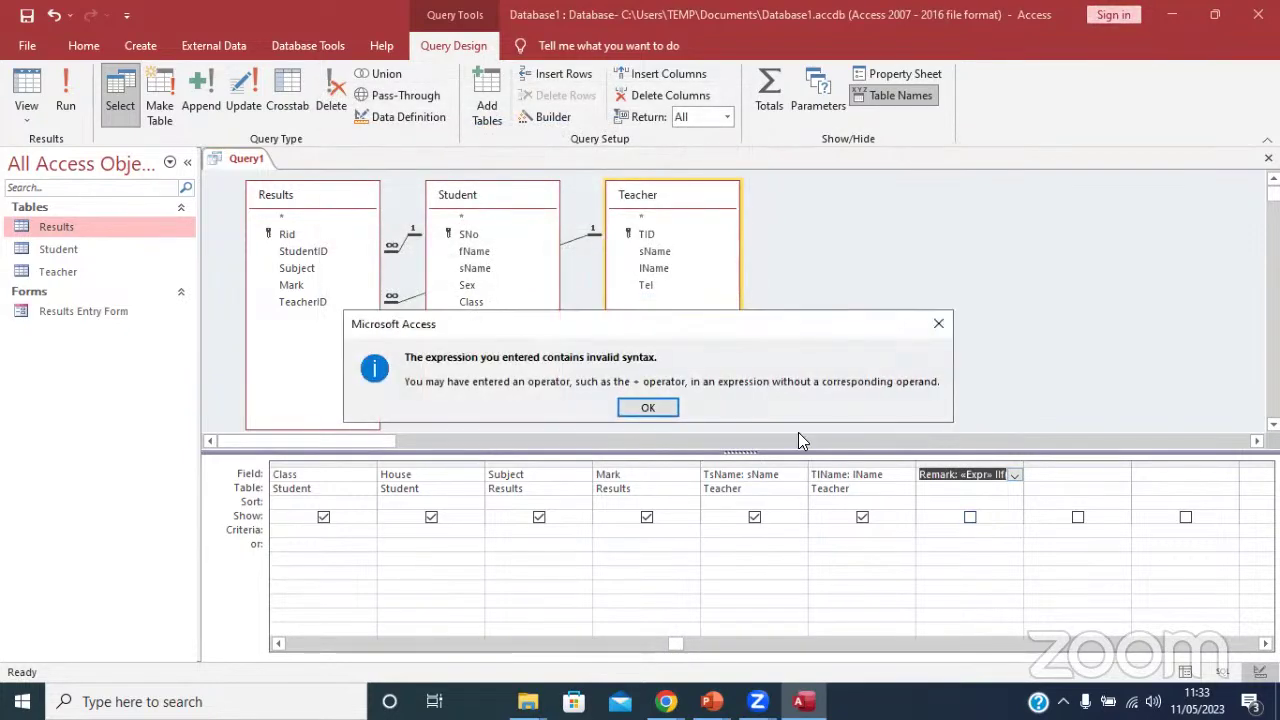
{"action": "left_click", "coordinate": [645, 403]}
{"action": "right_click", "coordinate": [964, 477]}
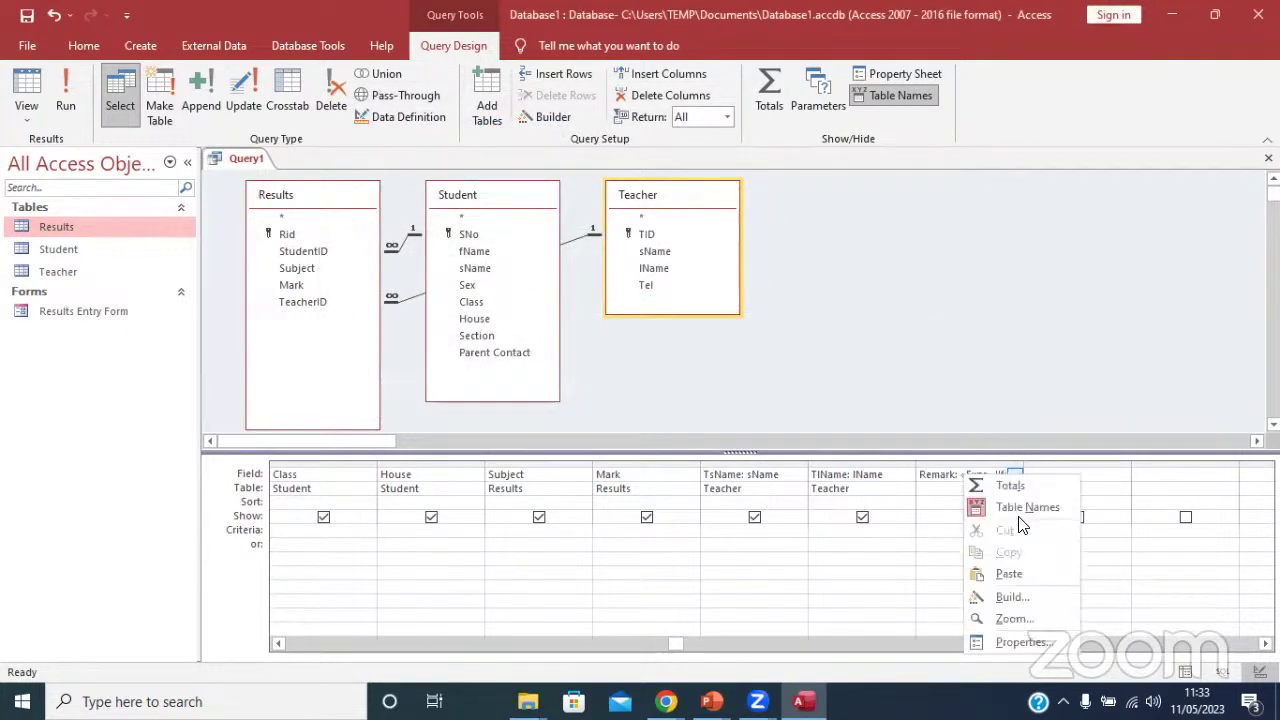
{"action": "left_click", "coordinate": [1014, 618]}
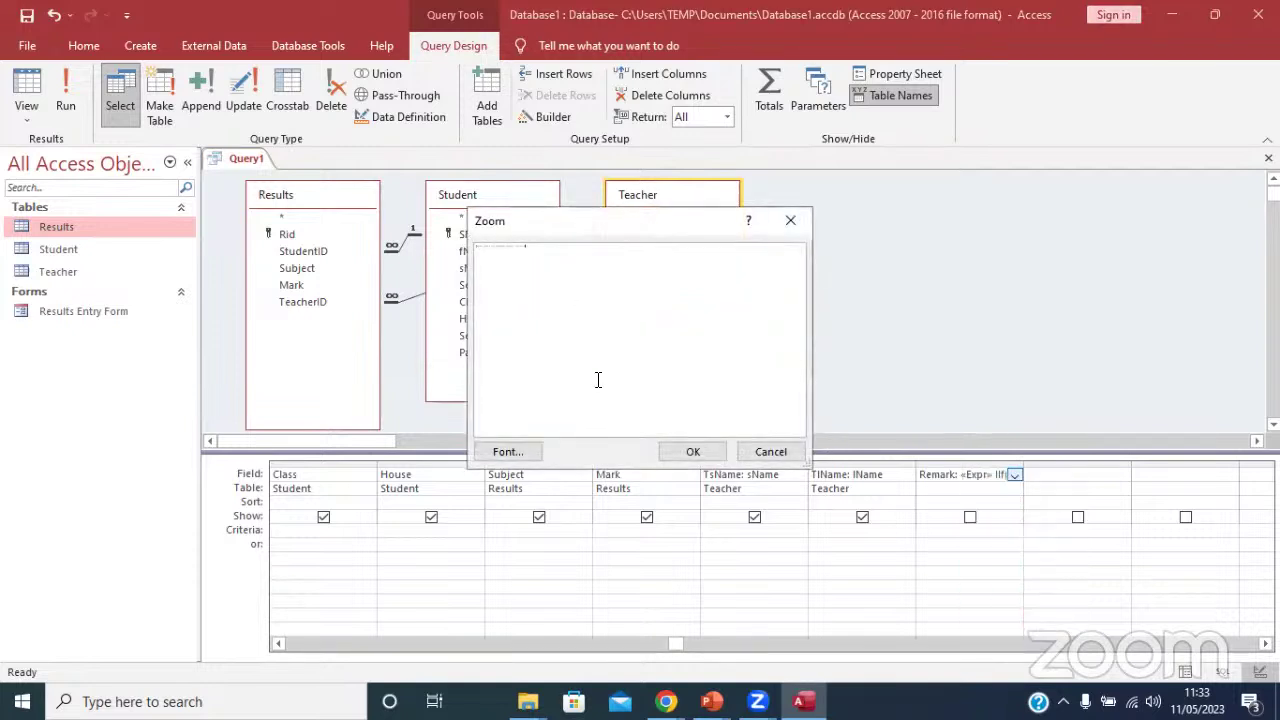
Set the Zoom box font size to 24.
{"action": "left_click", "coordinate": [523, 455]}
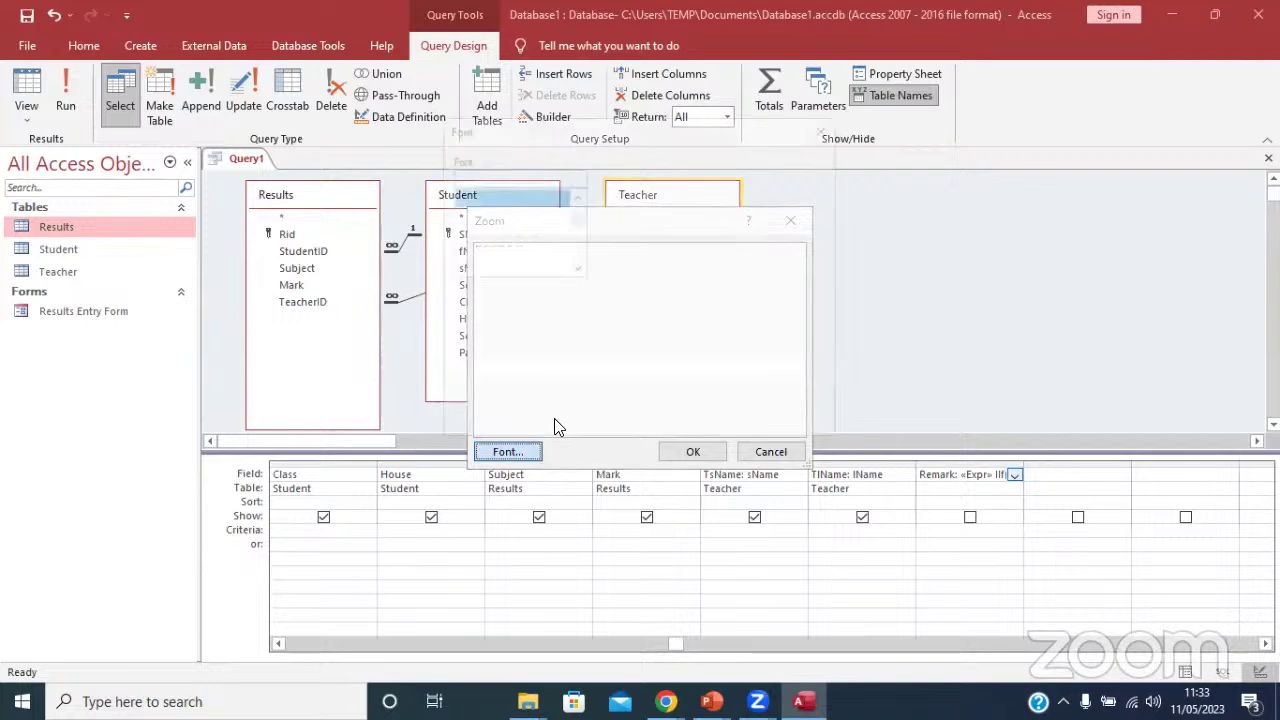
{"action": "left_click", "coordinate": [714, 266]}
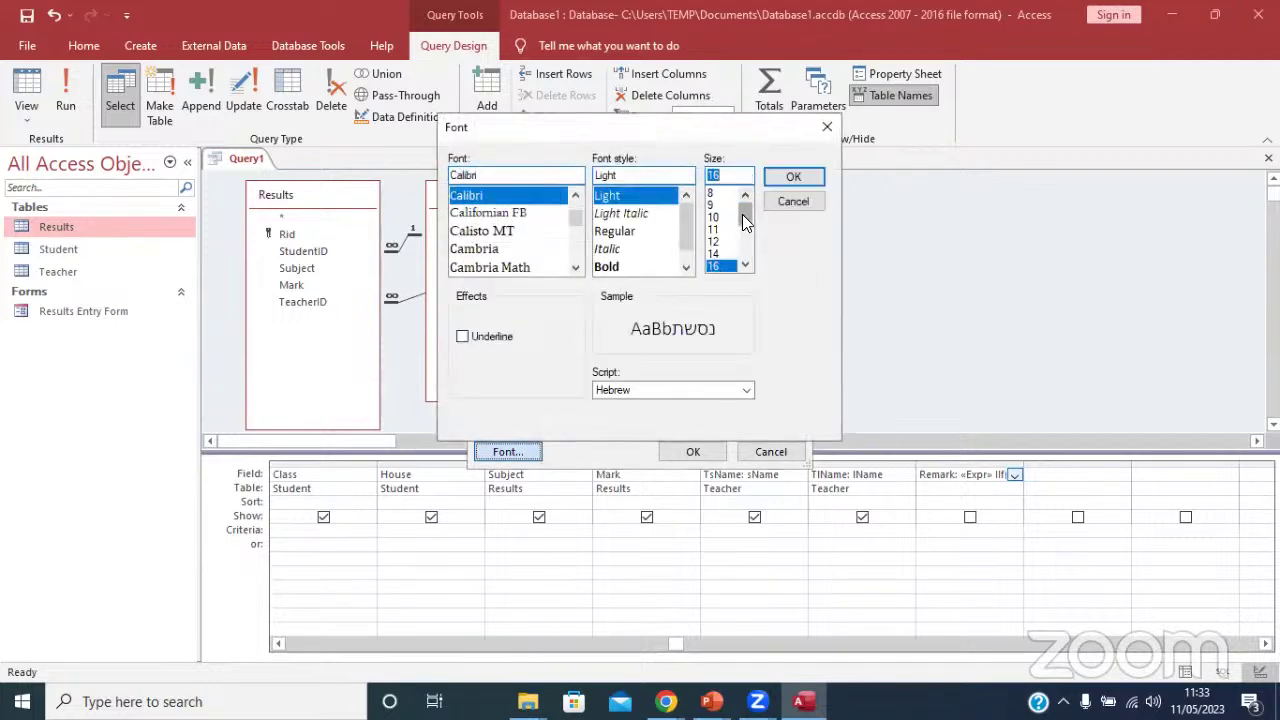
{"action": "left_click_drag", "start_coordinate": [745, 210], "coordinate": [742, 242]}
{"action": "left_click", "coordinate": [714, 241]}
{"action": "left_click", "coordinate": [785, 176]}
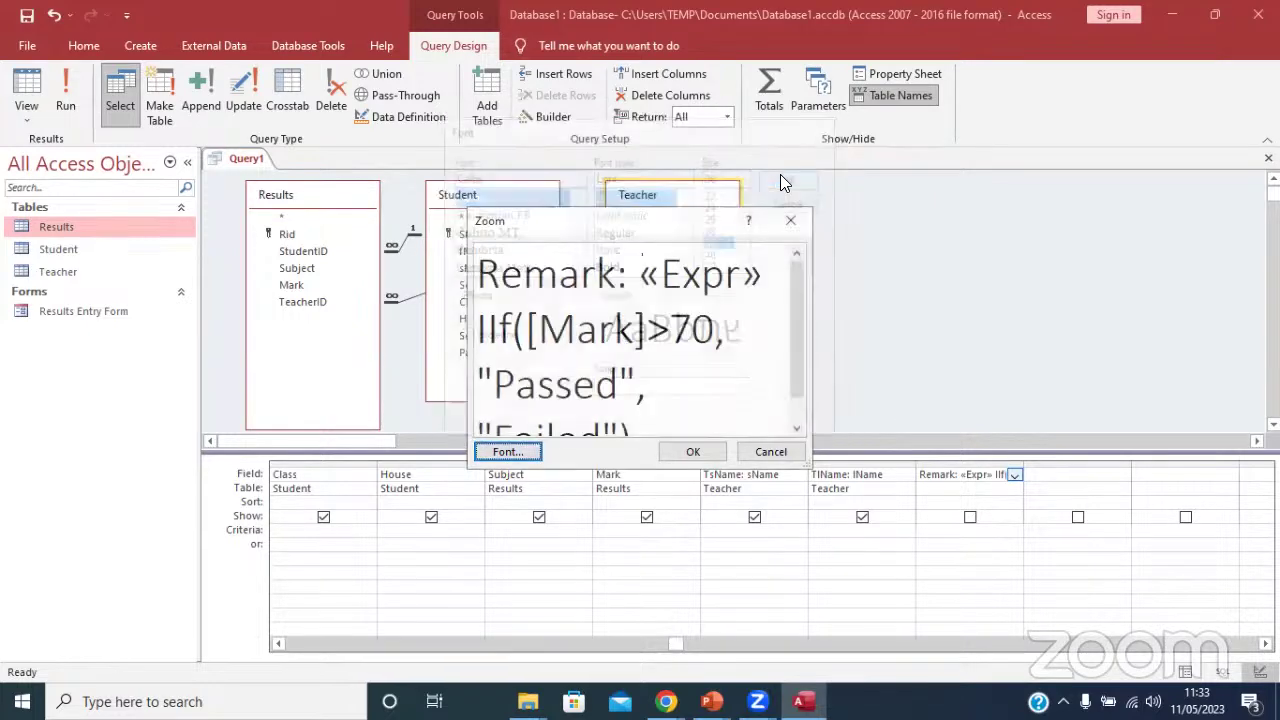
{"action": "left_click", "coordinate": [502, 451]}
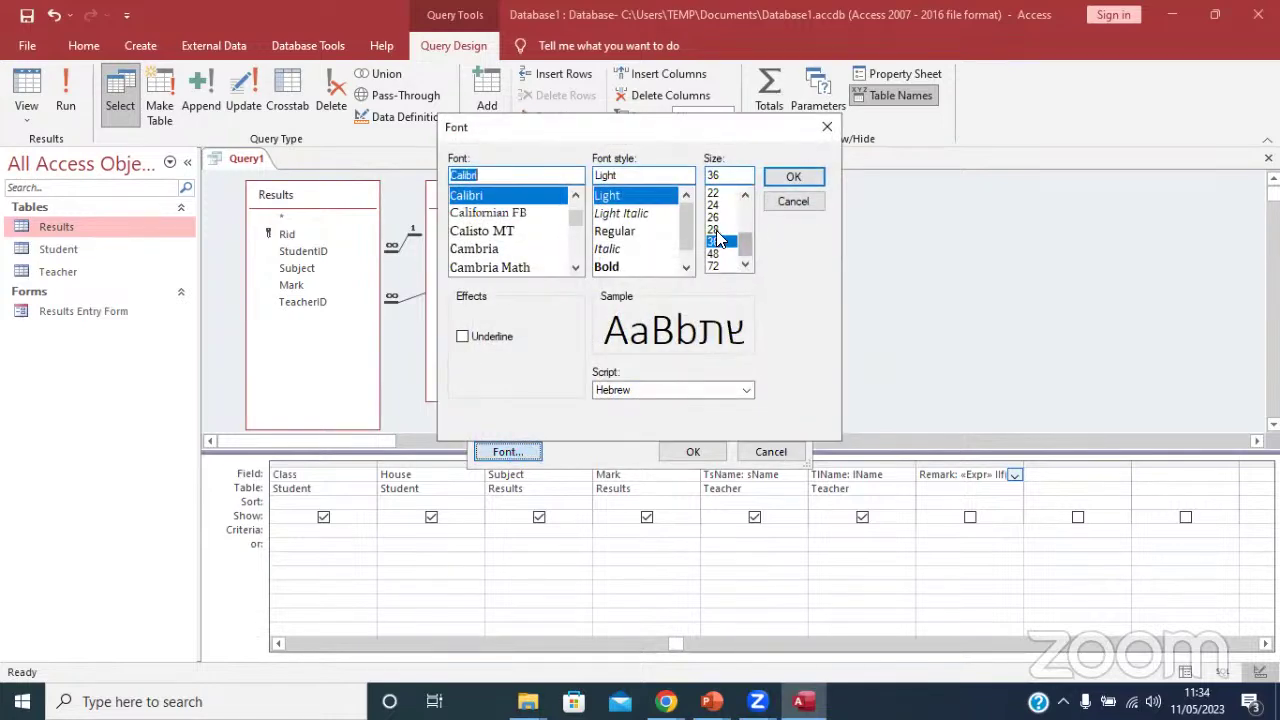
{"action": "left_click", "coordinate": [714, 229]}
{"action": "left_click", "coordinate": [718, 205]}
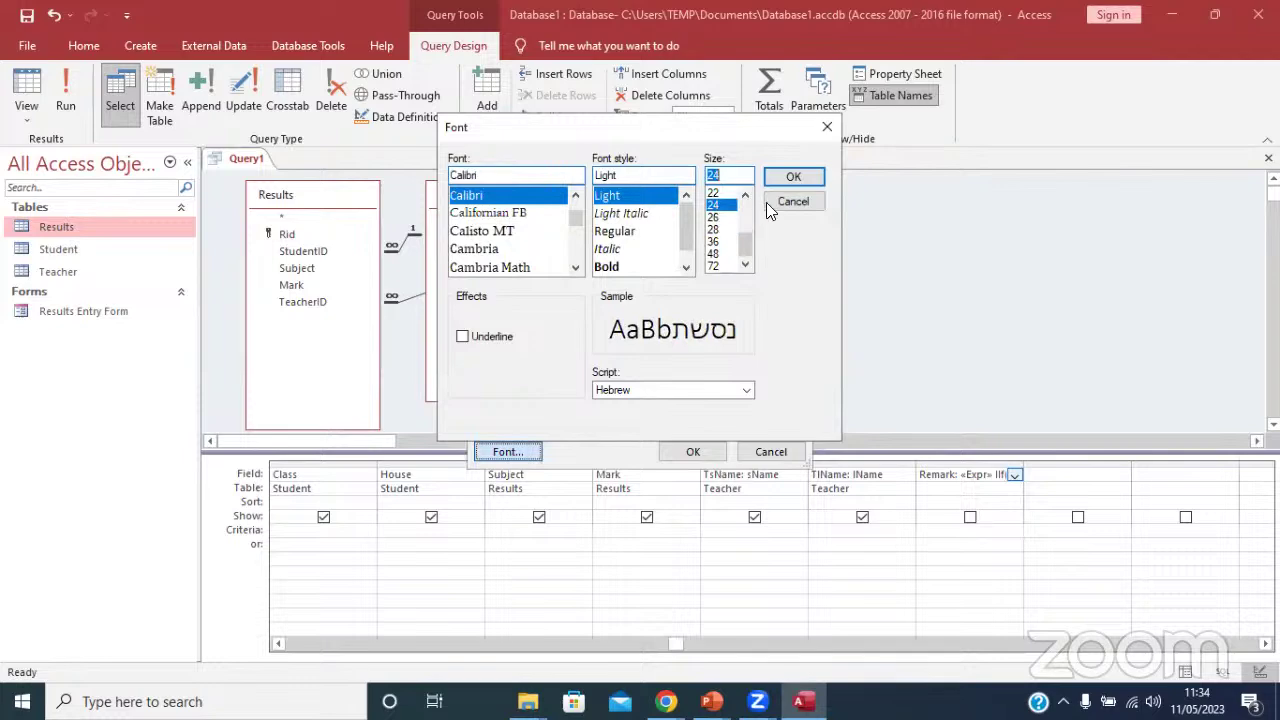
{"action": "left_click", "coordinate": [787, 178]}
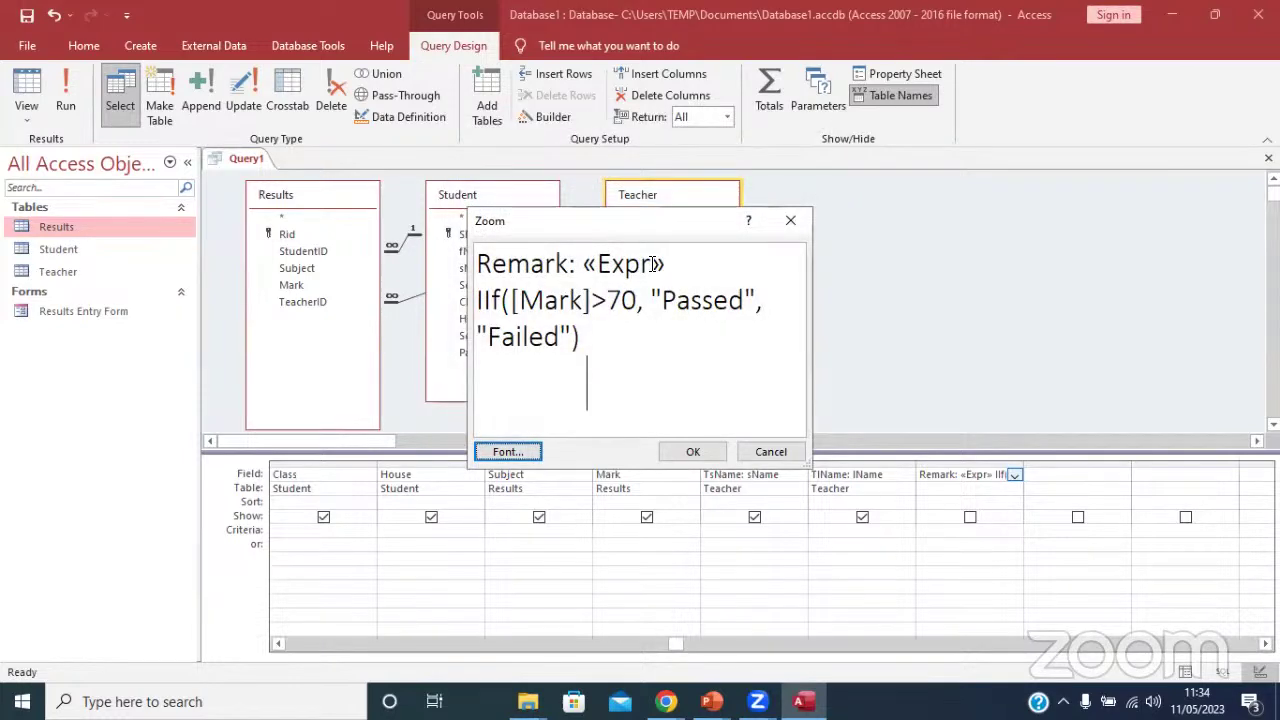
Delete the «Expr» placeholder and the extra space, then run the query.
{"action": "left_click_drag", "start_coordinate": [667, 260], "coordinate": [587, 255]}
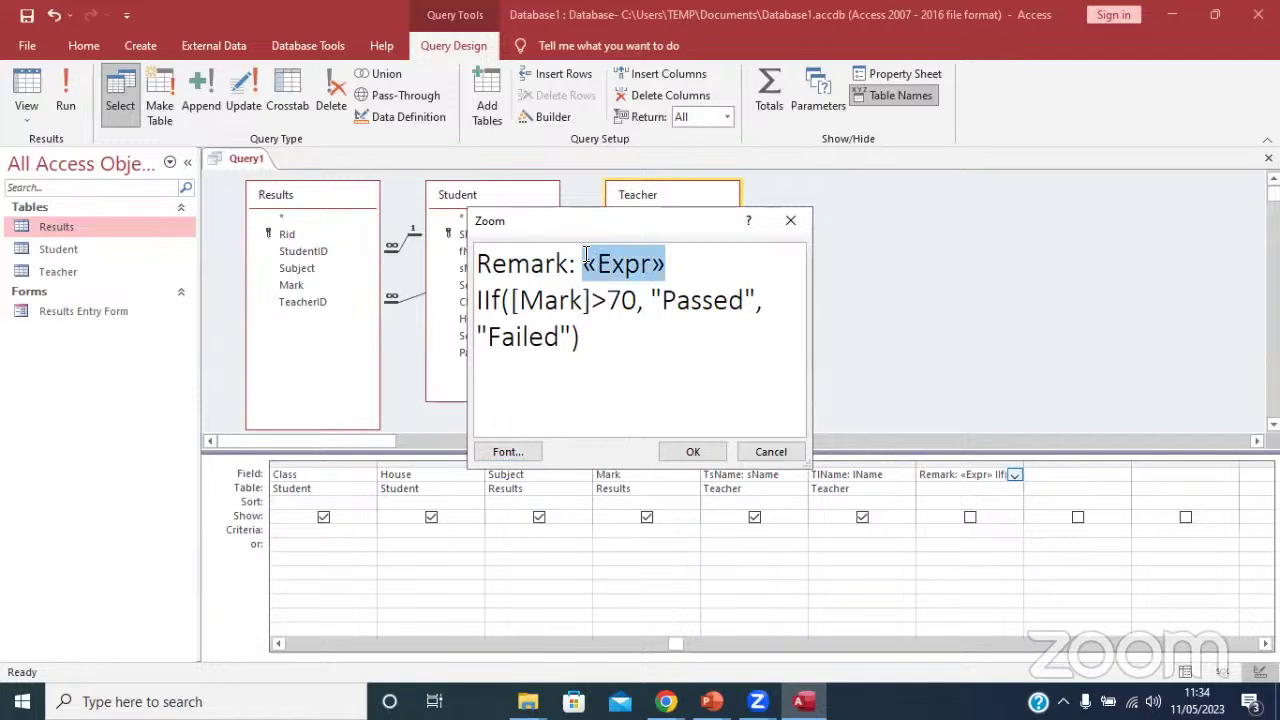
{"action": "key", "text": "Delete"}
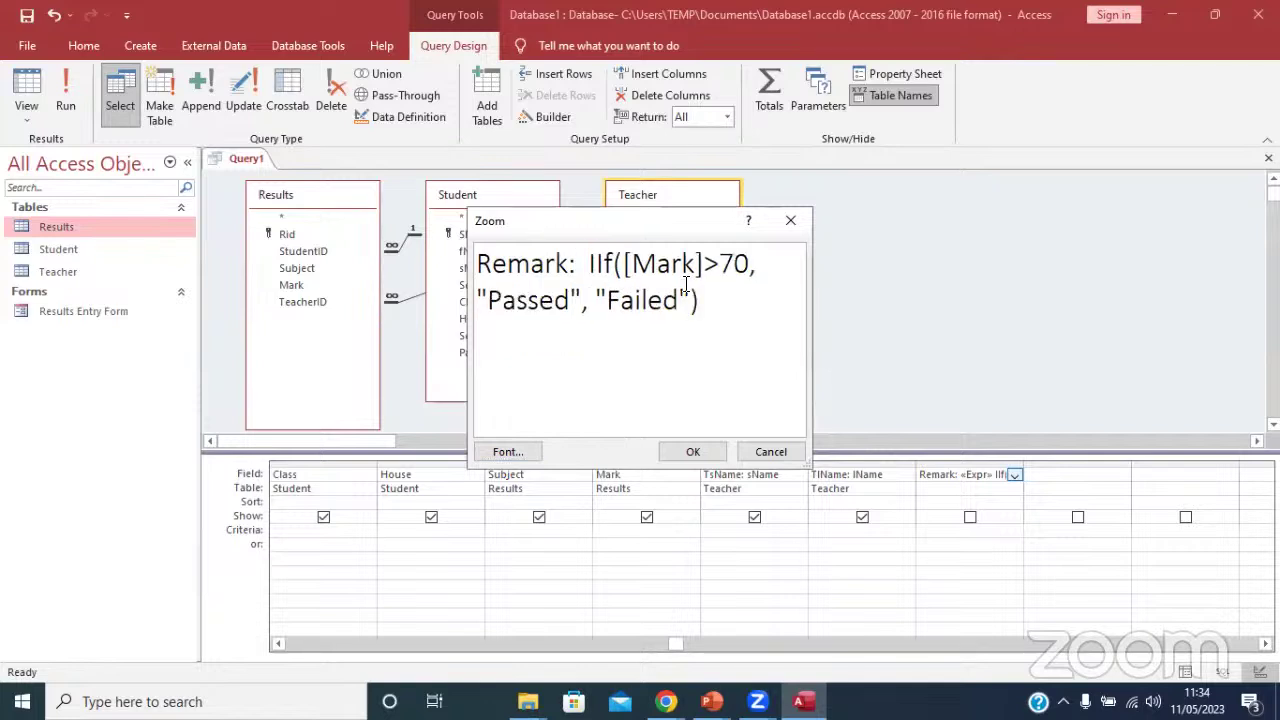
{"action": "key", "text": "Delete"}
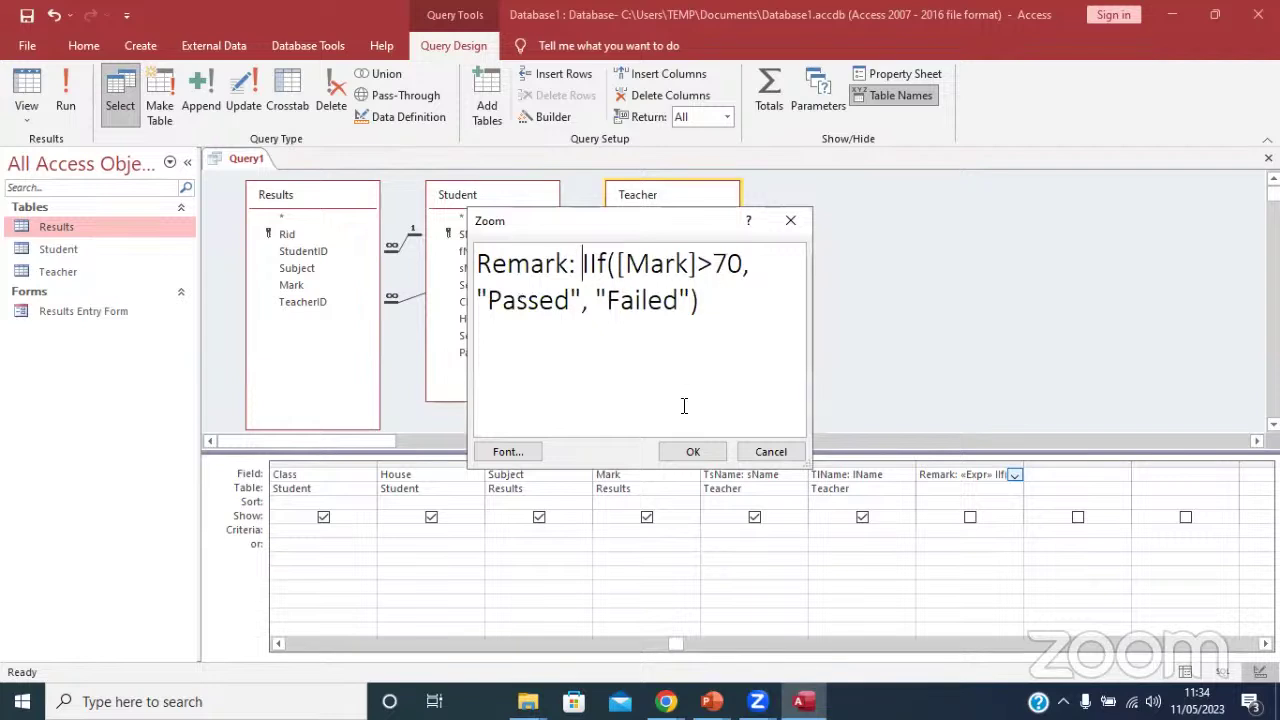
{"action": "left_click", "coordinate": [695, 451]}
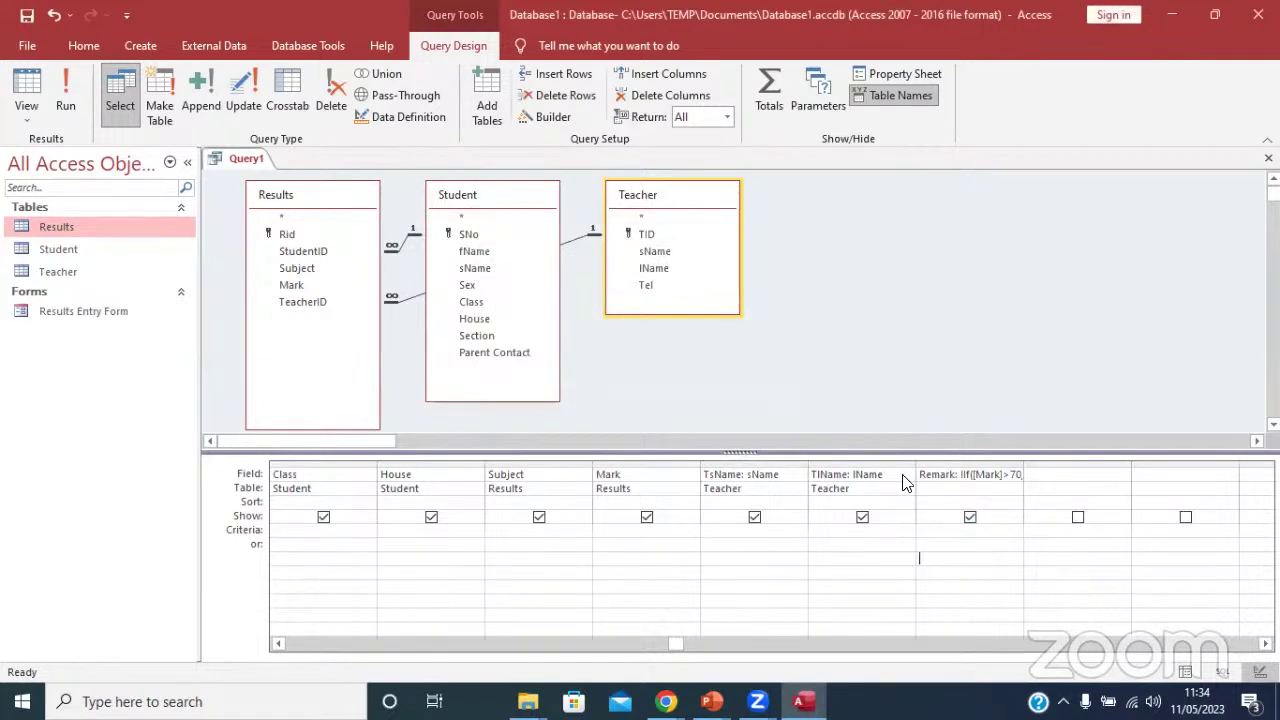
{"action": "left_click", "coordinate": [81, 78]}
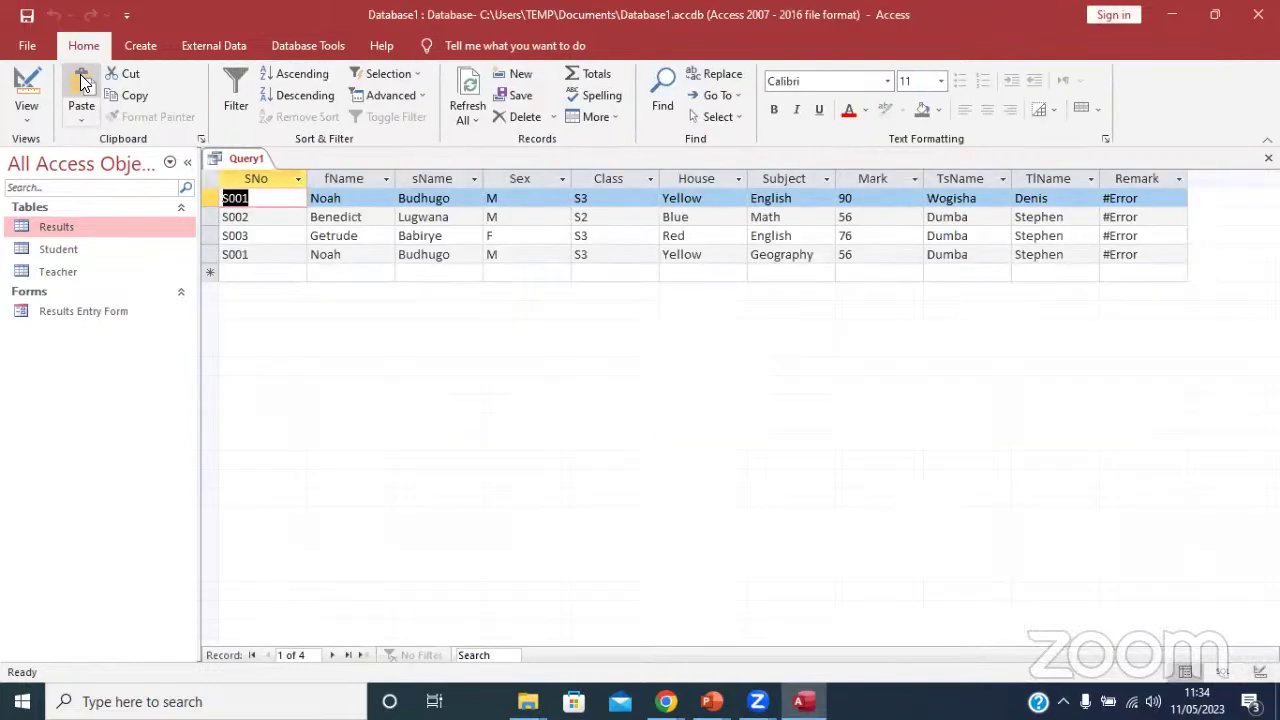
Change IIf to If in the Remark expression, rerun, and dismiss the undefined-function error.
{"action": "left_click", "coordinate": [26, 92]}
{"action": "left_click", "coordinate": [962, 475]}
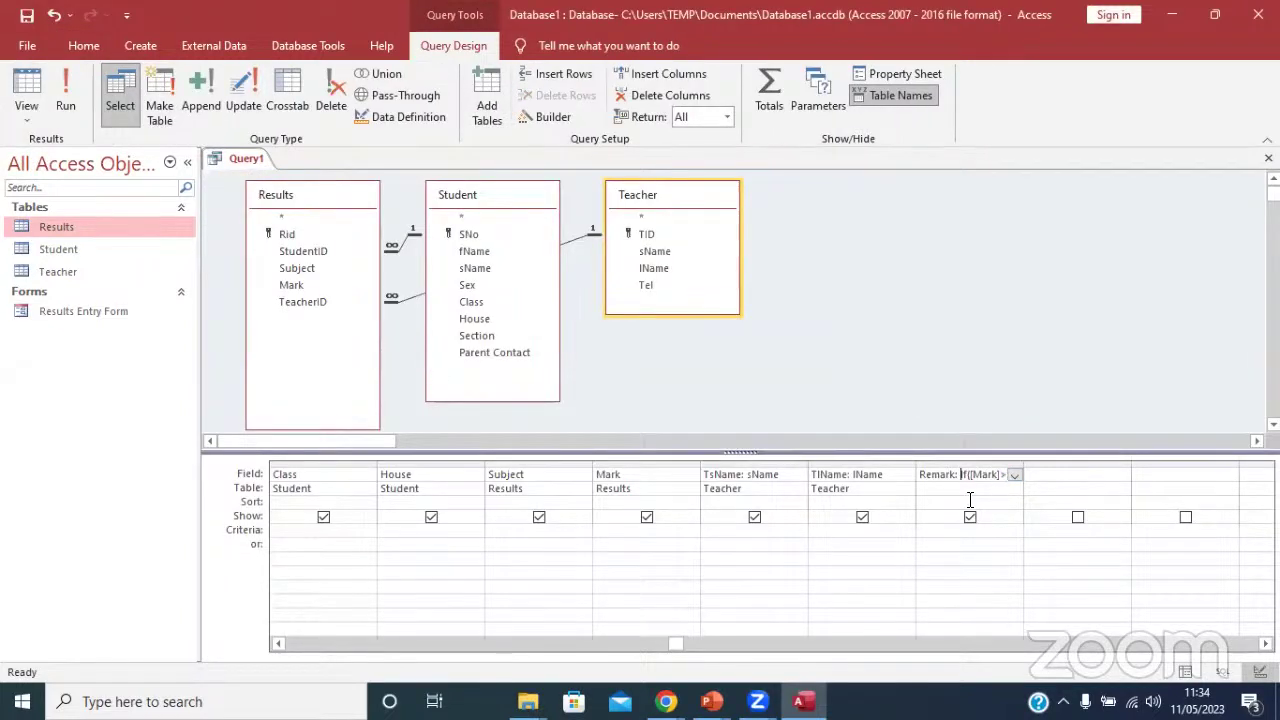
{"action": "left_click", "coordinate": [970, 502]}
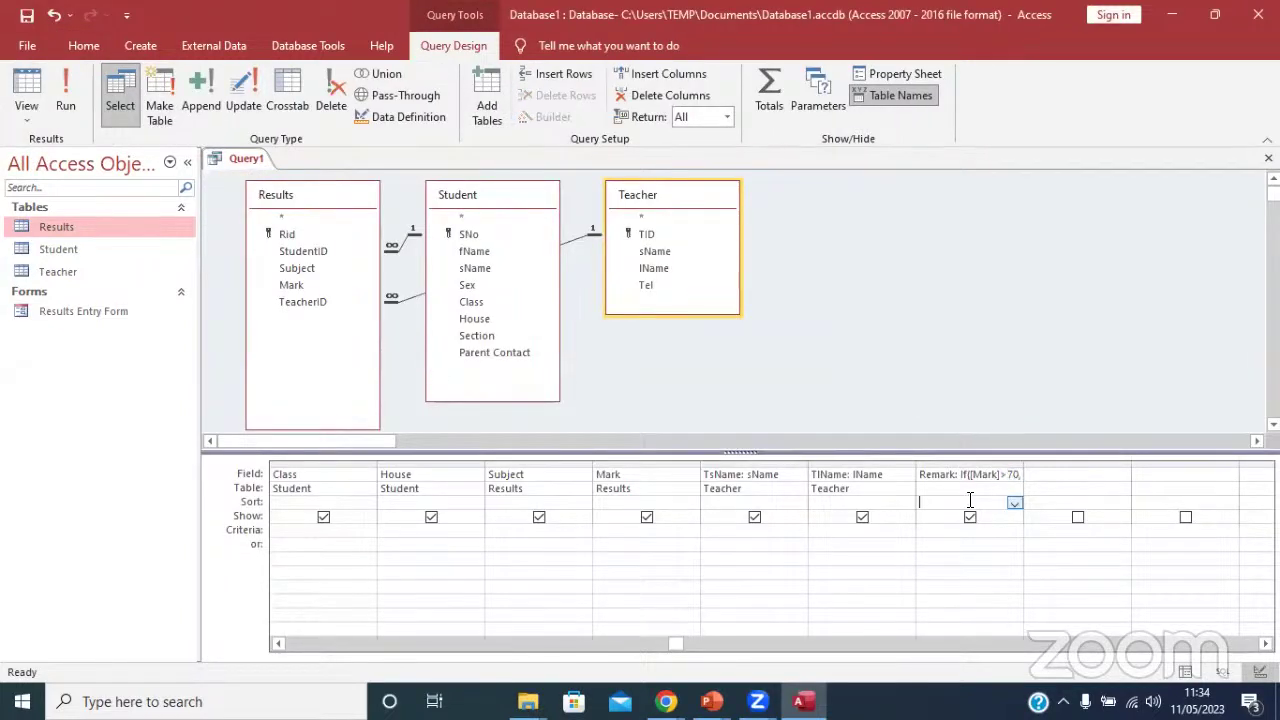
{"action": "left_click", "coordinate": [70, 94]}
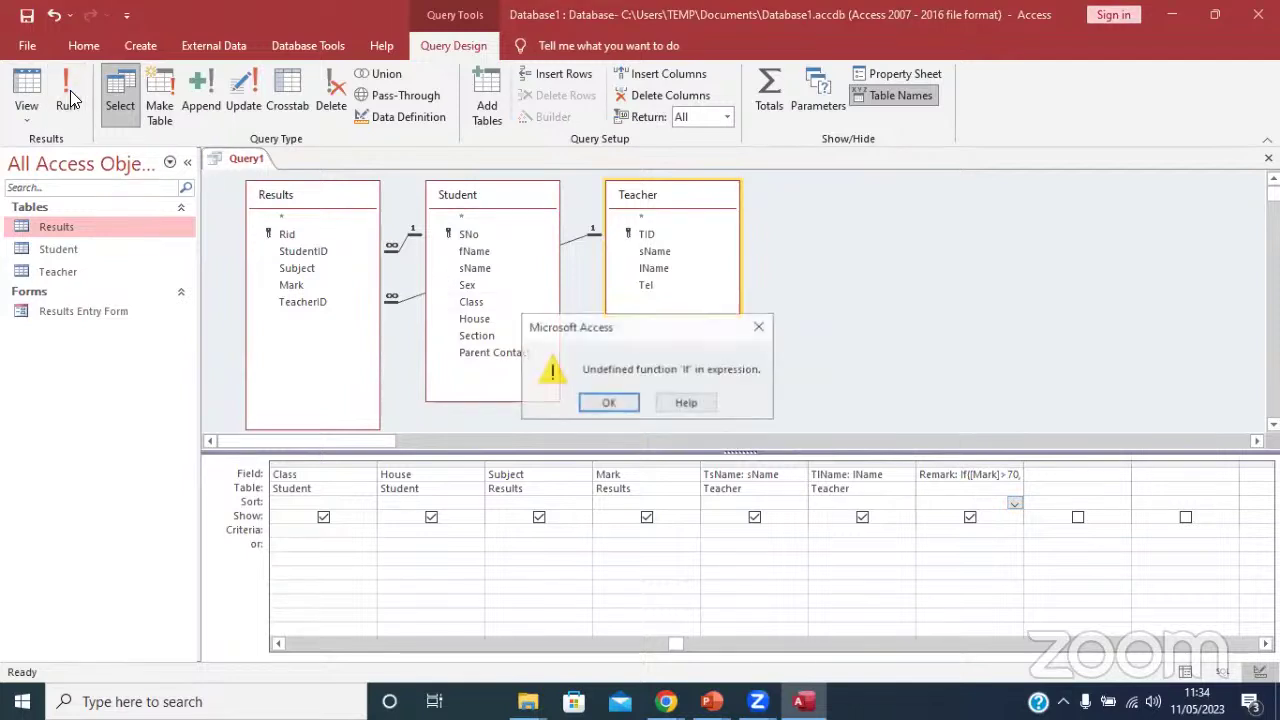
{"action": "left_click", "coordinate": [608, 402]}
Bring up the shortcut menu on the Remark field cell.
{"action": "left_click", "coordinate": [965, 474]}
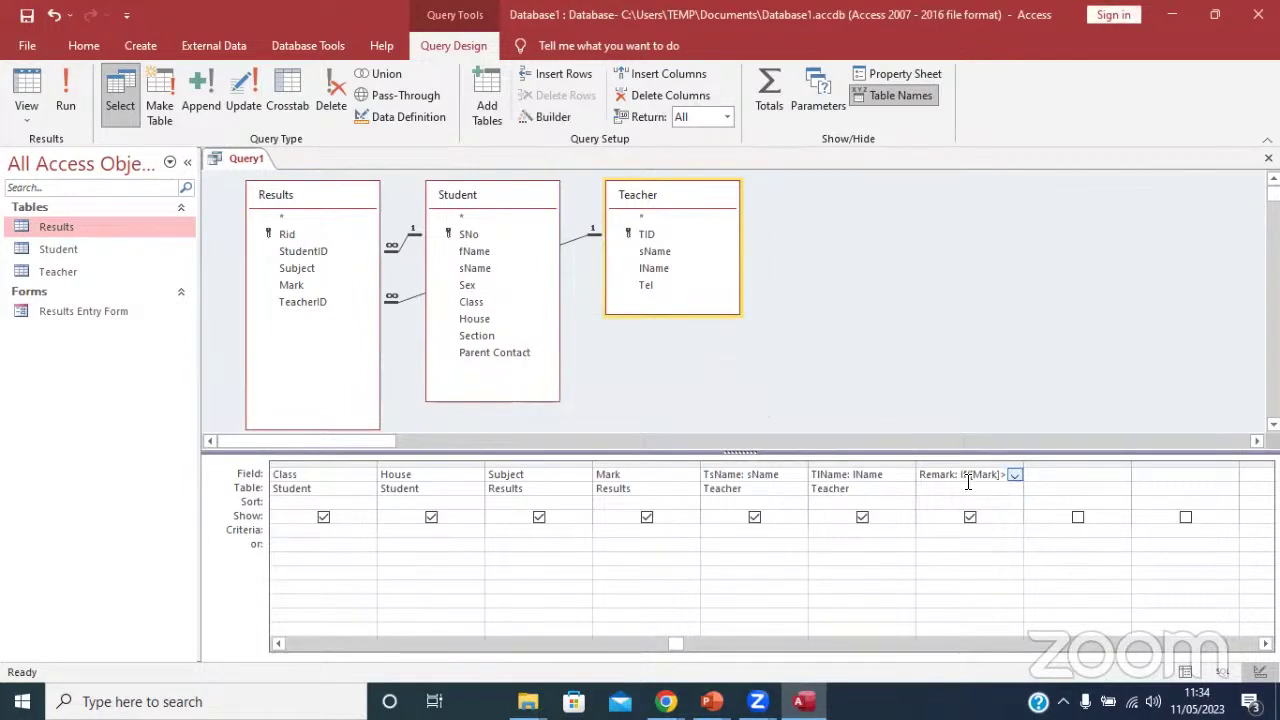
{"action": "right_click", "coordinate": [966, 488]}
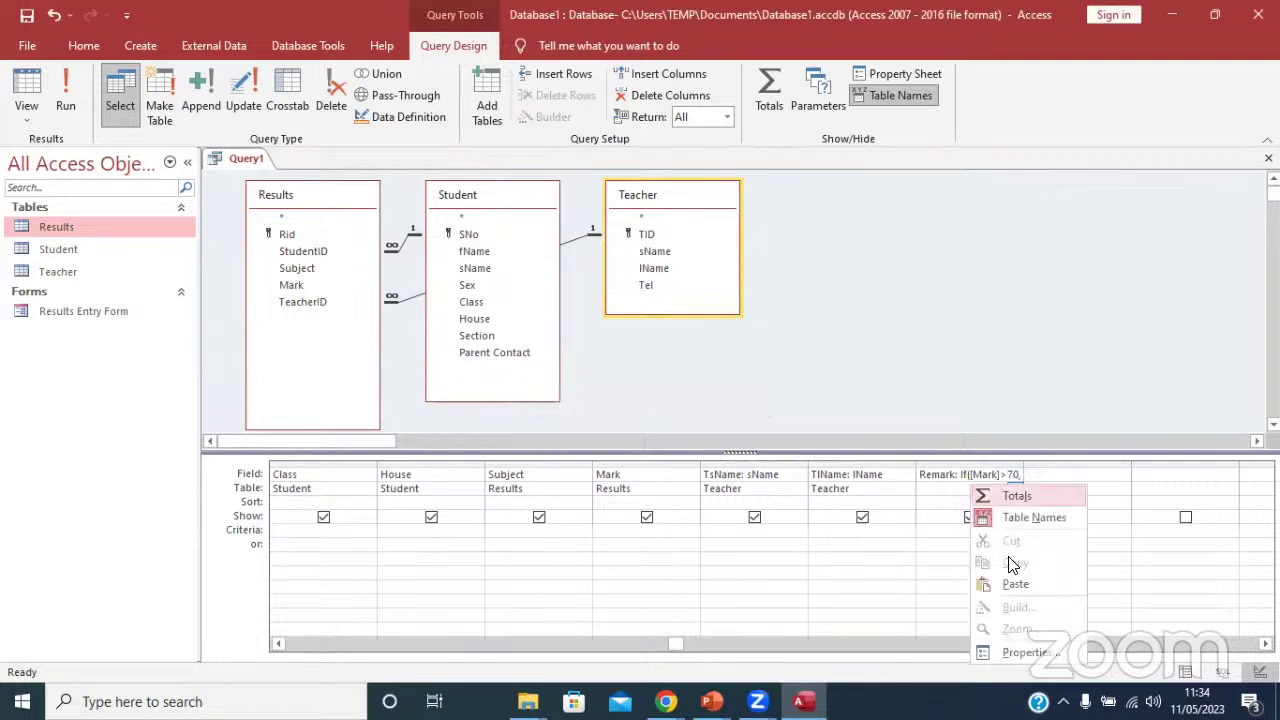
{"action": "left_click", "coordinate": [957, 478]}
{"action": "left_click", "coordinate": [957, 475]}
{"action": "right_click", "coordinate": [957, 475]}
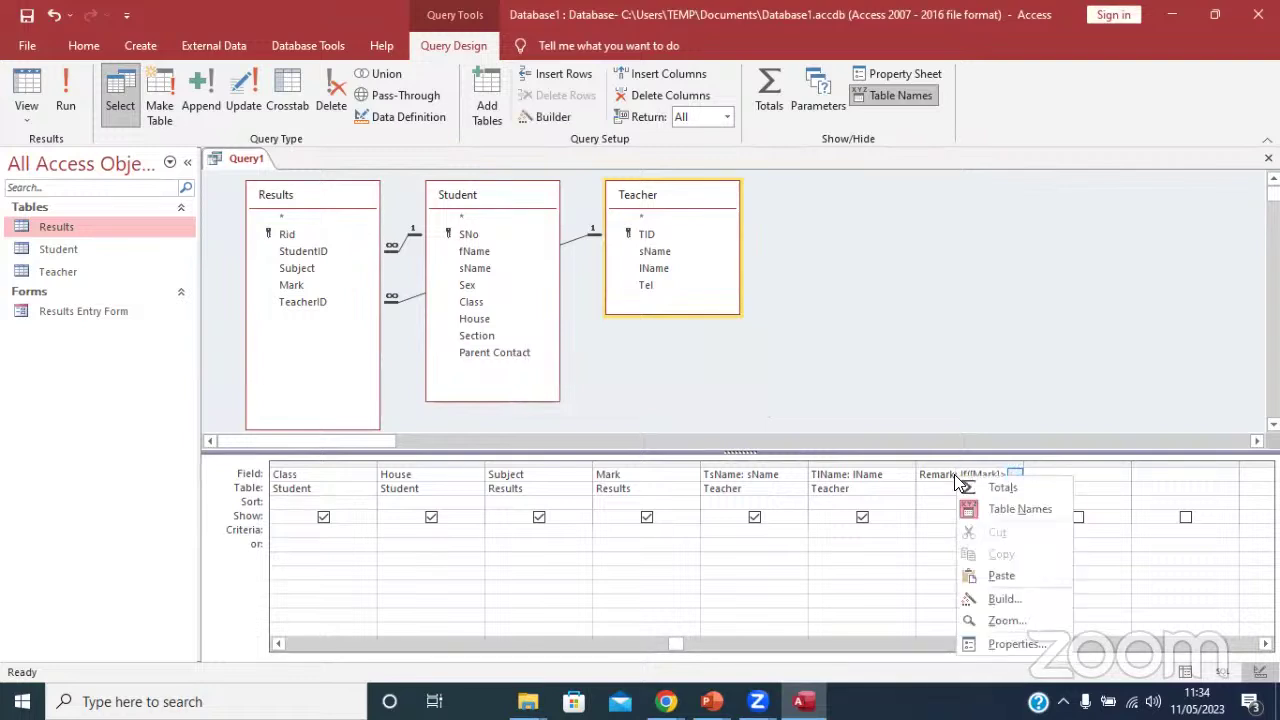
Open the Expression Builder on Remark and clear the old Passed/Failed expression.
{"action": "left_click", "coordinate": [1014, 602]}
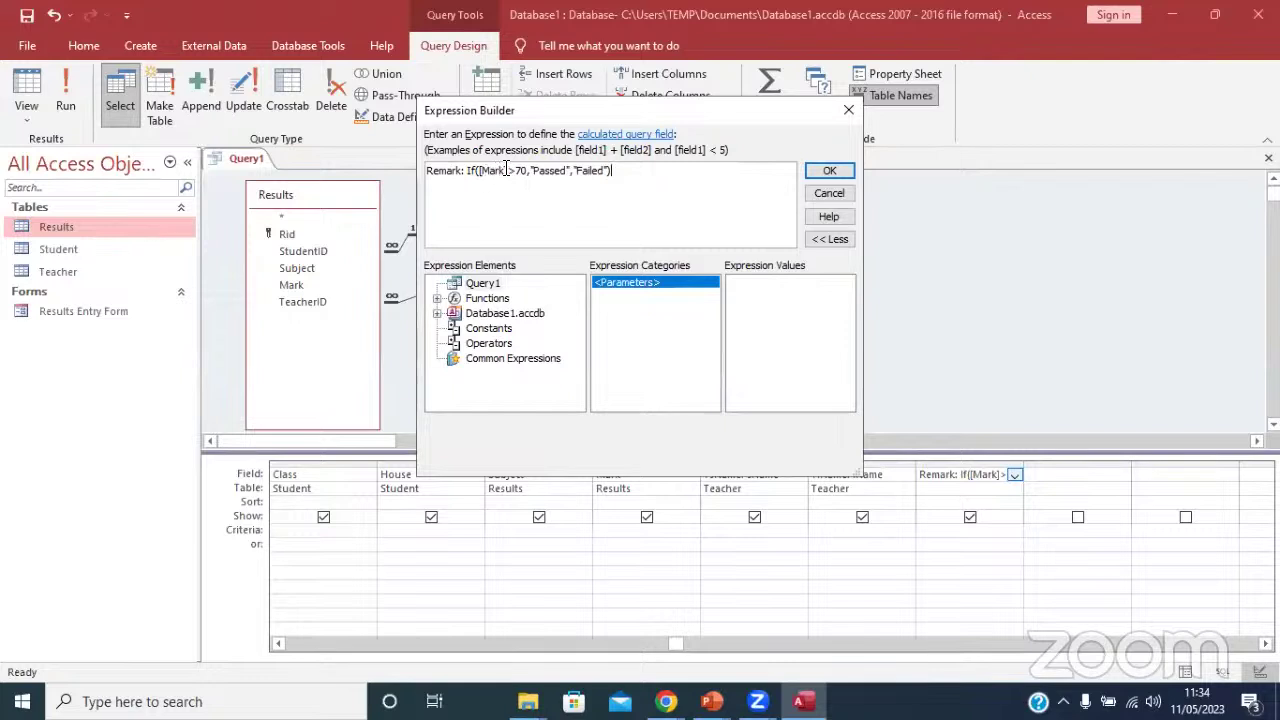
{"action": "left_click_drag", "start_coordinate": [612, 172], "coordinate": [427, 168]}
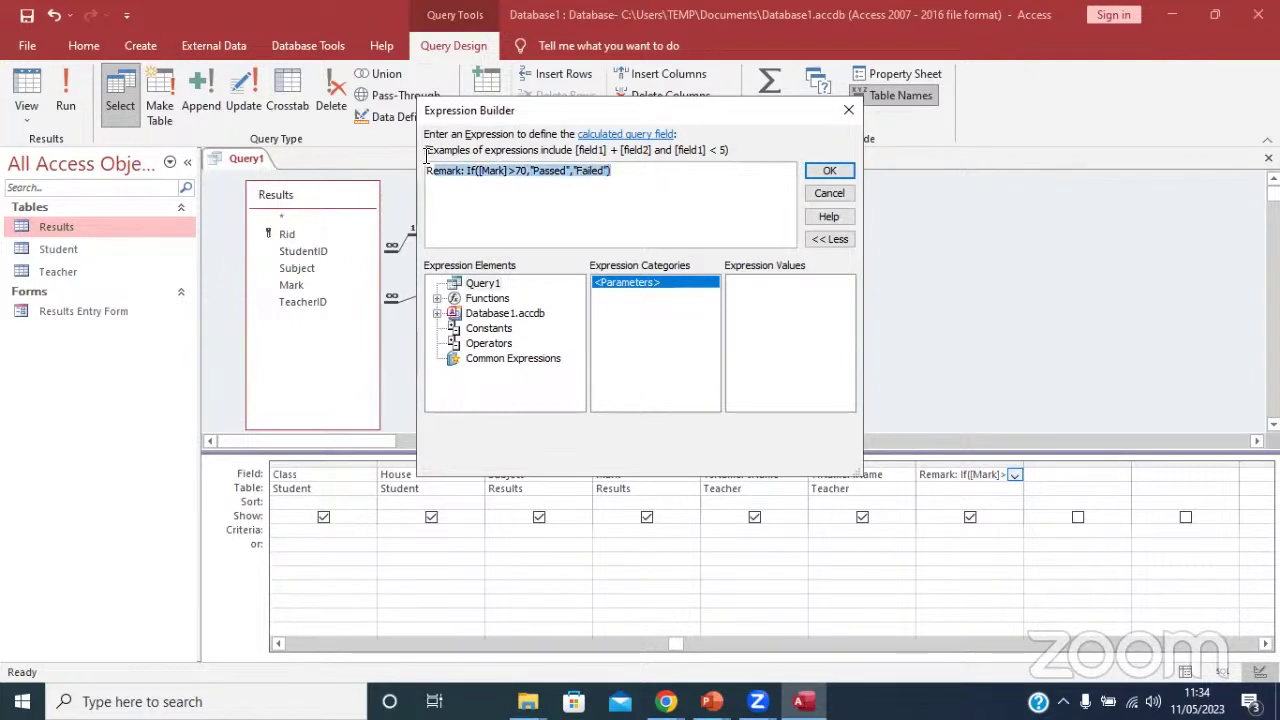
{"action": "key", "text": "BackSpace"}
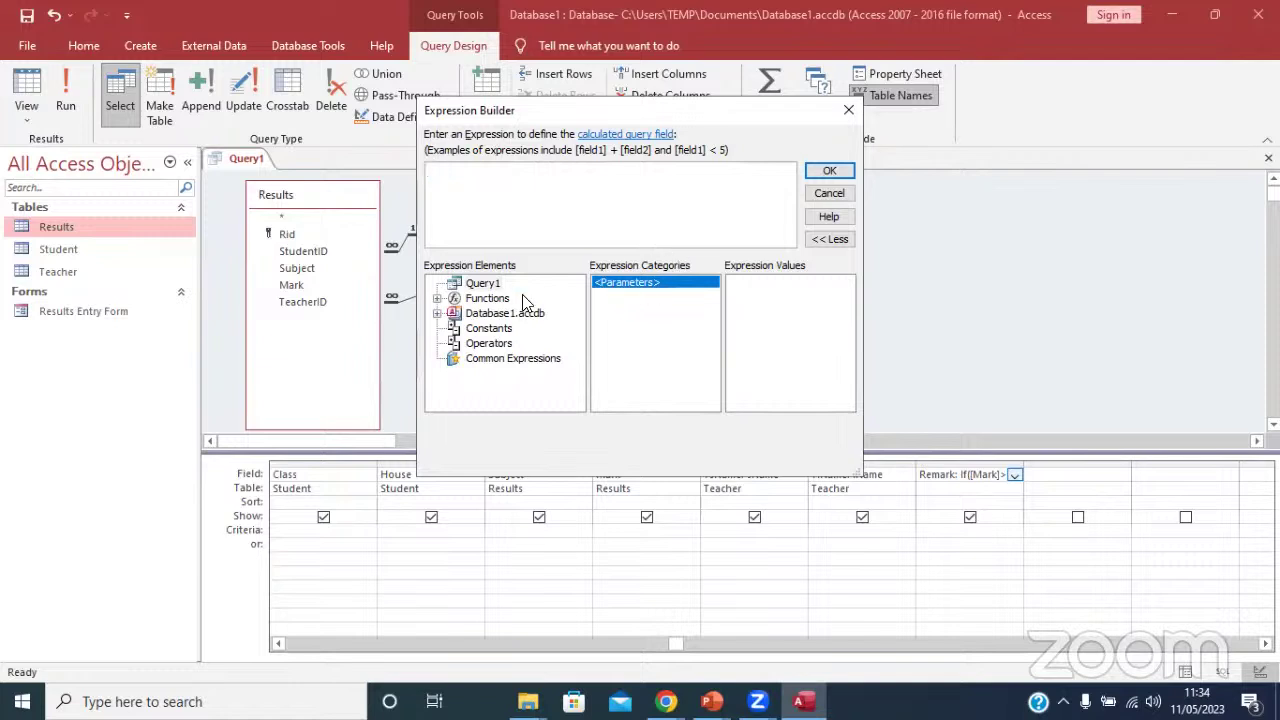
{"action": "left_click", "coordinate": [437, 298]}
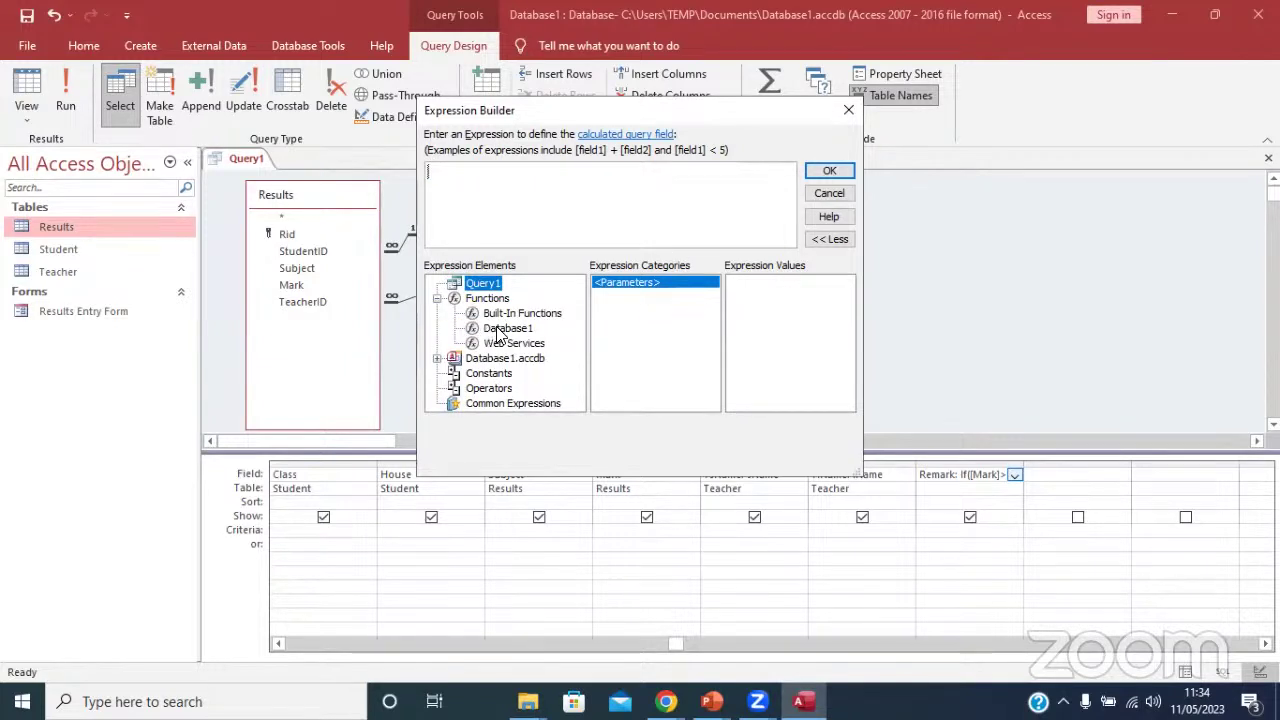
{"action": "left_click", "coordinate": [511, 180]}
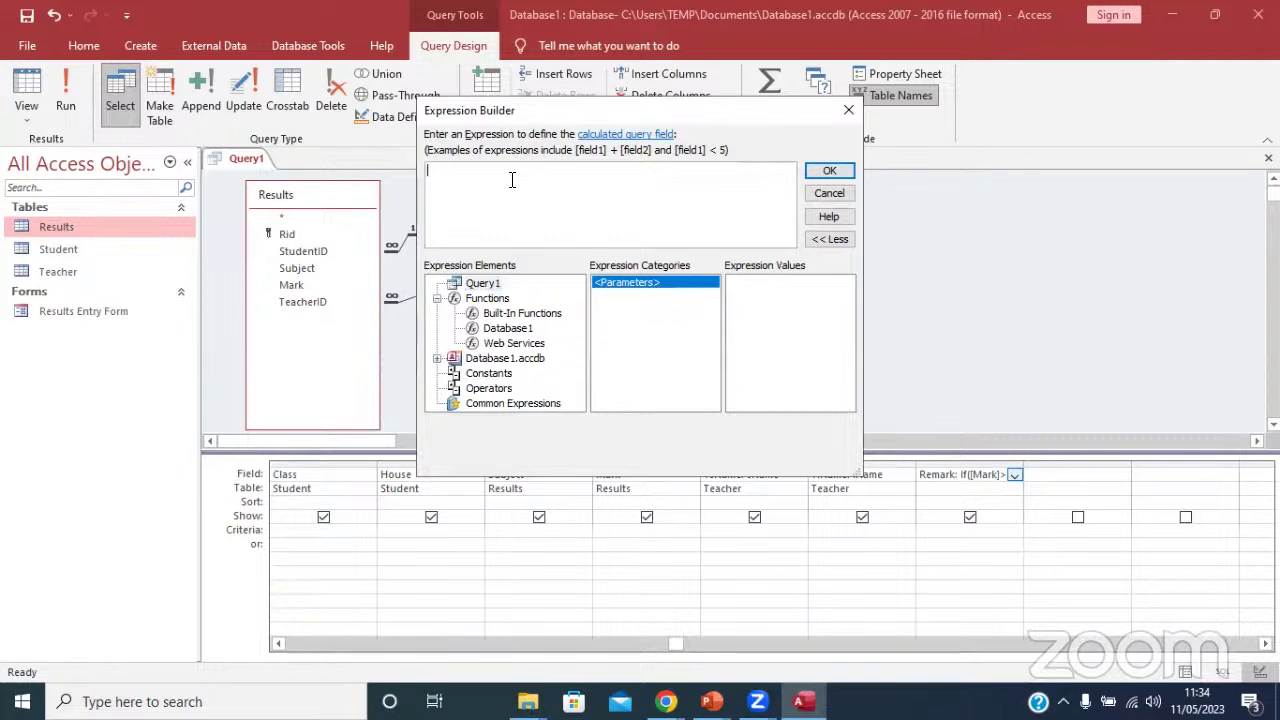
Browse the Built-In Functions categories to locate the IIf function.
{"action": "left_click", "coordinate": [483, 315]}
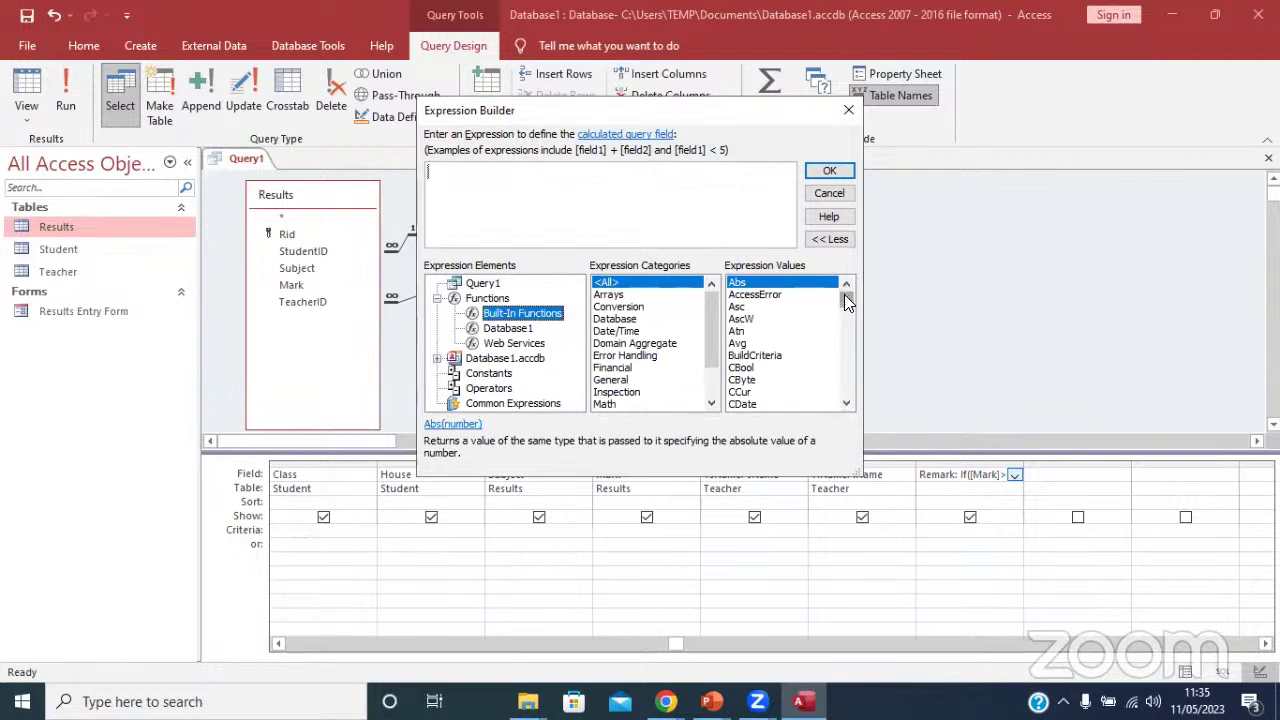
{"action": "left_click_drag", "start_coordinate": [841, 294], "coordinate": [841, 301]}
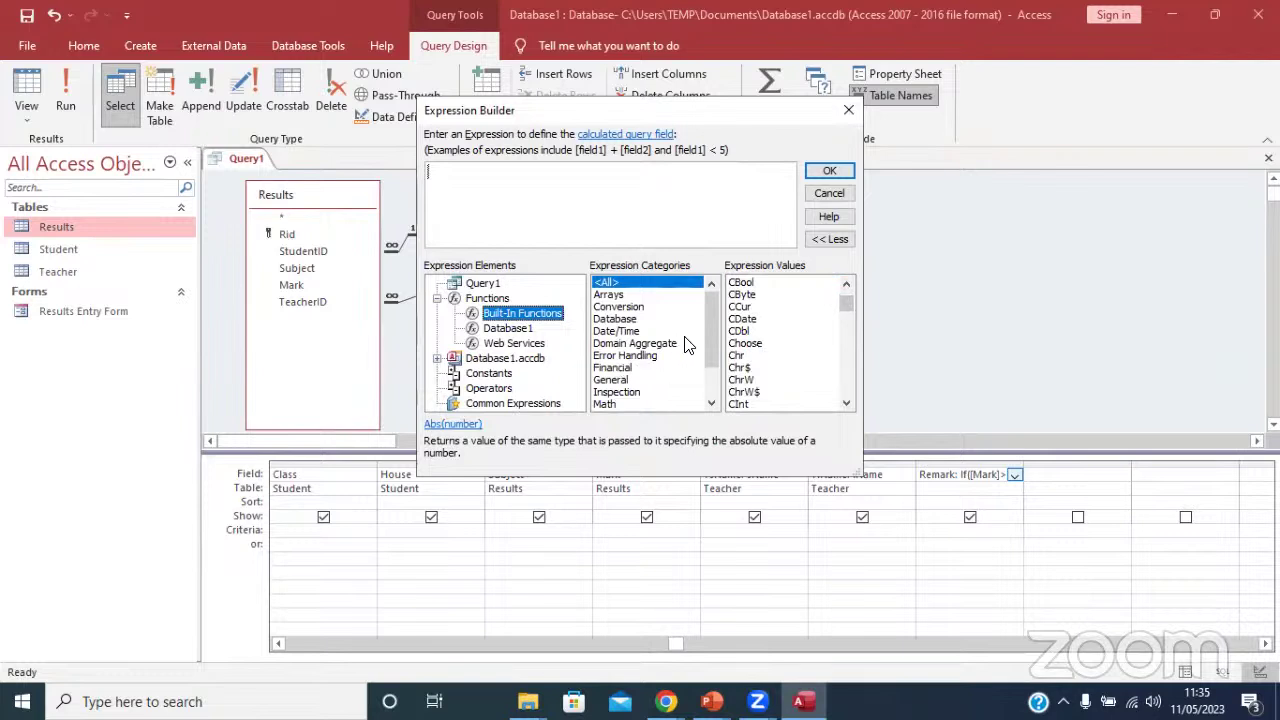
{"action": "left_click_drag", "start_coordinate": [709, 345], "coordinate": [712, 302]}
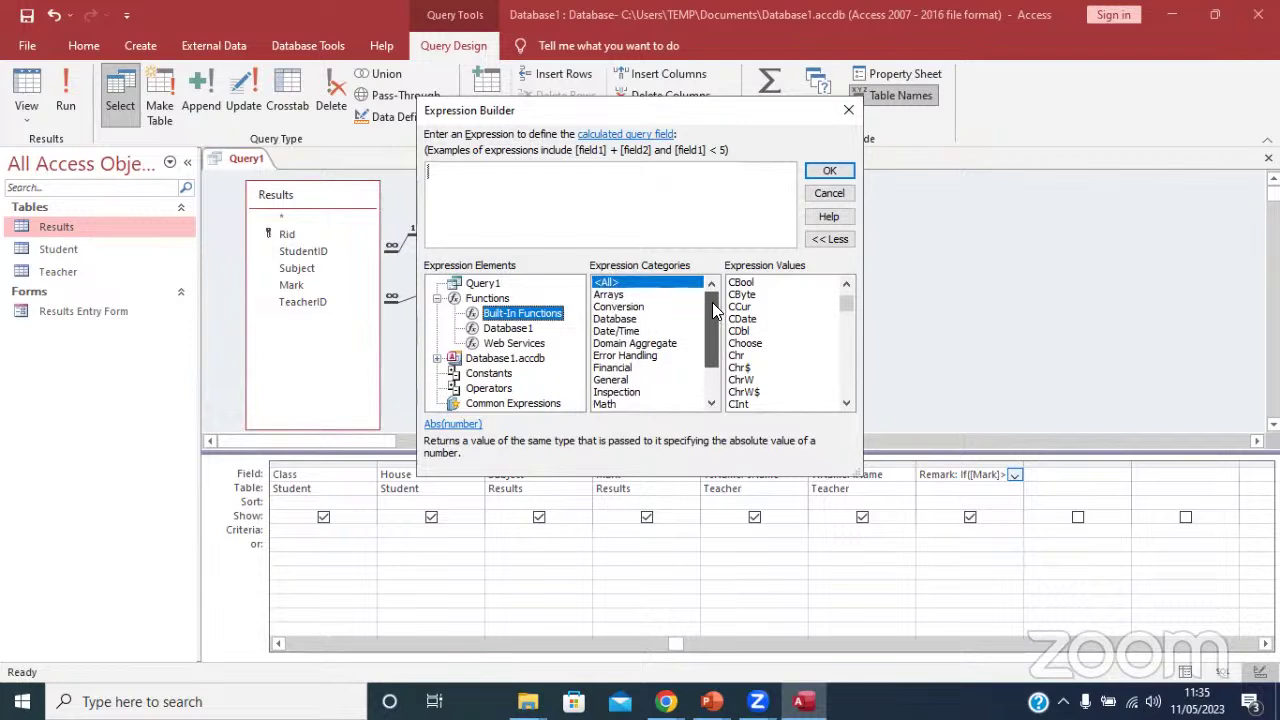
{"action": "left_click", "coordinate": [618, 319]}
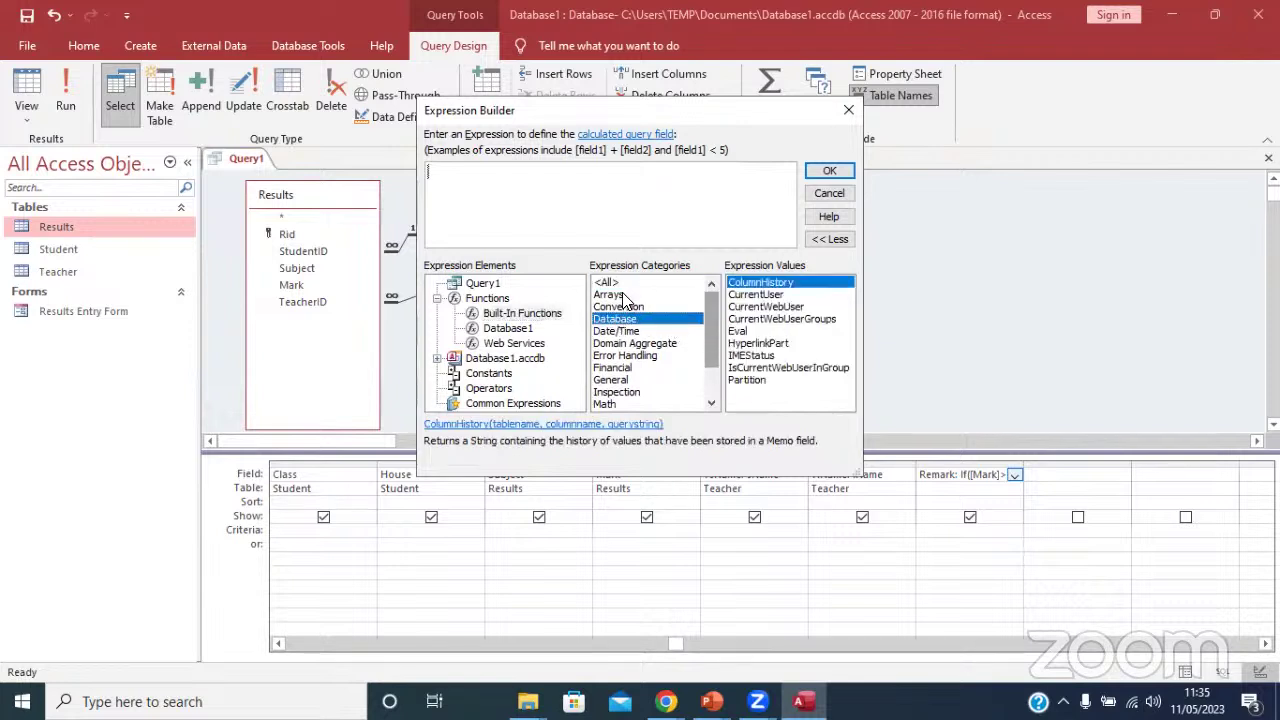
{"action": "left_click", "coordinate": [617, 294]}
{"action": "left_click", "coordinate": [629, 286]}
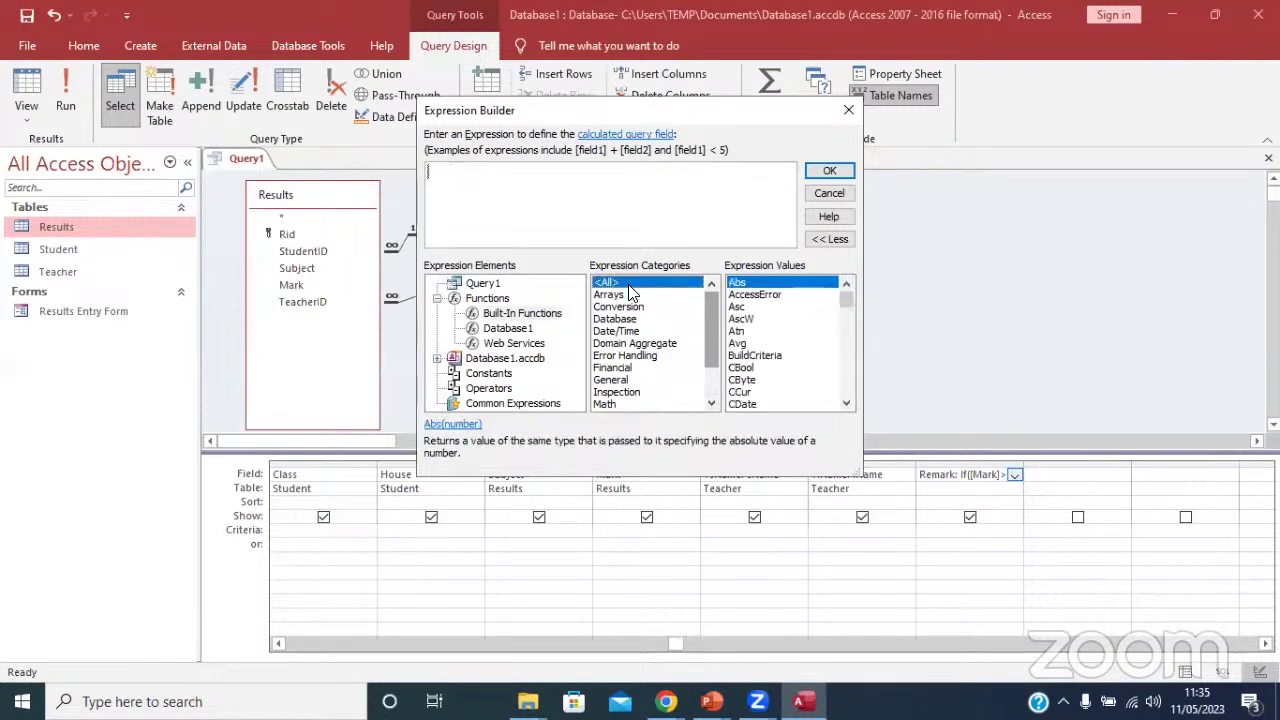
{"action": "key", "text": "Down"}
{"action": "key", "text": "Down"}
{"action": "key", "text": "Down"}
{"action": "left_click", "coordinate": [520, 314]}
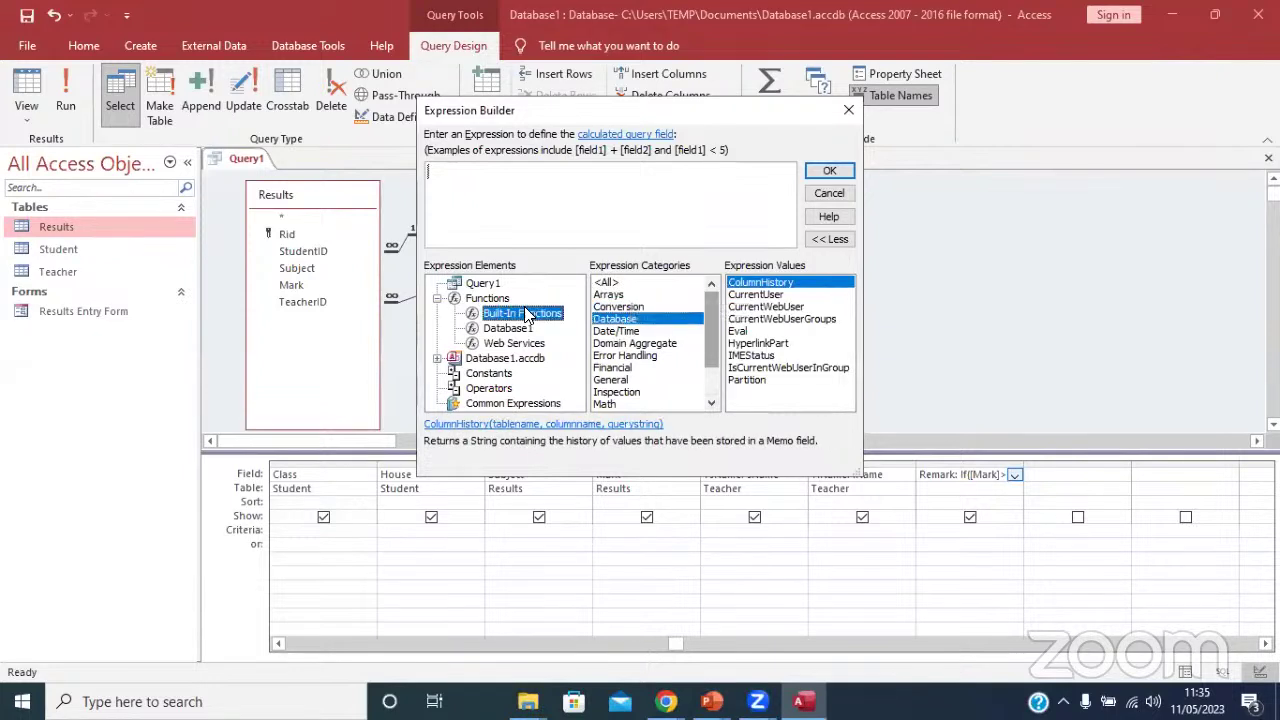
{"action": "left_click", "coordinate": [750, 307]}
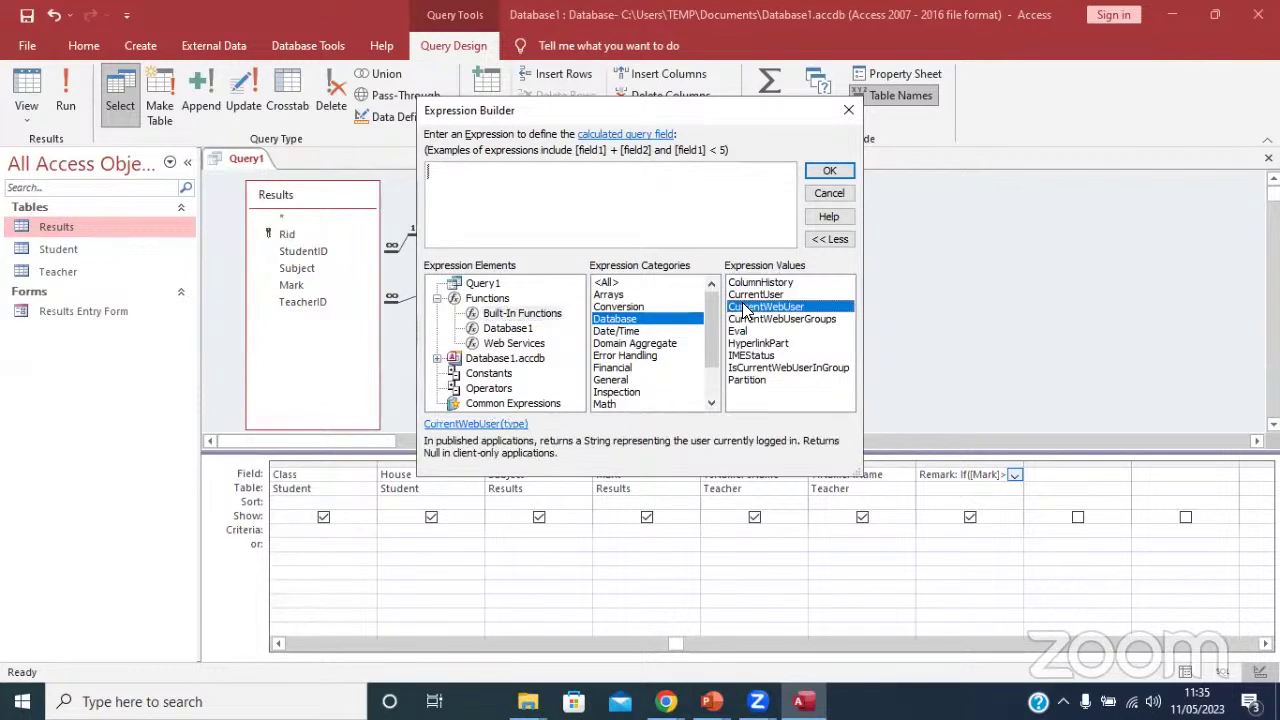
{"action": "left_click", "coordinate": [605, 283]}
{"action": "left_click", "coordinate": [772, 318]}
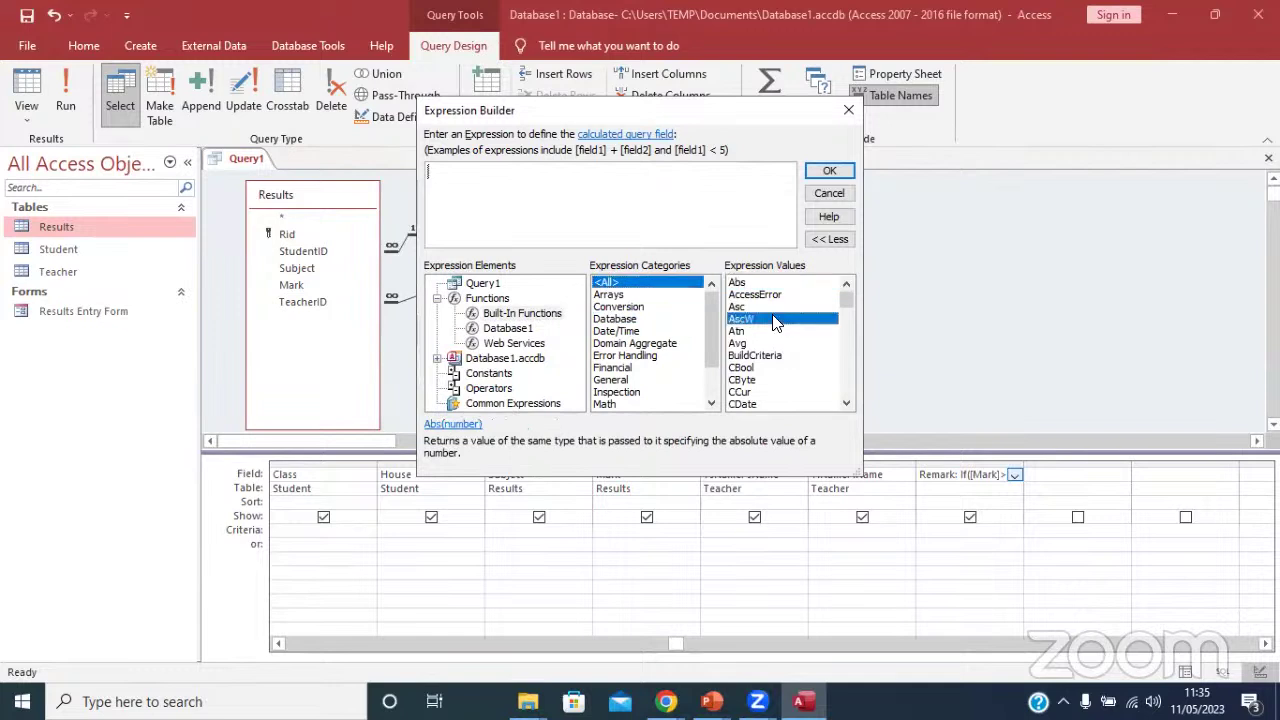
{"action": "key", "text": "Down"}
{"action": "key", "text": "Down"}
{"action": "key", "text": "Down"}
{"action": "key", "text": "Down"}
{"action": "key", "text": "Down"}
{"action": "key", "text": "Down"}
{"action": "key", "text": "Down"}
{"action": "key", "text": "Down"}
{"action": "key", "text": "Down"}
{"action": "key", "text": "Down"}
{"action": "key", "text": "Down"}
{"action": "key", "text": "Down"}
{"action": "key", "text": "Down"}
{"action": "key", "text": "Down"}
{"action": "key", "text": "Down"}
{"action": "key", "text": "Down"}
{"action": "key", "text": "Down"}
{"action": "key", "text": "Down"}
{"action": "key", "text": "Down"}
{"action": "key", "text": "Down"}
{"action": "key", "text": "Down"}
{"action": "key", "text": "Down"}
{"action": "key", "text": "Down"}
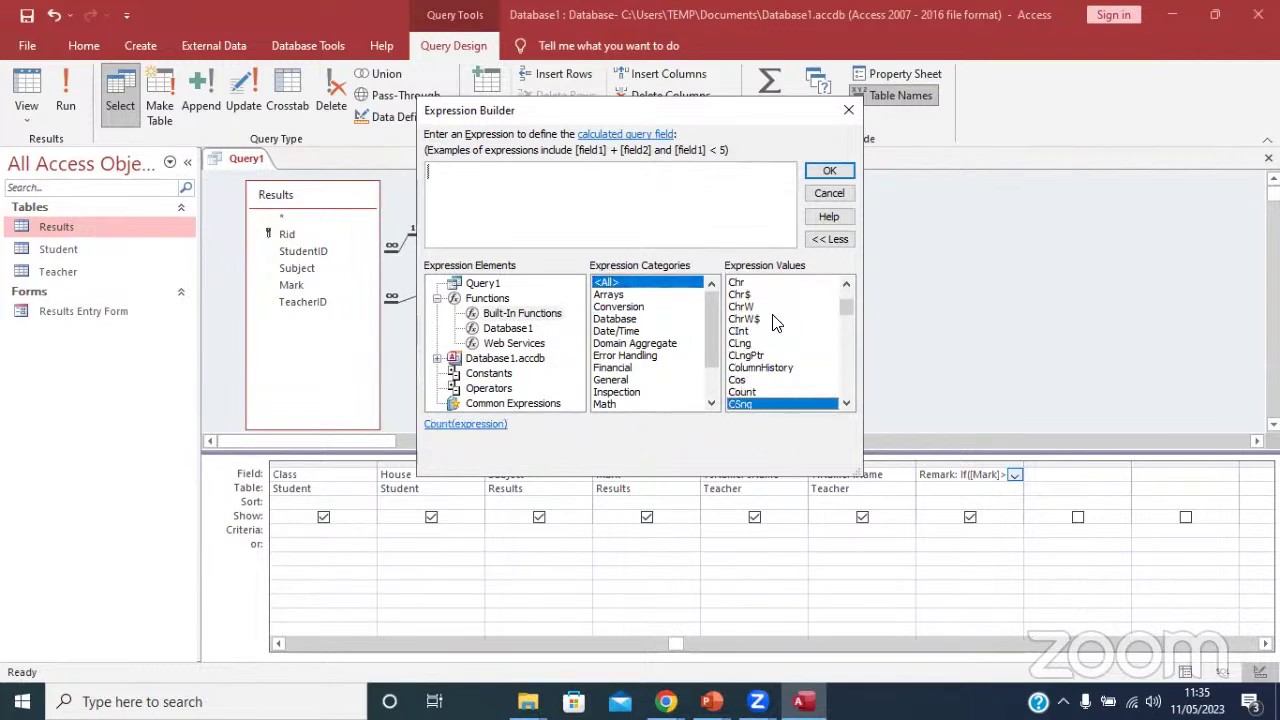
{"action": "key", "text": "Down"}
{"action": "key", "text": "Down"}
{"action": "key", "text": "Down"}
{"action": "key", "text": "Down"}
{"action": "key", "text": "Down"}
{"action": "key", "text": "Down"}
{"action": "key", "text": "Down"}
{"action": "key", "text": "Down"}
{"action": "key", "text": "Down"}
{"action": "key", "text": "Down"}
{"action": "key", "text": "Down"}
{"action": "key", "text": "Down"}
{"action": "key", "text": "Down"}
{"action": "key", "text": "Down"}
{"action": "key", "text": "Down"}
{"action": "key", "text": "Down"}
{"action": "key", "text": "Down"}
{"action": "key", "text": "Down"}
{"action": "key", "text": "Down"}
{"action": "key", "text": "Down"}
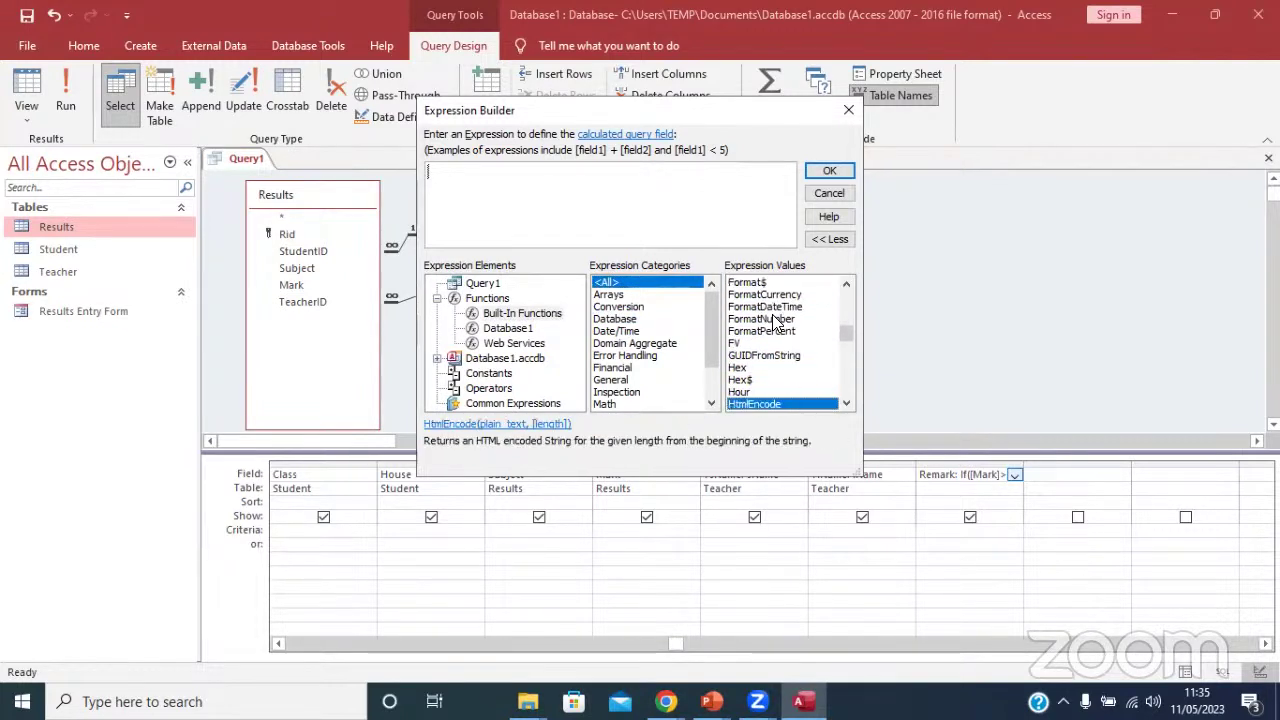
{"action": "key", "text": "Up"}
{"action": "key", "text": "Up"}
{"action": "key", "text": "Up"}
{"action": "key", "text": "Up"}
{"action": "key", "text": "Up"}
{"action": "key", "text": "Up"}
{"action": "key", "text": "Up"}
{"action": "key", "text": "Up"}
{"action": "key", "text": "Up"}
{"action": "key", "text": "Up"}
{"action": "key", "text": "Up"}
{"action": "key", "text": "Up"}
{"action": "key", "text": "Up"}
{"action": "key", "text": "Up"}
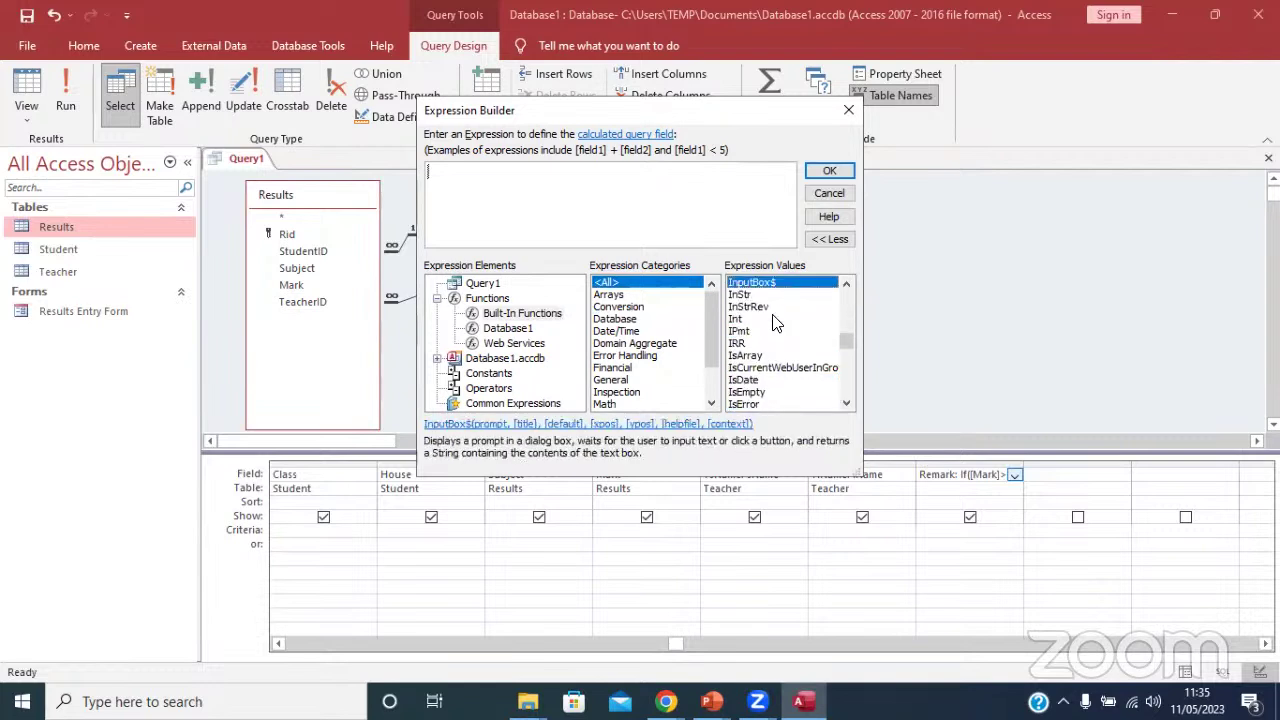
{"action": "key", "text": "Down"}
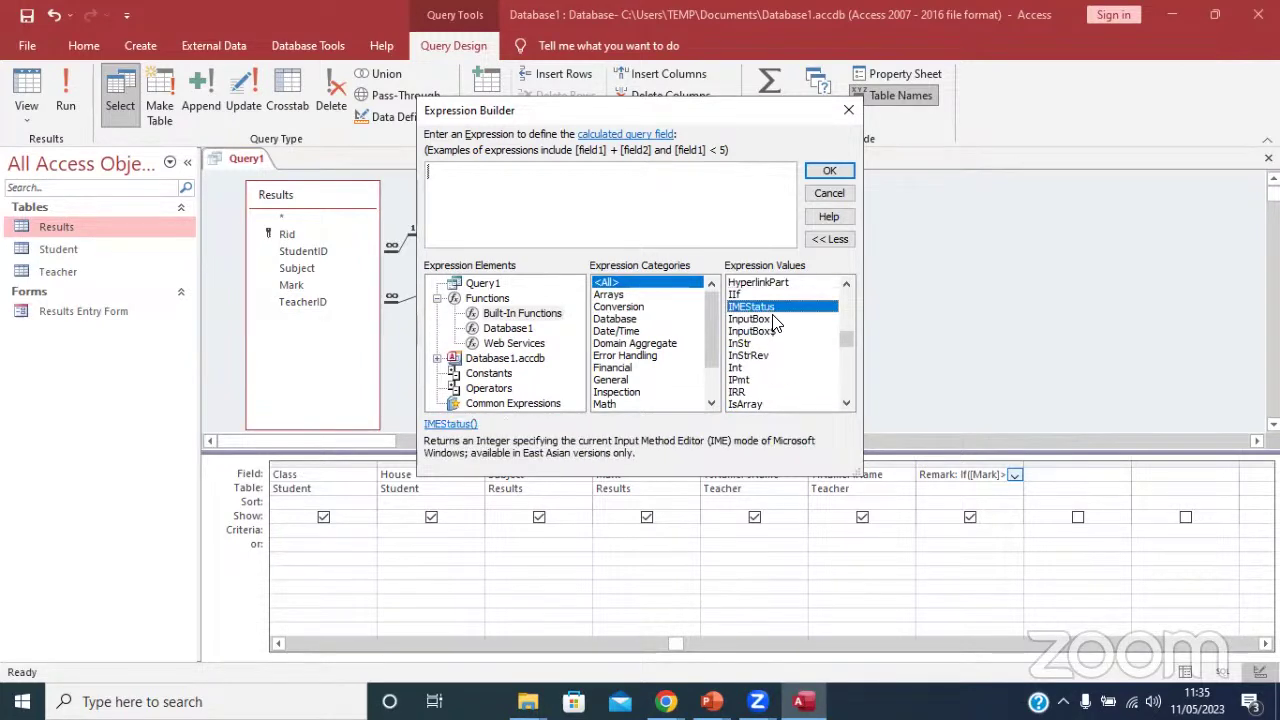
{"action": "key", "text": "Up"}
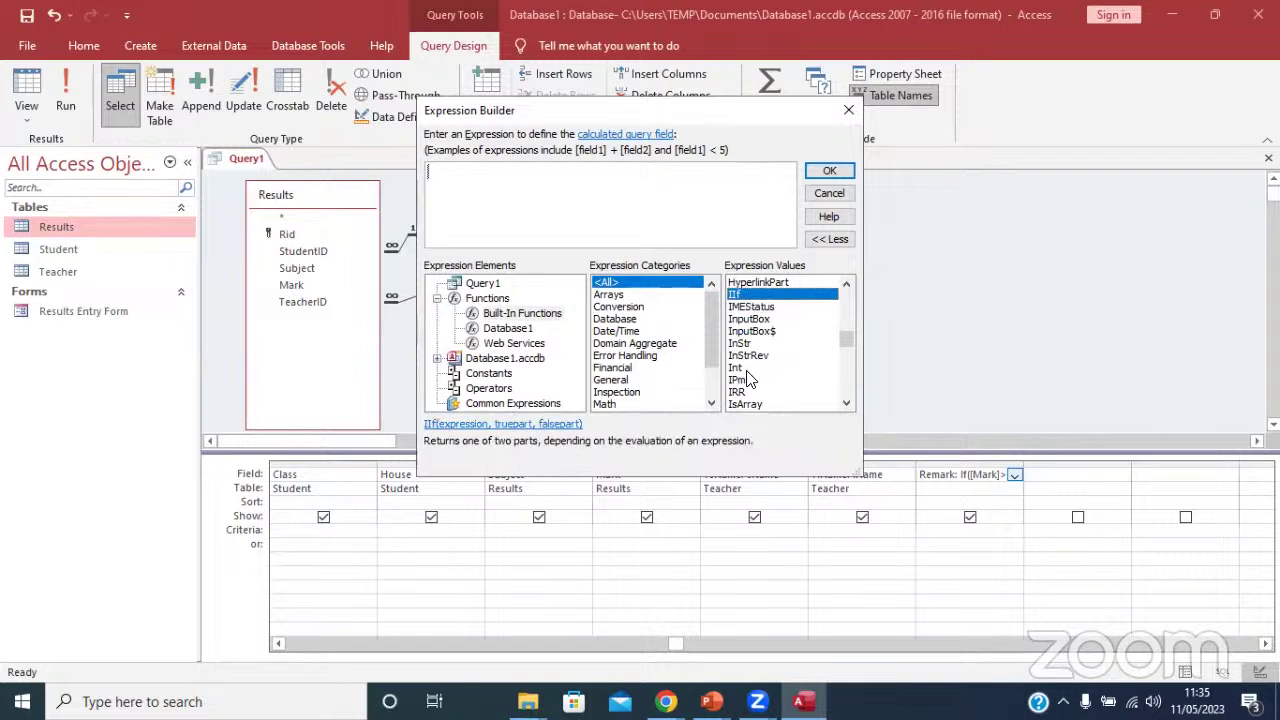
Insert IIf with arguments [Mark]>70, 1, 2 and accept the expression.
{"action": "double_click", "coordinate": [766, 297]}
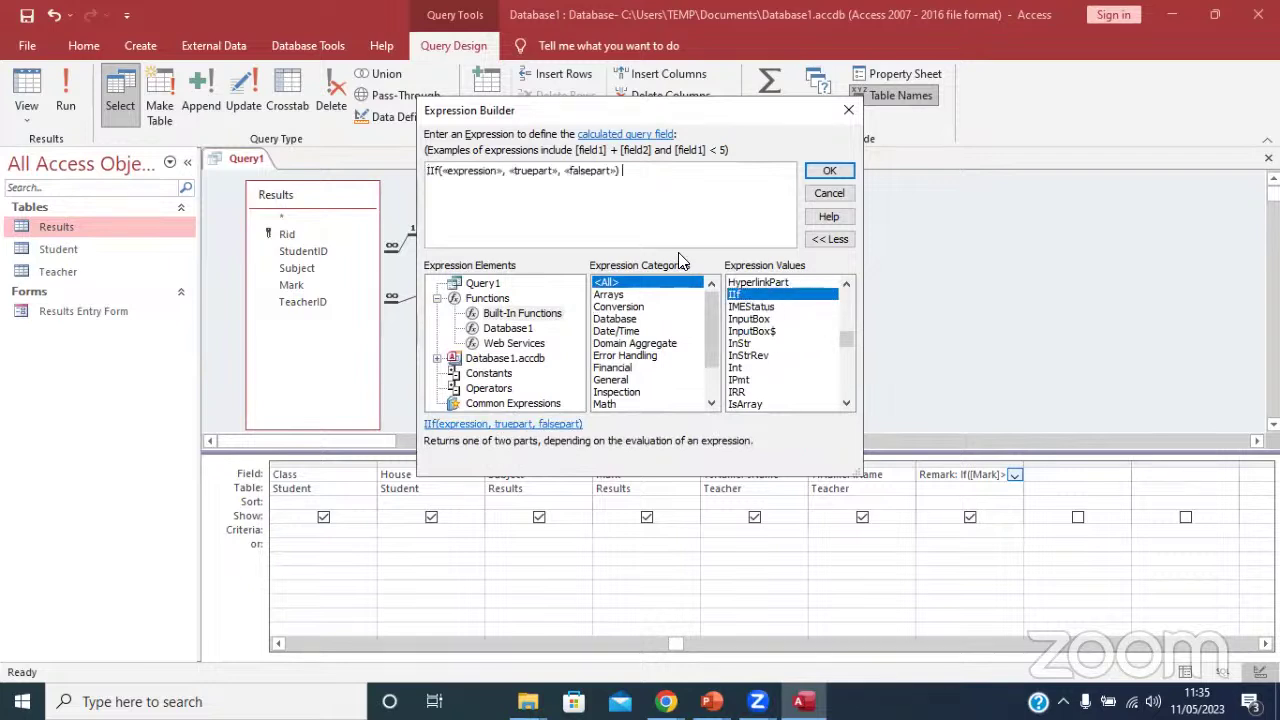
{"action": "left_click", "coordinate": [497, 176]}
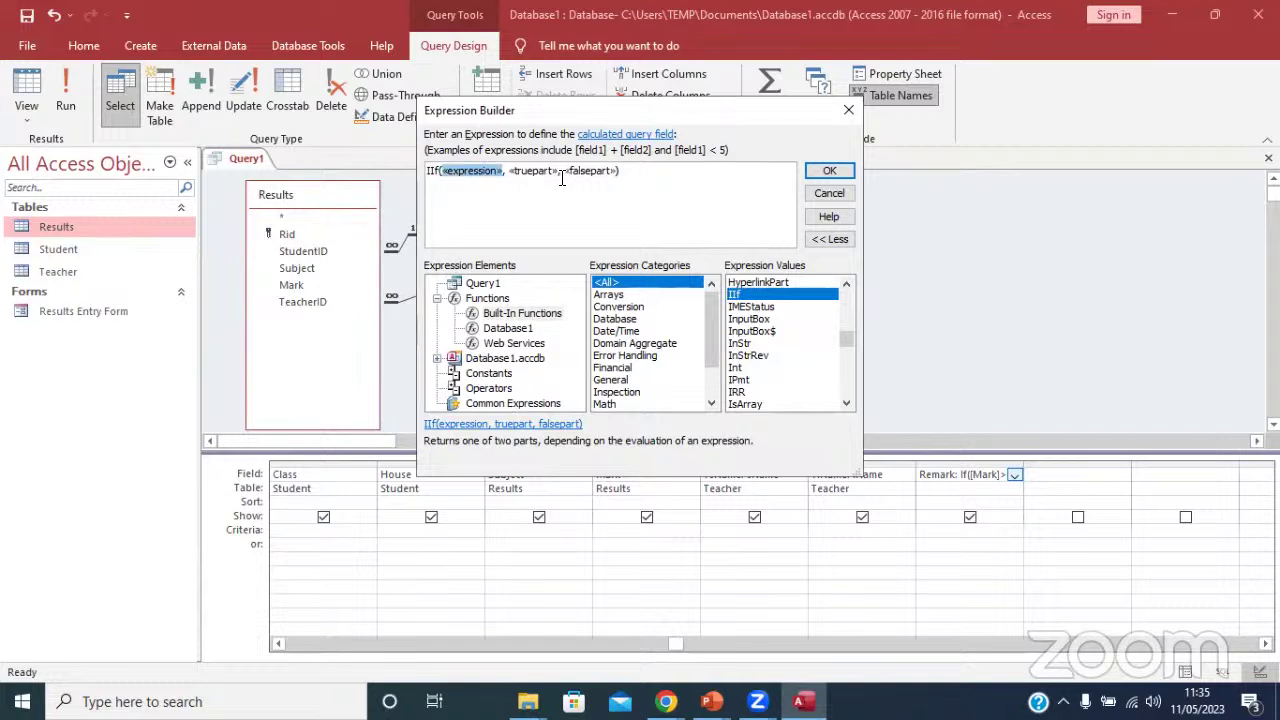
{"action": "type", "text": "["}
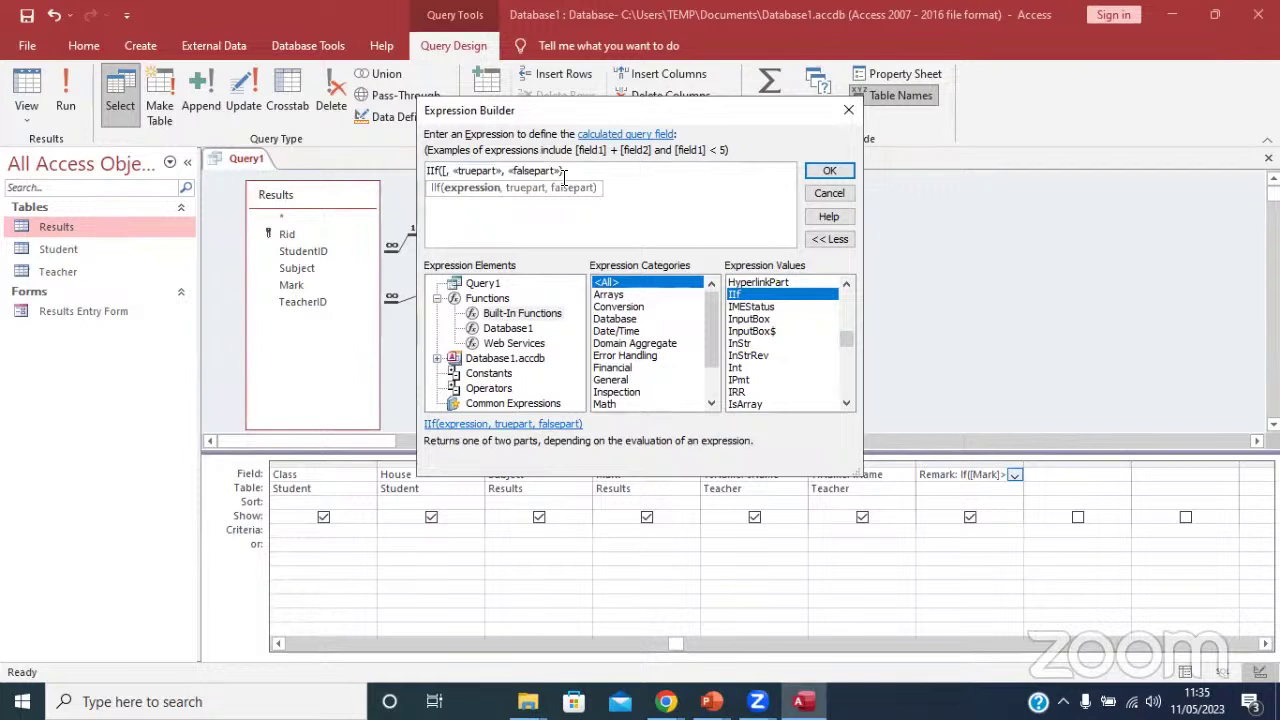
{"action": "type", "text": "Mark"}
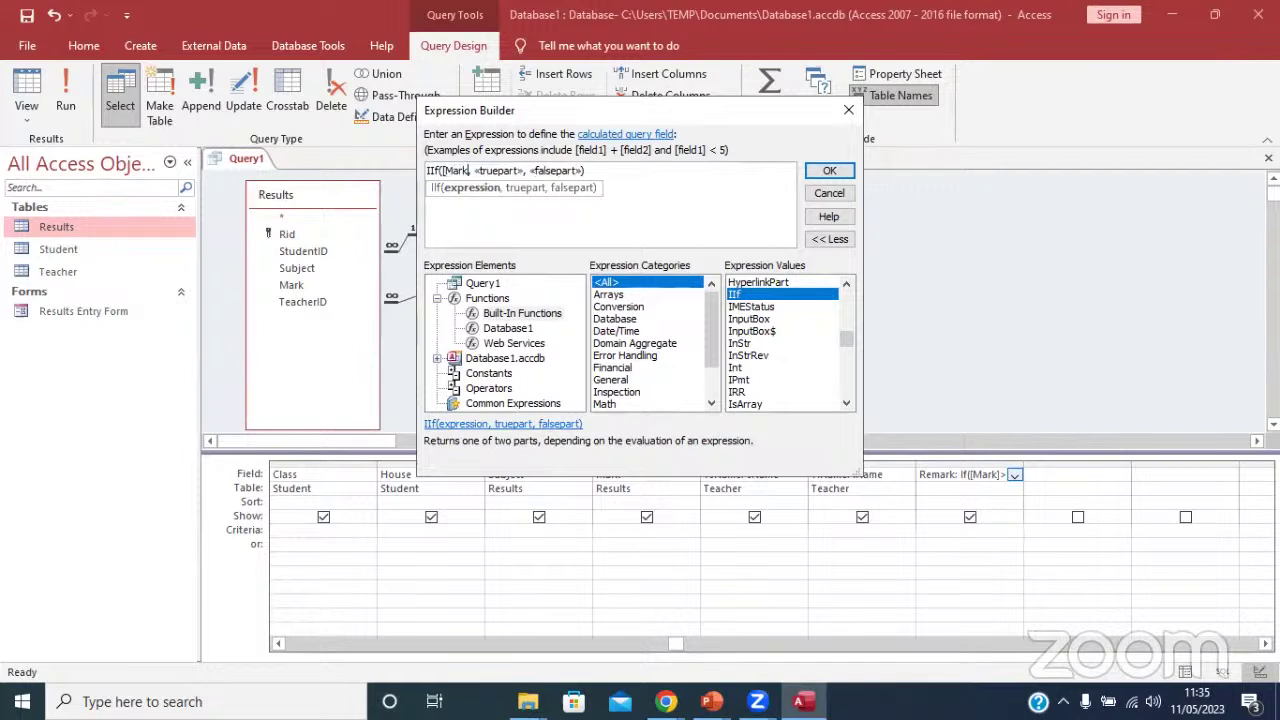
{"action": "type", "text": "]"}
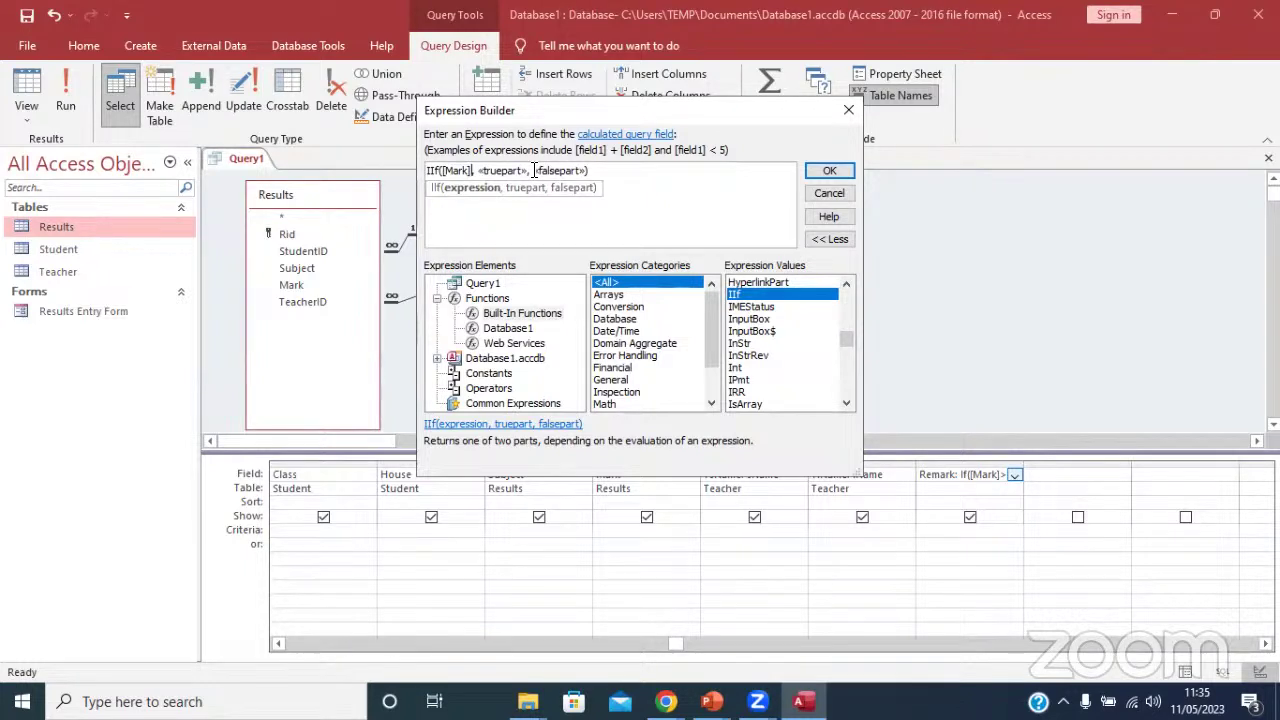
{"action": "type", "text": ">"}
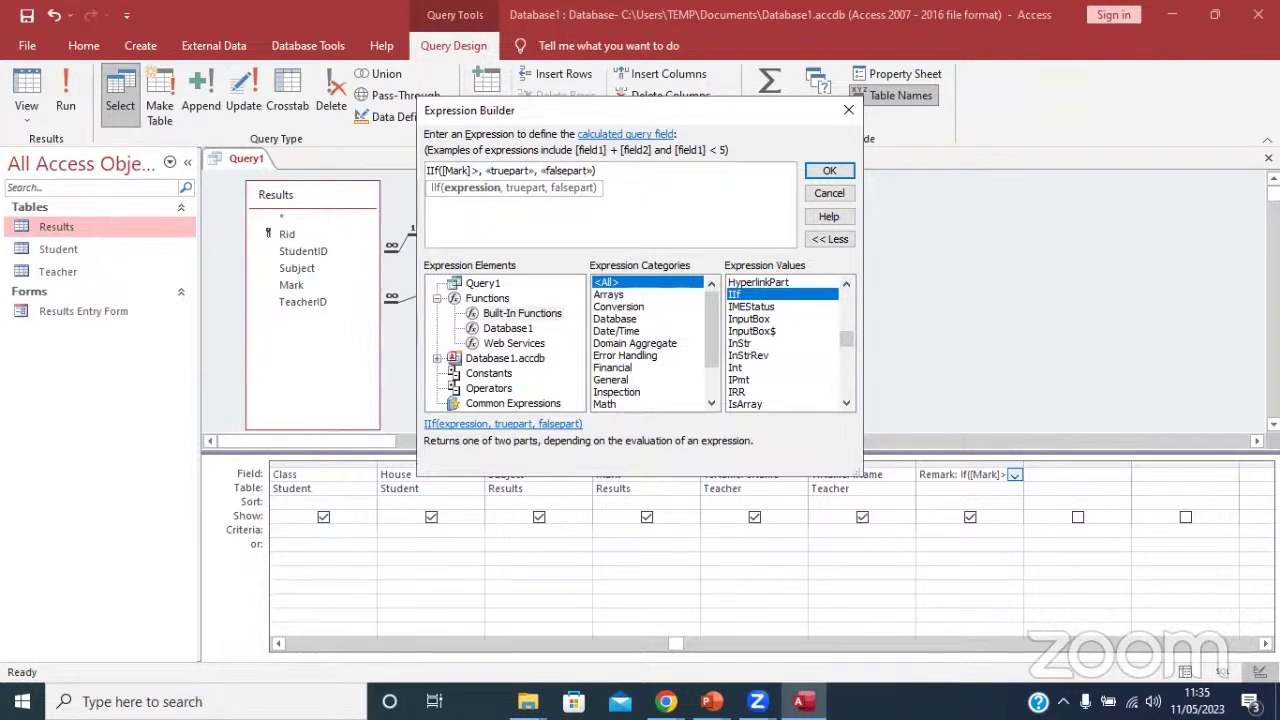
{"action": "type", "text": "70"}
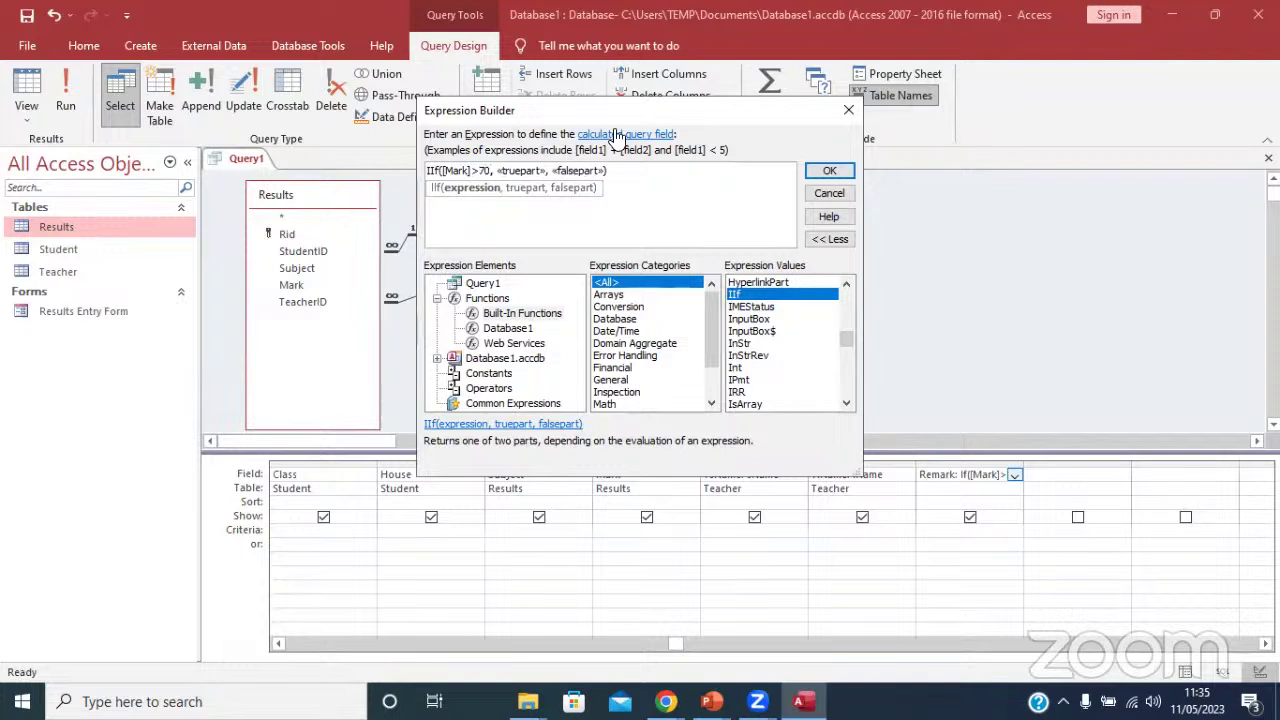
{"action": "left_click", "coordinate": [517, 172]}
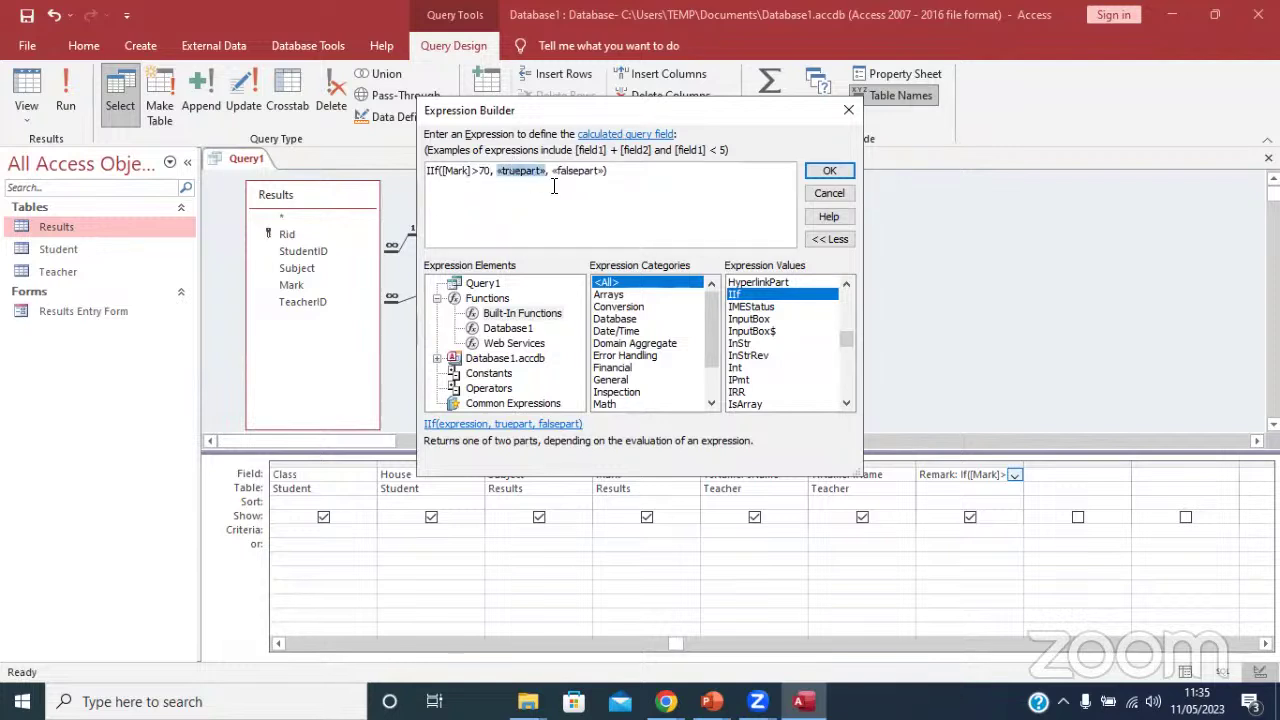
{"action": "type", "text": "1"}
{"action": "left_click", "coordinate": [540, 172]}
{"action": "type", "text": "2"}
{"action": "left_click", "coordinate": [829, 171]}
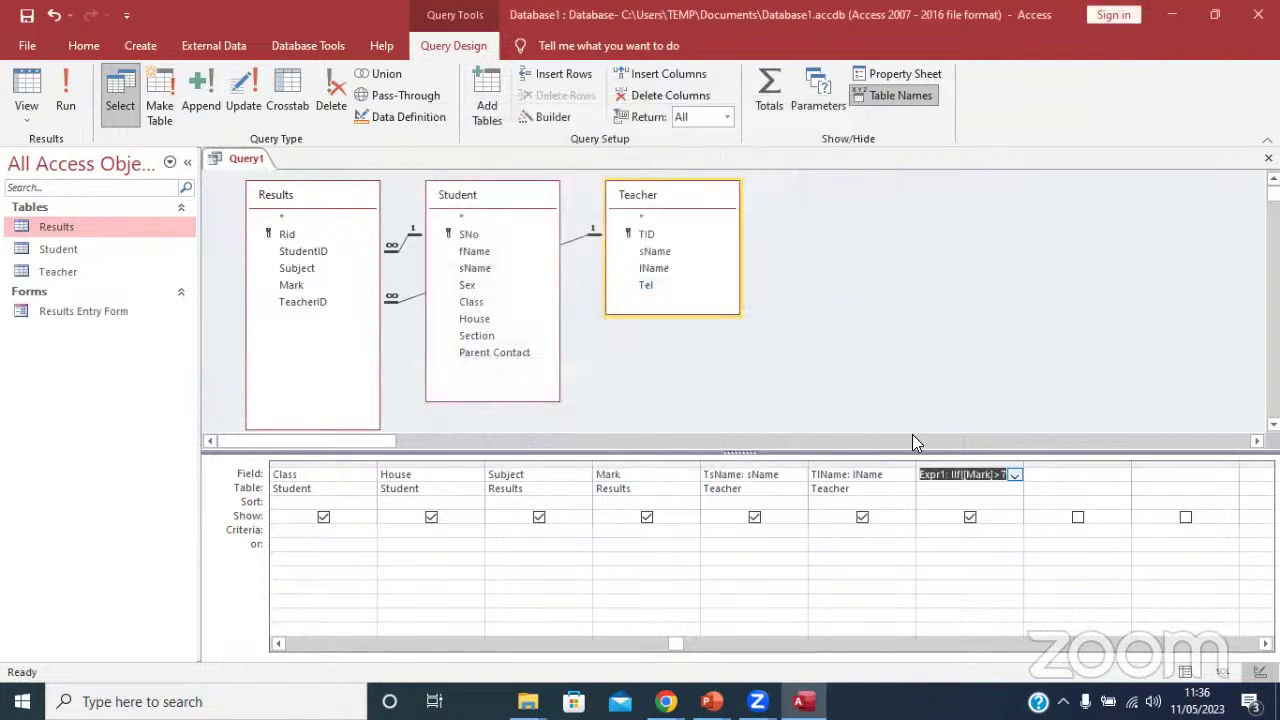
Rename the calculated column from Expr1 to Remark.
{"action": "left_click", "coordinate": [946, 476]}
{"action": "key", "text": "BackSpace"}
{"action": "key", "text": "BackSpace"}
{"action": "key", "text": "BackSpace"}
{"action": "key", "text": "BackSpace"}
{"action": "key", "text": "BackSpace"}
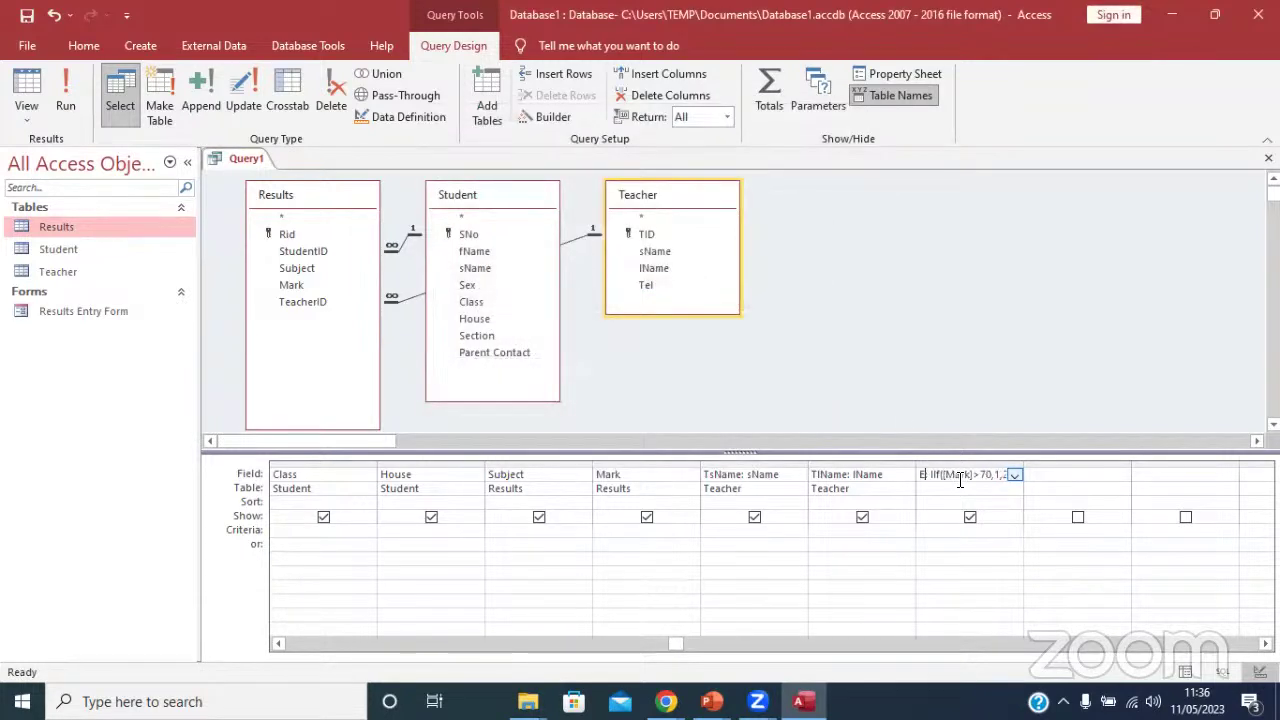
{"action": "key", "text": "BackSpace"}
{"action": "type", "text": "Remark:"}
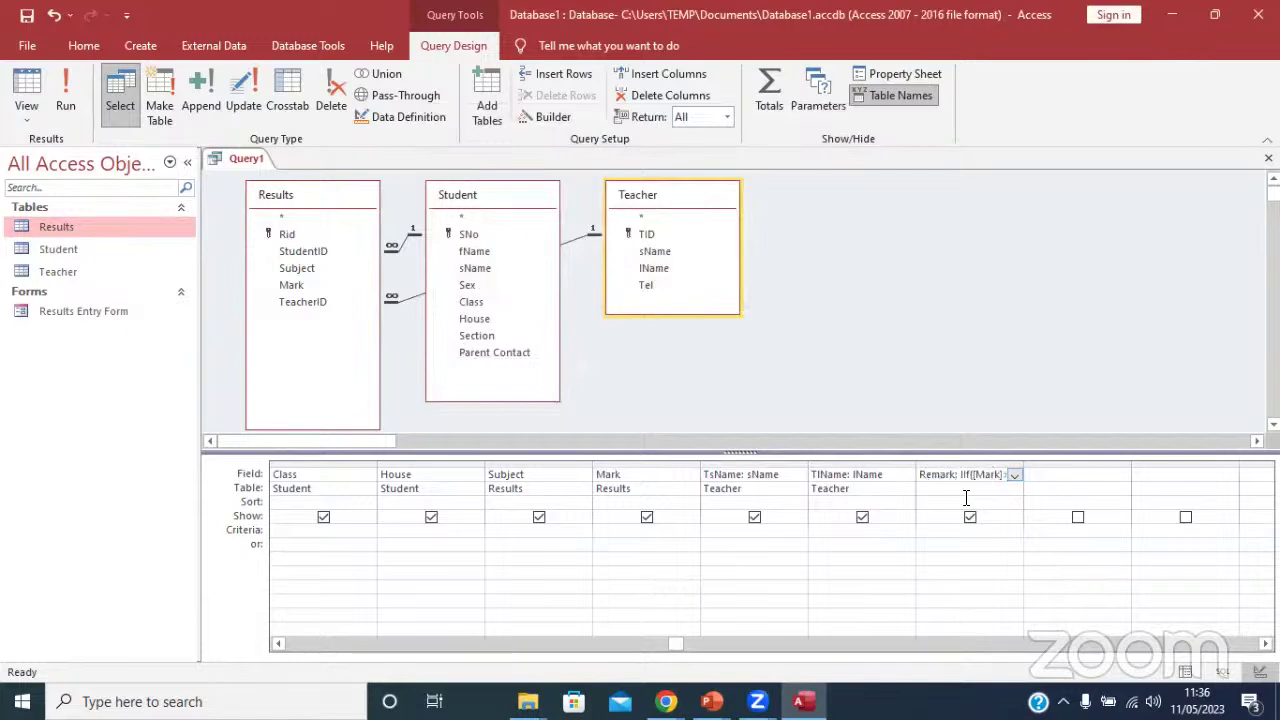
{"action": "left_click", "coordinate": [966, 499]}
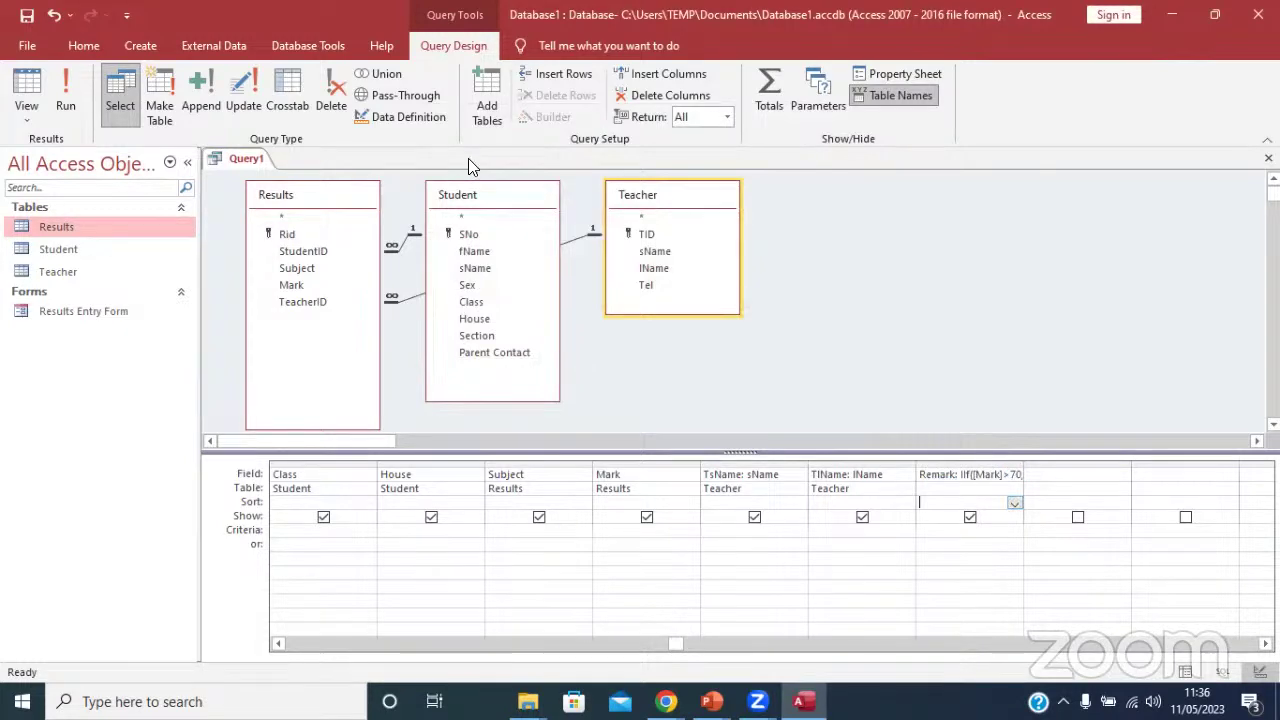
Run Query1, see #Error in Remark, and return to Design View.
{"action": "left_click", "coordinate": [62, 88]}
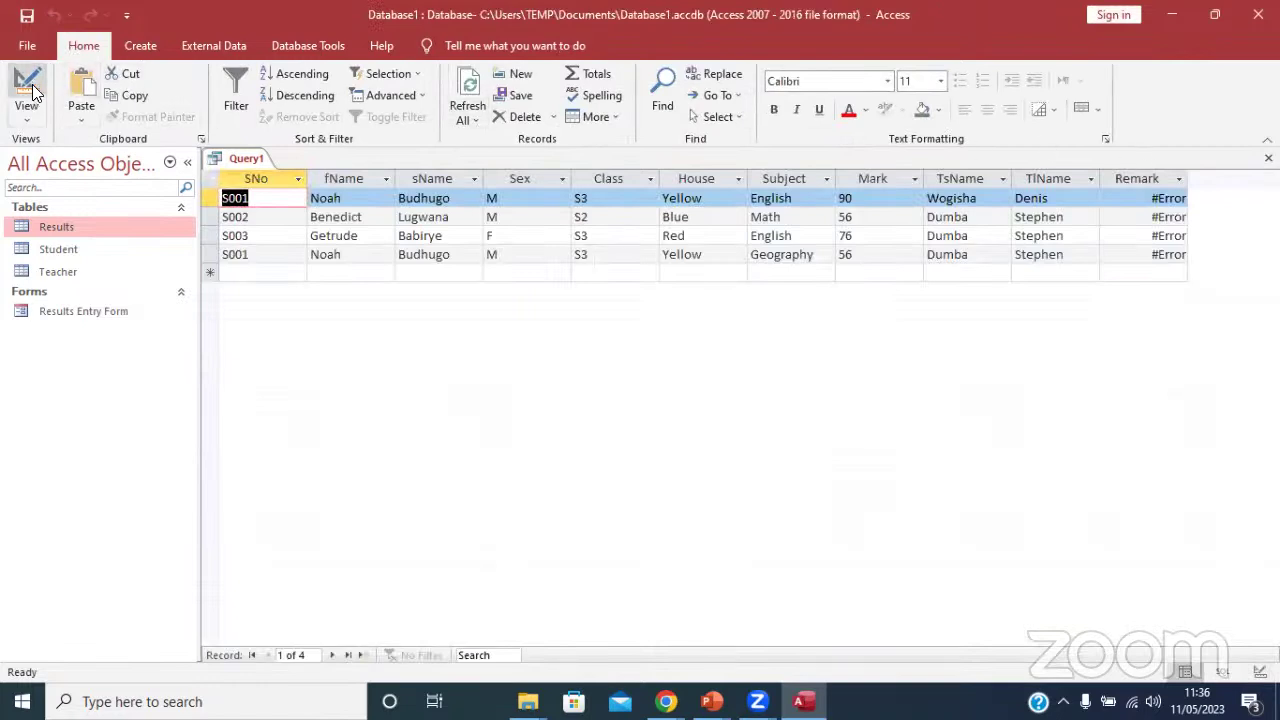
{"action": "left_click", "coordinate": [1165, 199]}
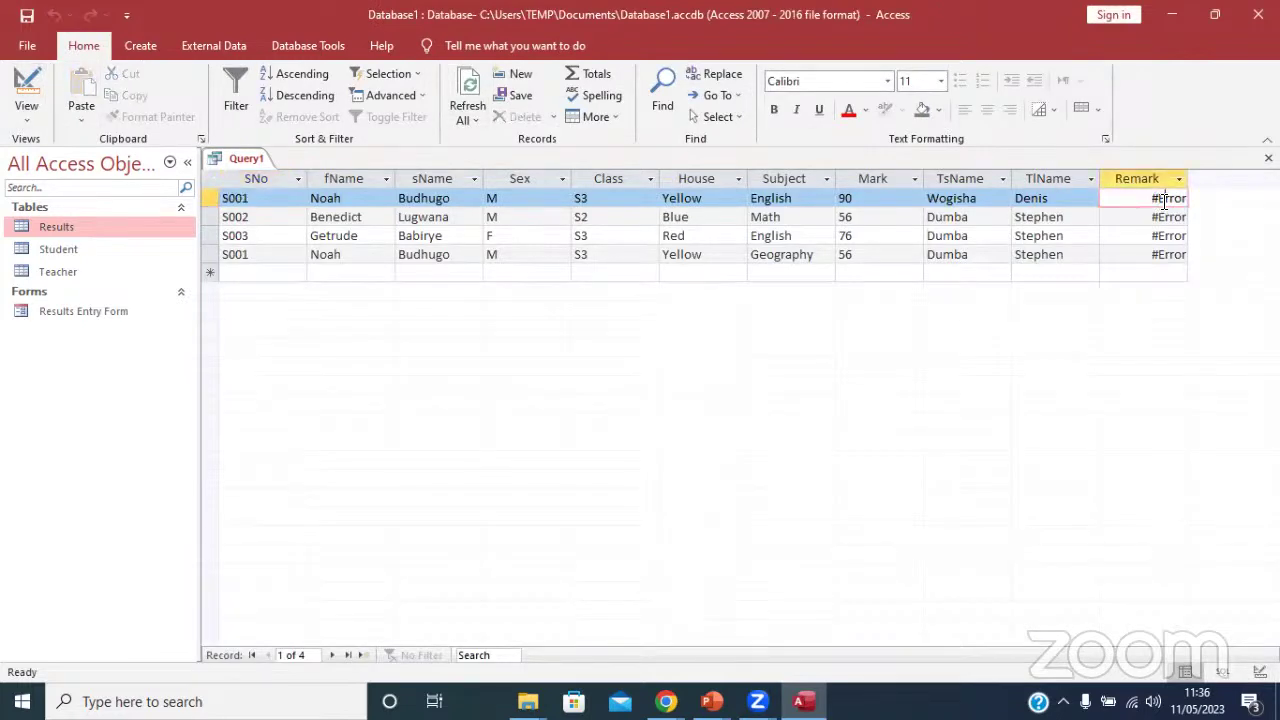
{"action": "left_click", "coordinate": [38, 70]}
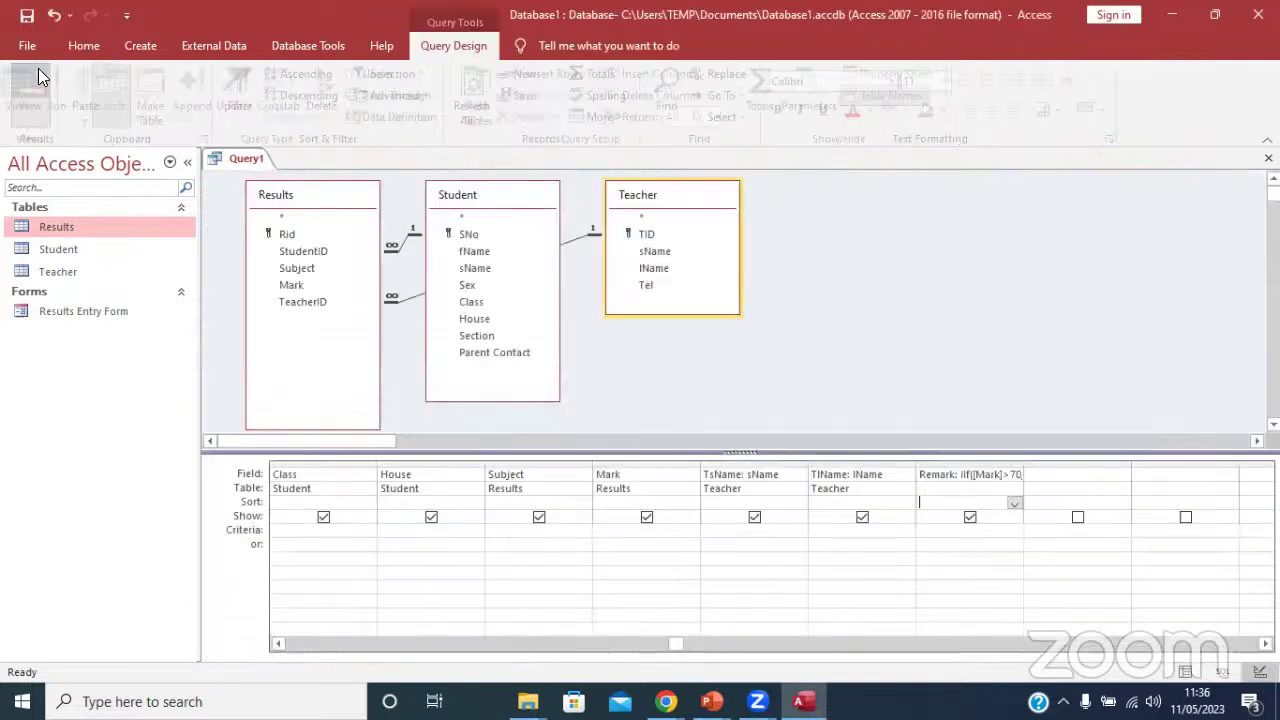
In the Zoom box, wrap the condition as ([Mark]>70) in the Remark expression.
{"action": "left_click", "coordinate": [966, 465]}
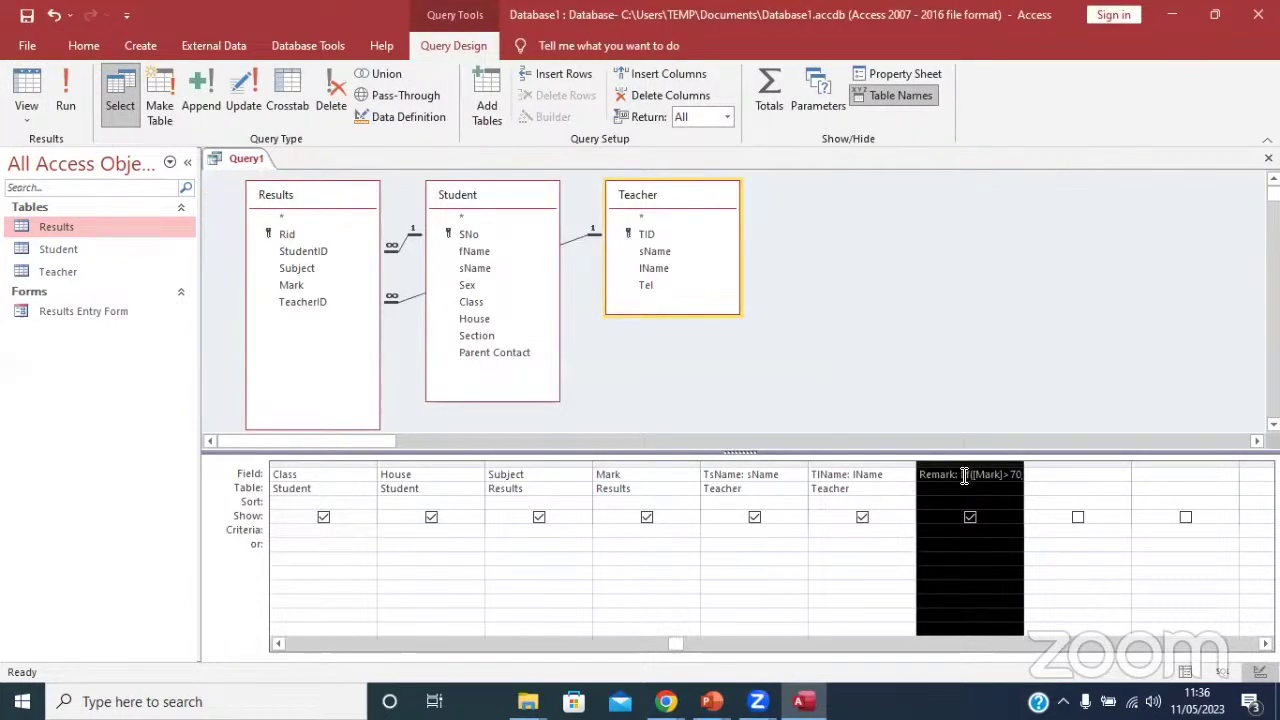
{"action": "left_click", "coordinate": [965, 476]}
{"action": "right_click", "coordinate": [964, 476]}
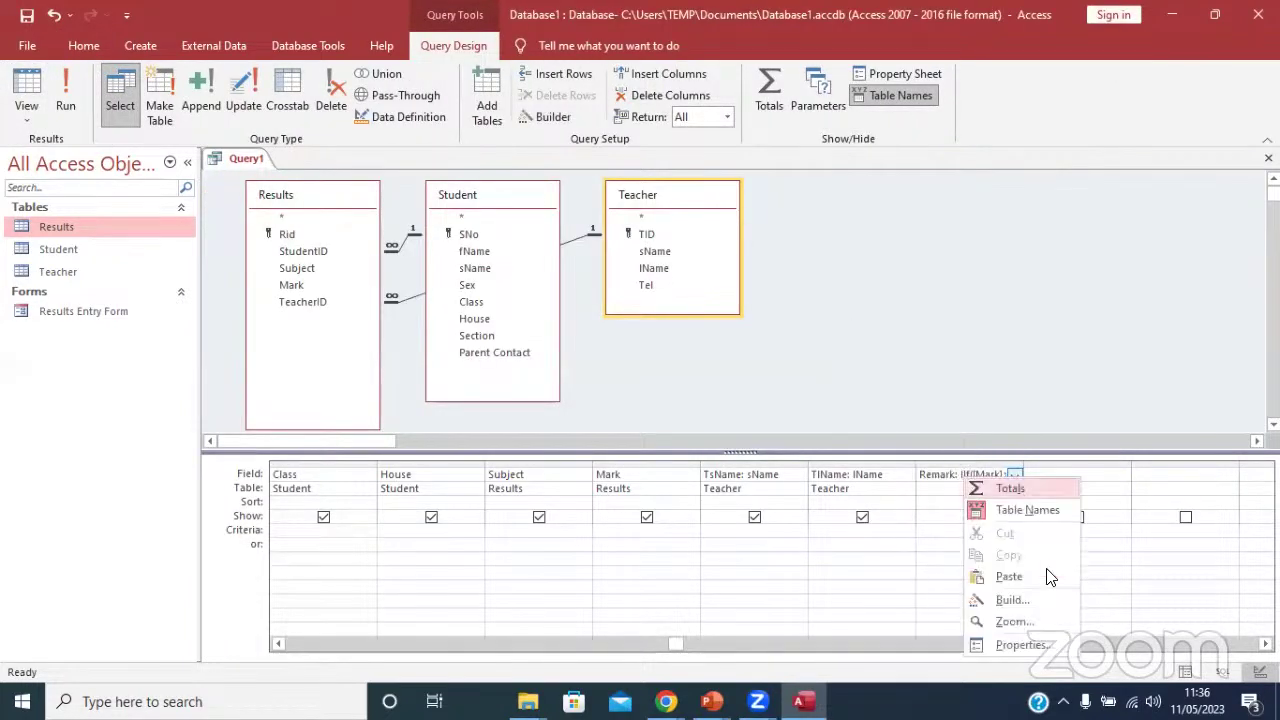
{"action": "left_click", "coordinate": [1004, 620]}
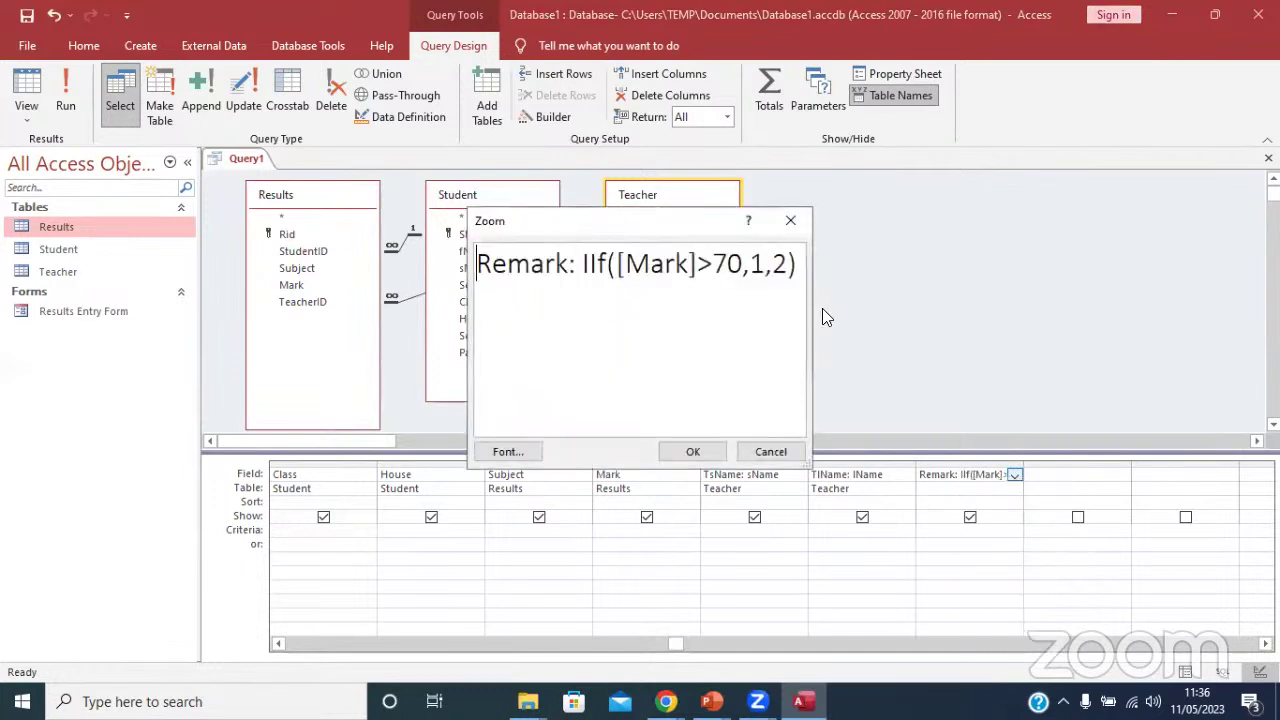
{"action": "left_click_drag", "start_coordinate": [818, 310], "coordinate": [1015, 300]}
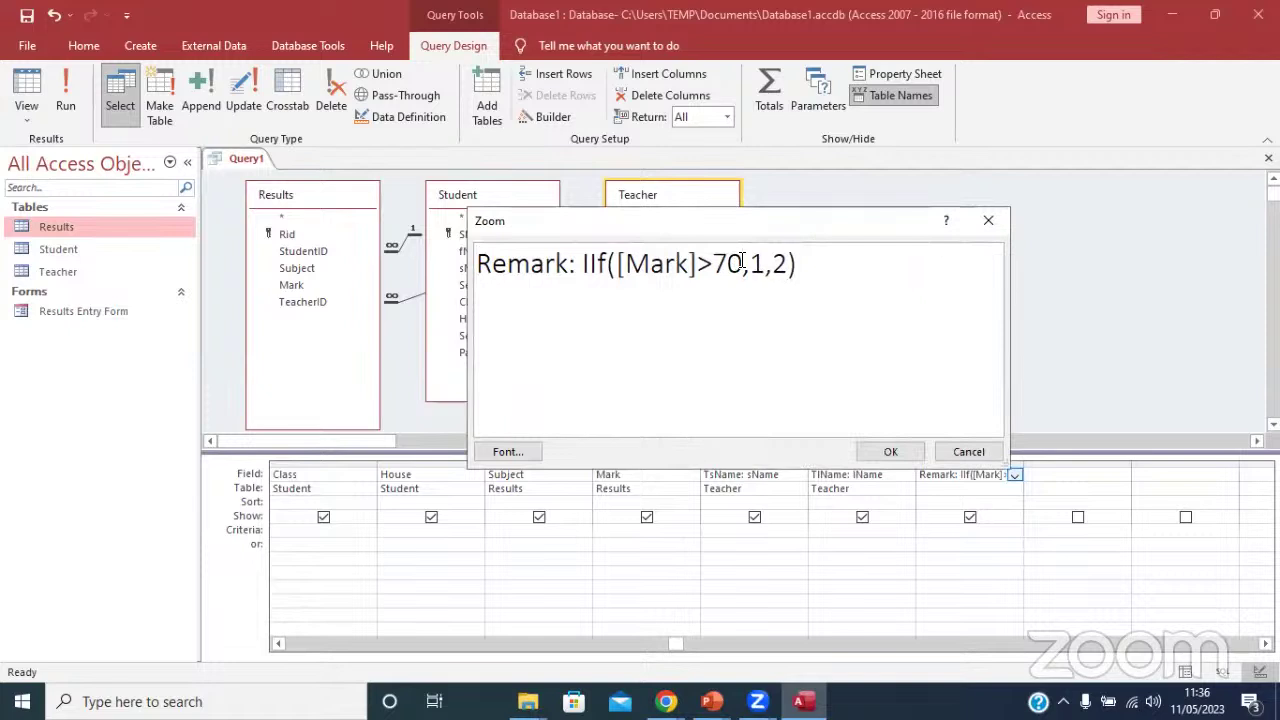
{"action": "left_click", "coordinate": [742, 262]}
{"action": "type", "text": ")"}
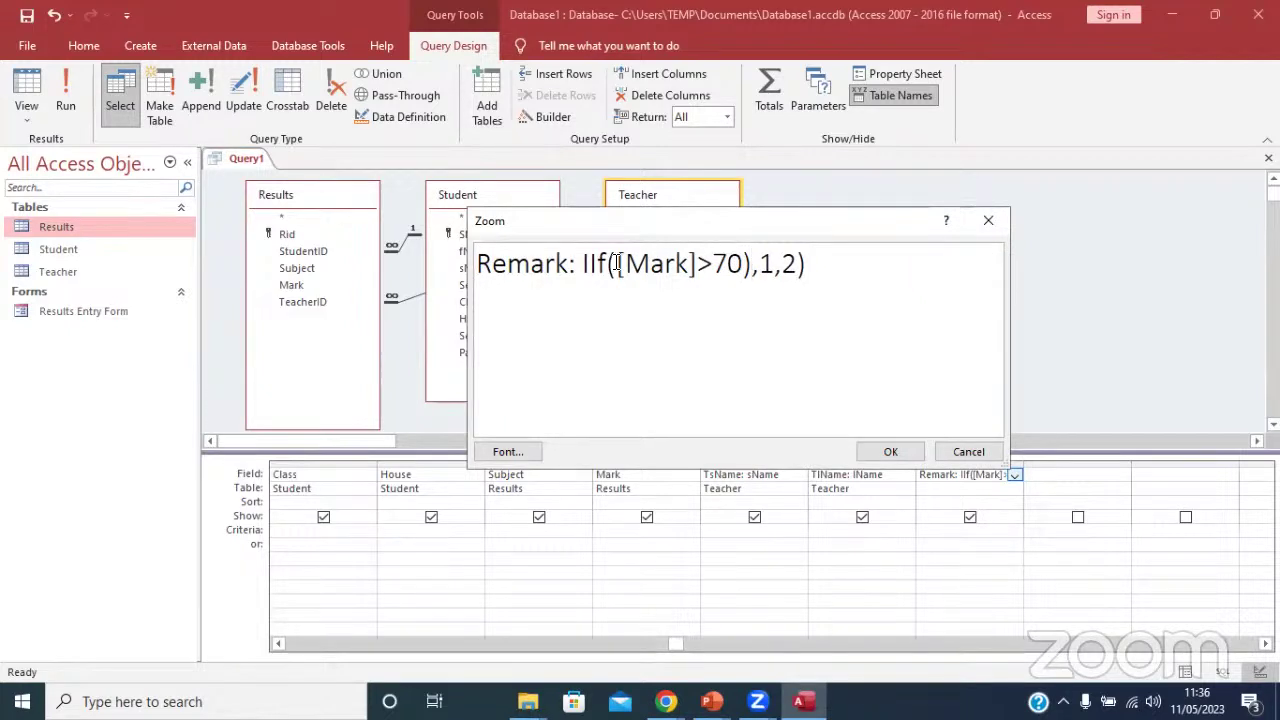
{"action": "left_click", "coordinate": [617, 264]}
{"action": "type", "text": "("}
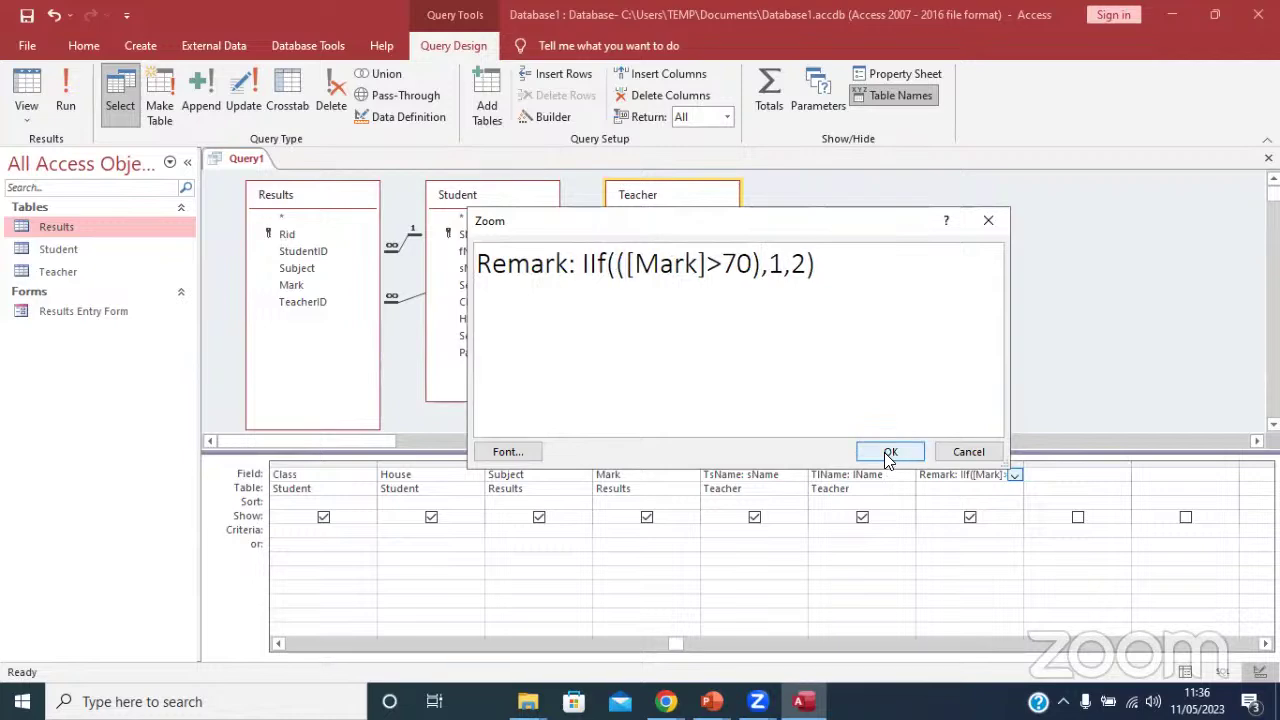
{"action": "left_click", "coordinate": [888, 453]}
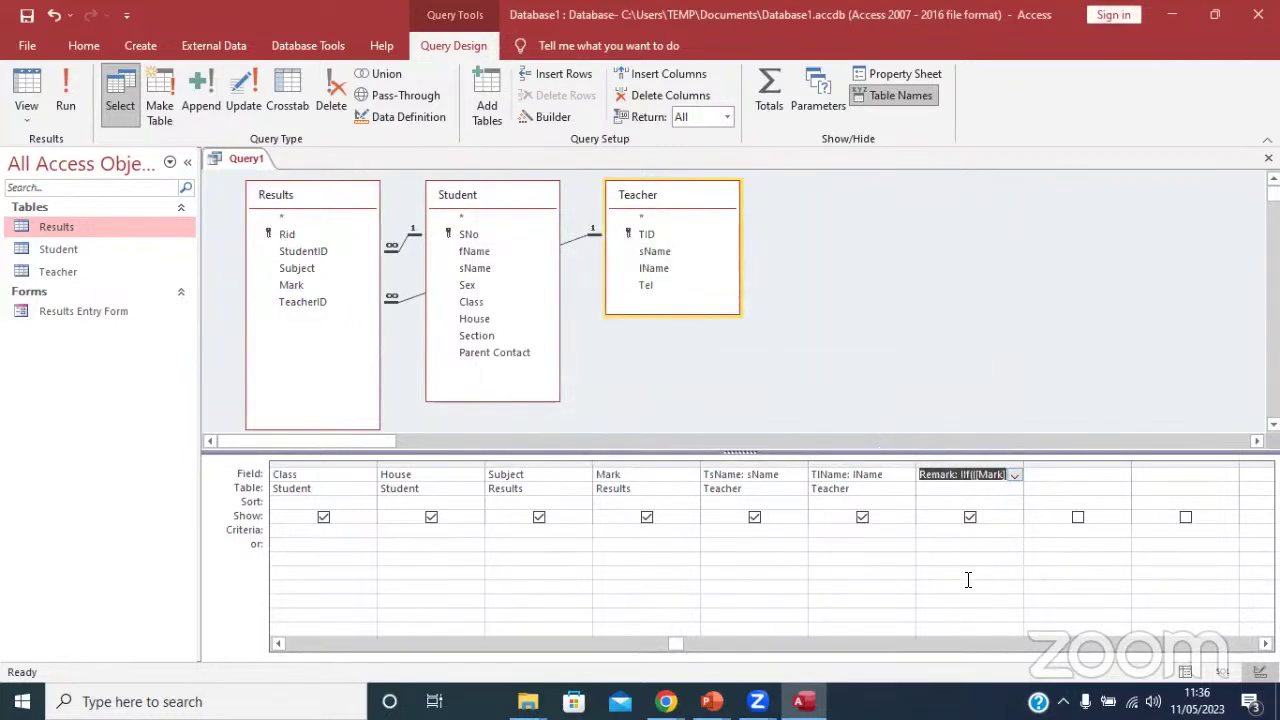
Run Query1, return to Design View, and bring up the Remark field's shortcut menu.
{"action": "left_click", "coordinate": [70, 86]}
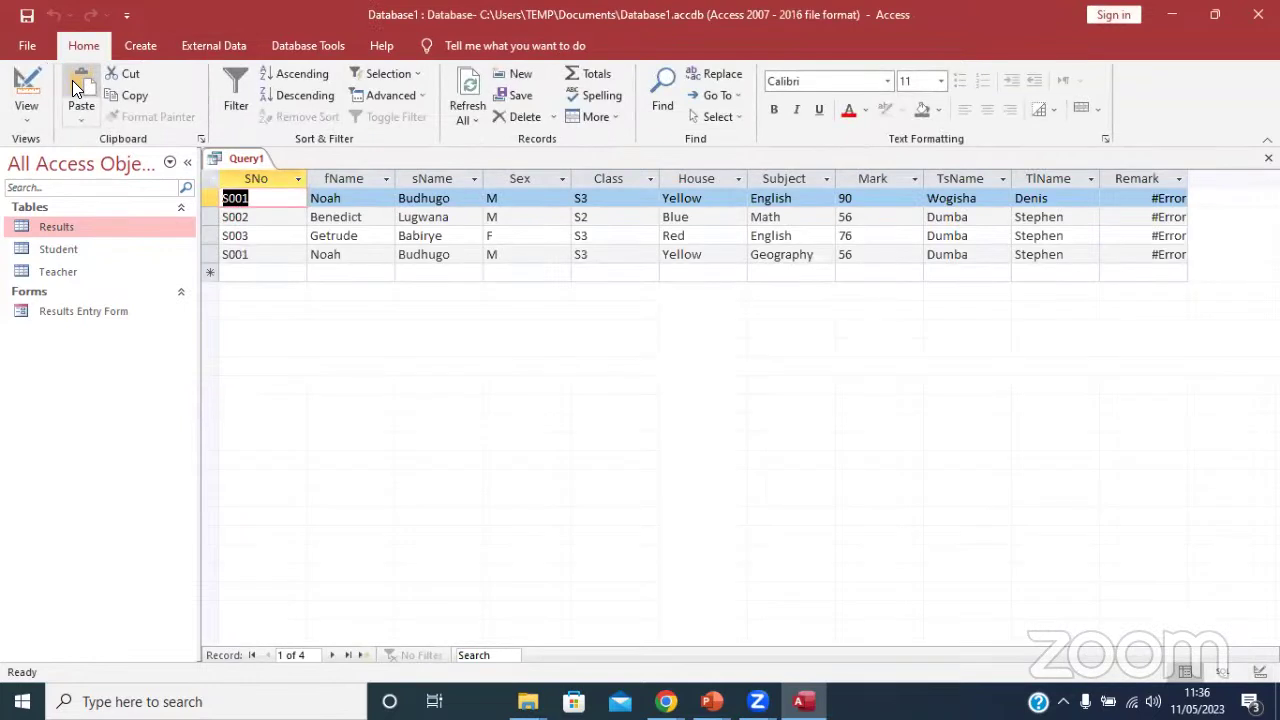
{"action": "left_click", "coordinate": [26, 88]}
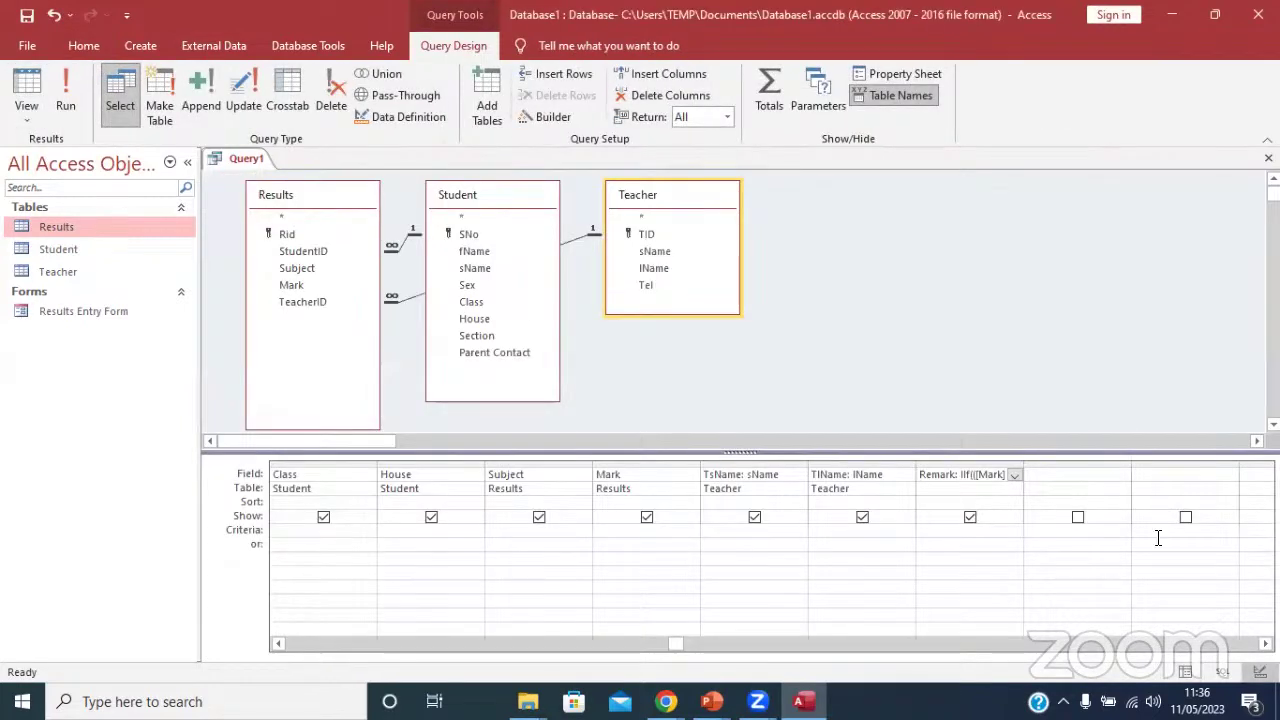
{"action": "right_click", "coordinate": [976, 478]}
Try replacing the IIf expression with [Mark] in the Zoom box, then discard the edit.
{"action": "left_click", "coordinate": [1025, 618]}
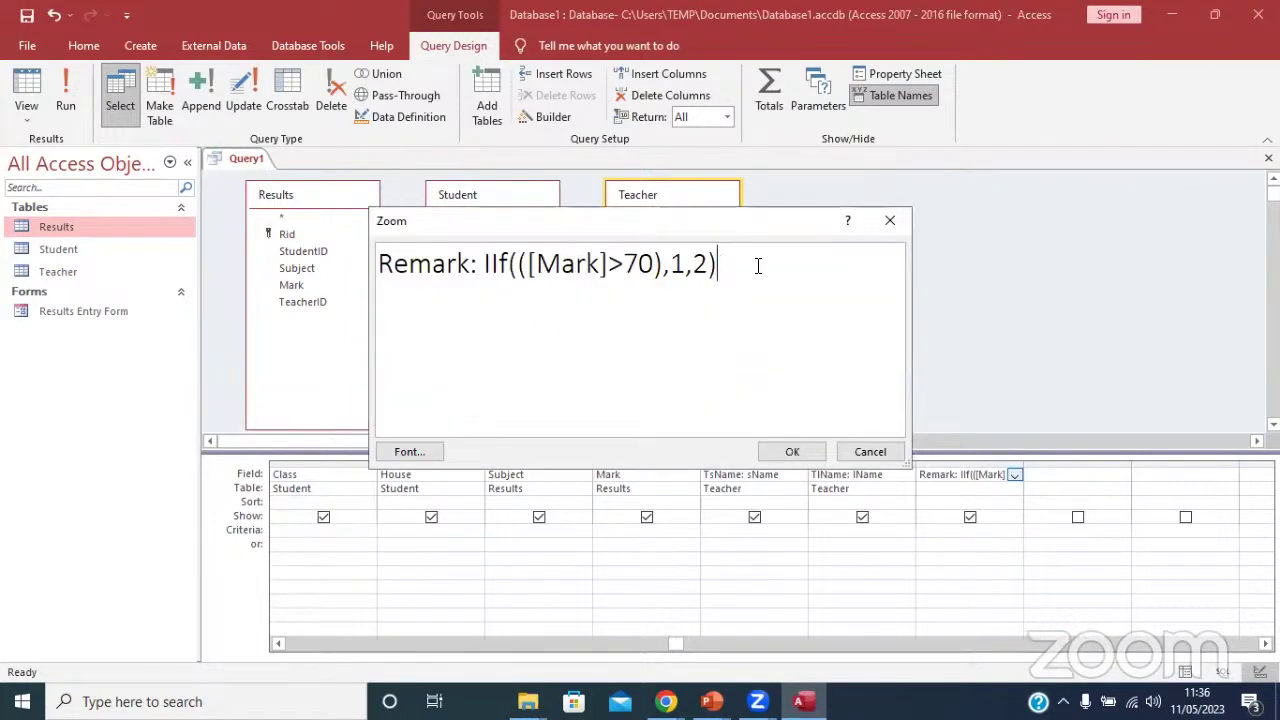
{"action": "left_click_drag", "start_coordinate": [755, 262], "coordinate": [510, 262]}
{"action": "left_click", "coordinate": [528, 263]}
{"action": "left_click_drag", "start_coordinate": [734, 266], "coordinate": [488, 264]}
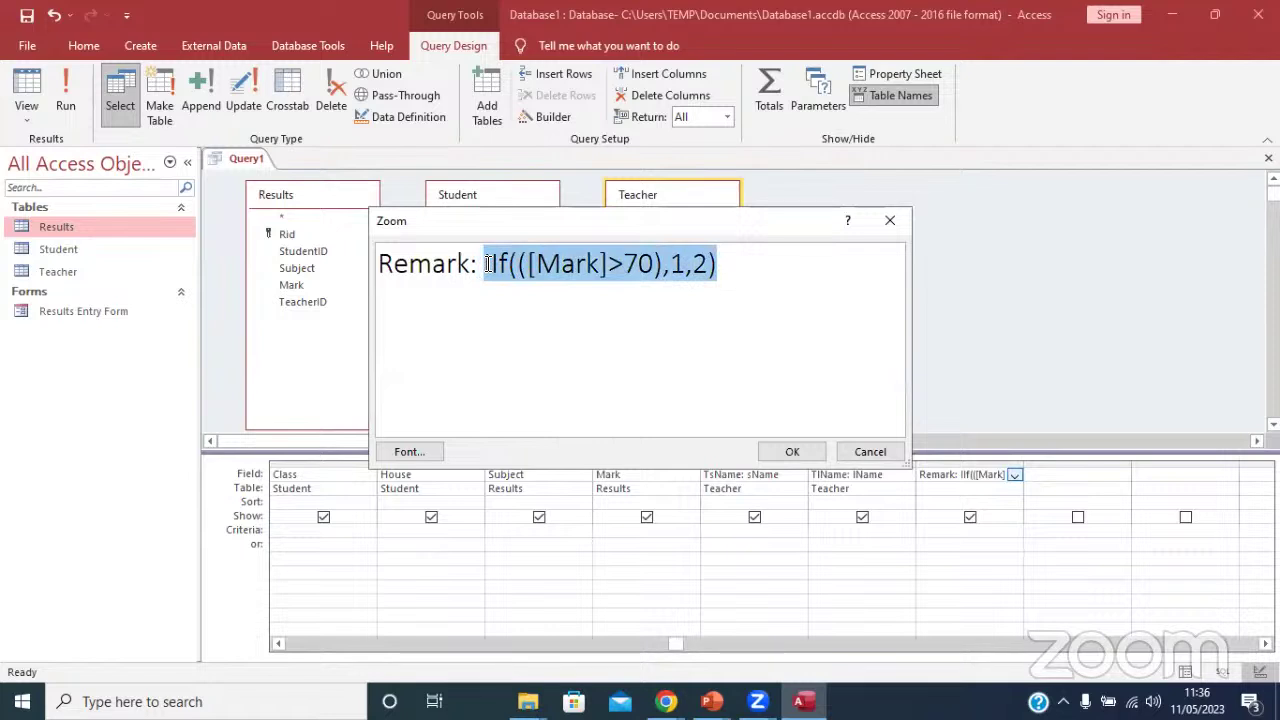
{"action": "key", "text": "Delete"}
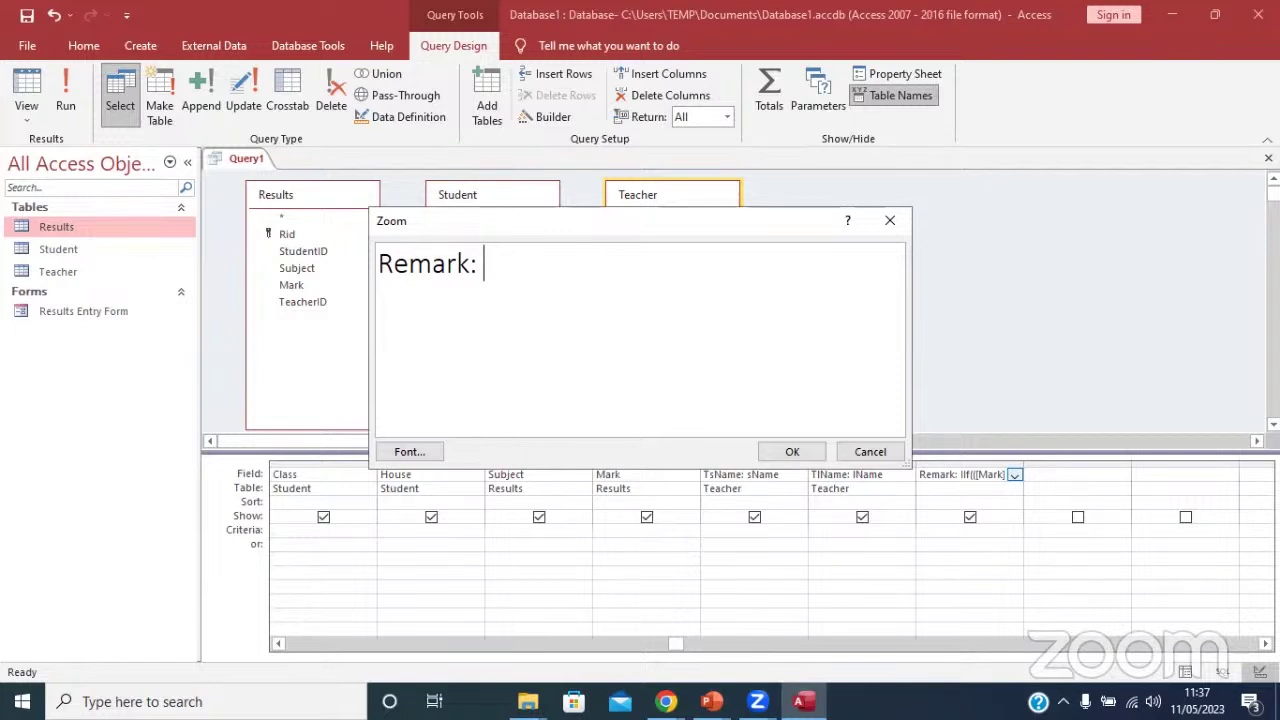
{"action": "type", "text": "[Mark"}
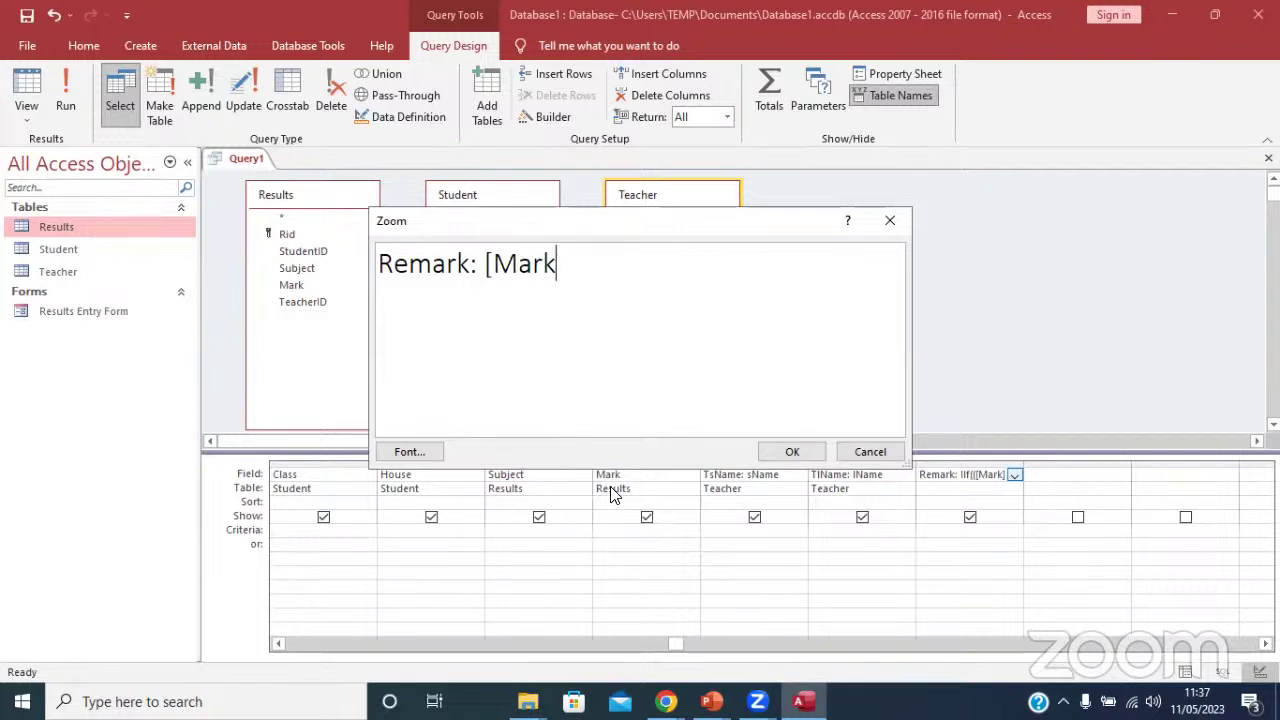
{"action": "type", "text": "]"}
{"action": "left_click", "coordinate": [890, 220]}
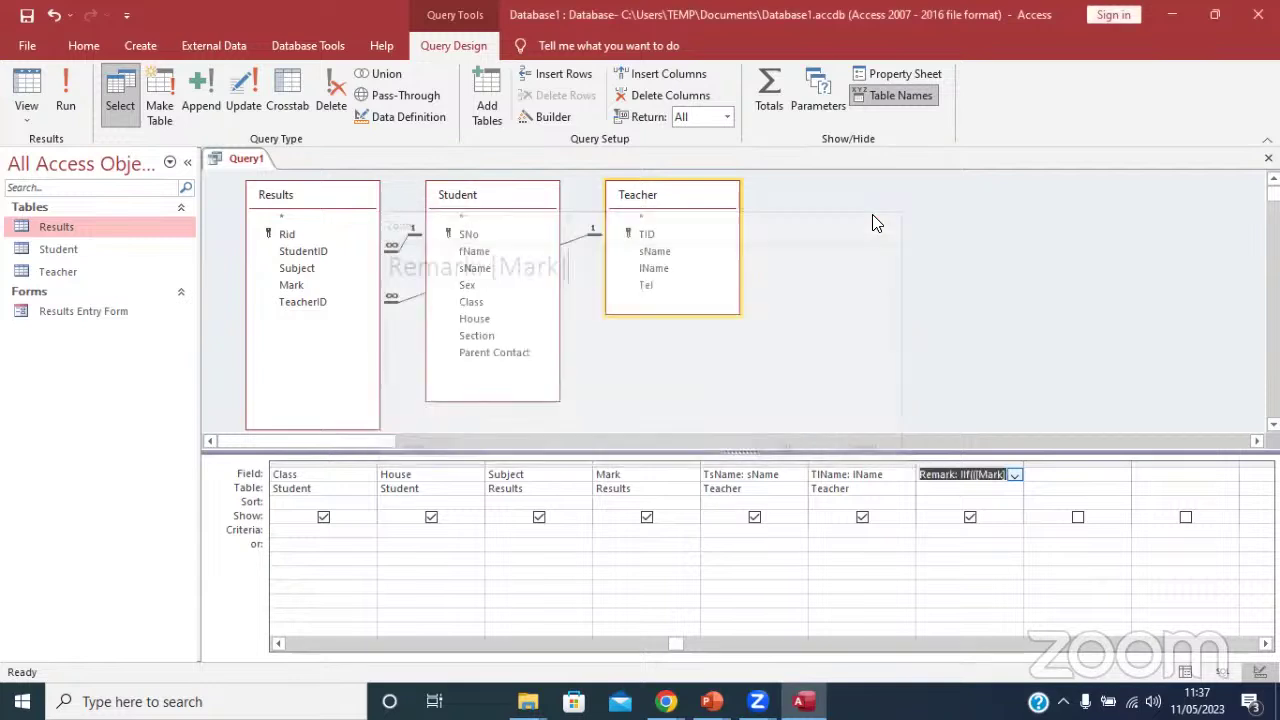
Save and close Query1, then open the Results table.
{"action": "right_click", "coordinate": [245, 158]}
{"action": "left_click", "coordinate": [318, 192]}
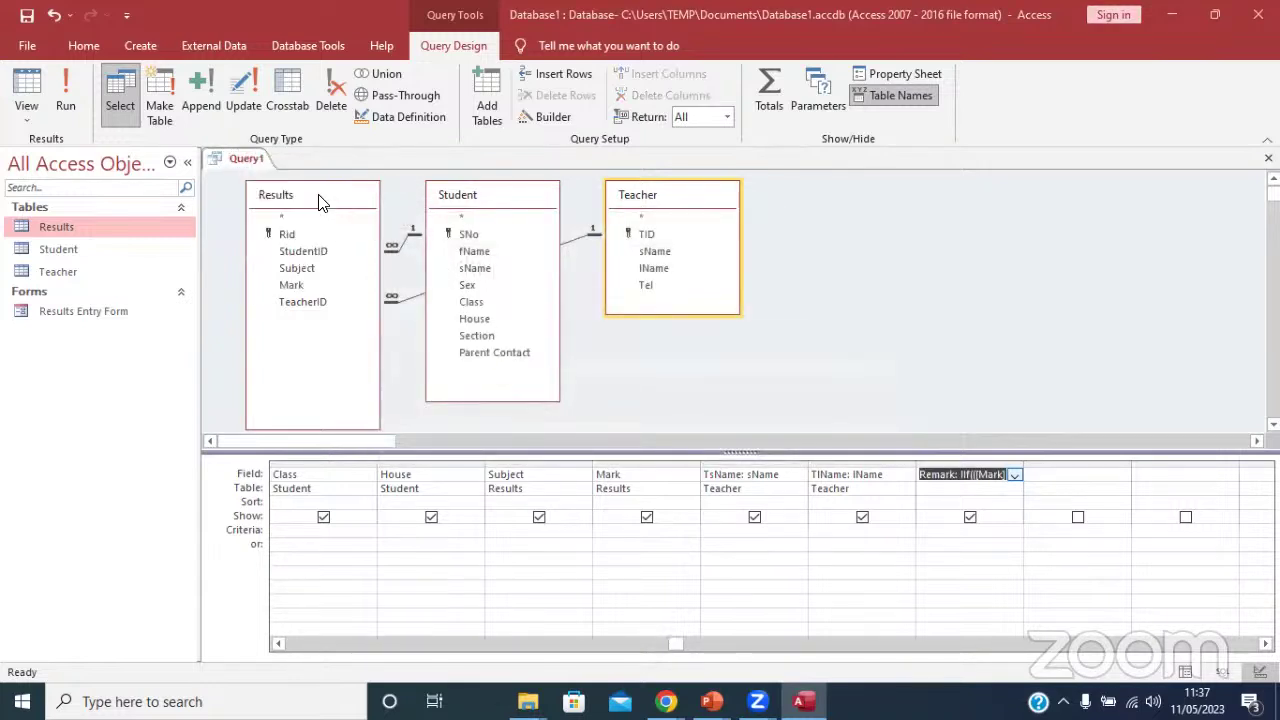
{"action": "left_click", "coordinate": [572, 404]}
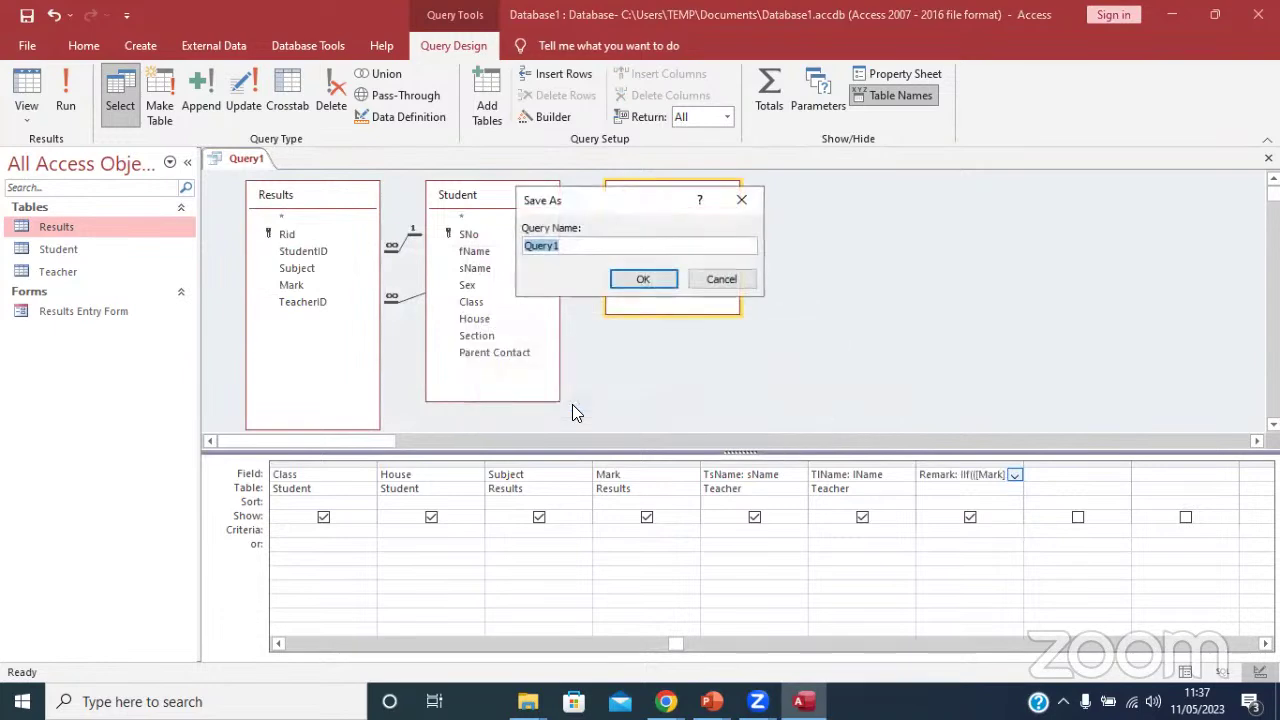
{"action": "left_click", "coordinate": [620, 276]}
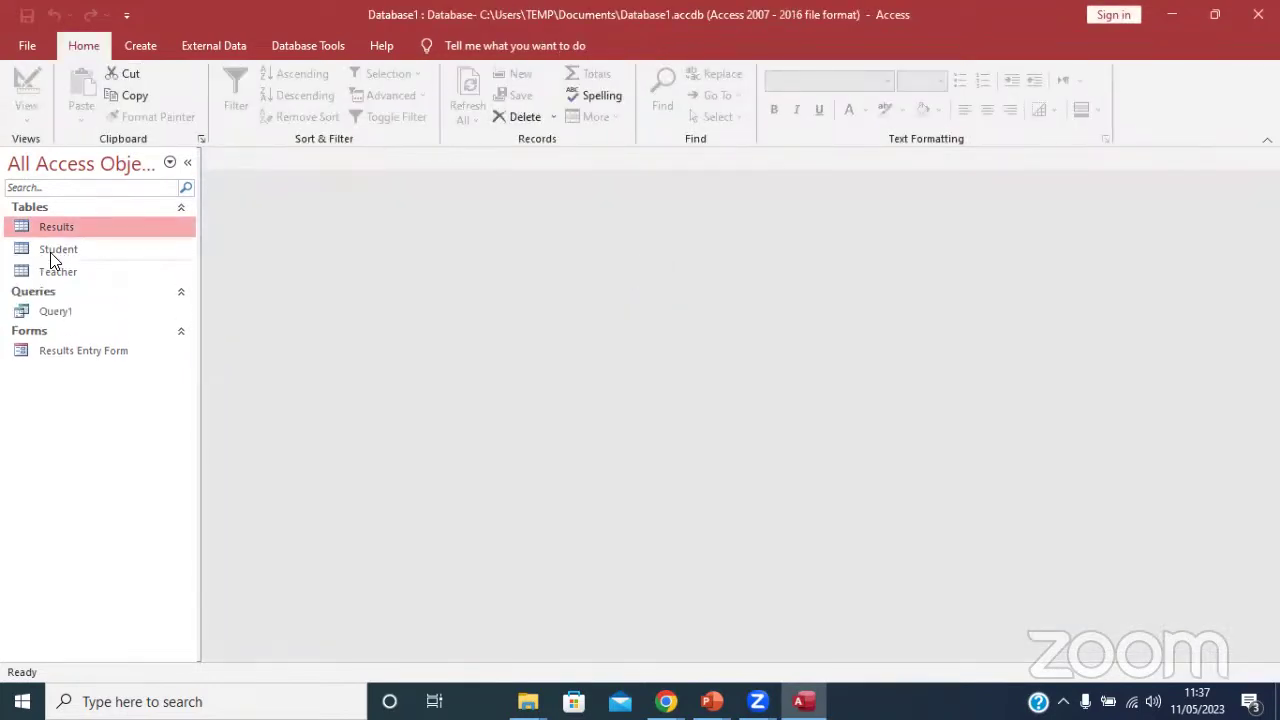
{"action": "left_click", "coordinate": [52, 229]}
{"action": "double_click", "coordinate": [54, 228]}
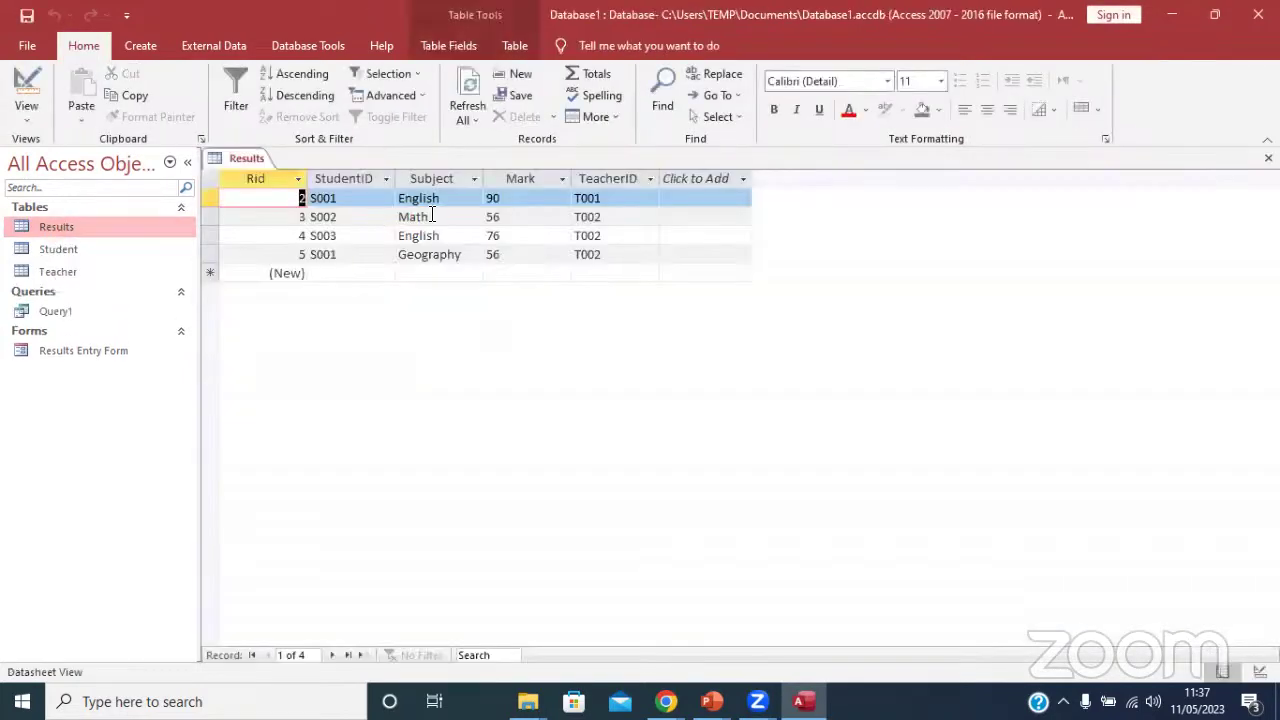
Change the Mark field's data type to Number and save, accepting the data-loss warning.
{"action": "left_click", "coordinate": [16, 74]}
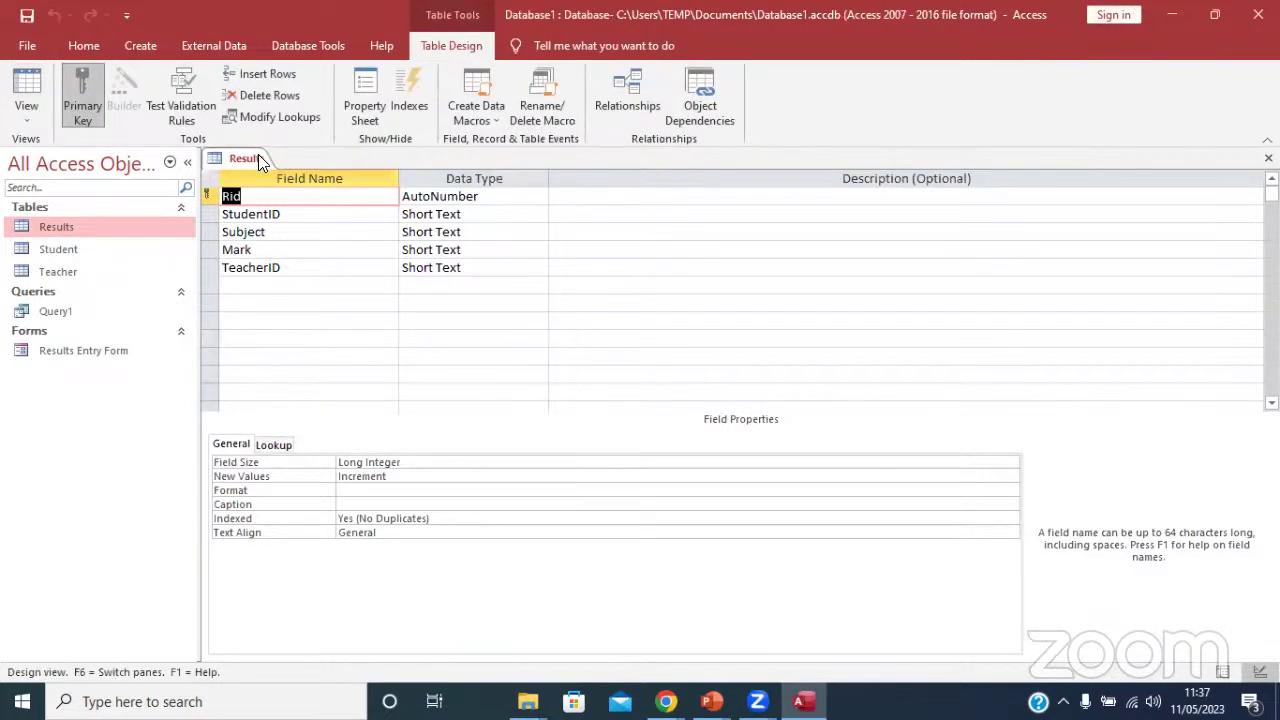
{"action": "left_click", "coordinate": [441, 250]}
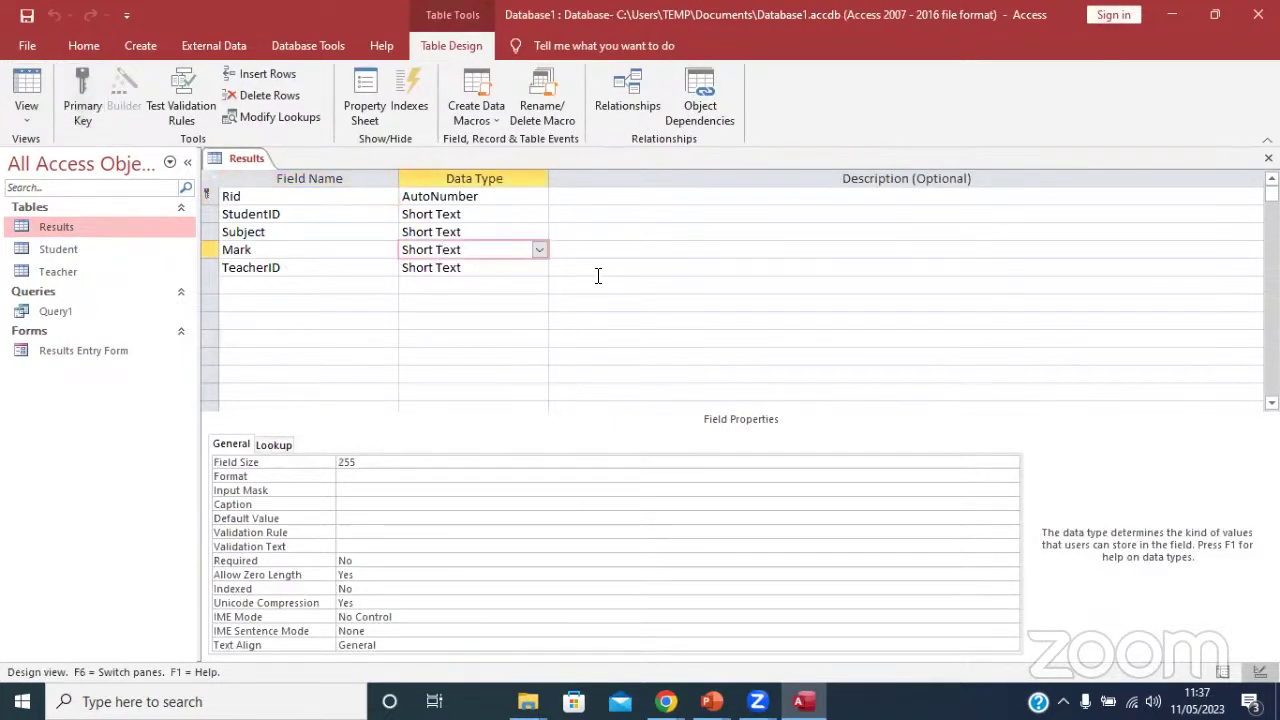
{"action": "left_click", "coordinate": [540, 250]}
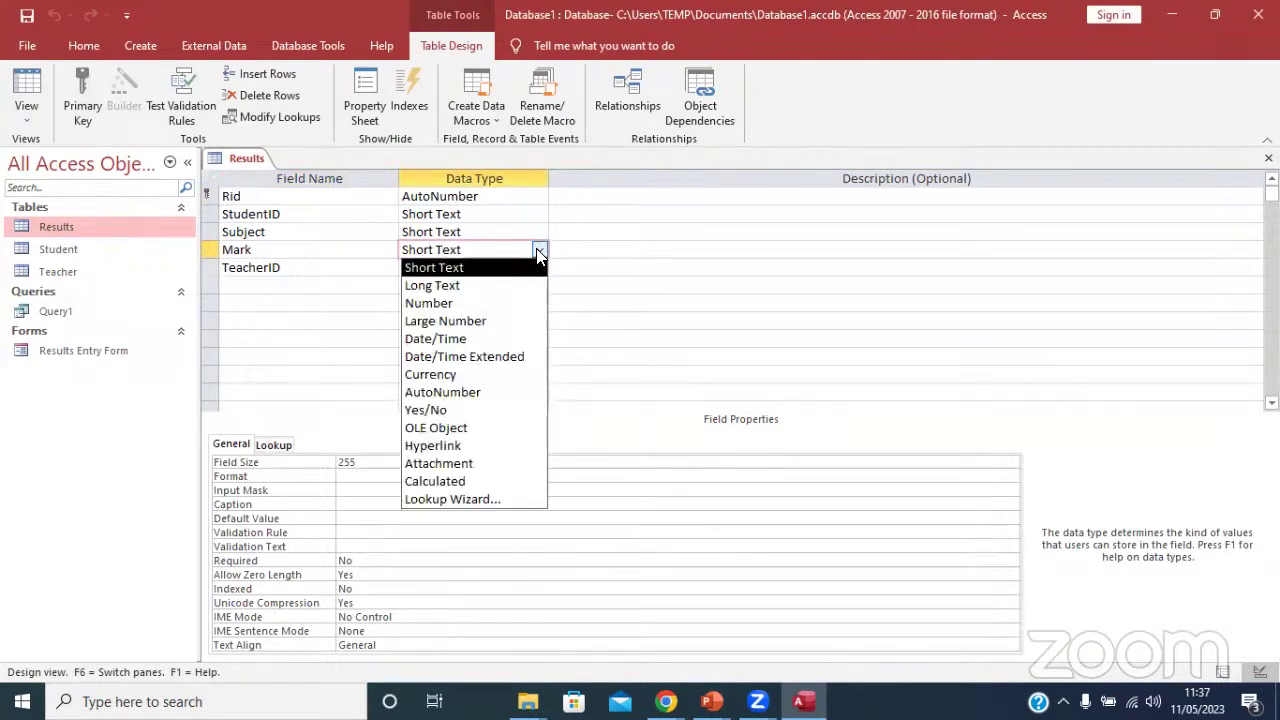
{"action": "left_click", "coordinate": [492, 305]}
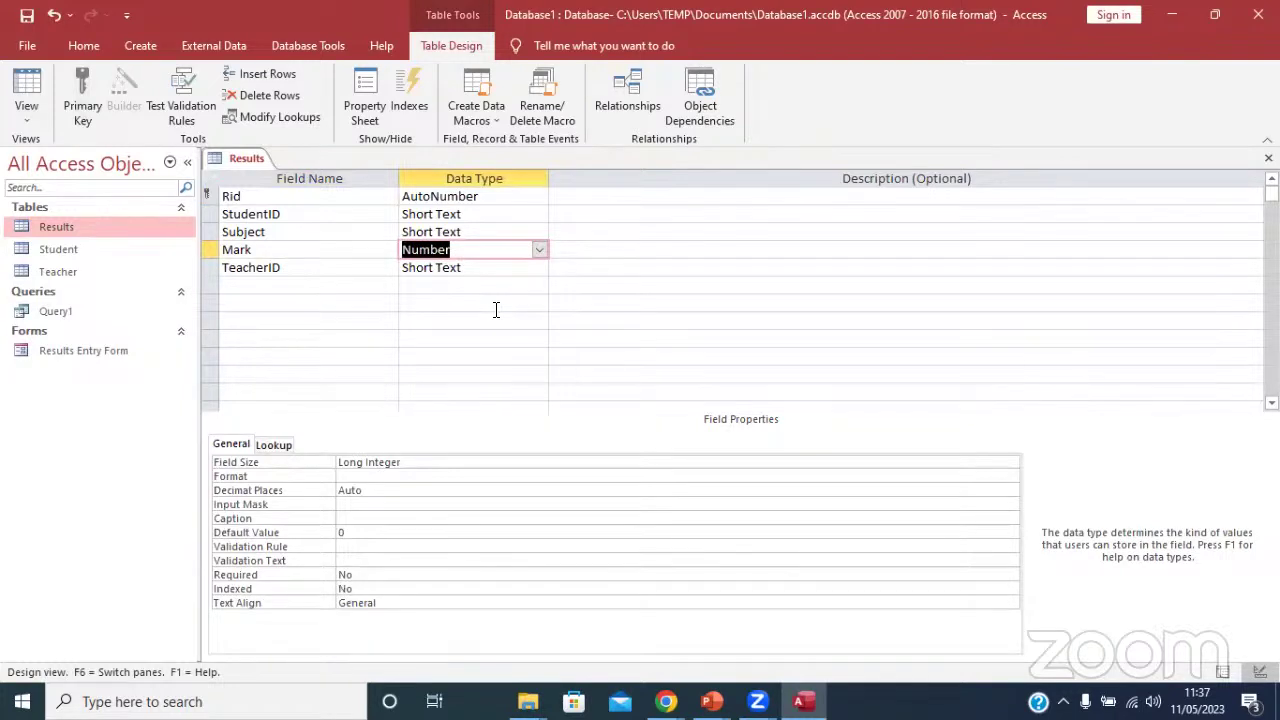
{"action": "left_click", "coordinate": [27, 15]}
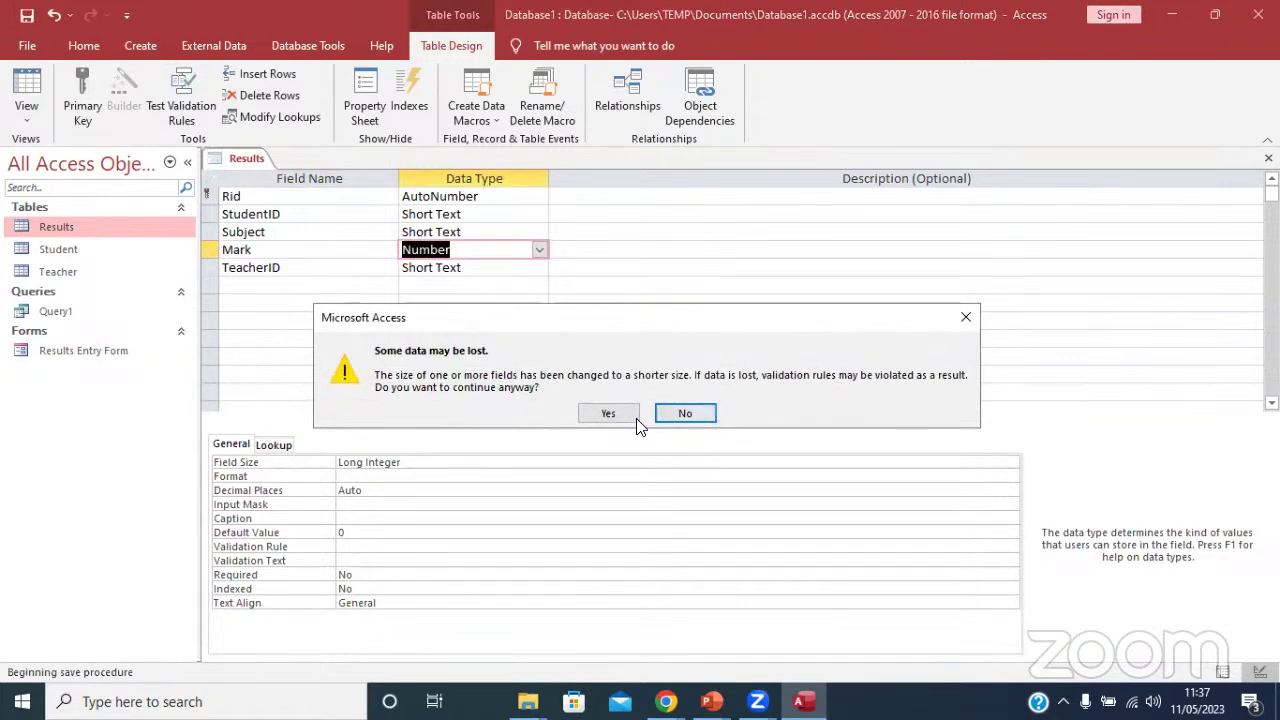
{"action": "left_click", "coordinate": [608, 413]}
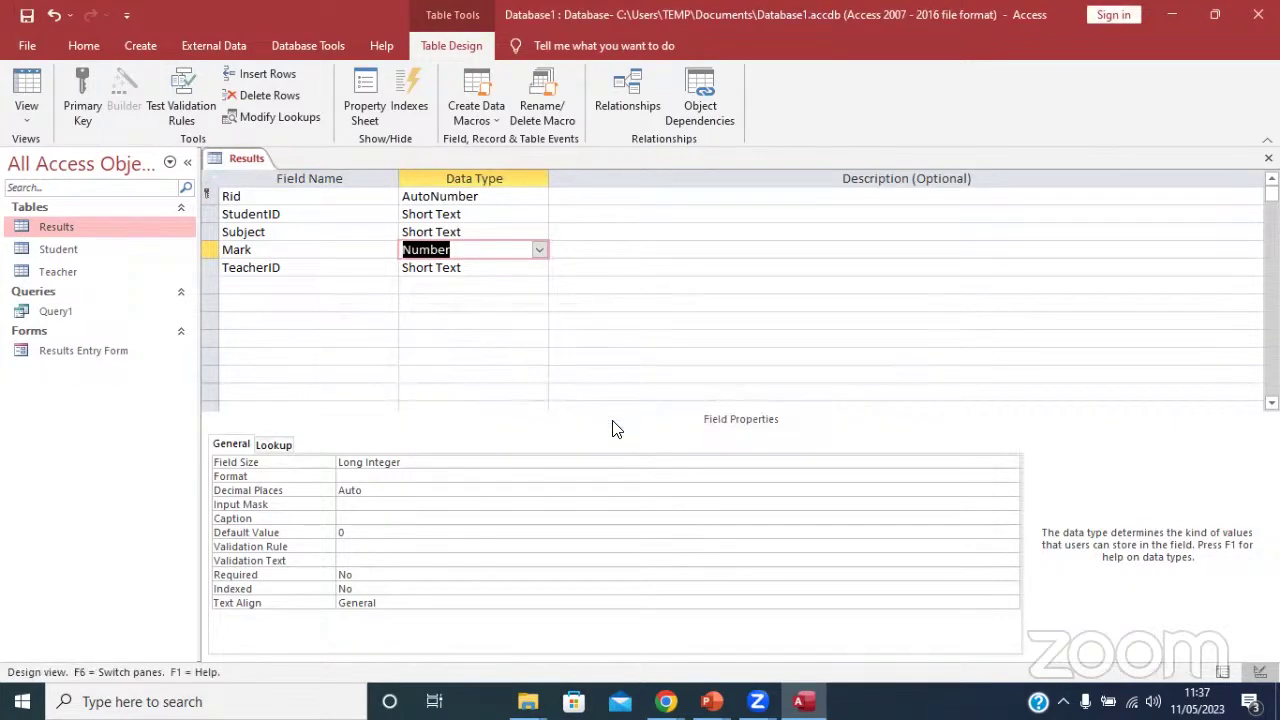
Check the converted Mark values in Datasheet View and close the Results table.
{"action": "left_click", "coordinate": [27, 88]}
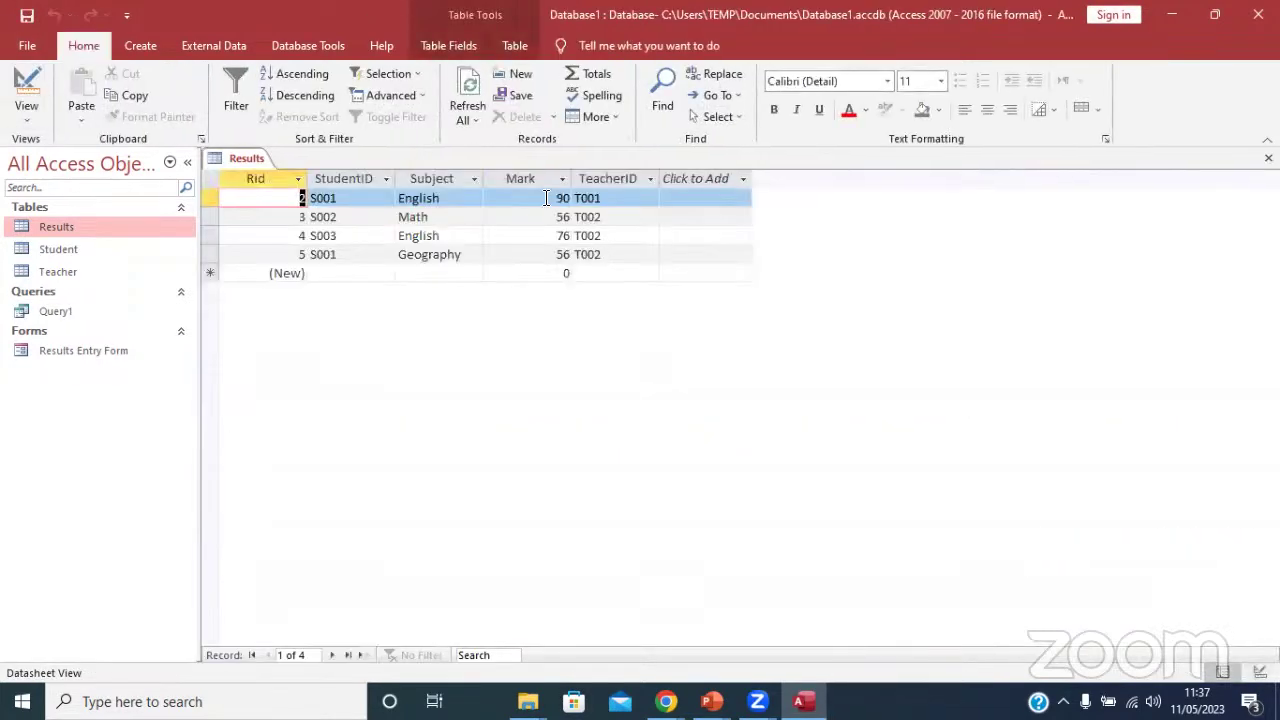
{"action": "left_click", "coordinate": [548, 198]}
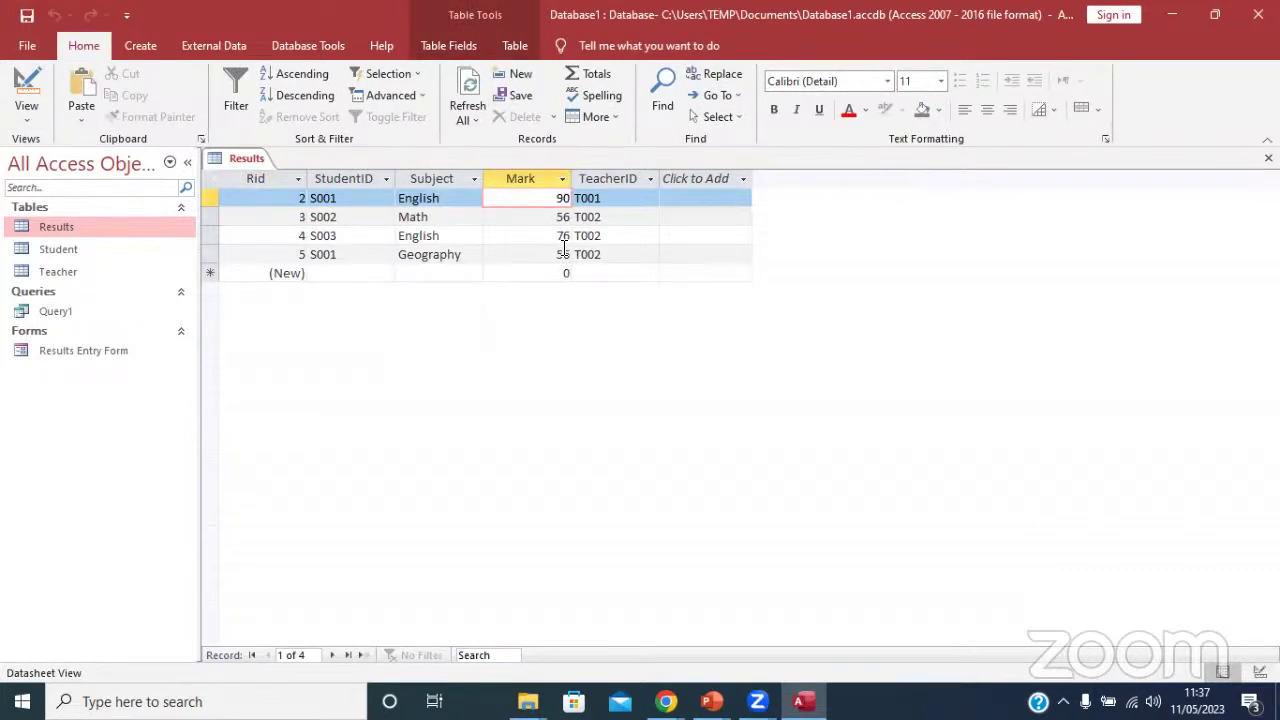
{"action": "right_click", "coordinate": [229, 160]}
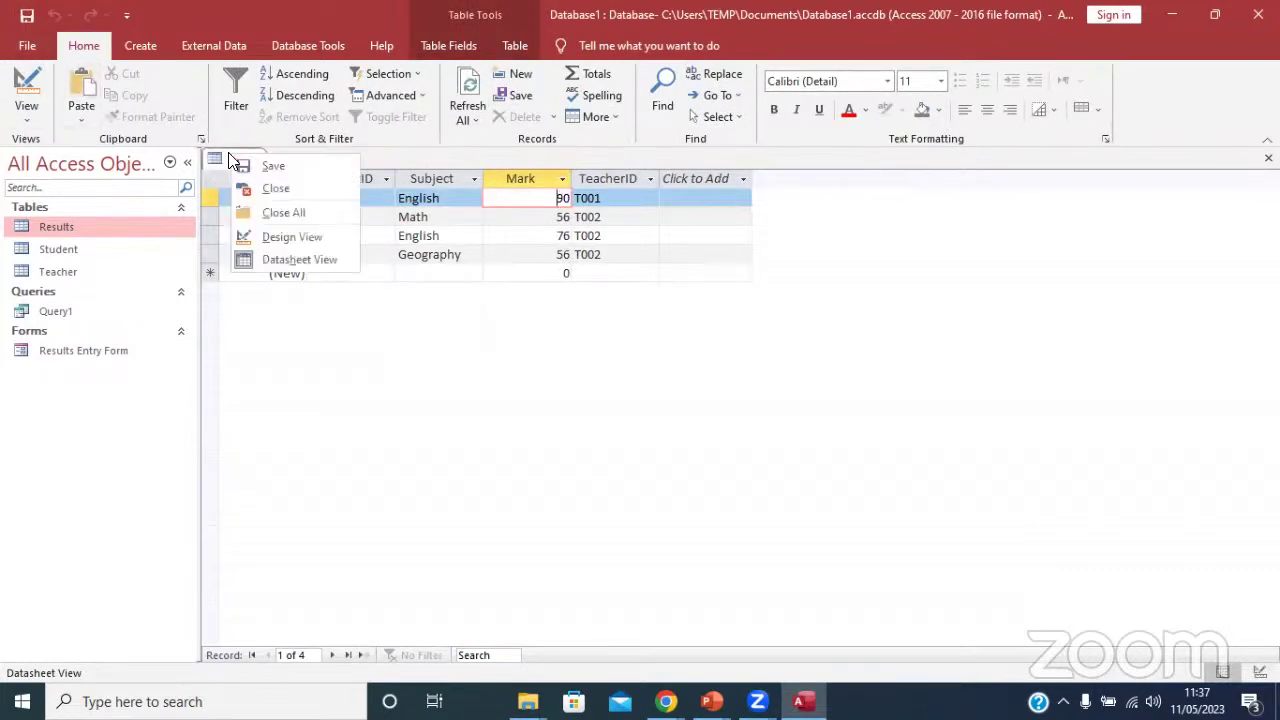
{"action": "left_click", "coordinate": [277, 189]}
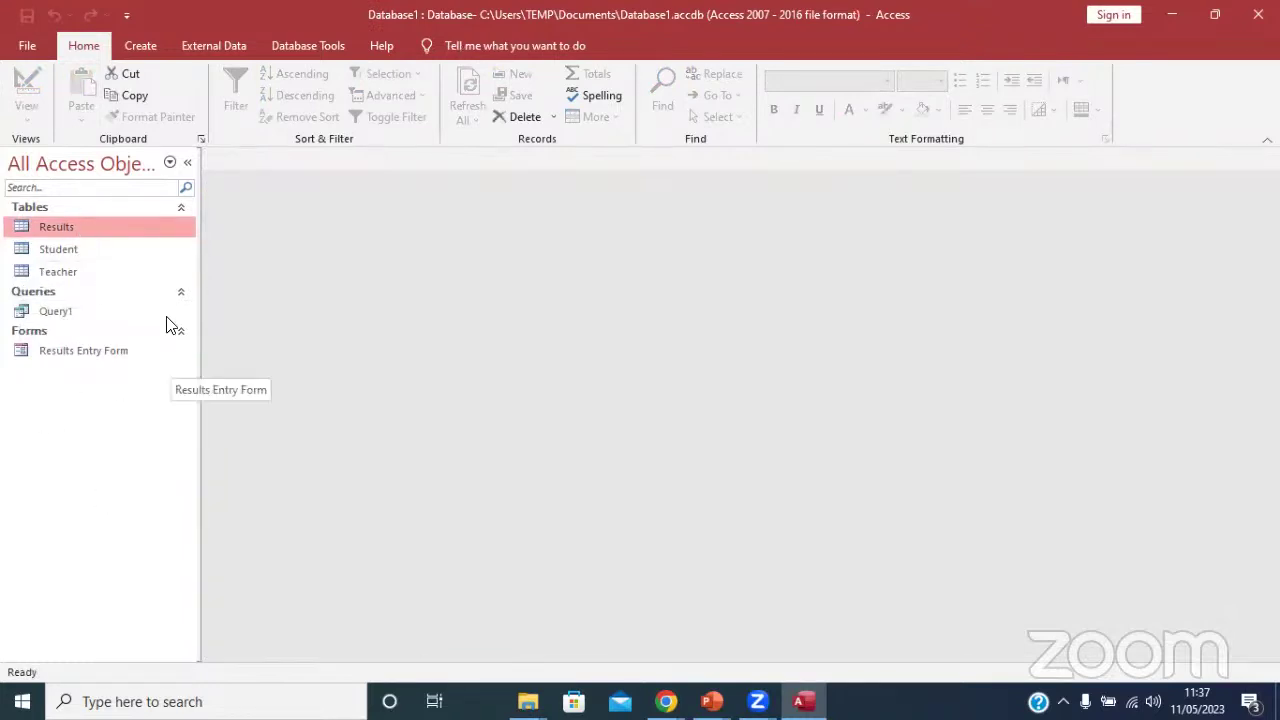
Reopen Query1 in Design View and open the Remark expression in the Zoom box.
{"action": "double_click", "coordinate": [76, 311]}
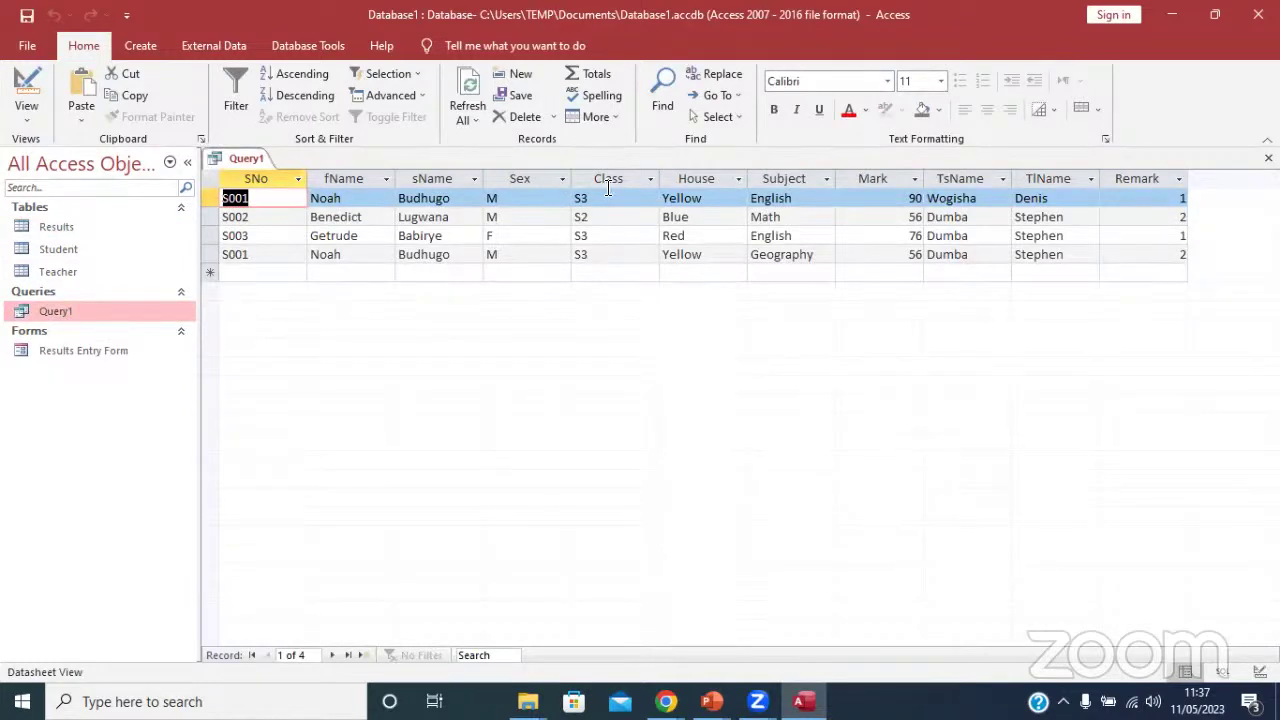
{"action": "left_click", "coordinate": [26, 88]}
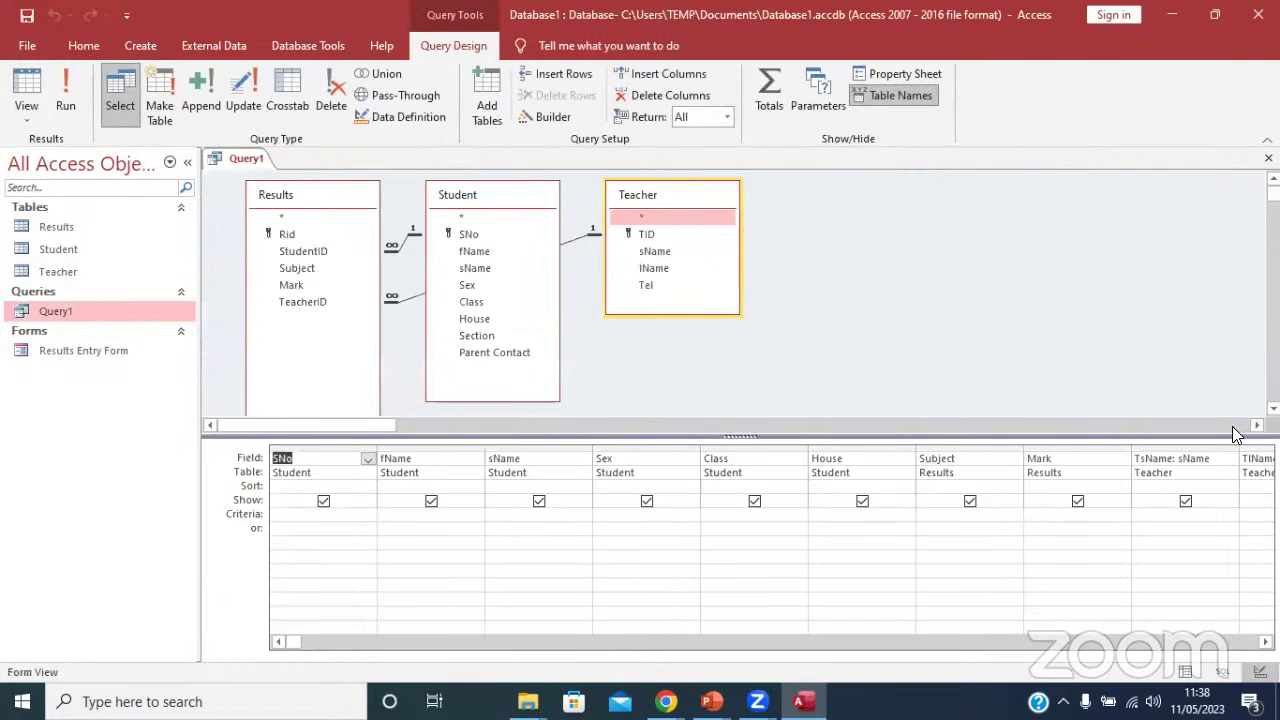
{"action": "left_click", "coordinate": [1043, 460]}
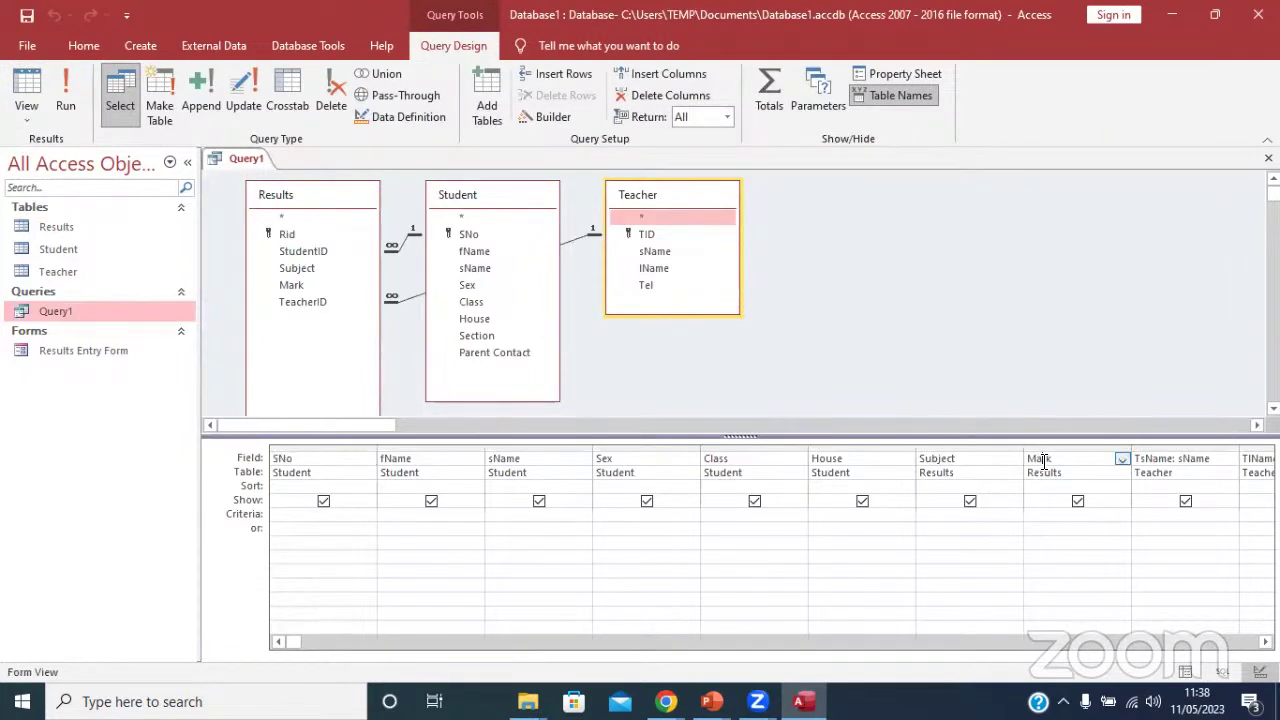
{"action": "key", "text": "Tab"}
{"action": "key", "text": "Tab"}
{"action": "key", "text": "Tab"}
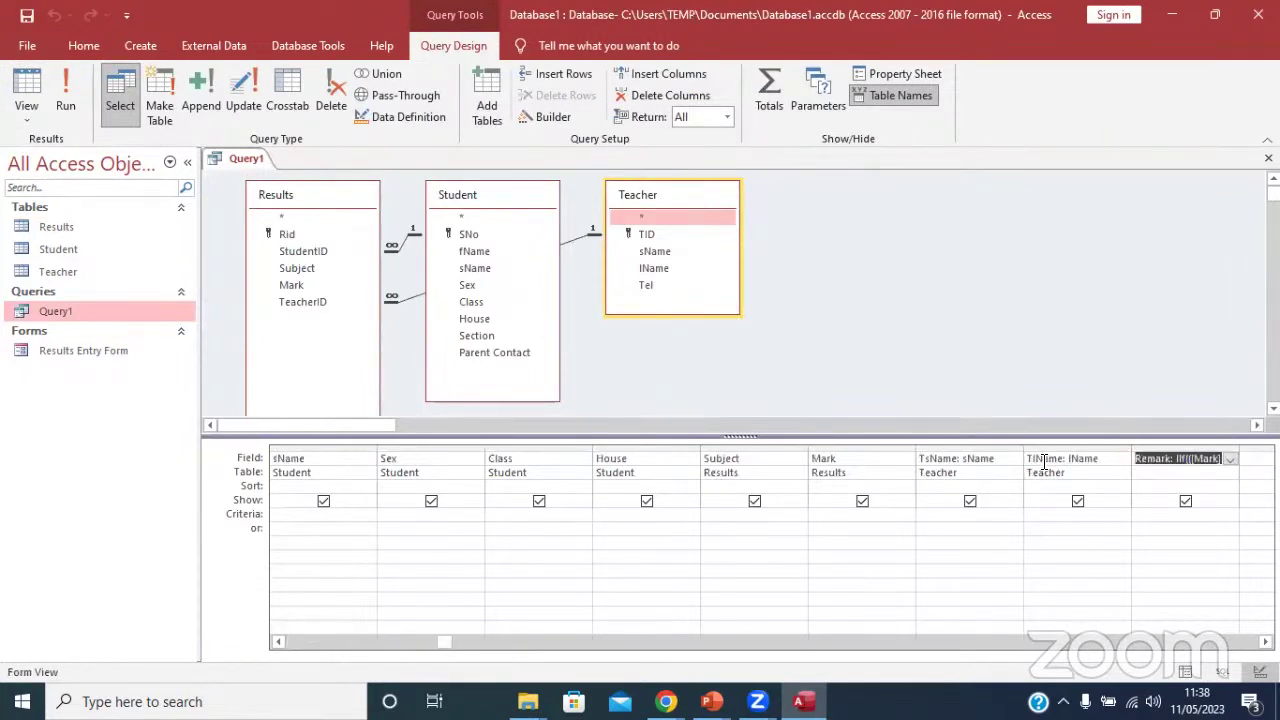
{"action": "right_click", "coordinate": [1145, 460]}
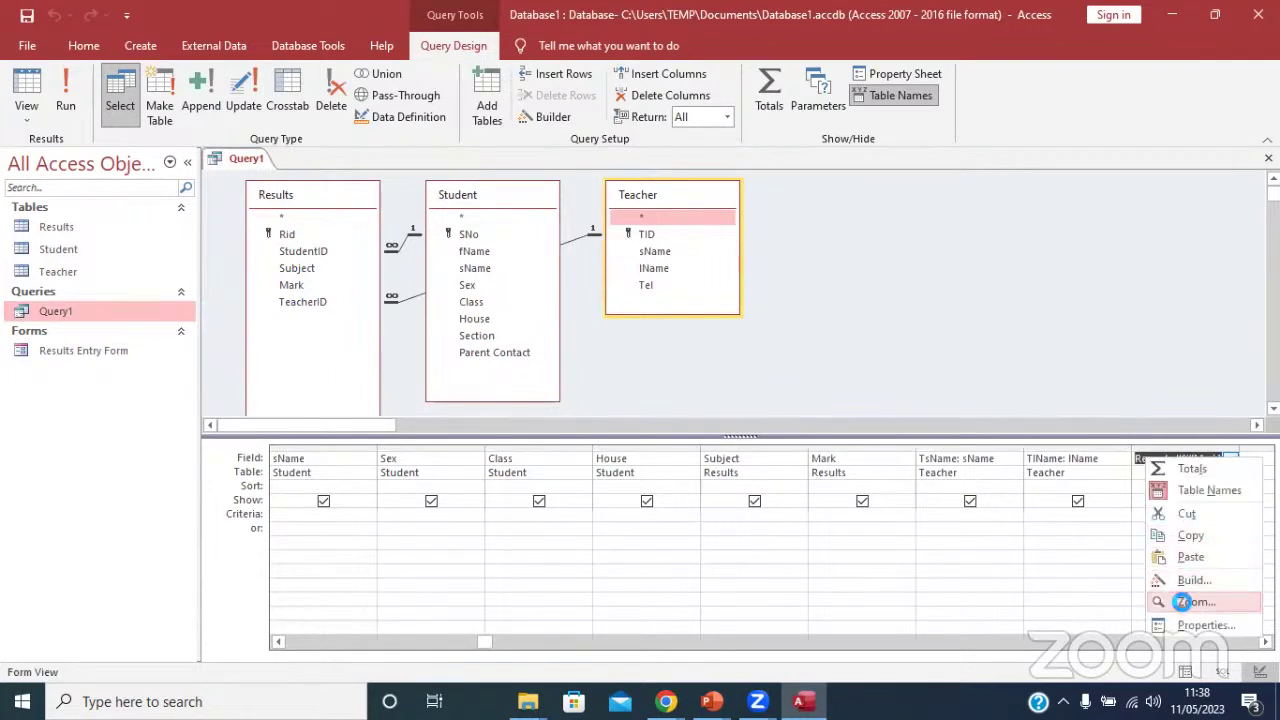
{"action": "left_click", "coordinate": [1192, 601]}
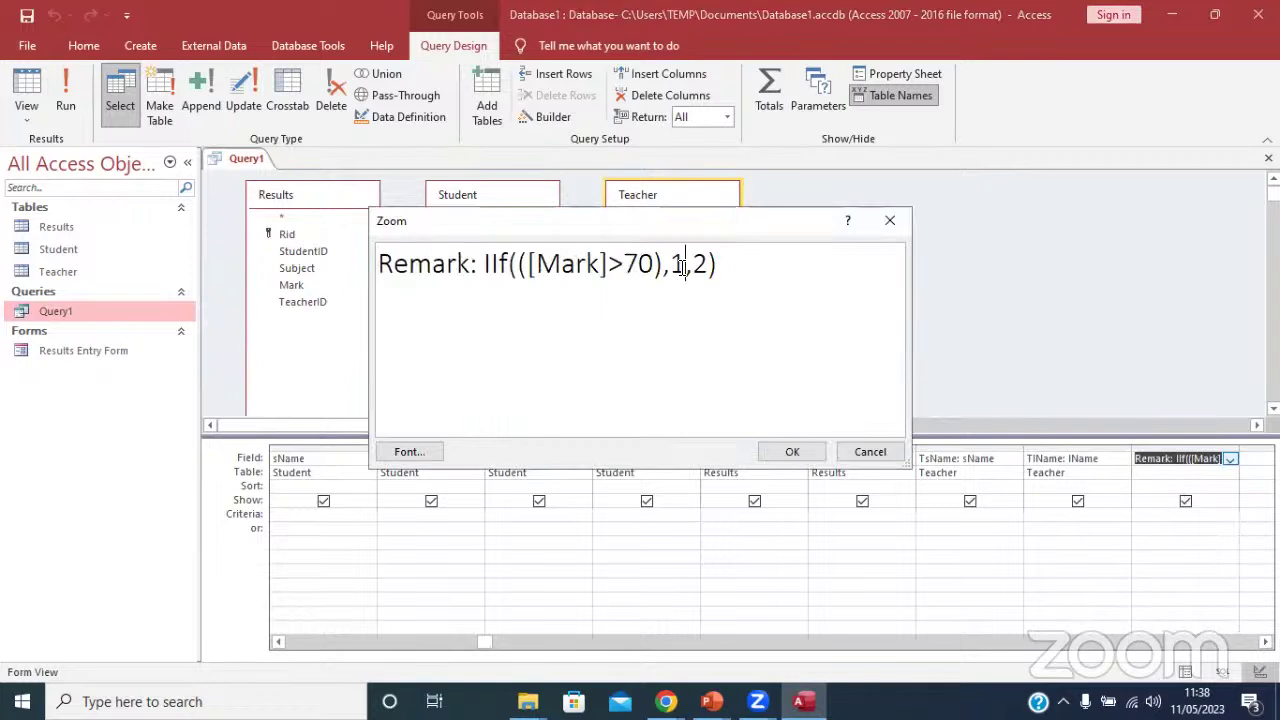
Replace the 1 and 2 results with "Passed" and "Failed", then run the query.
{"action": "left_click", "coordinate": [680, 266]}
{"action": "key", "text": "BackSpace"}
{"action": "type", "text": "\"\""}
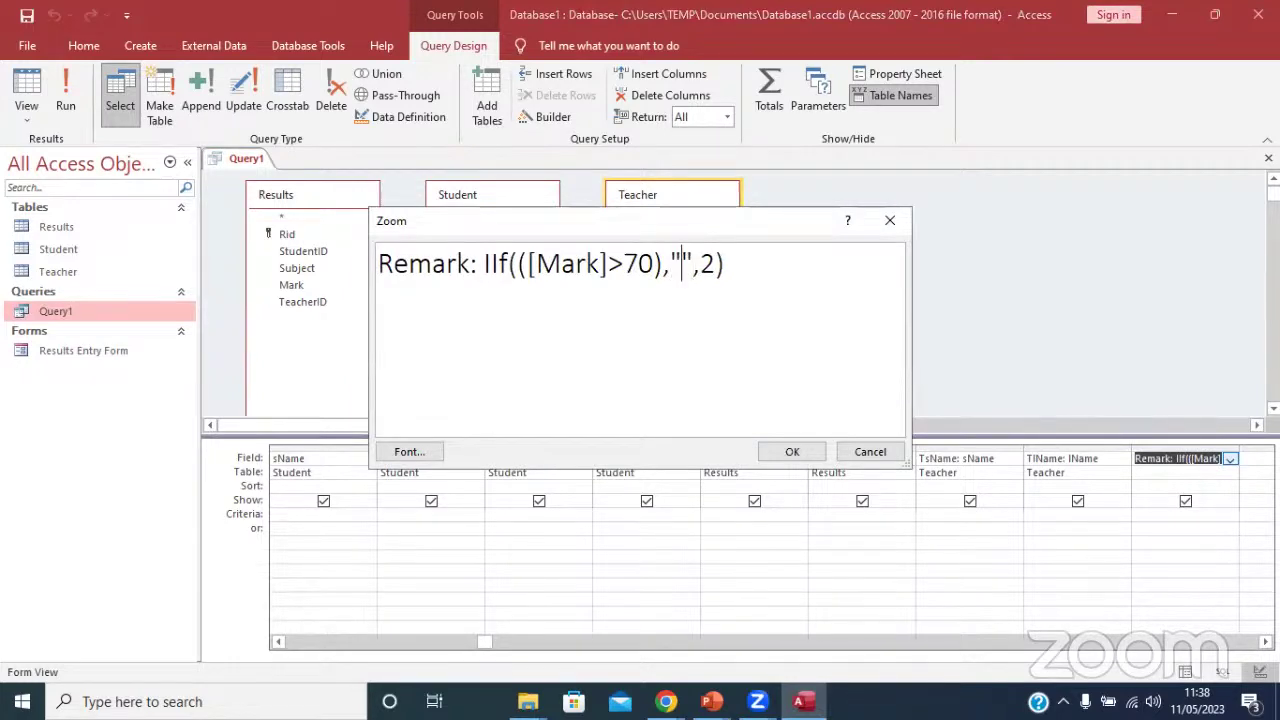
{"action": "type", "text": "Passed"}
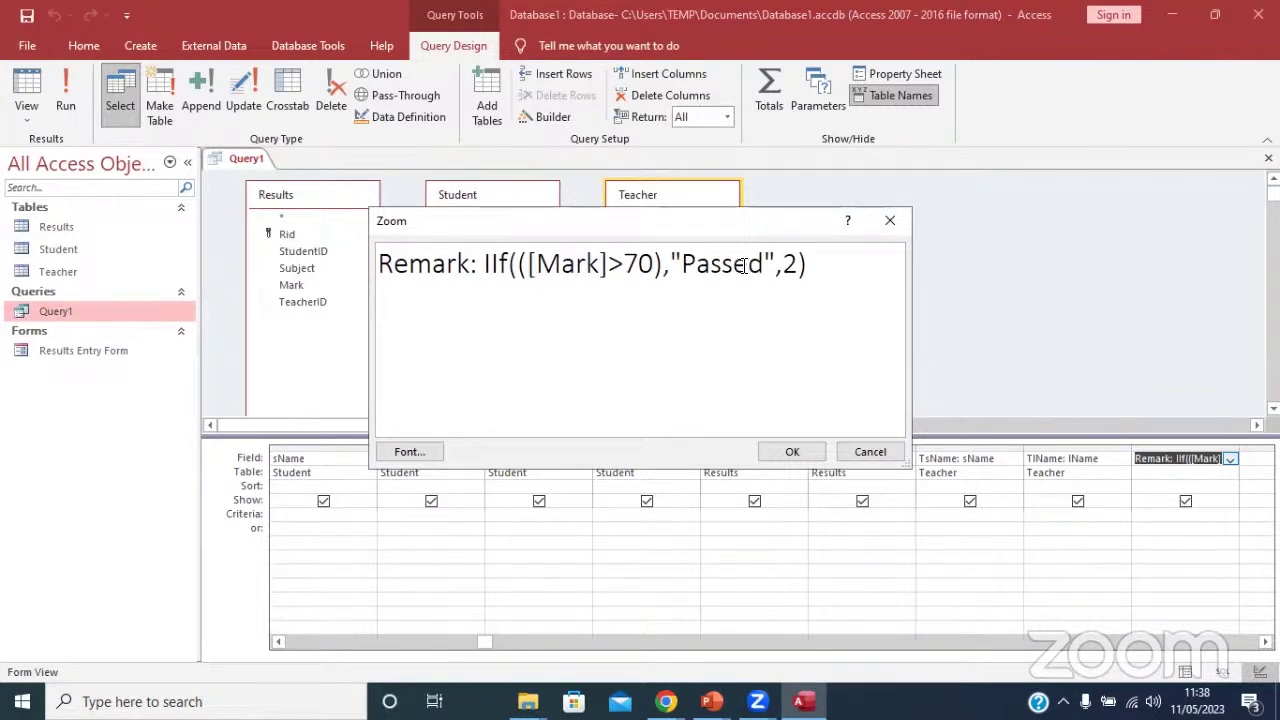
{"action": "left_click", "coordinate": [798, 265]}
{"action": "key", "text": "BackSpace"}
{"action": "type", "text": "\"Failed\""}
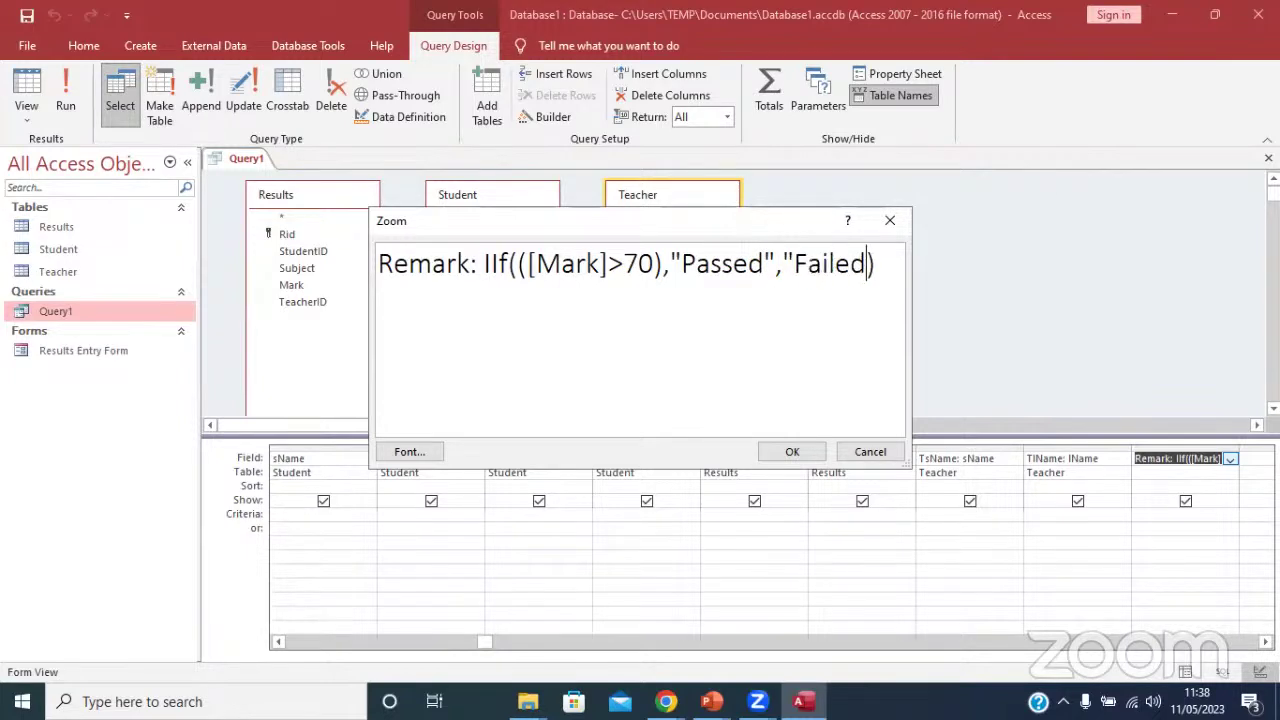
{"action": "left_click", "coordinate": [792, 451]}
{"action": "left_click", "coordinate": [1182, 530]}
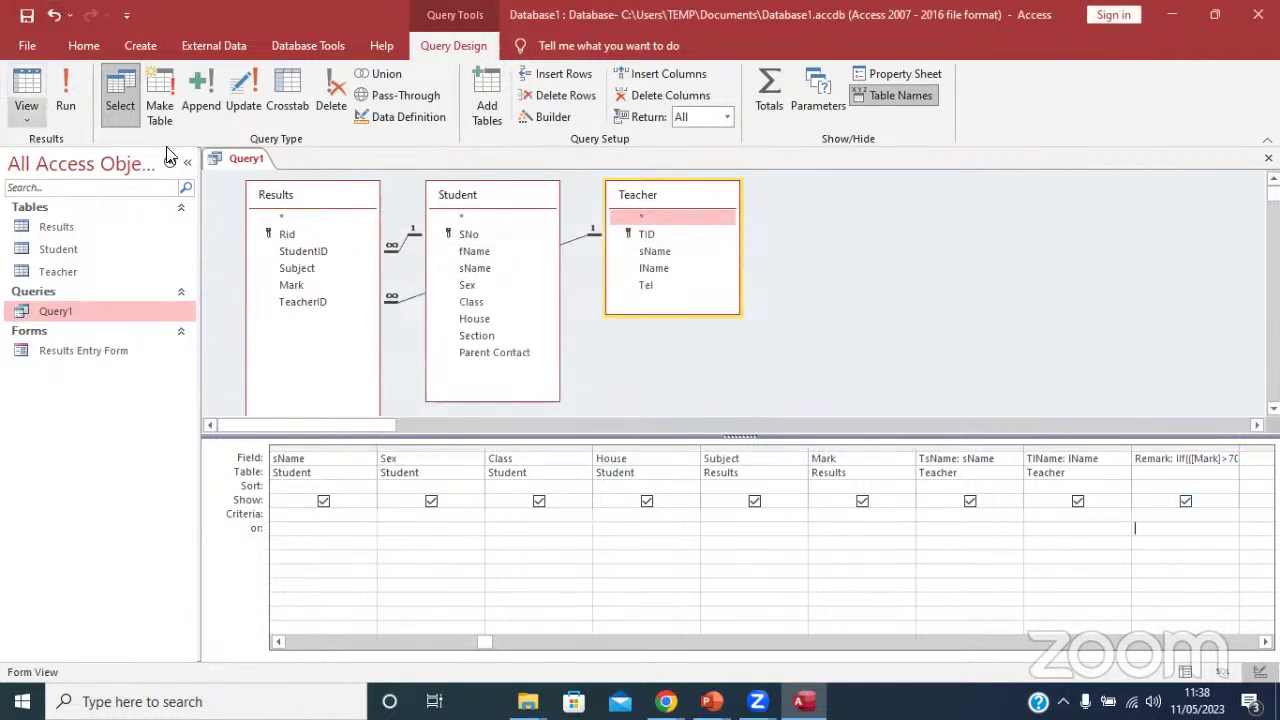
{"action": "left_click", "coordinate": [28, 82]}
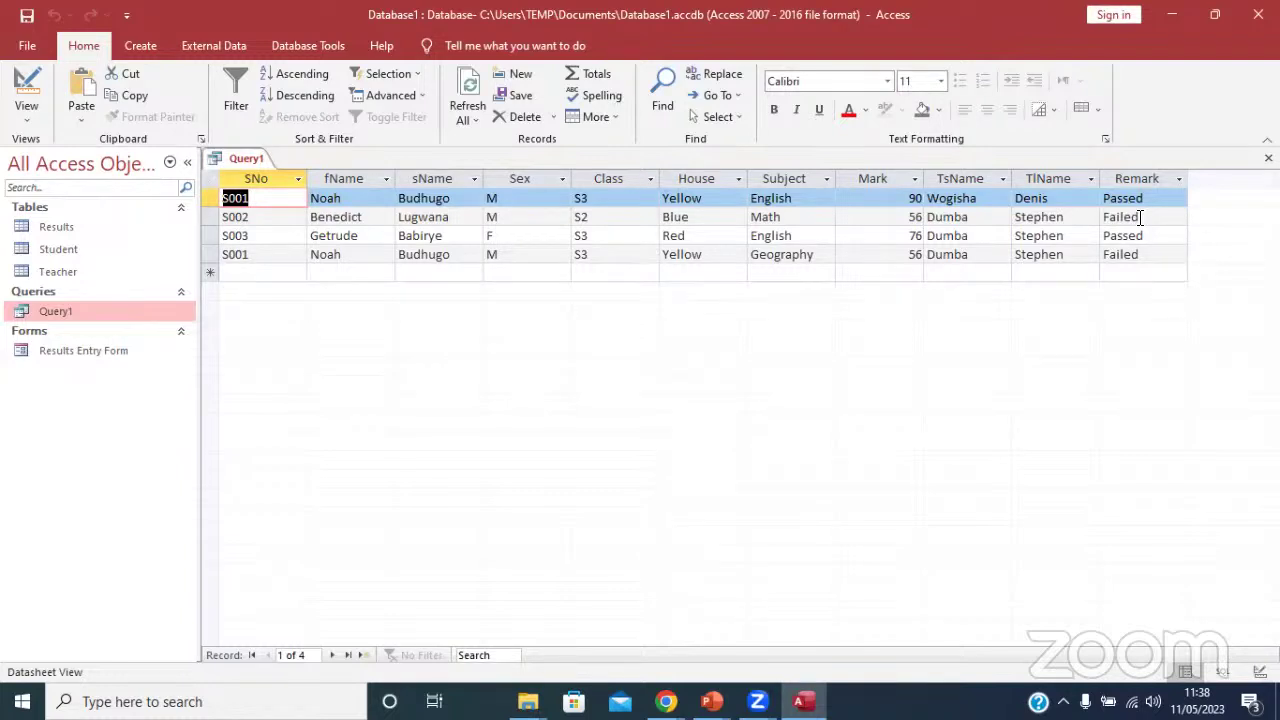
Close Query1 after confirming Passed for marks 90 and 76 and Failed for 56.
{"action": "right_click", "coordinate": [242, 158]}
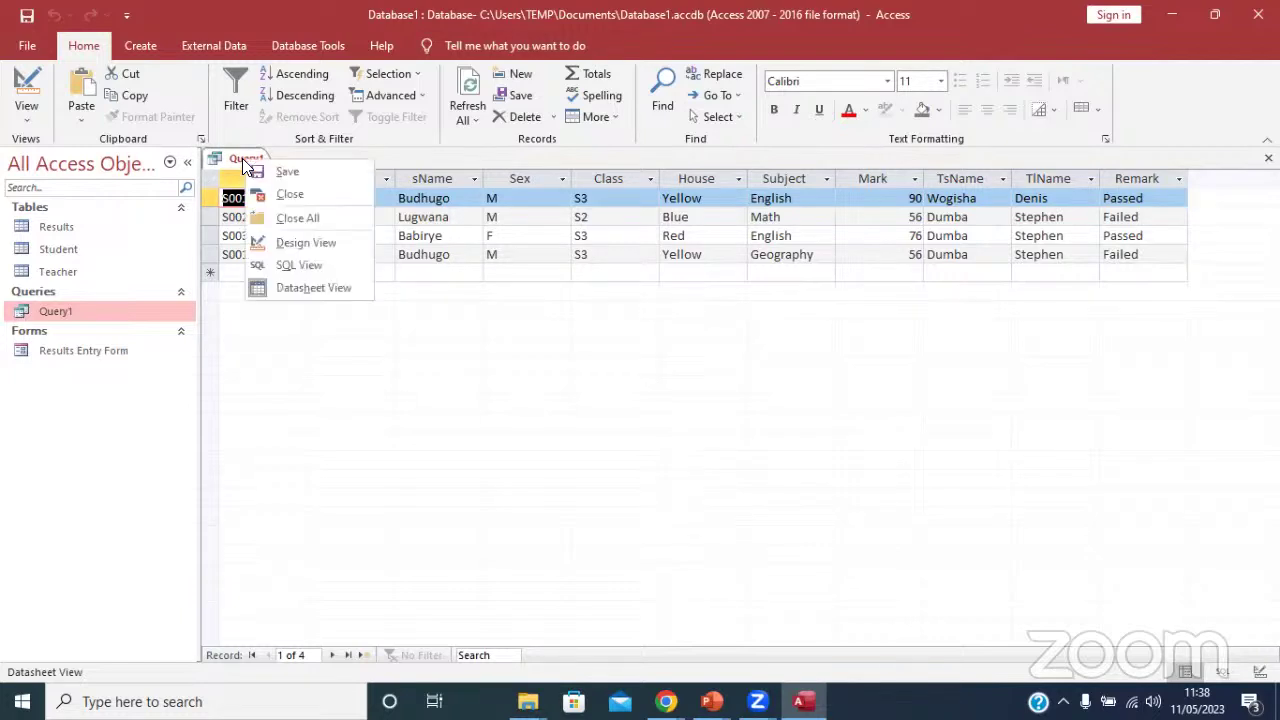
{"action": "left_click", "coordinate": [292, 194]}
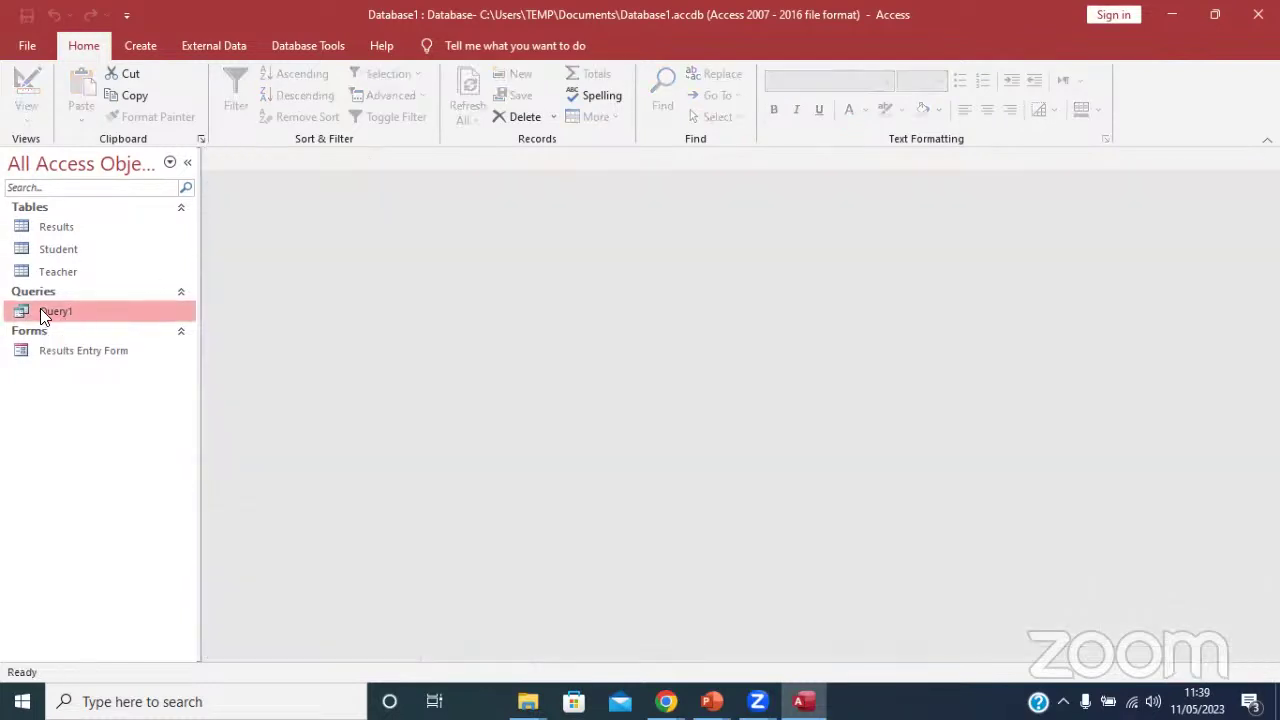
{"action": "right_click", "coordinate": [41, 312]}
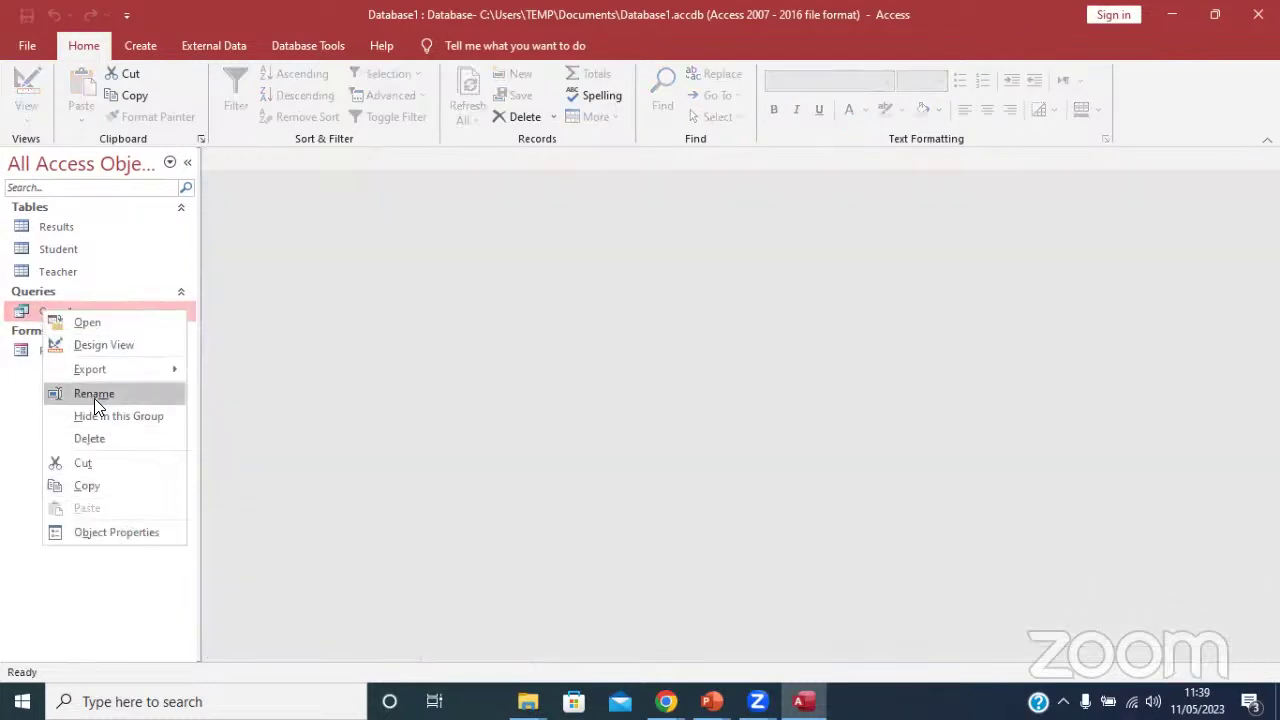
Rename Query1 to StudentResults, open it, and select its Remark column.
{"action": "left_click", "coordinate": [94, 396]}
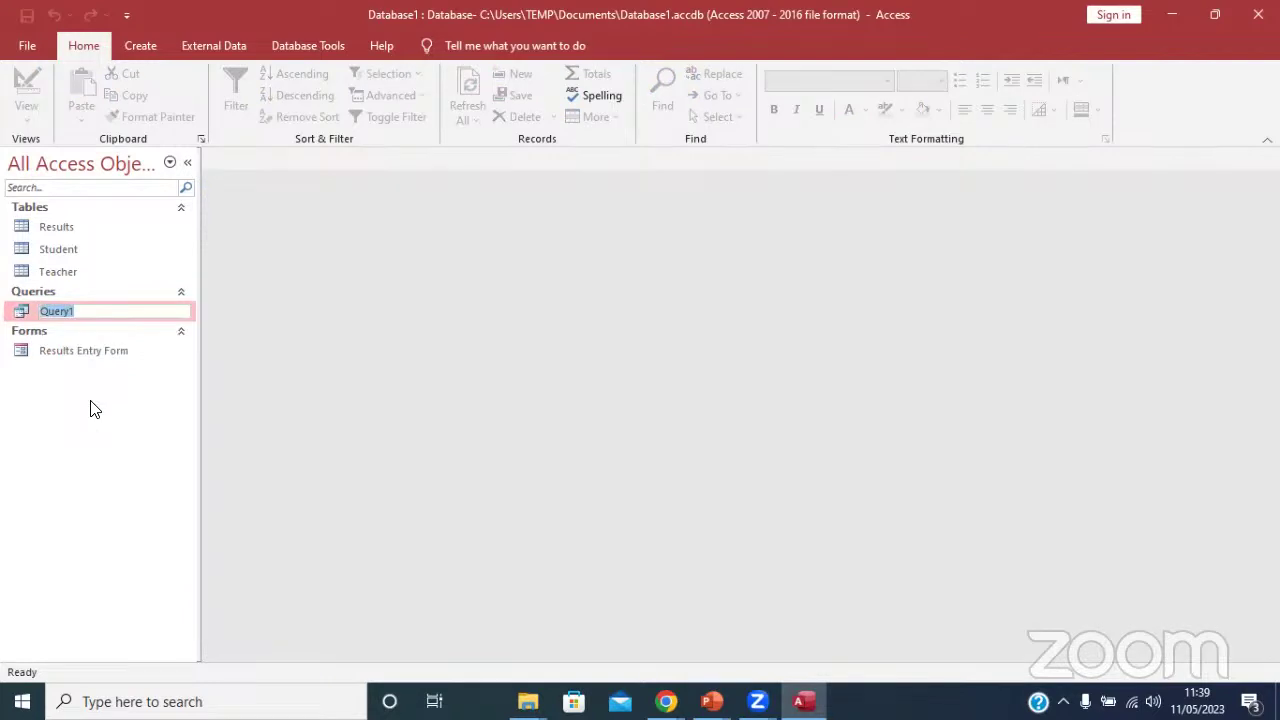
{"action": "type", "text": "Resul"}
{"action": "key", "text": "BackSpace"}
{"action": "key", "text": "BackSpace"}
{"action": "key", "text": "BackSpace"}
{"action": "key", "text": "BackSpace"}
{"action": "key", "text": "BackSpace"}
{"action": "type", "text": "studen"}
{"action": "key", "text": "BackSpace"}
{"action": "key", "text": "BackSpace"}
{"action": "key", "text": "BackSpace"}
{"action": "key", "text": "BackSpace"}
{"action": "key", "text": "BackSpace"}
{"action": "key", "text": "BackSpace"}
{"action": "type", "text": "StudentResults"}
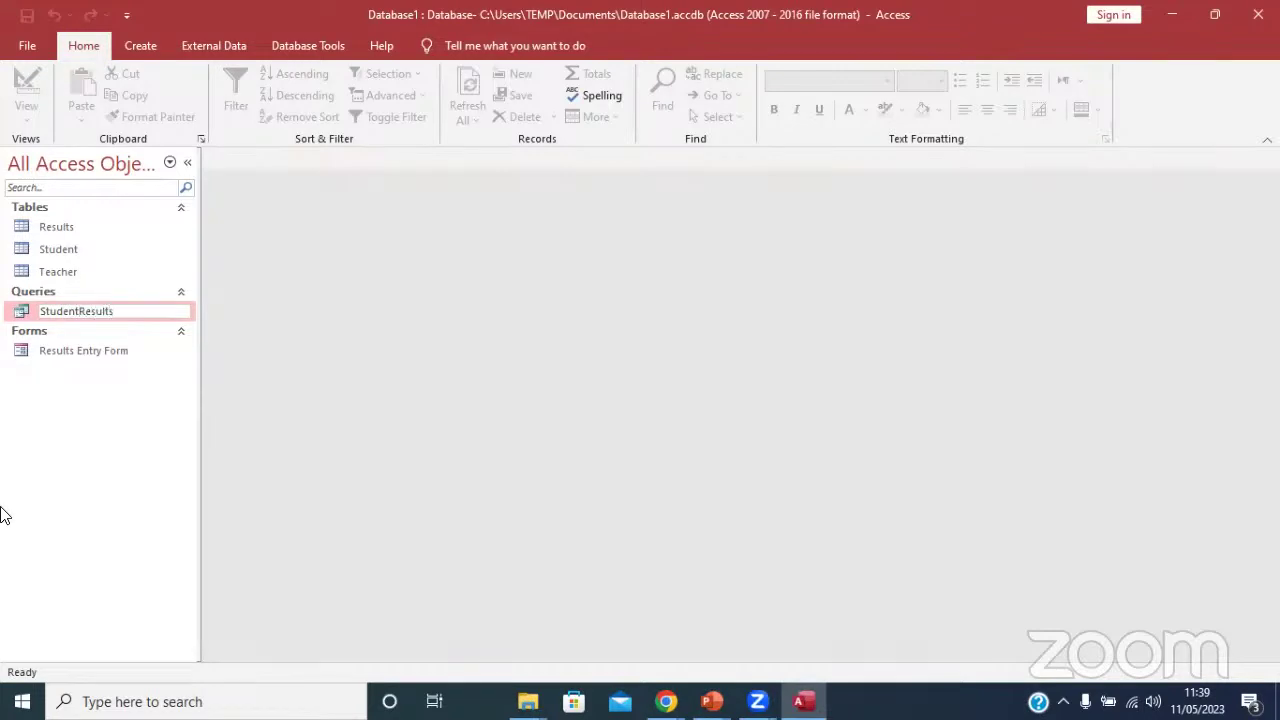
{"action": "key", "text": "Return"}
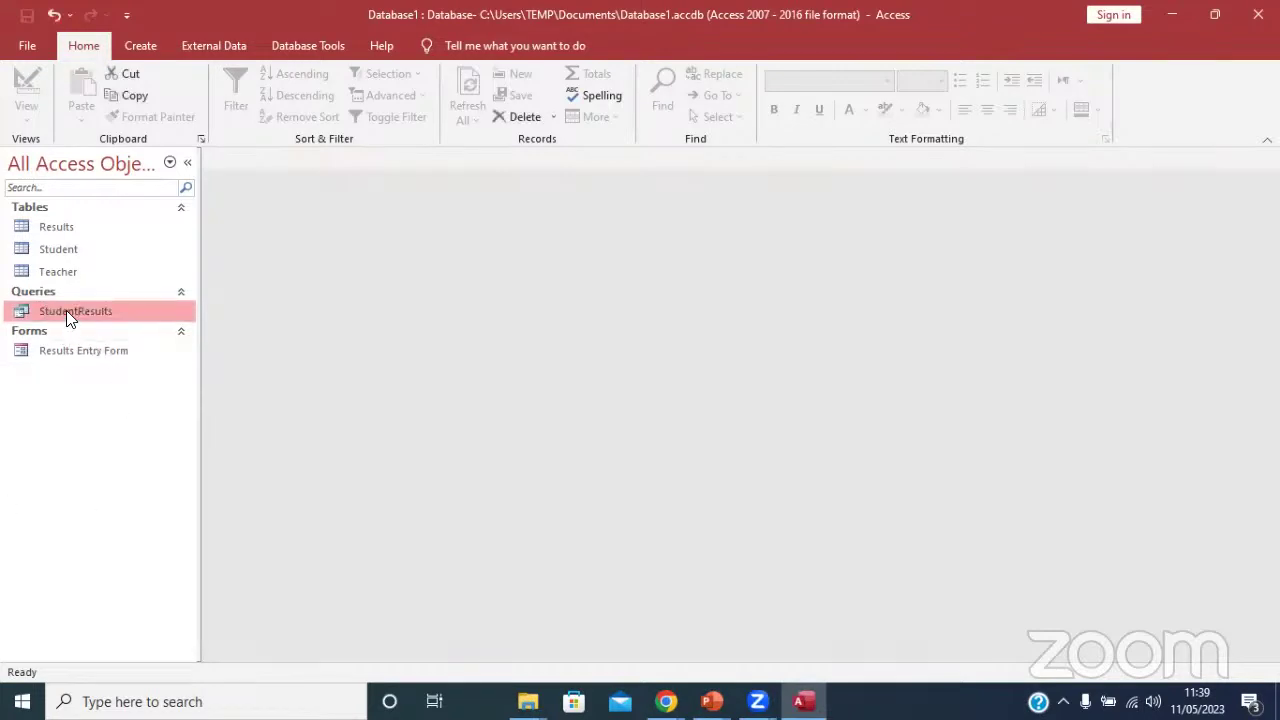
{"action": "double_click", "coordinate": [66, 310]}
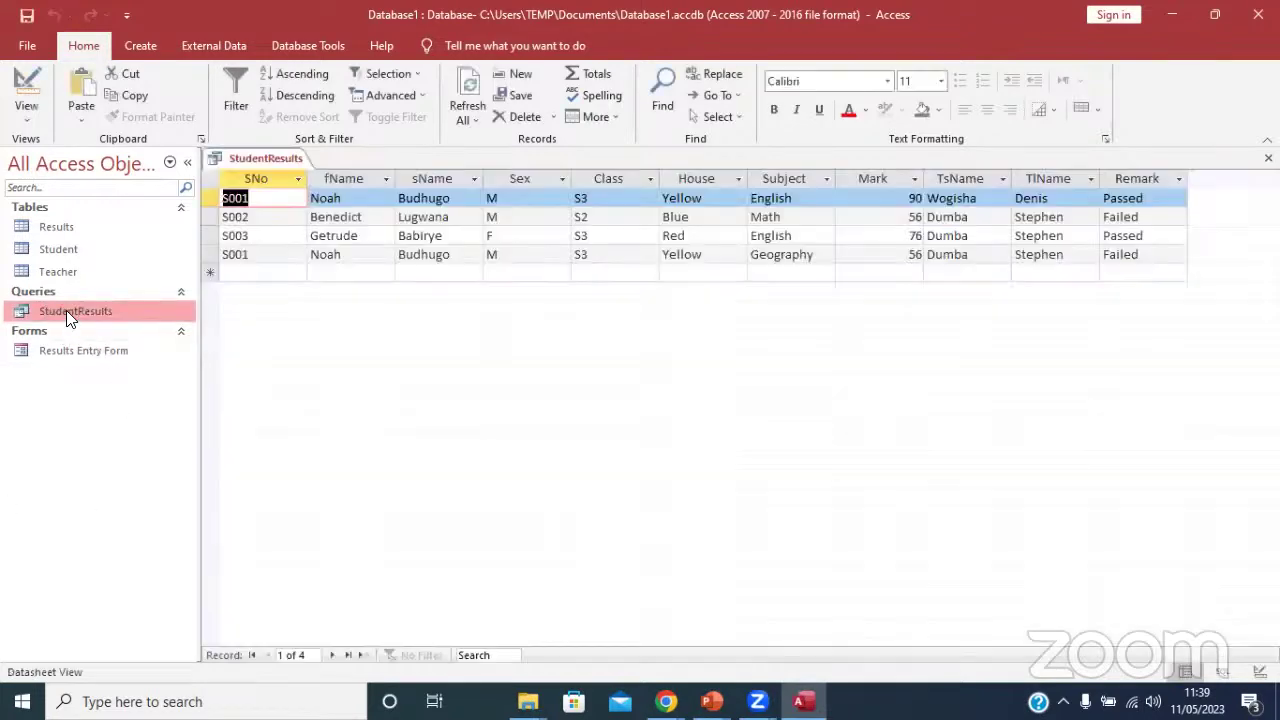
{"action": "left_click", "coordinate": [1130, 176]}
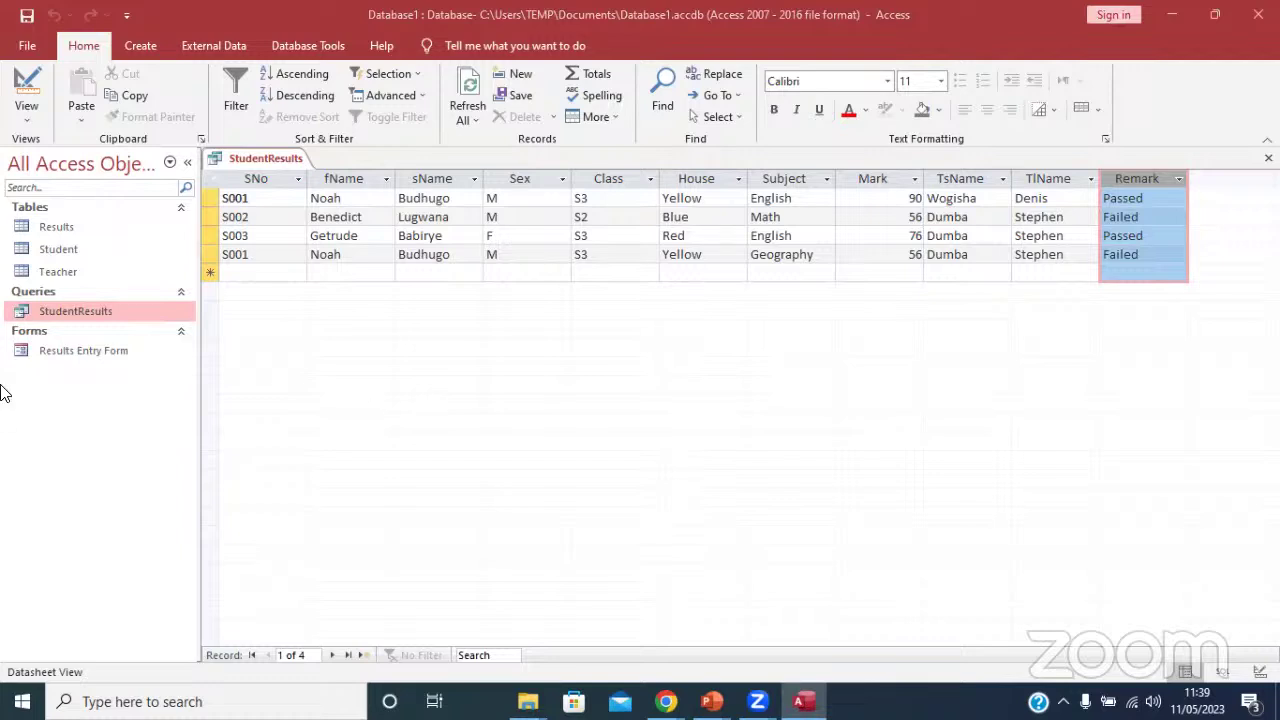
Bring up the Create ribbon commands for new database objects.
{"action": "left_click", "coordinate": [143, 47]}
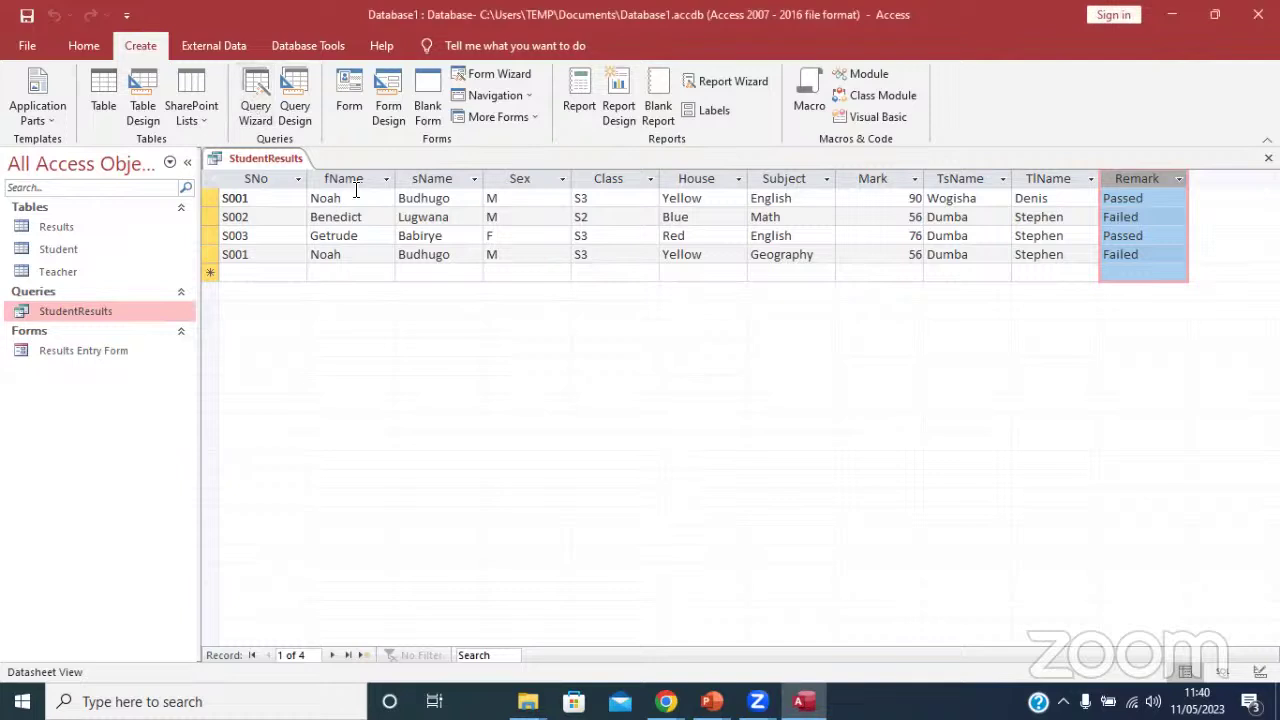
Start the Simple Query Wizard and add the Student fields except Parent Contact and Section.
{"action": "left_click", "coordinate": [254, 95]}
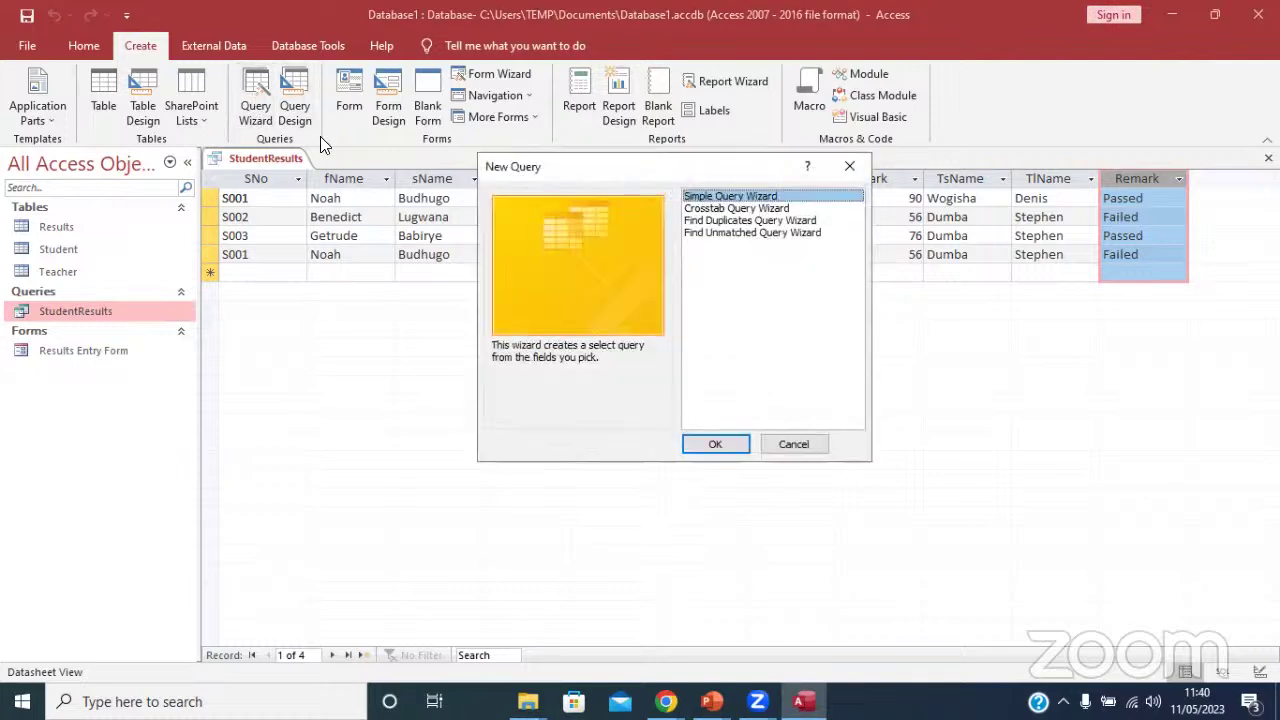
{"action": "left_click", "coordinate": [726, 440]}
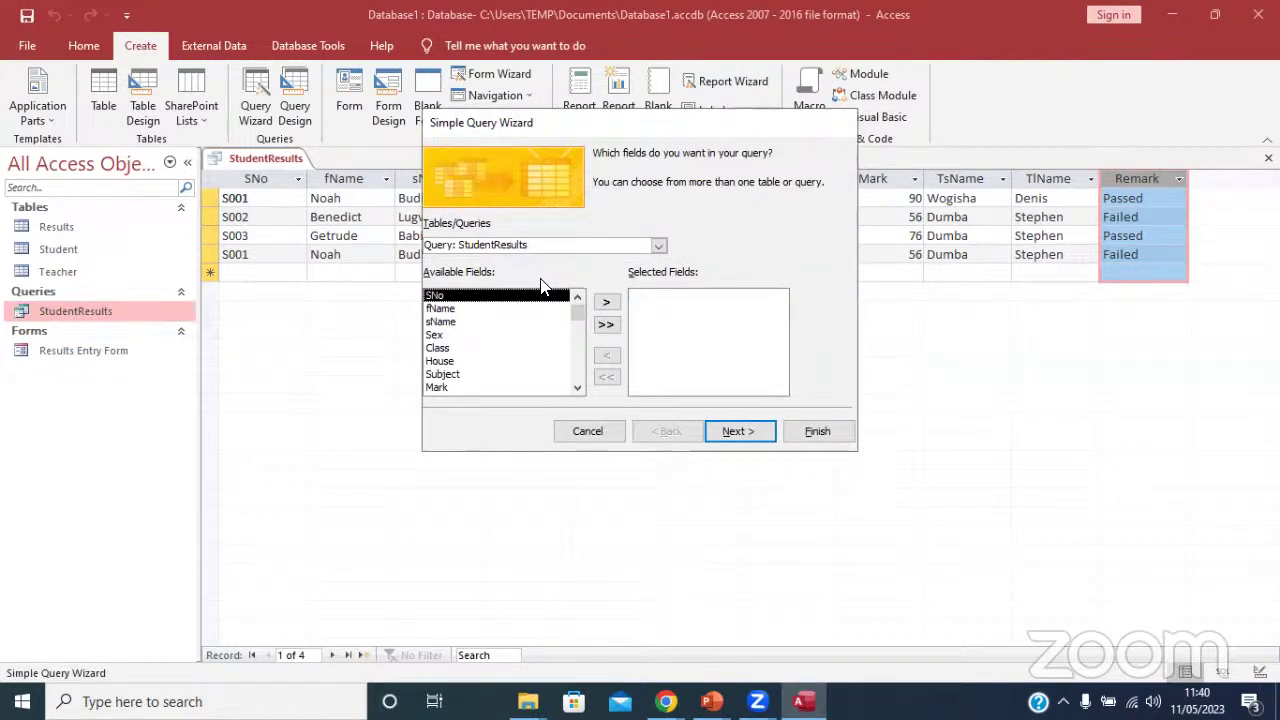
{"action": "left_click", "coordinate": [602, 327]}
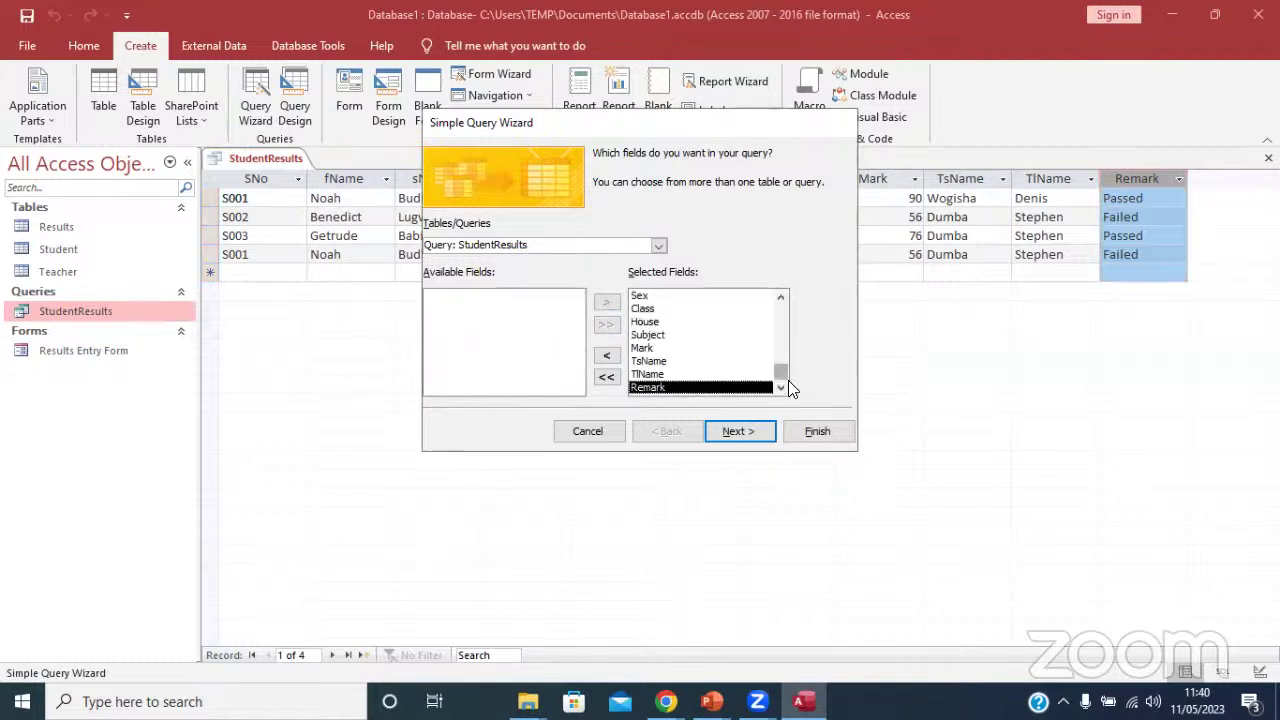
{"action": "scroll", "coordinate": [757, 357], "scroll_direction": "up", "scroll_amount": 1}
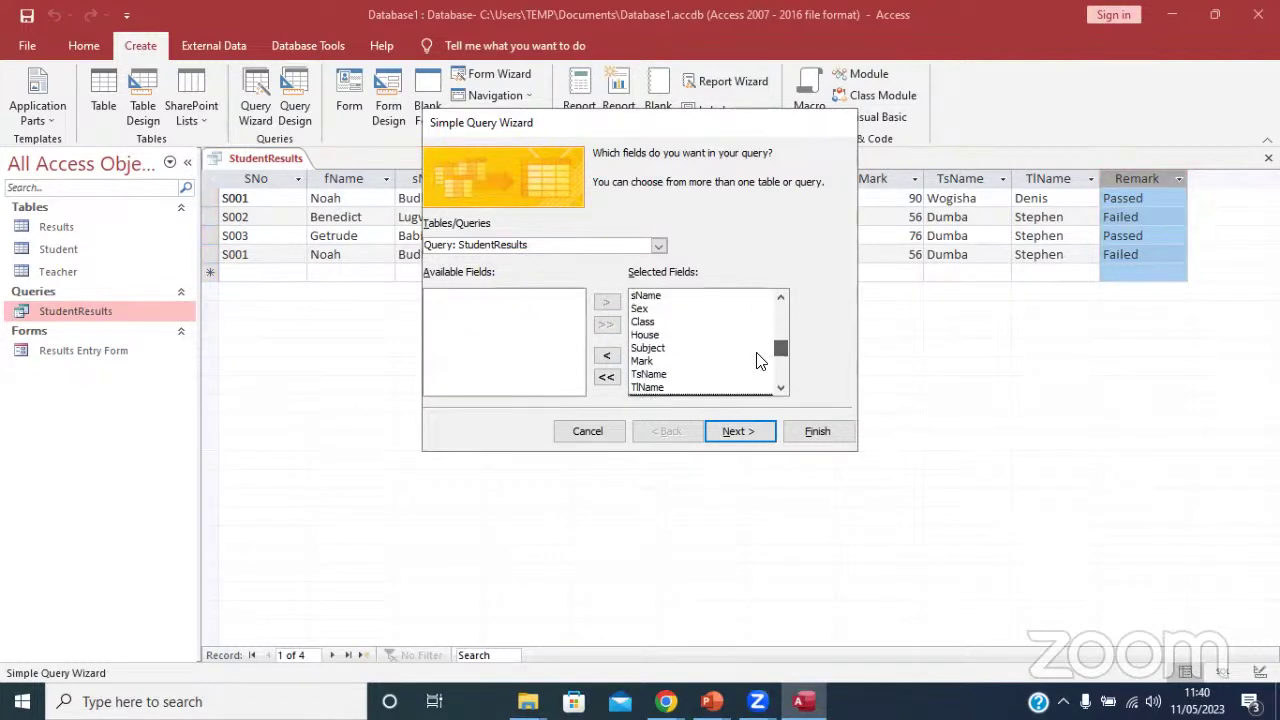
{"action": "scroll", "coordinate": [754, 341], "scroll_direction": "down", "scroll_amount": 1}
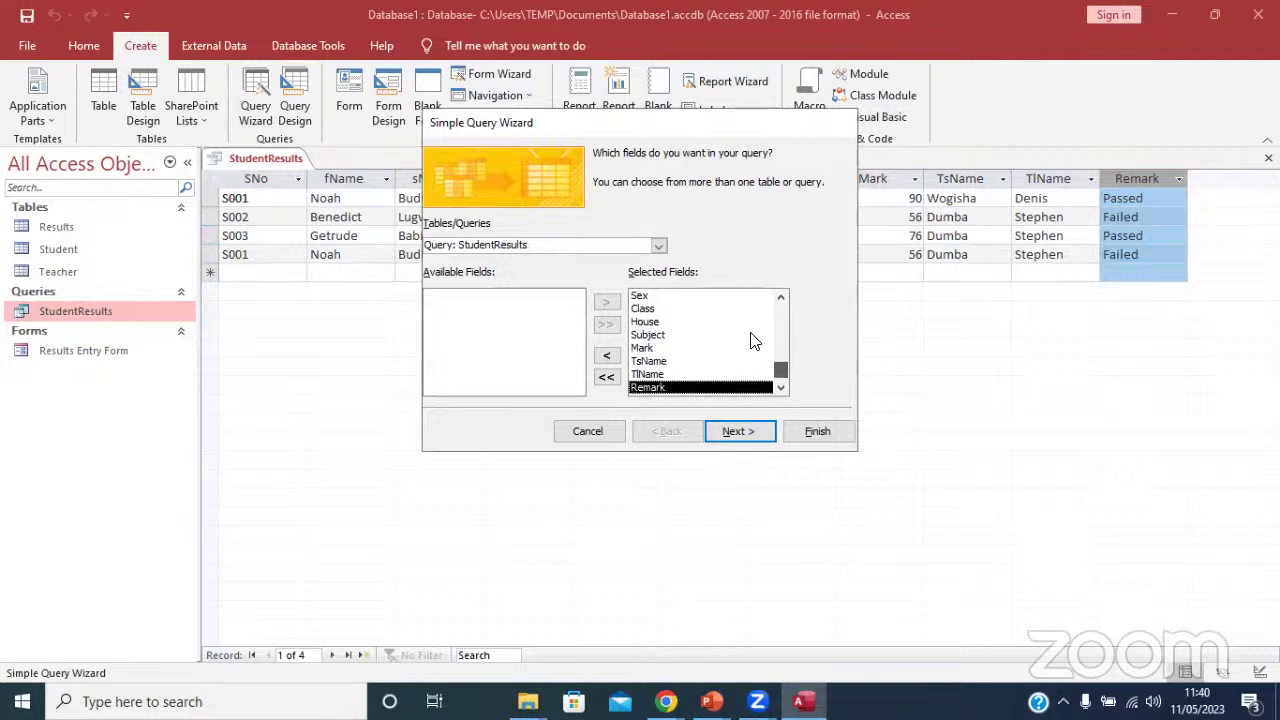
{"action": "left_click", "coordinate": [657, 245]}
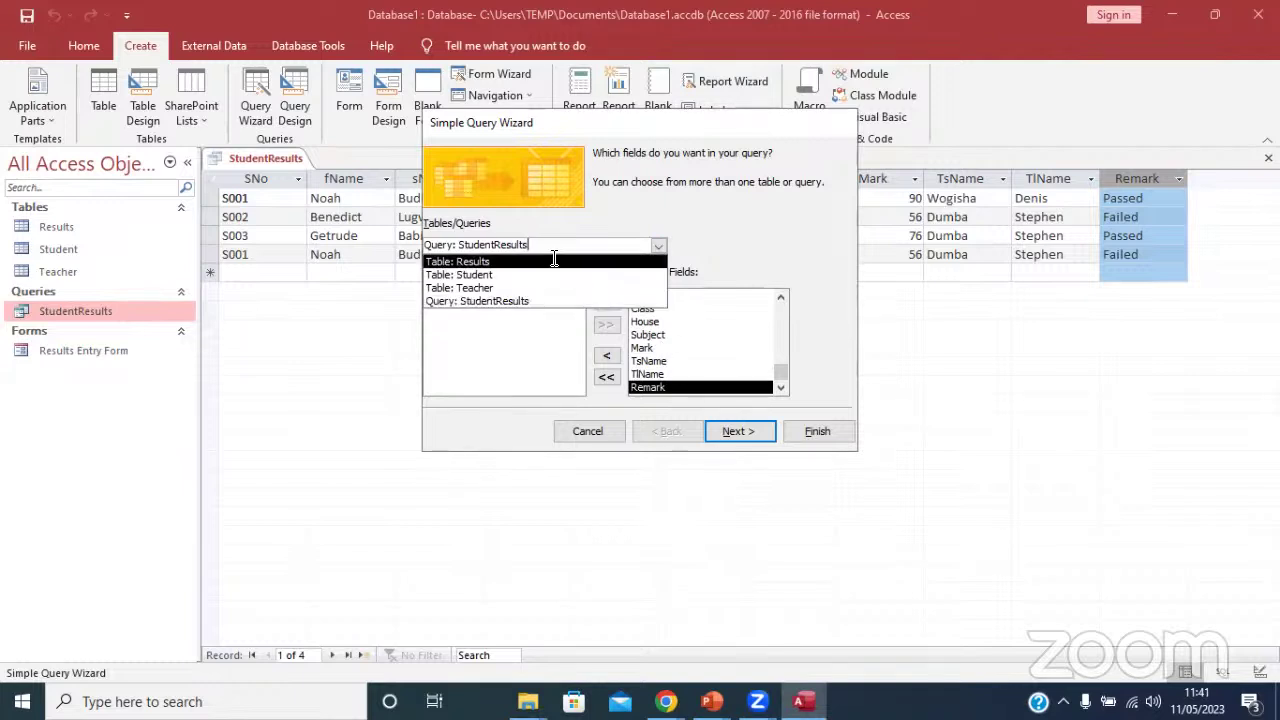
{"action": "left_click", "coordinate": [521, 262]}
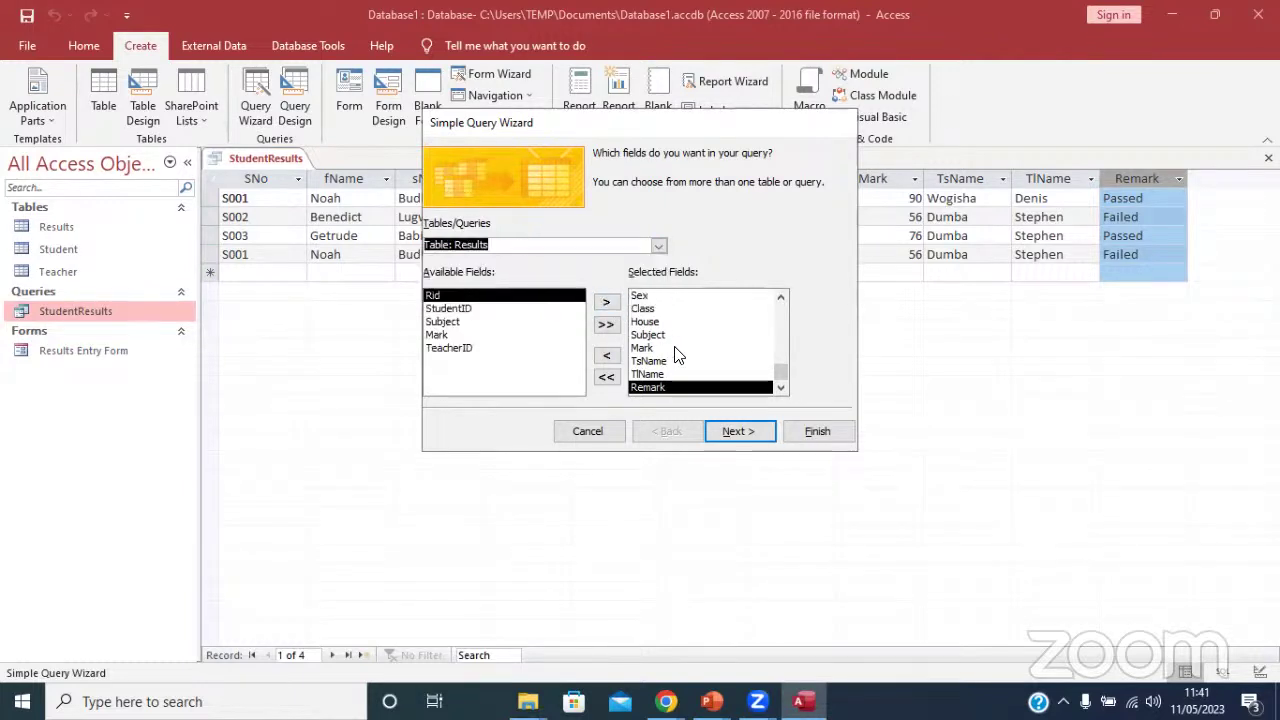
{"action": "left_click", "coordinate": [608, 377]}
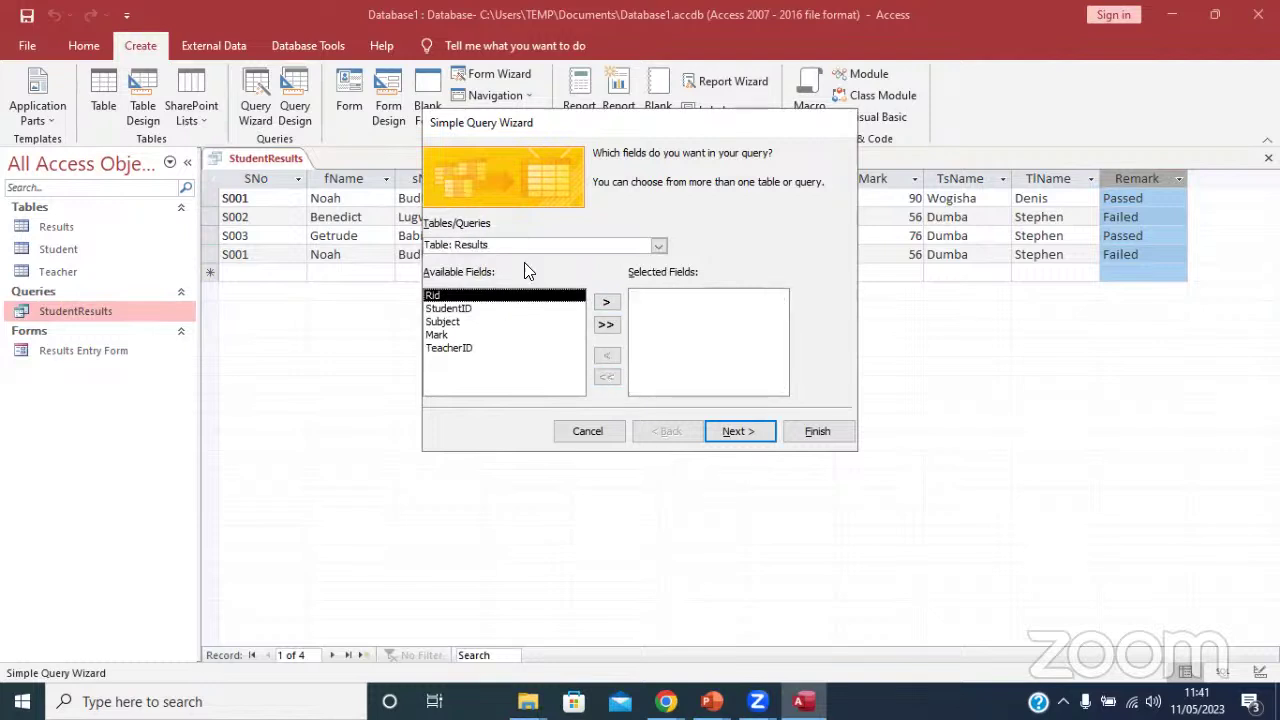
{"action": "left_click", "coordinate": [658, 246]}
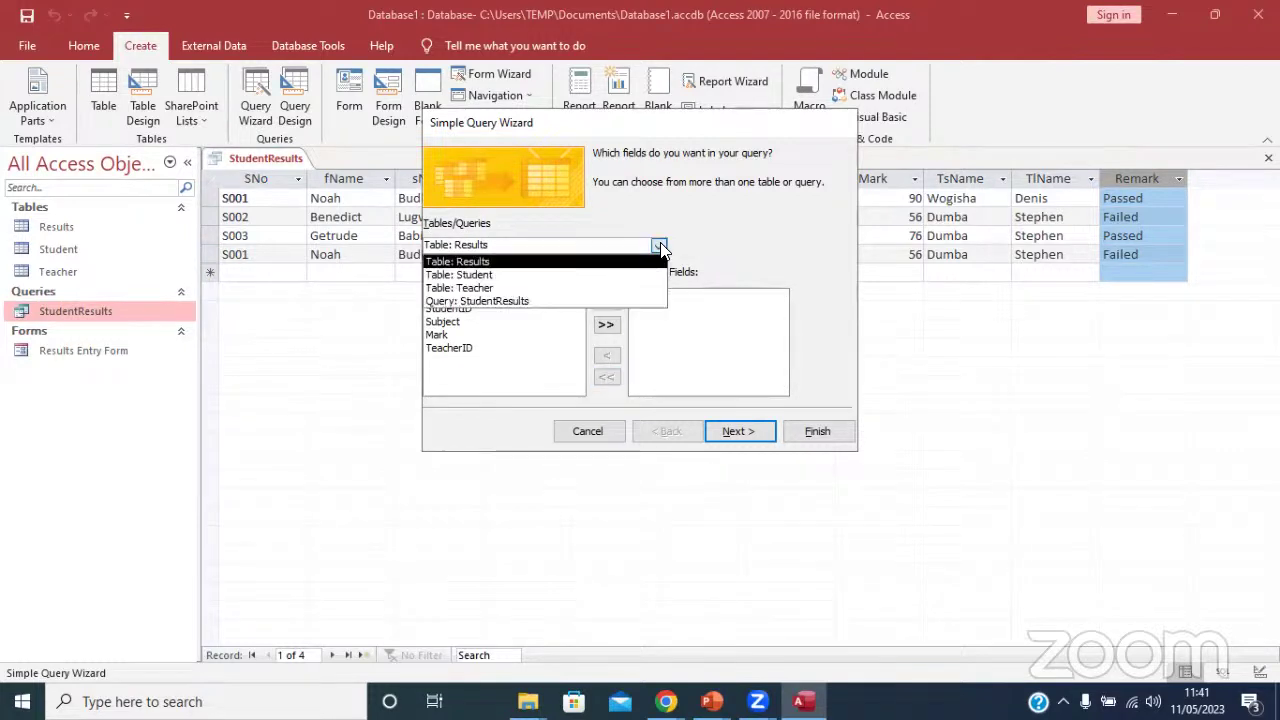
{"action": "left_click", "coordinate": [515, 276]}
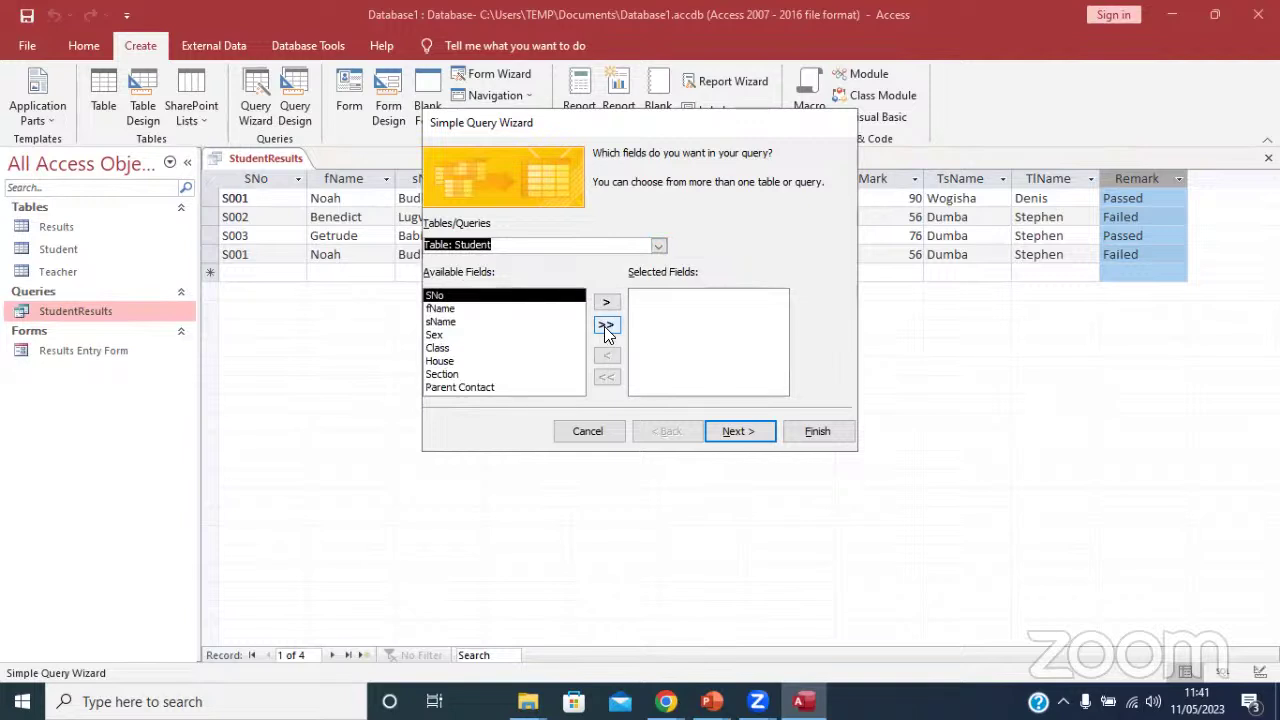
{"action": "left_click", "coordinate": [602, 326]}
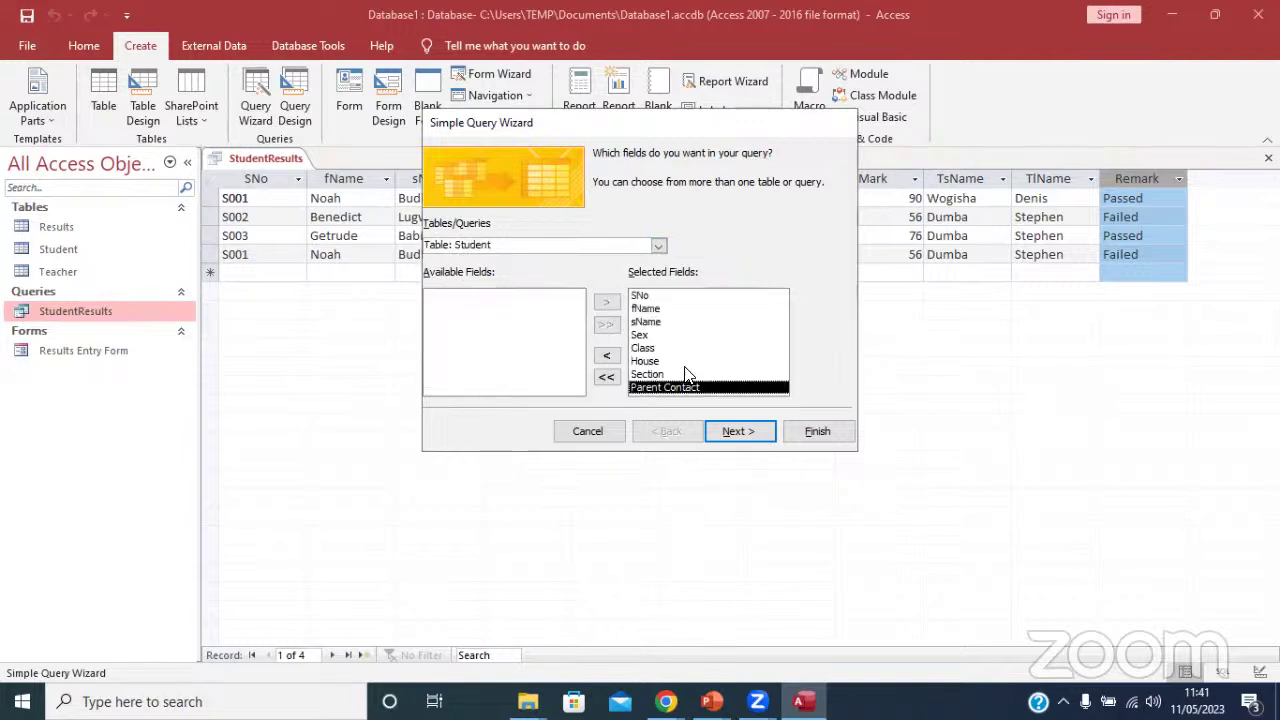
{"action": "left_click", "coordinate": [610, 357]}
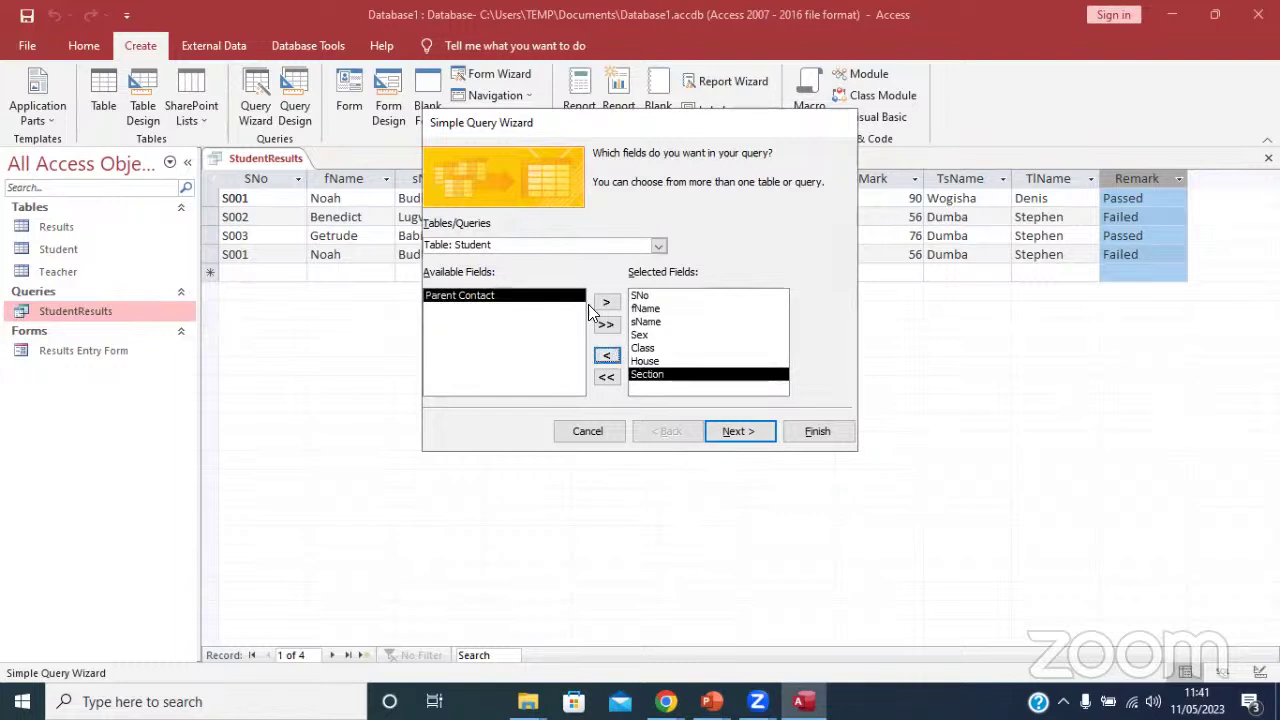
{"action": "left_click", "coordinate": [604, 304]}
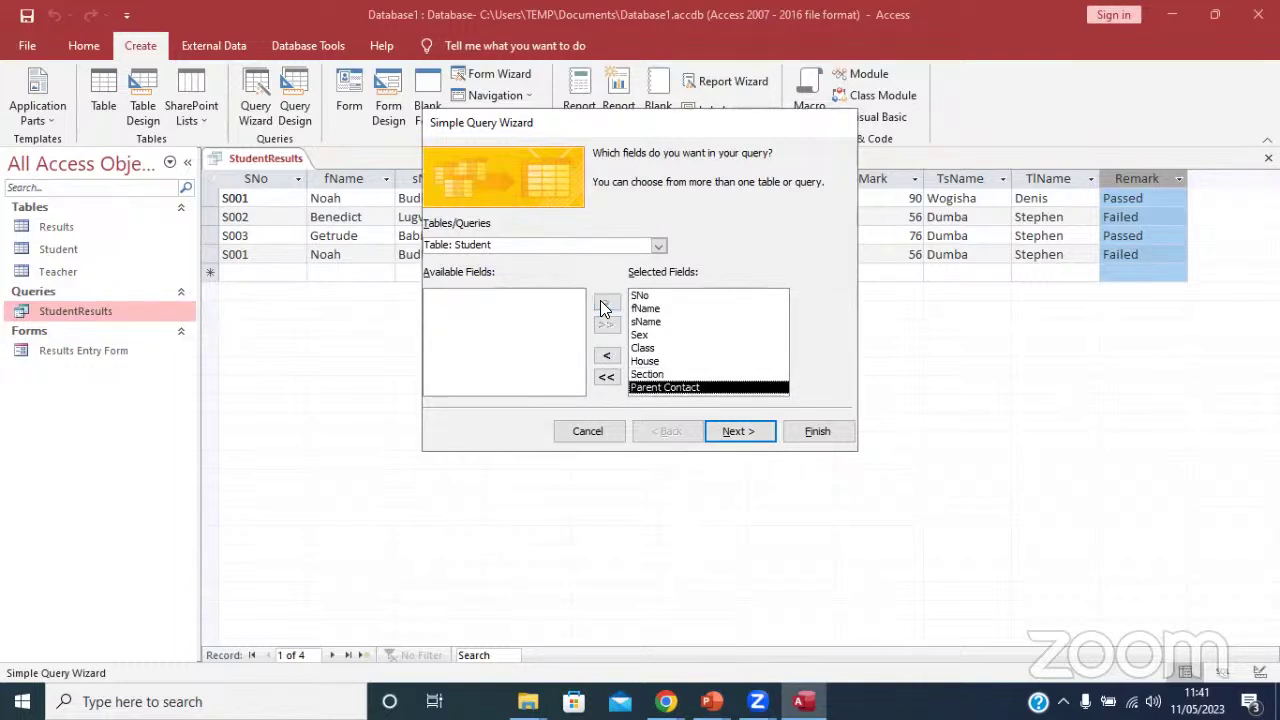
{"action": "left_click", "coordinate": [606, 355]}
{"action": "left_click", "coordinate": [606, 355]}
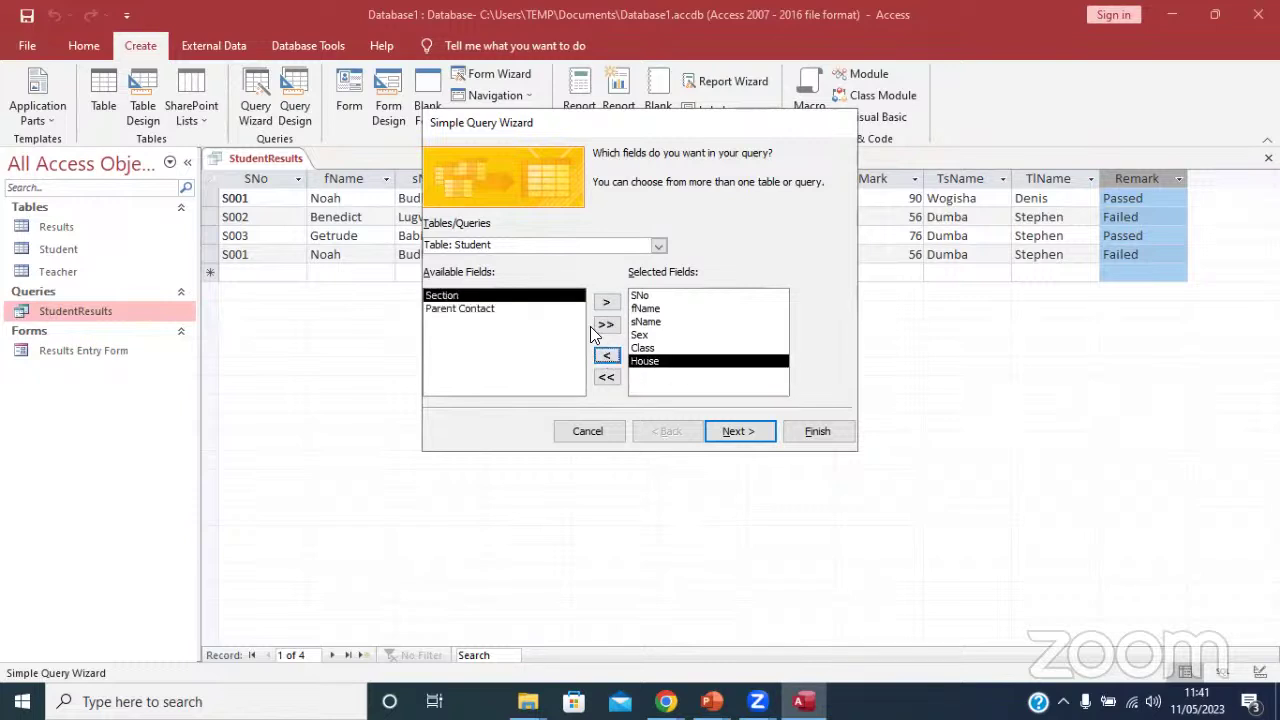
Add Subject, StudentID and Mark from the Results table, dropping TeacherID and Rid.
{"action": "left_click", "coordinate": [659, 244]}
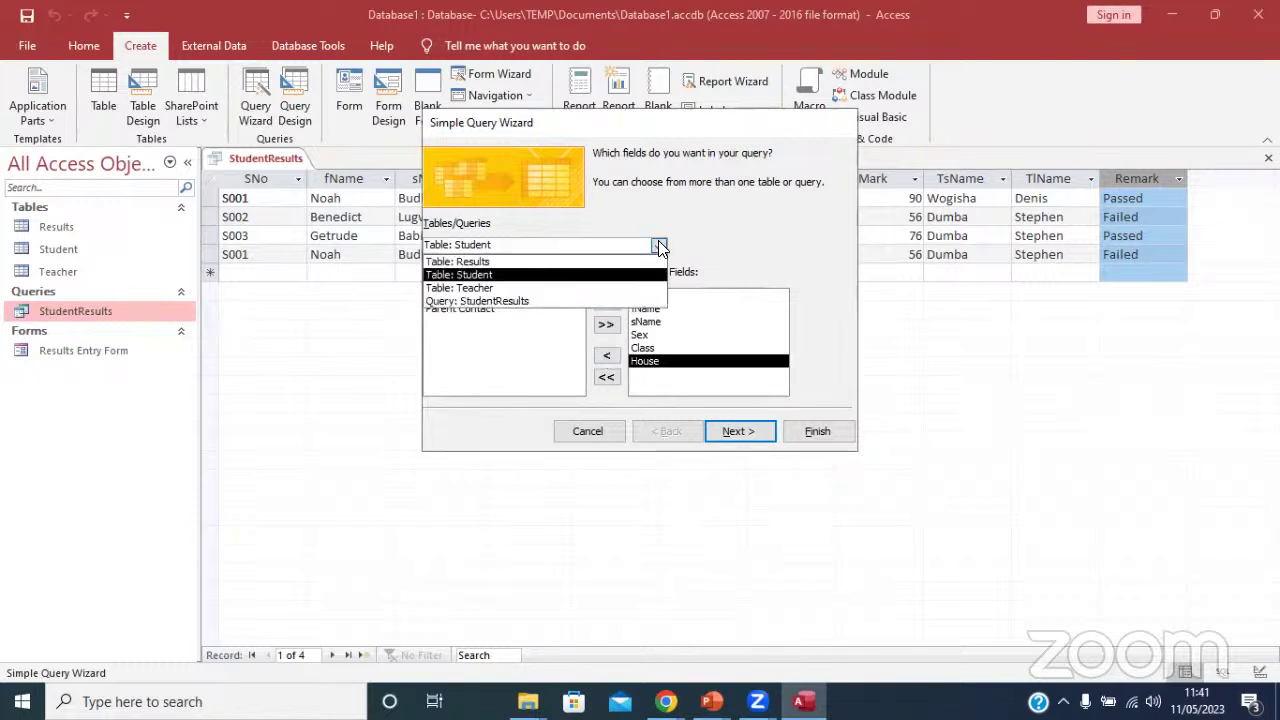
{"action": "left_click", "coordinate": [495, 262]}
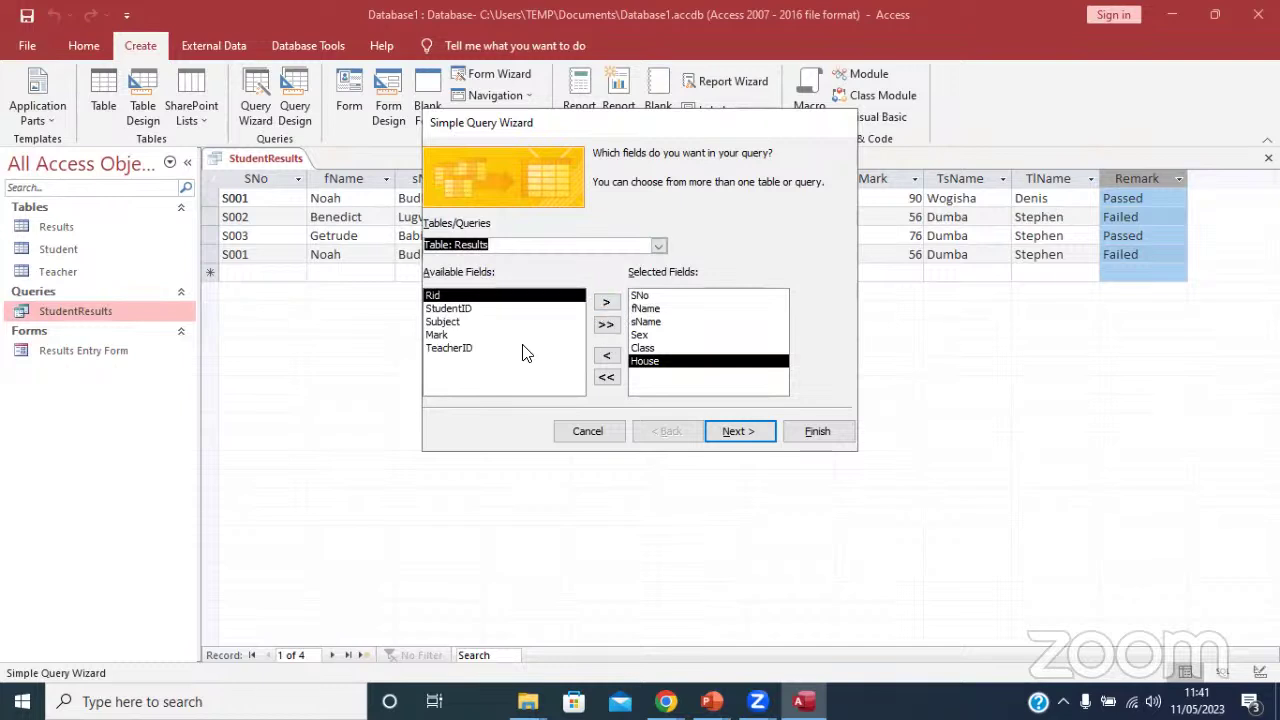
{"action": "left_click", "coordinate": [444, 335]}
{"action": "left_click", "coordinate": [447, 322]}
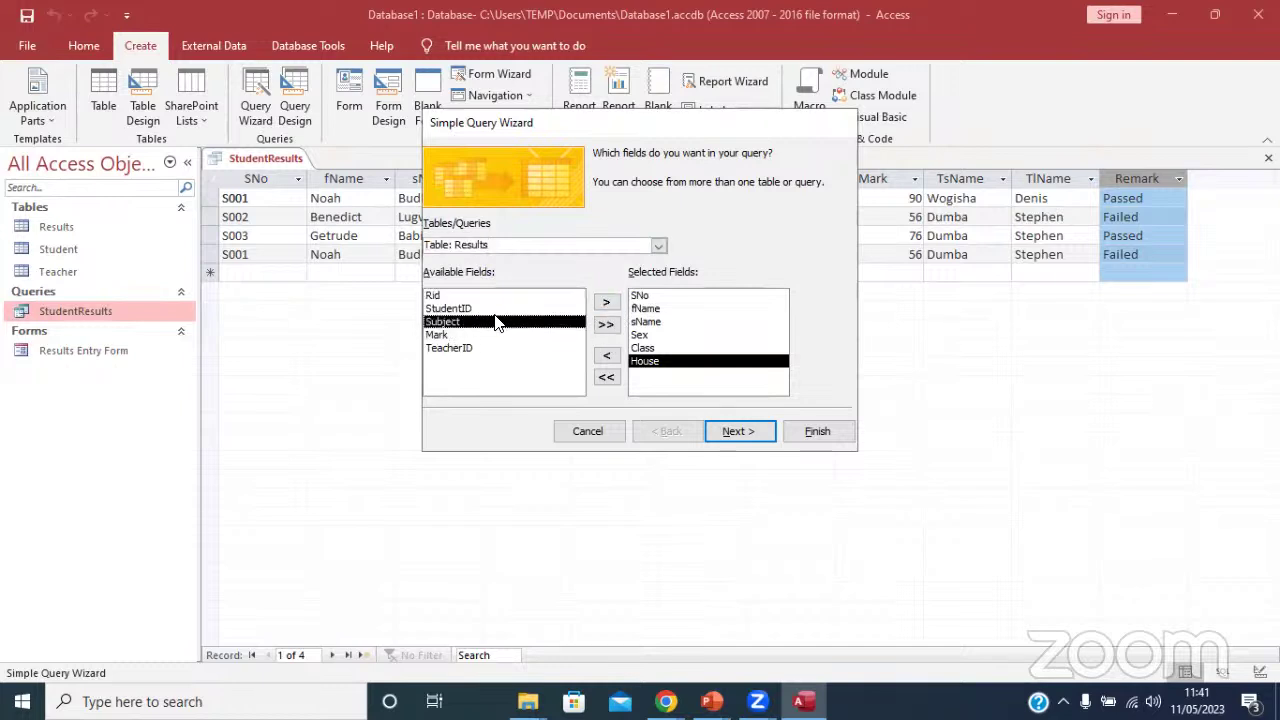
{"action": "left_click", "coordinate": [606, 302]}
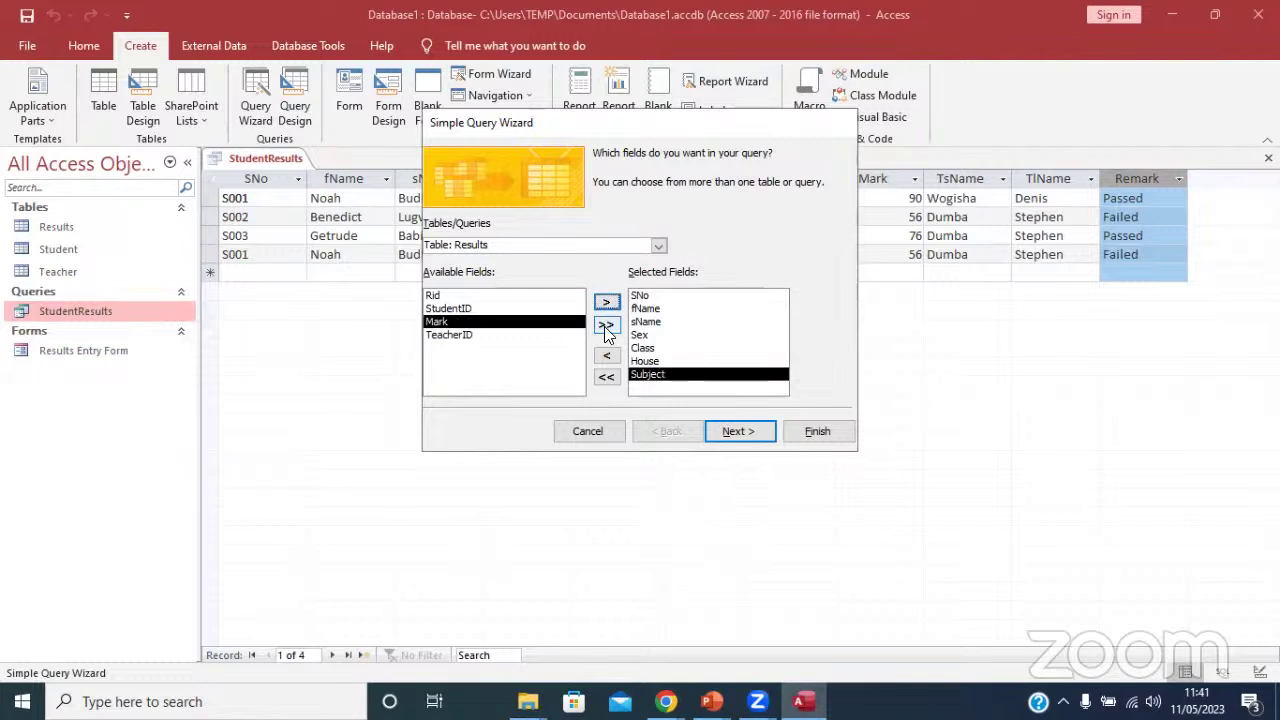
{"action": "left_click", "coordinate": [605, 325]}
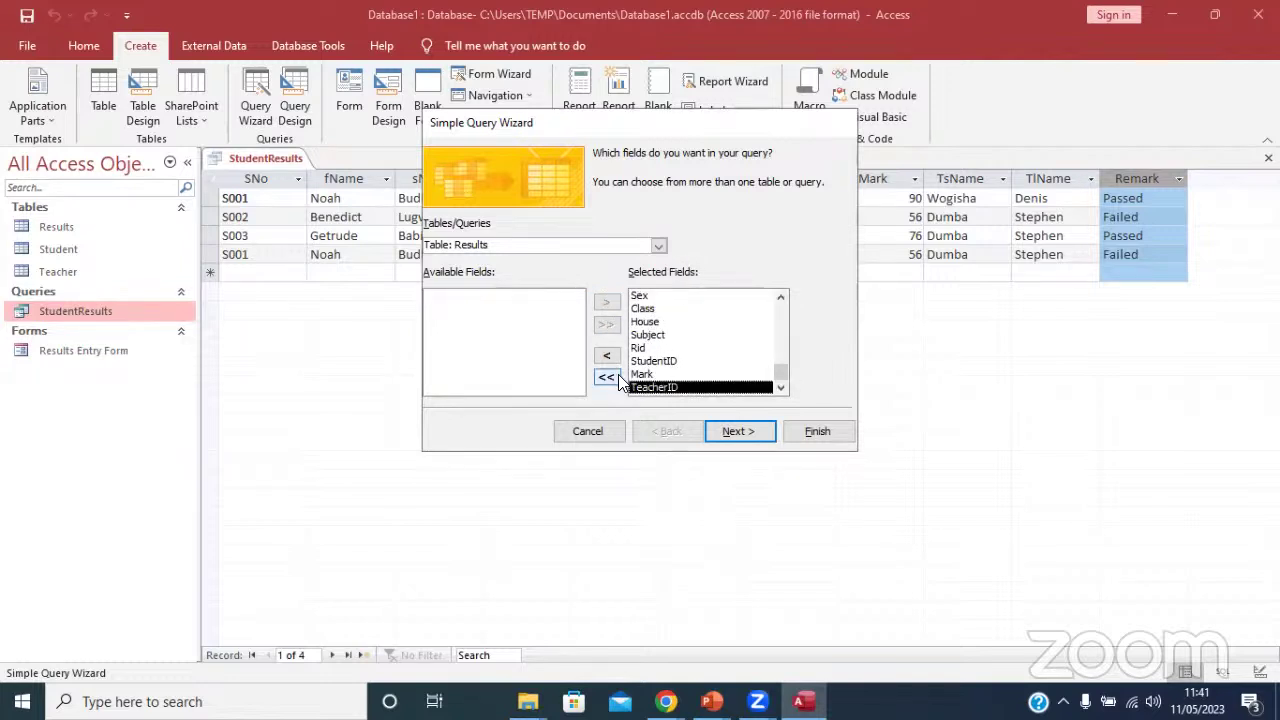
{"action": "left_click", "coordinate": [606, 356]}
{"action": "left_click", "coordinate": [638, 361]}
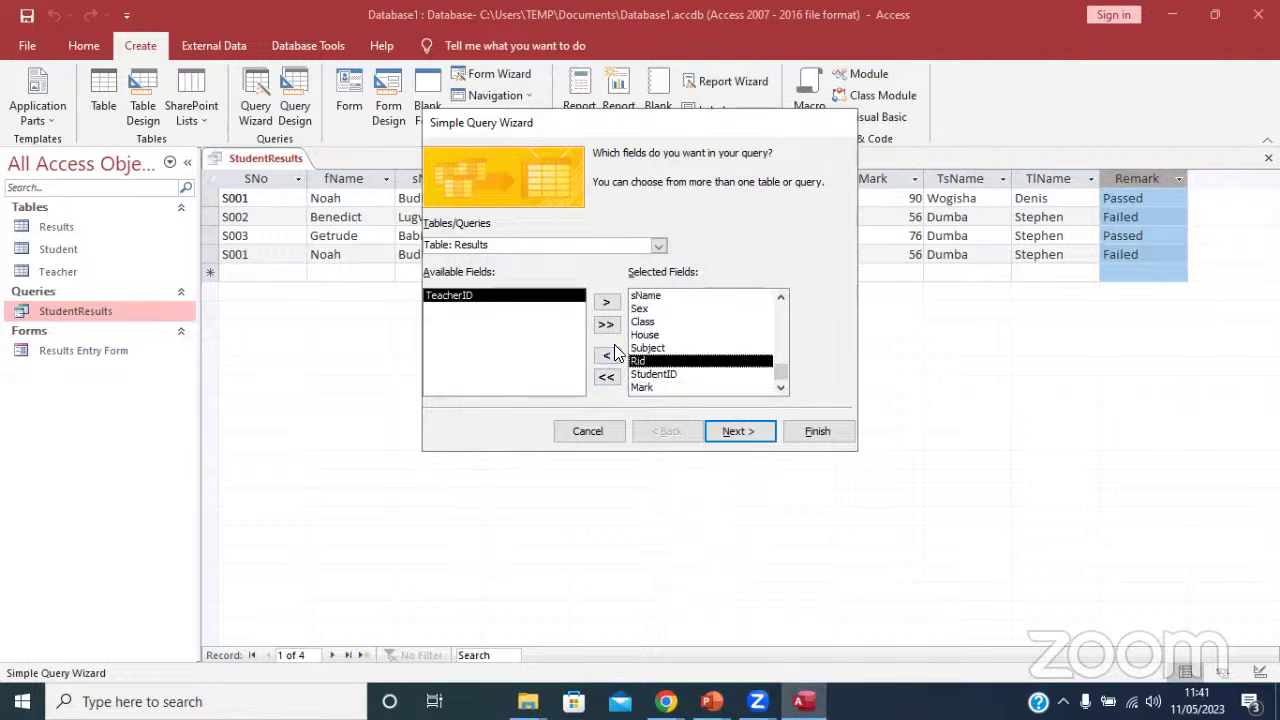
{"action": "left_click", "coordinate": [606, 356]}
Add the teacher's sName and lName, then finish the detail query as Student Query.
{"action": "left_click", "coordinate": [658, 245]}
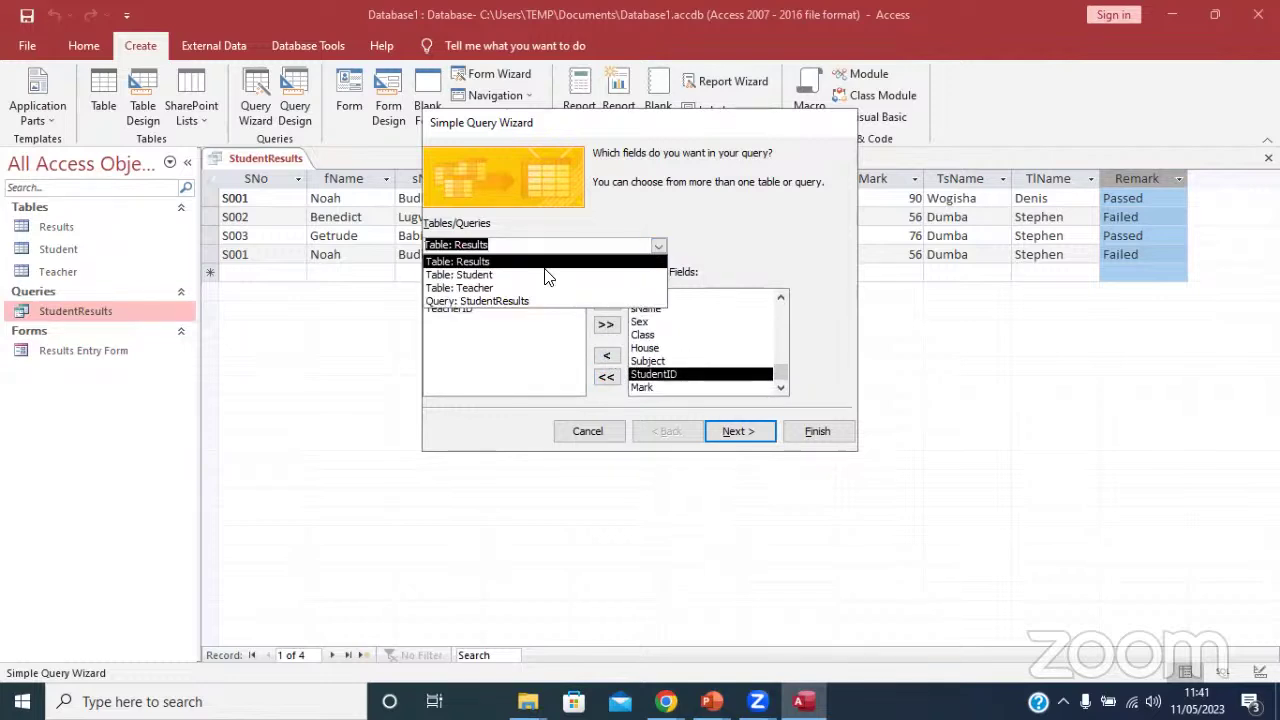
{"action": "left_click", "coordinate": [493, 289]}
{"action": "left_click", "coordinate": [455, 309]}
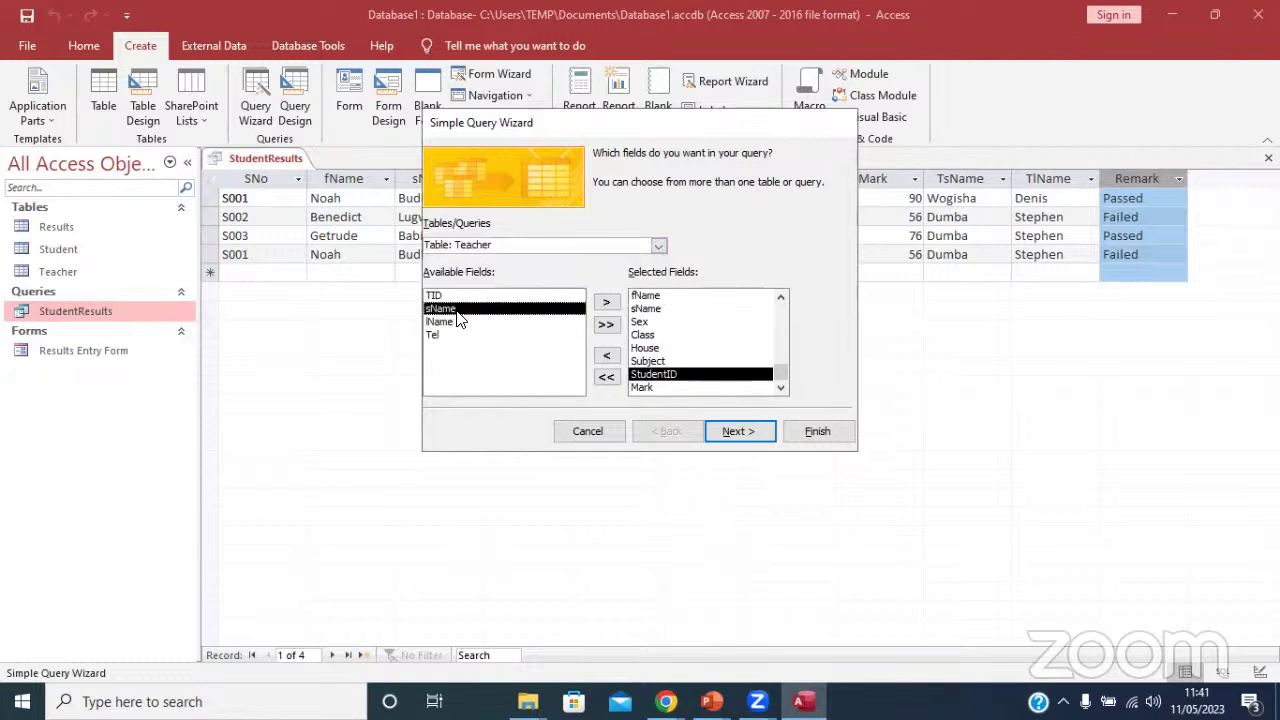
{"action": "left_click", "coordinate": [606, 304]}
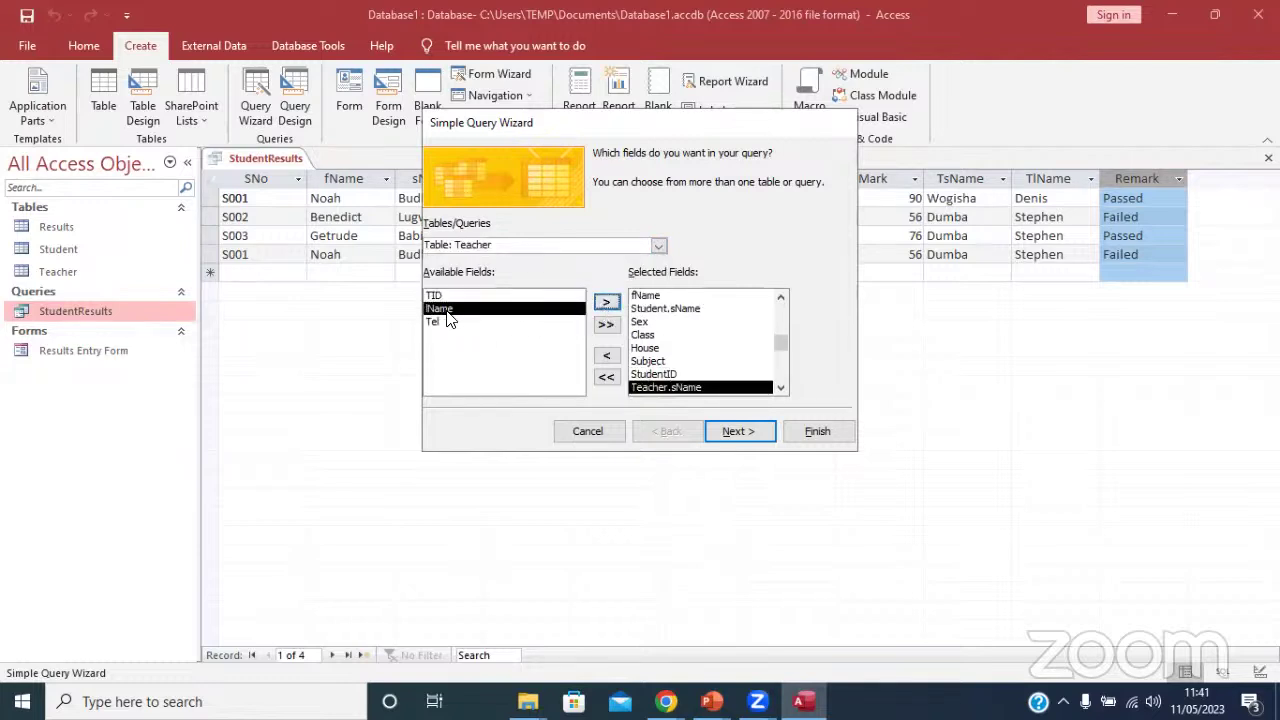
{"action": "left_click", "coordinate": [607, 304]}
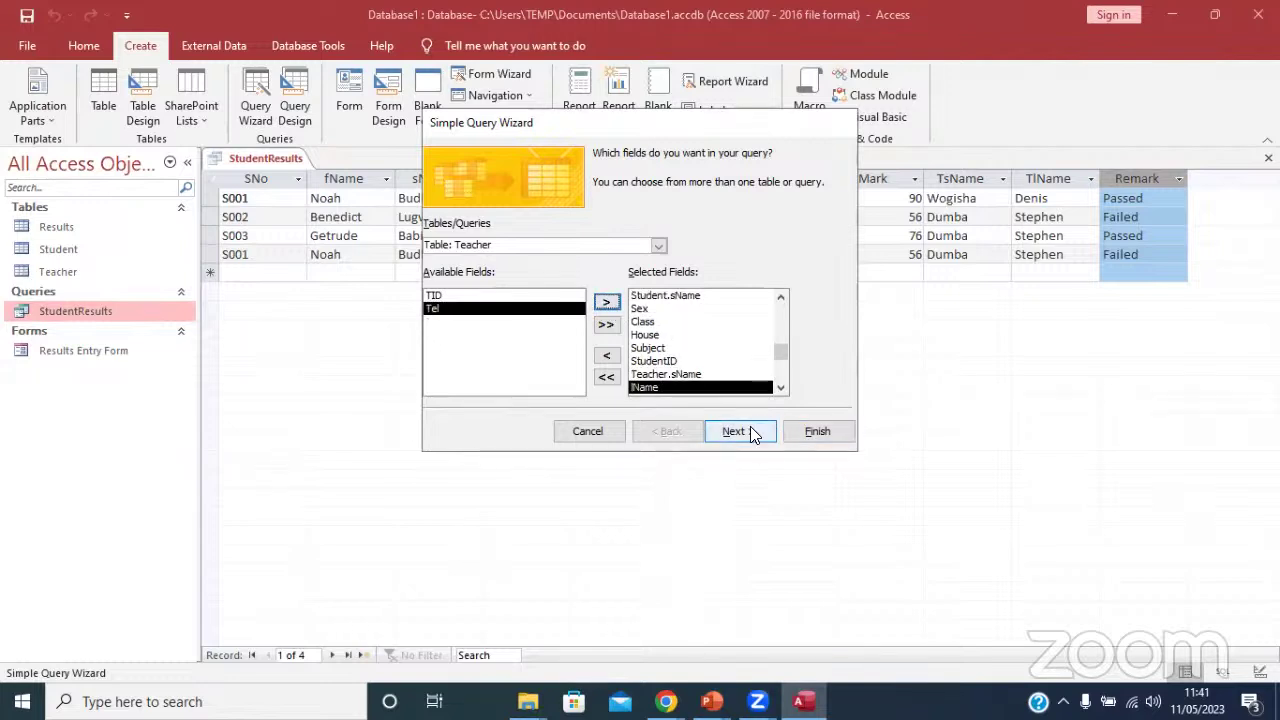
{"action": "left_click", "coordinate": [749, 428]}
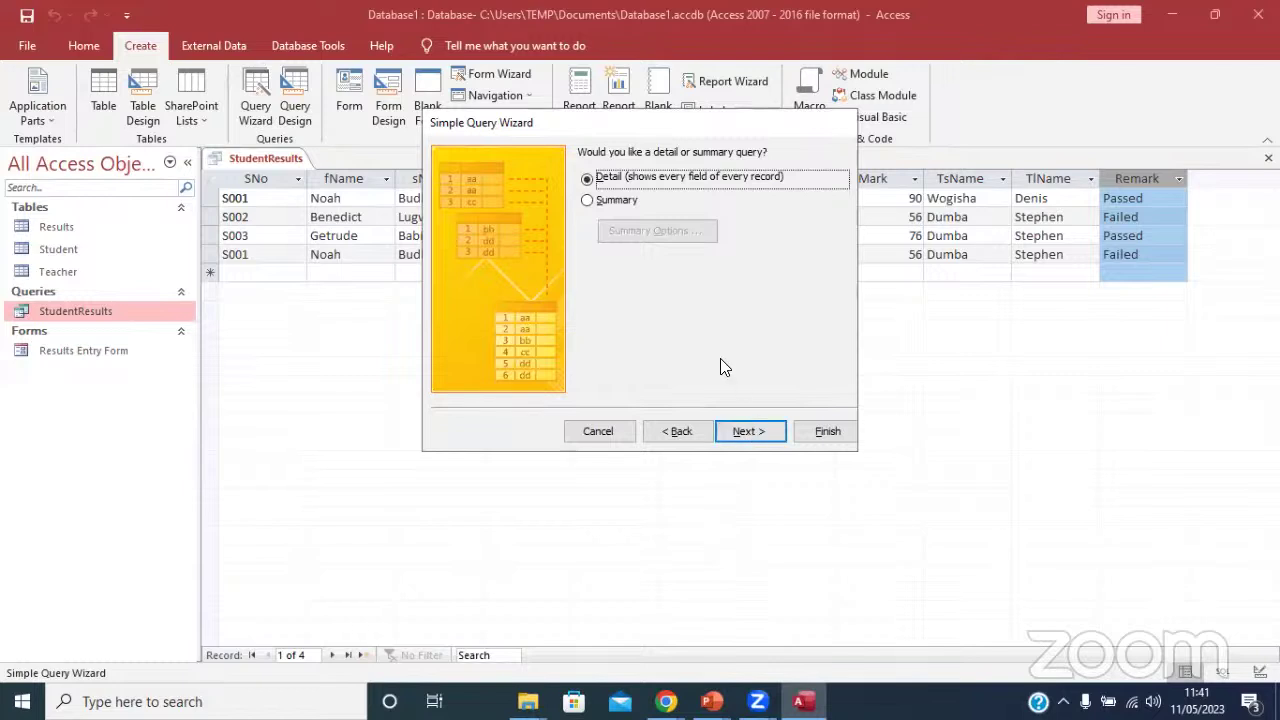
{"action": "left_click", "coordinate": [754, 432]}
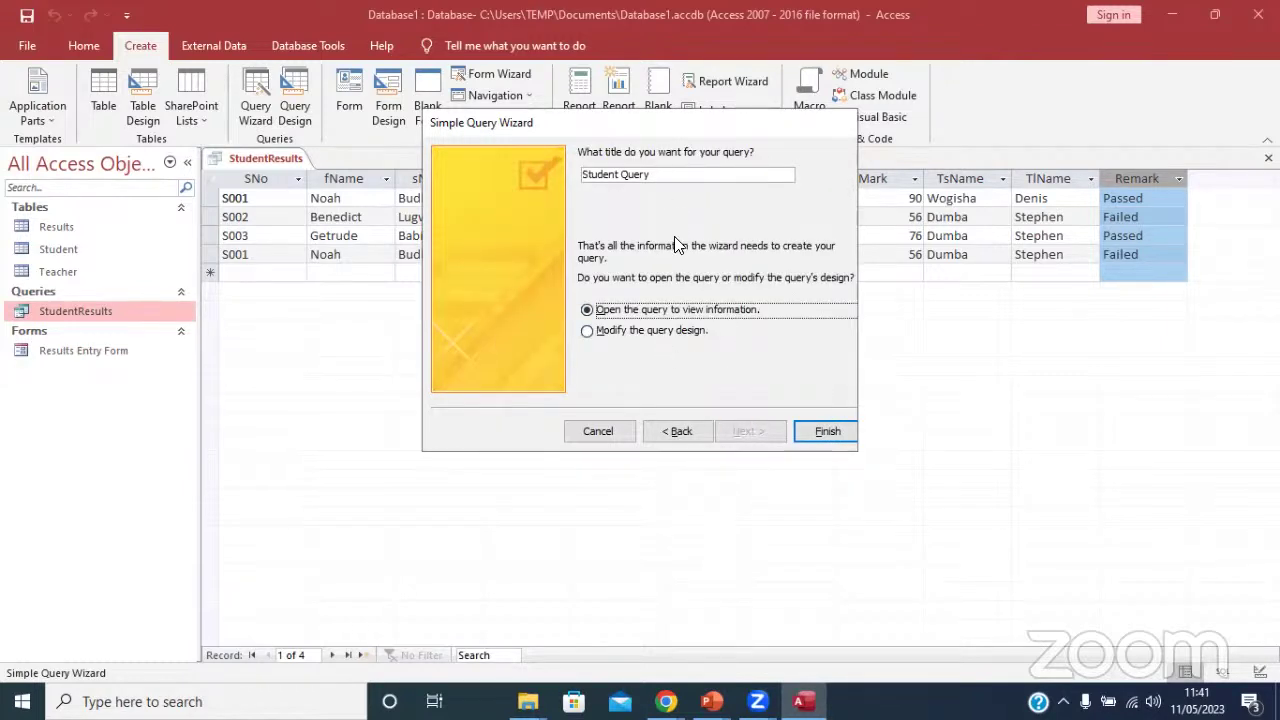
{"action": "left_click", "coordinate": [820, 431]}
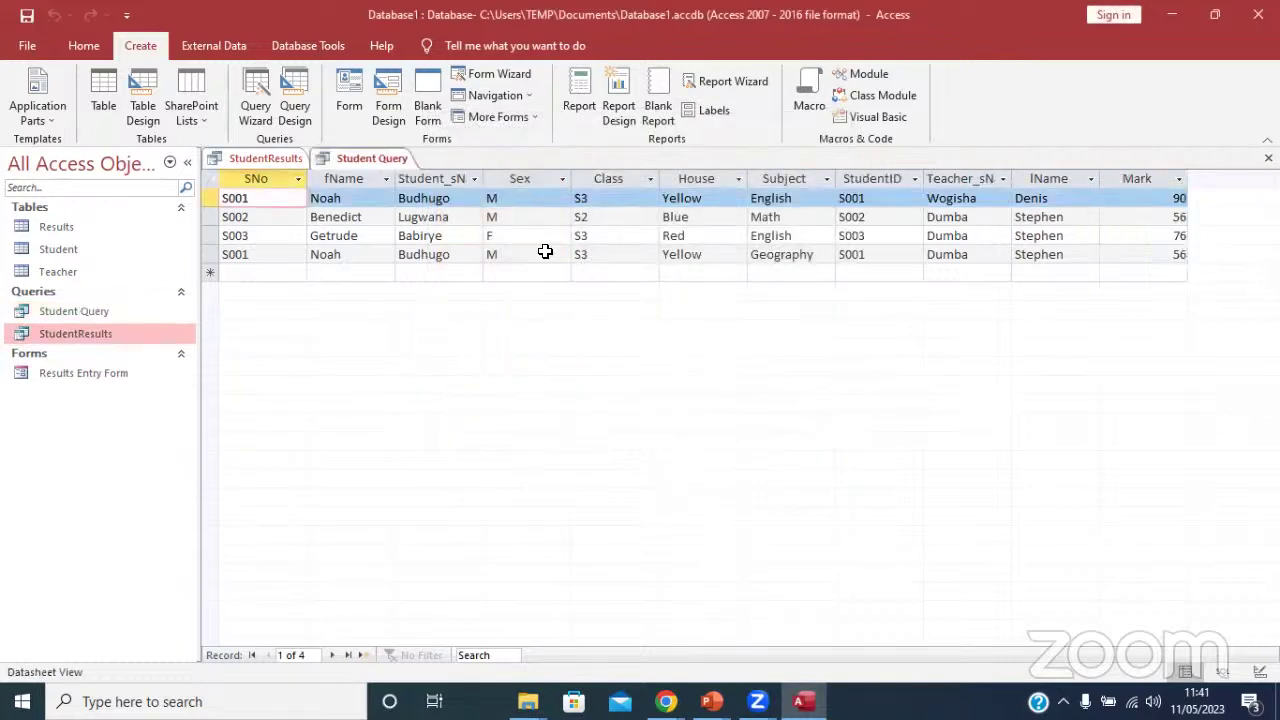
Close the StudentResults query and switch Student Query to Design View.
{"action": "right_click", "coordinate": [271, 155]}
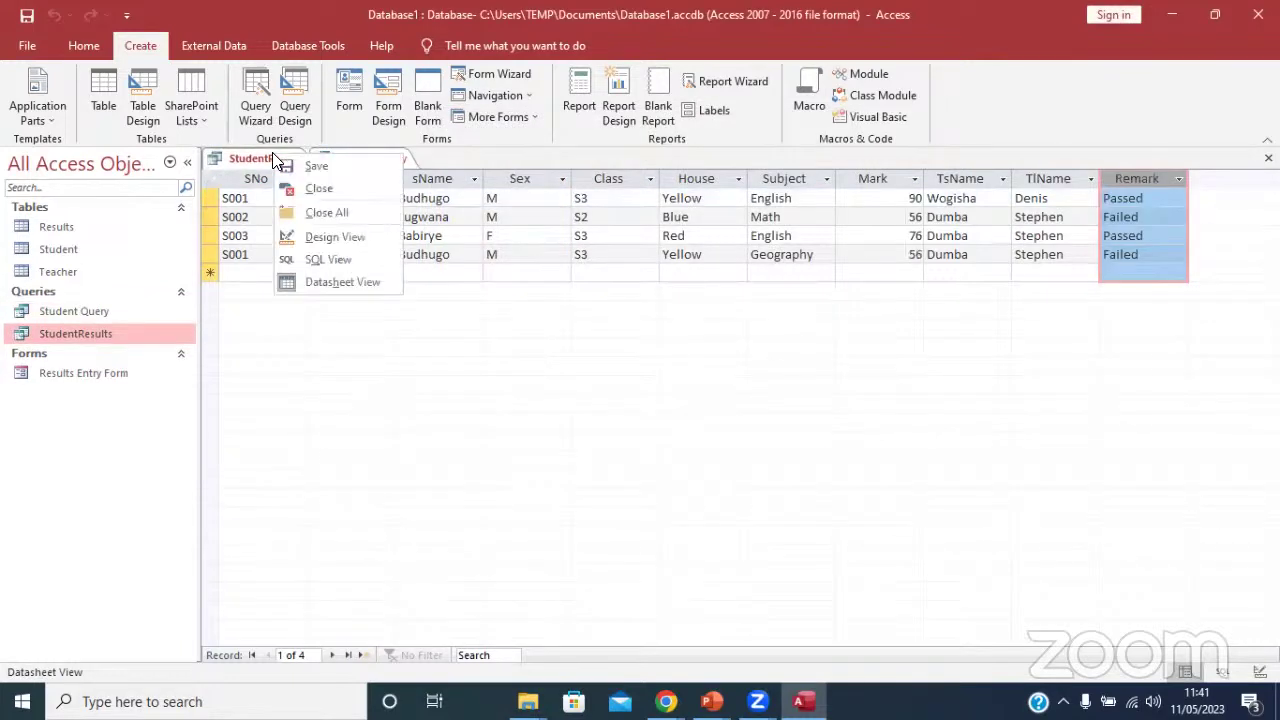
{"action": "left_click", "coordinate": [312, 191]}
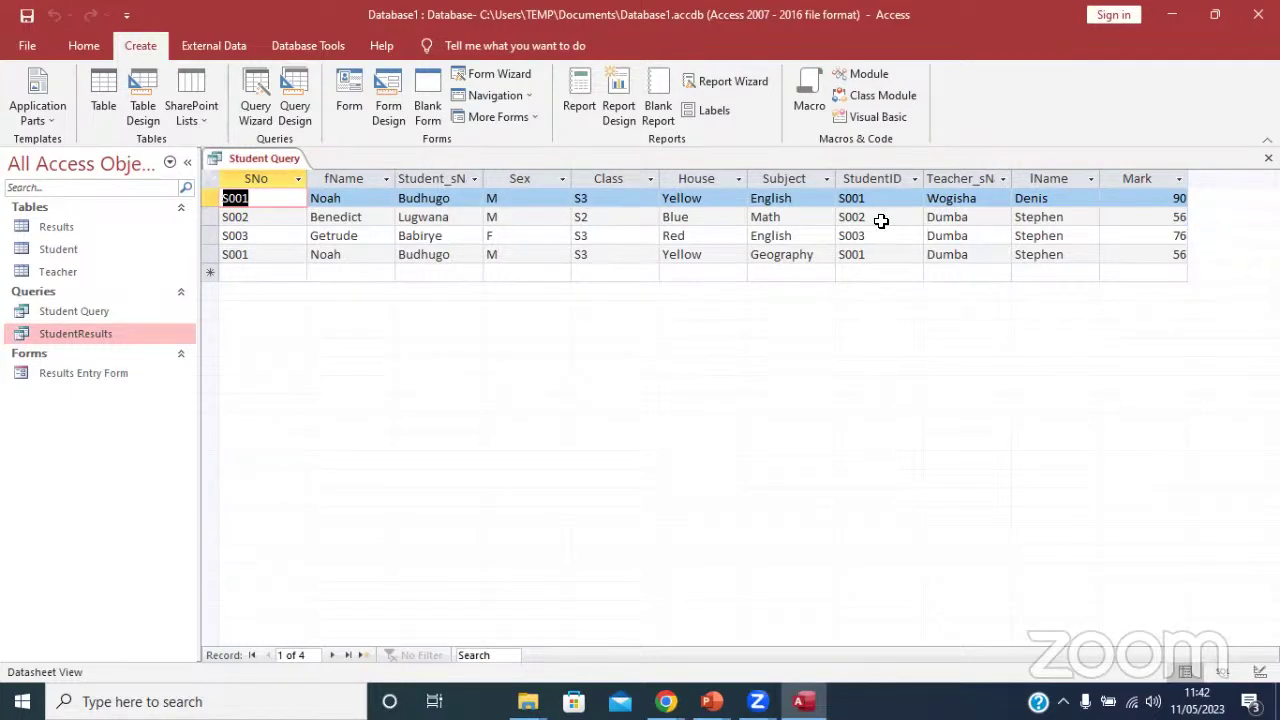
{"action": "left_click", "coordinate": [86, 44]}
{"action": "left_click", "coordinate": [17, 112]}
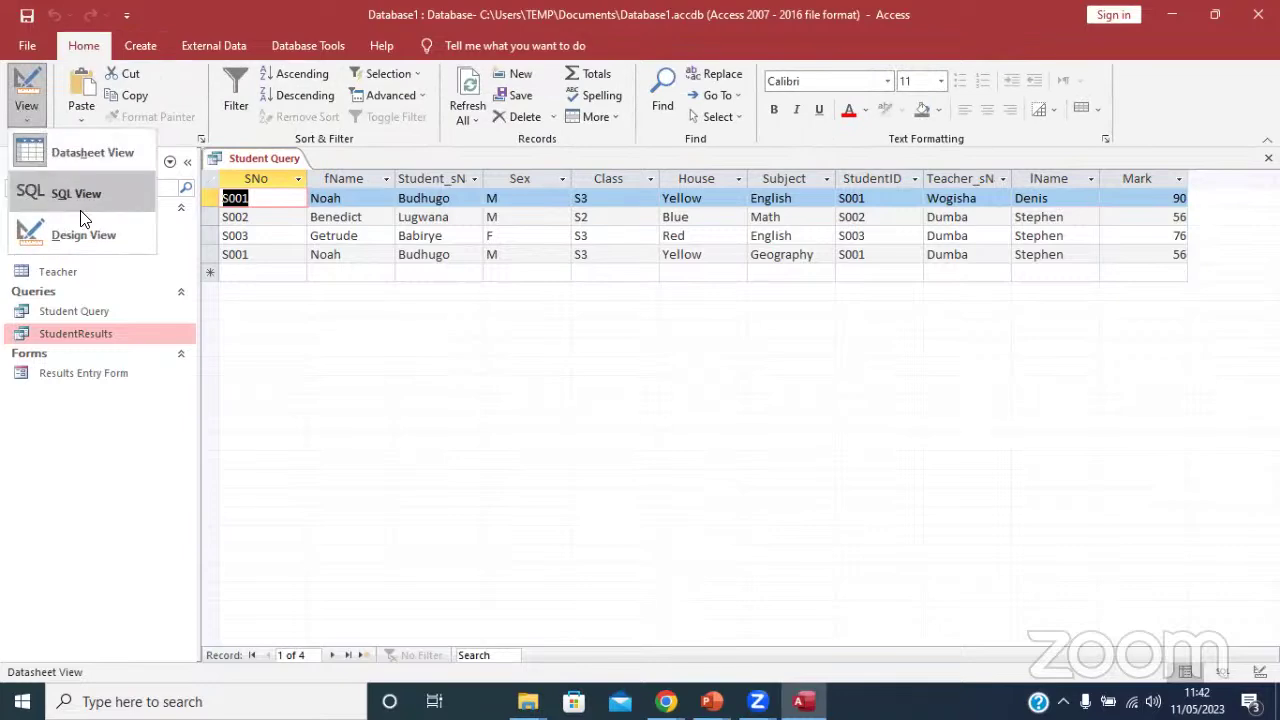
{"action": "left_click", "coordinate": [80, 234]}
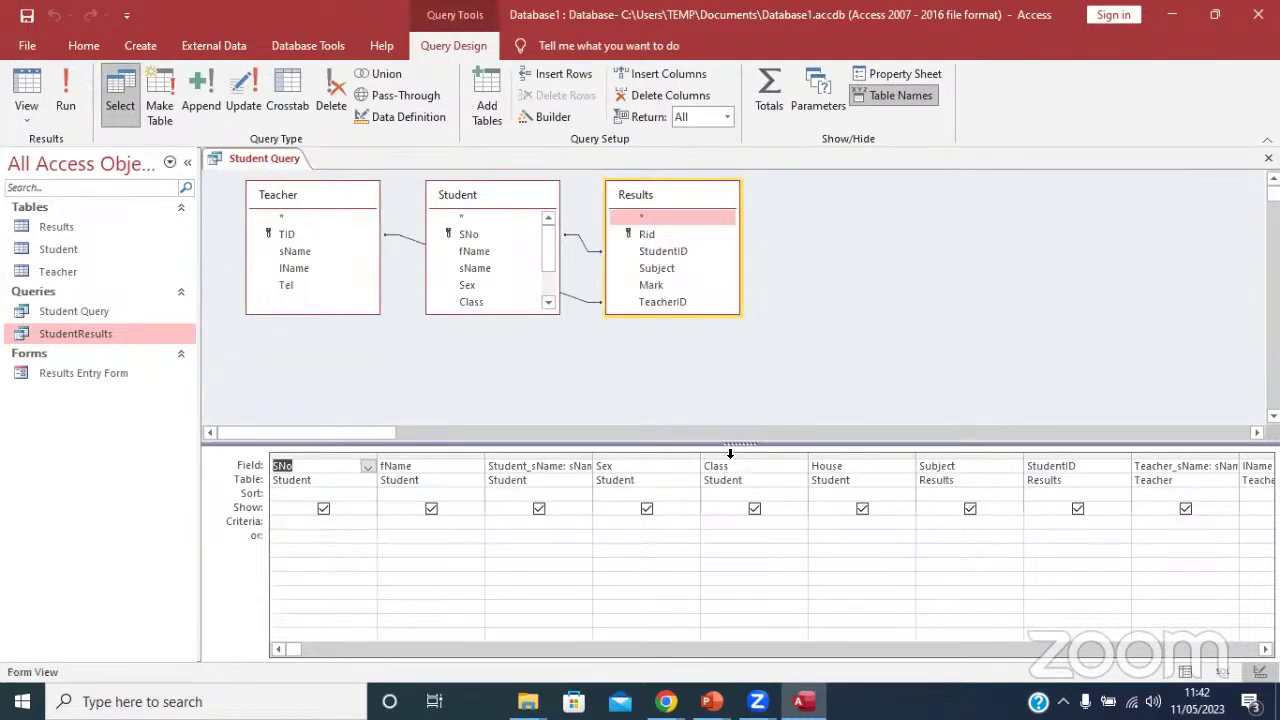
Enlarge the design grid and open the Zoom editor for the empty field after Mark.
{"action": "left_click_drag", "start_coordinate": [732, 439], "coordinate": [720, 364]}
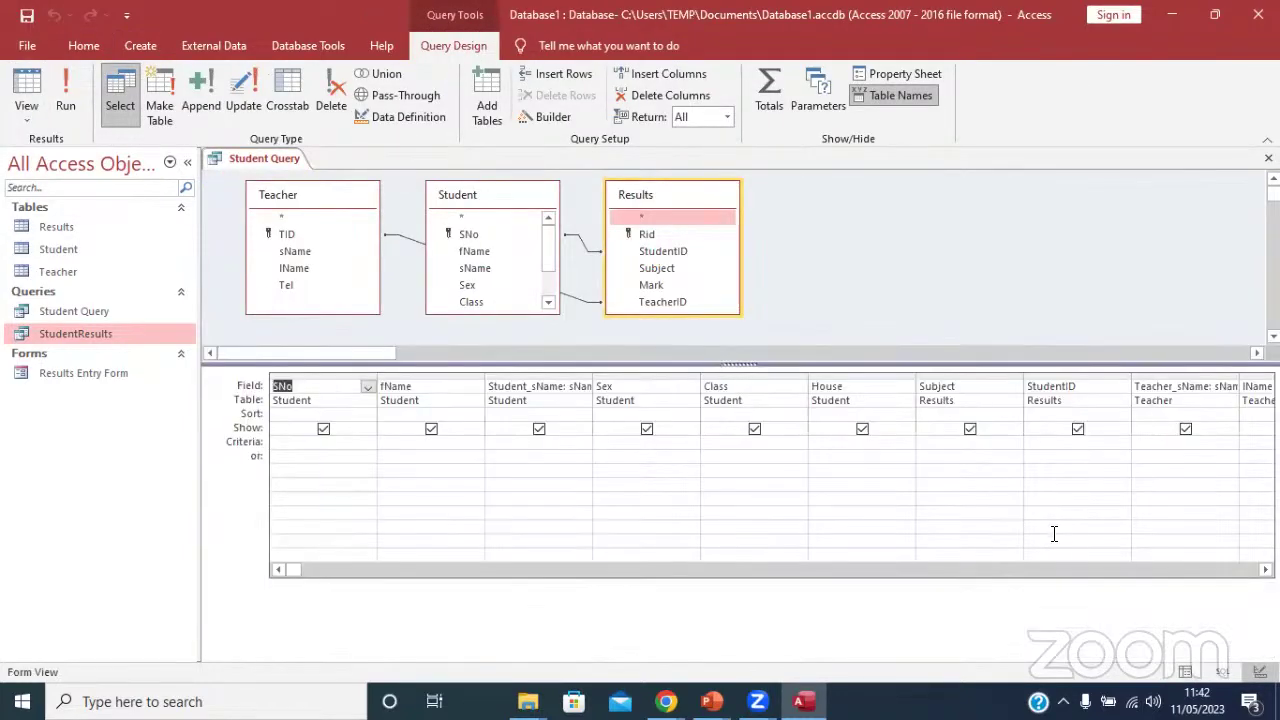
{"action": "key", "text": "Tab"}
{"action": "key", "text": "Tab"}
{"action": "key", "text": "Tab"}
{"action": "key", "text": "Tab"}
{"action": "key", "text": "Tab"}
{"action": "key", "text": "Tab"}
{"action": "key", "text": "Tab"}
{"action": "key", "text": "Tab"}
{"action": "key", "text": "Tab"}
{"action": "key", "text": "Tab"}
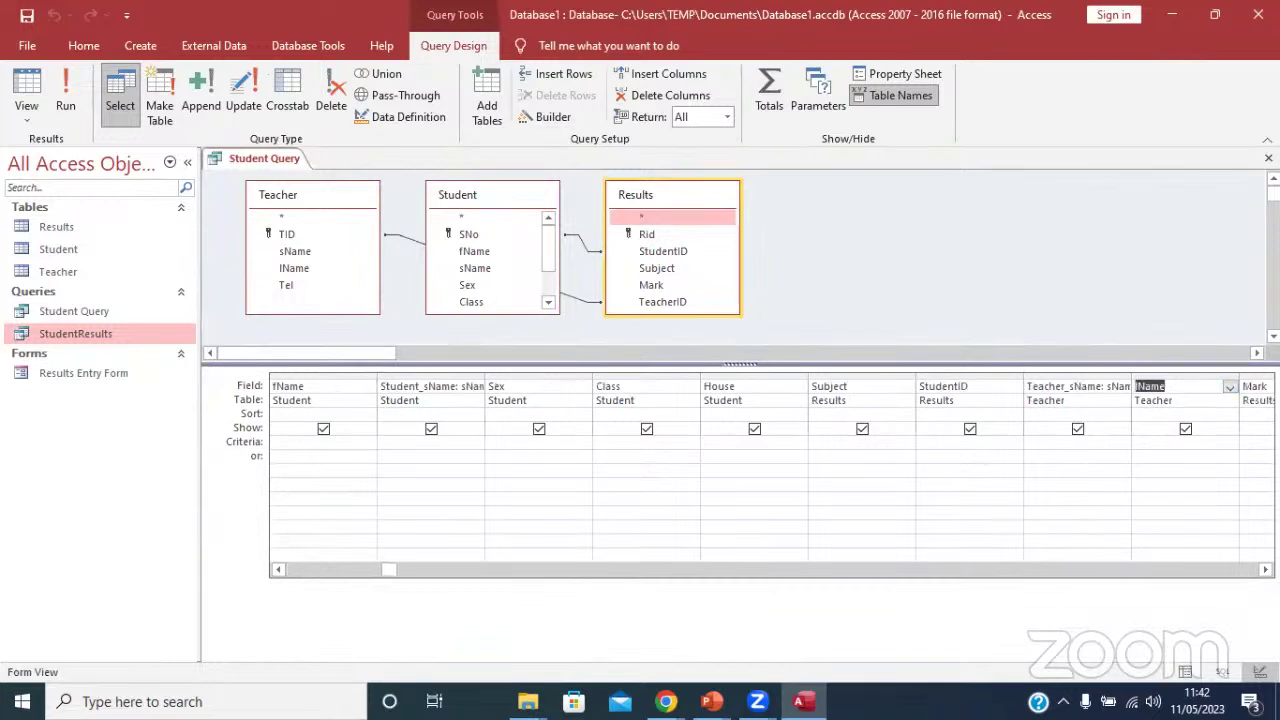
{"action": "key", "text": "Tab"}
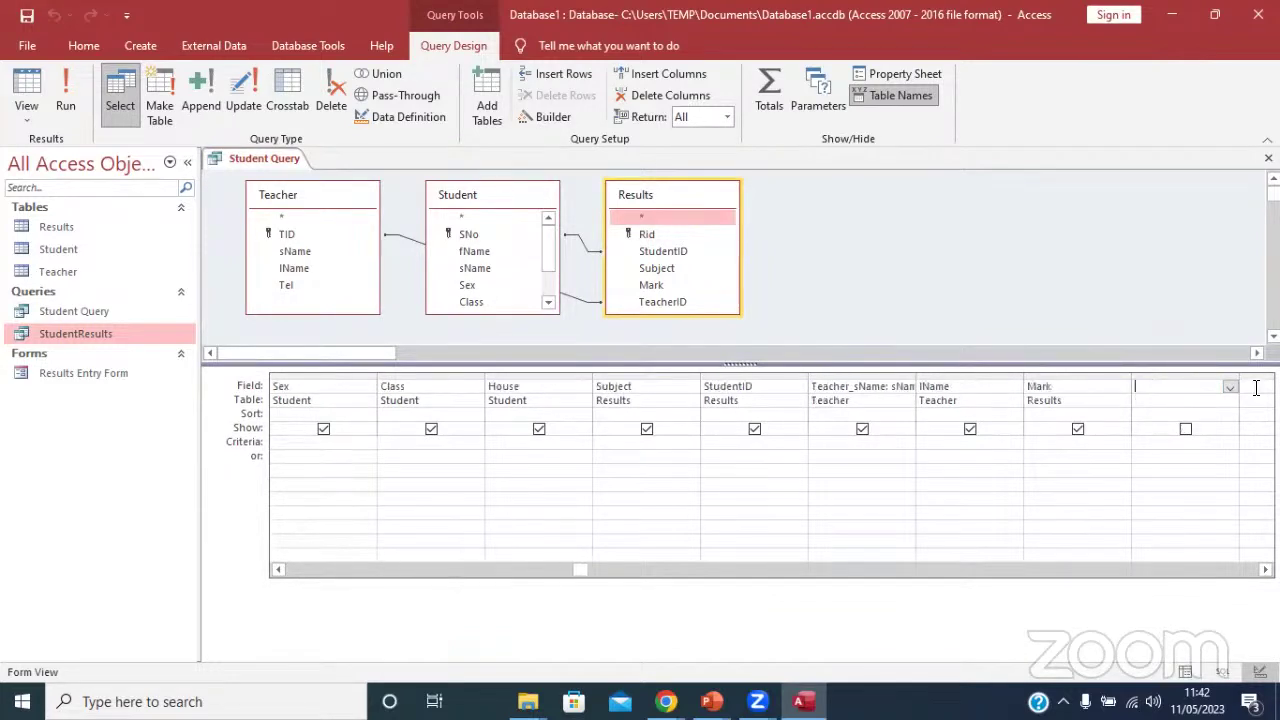
{"action": "right_click", "coordinate": [1176, 391]}
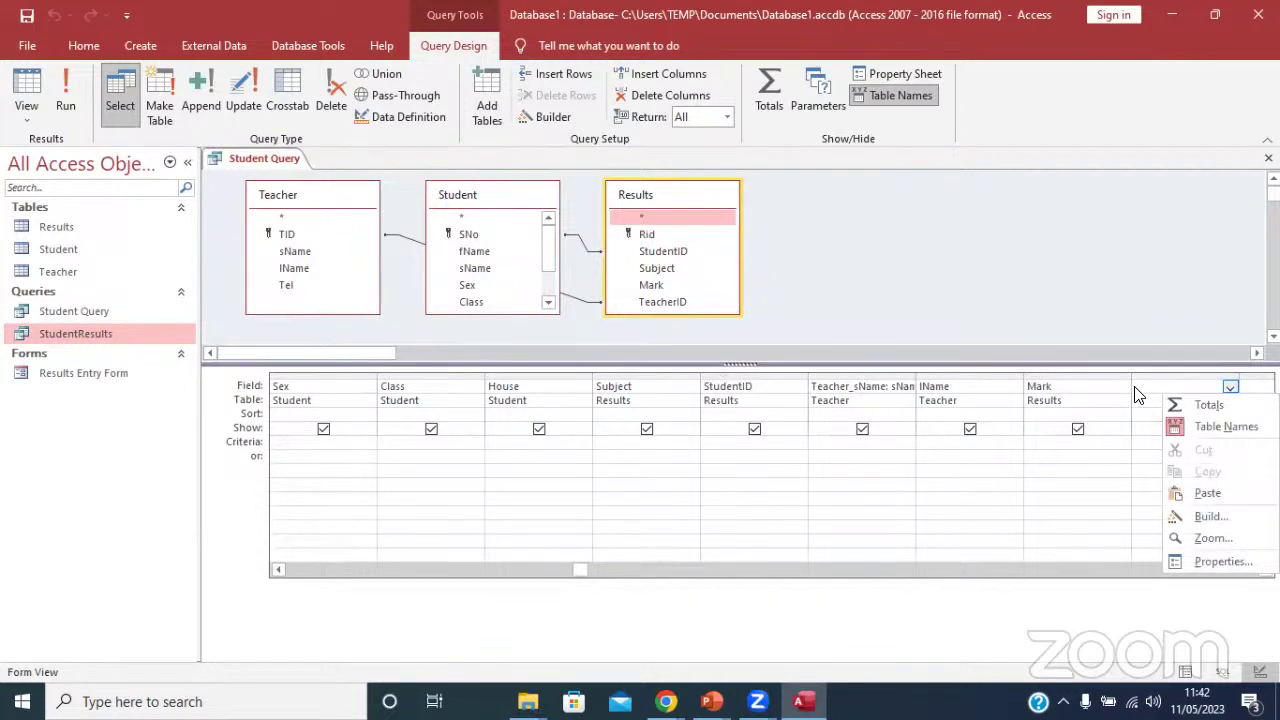
{"action": "left_click", "coordinate": [1136, 388]}
{"action": "right_click", "coordinate": [1136, 388]}
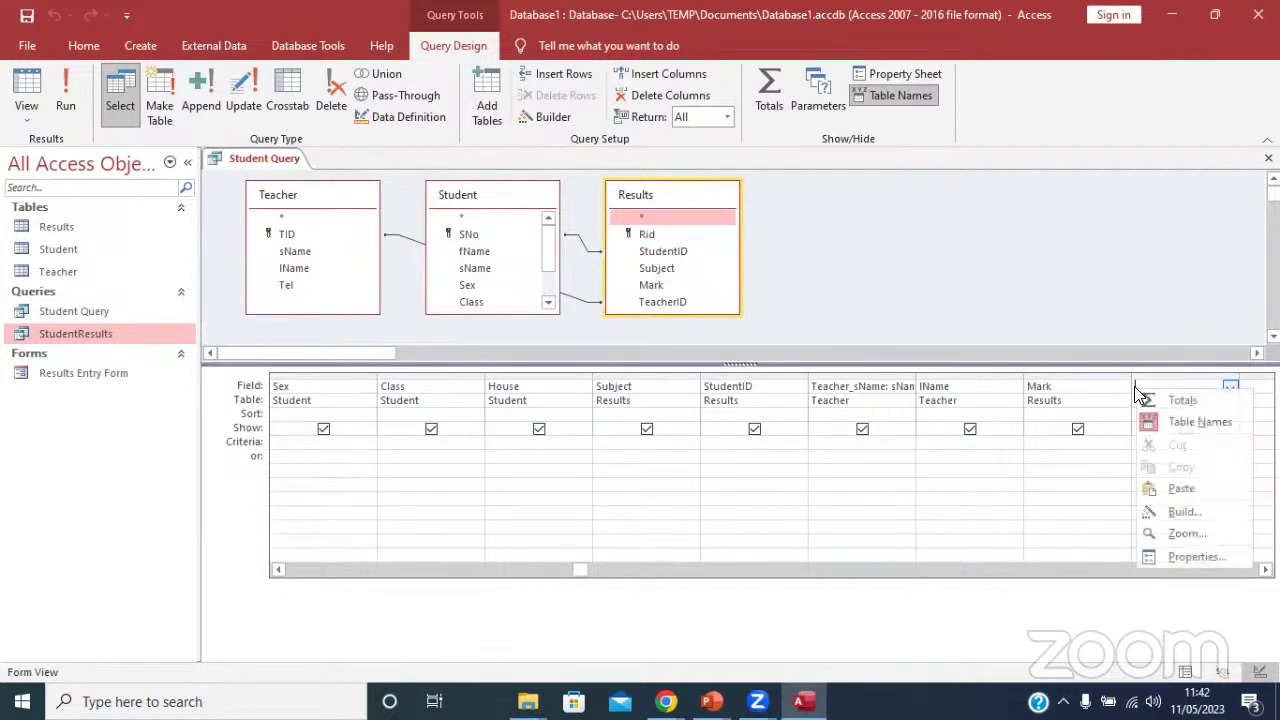
{"action": "left_click", "coordinate": [1228, 540]}
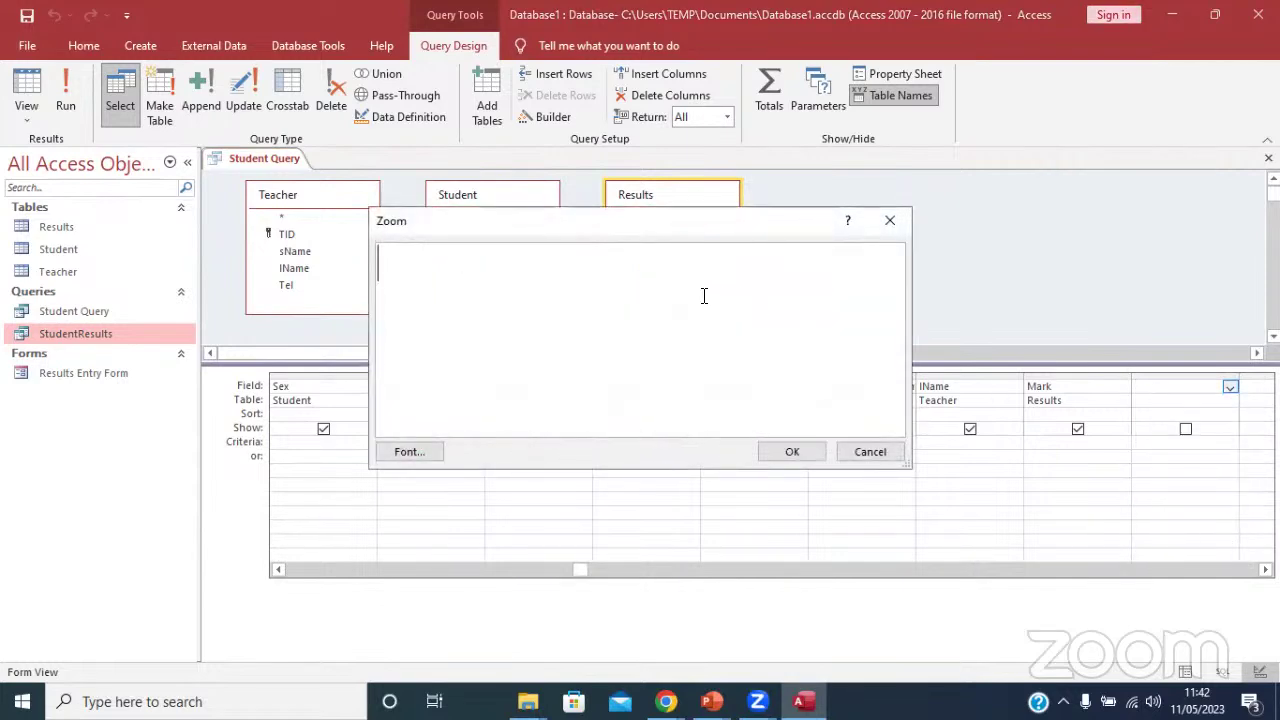
Enter Remark:IIf([Mark]>70,"Passed","Failed") in the Zoom box and commit it to the grid.
{"action": "type", "text": "Name"}
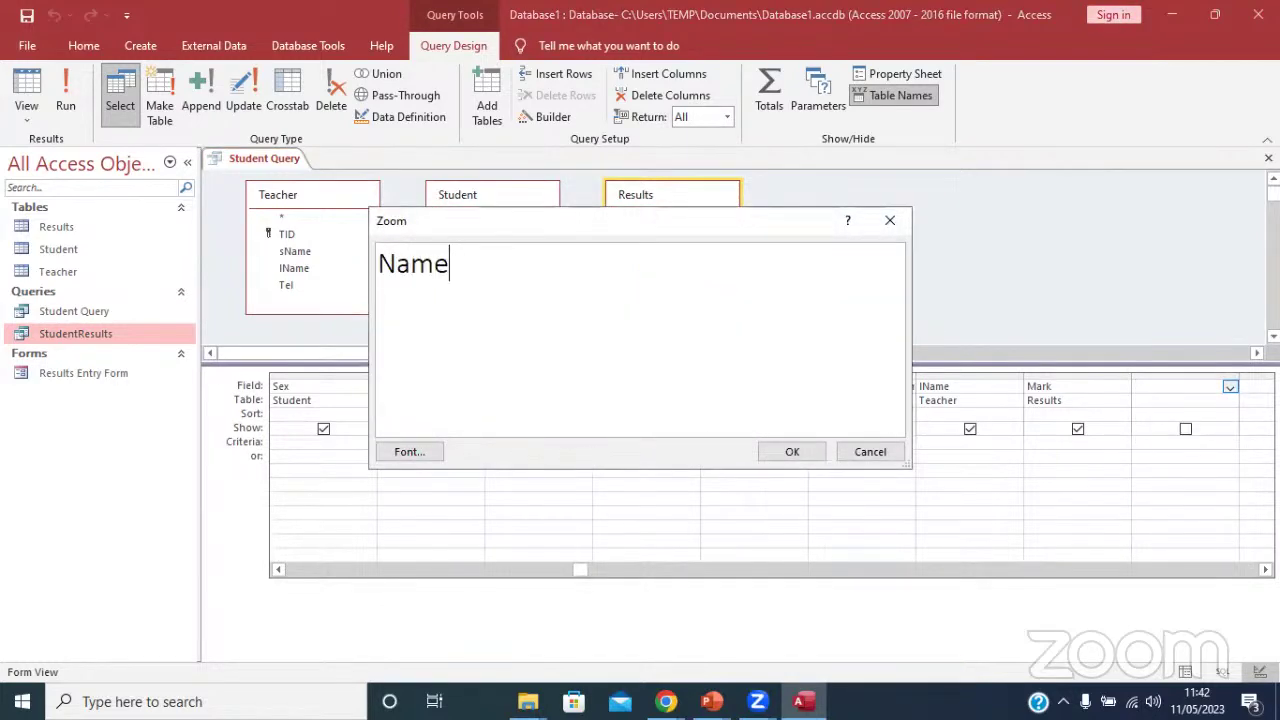
{"action": "type", "text": ":"}
{"action": "left_click_drag", "start_coordinate": [471, 266], "coordinate": [290, 240]}
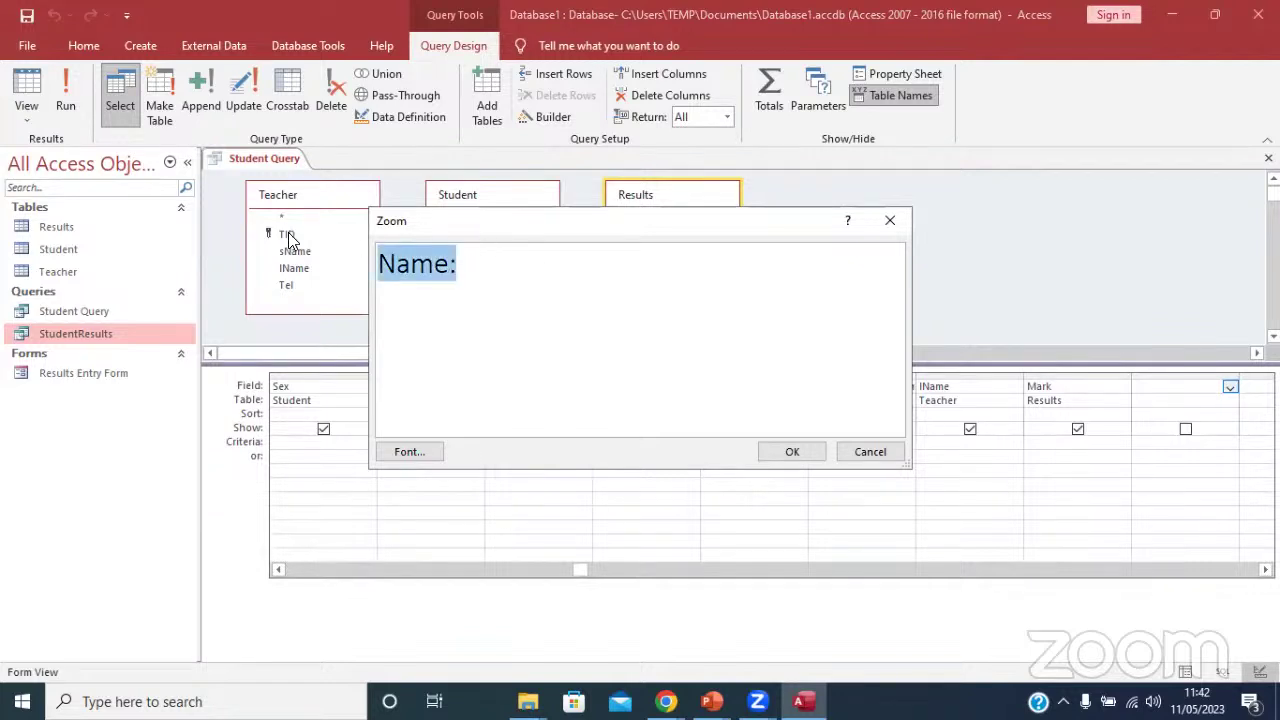
{"action": "type", "text": "Remark"}
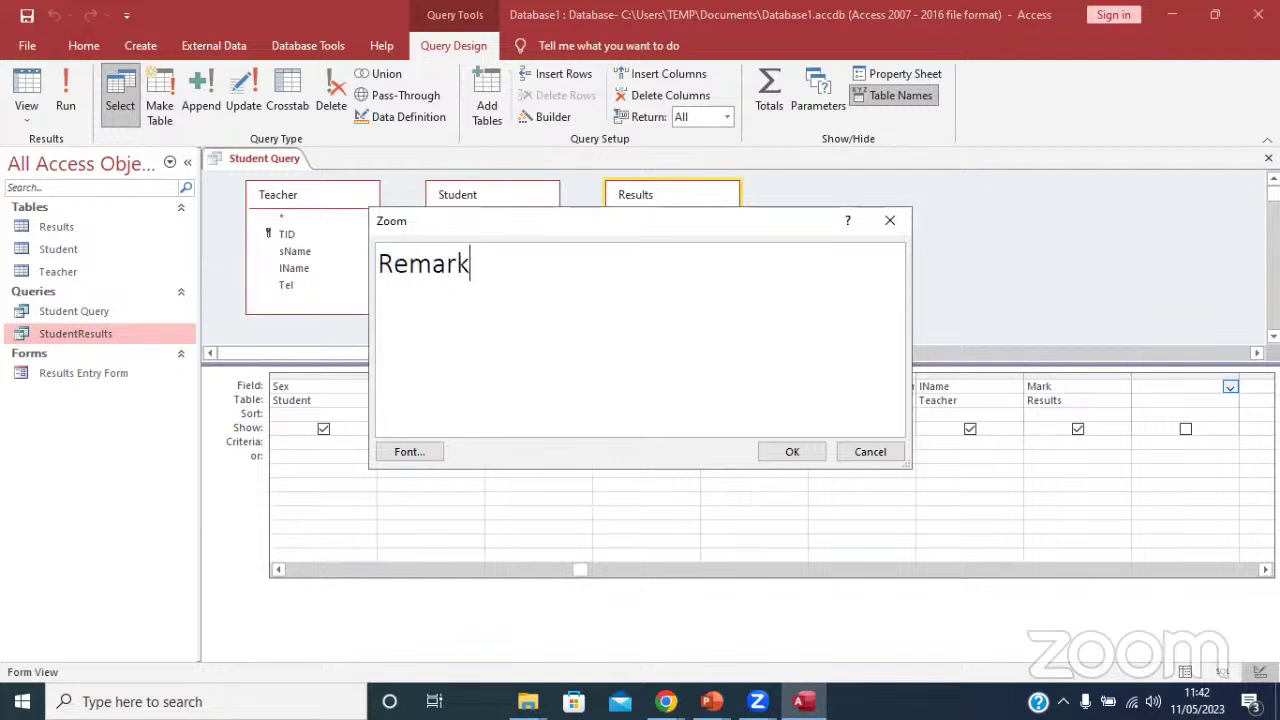
{"action": "type", "text": ":"}
{"action": "type", "text": "Iff"}
{"action": "type", "text": "("}
{"action": "left_click", "coordinate": [494, 268]}
{"action": "key", "text": "BackSpace"}
{"action": "type", "text": "if("}
{"action": "left_click", "coordinate": [553, 265]}
{"action": "type", "text": "[Marks"}
{"action": "key", "text": "BackSpace"}
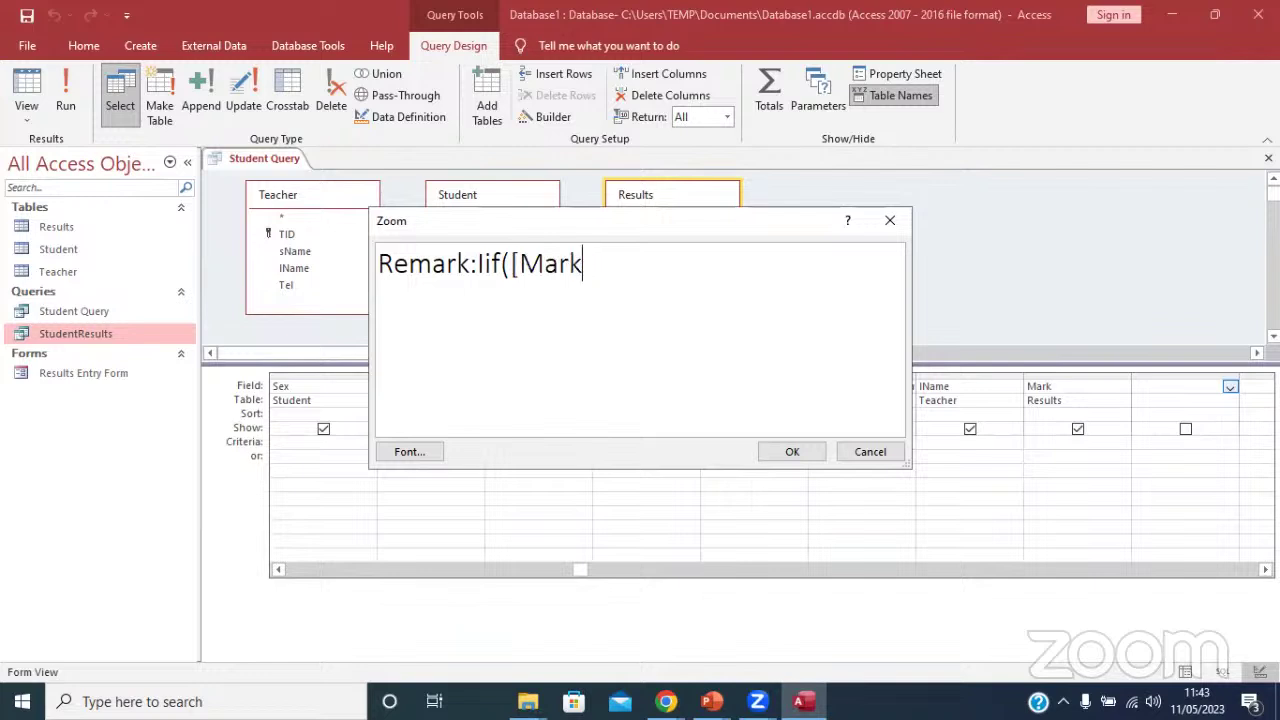
{"action": "type", "text": "]>70,"}
{"action": "type", "text": "\"Passed\""}
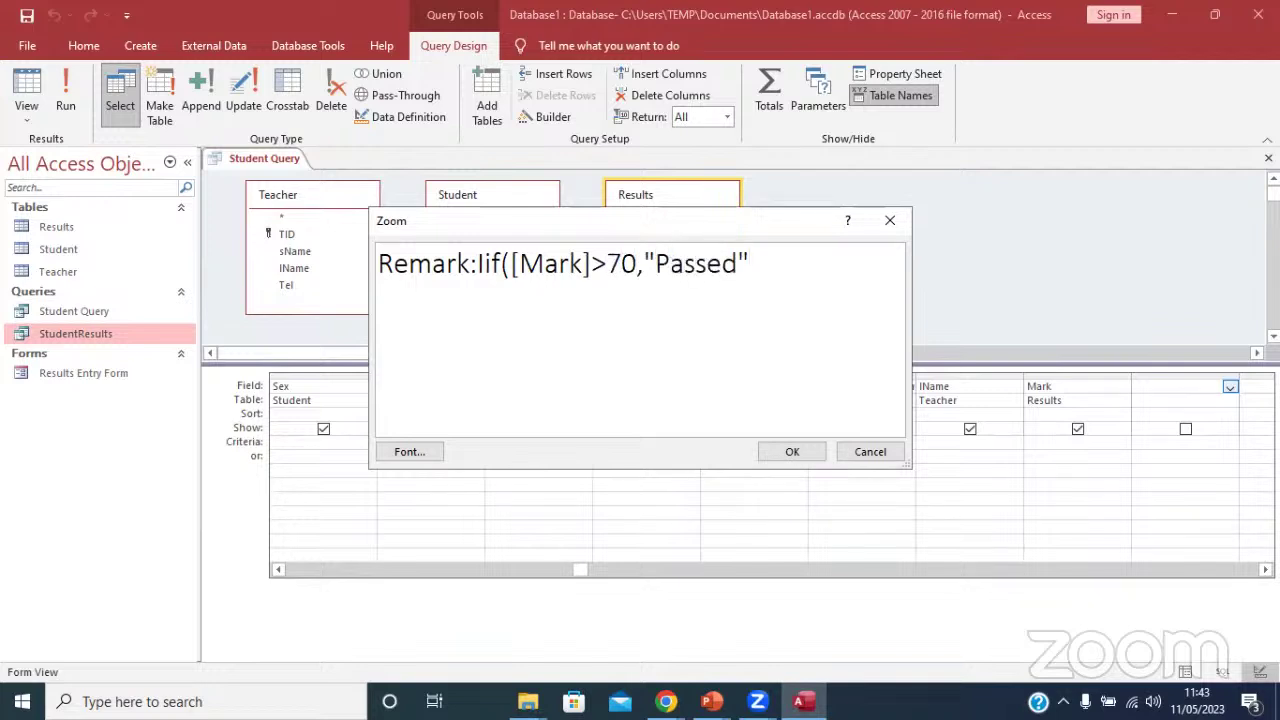
{"action": "type", "text": ",\"Failed\""}
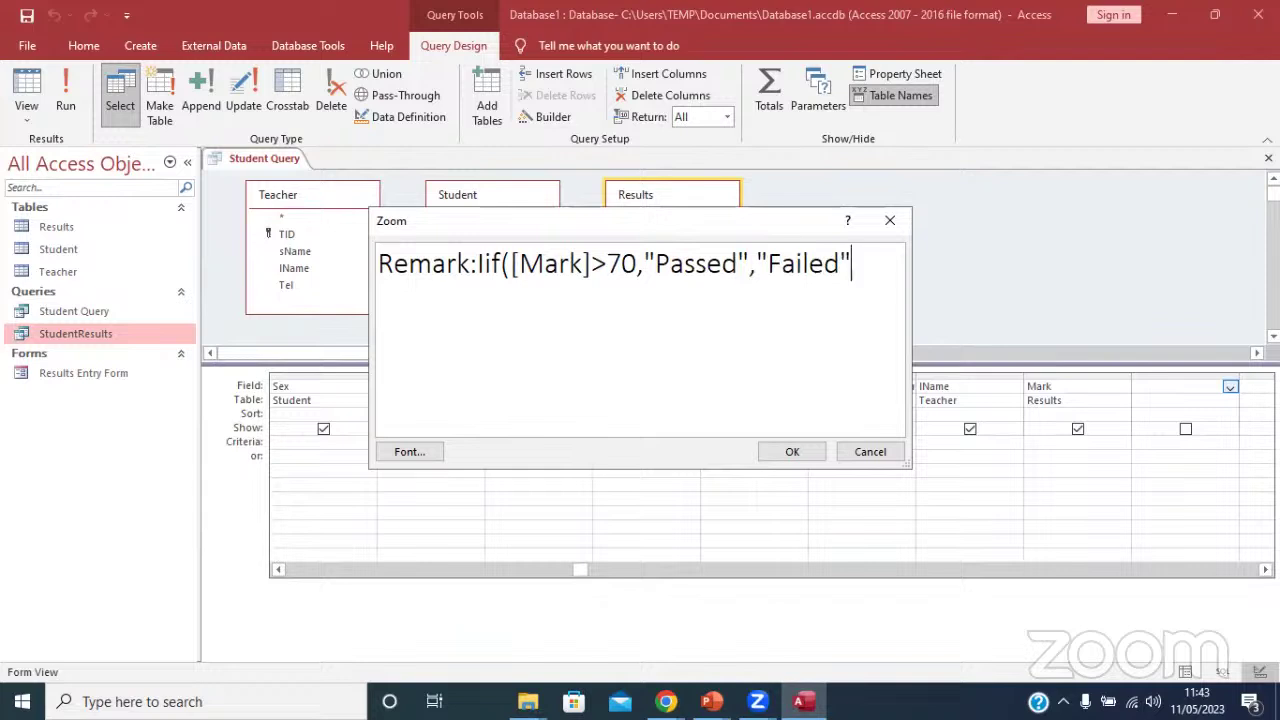
{"action": "type", "text": ")"}
{"action": "left_click", "coordinate": [791, 451]}
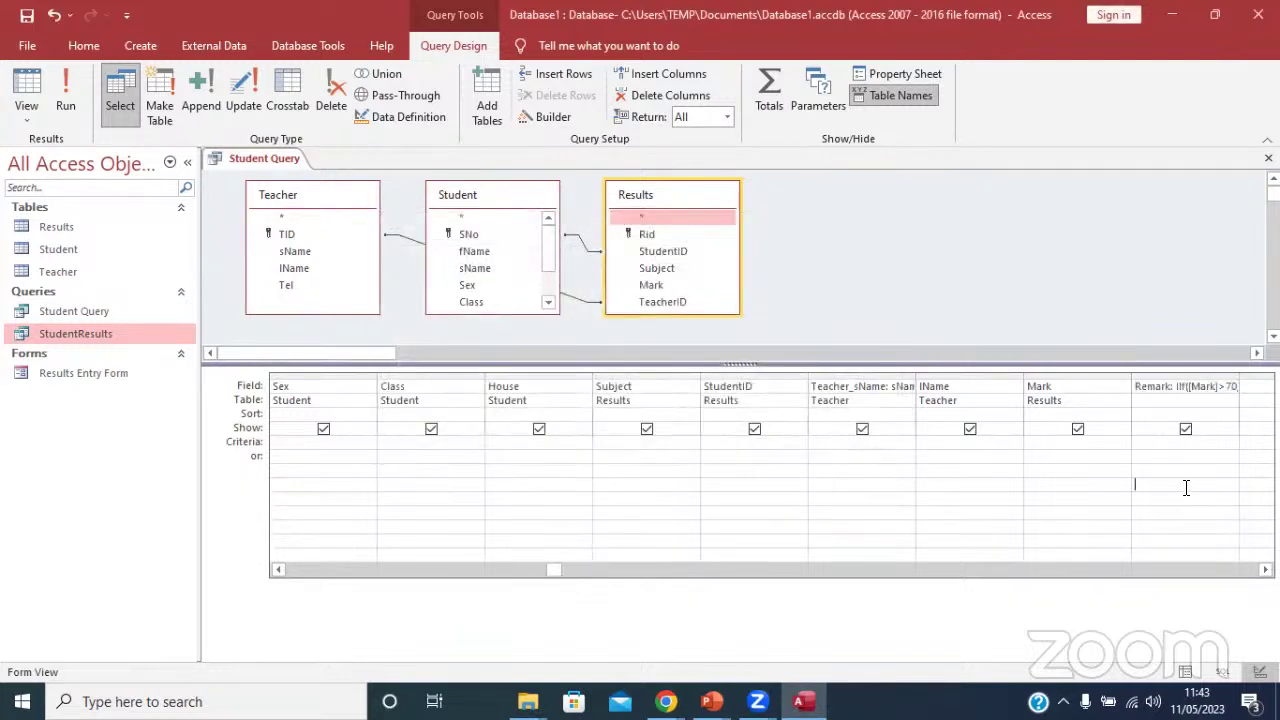
Leave Backstage and run Student Query from the Query Design commands.
{"action": "left_click", "coordinate": [80, 46]}
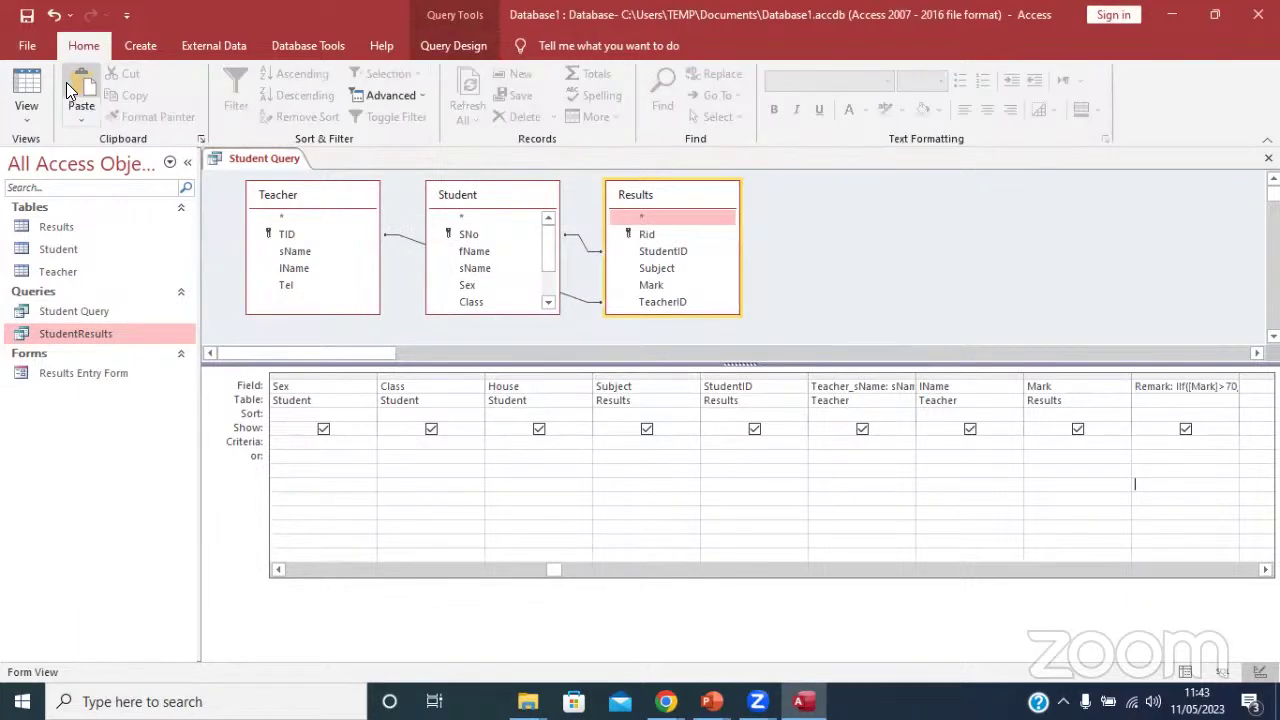
{"action": "left_click", "coordinate": [32, 45]}
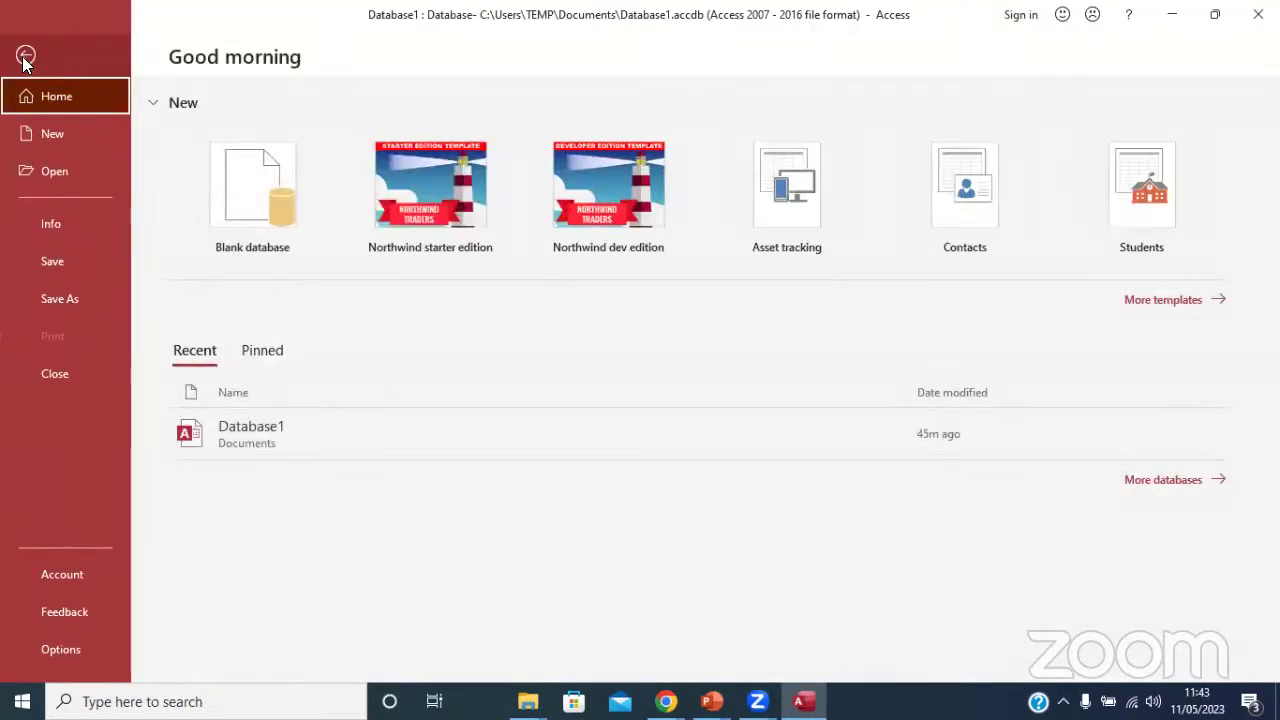
{"action": "left_click", "coordinate": [25, 54]}
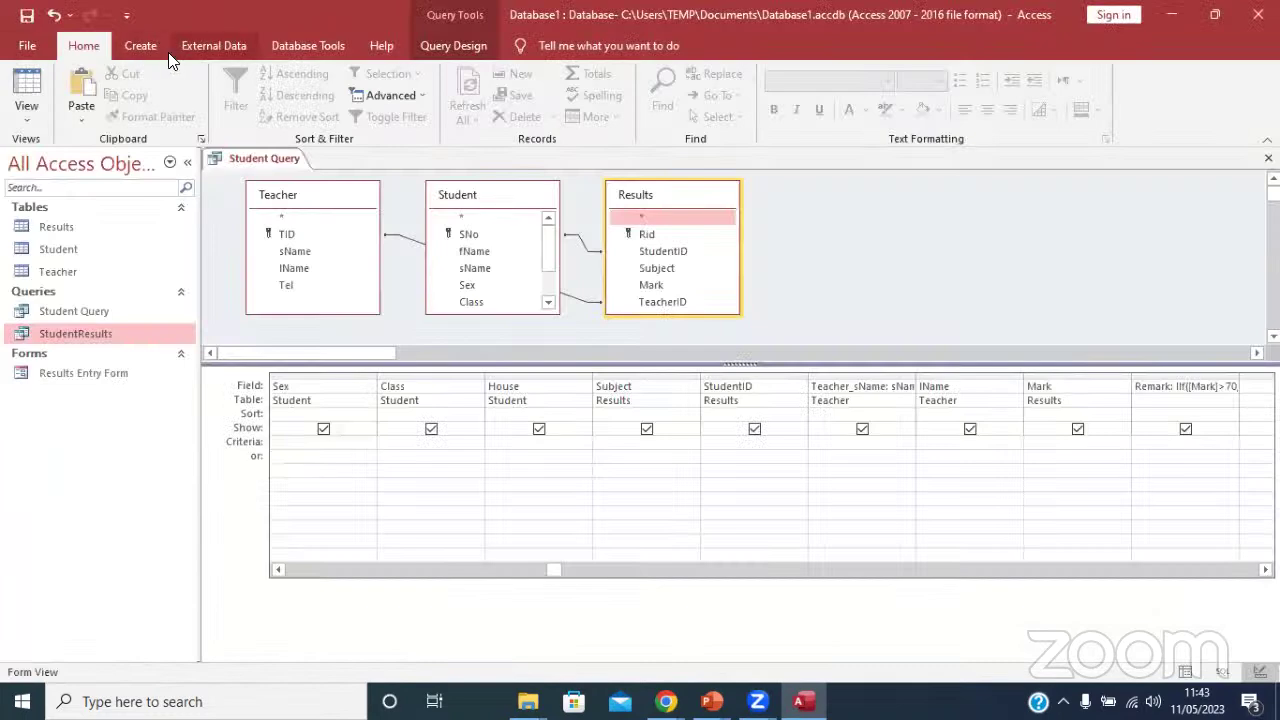
{"action": "left_click", "coordinate": [139, 45]}
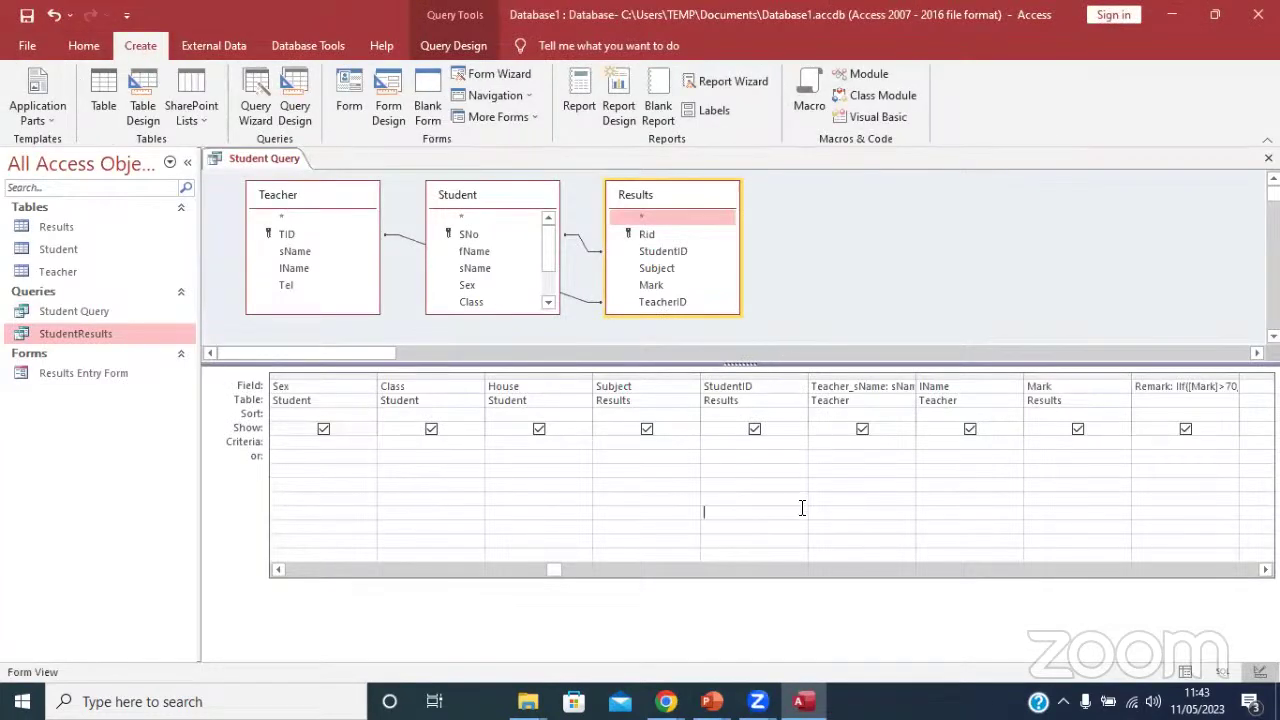
{"action": "left_click", "coordinate": [466, 42]}
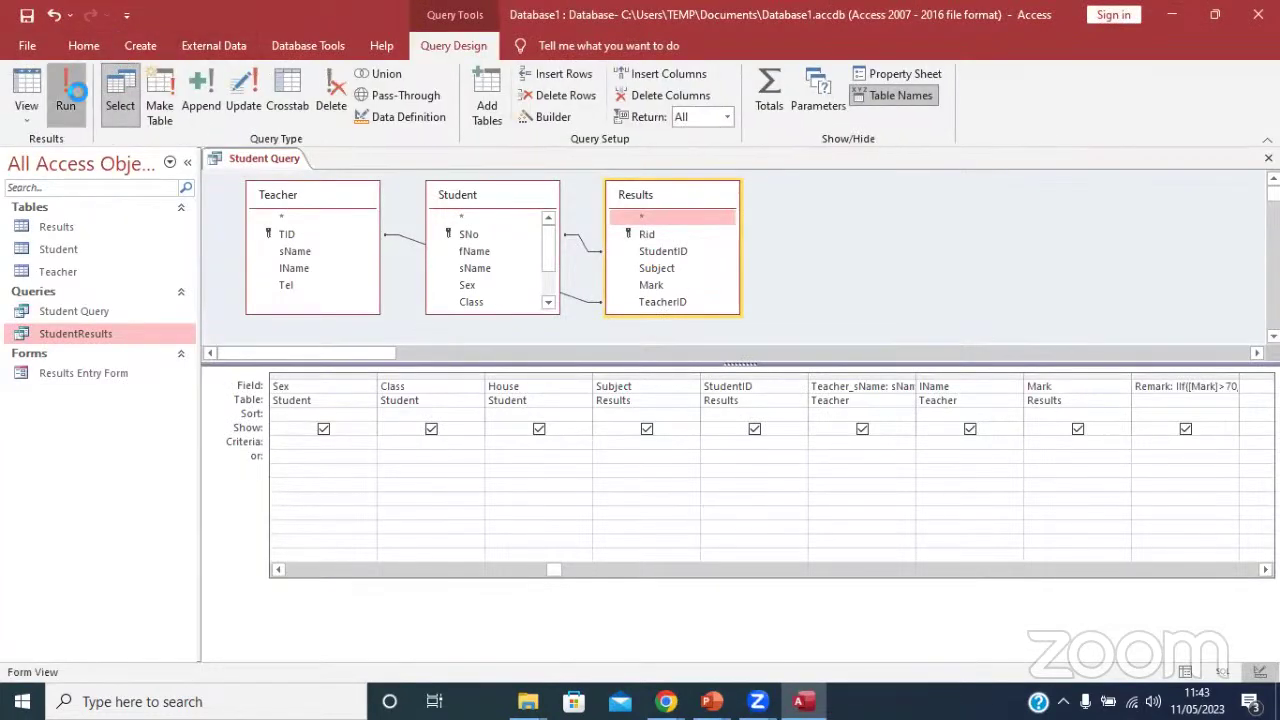
{"action": "left_click", "coordinate": [70, 98]}
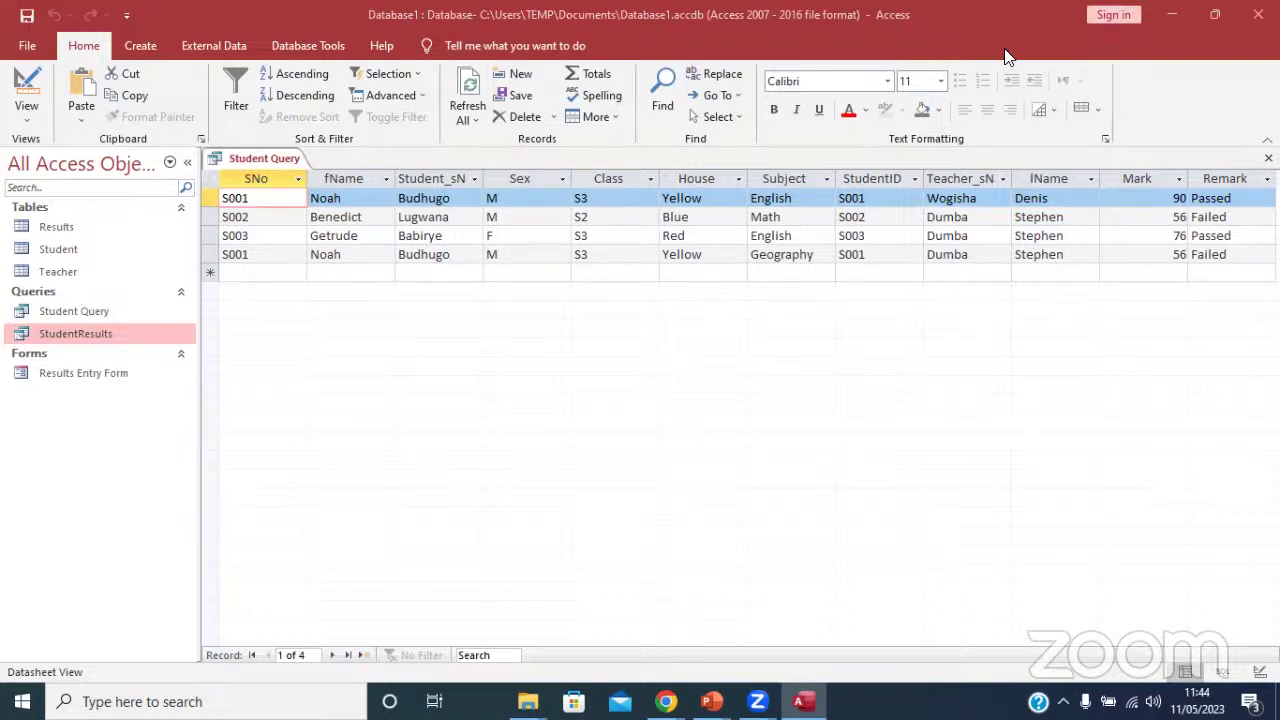
Close Student Query and reopen StudentResults from the Navigation Pane.
{"action": "right_click", "coordinate": [268, 152]}
{"action": "left_click", "coordinate": [300, 184]}
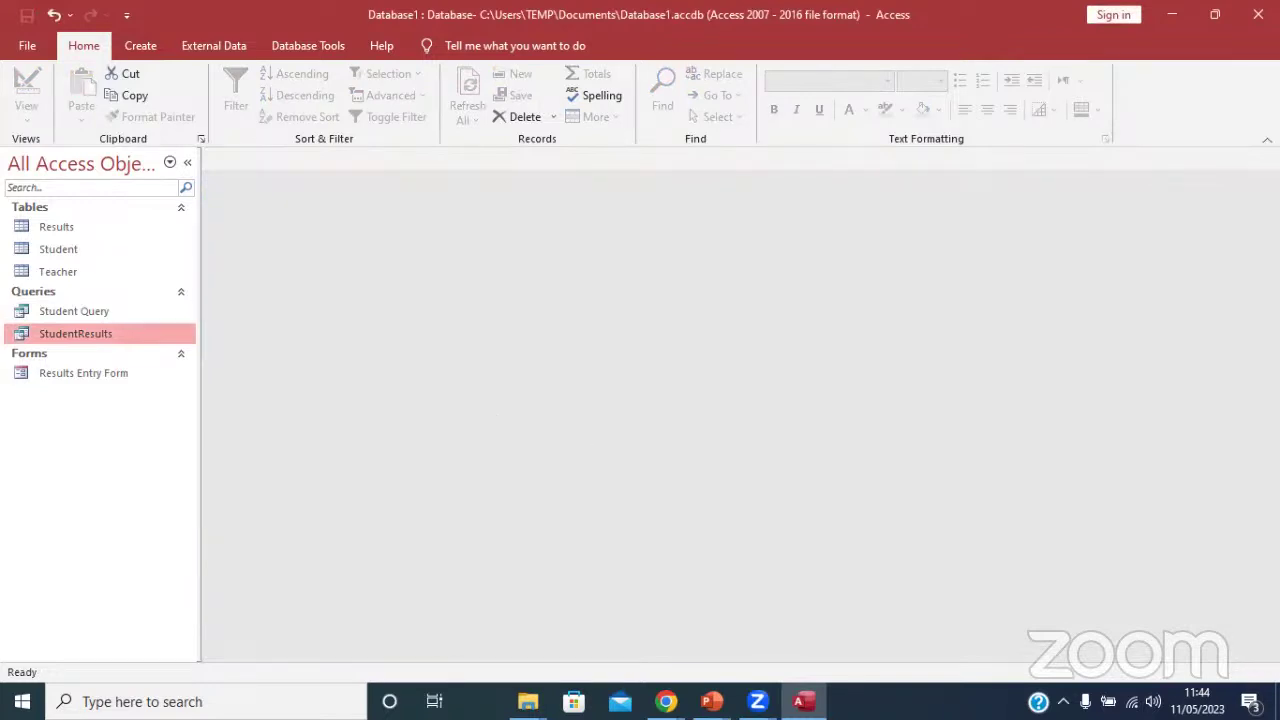
{"action": "mouse_move", "coordinate": [666, 701]}
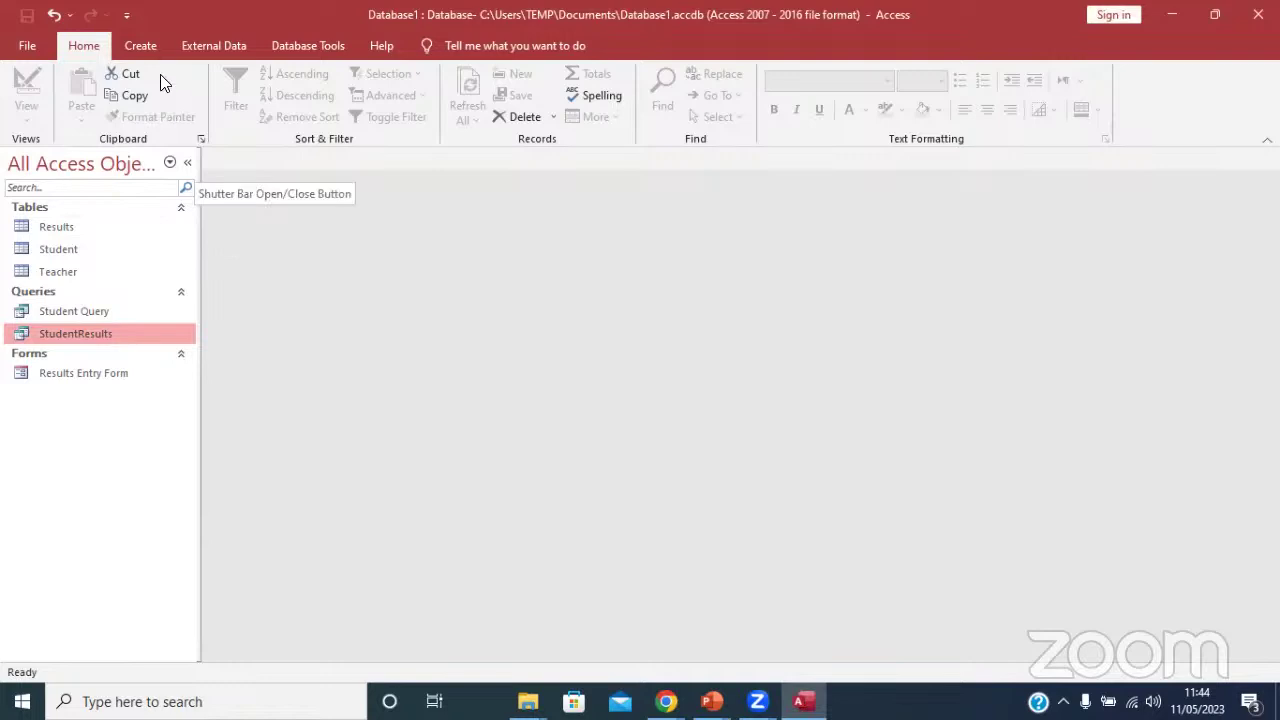
{"action": "left_click", "coordinate": [136, 43]}
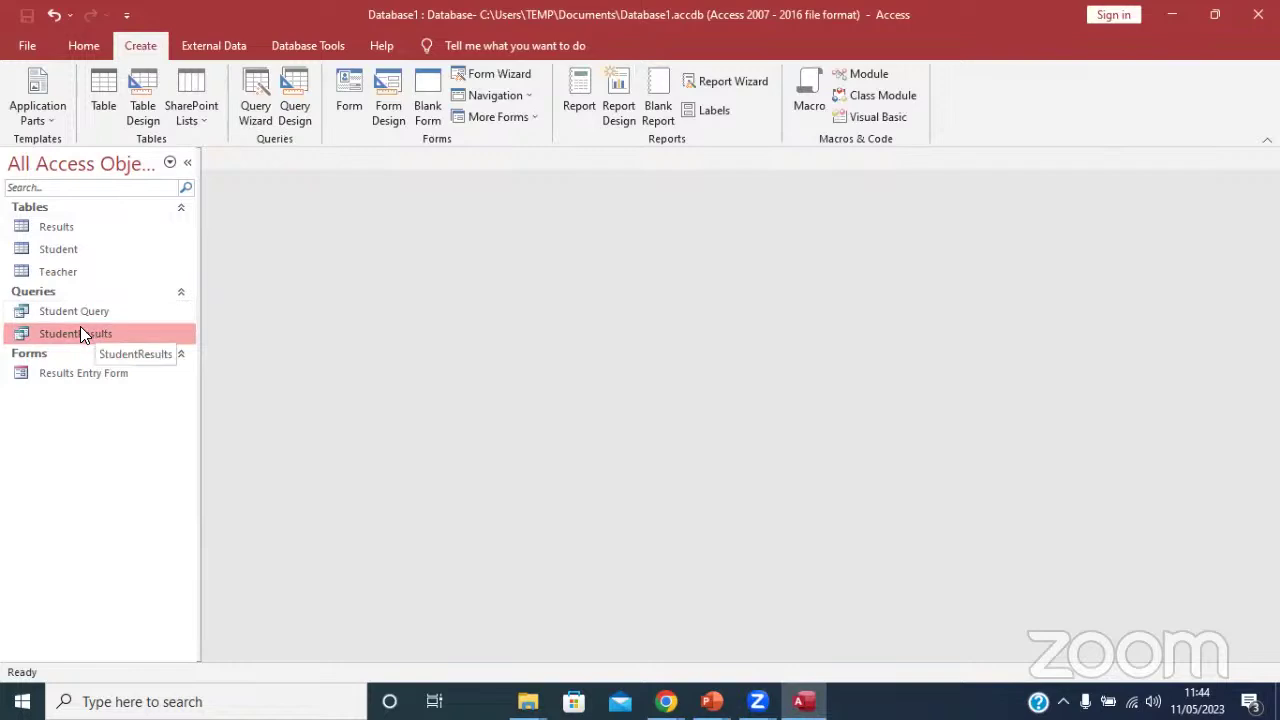
{"action": "double_click", "coordinate": [75, 335]}
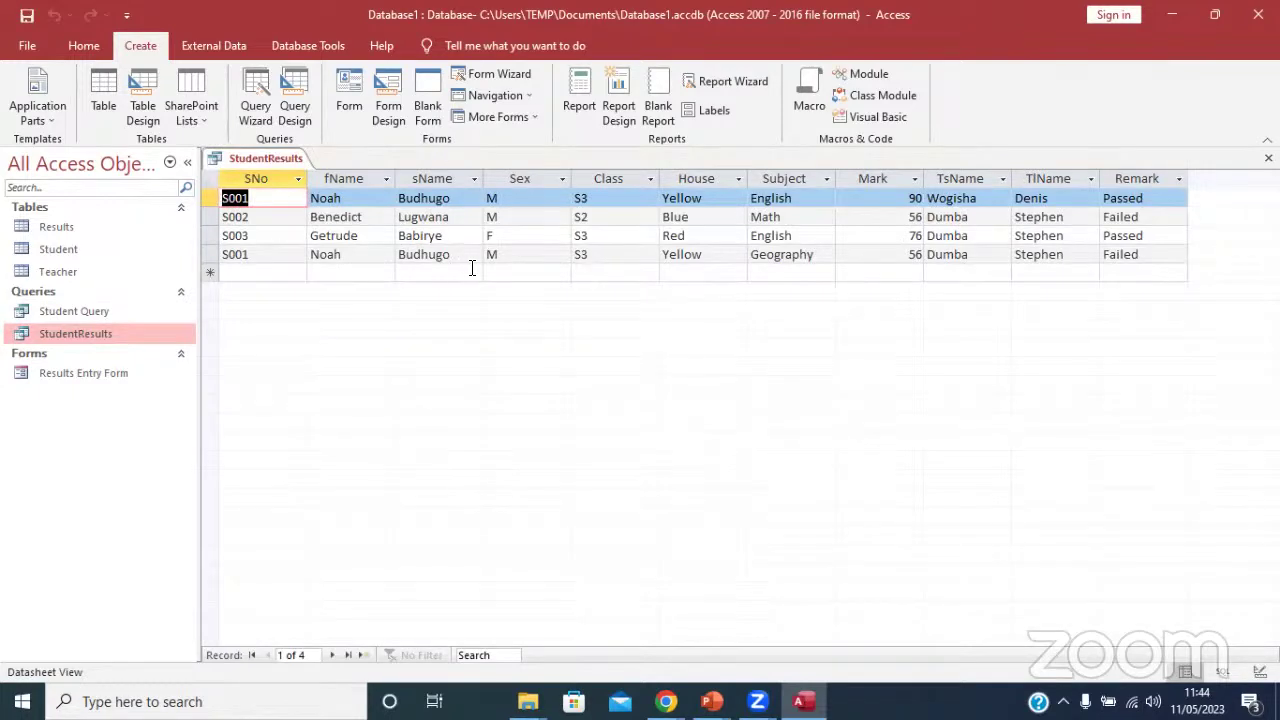
Discard an accidental blank Query1 and switch StudentResults to Design View.
{"action": "left_click", "coordinate": [444, 258]}
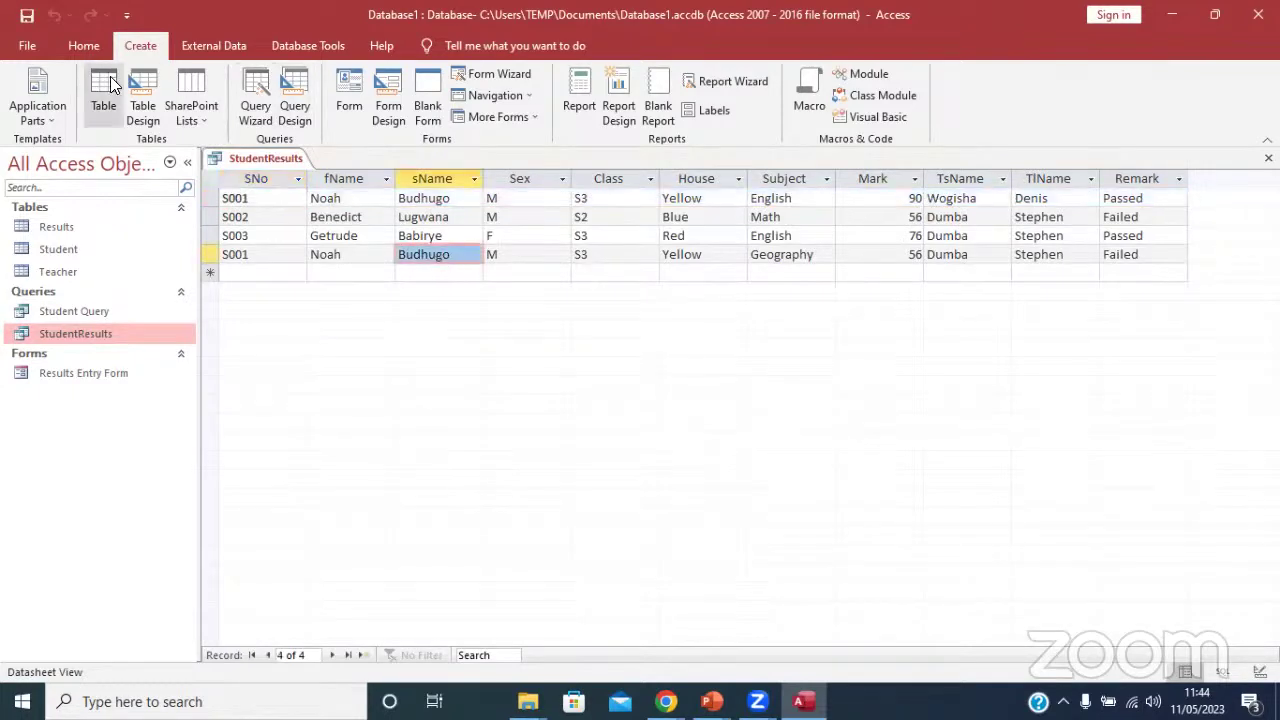
{"action": "left_click", "coordinate": [295, 100]}
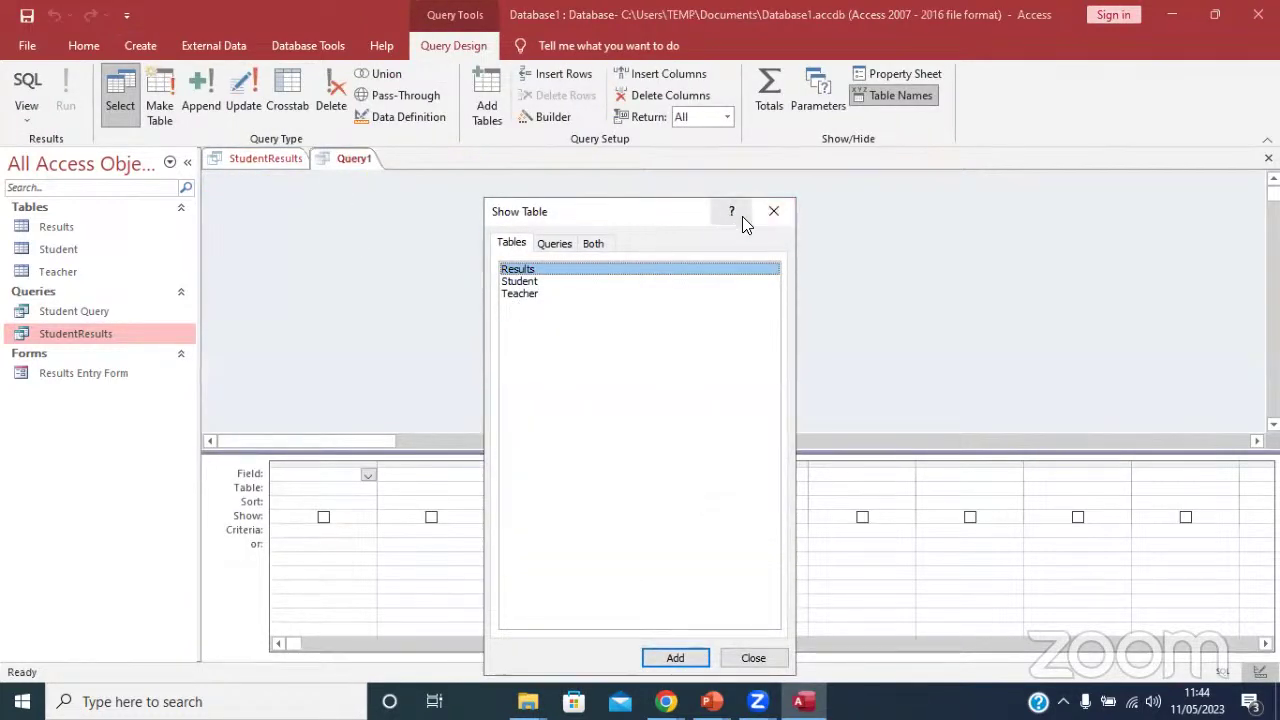
{"action": "left_click", "coordinate": [775, 212]}
{"action": "right_click", "coordinate": [343, 162]}
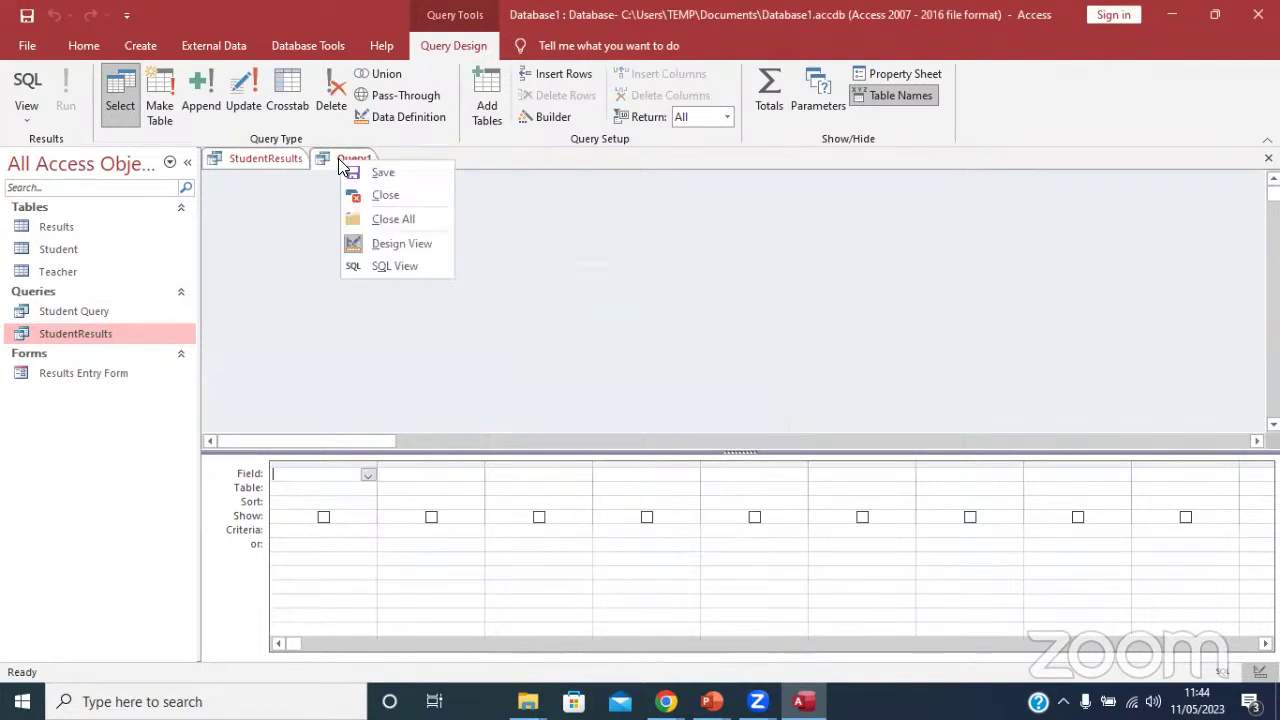
{"action": "left_click", "coordinate": [388, 195]}
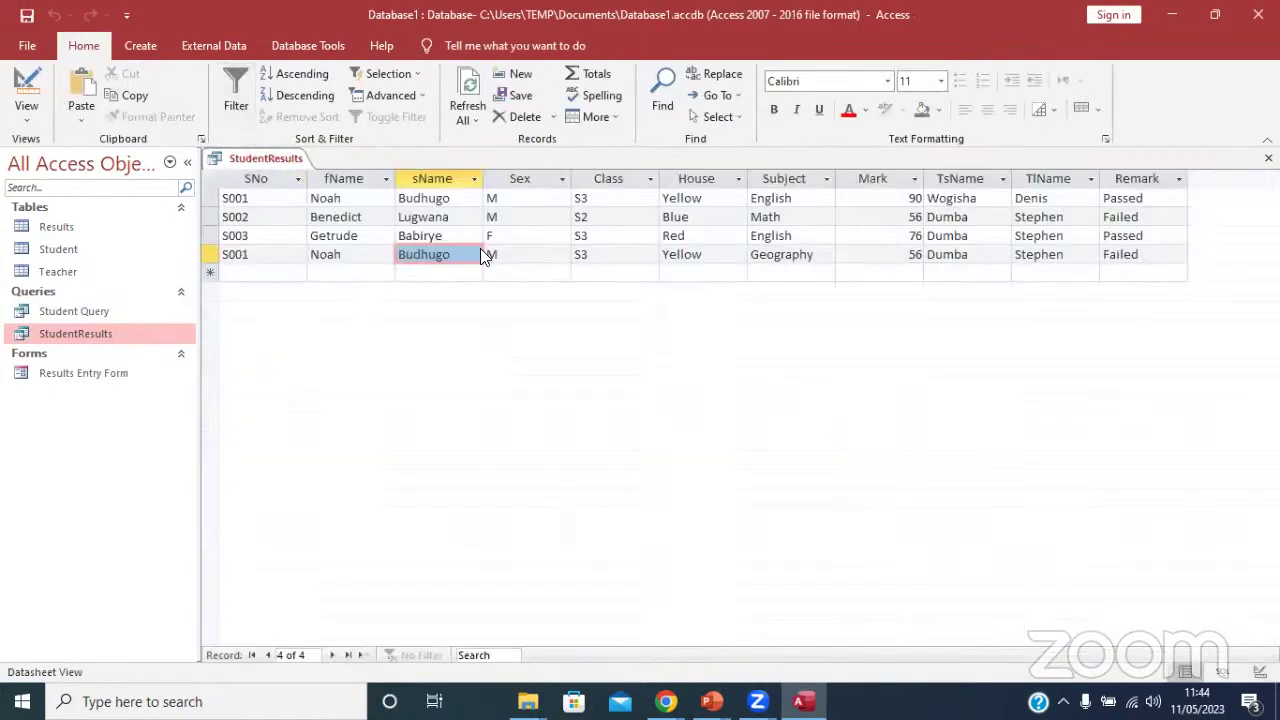
{"action": "left_click", "coordinate": [27, 106]}
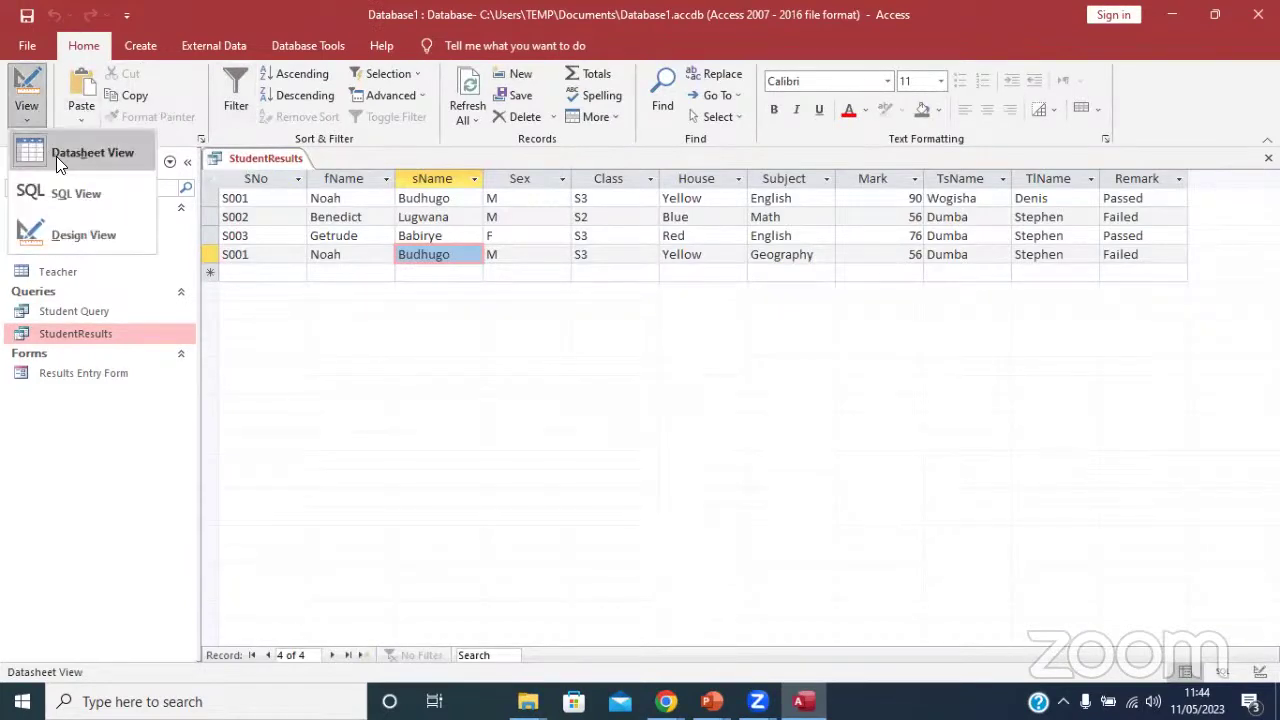
{"action": "left_click", "coordinate": [88, 232]}
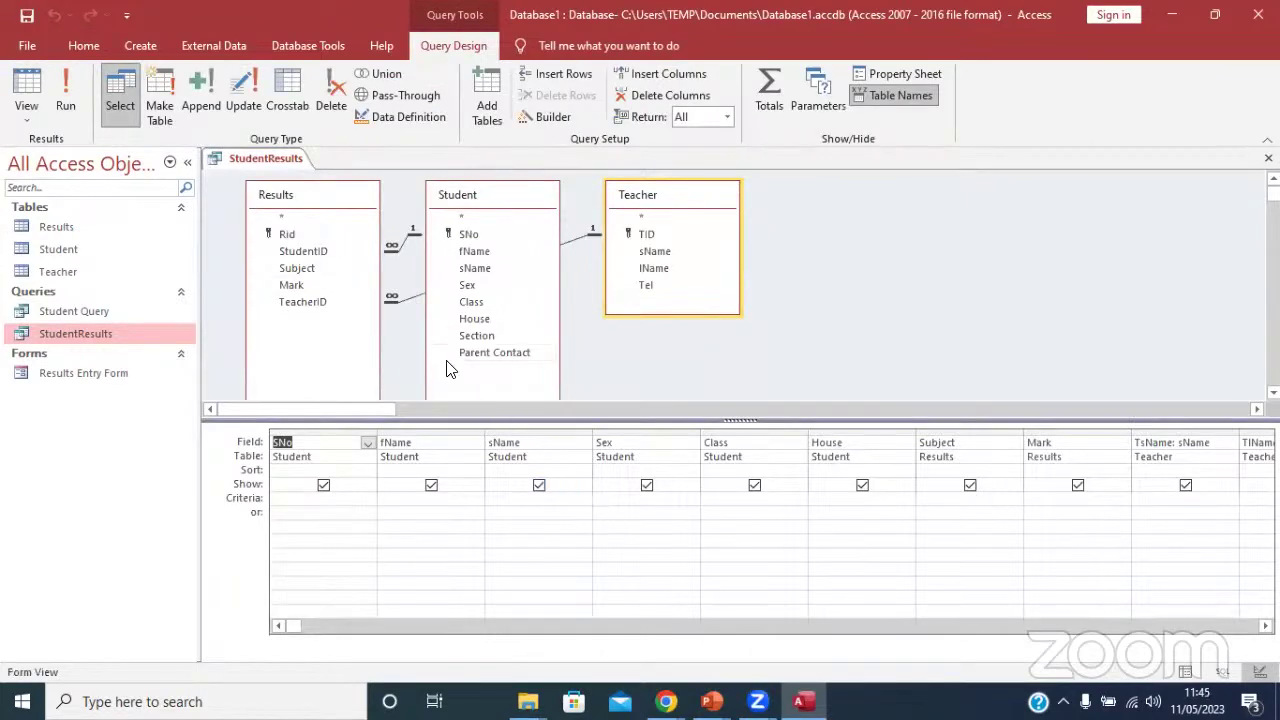
Add the criterion S001 under SNo and run StudentResults to show two rows.
{"action": "left_click", "coordinate": [64, 100]}
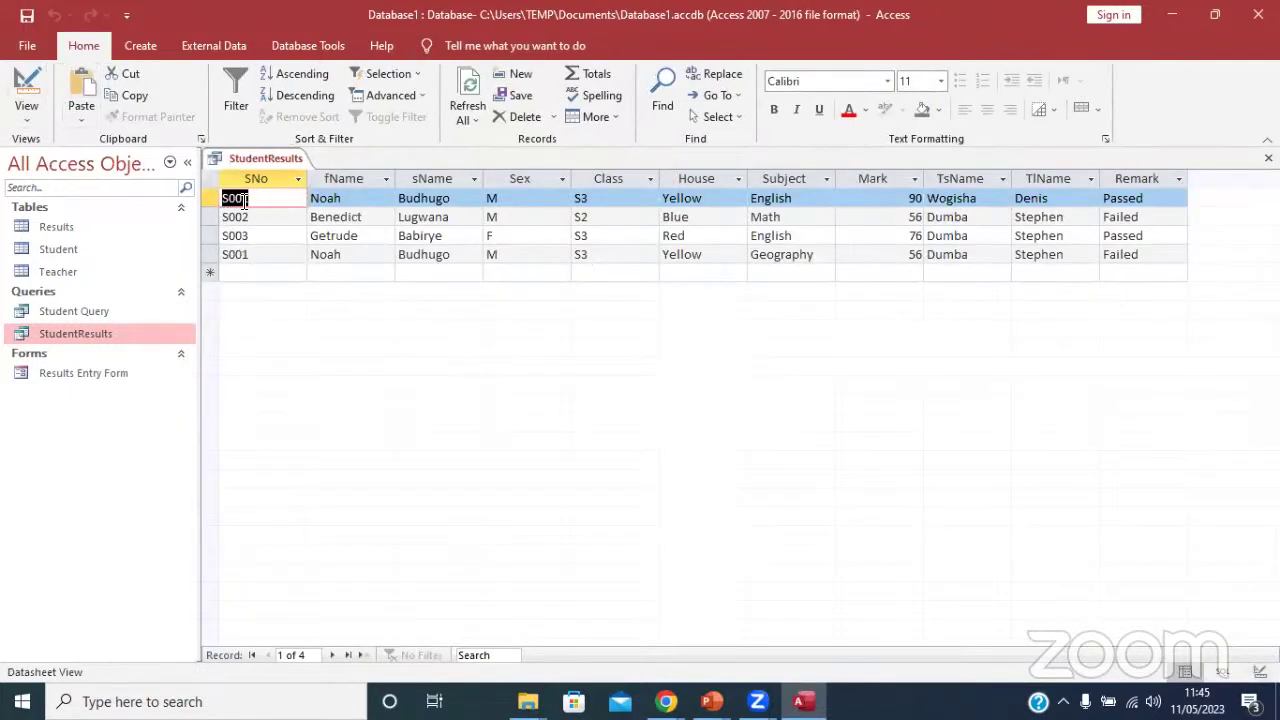
{"action": "left_click", "coordinate": [27, 88]}
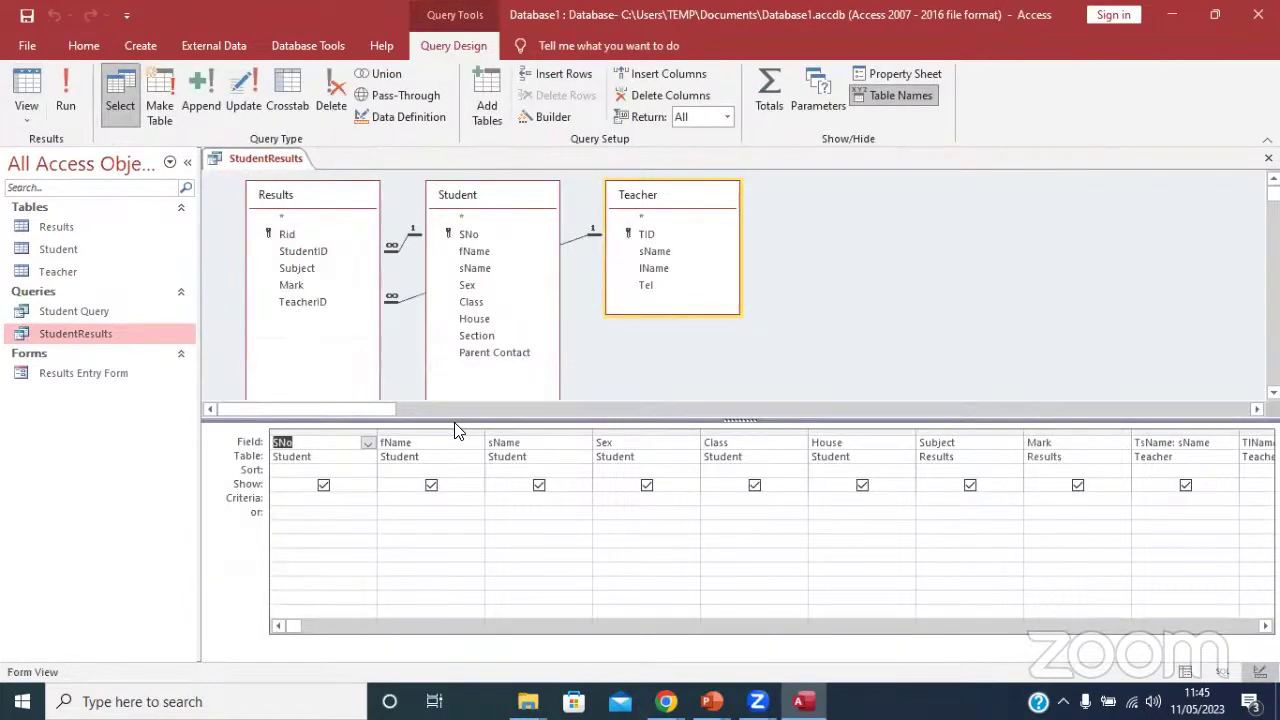
{"action": "left_click", "coordinate": [299, 499]}
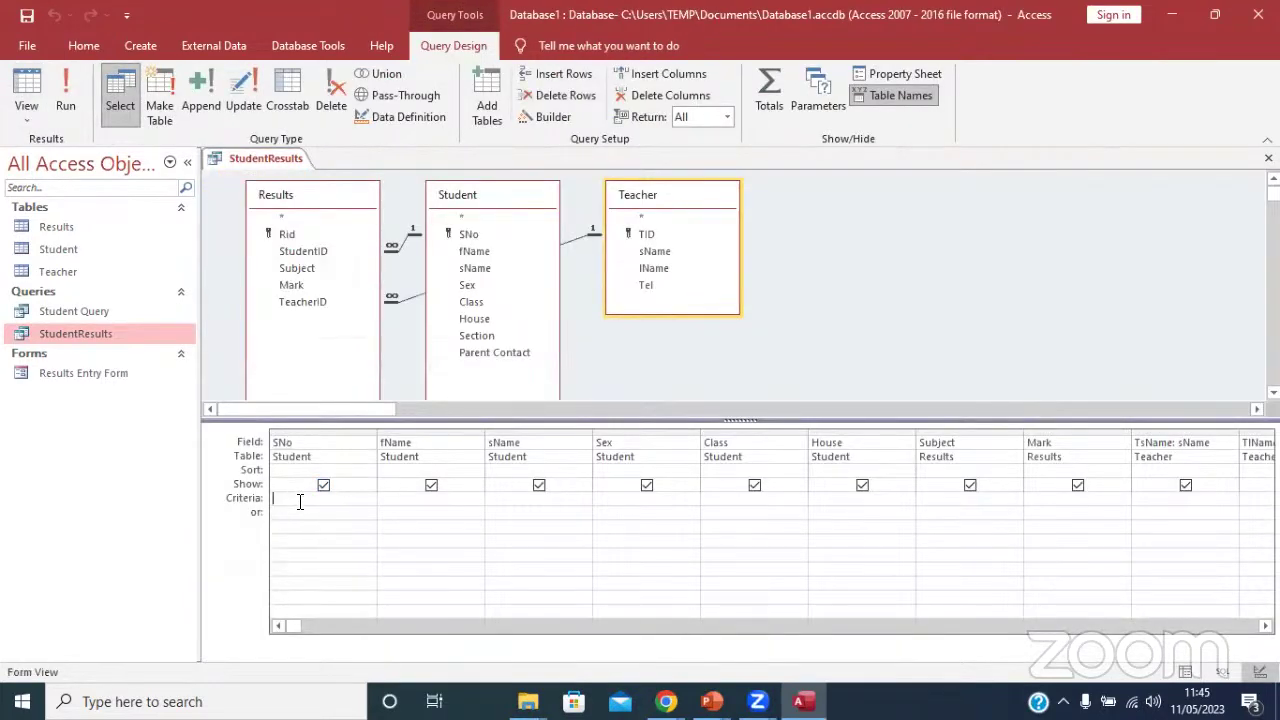
{"action": "type", "text": "S001"}
{"action": "left_click", "coordinate": [308, 520]}
{"action": "left_click", "coordinate": [66, 90]}
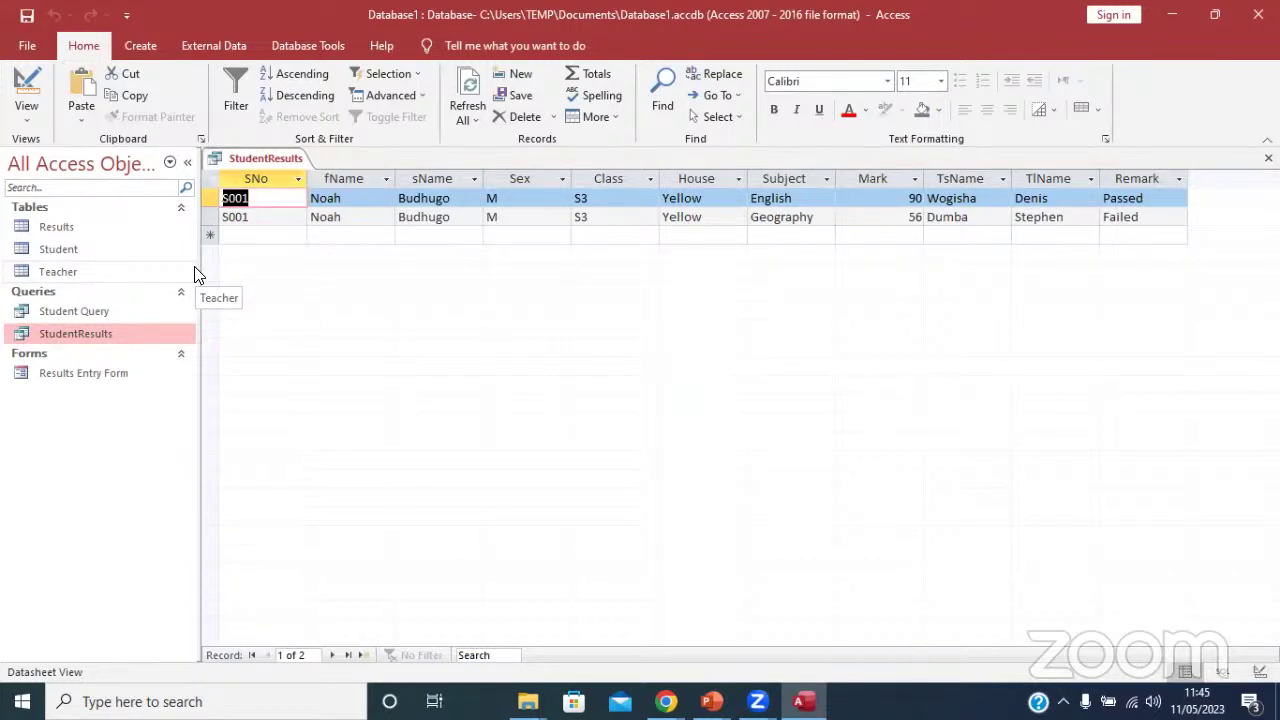
Close the StudentResults query.
{"action": "left_click", "coordinate": [48, 271]}
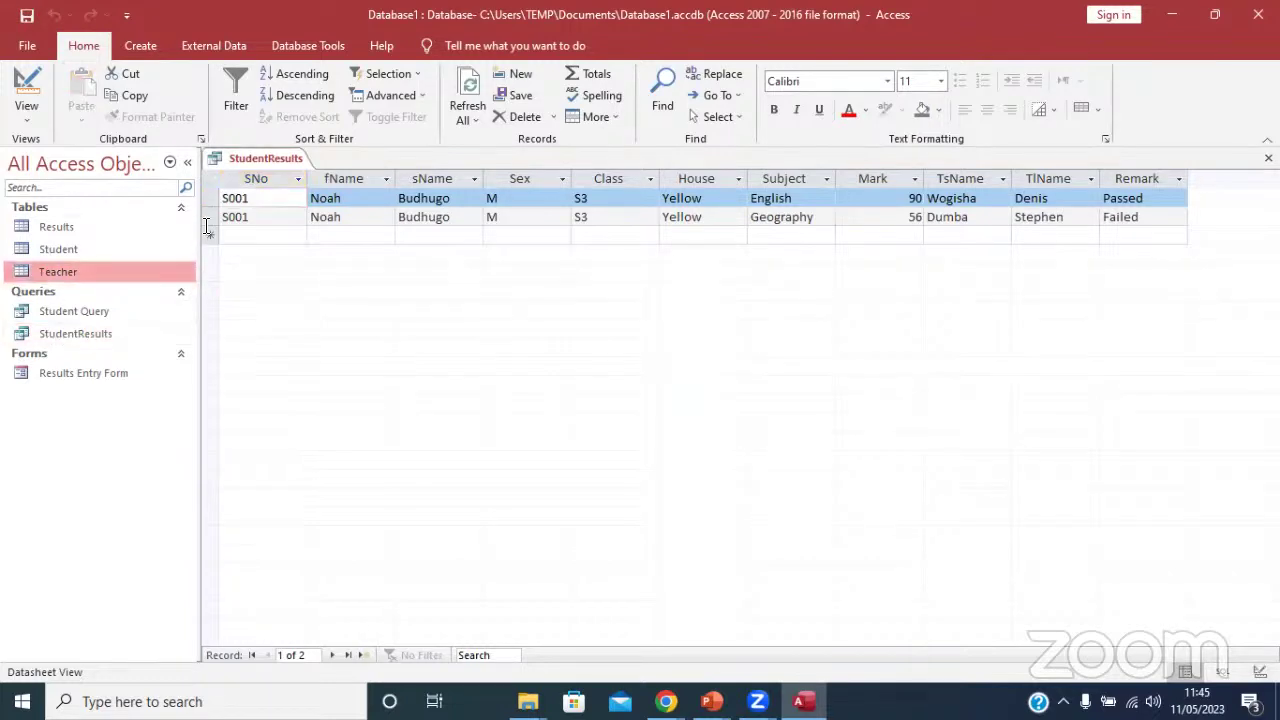
{"action": "right_click", "coordinate": [250, 160]}
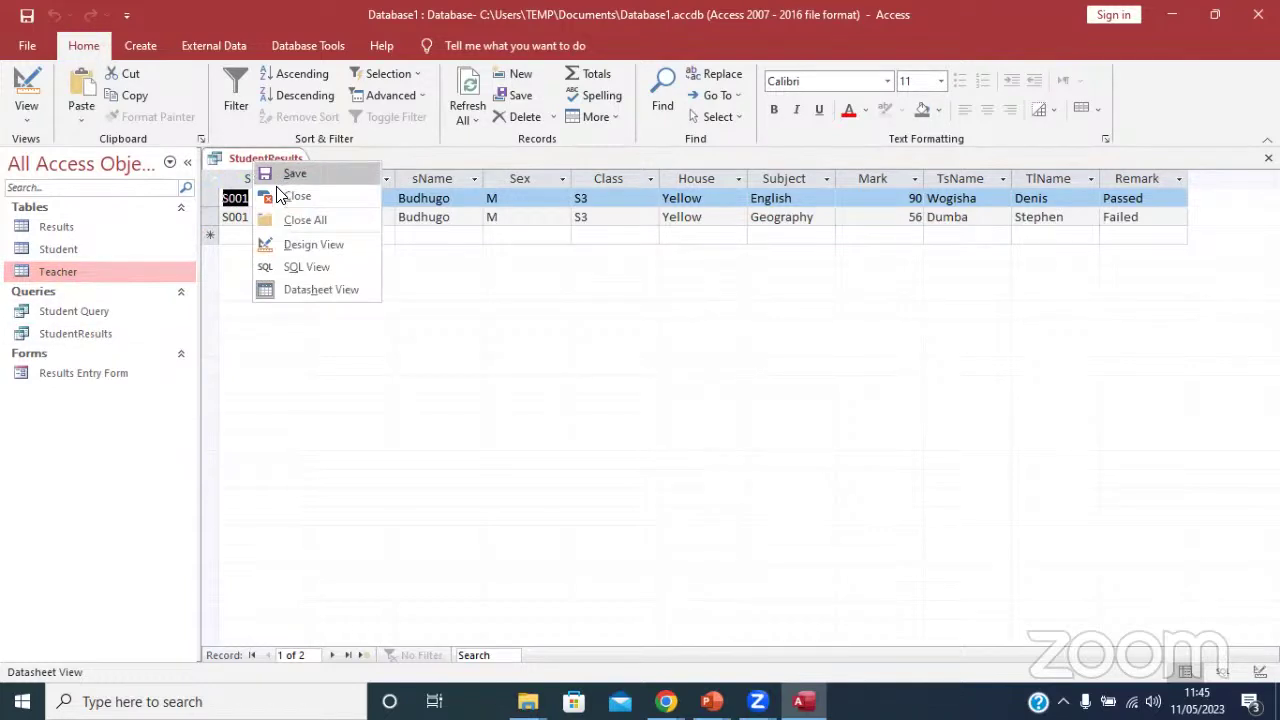
{"action": "left_click", "coordinate": [280, 196]}
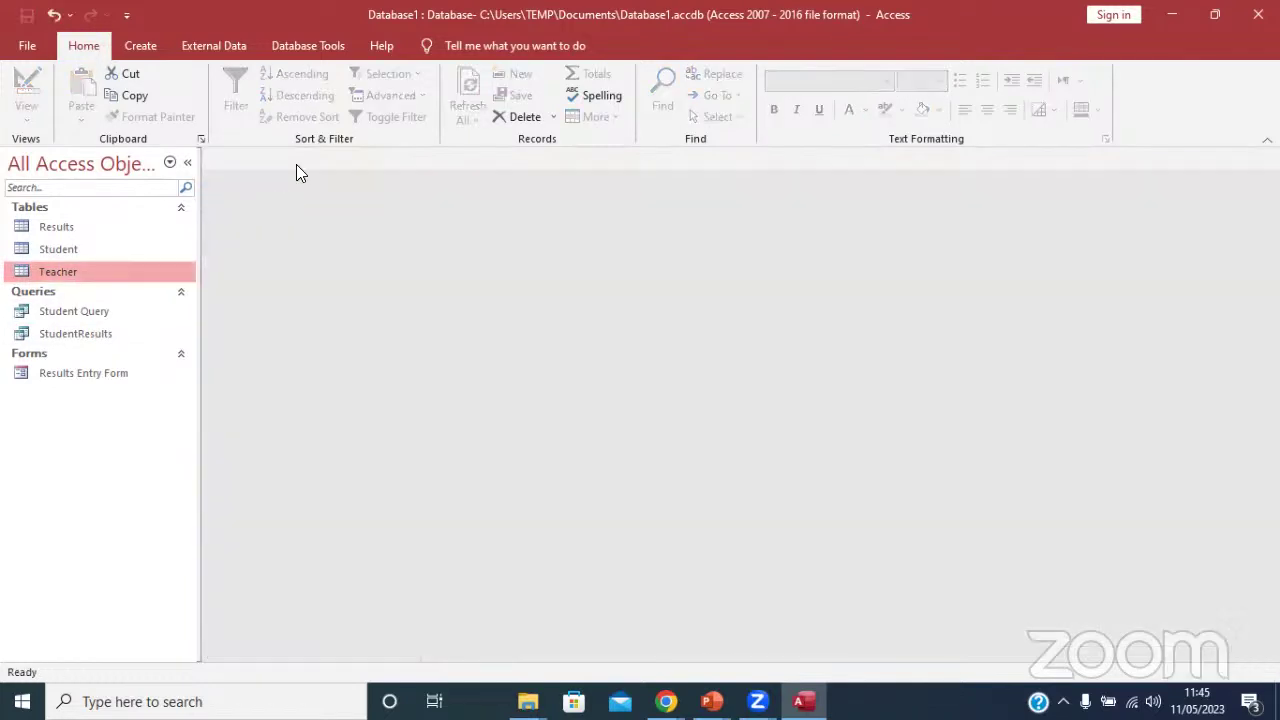
{"action": "left_click", "coordinate": [140, 46]}
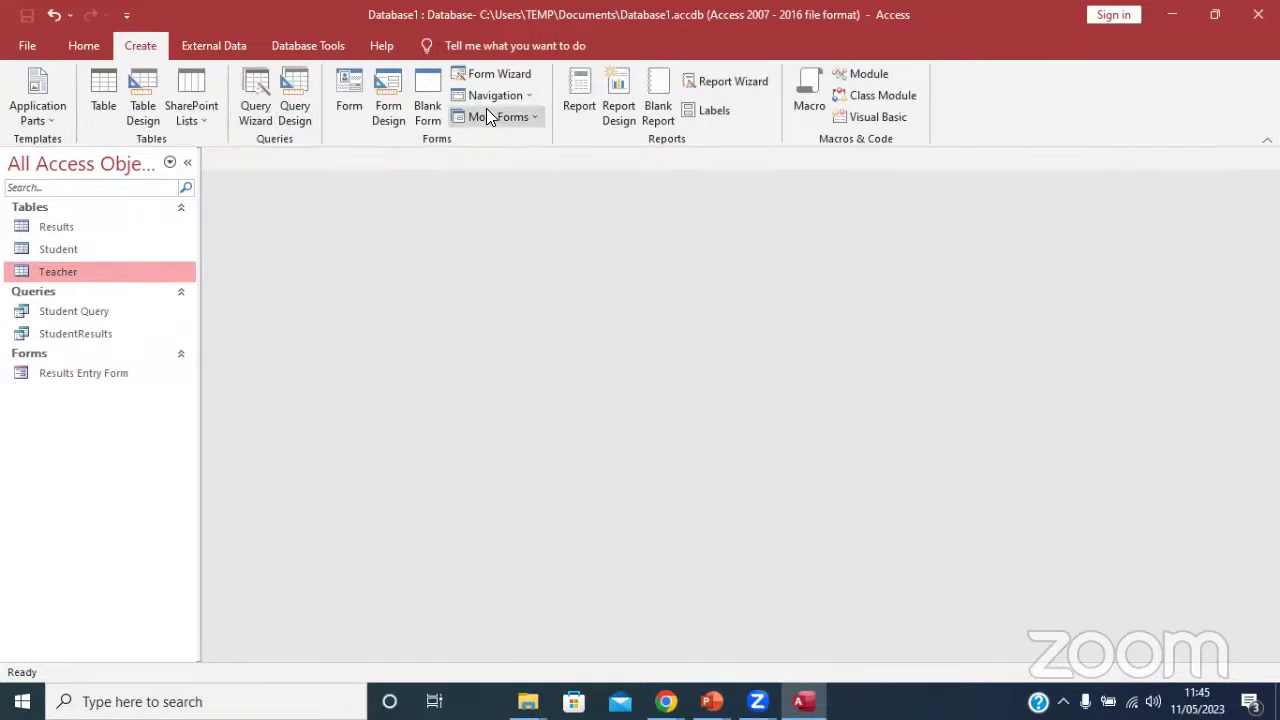
{"action": "left_click", "coordinate": [579, 105]}
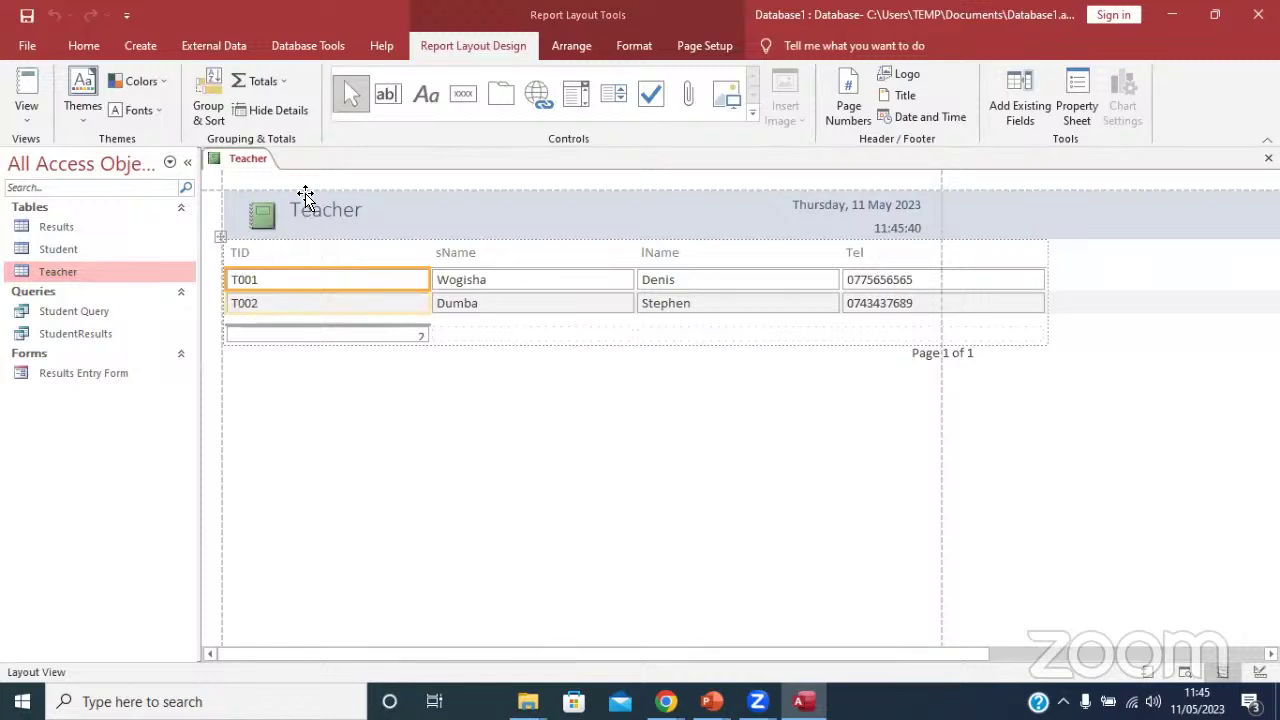
{"action": "right_click", "coordinate": [250, 163]}
{"action": "left_click", "coordinate": [240, 160]}
{"action": "left_click", "coordinate": [32, 248]}
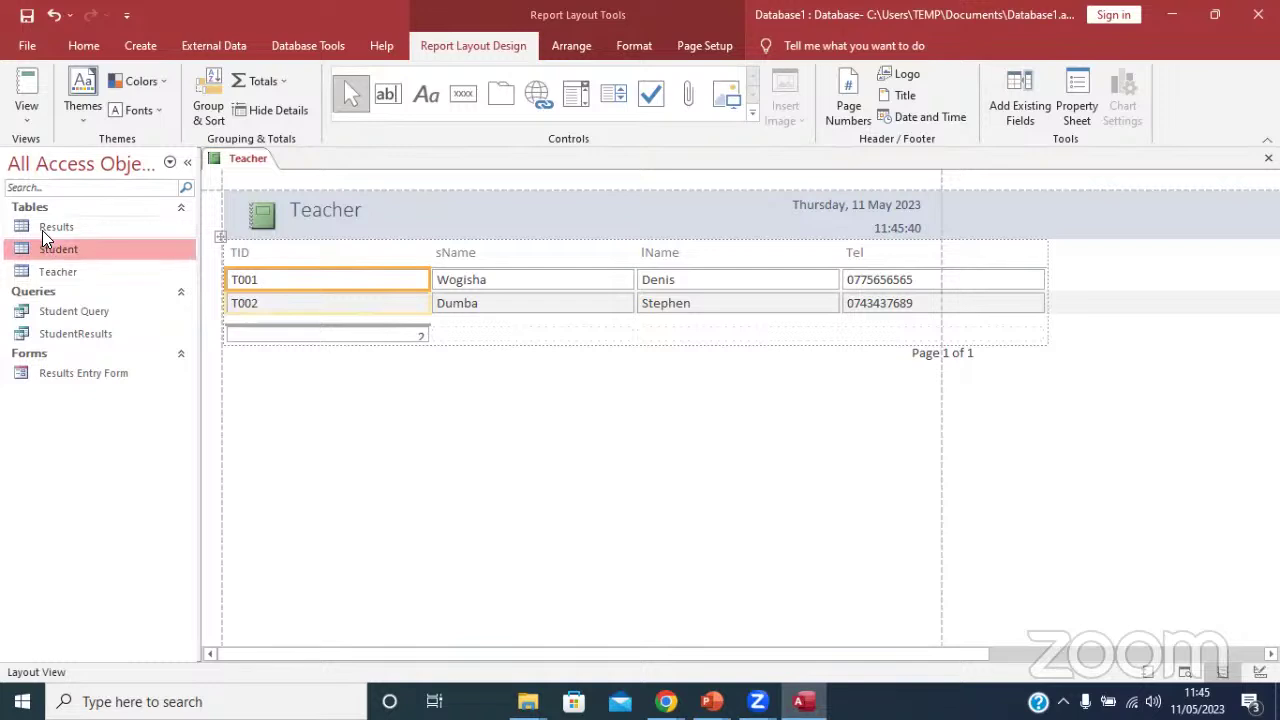
{"action": "left_click", "coordinate": [40, 222]}
{"action": "left_click", "coordinate": [62, 271]}
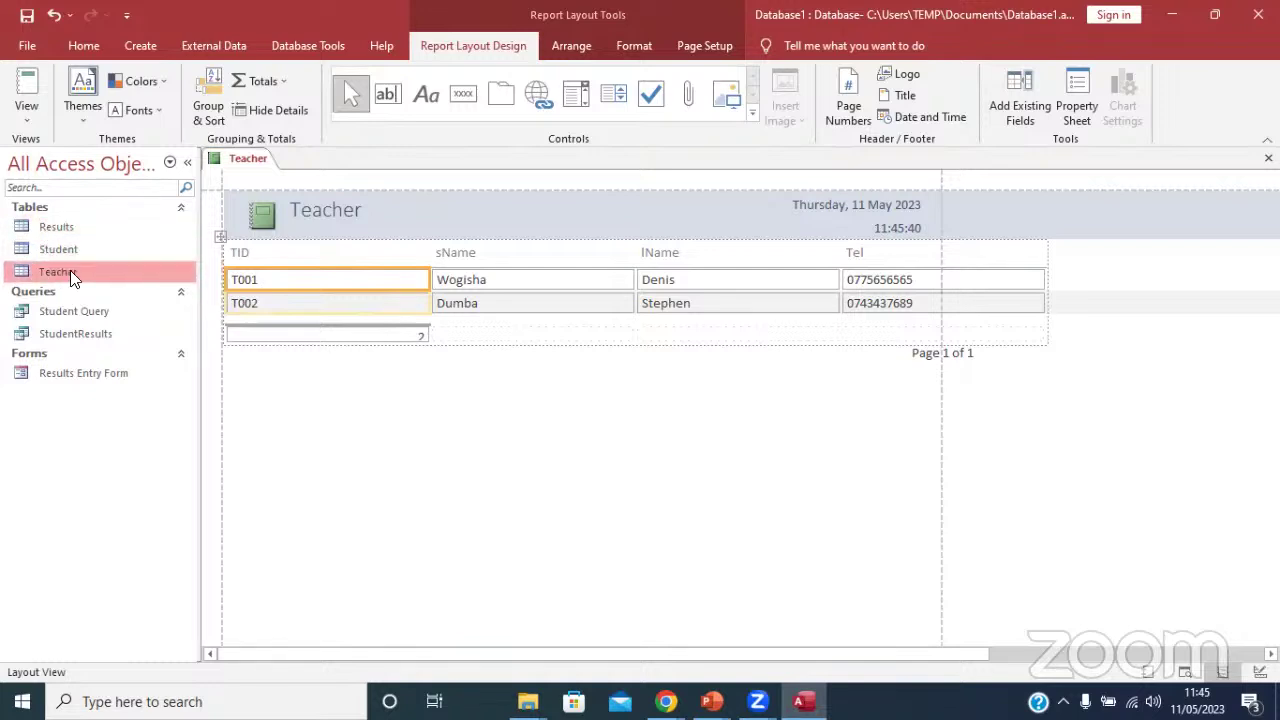
{"action": "right_click", "coordinate": [245, 165]}
{"action": "left_click", "coordinate": [296, 197]}
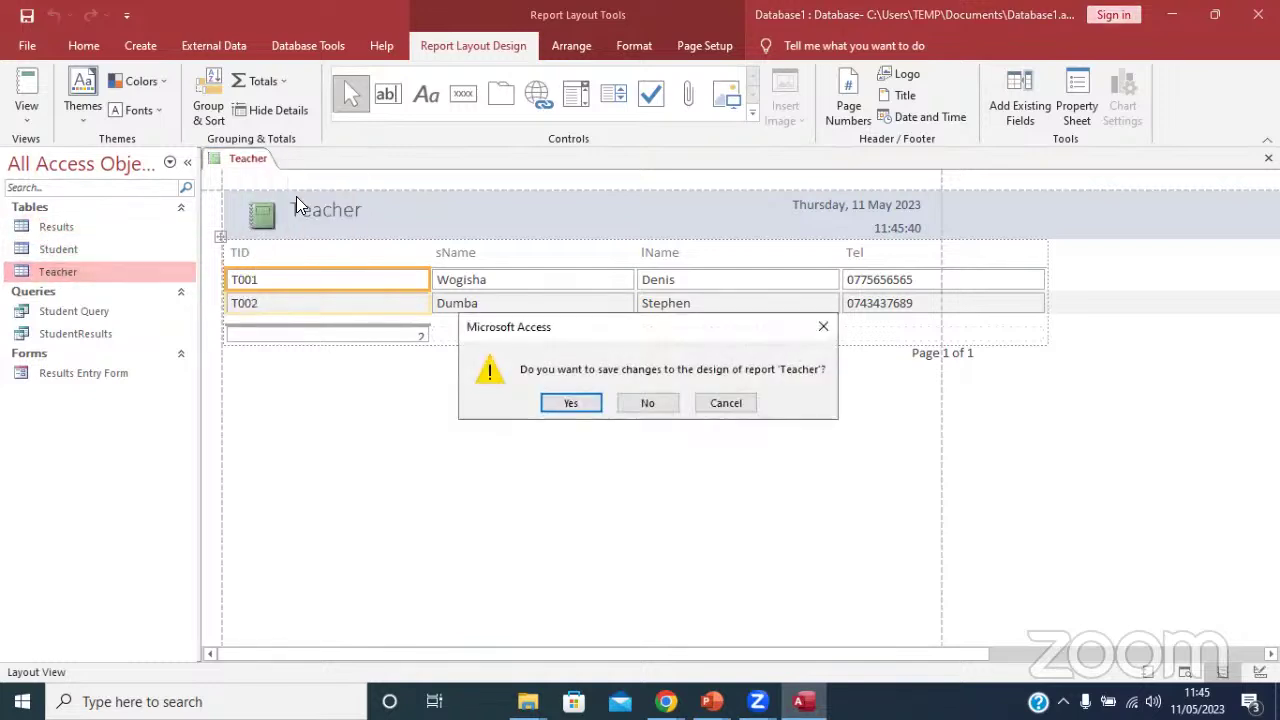
{"action": "left_click", "coordinate": [647, 402]}
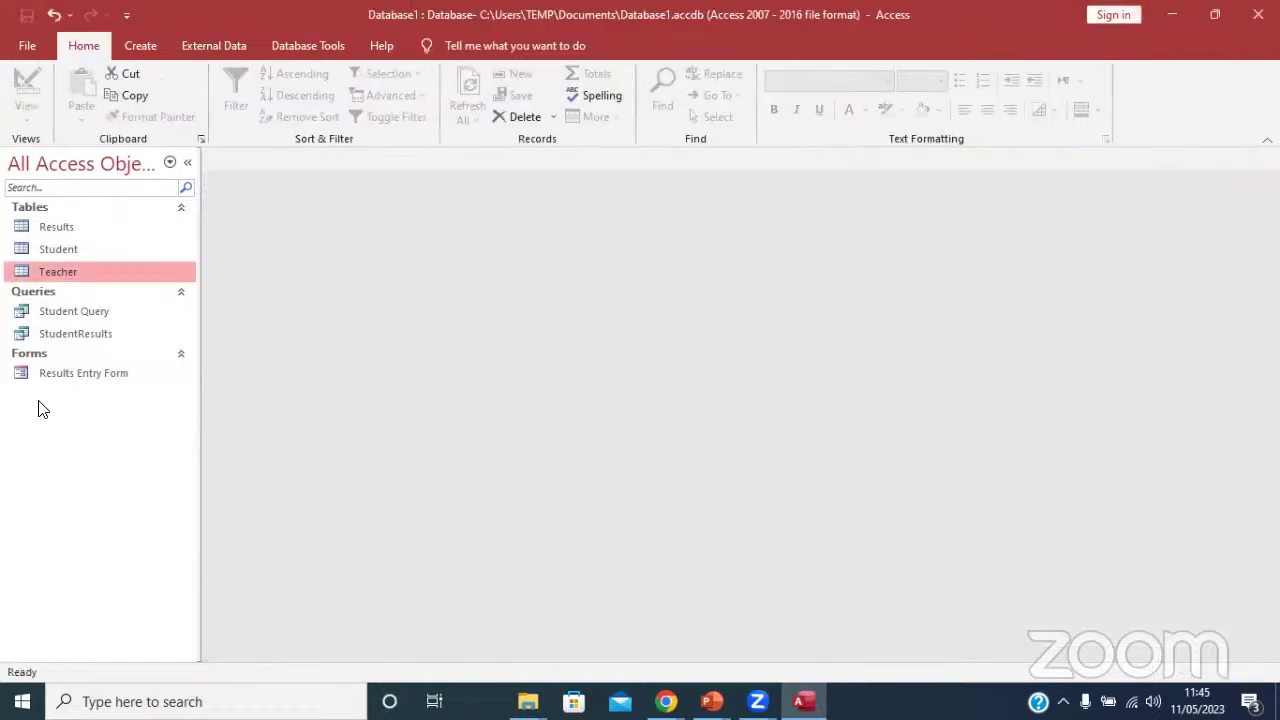
{"action": "left_click", "coordinate": [138, 47]}
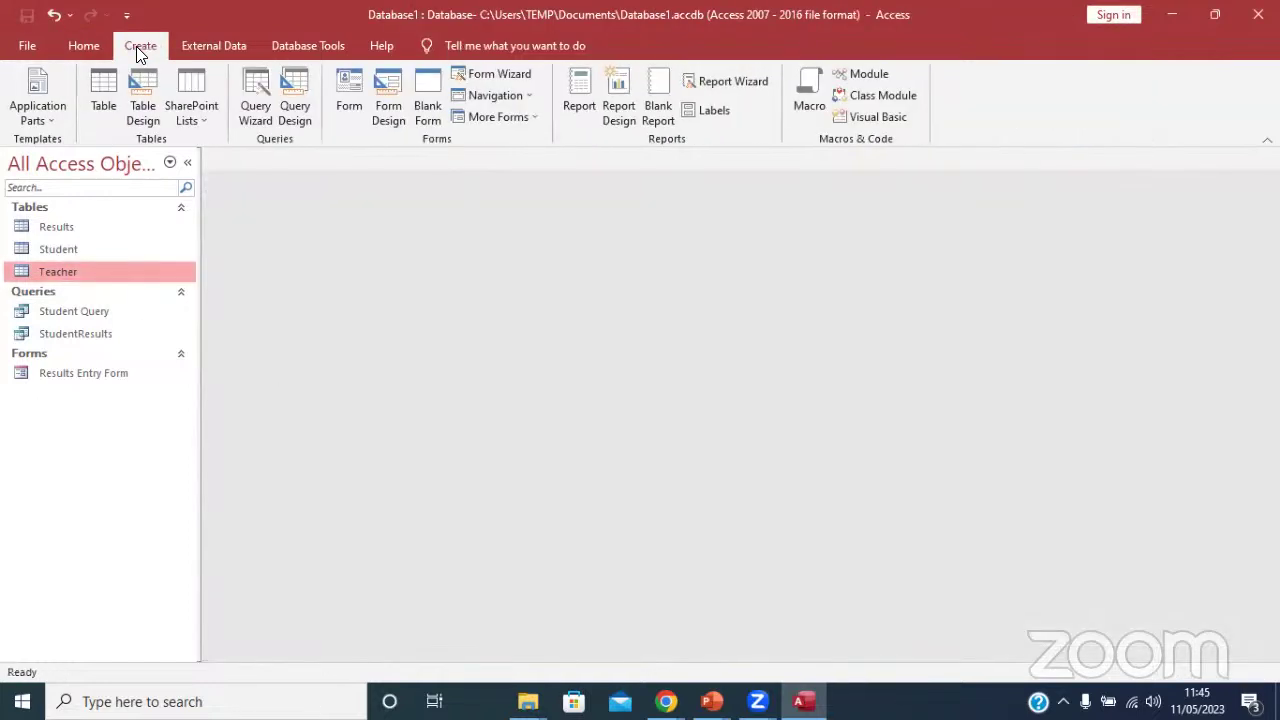
Build a Student report from all Student Query fields with the Report Wizard.
{"action": "left_click", "coordinate": [733, 82]}
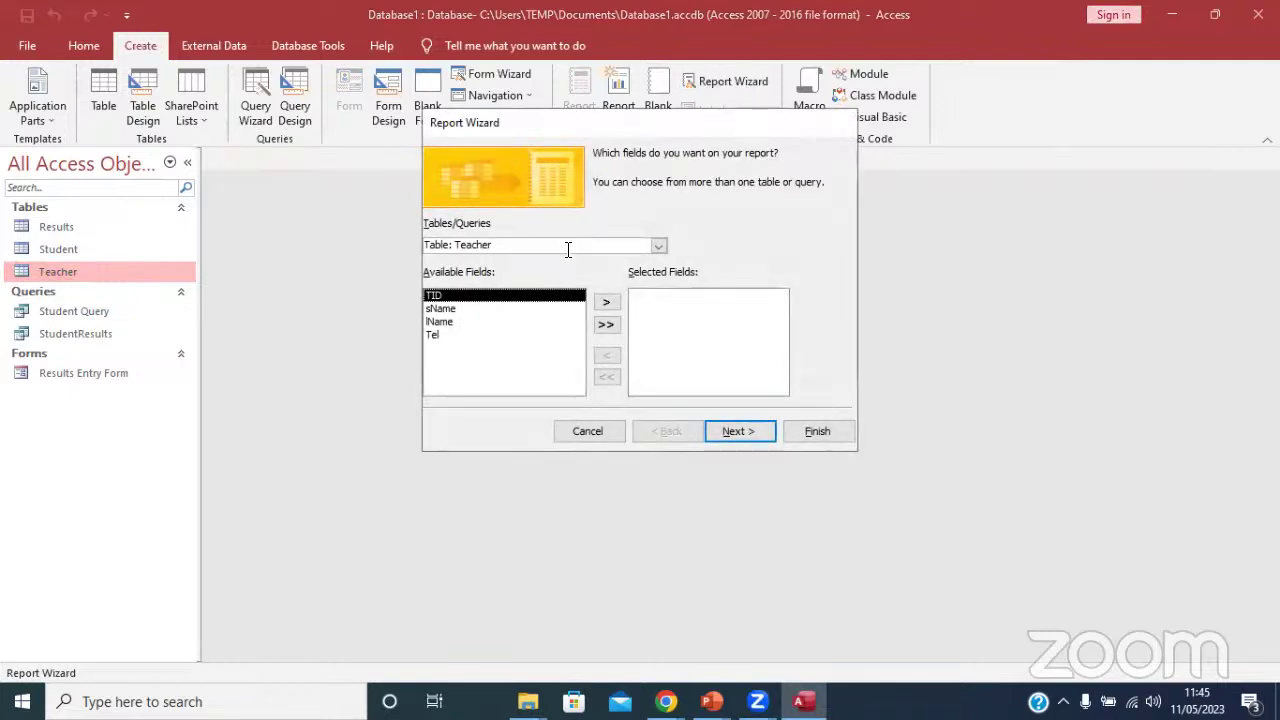
{"action": "left_click", "coordinate": [666, 247]}
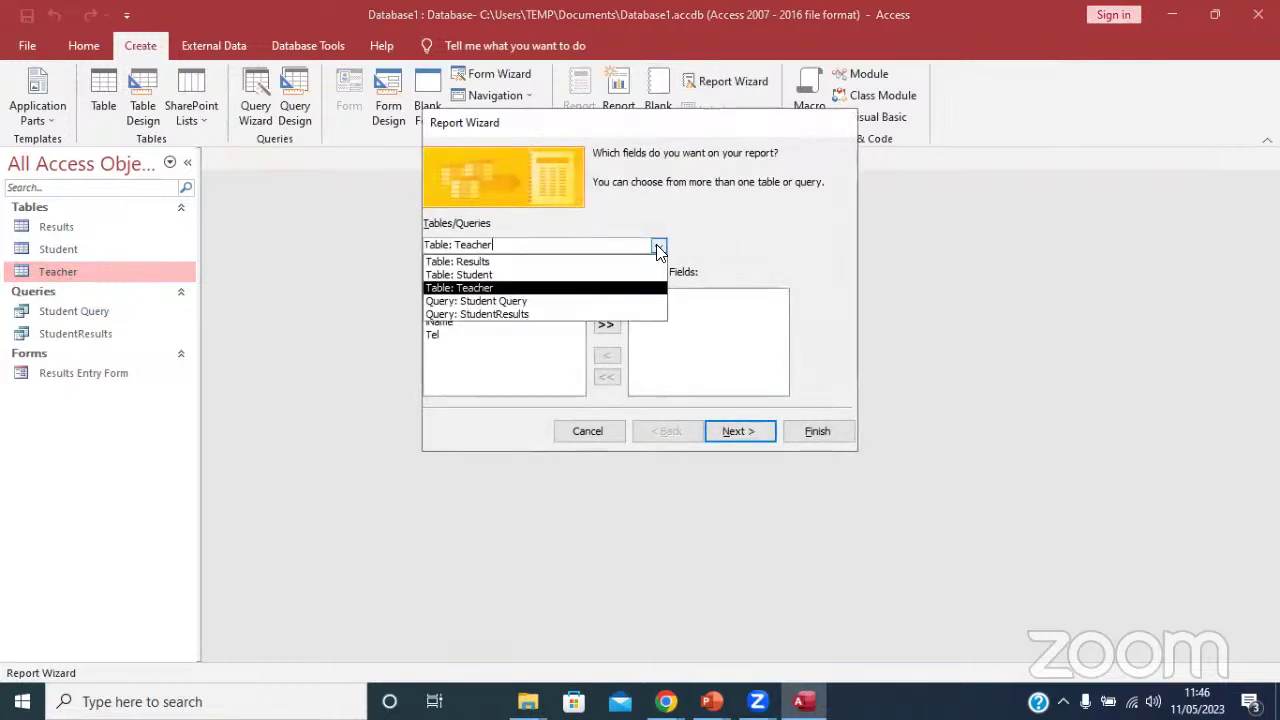
{"action": "left_click", "coordinate": [482, 304]}
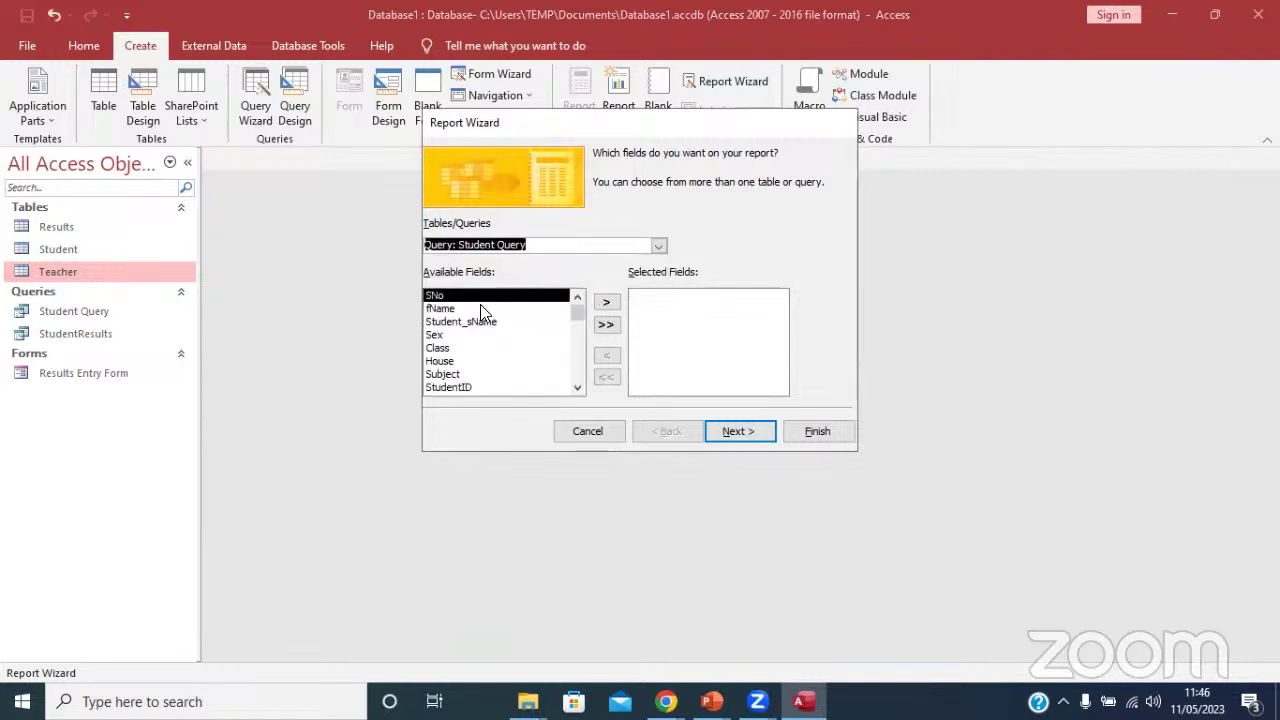
{"action": "left_click", "coordinate": [606, 325]}
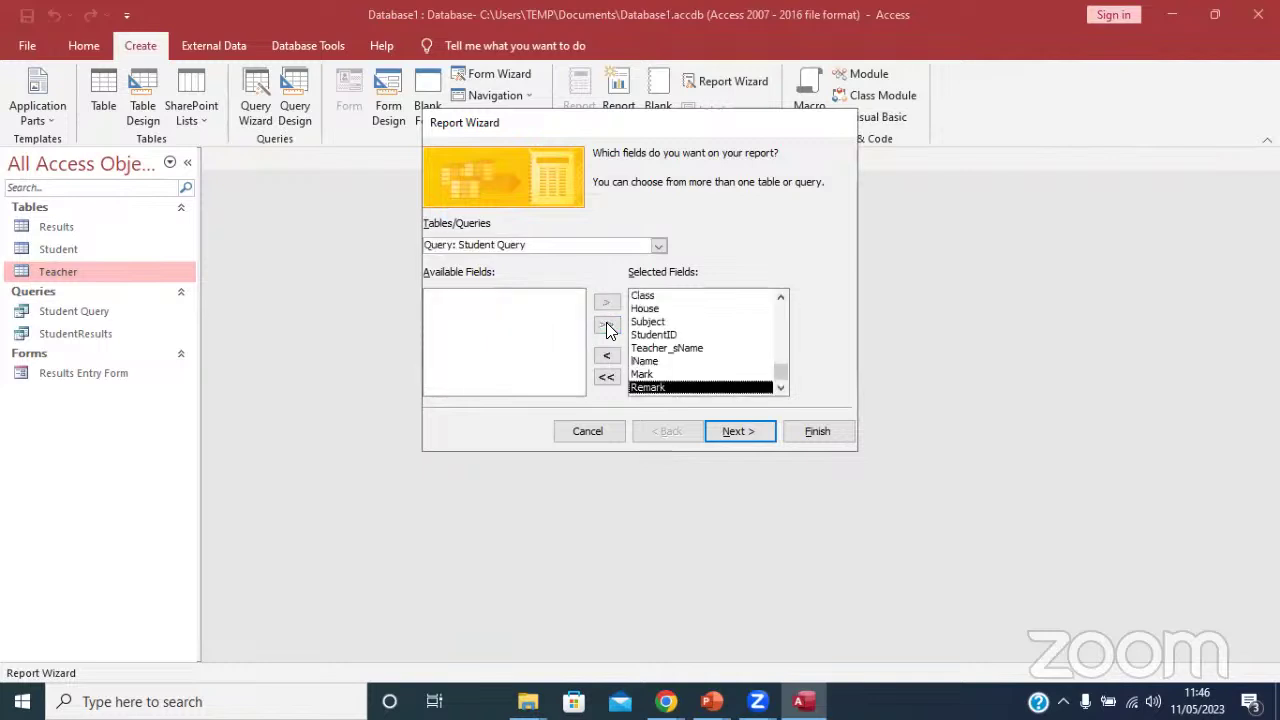
{"action": "left_click", "coordinate": [756, 436]}
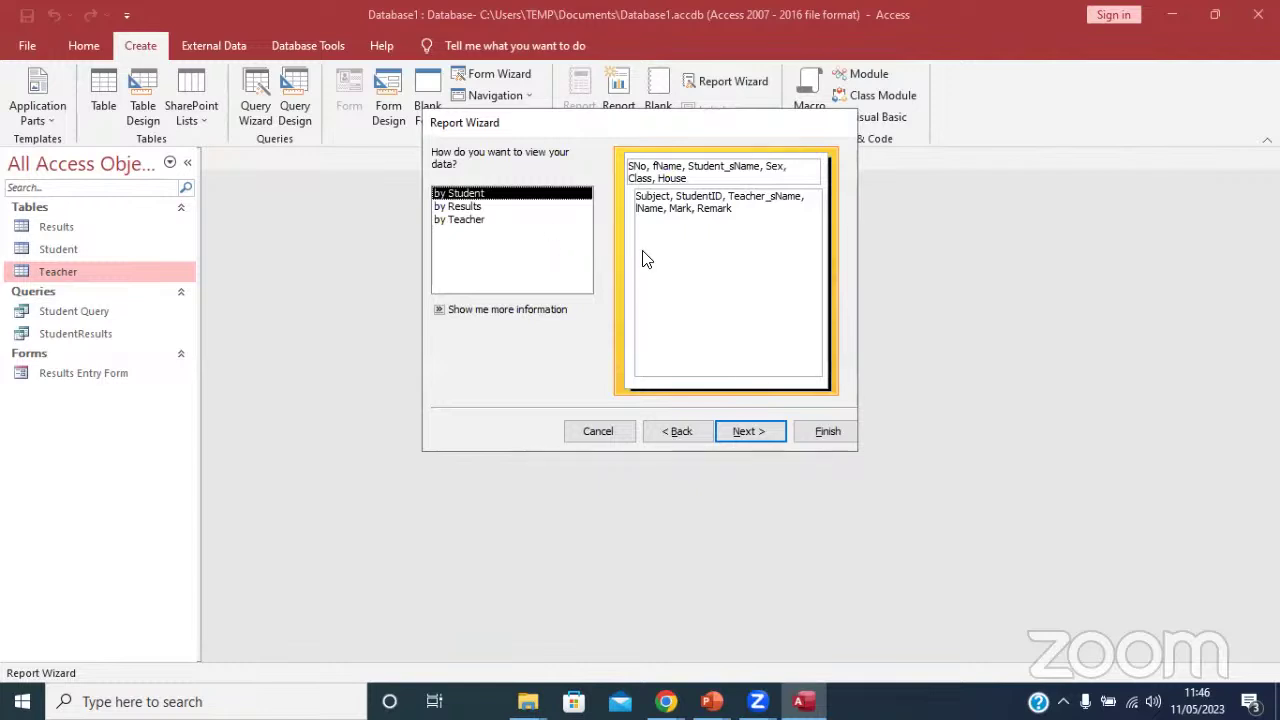
{"action": "left_click", "coordinate": [758, 434]}
{"action": "left_click", "coordinate": [832, 433]}
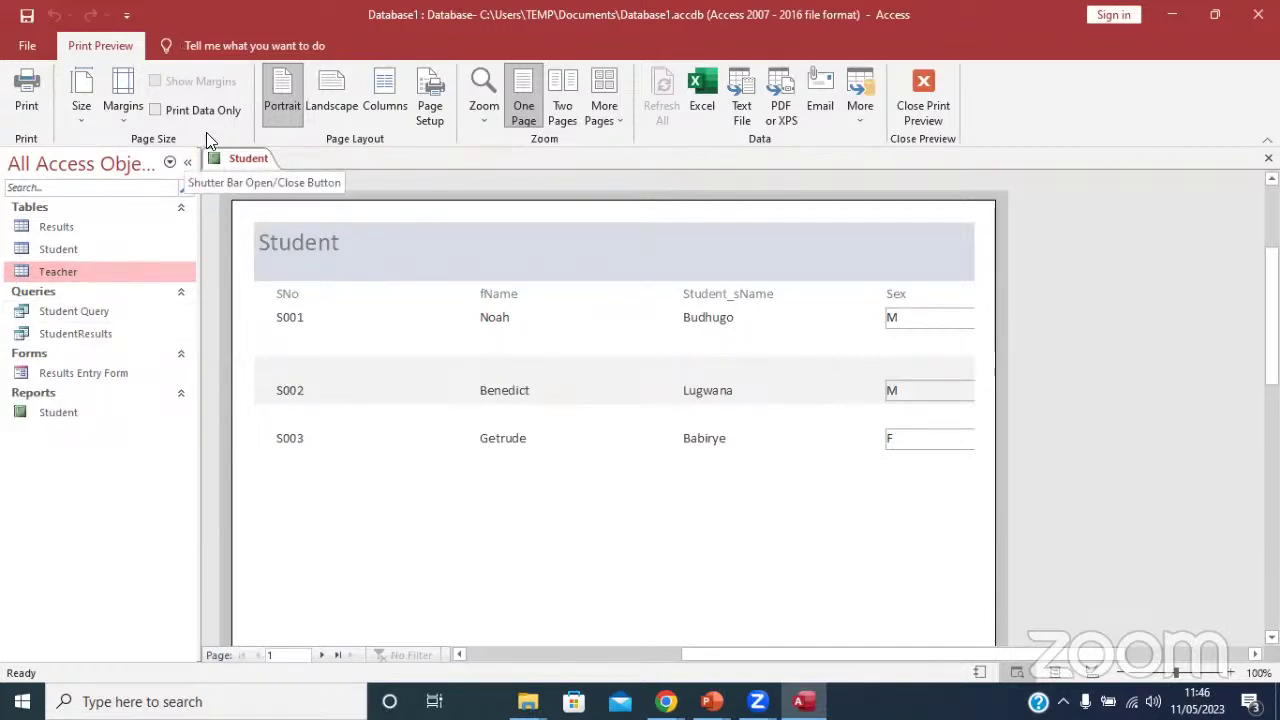
Zoom the preview to the full page and back to the student rows, then close the report.
{"action": "left_click", "coordinate": [880, 372]}
{"action": "left_click", "coordinate": [751, 249]}
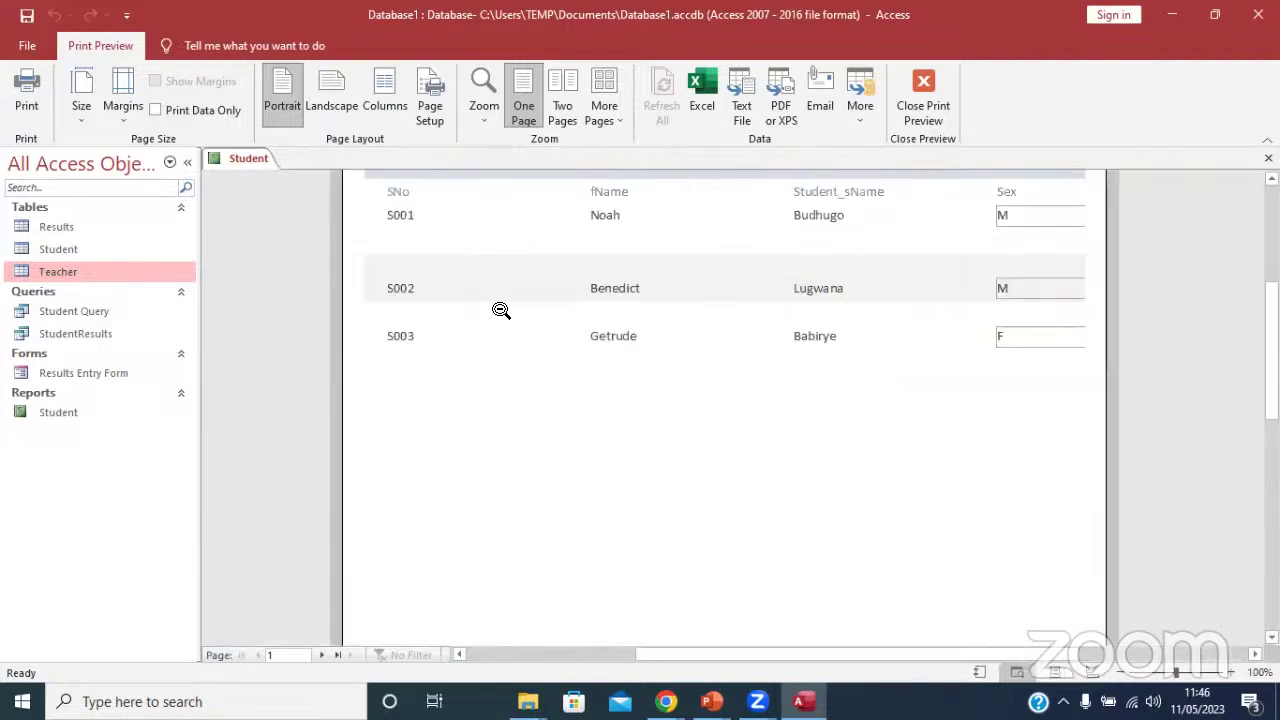
{"action": "left_click", "coordinate": [905, 86]}
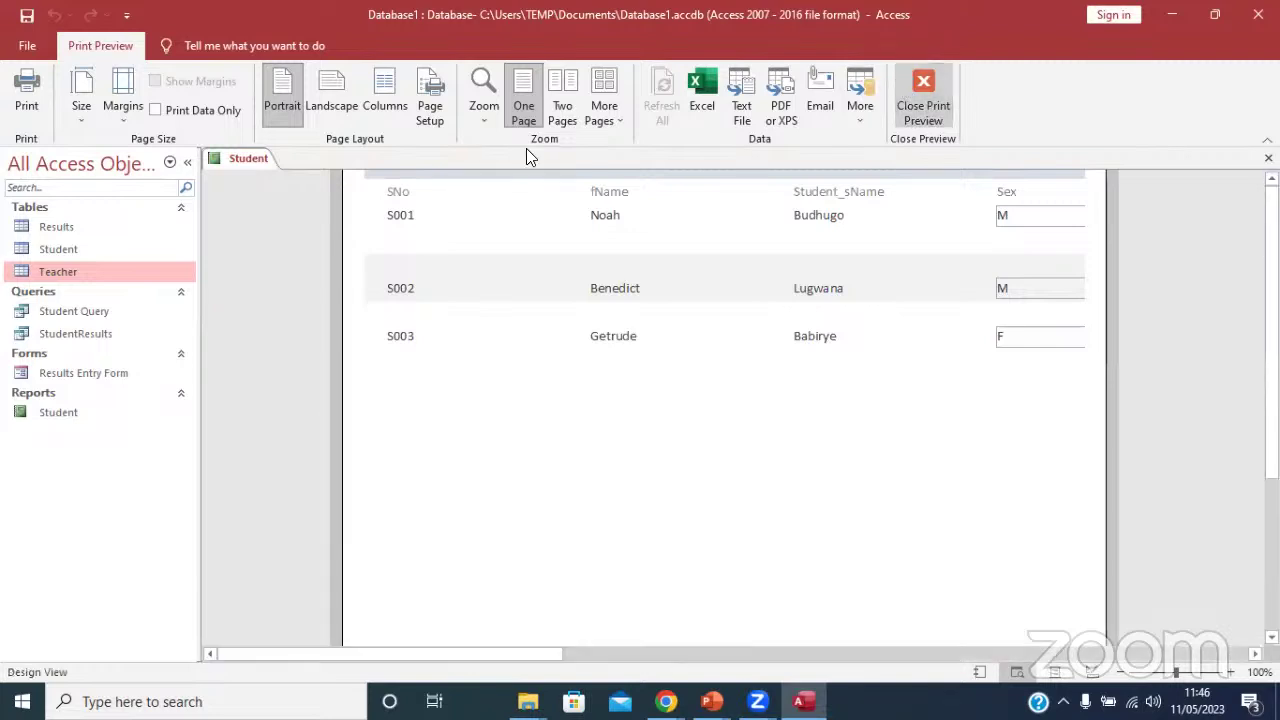
{"action": "right_click", "coordinate": [242, 166]}
{"action": "left_click", "coordinate": [284, 199]}
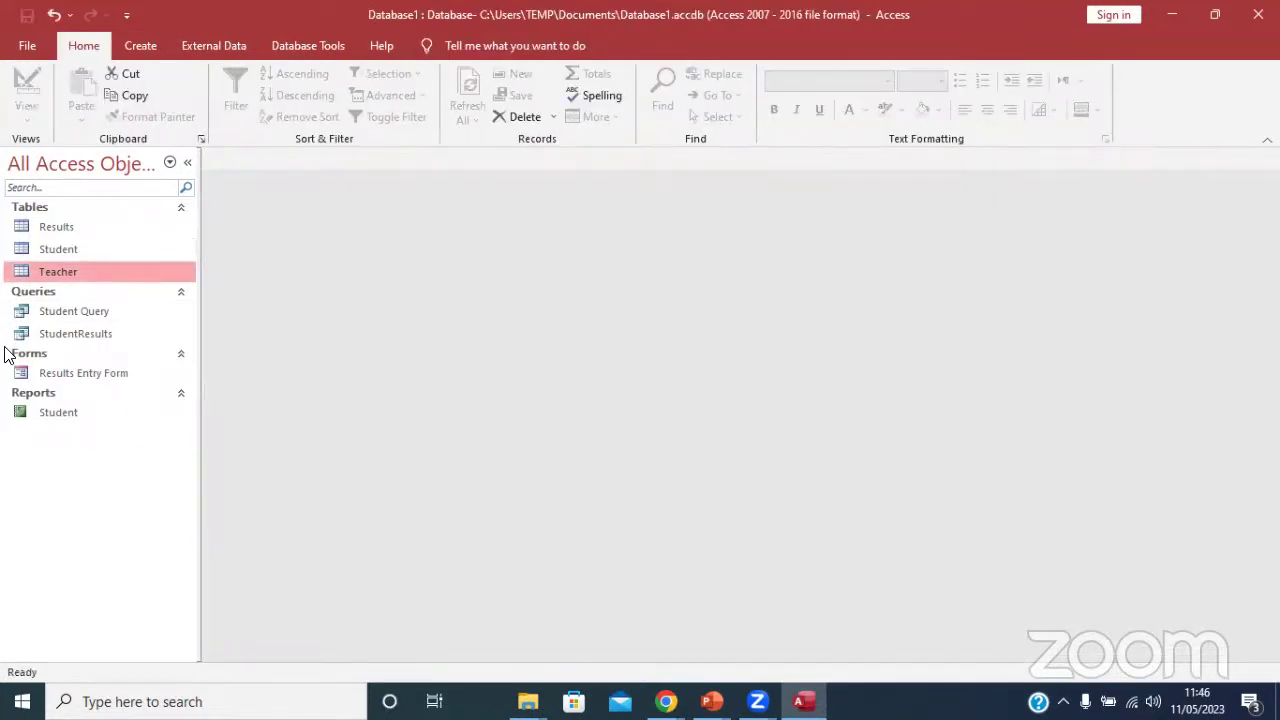
Review the StudentResults query, then start a Report Wizard with all its fields.
{"action": "double_click", "coordinate": [90, 333]}
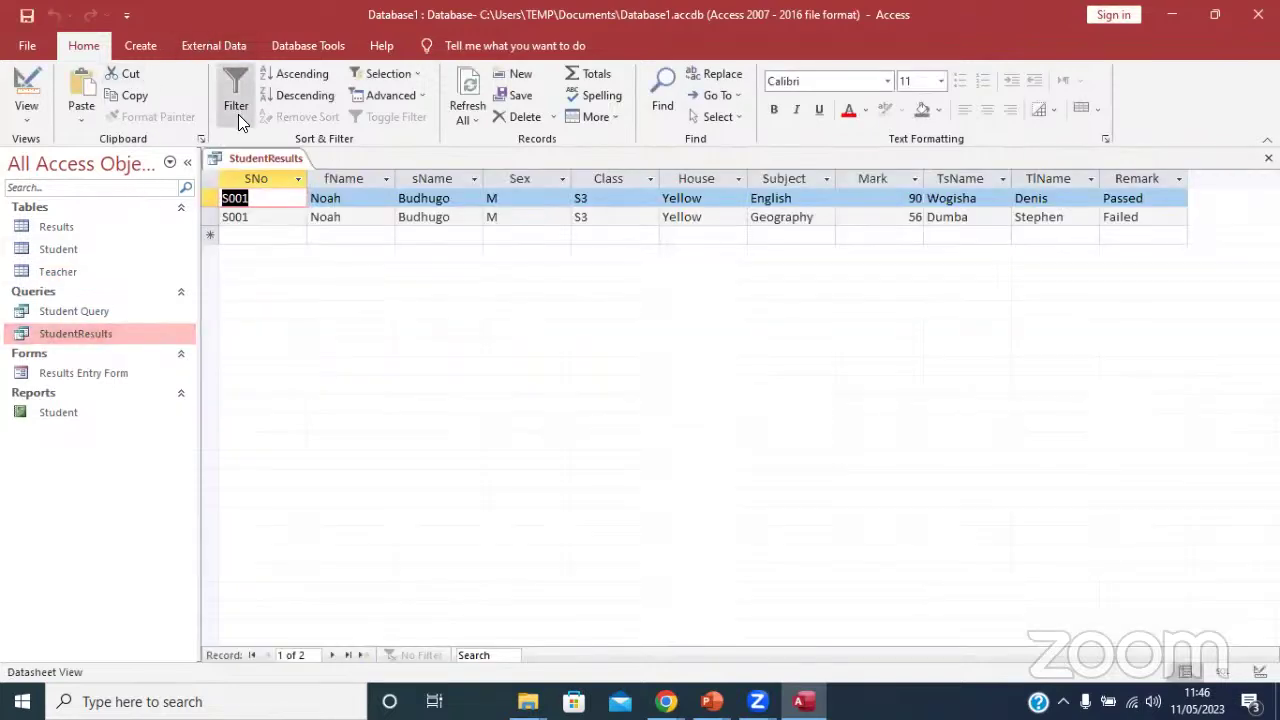
{"action": "right_click", "coordinate": [250, 158]}
{"action": "left_click", "coordinate": [314, 184]}
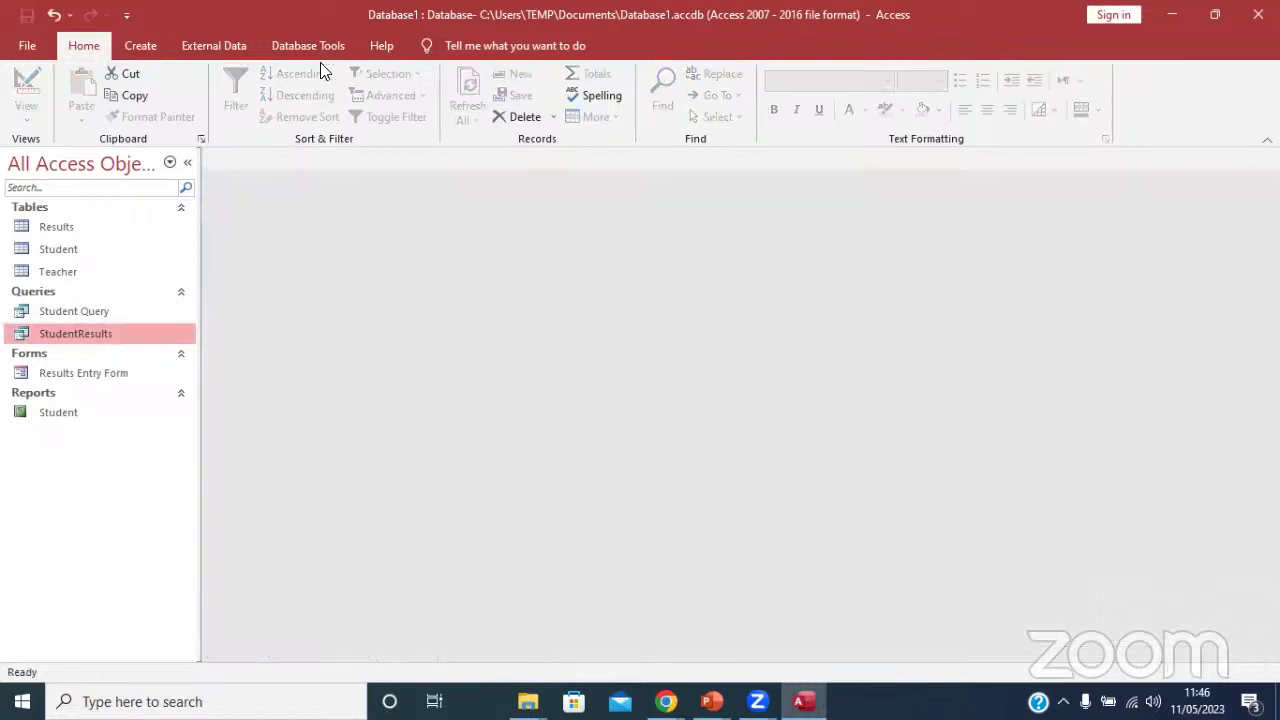
{"action": "left_click", "coordinate": [144, 50]}
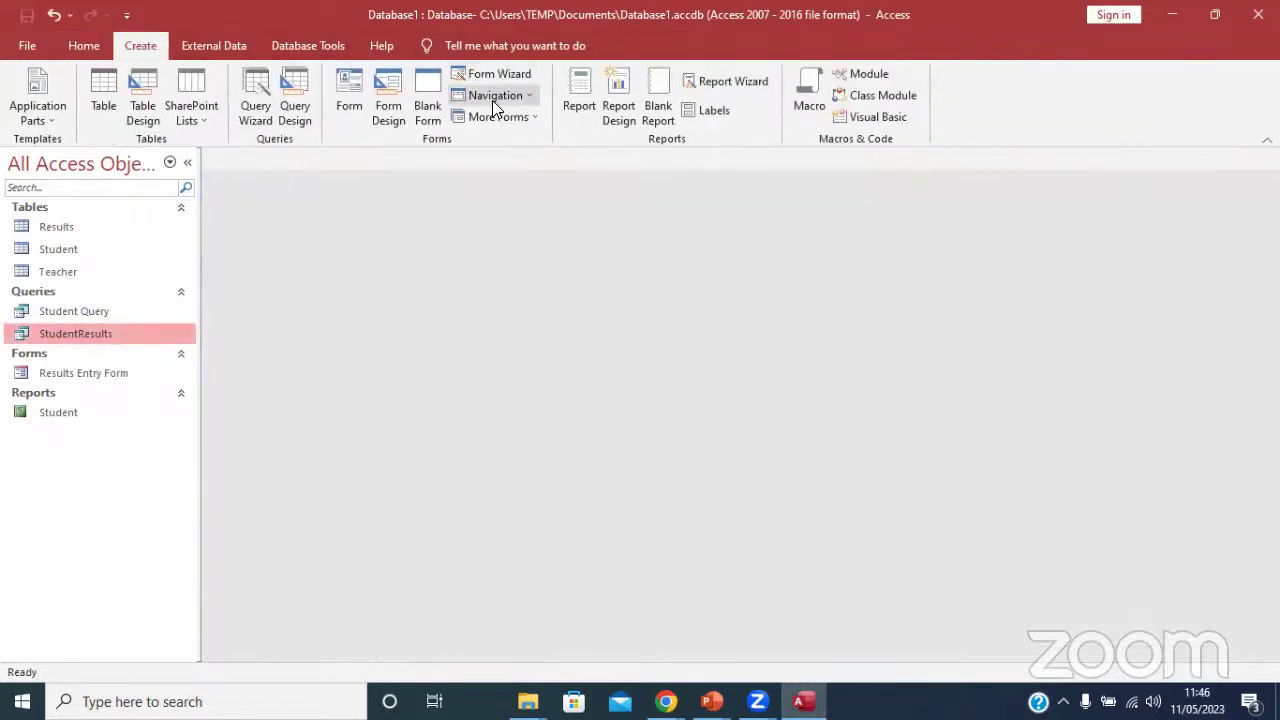
{"action": "left_click", "coordinate": [720, 81]}
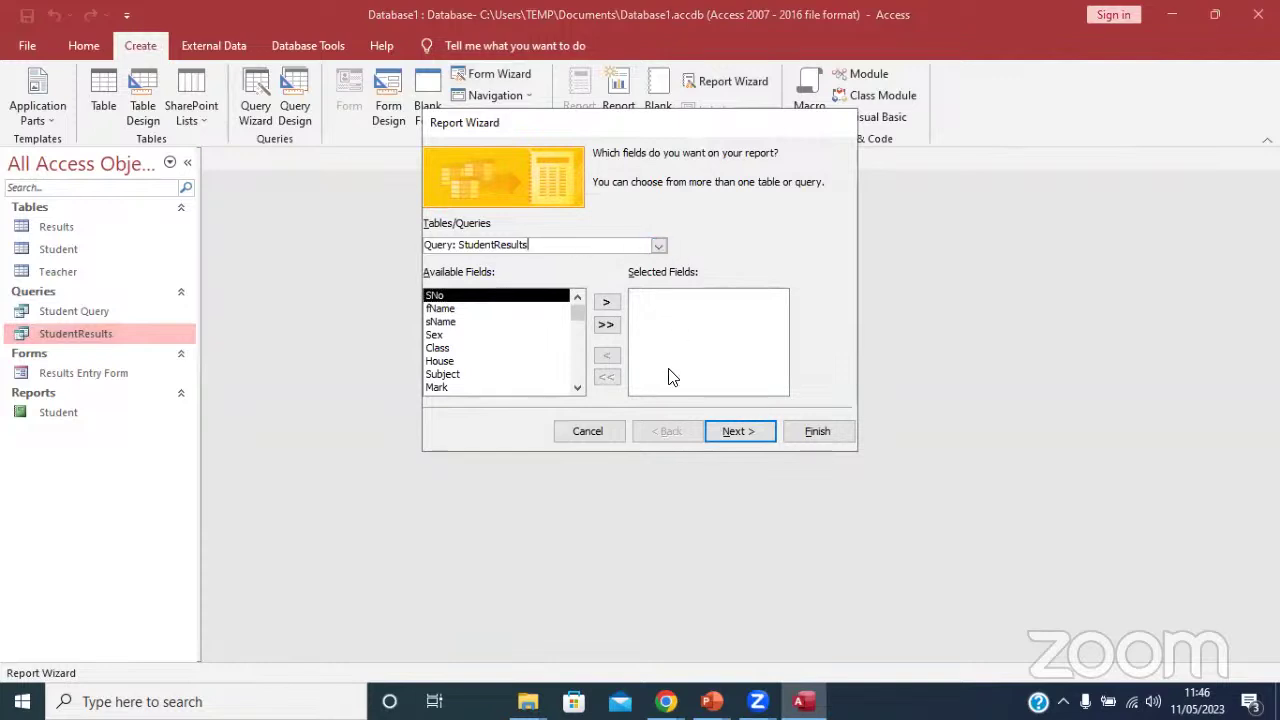
{"action": "left_click", "coordinate": [607, 325]}
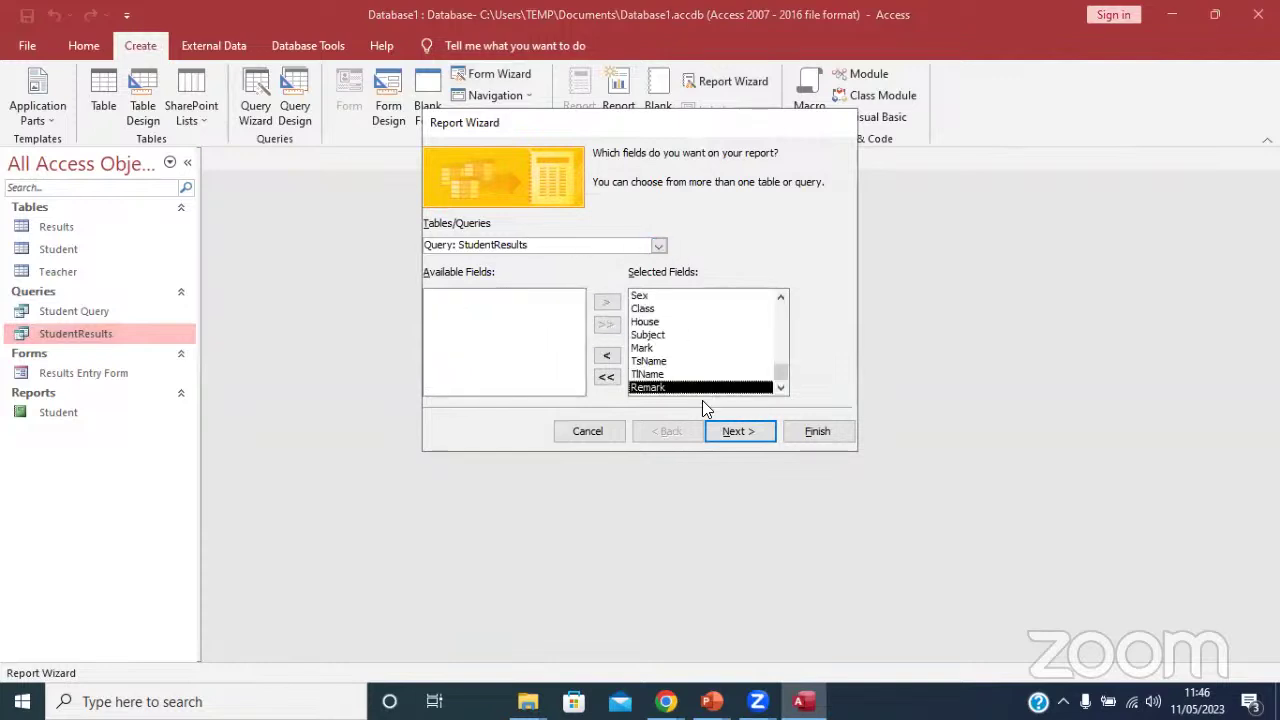
Sort the report's records by Subject and set landscape orientation.
{"action": "left_click", "coordinate": [756, 432]}
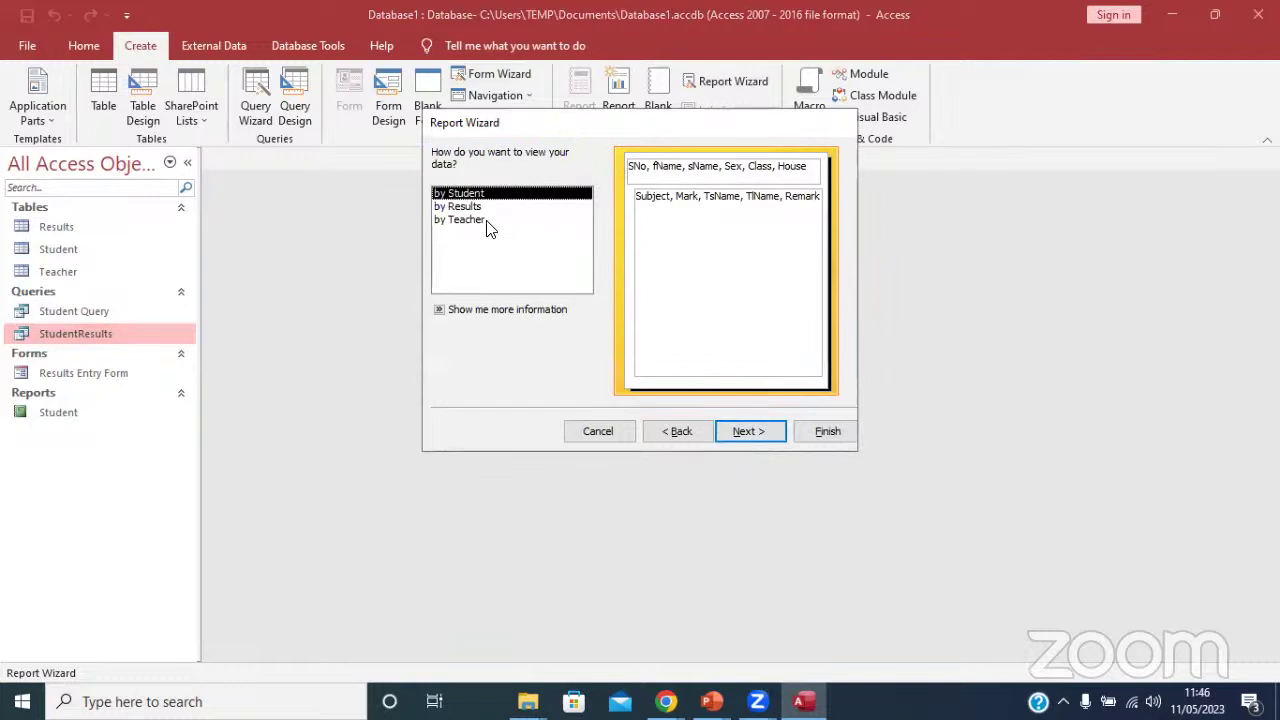
{"action": "left_click", "coordinate": [749, 432]}
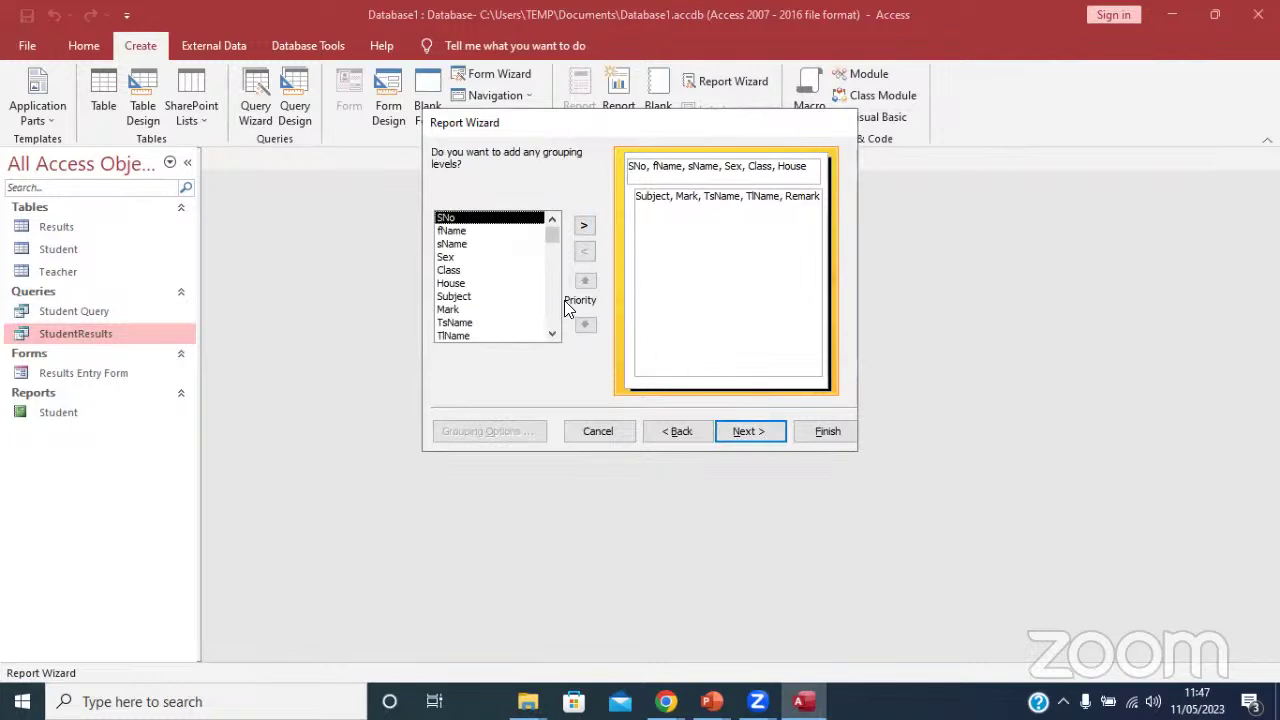
{"action": "left_click", "coordinate": [745, 431]}
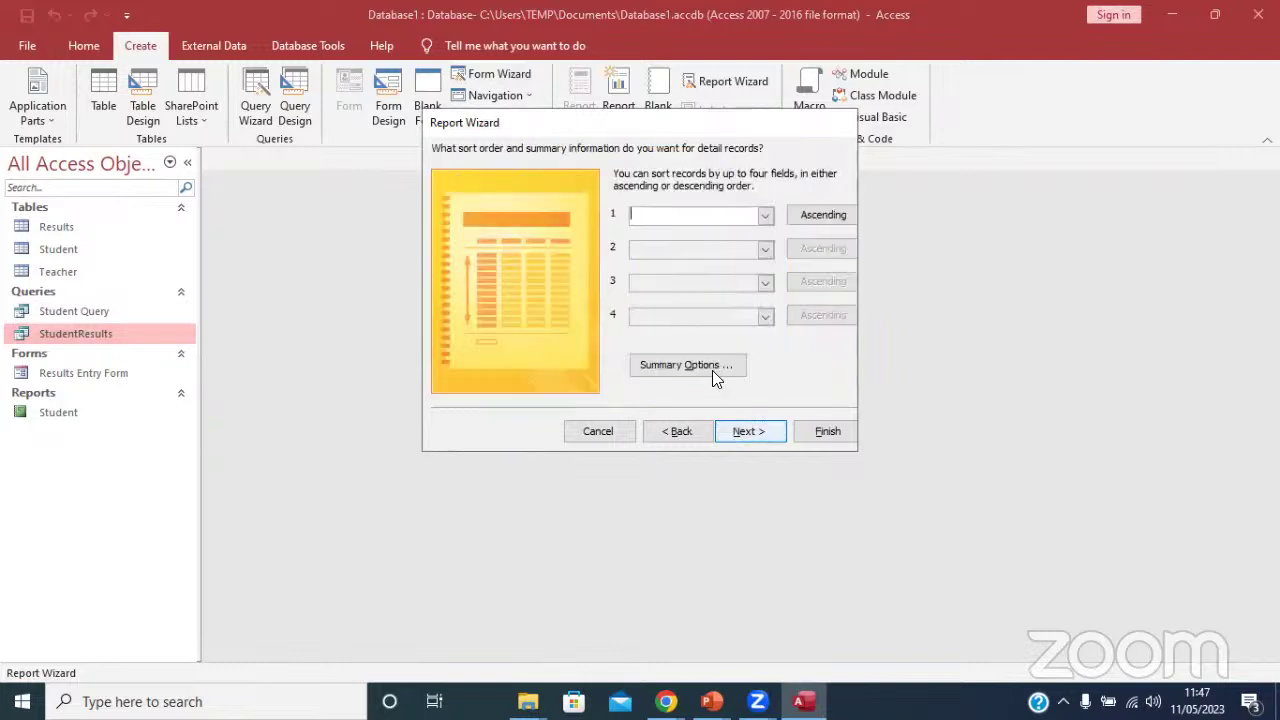
{"action": "left_click", "coordinate": [765, 216]}
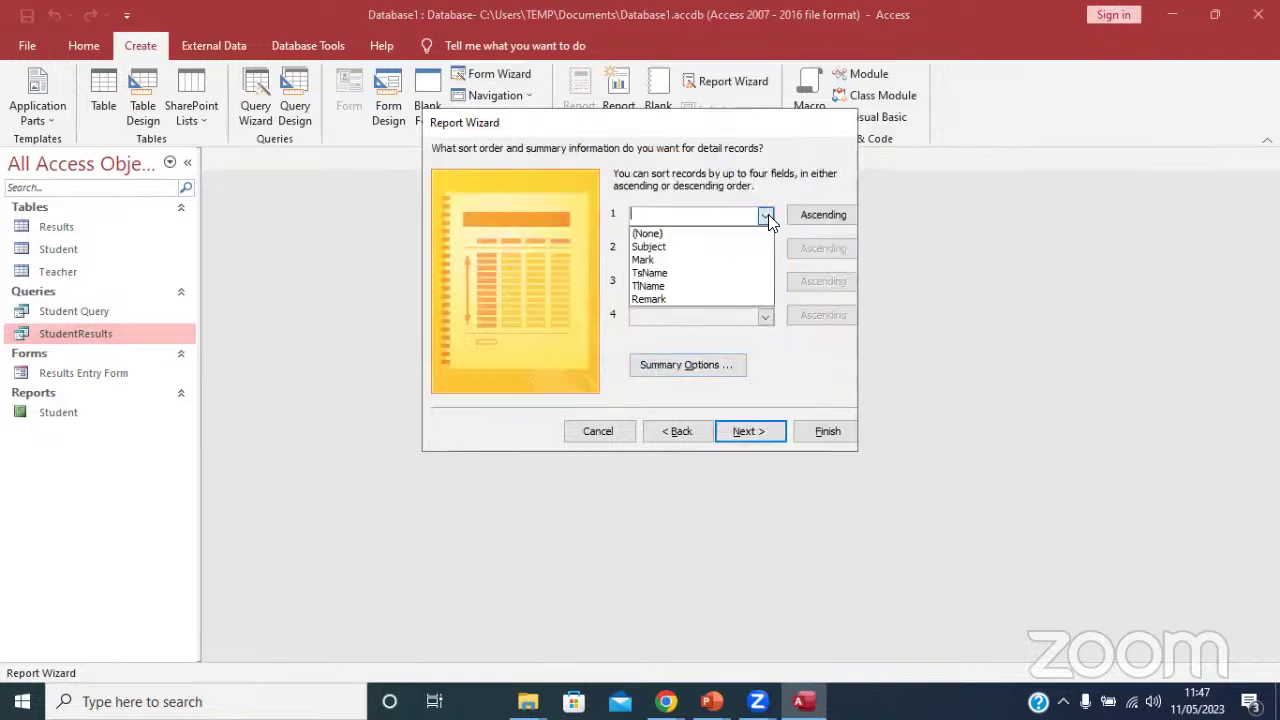
{"action": "left_click", "coordinate": [686, 247]}
{"action": "left_click", "coordinate": [755, 432]}
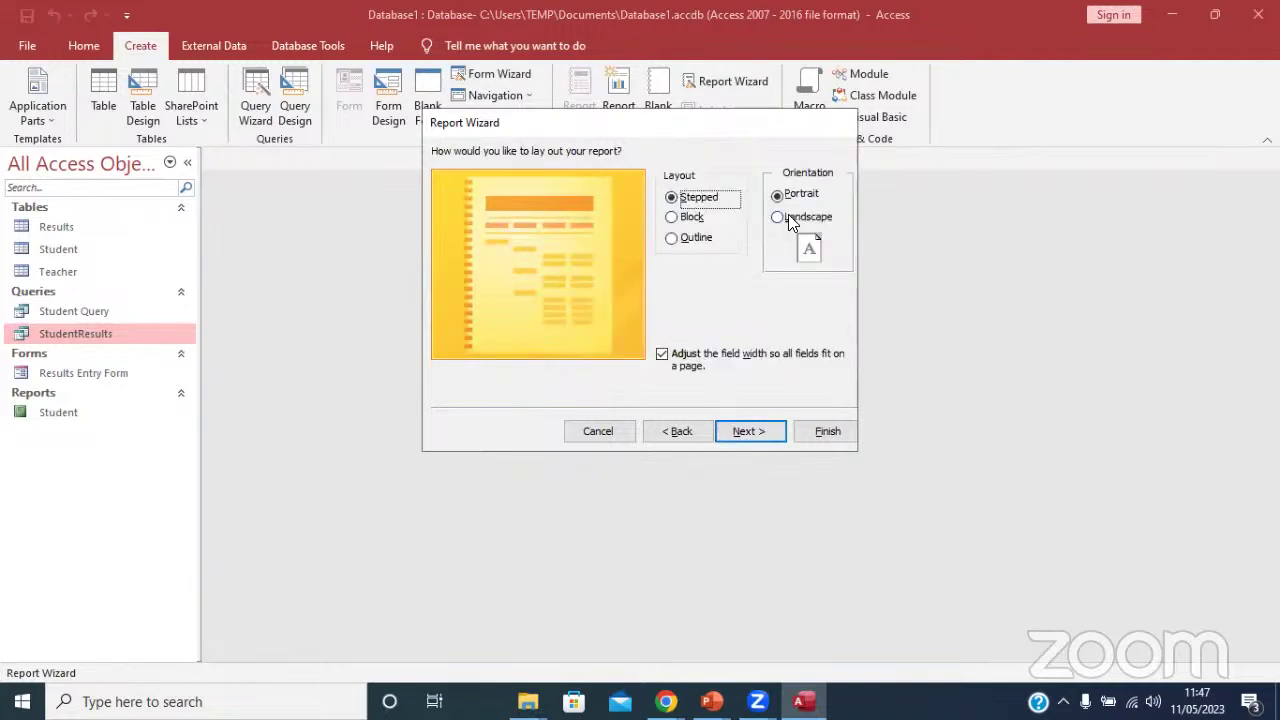
{"action": "left_click", "coordinate": [790, 218]}
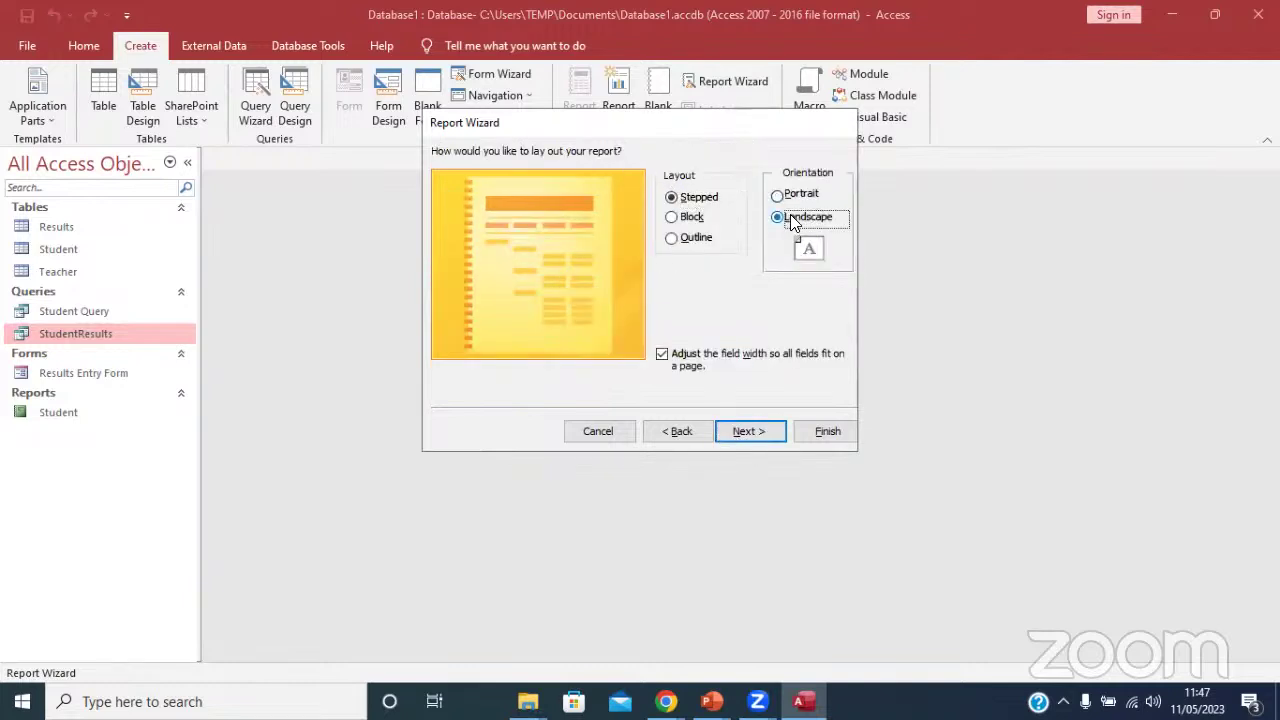
Title the report 'Students Report' and finish the wizard.
{"action": "left_click", "coordinate": [760, 432]}
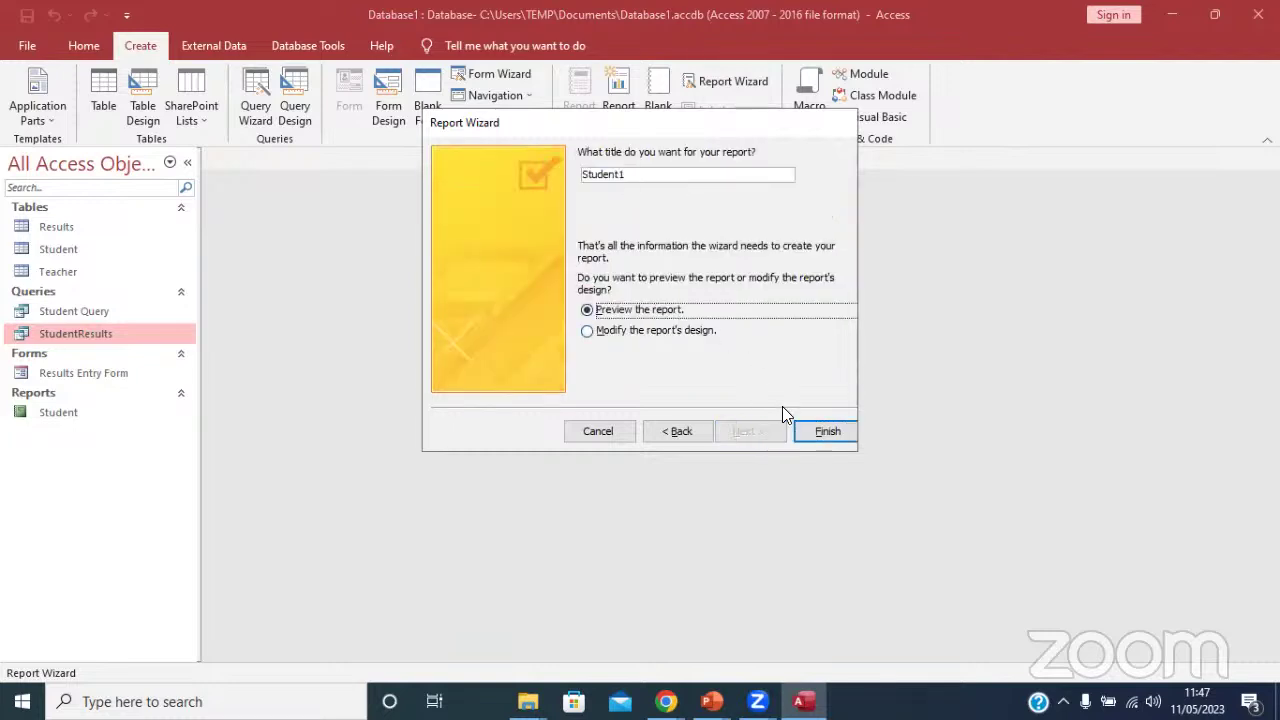
{"action": "left_click", "coordinate": [638, 173]}
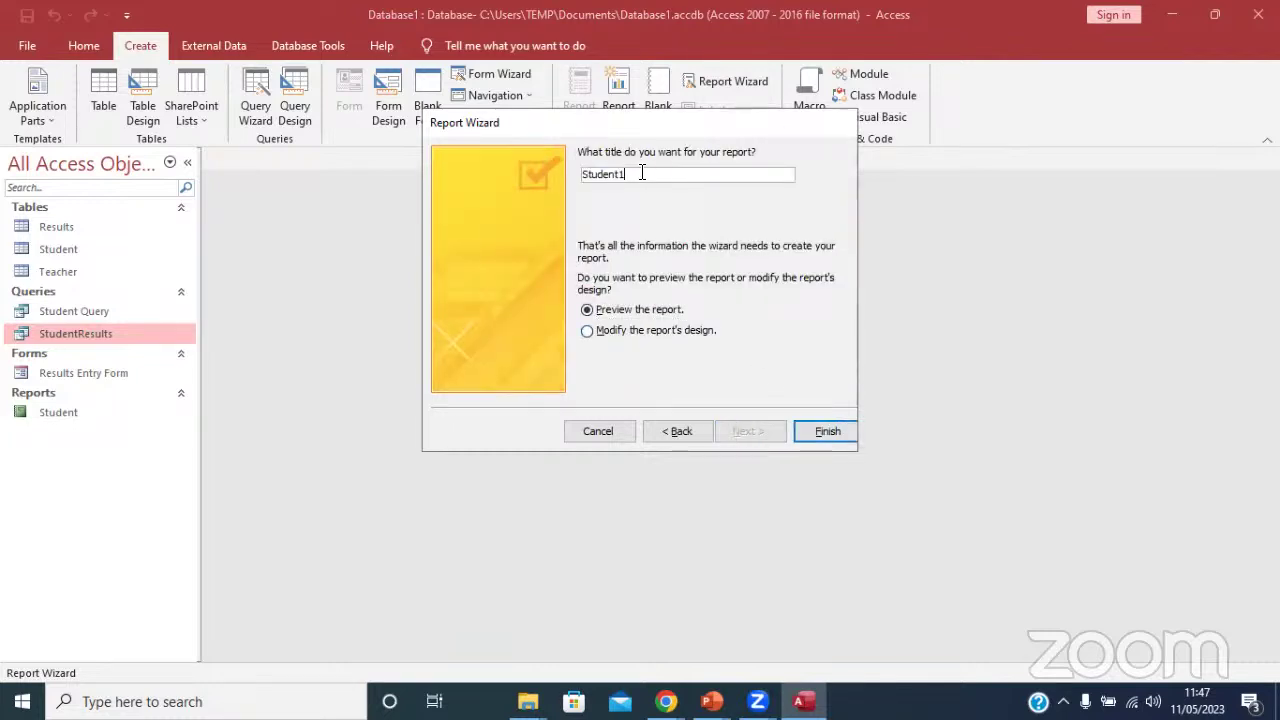
{"action": "key", "text": "BackSpace"}
{"action": "type", "text": "s Report"}
{"action": "left_click", "coordinate": [815, 436]}
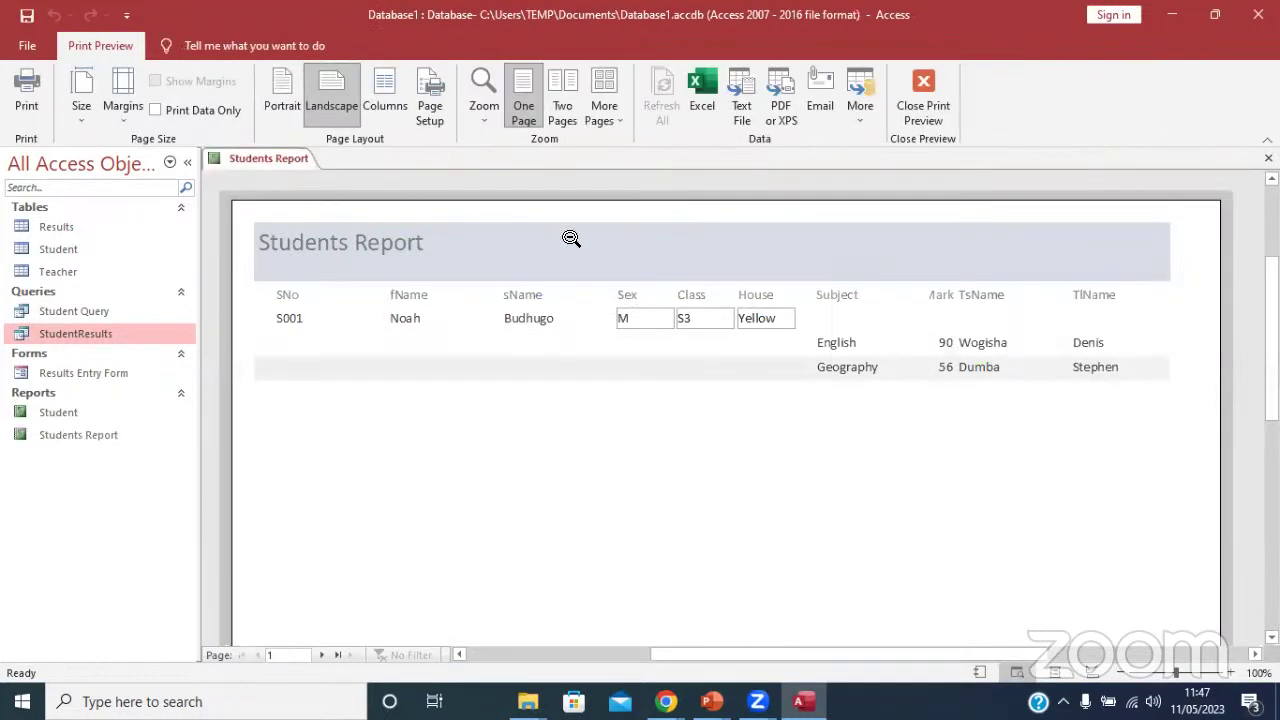
Check the margin presets in Print Preview without changes, then leave for Design View.
{"action": "left_click", "coordinate": [116, 106]}
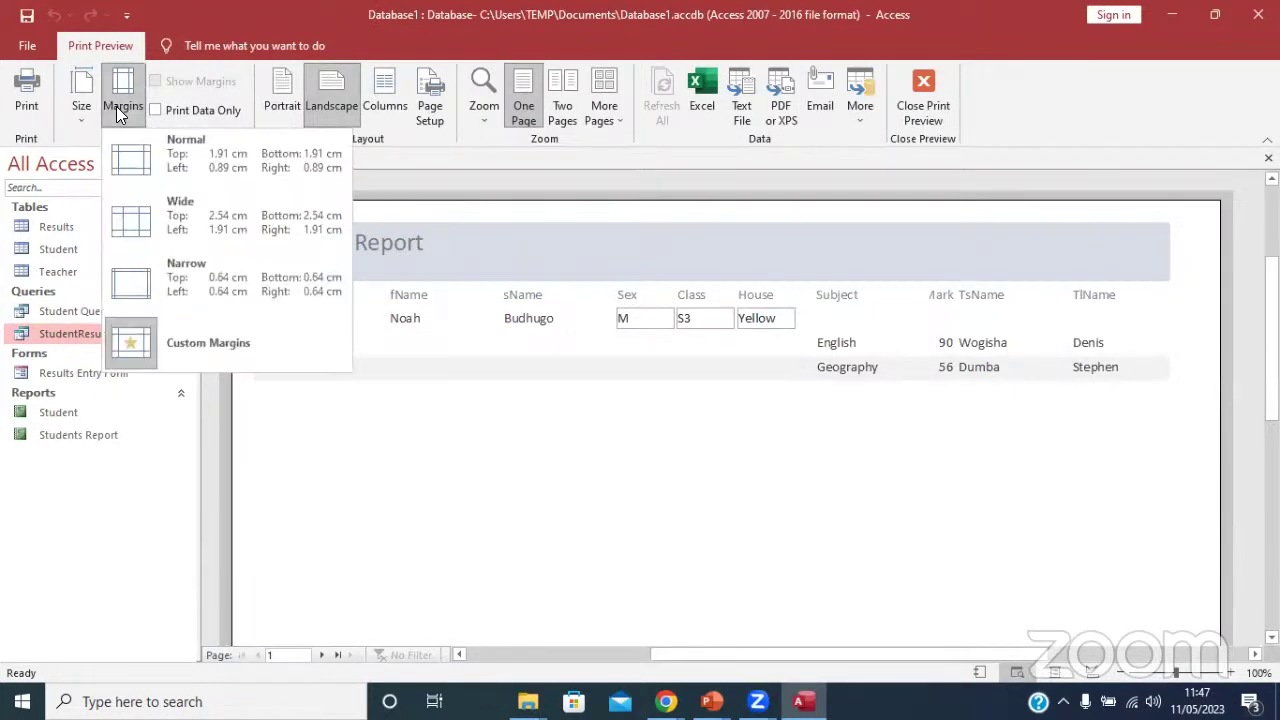
{"action": "left_click", "coordinate": [116, 110]}
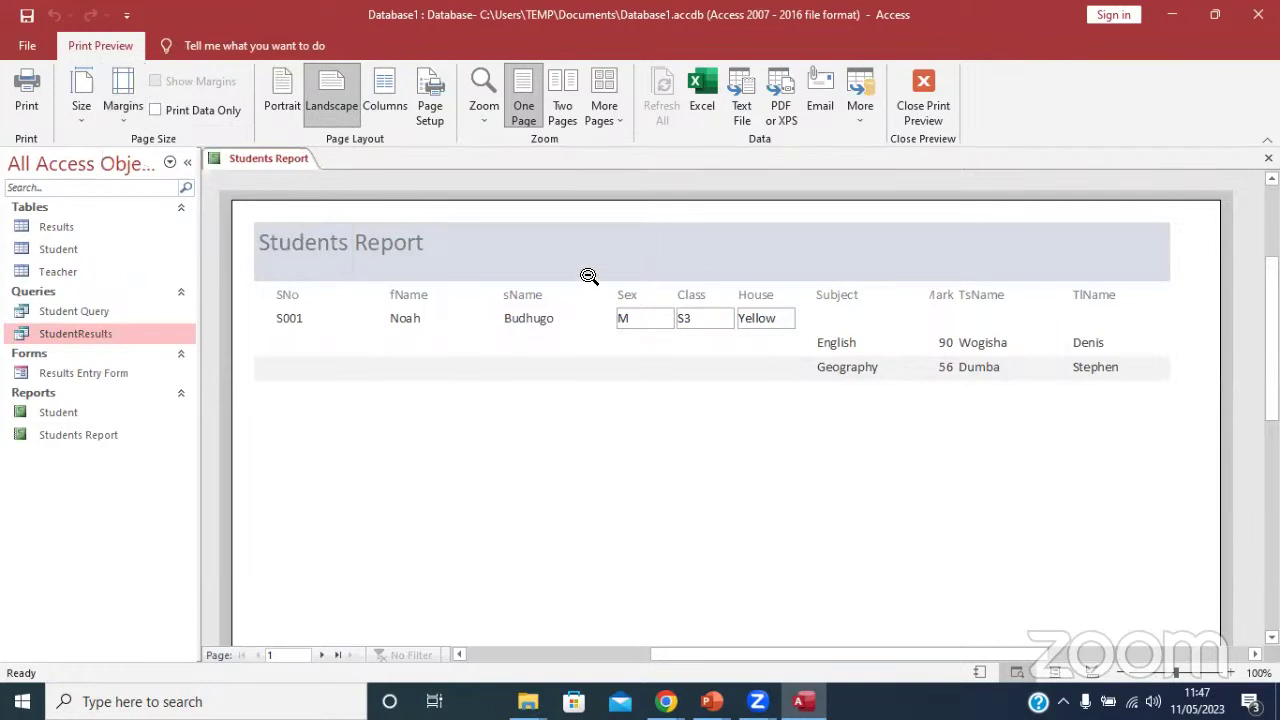
{"action": "left_click", "coordinate": [116, 108]}
{"action": "left_click", "coordinate": [116, 108]}
{"action": "left_click", "coordinate": [922, 100]}
{"action": "left_click", "coordinate": [28, 112]}
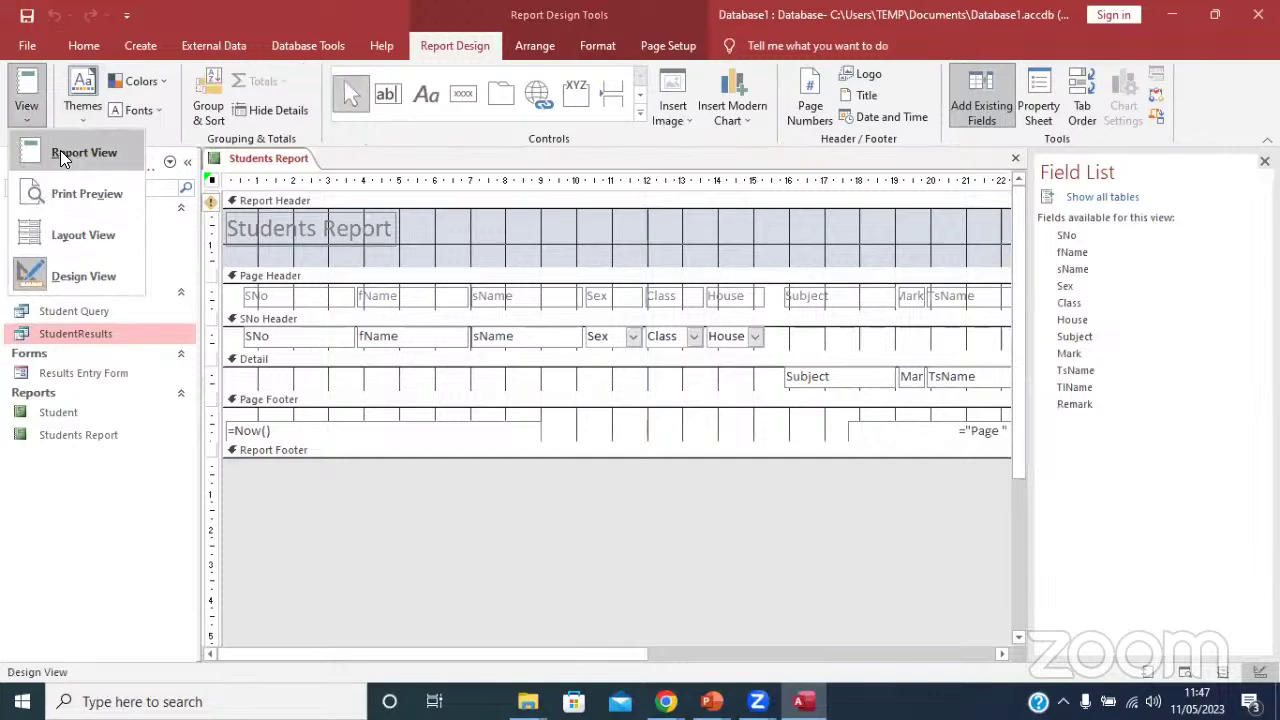
In Layout view, narrow the SNo and sName columns.
{"action": "left_click", "coordinate": [46, 218]}
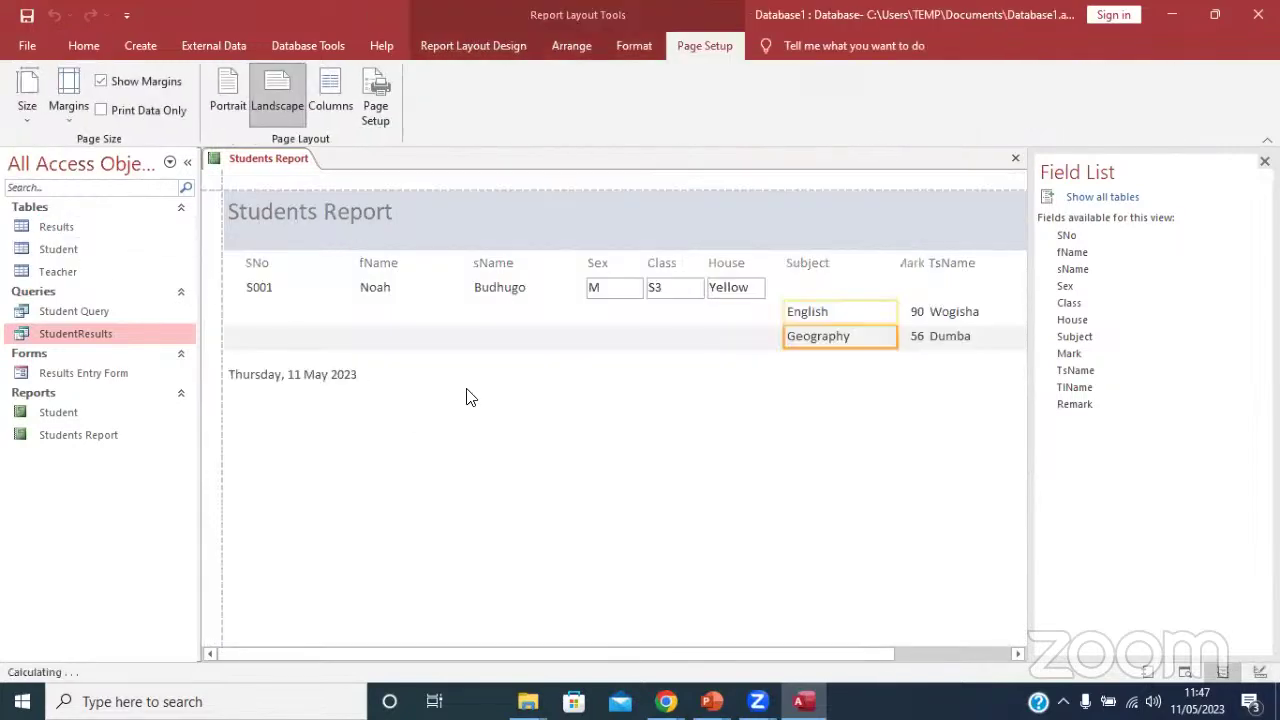
{"action": "left_click", "coordinate": [378, 291]}
{"action": "left_click", "coordinate": [346, 266]}
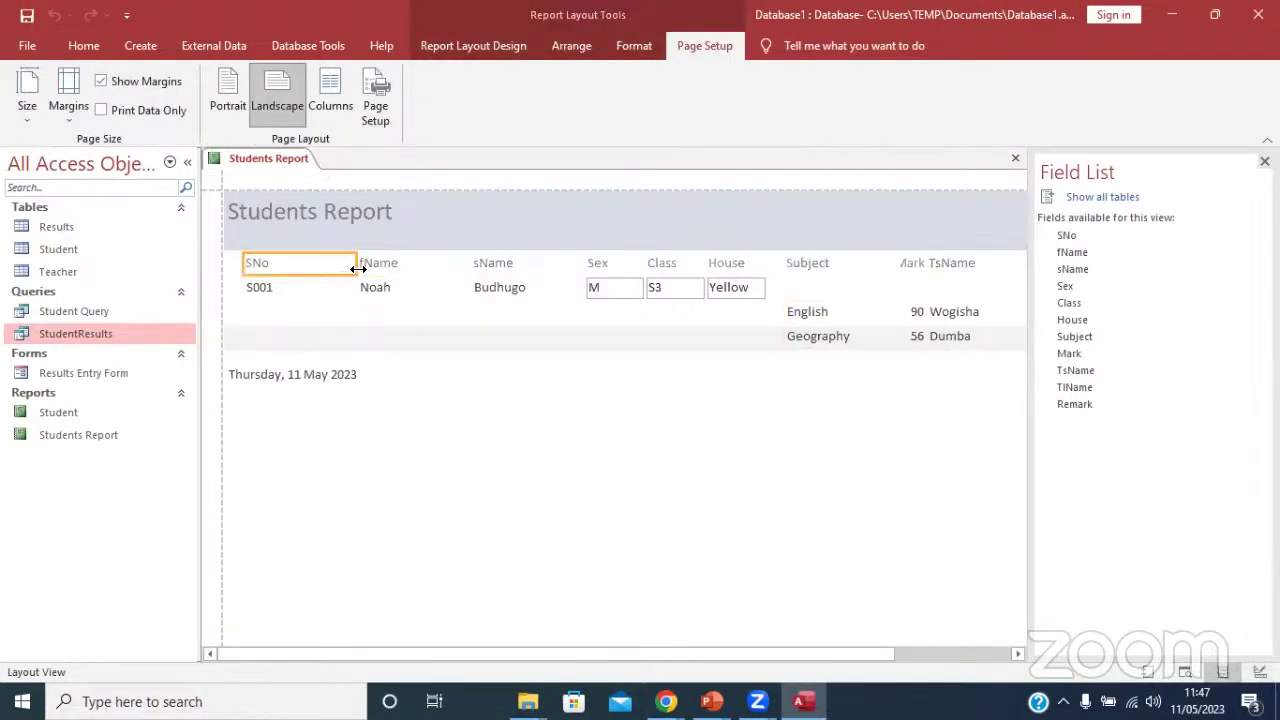
{"action": "left_click_drag", "start_coordinate": [357, 268], "coordinate": [310, 266]}
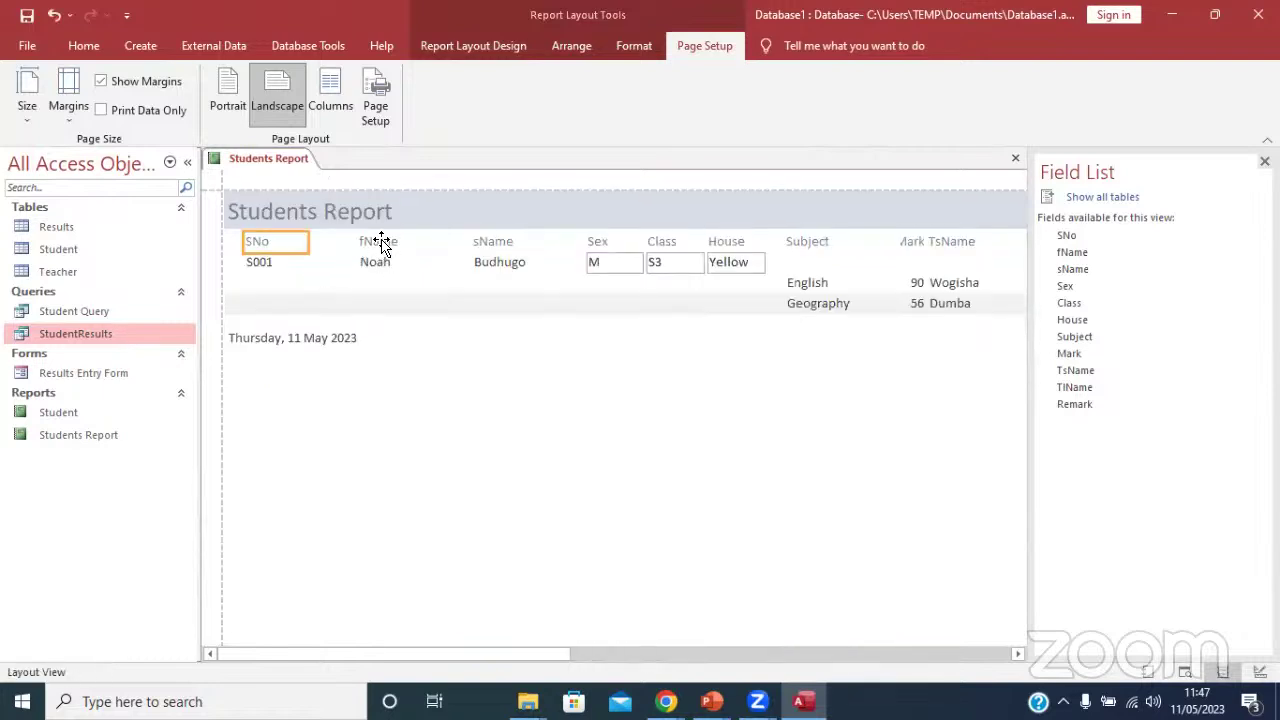
{"action": "left_click", "coordinate": [381, 246]}
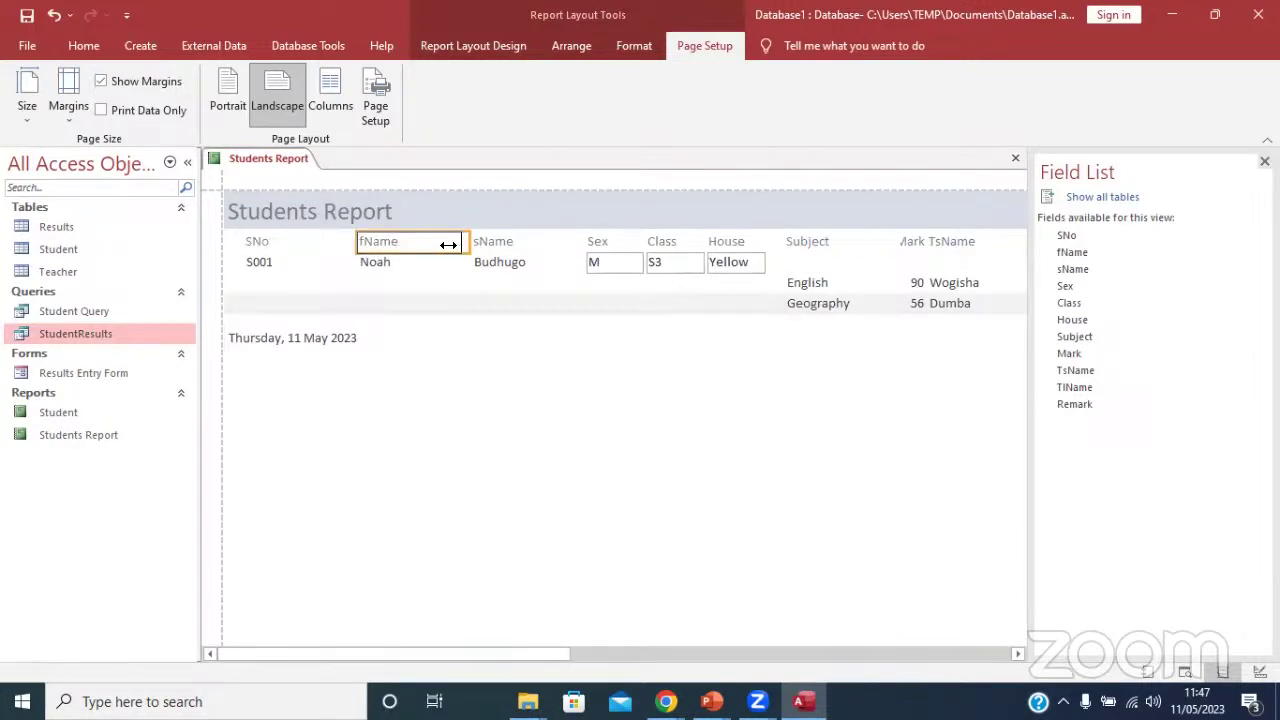
{"action": "left_click", "coordinate": [513, 244]}
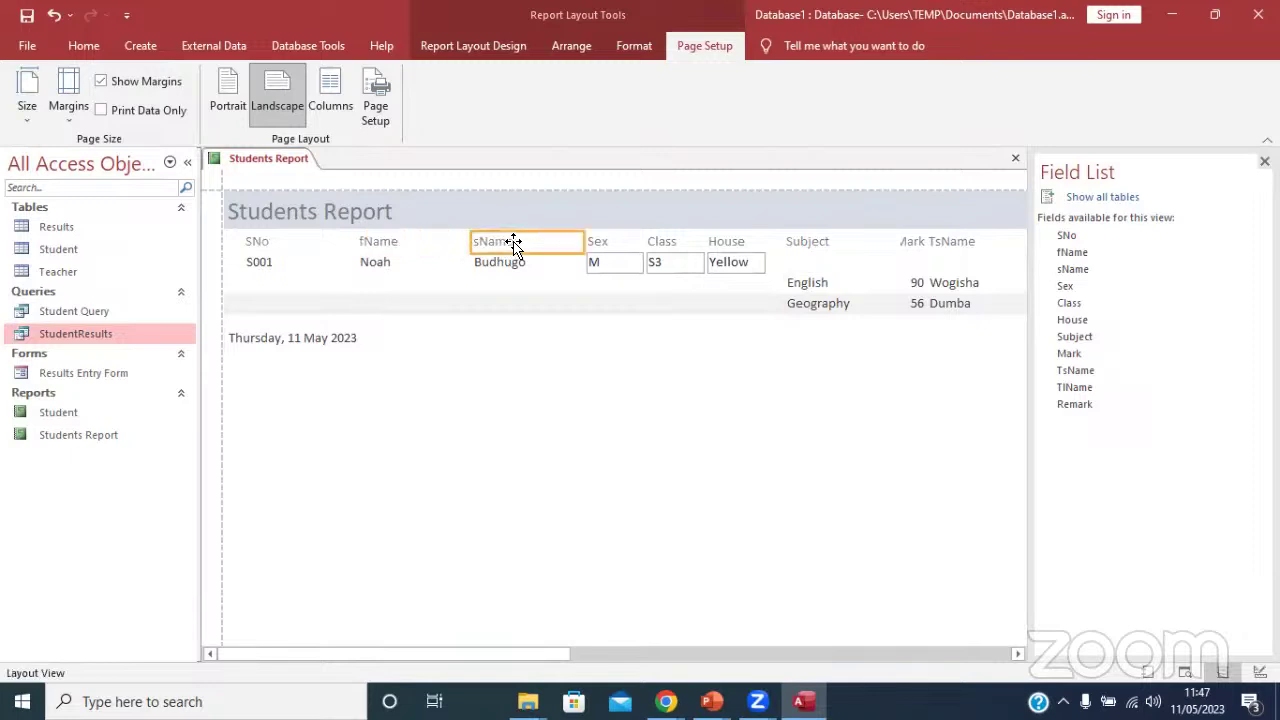
{"action": "left_click", "coordinate": [589, 243]}
{"action": "left_click", "coordinate": [571, 243]}
{"action": "left_click_drag", "start_coordinate": [582, 241], "coordinate": [551, 262]}
{"action": "left_click", "coordinate": [560, 264]}
Narrow the Subject column and widen the Mark column beside TsName.
{"action": "left_click", "coordinate": [520, 212]}
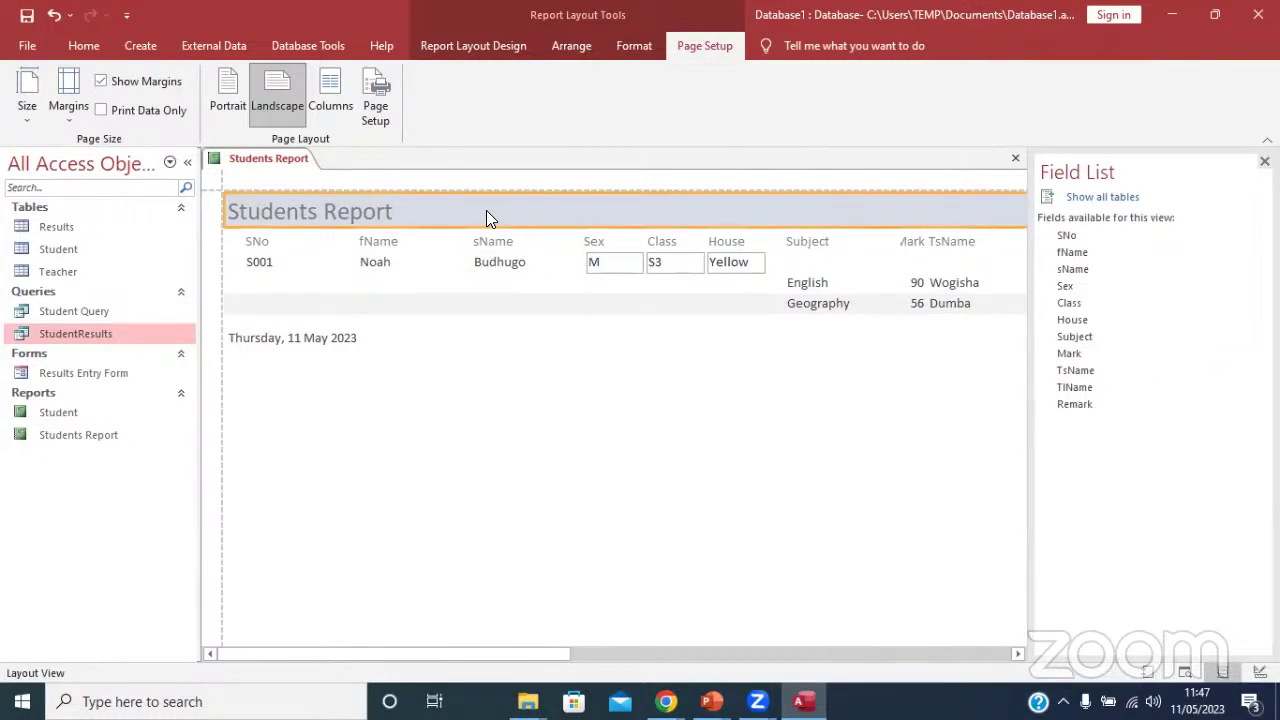
{"action": "left_click", "coordinate": [394, 242]}
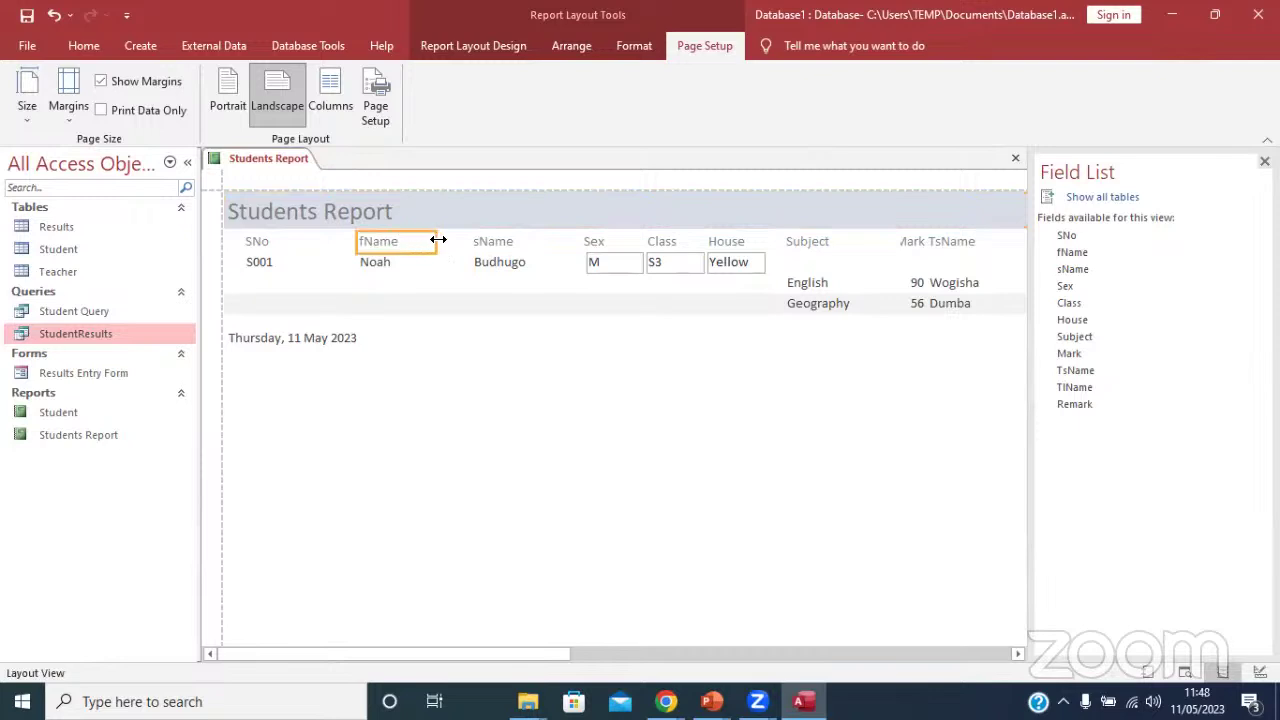
{"action": "left_click", "coordinate": [438, 240]}
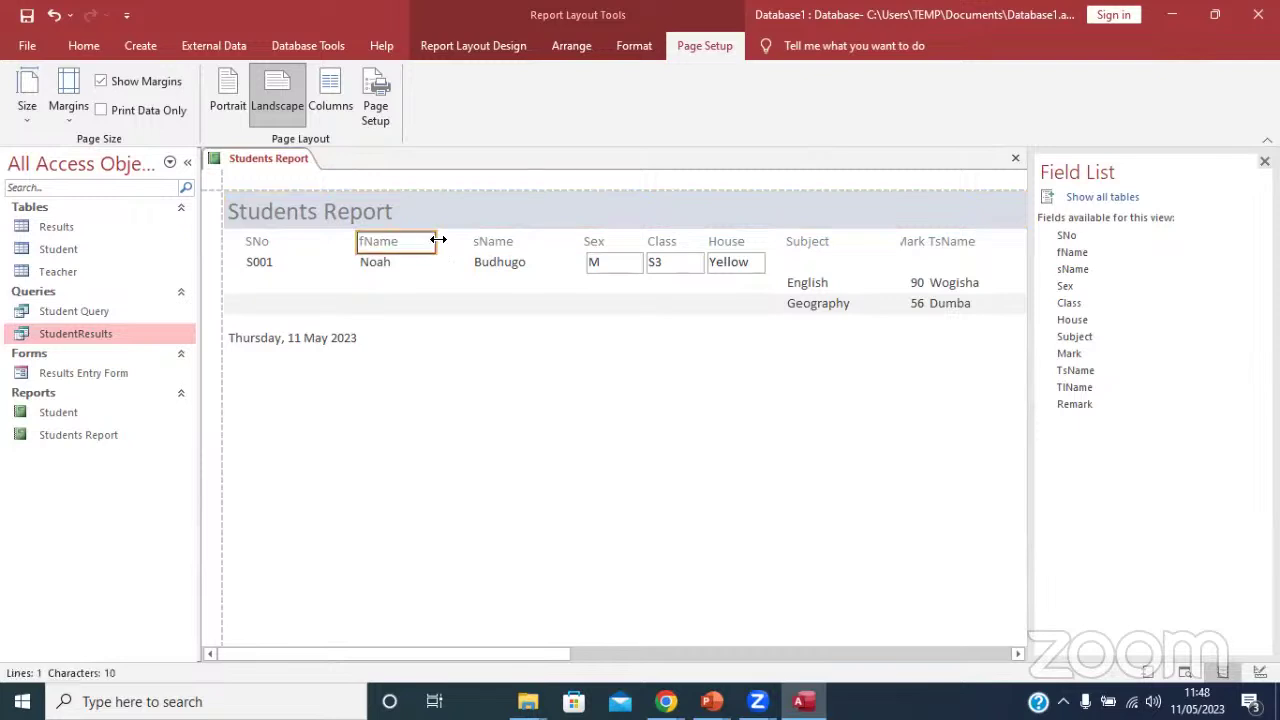
{"action": "left_click", "coordinate": [867, 246]}
{"action": "left_click_drag", "start_coordinate": [897, 242], "coordinate": [872, 241]}
{"action": "left_click", "coordinate": [924, 242]}
{"action": "left_click", "coordinate": [932, 247]}
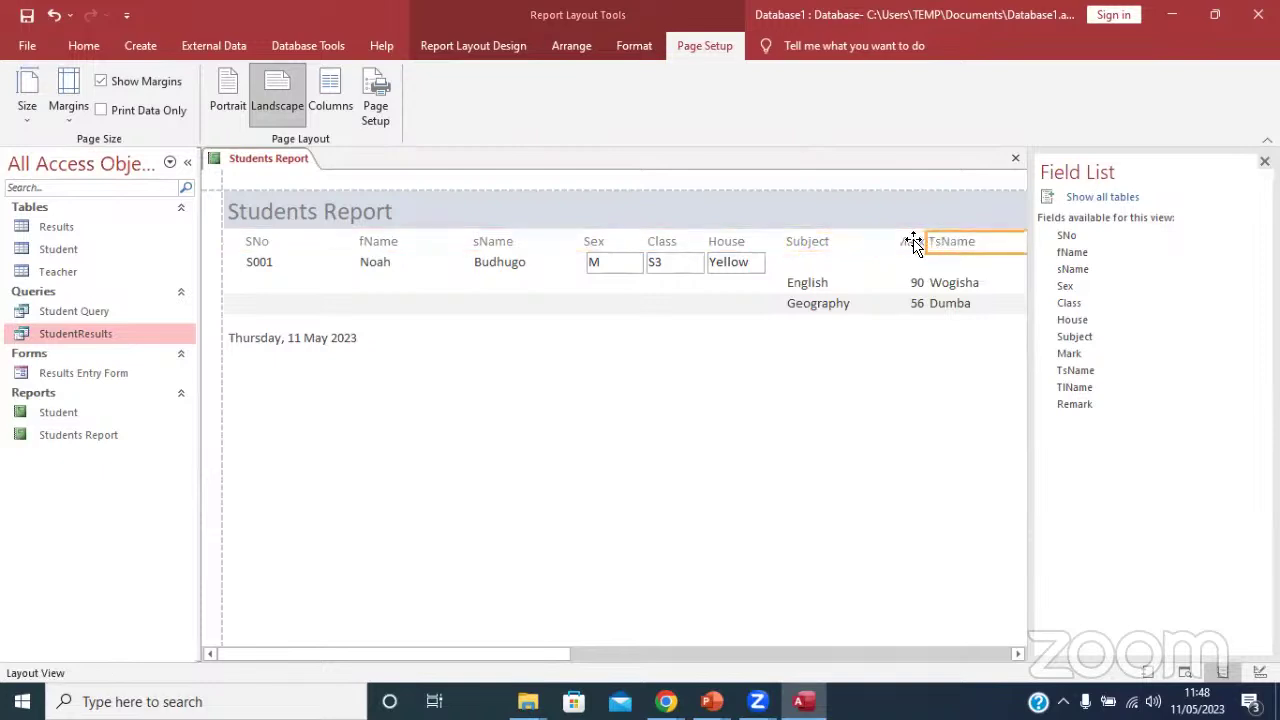
{"action": "left_click", "coordinate": [910, 243]}
{"action": "mouse_move", "coordinate": [894, 240]}
{"action": "left_mouse_down"}
{"action": "mouse_move", "coordinate": [860, 240]}
{"action": "mouse_move", "coordinate": [878, 234]}
{"action": "left_mouse_up"}
{"action": "left_click", "coordinate": [449, 209]}
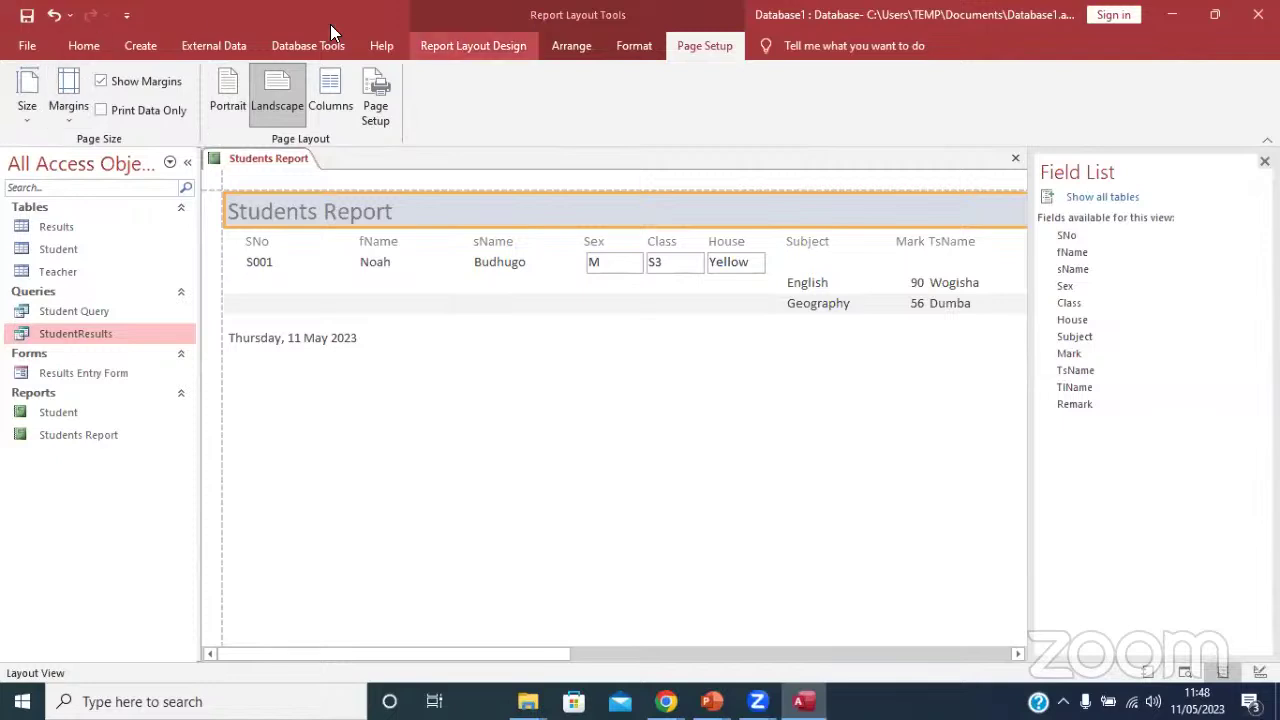
{"action": "left_click", "coordinate": [84, 44]}
{"action": "left_click", "coordinate": [27, 110]}
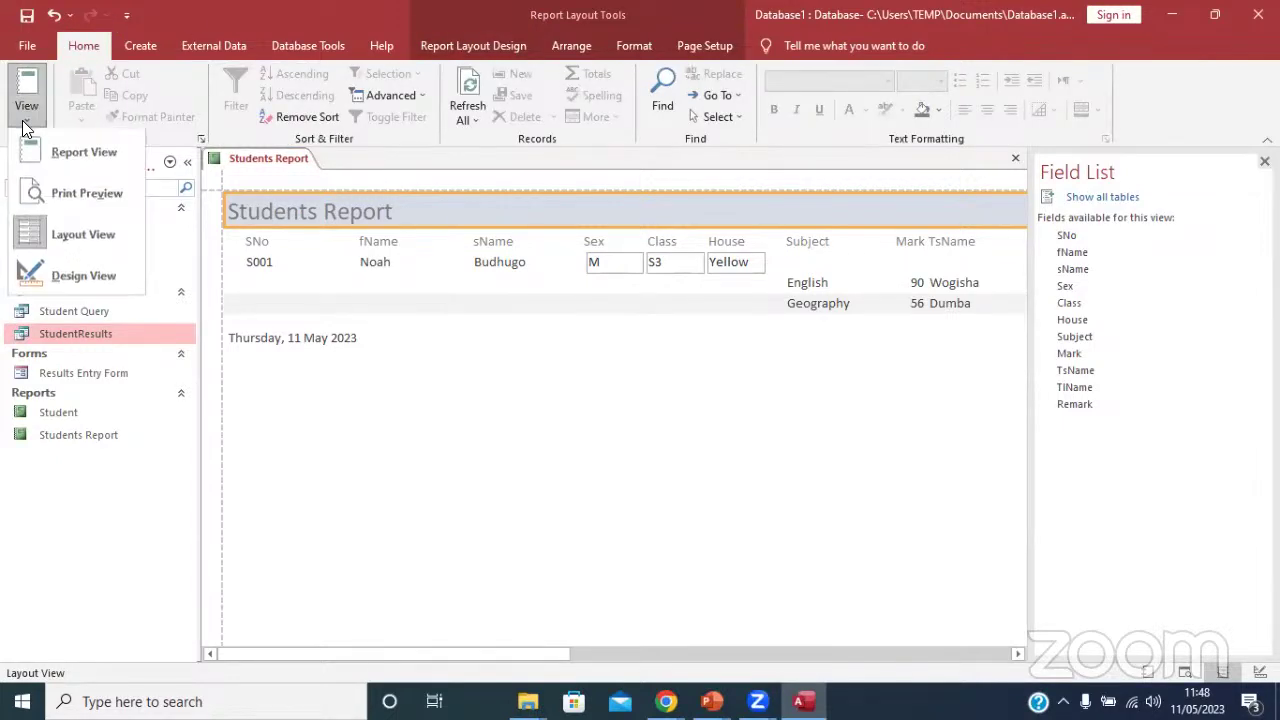
Switch to Design View and fill the Report Header with yellow.
{"action": "left_click", "coordinate": [66, 271]}
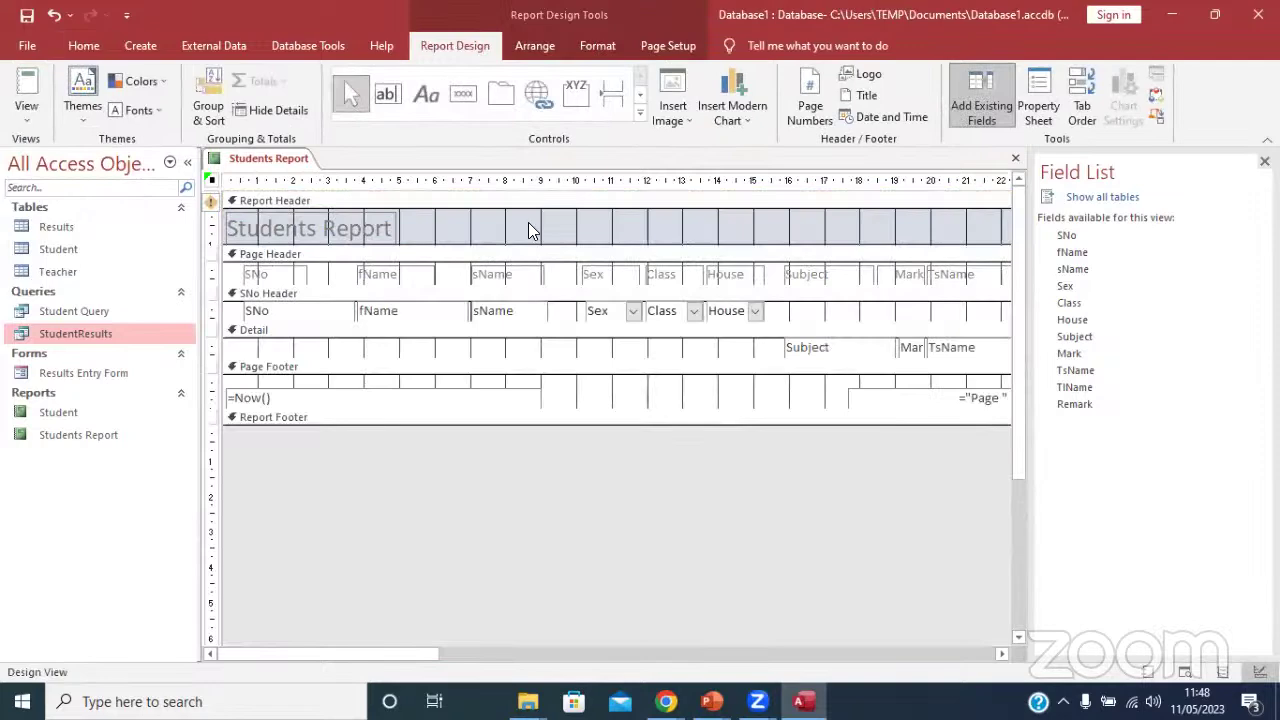
{"action": "right_click", "coordinate": [528, 222]}
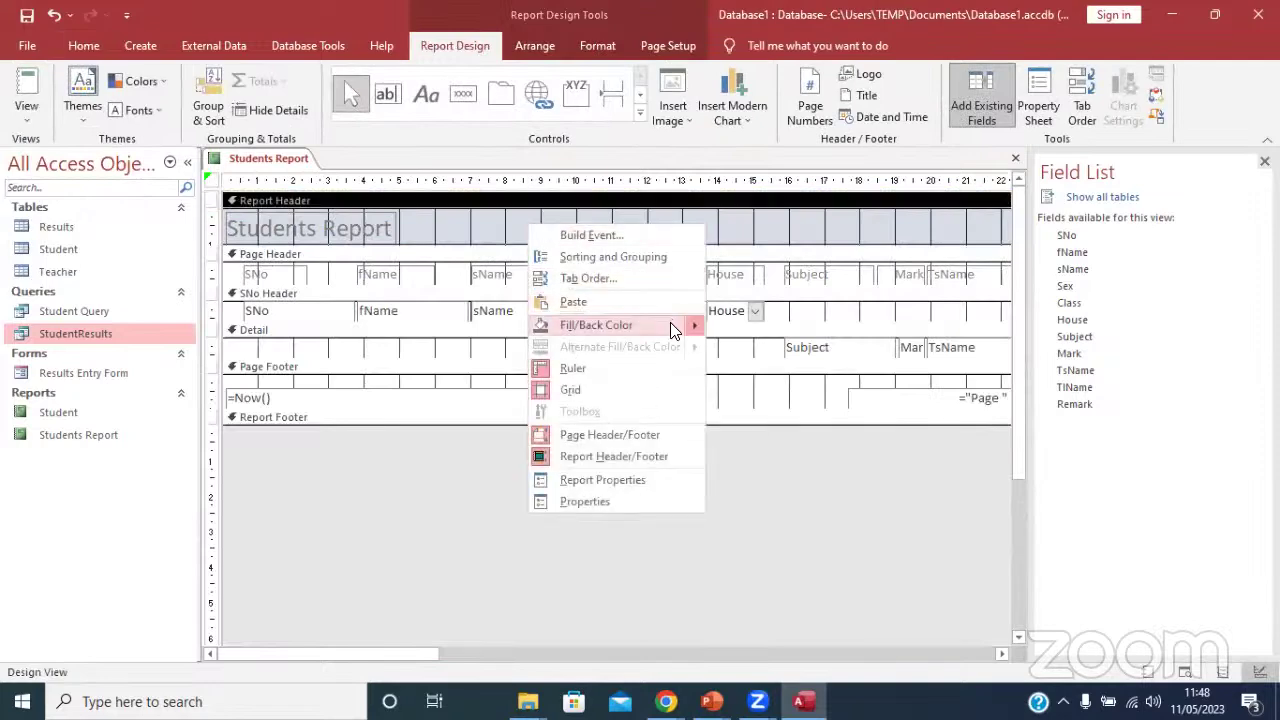
{"action": "mouse_move", "coordinate": [698, 322]}
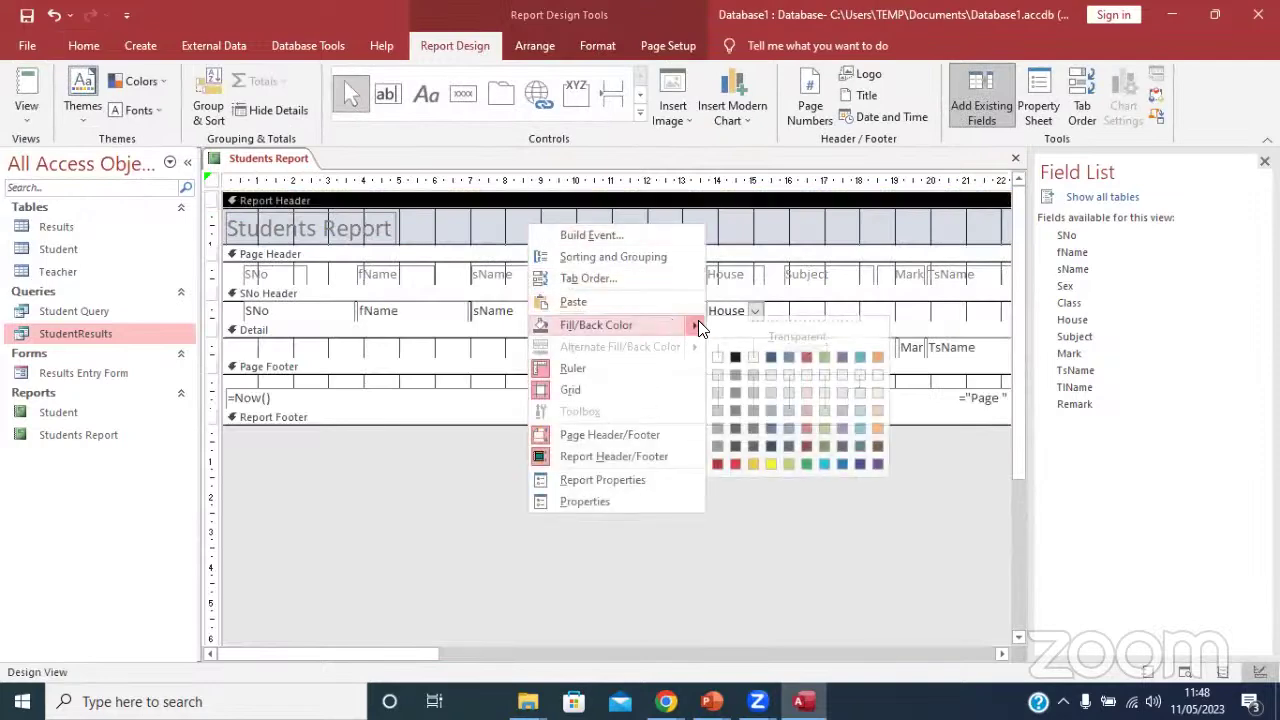
{"action": "left_click", "coordinate": [767, 460]}
Make the Page Footer section taller.
{"action": "left_click", "coordinate": [452, 334]}
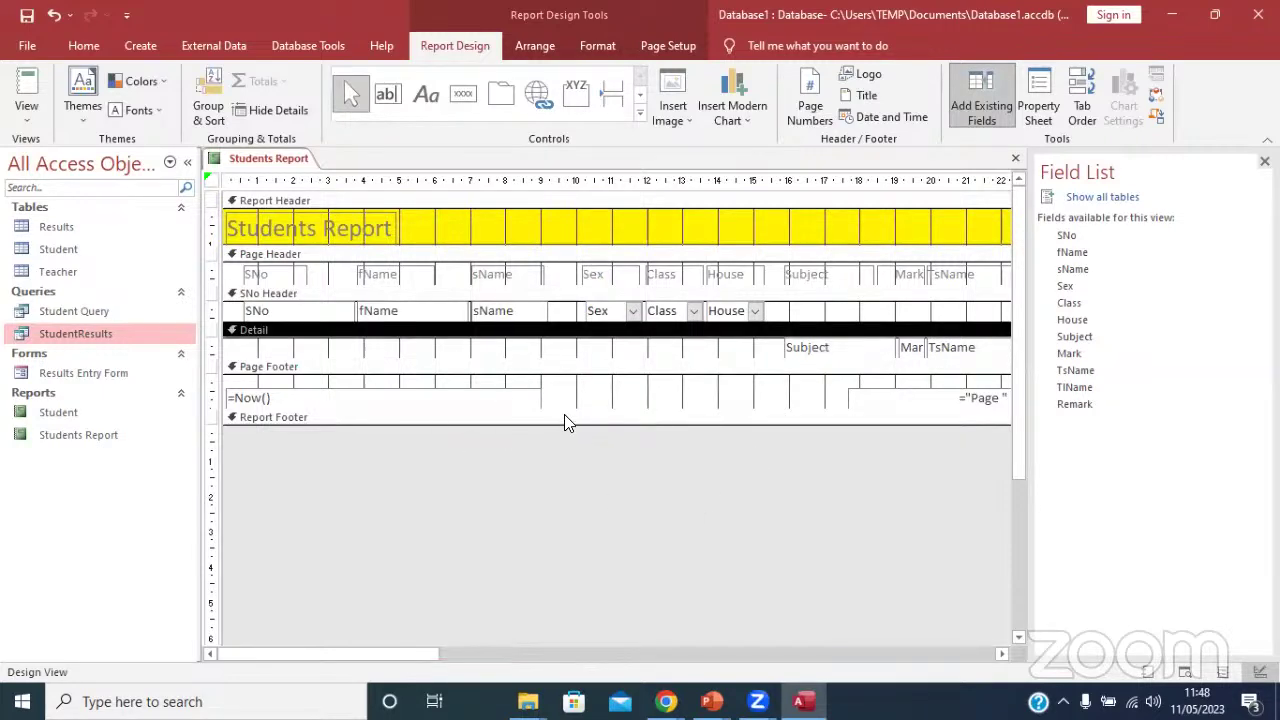
{"action": "left_click_drag", "start_coordinate": [566, 408], "coordinate": [557, 522]}
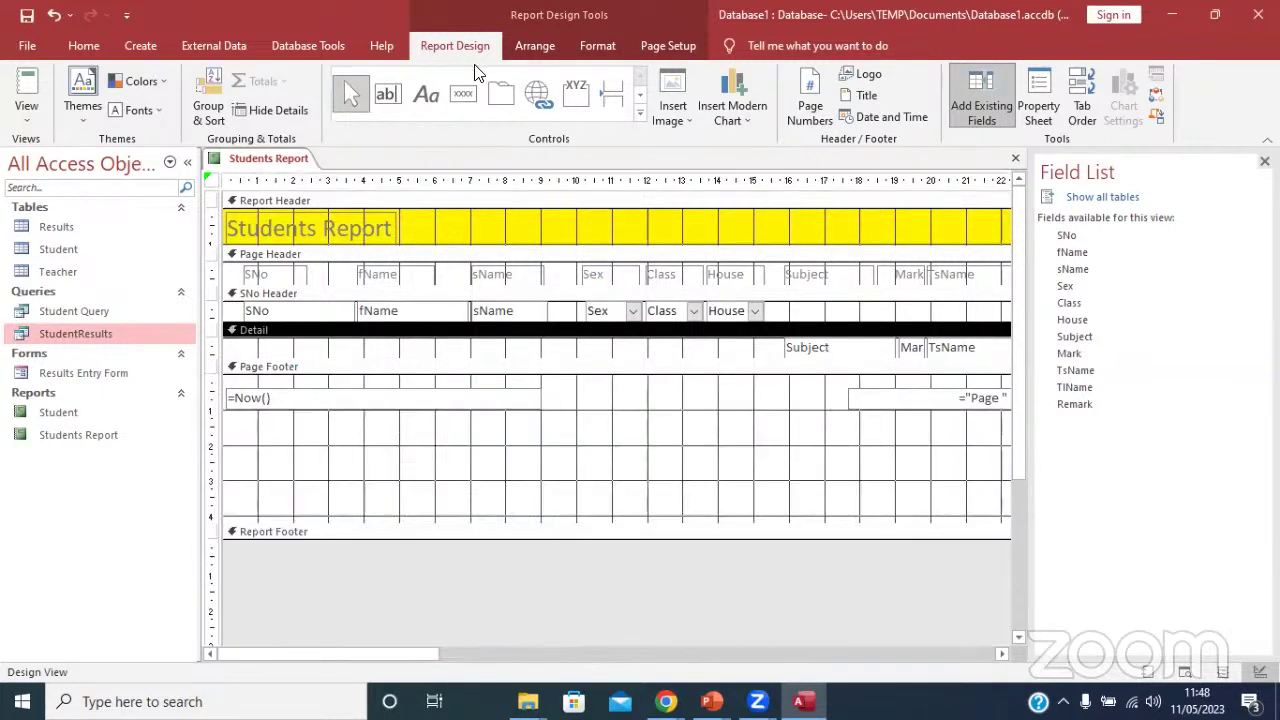
{"action": "left_click", "coordinate": [641, 113]}
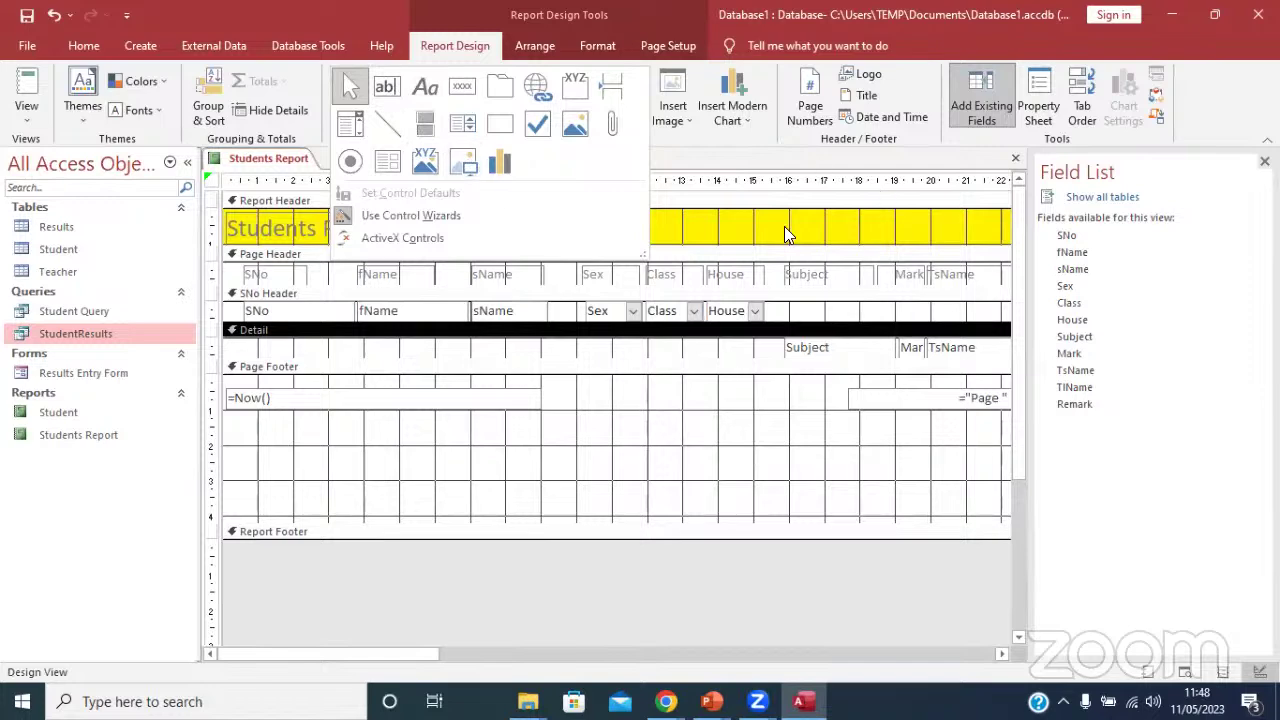
{"action": "left_click", "coordinate": [756, 282]}
Enlarge the Page Header section below its SNo, fName and House labels.
{"action": "left_click", "coordinate": [718, 278]}
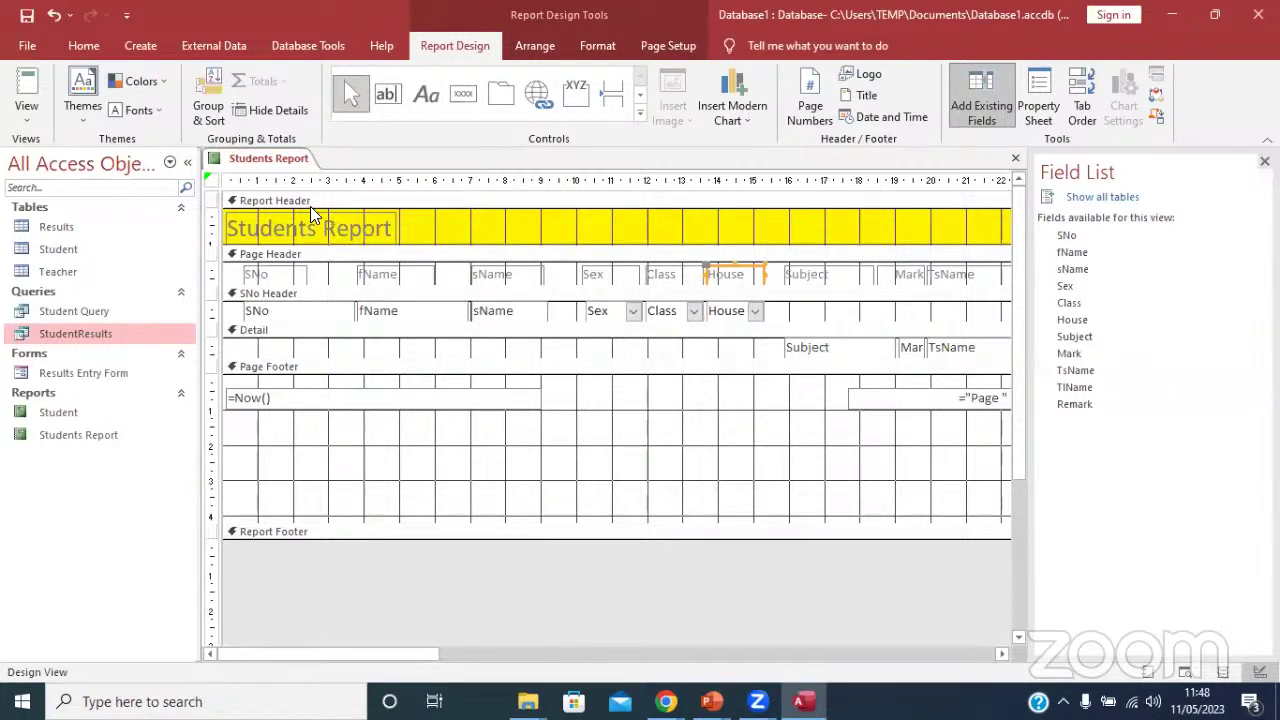
{"action": "left_click", "coordinate": [393, 242]}
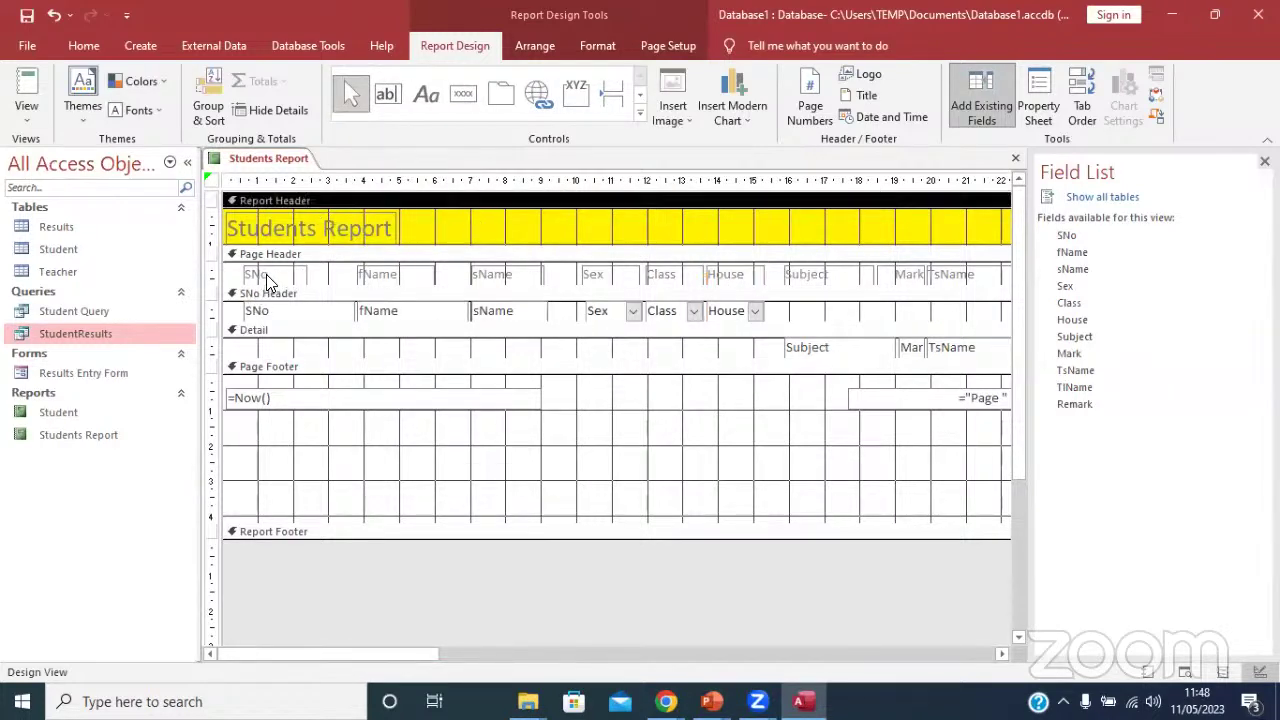
{"action": "left_click", "coordinate": [262, 276]}
{"action": "left_click", "coordinate": [408, 277]}
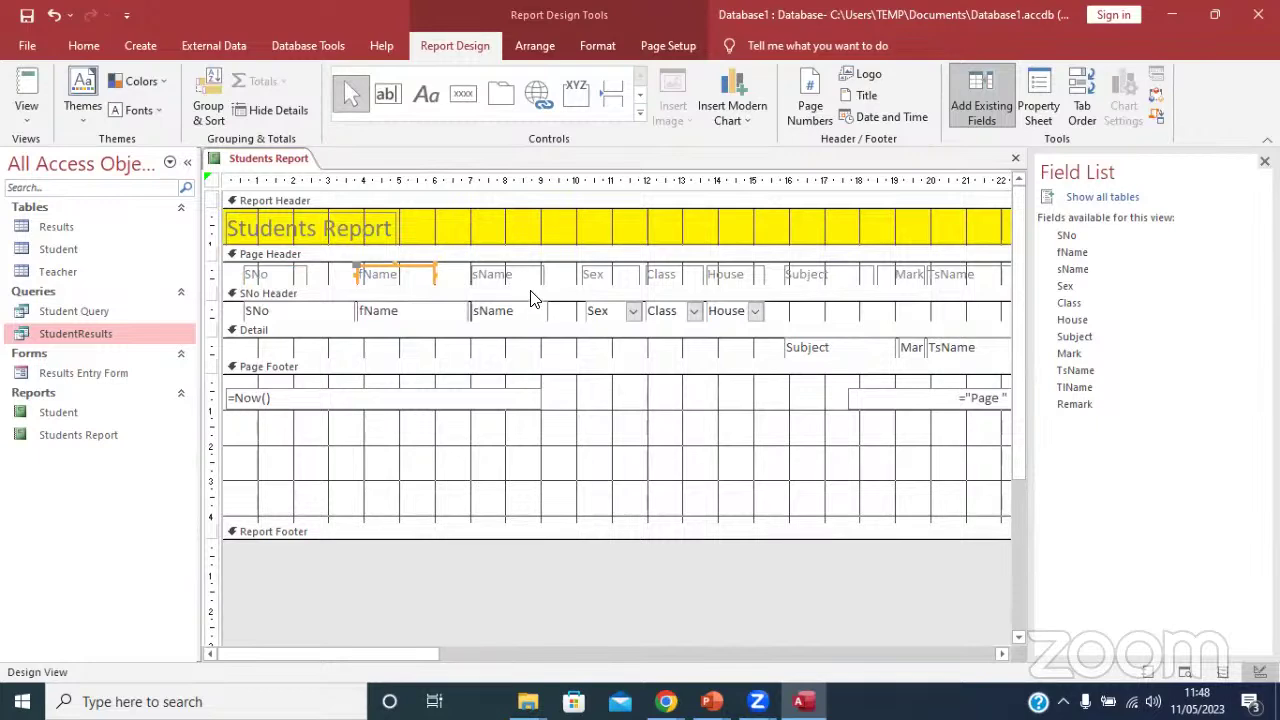
{"action": "left_click_drag", "start_coordinate": [531, 286], "coordinate": [516, 347]}
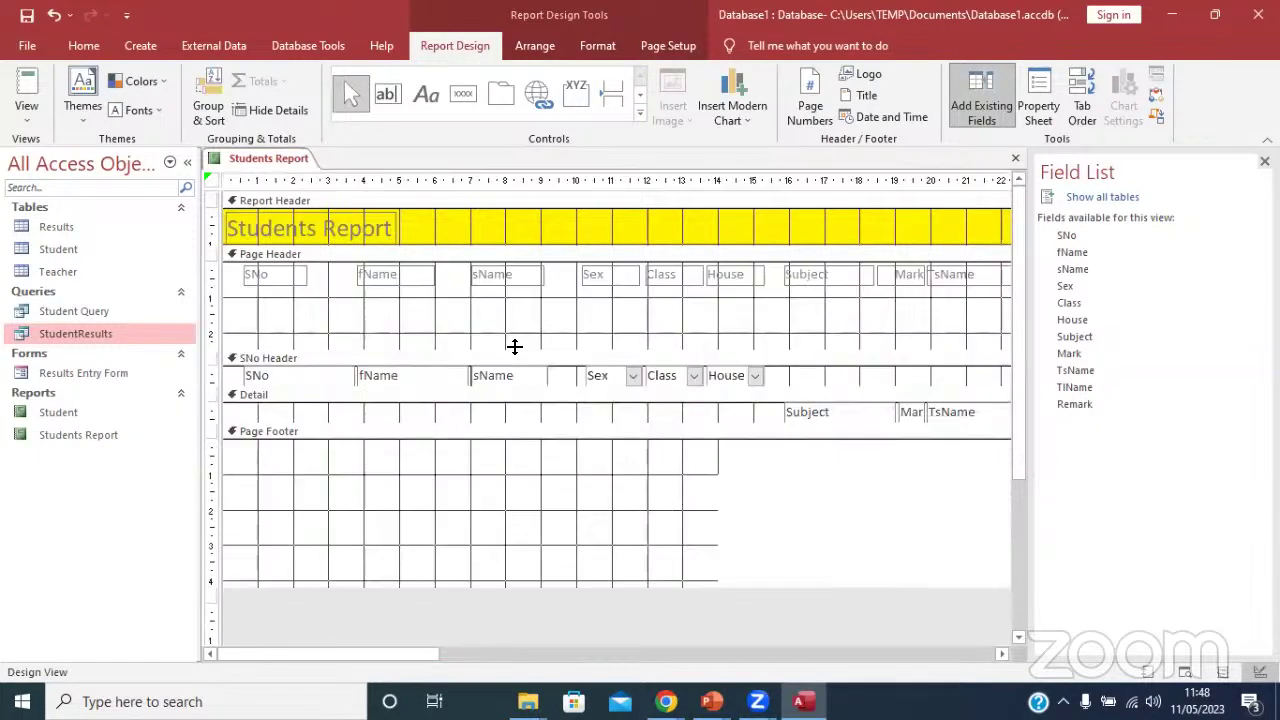
{"action": "left_click", "coordinate": [535, 338]}
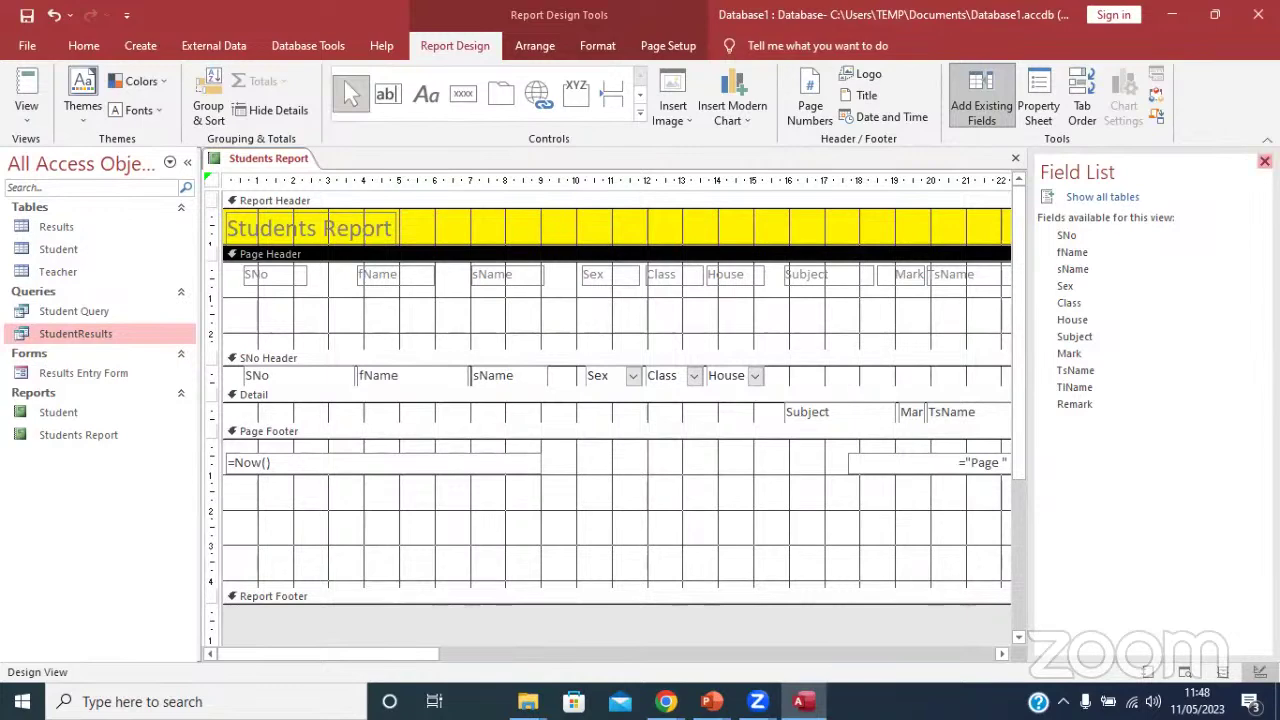
Hide the Field List and open up space in the Report Footer.
{"action": "left_click", "coordinate": [1264, 161]}
{"action": "scroll", "coordinate": [1180, 408], "scroll_direction": "down", "scroll_amount": 3}
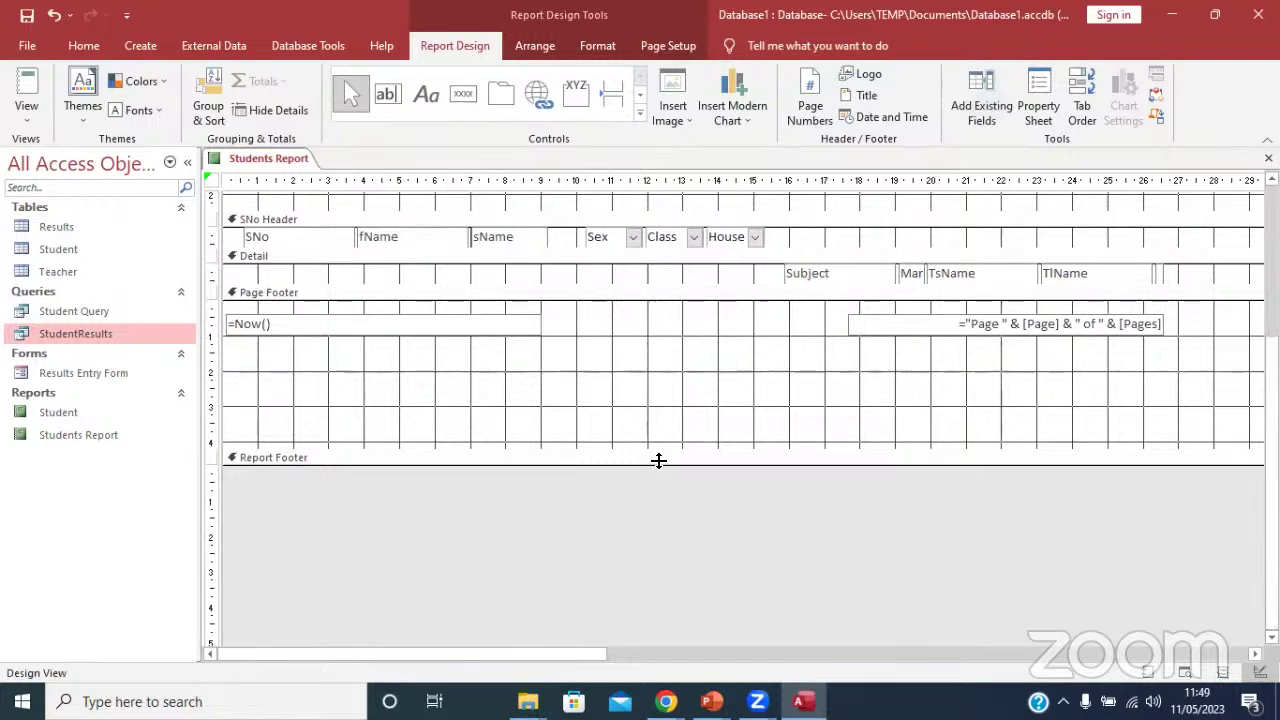
{"action": "left_click_drag", "start_coordinate": [657, 462], "coordinate": [648, 509]}
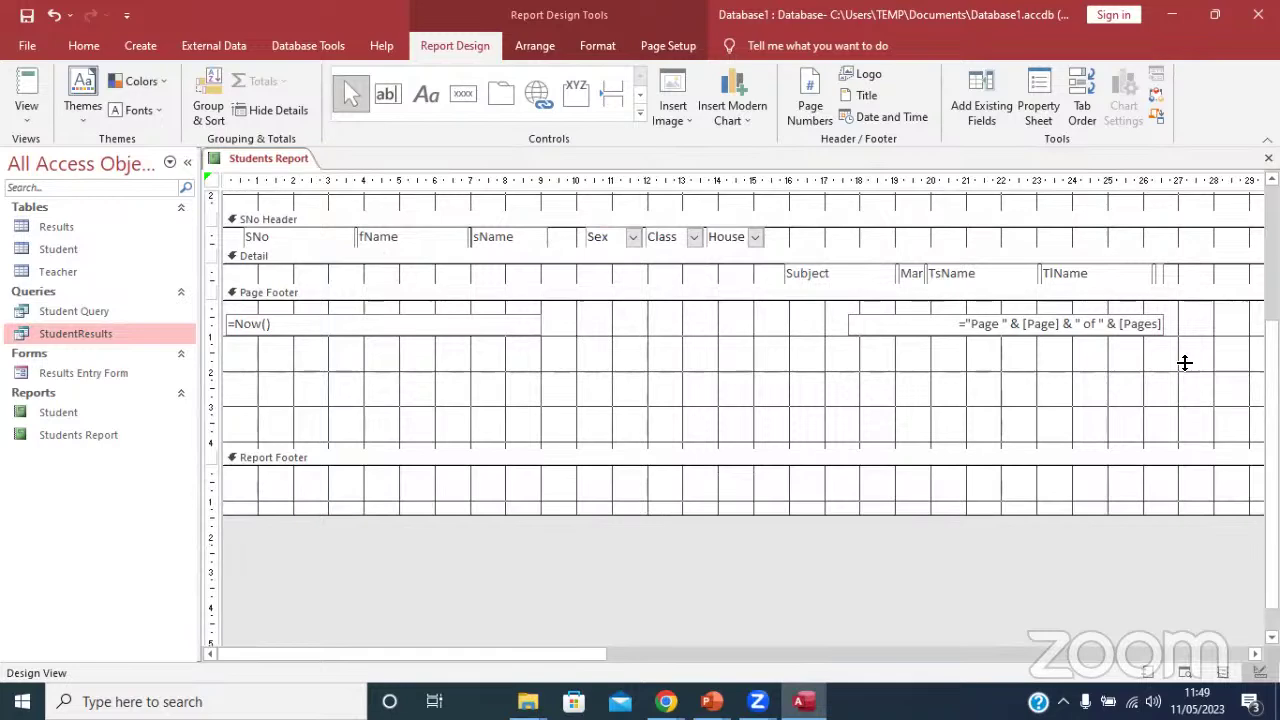
{"action": "left_click", "coordinate": [26, 110]}
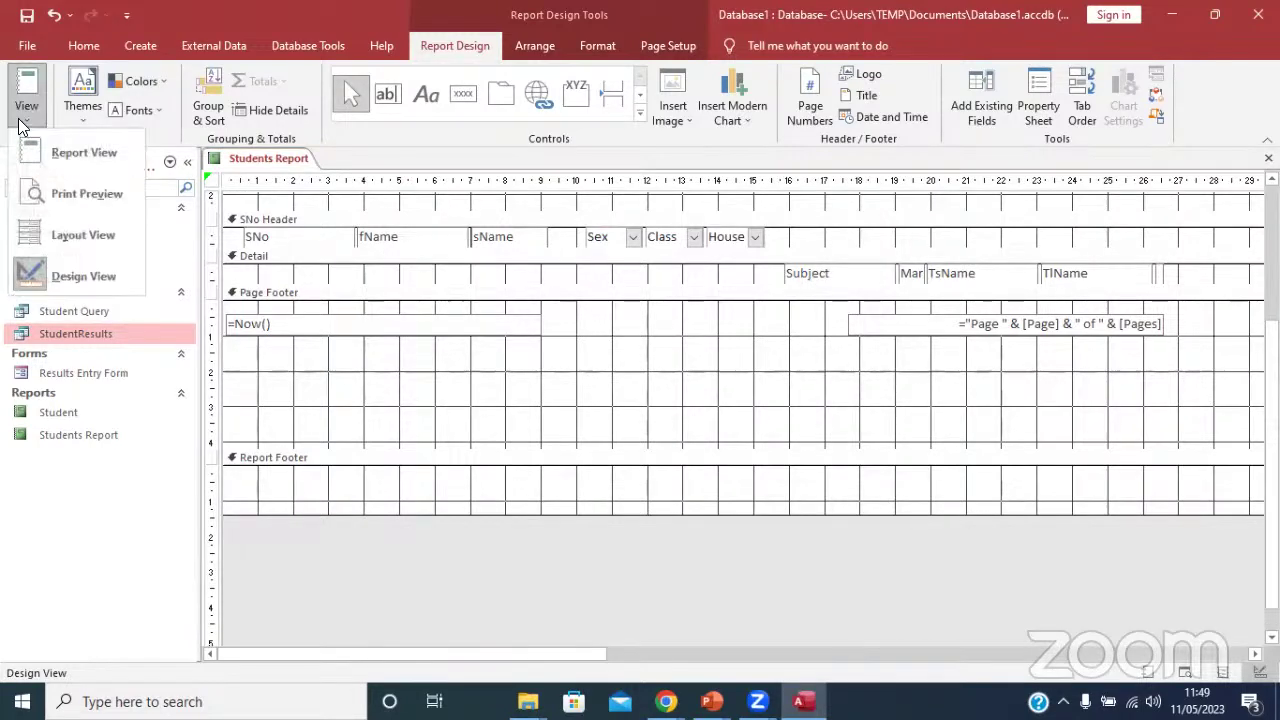
{"action": "left_click", "coordinate": [87, 192]}
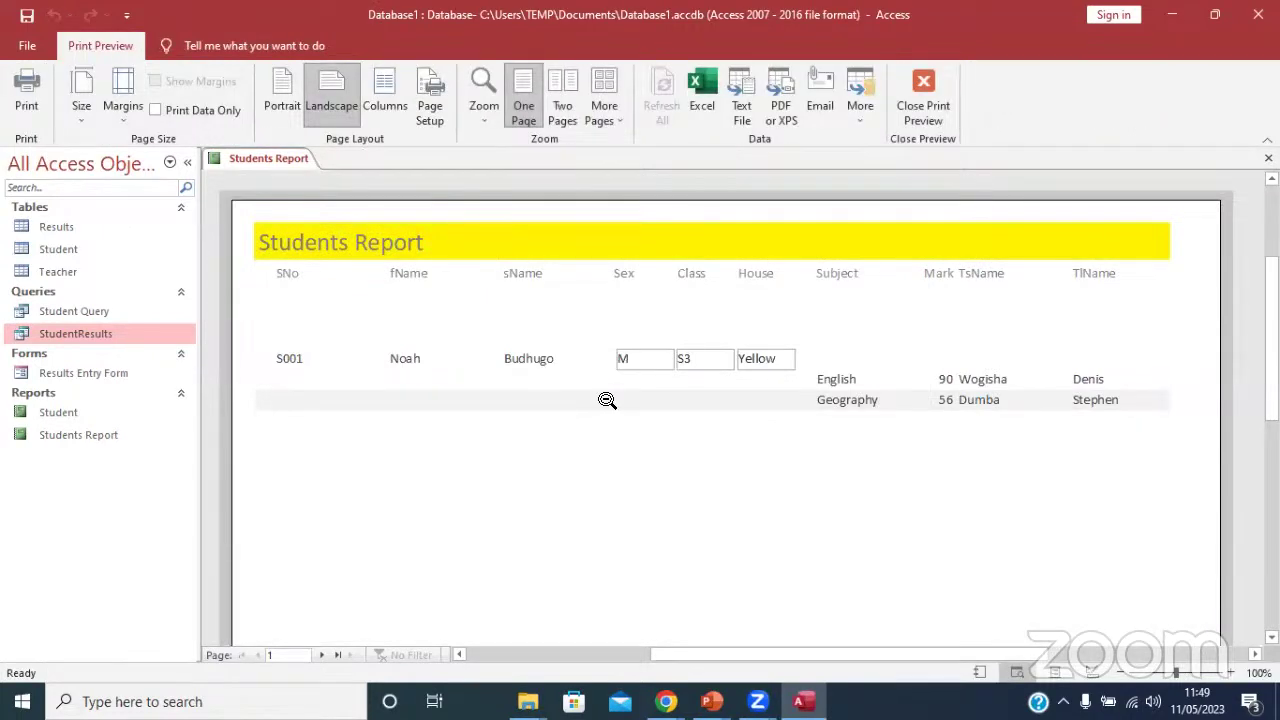
{"action": "left_click", "coordinate": [638, 352]}
{"action": "left_click", "coordinate": [772, 272]}
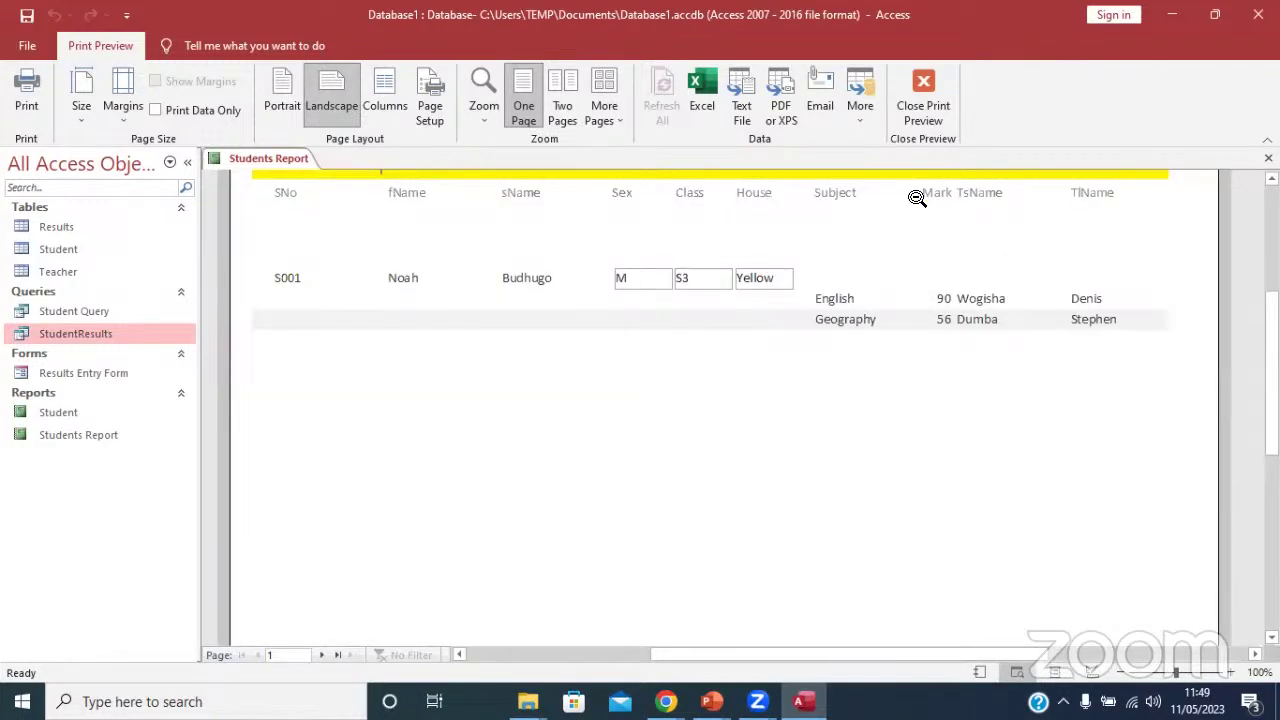
{"action": "left_click", "coordinate": [932, 118]}
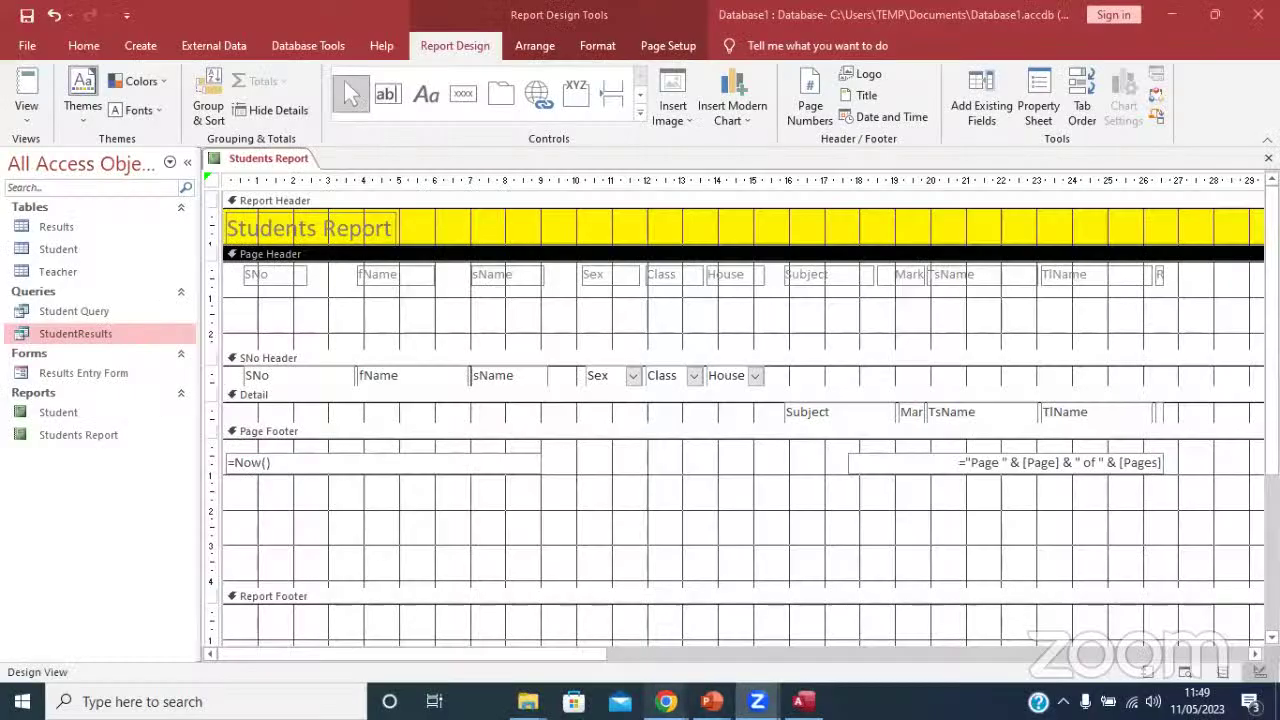
{"action": "mouse_move", "coordinate": [665, 700]}
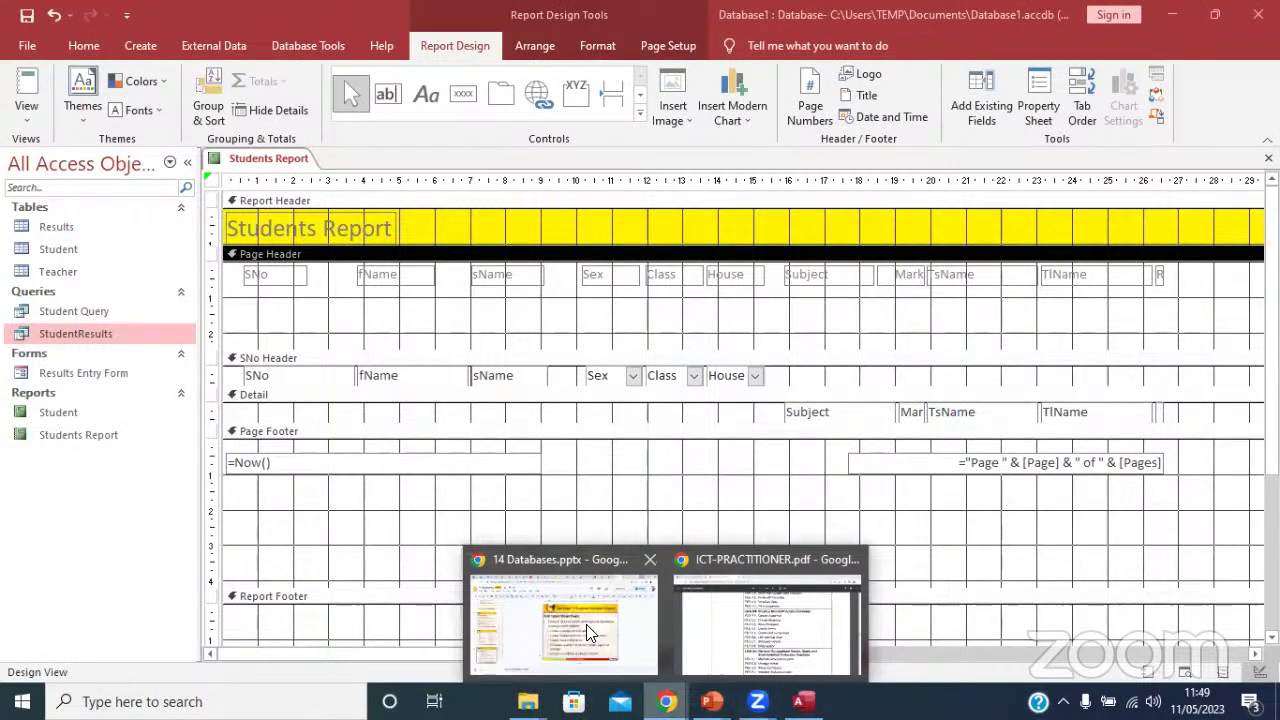
Show the 14 Databases deck's closing slide, then switch to My Drive in Google Drive.
{"action": "left_click", "coordinate": [588, 632]}
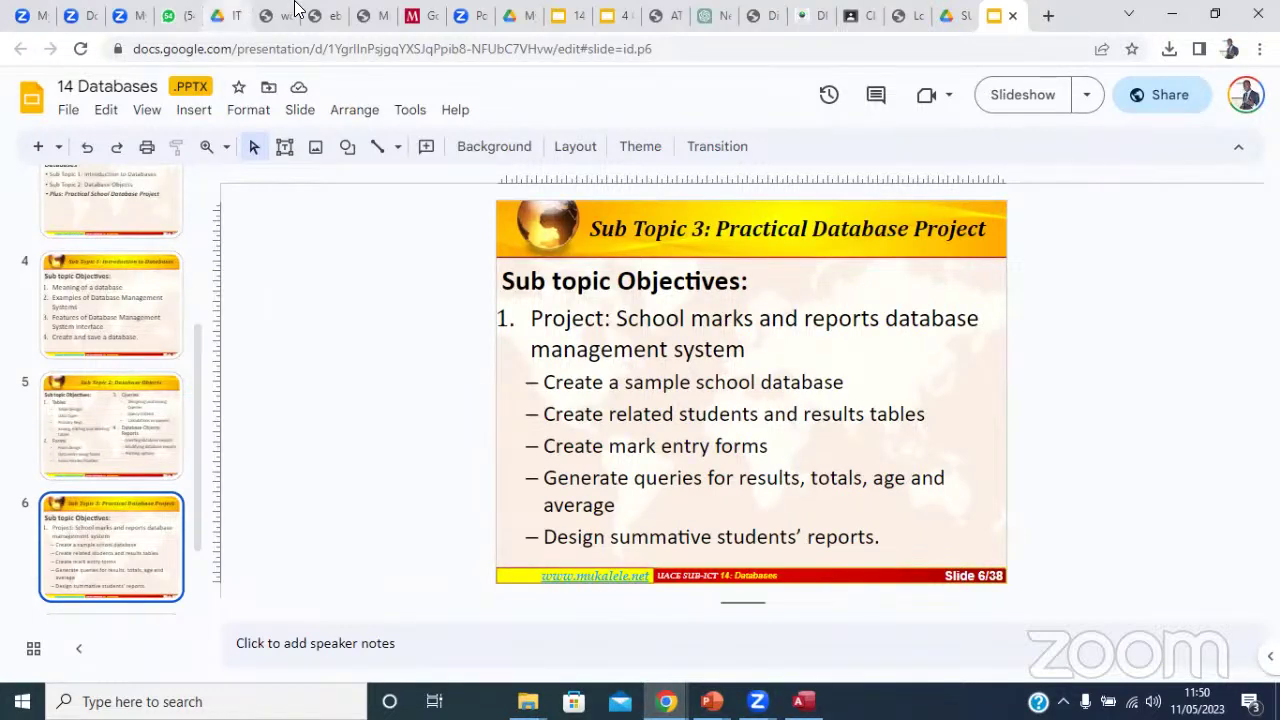
{"action": "left_click", "coordinate": [576, 22]}
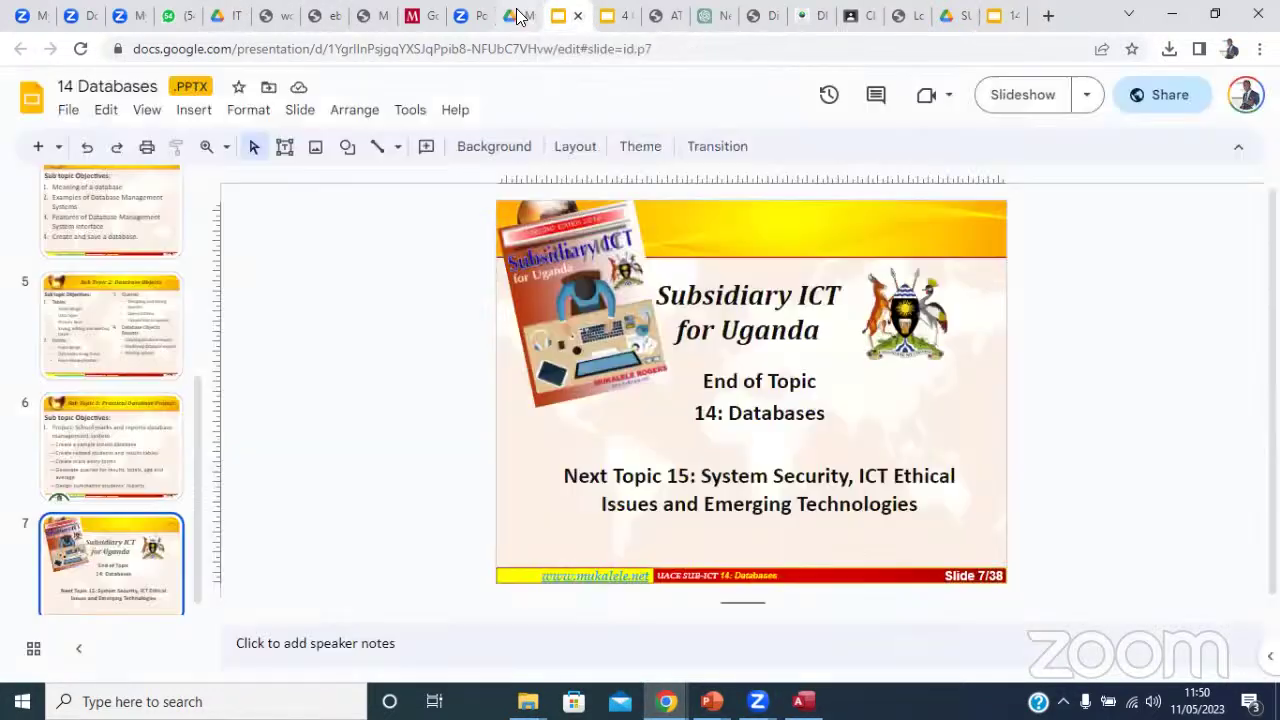
{"action": "left_click", "coordinate": [517, 15]}
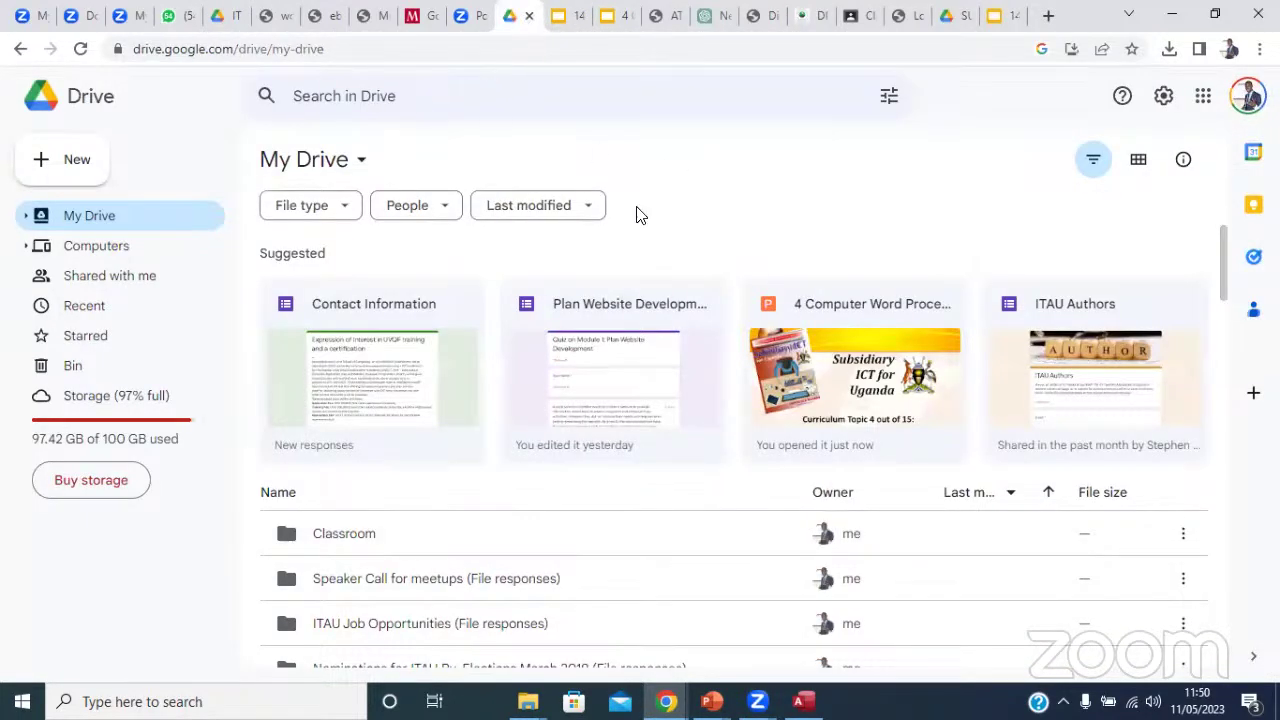
{"action": "scroll", "coordinate": [1227, 485], "scroll_direction": "down", "scroll_amount": 1}
{"action": "left_click_drag", "start_coordinate": [1222, 478], "coordinate": [1239, 668]}
{"action": "scroll", "coordinate": [1220, 552], "scroll_direction": "down", "scroll_amount": 2}
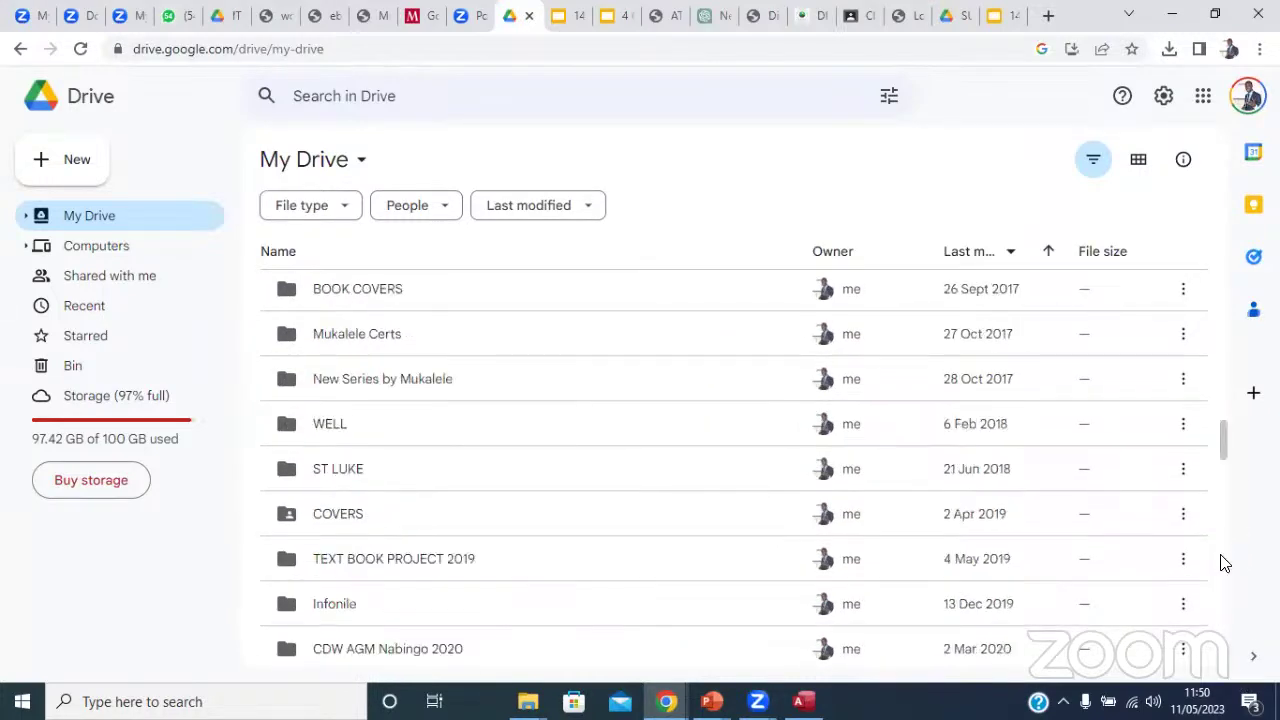
{"action": "left_click_drag", "start_coordinate": [1226, 438], "coordinate": [1236, 650]}
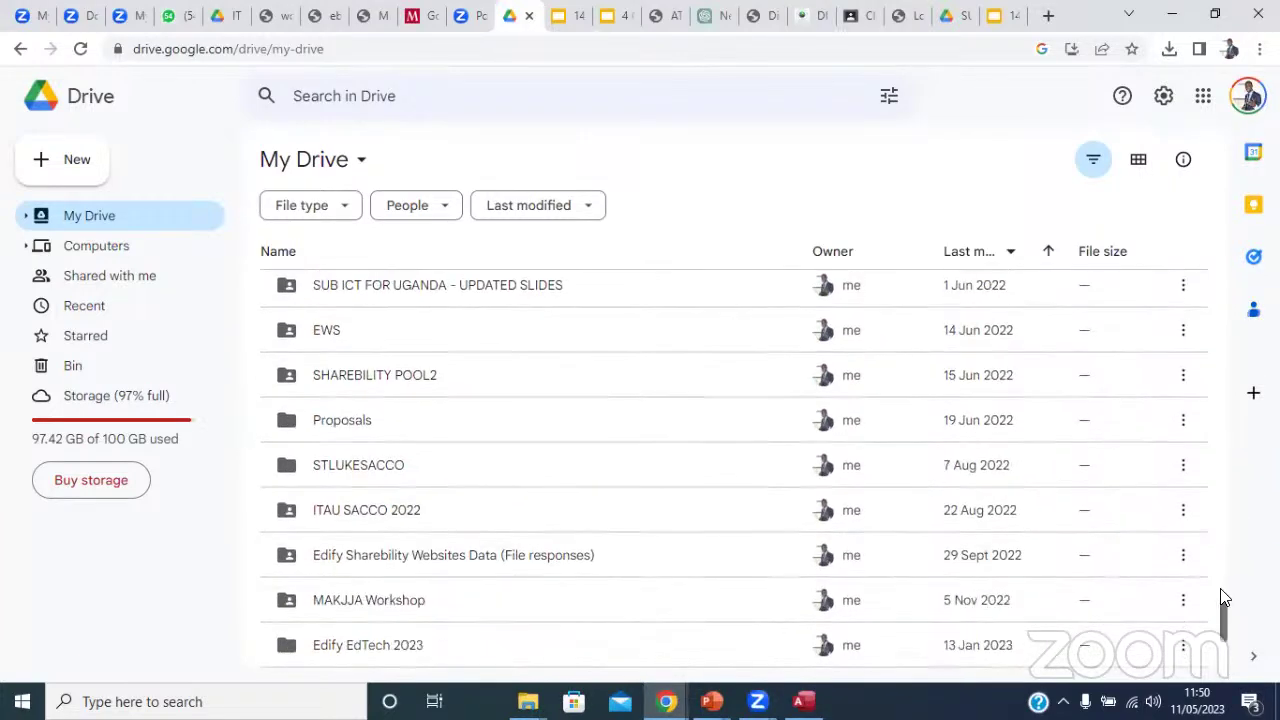
{"action": "left_click_drag", "start_coordinate": [1222, 594], "coordinate": [1223, 614]}
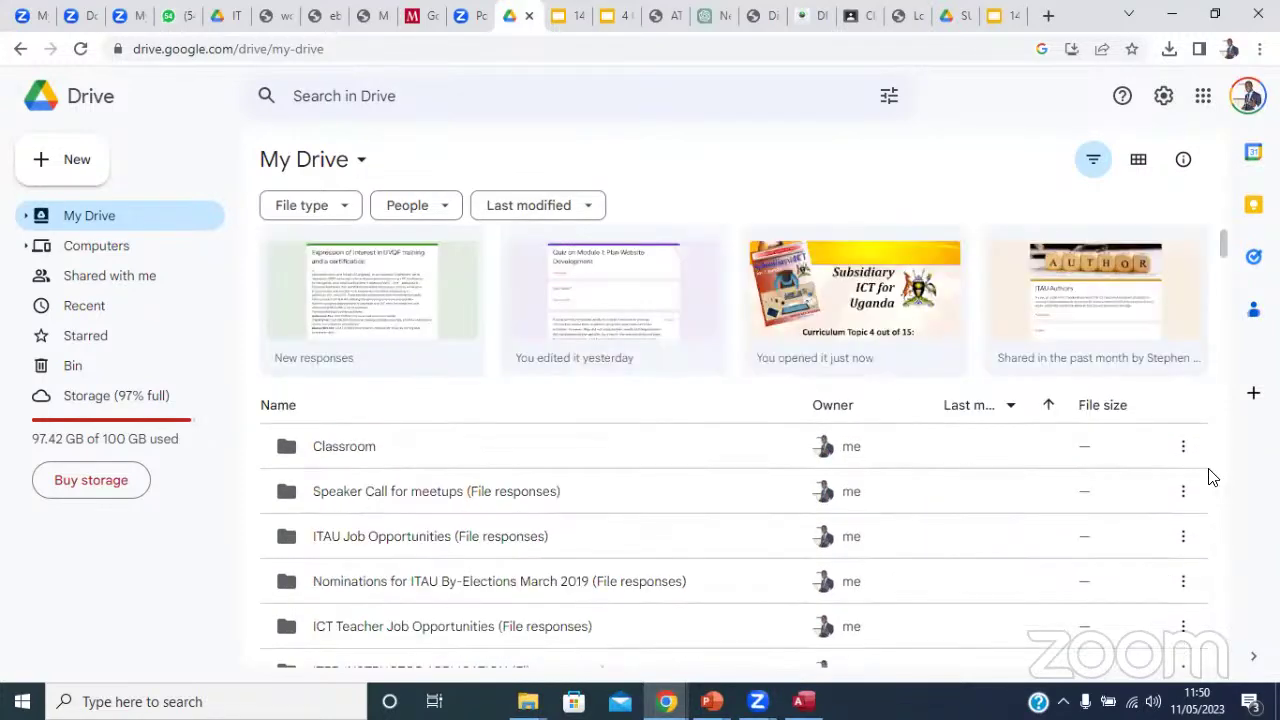
{"action": "left_click_drag", "start_coordinate": [1223, 240], "coordinate": [1230, 580]}
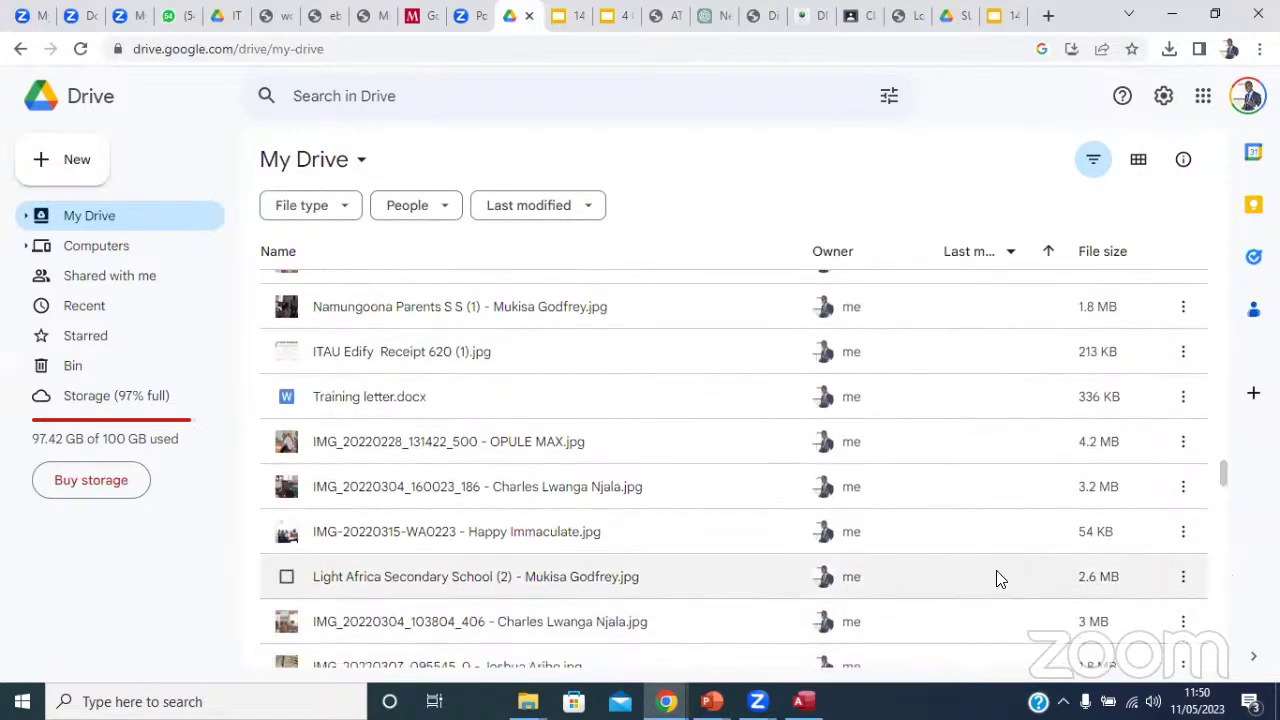